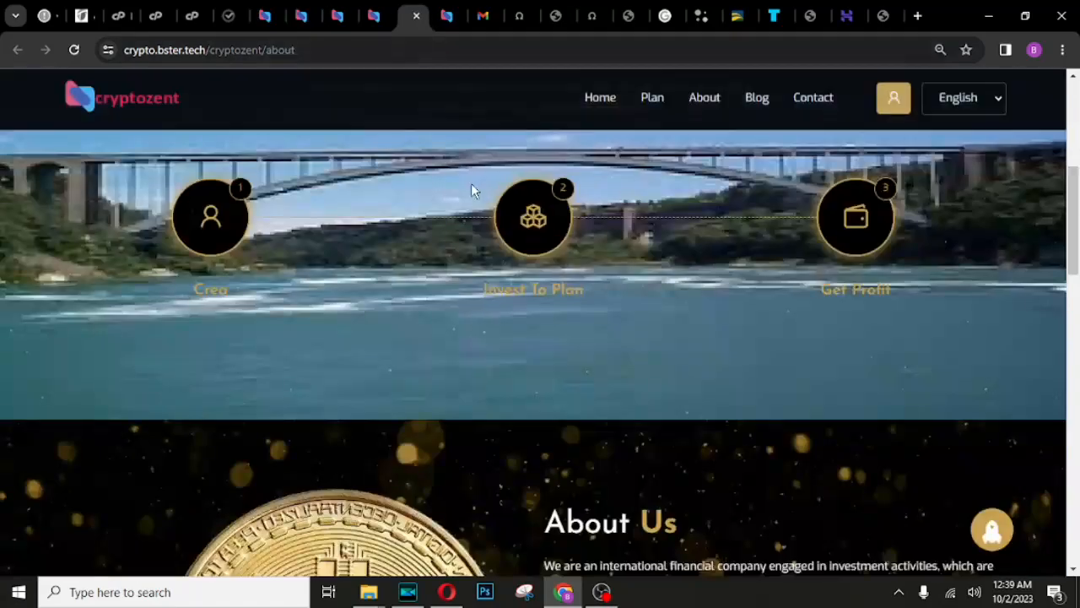
# Step: Browse the Blog, investment plans, user dashboard and admin user details pages, scrolling each
pyautogui.click(447, 16)
pyautogui.scroll(-5, 540, 251)
pyautogui.scroll(5, 541, 251)
pyautogui.click(374, 16)
pyautogui.scroll(-1, 473, 354)
pyautogui.click(337, 16)
pyautogui.scroll(-4, 403, 344)
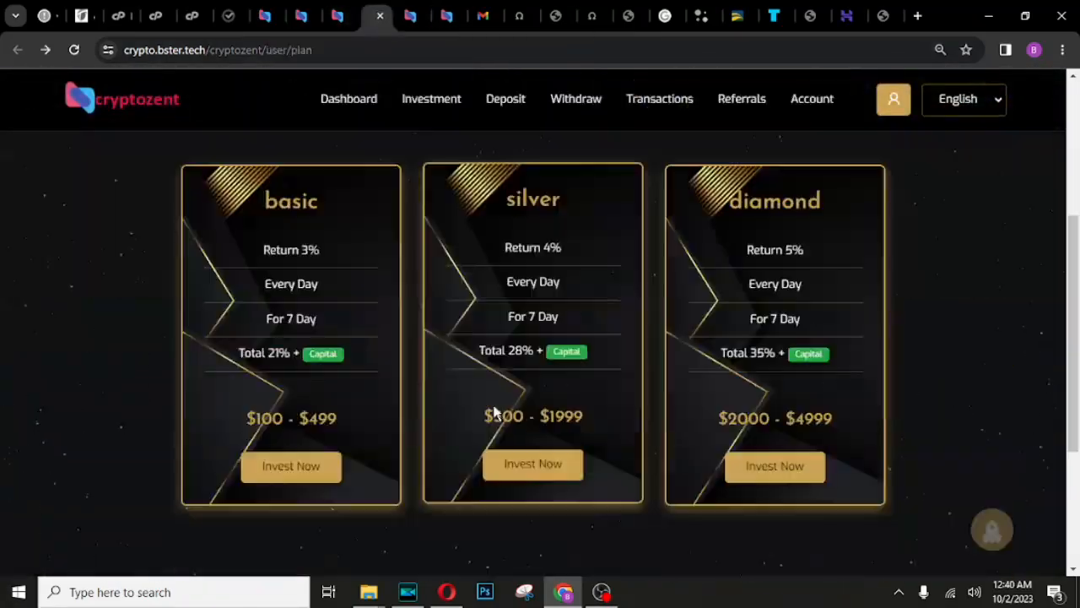
pyautogui.click(301, 16)
# Step: Review the admin dashboard and expand its list of manageable site sections
pyautogui.scroll(-4, 347, 313)
pyautogui.click(265, 16)
pyautogui.scroll(-3, 337, 319)
pyautogui.scroll(2, 337, 320)
pyautogui.scroll(-8, 145, 350)
pyautogui.click(144, 347)
pyautogui.scroll(-8, 144, 350)
pyautogui.scroll(1, 507, 346)
# Step: Cycle through the plans, user dashboard, About and Blog pages, then step back toward the admin dashboard
pyautogui.scroll(-15, 627, 357)
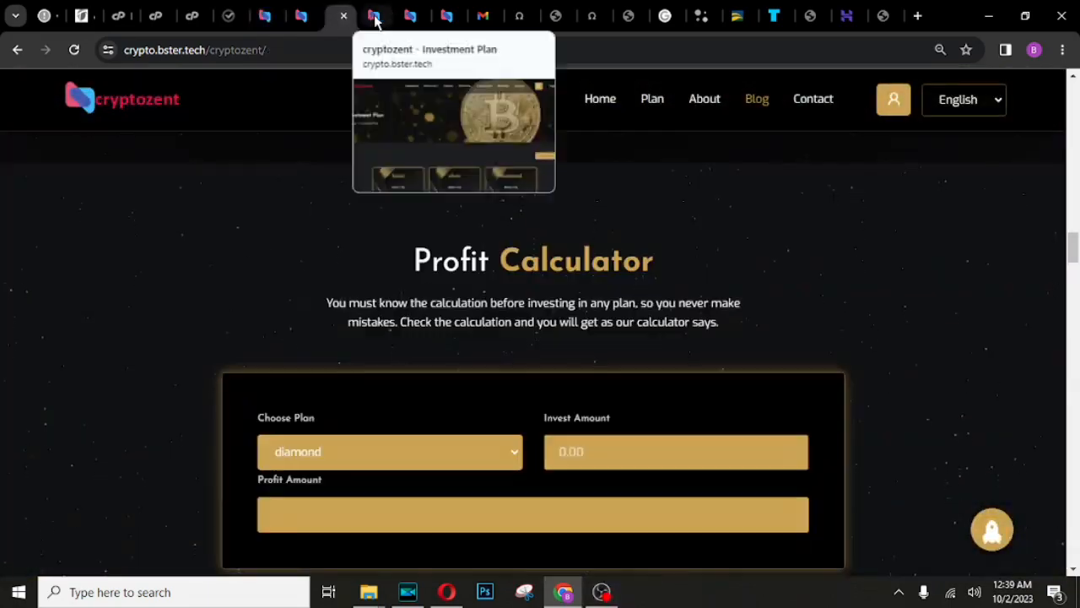
pyautogui.click(374, 16)
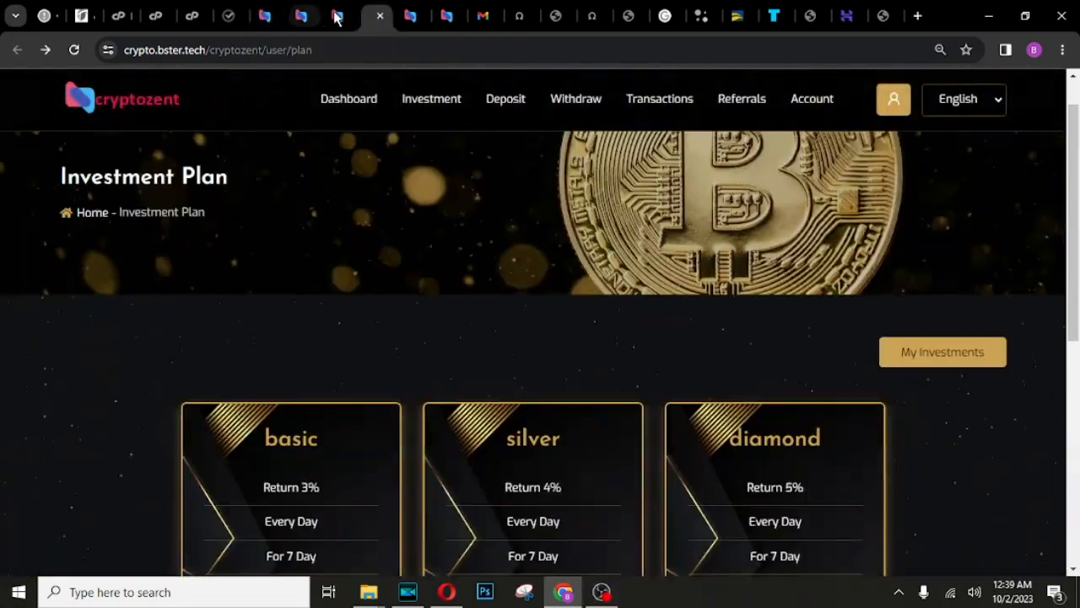
pyautogui.click(301, 16)
pyautogui.scroll(5, 498, 296)
pyautogui.click(410, 16)
# Step: Scroll through the investment plans, user dashboard, About and Blog pages again
pyautogui.scroll(-3, 482, 218)
pyautogui.click(446, 16)
pyautogui.scroll(5, 401, 99)
pyautogui.hotkey('ctrl', 'pageup')
pyautogui.hotkey('ctrl', 'pageup')
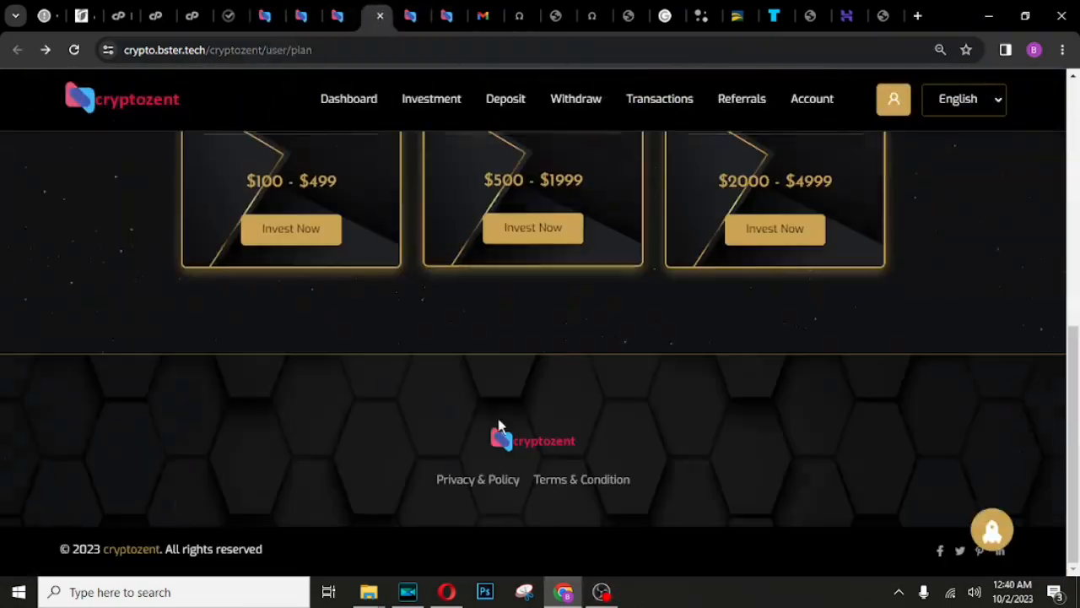
pyautogui.hotkey('ctrl', 'pageup')
pyautogui.hotkey('ctrl', 'pageup')
pyautogui.hotkey('ctrl', 'pagedown')
pyautogui.hotkey('ctrl', 'pagedown')
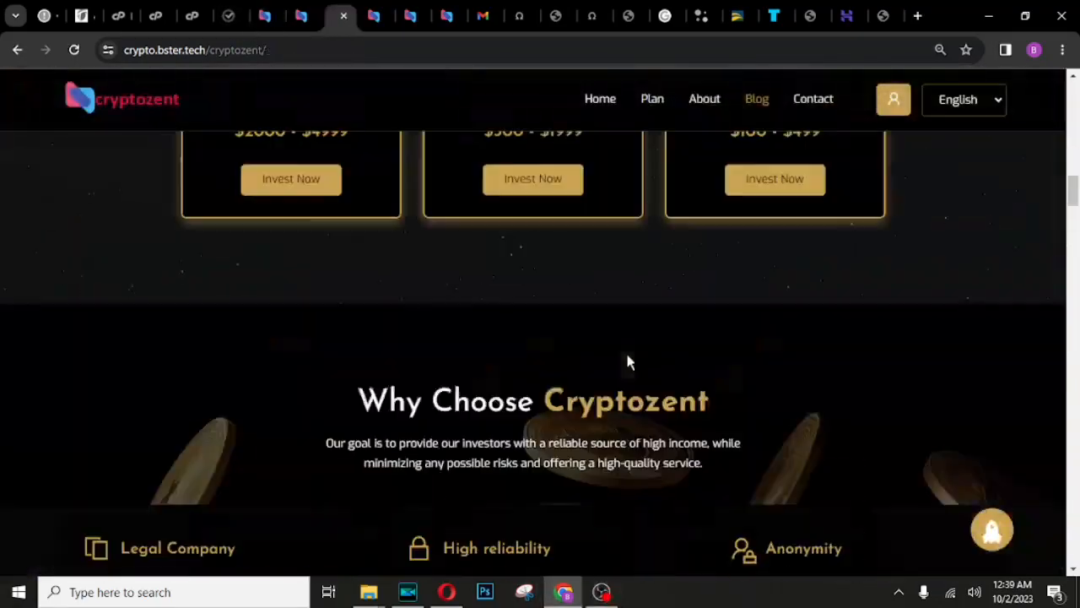
pyautogui.click(377, 16)
pyautogui.scroll(-3, 473, 287)
pyautogui.scroll(3, 473, 287)
pyautogui.click(305, 16)
pyautogui.scroll(-4, 496, 292)
pyautogui.scroll(4, 508, 303)
pyautogui.click(411, 16)
pyautogui.scroll(-10, 460, 253)
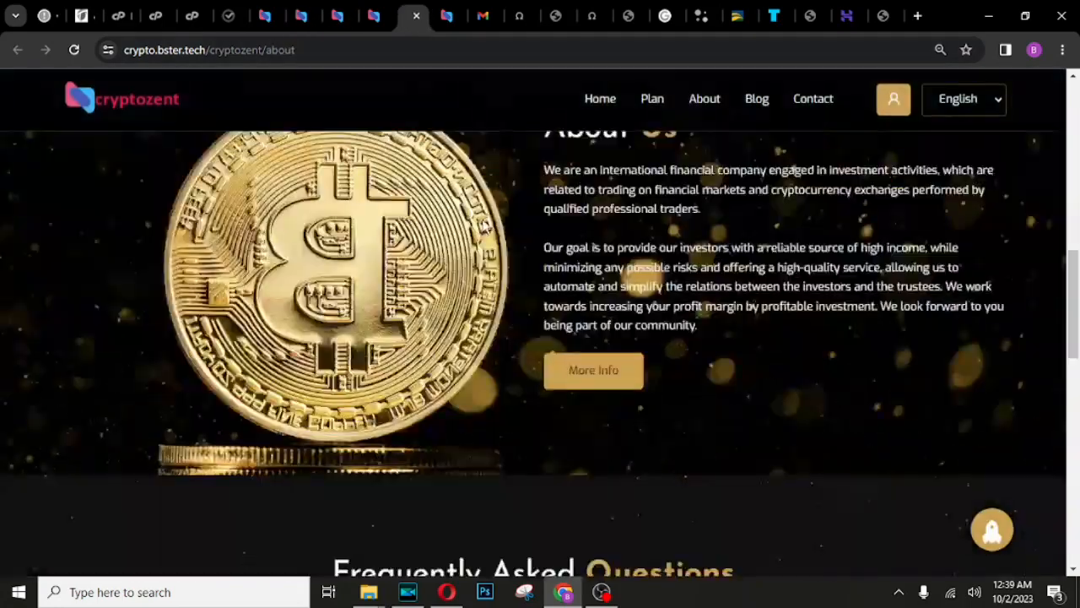
pyautogui.scroll(6, 464, 219)
pyautogui.click(447, 16)
# Step: Revisit the plans page and user dashboard, then load the admin dashboard from the user details page
pyautogui.scroll(-10, 464, 253)
pyautogui.scroll(10, 464, 254)
pyautogui.click(380, 17)
pyautogui.scroll(-8, 489, 405)
pyautogui.click(304, 17)
pyautogui.scroll(-10, 473, 321)
pyautogui.click(265, 16)
pyautogui.click(98, 174)
pyautogui.scroll(-2, 317, 330)
# Step: Scroll through the user dashboard, About page and Blog page once more
pyautogui.scroll(-5, 127, 383)
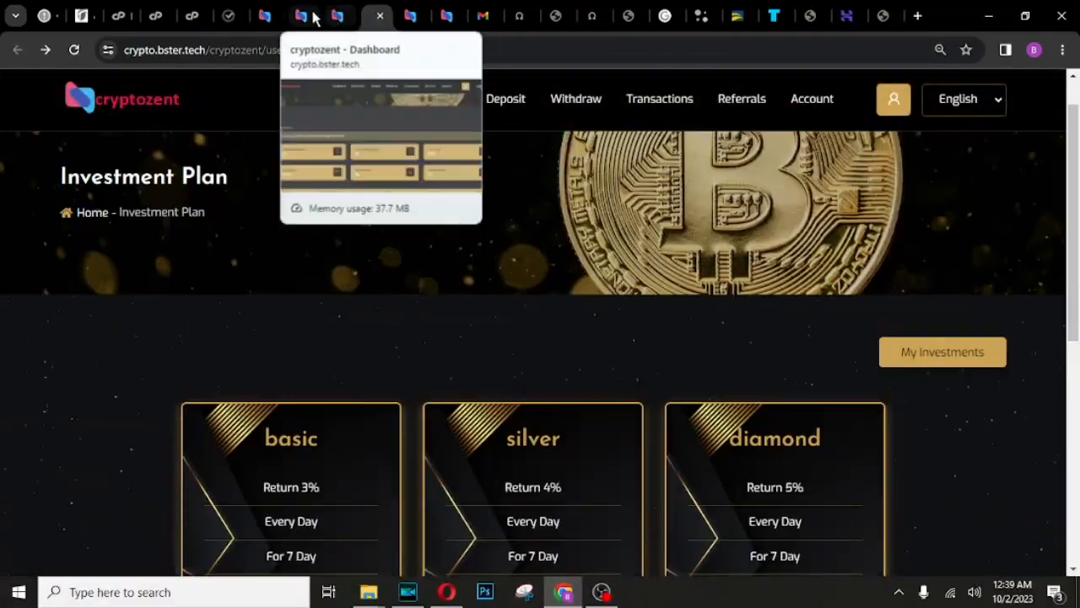
pyautogui.click(308, 16)
pyautogui.scroll(10, 506, 287)
pyautogui.click(411, 17)
pyautogui.scroll(-10, 485, 226)
pyautogui.scroll(8, 477, 202)
pyautogui.click(448, 17)
# Step: Move from the plans page through the user dashboard and user details to the admin dashboard
pyautogui.scroll(-10, 565, 283)
pyautogui.scroll(10, 563, 282)
pyautogui.click(396, 19)
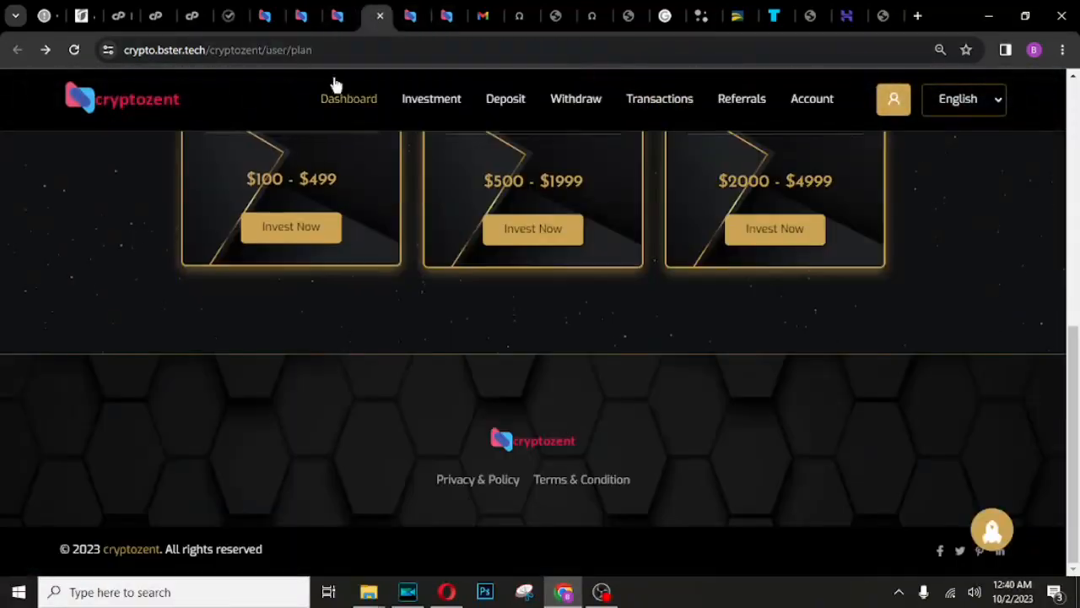
pyautogui.click(309, 17)
pyautogui.click(265, 17)
pyautogui.click(96, 177)
pyautogui.scroll(-10, 132, 363)
pyautogui.scroll(2, 422, 372)
# Step: Take another scrolling pass over the plans, user dashboard, About and Blog pages
pyautogui.scroll(-10, 642, 372)
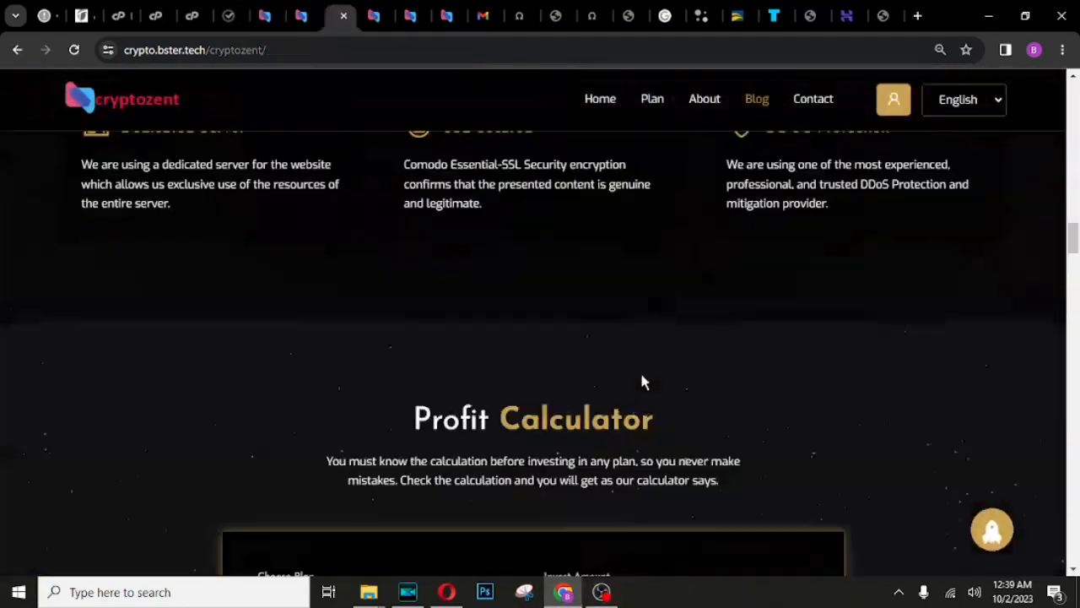
pyautogui.click(375, 17)
pyautogui.scroll(-6, 522, 363)
pyautogui.scroll(6, 522, 363)
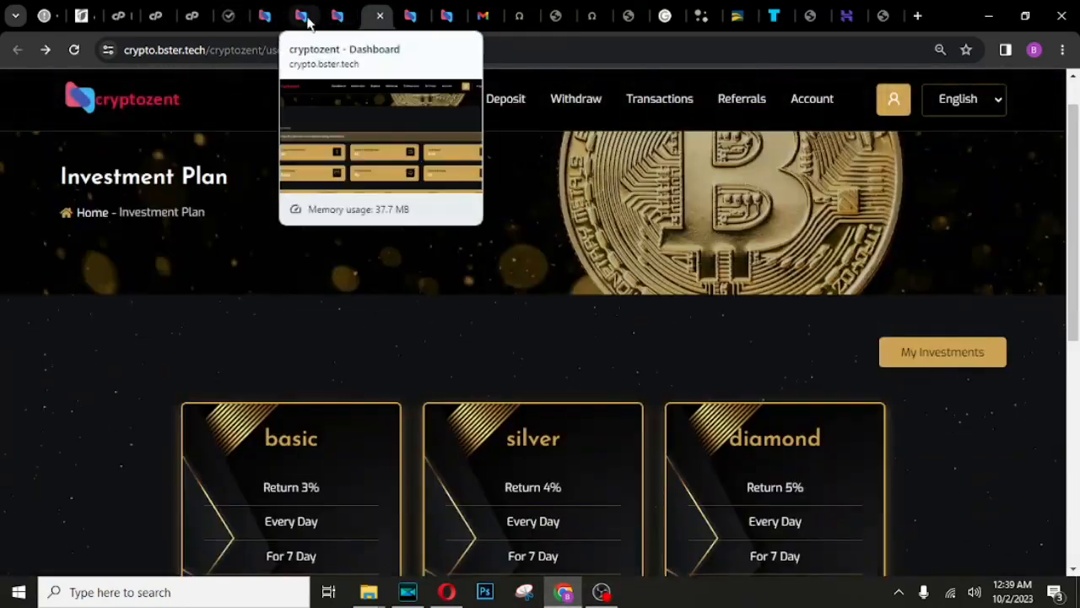
pyautogui.click(307, 17)
pyautogui.scroll(10, 496, 291)
pyautogui.click(411, 18)
pyautogui.scroll(-10, 485, 224)
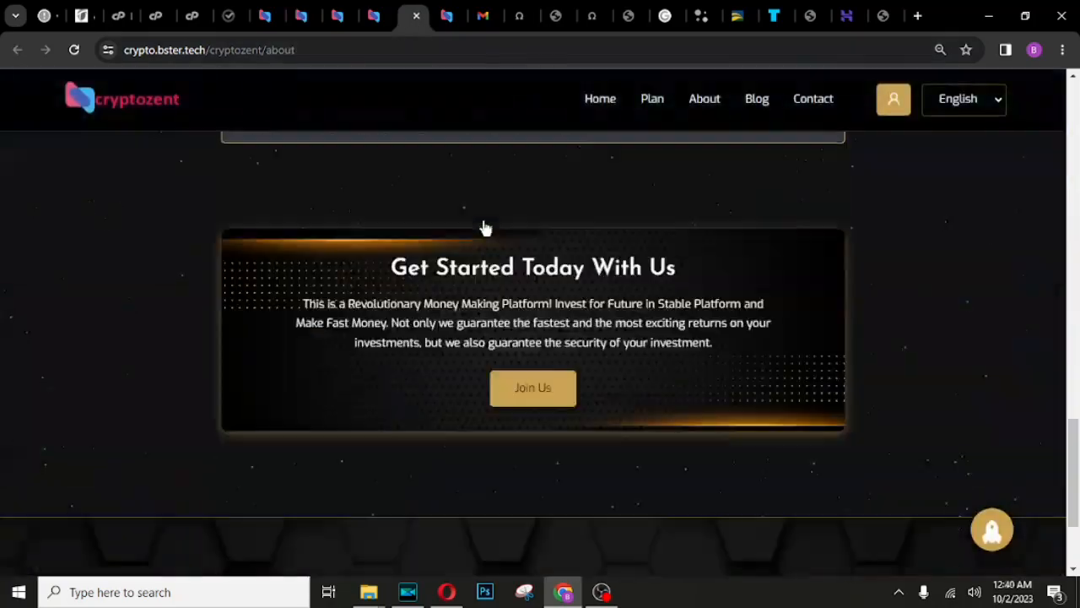
pyautogui.scroll(6, 485, 223)
pyautogui.click(447, 19)
# Step: Finish the tour on the plans, user dashboard and admin user details pages
pyautogui.scroll(-8, 563, 285)
pyautogui.scroll(8, 563, 285)
pyautogui.click(373, 17)
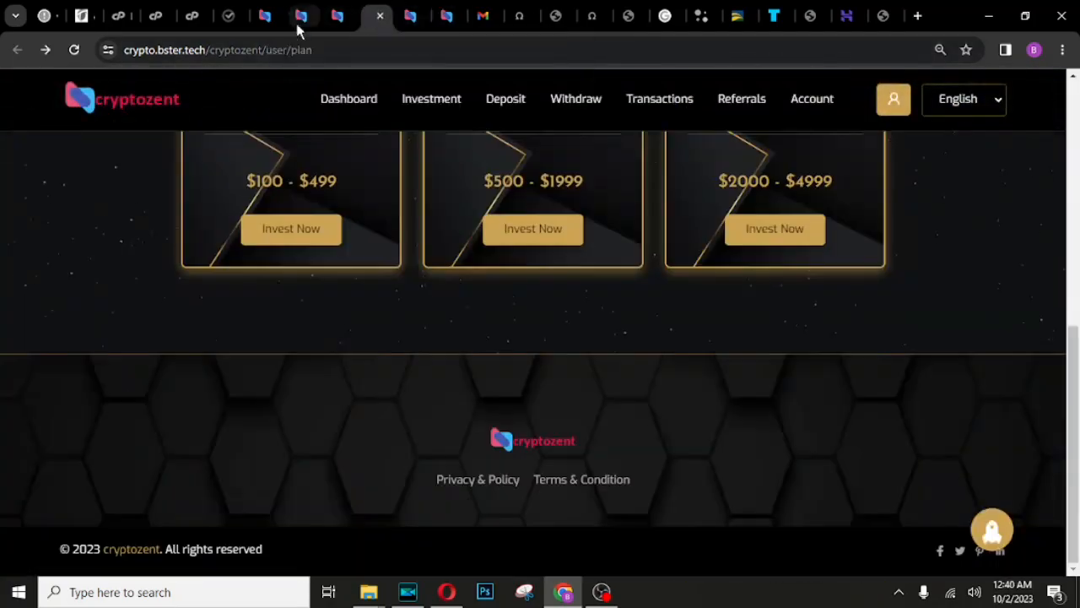
pyautogui.click(308, 17)
pyautogui.click(265, 17)
# Step: Load the Cryptozent admin dashboard and browse the Plan, user Dashboard, About and Blog pages
pyautogui.click(97, 176)
pyautogui.scroll(-5, 135, 350)
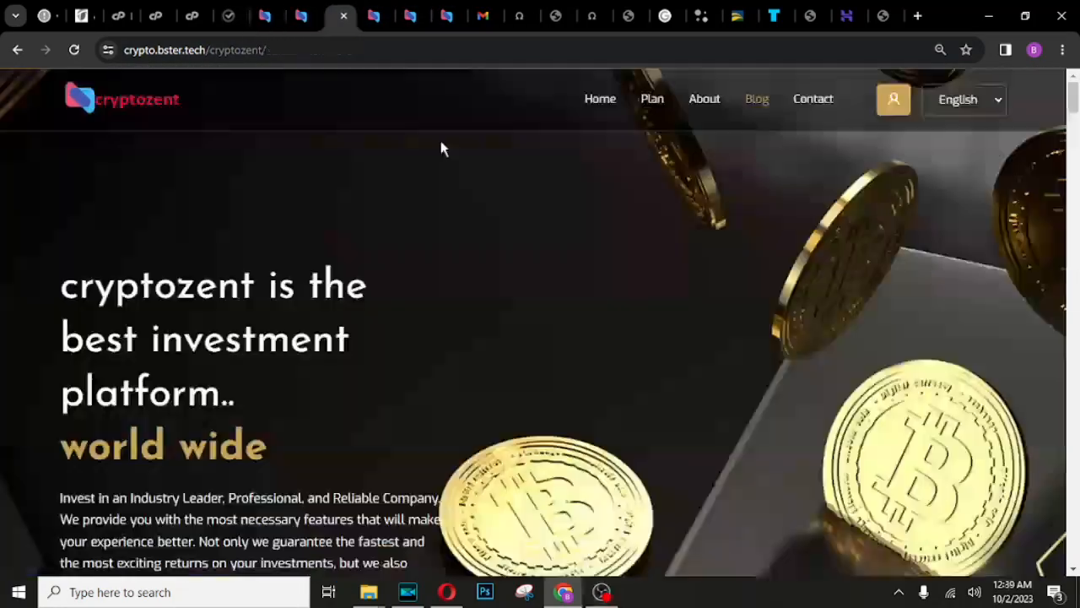
pyautogui.scroll(-10, 640, 370)
pyautogui.click(373, 17)
pyautogui.scroll(-10, 521, 363)
pyautogui.click(307, 17)
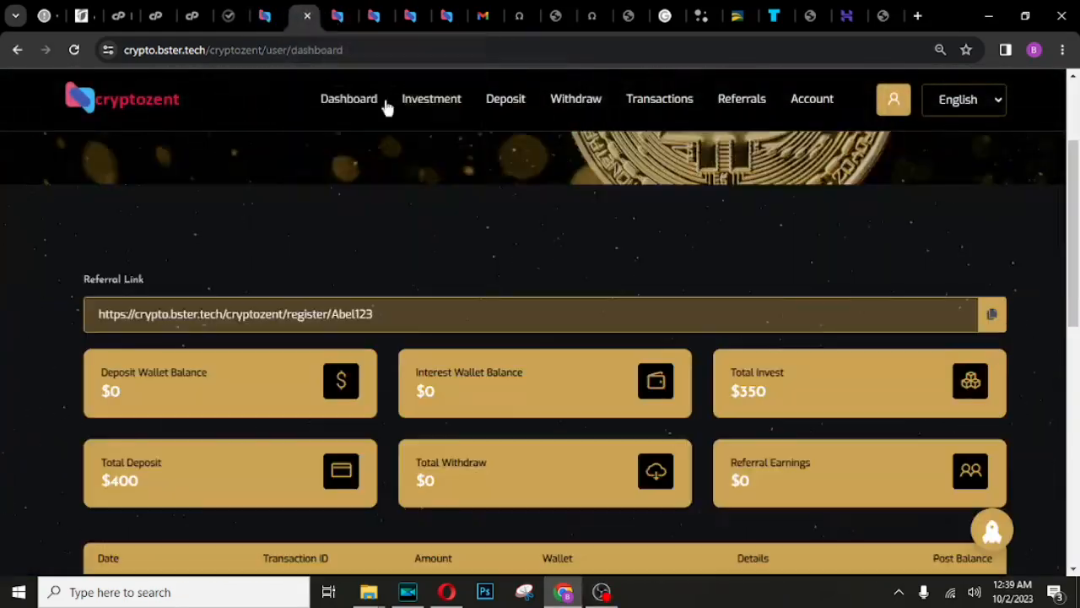
pyautogui.scroll(-3, 499, 297)
pyautogui.scroll(6, 499, 296)
pyautogui.click(411, 17)
pyautogui.scroll(5, 482, 229)
pyautogui.click(447, 17)
pyautogui.scroll(10, 570, 303)
pyautogui.click(372, 18)
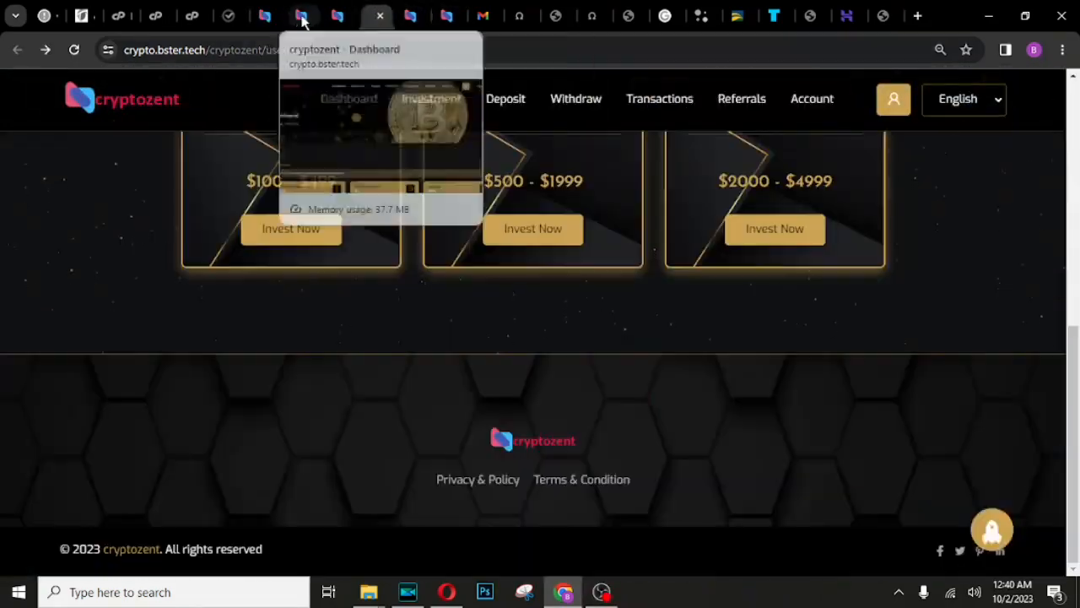
pyautogui.click(301, 20)
pyautogui.click(266, 19)
pyautogui.scroll(-4, 309, 186)
pyautogui.click(169, 166)
pyautogui.scroll(-10, 131, 350)
# Step: Expand the admin's site-sections list, then cycle through Home, Plan, Dashboard, About and Blog pages
pyautogui.click(101, 486)
pyautogui.scroll(-5, 109, 422)
pyautogui.scroll(1, 279, 265)
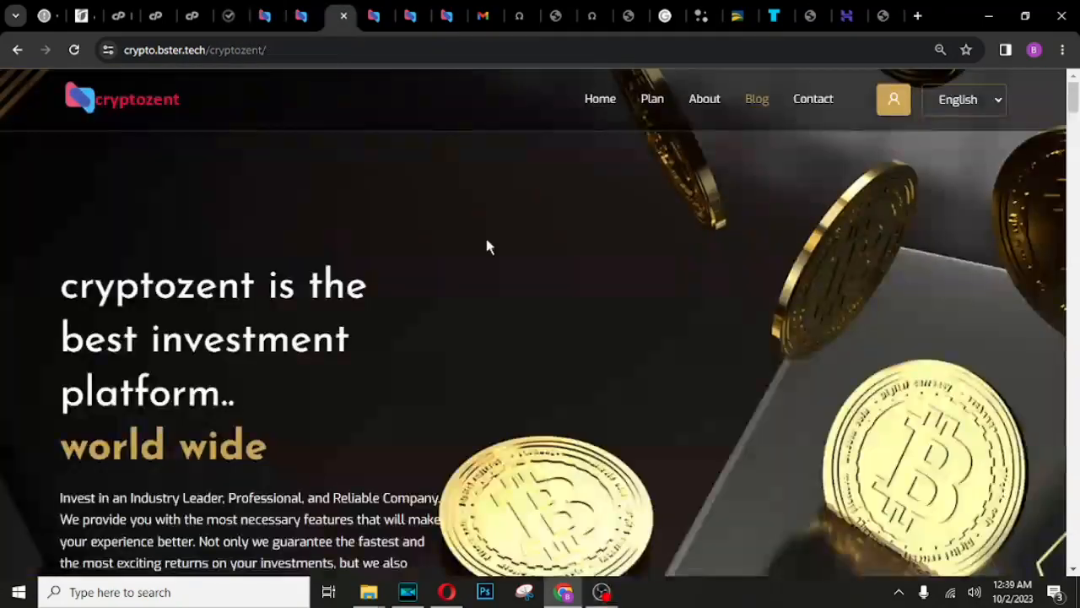
pyautogui.scroll(-15, 487, 245)
pyautogui.click(374, 16)
pyautogui.scroll(-6, 521, 366)
pyautogui.click(303, 17)
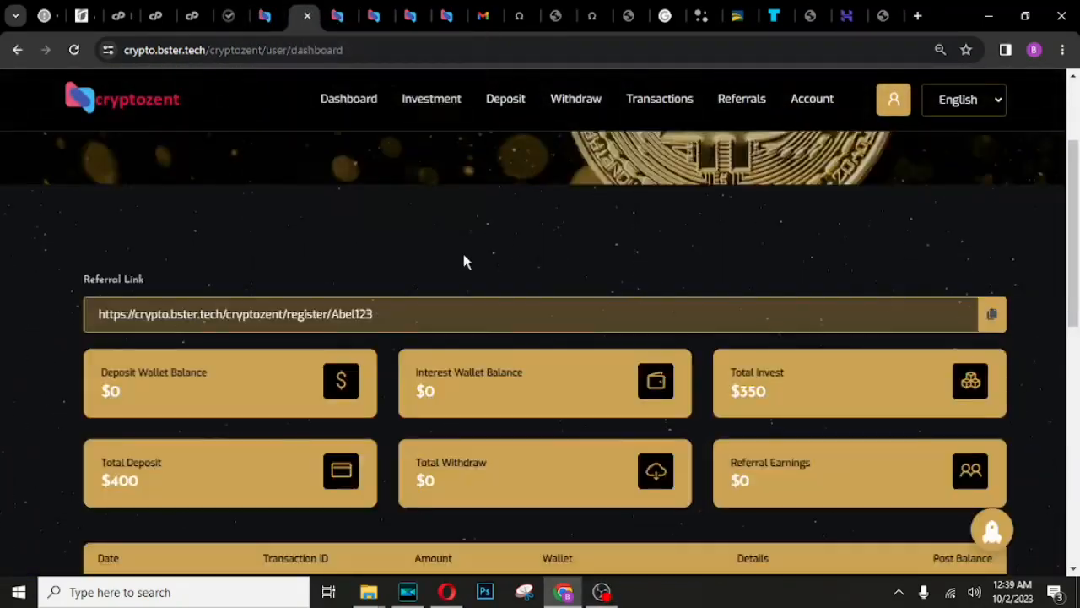
pyautogui.scroll(3, 473, 270)
pyautogui.click(413, 19)
pyautogui.scroll(-15, 490, 225)
pyautogui.scroll(10, 490, 253)
pyautogui.click(446, 17)
pyautogui.scroll(6, 422, 253)
pyautogui.click(301, 17)
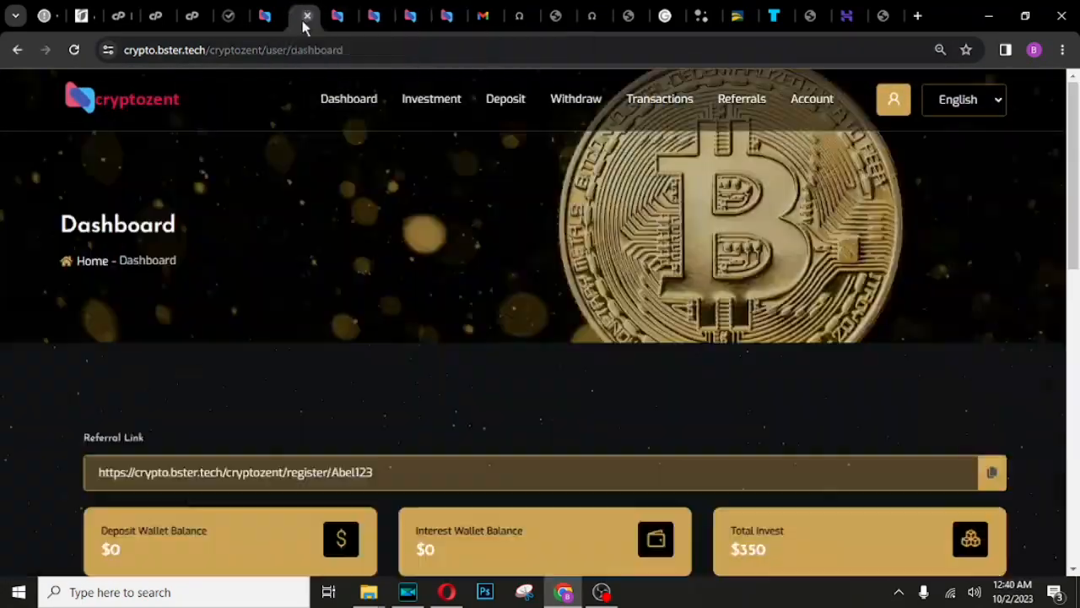
pyautogui.click(271, 17)
pyautogui.scroll(-2, 540, 338)
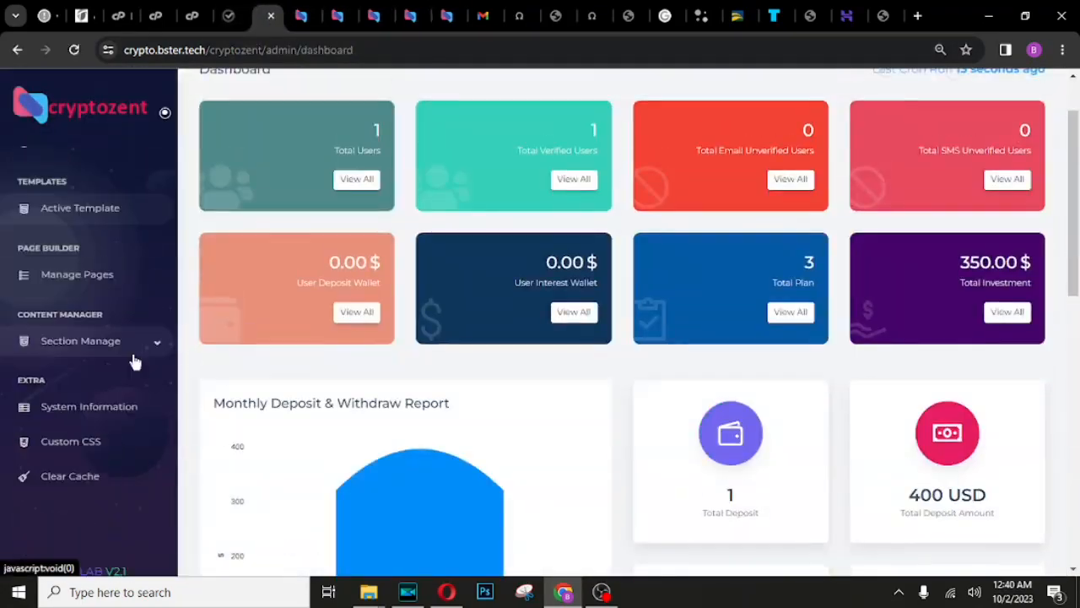
pyautogui.scroll(2, 569, 414)
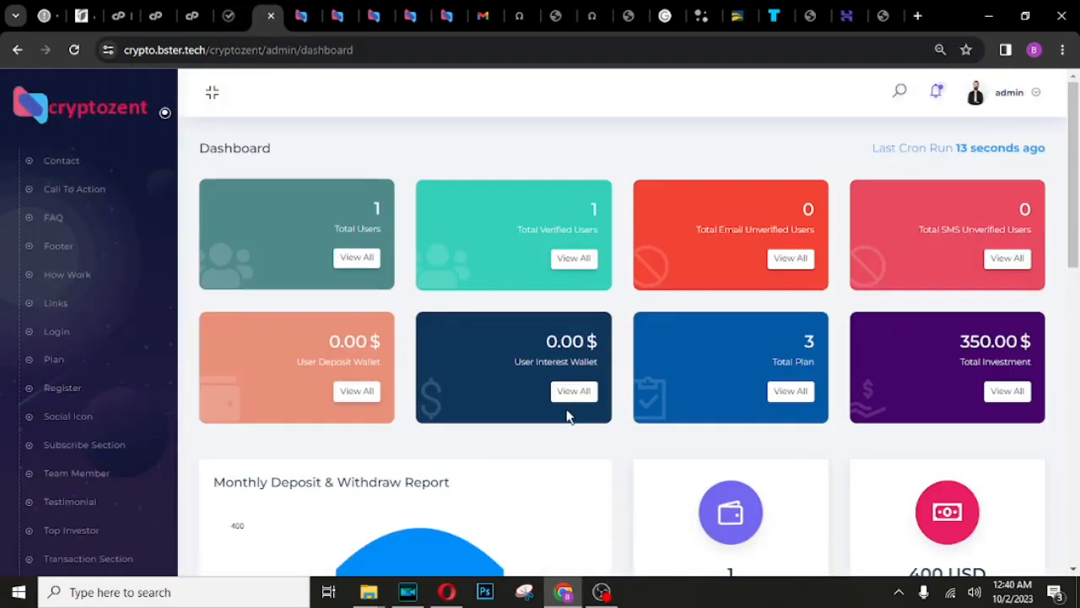
pyautogui.click(337, 16)
pyautogui.click(379, 15)
pyautogui.click(303, 16)
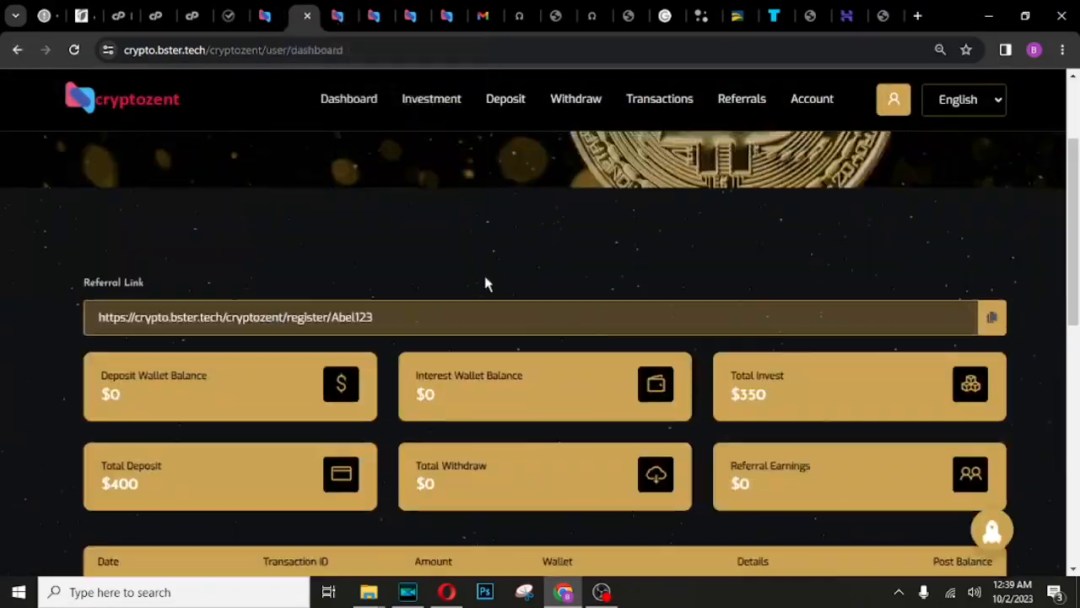
pyautogui.scroll(2, 509, 305)
pyautogui.click(412, 16)
pyautogui.scroll(-20, 467, 182)
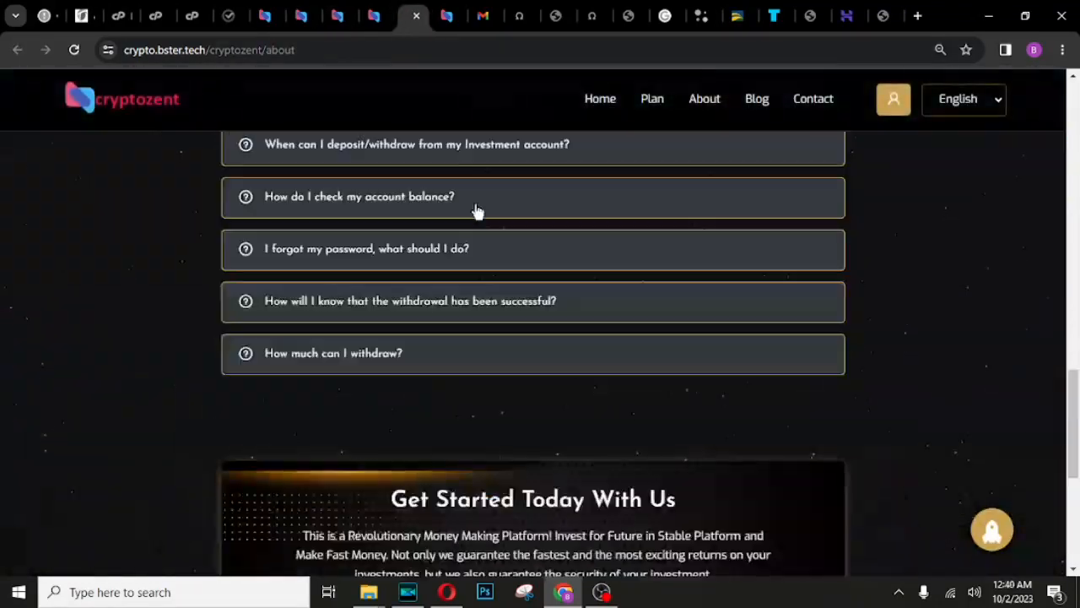
pyautogui.scroll(15, 478, 211)
pyautogui.click(449, 16)
pyautogui.scroll(1, 545, 255)
pyautogui.click(373, 19)
pyautogui.click(303, 16)
pyautogui.scroll(-1, 347, 220)
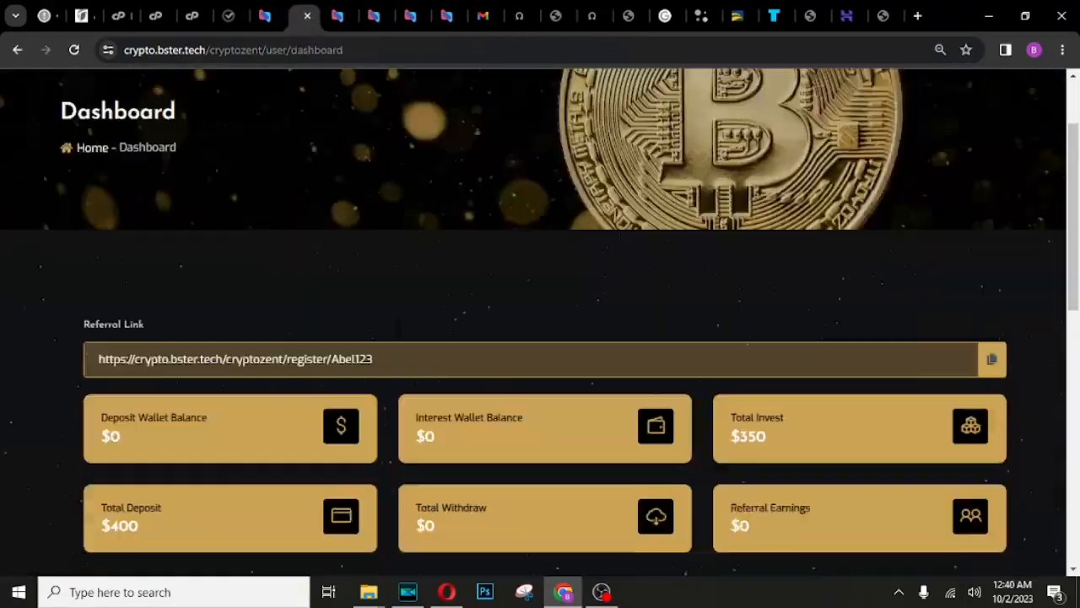
pyautogui.click(267, 16)
# Step: Reload the admin dashboard with its sections list and recheck Plan, Dashboard, About and Blog pages
pyautogui.click(70, 175)
pyautogui.scroll(-10, 135, 363)
pyautogui.click(132, 357)
pyautogui.scroll(-4, 132, 357)
pyautogui.scroll(1, 405, 321)
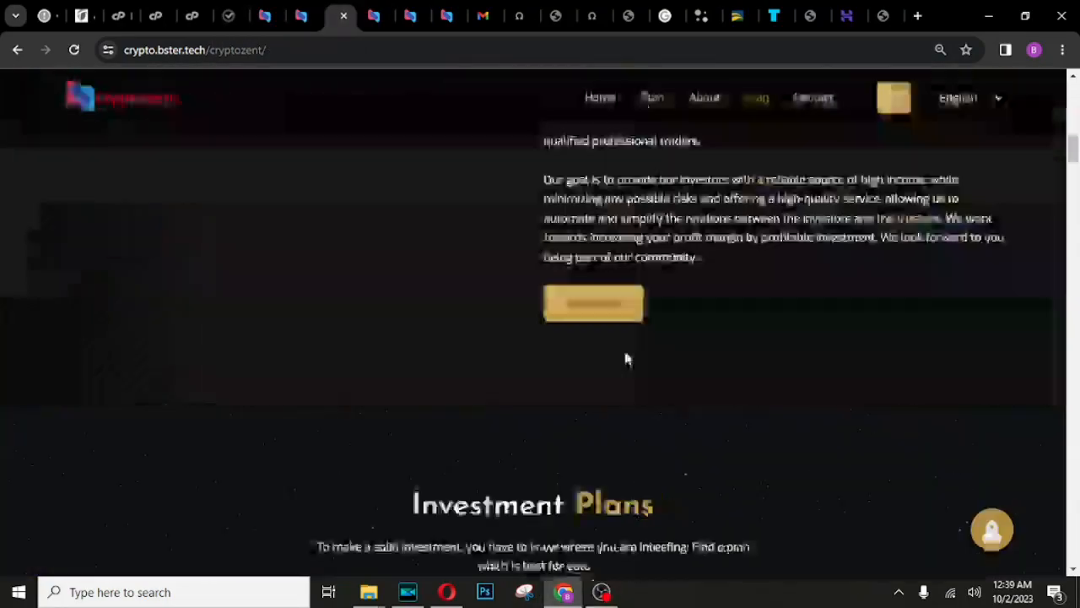
pyautogui.scroll(-15, 623, 350)
pyautogui.click(372, 16)
pyautogui.scroll(-1, 405, 254)
pyautogui.click(301, 17)
pyautogui.scroll(-4, 495, 294)
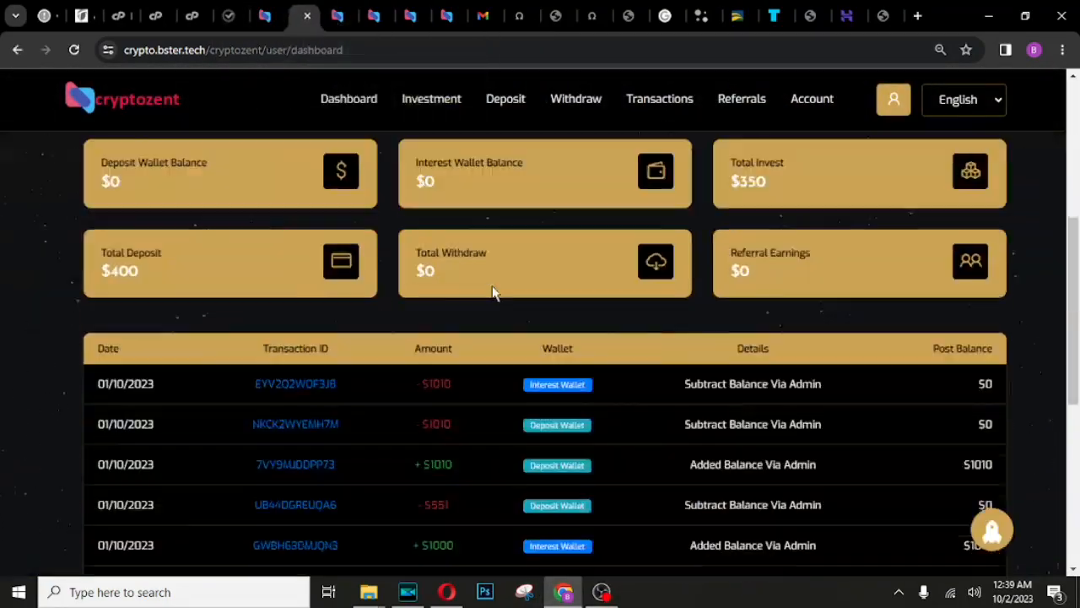
pyautogui.scroll(5, 506, 299)
pyautogui.click(410, 17)
pyautogui.scroll(-5, 471, 184)
pyautogui.scroll(-5, 471, 184)
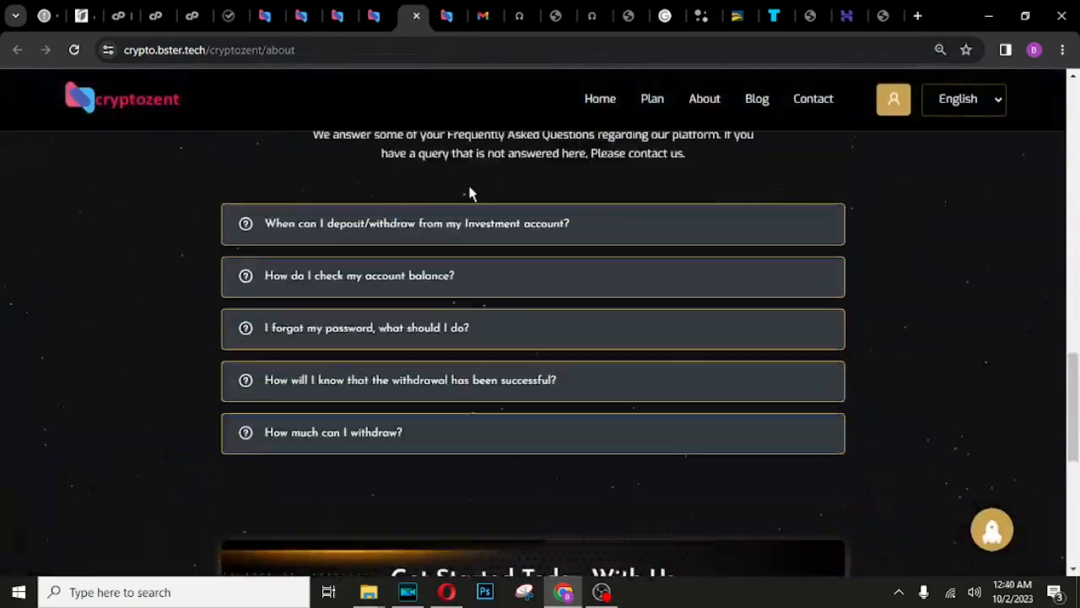
pyautogui.click(447, 16)
pyautogui.scroll(5, 538, 248)
pyautogui.click(373, 16)
pyautogui.click(301, 16)
pyautogui.scroll(-3, 398, 330)
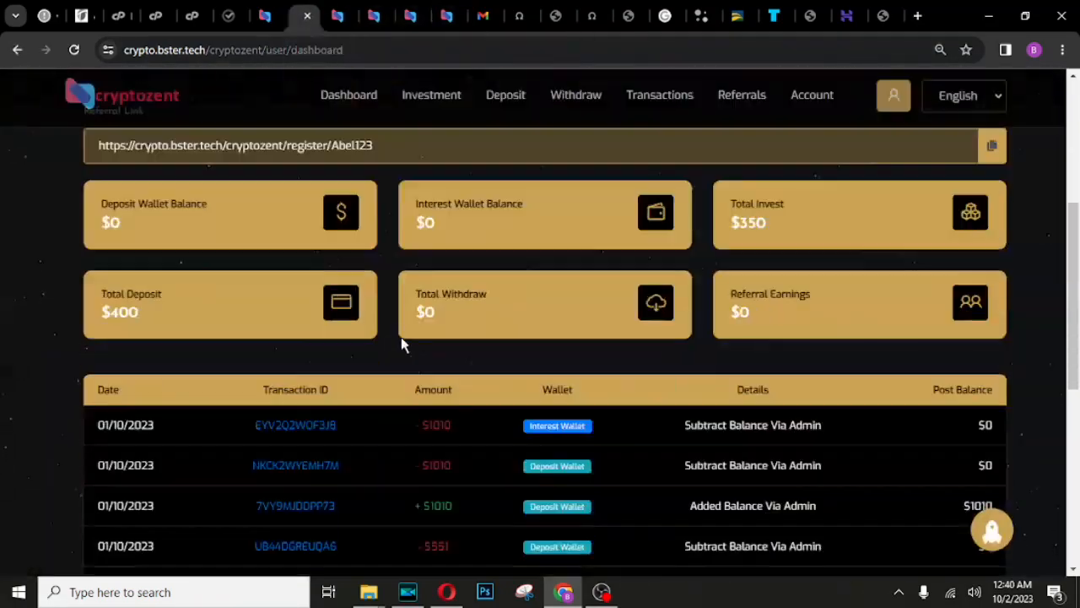
pyautogui.click(338, 16)
pyautogui.scroll(-3, 345, 309)
pyautogui.click(265, 16)
pyautogui.scroll(-1, 310, 258)
pyautogui.scroll(-8, 139, 357)
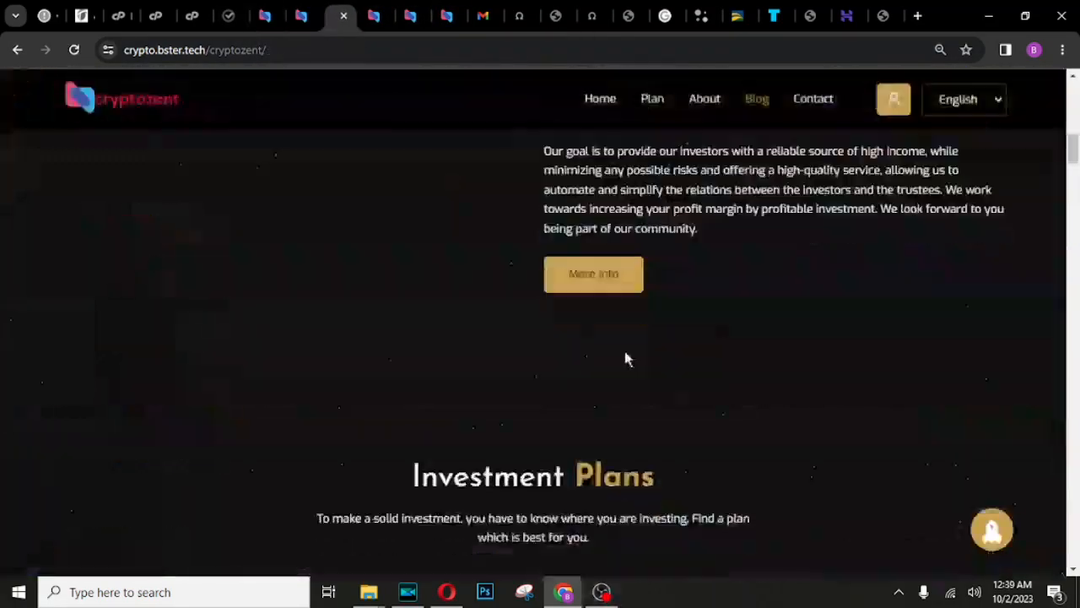
pyautogui.scroll(-5, 624, 357)
pyautogui.click(374, 16)
pyautogui.click(301, 16)
pyautogui.scroll(-5, 494, 291)
pyautogui.scroll(5, 494, 293)
pyautogui.click(410, 16)
pyautogui.scroll(-5, 473, 191)
pyautogui.scroll(-5, 471, 190)
pyautogui.click(447, 16)
pyautogui.scroll(5, 398, 132)
pyautogui.click(374, 16)
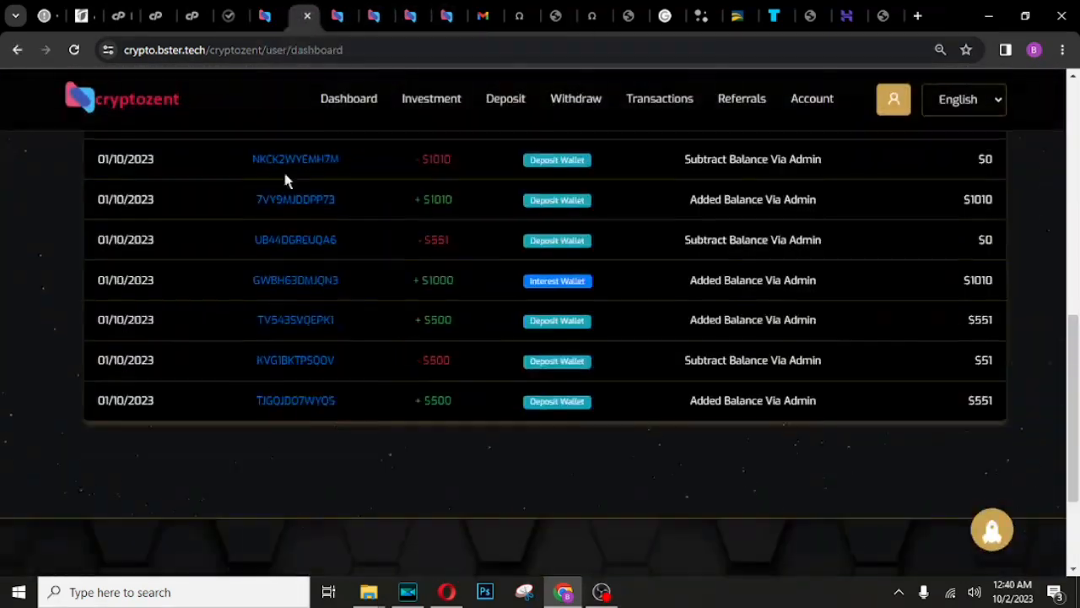
# Step: Return to the admin dashboard and scroll through Plan, About, Blog and the user dashboard once more
pyautogui.click(143, 341)
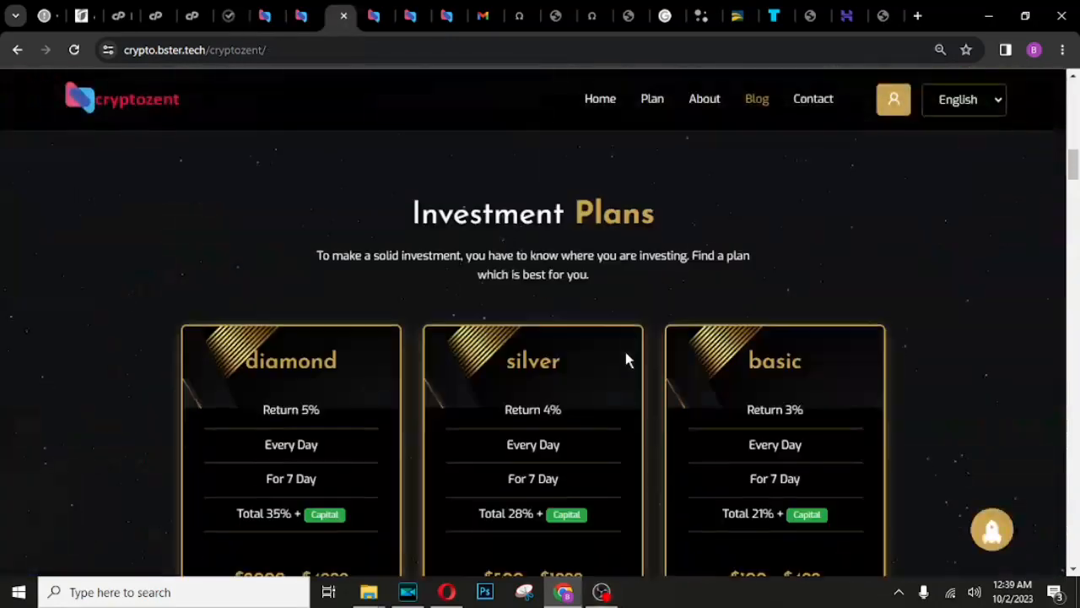
pyautogui.scroll(-5, 625, 357)
pyautogui.click(374, 16)
pyautogui.click(336, 16)
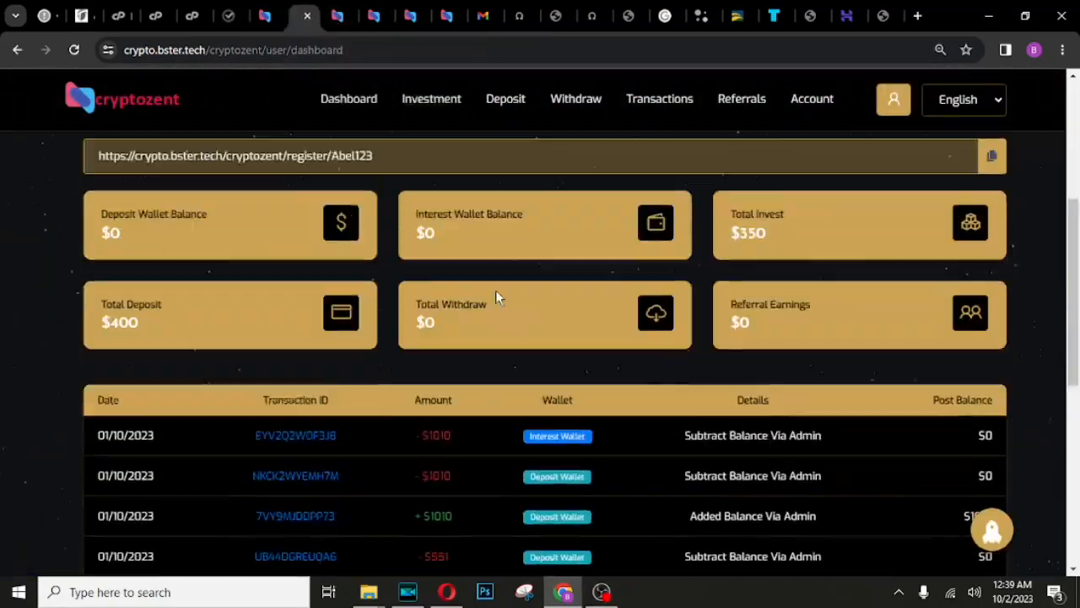
pyautogui.scroll(5, 430, 97)
pyautogui.click(410, 16)
pyautogui.scroll(1, 468, 169)
pyautogui.click(446, 16)
pyautogui.scroll(5, 559, 284)
pyautogui.click(374, 16)
pyautogui.hotkey('ctrl', 'shift', 'Tab')
pyautogui.hotkey('ctrl', 'shift', 'Tab')
pyautogui.hotkey('ctrl', 'shift', 'Tab')
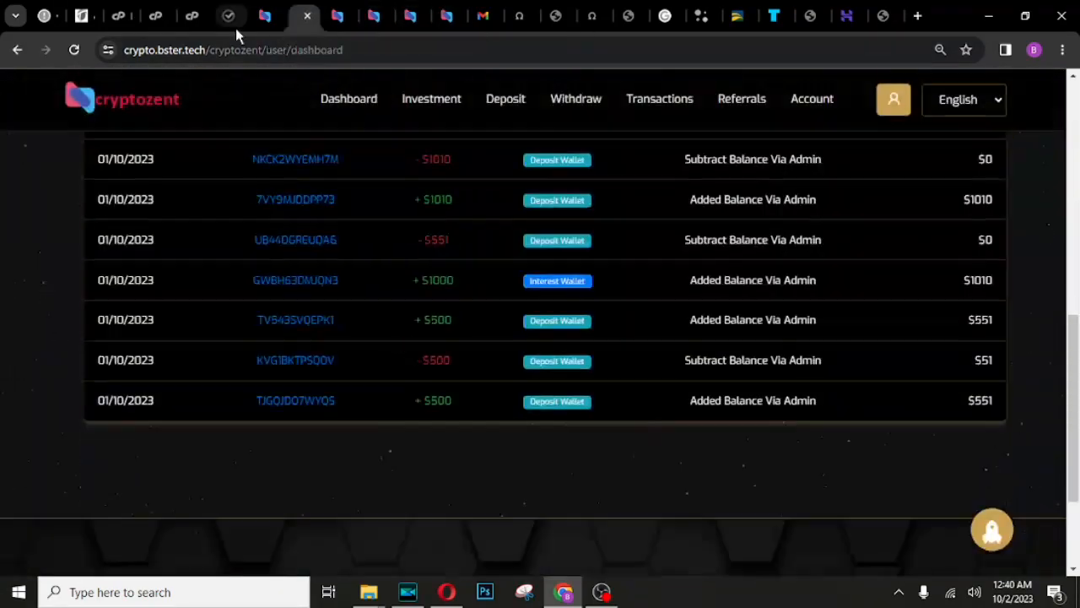
pyautogui.scroll(5, 313, 328)
pyautogui.scroll(-5, 130, 387)
pyautogui.scroll(4, 129, 386)
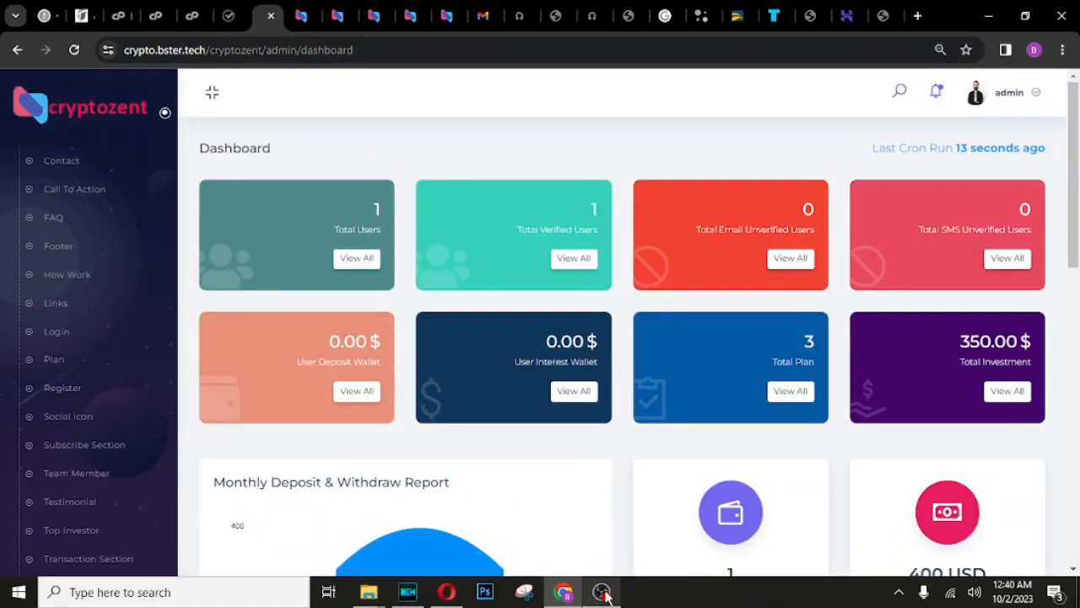
pyautogui.scroll(-5, 632, 362)
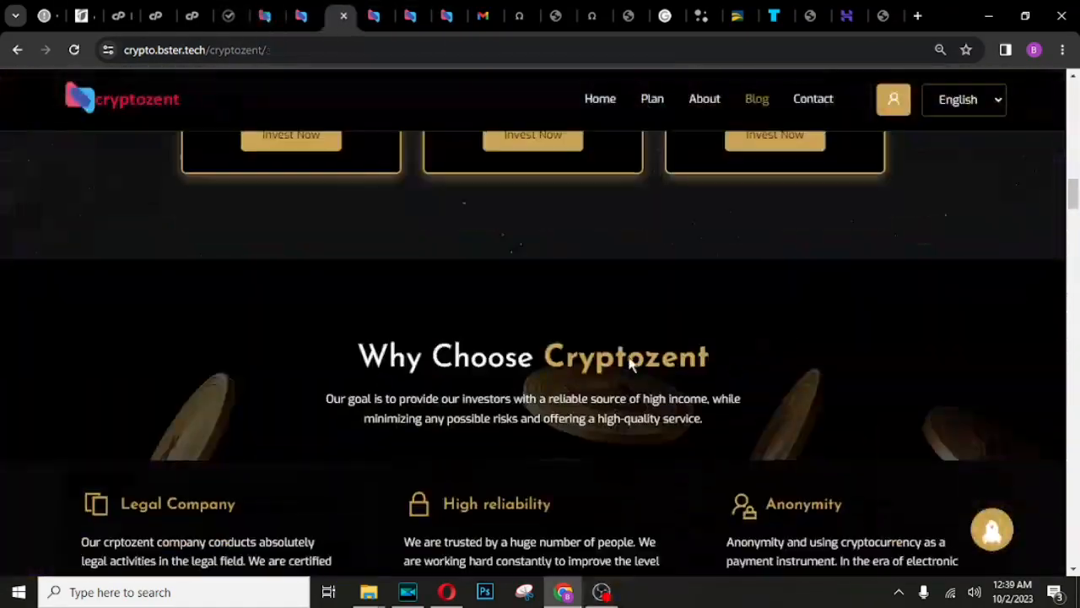
pyautogui.click(374, 16)
pyautogui.scroll(-1, 471, 157)
pyautogui.click(302, 16)
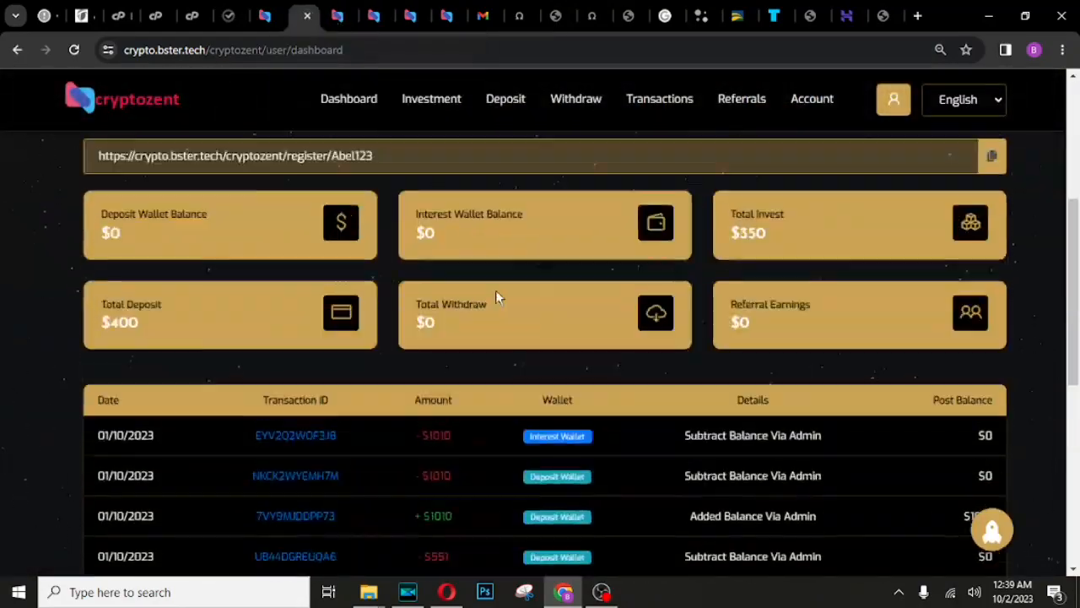
pyautogui.scroll(5, 495, 291)
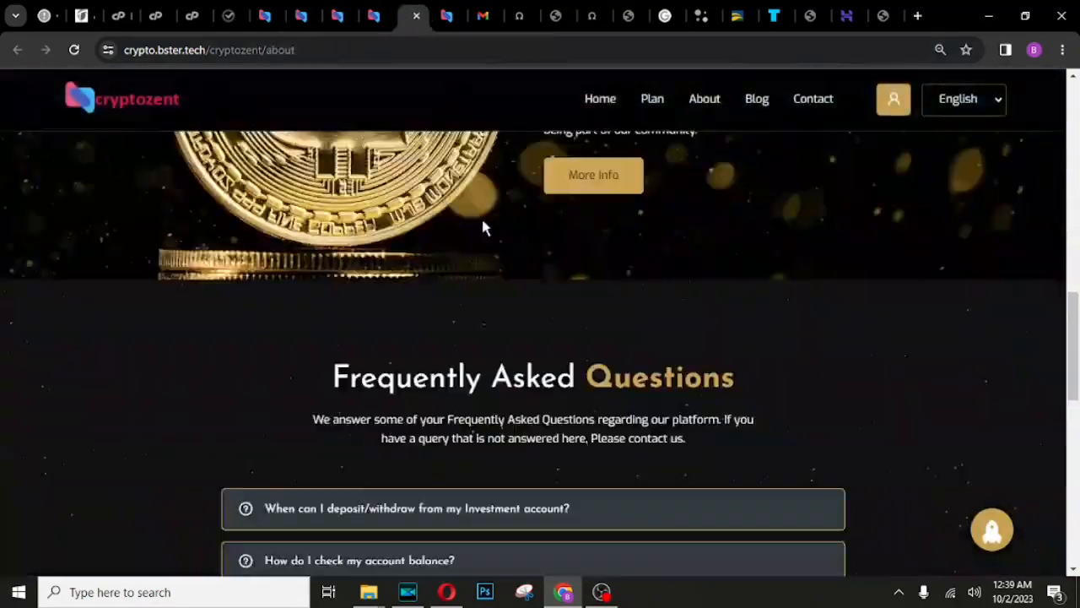
pyautogui.scroll(5, 483, 226)
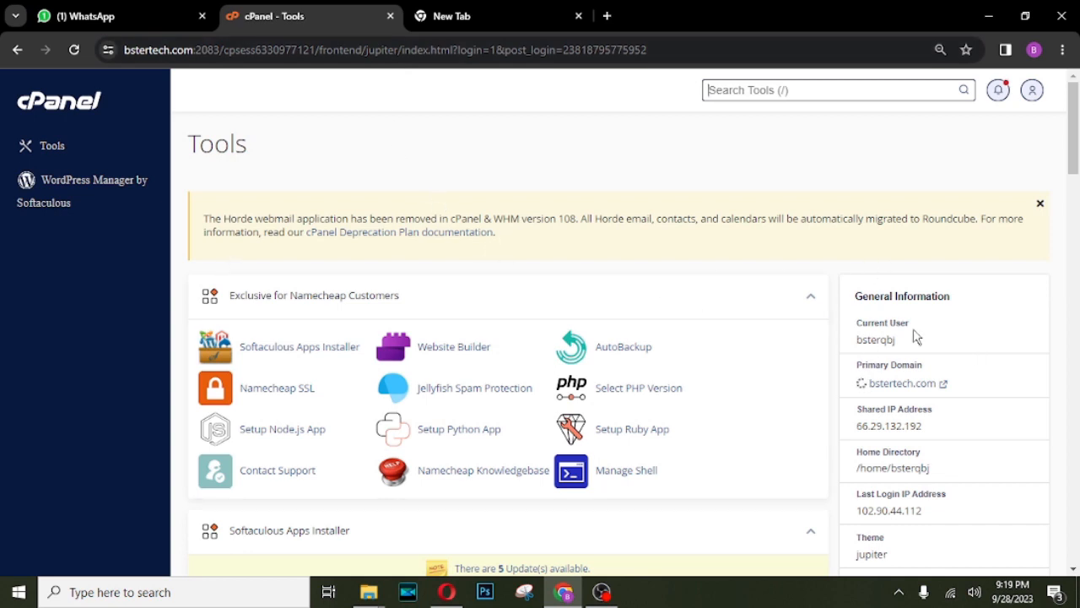
# Step: Scroll down to the Files section of cPanel Tools and launch File Manager in a new tab
pyautogui.scroll(-1, 702, 308)
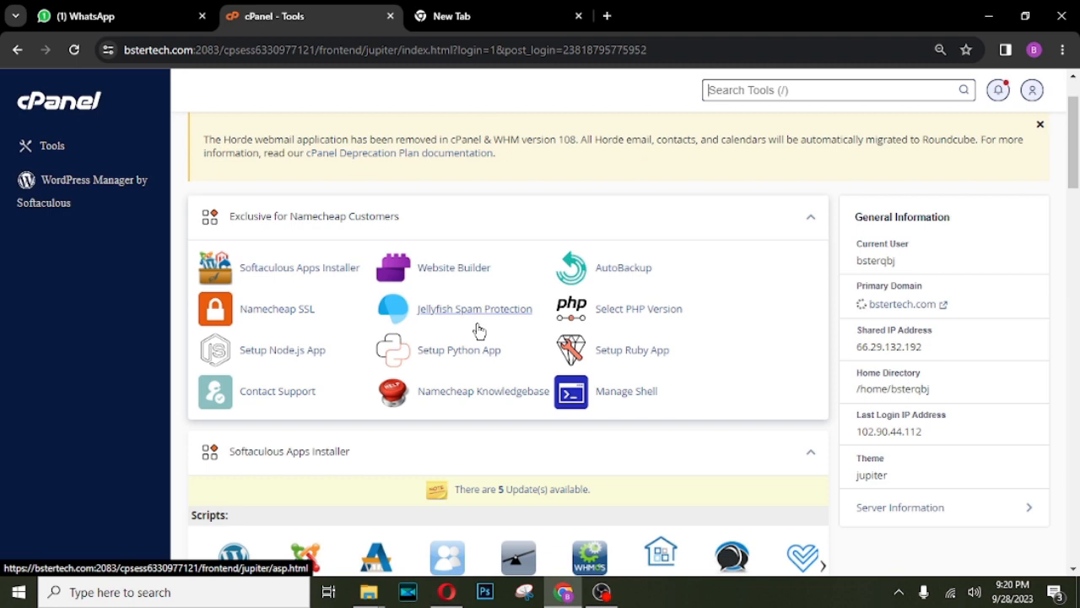
pyautogui.scroll(-1, 477, 330)
pyautogui.scroll(-2, 478, 330)
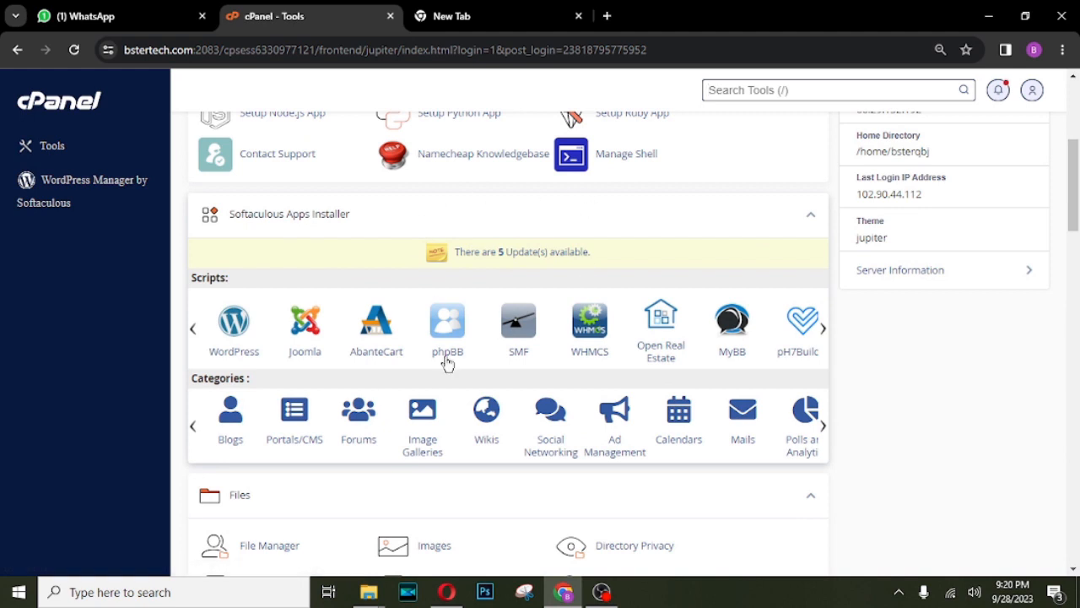
pyautogui.scroll(-3, 434, 354)
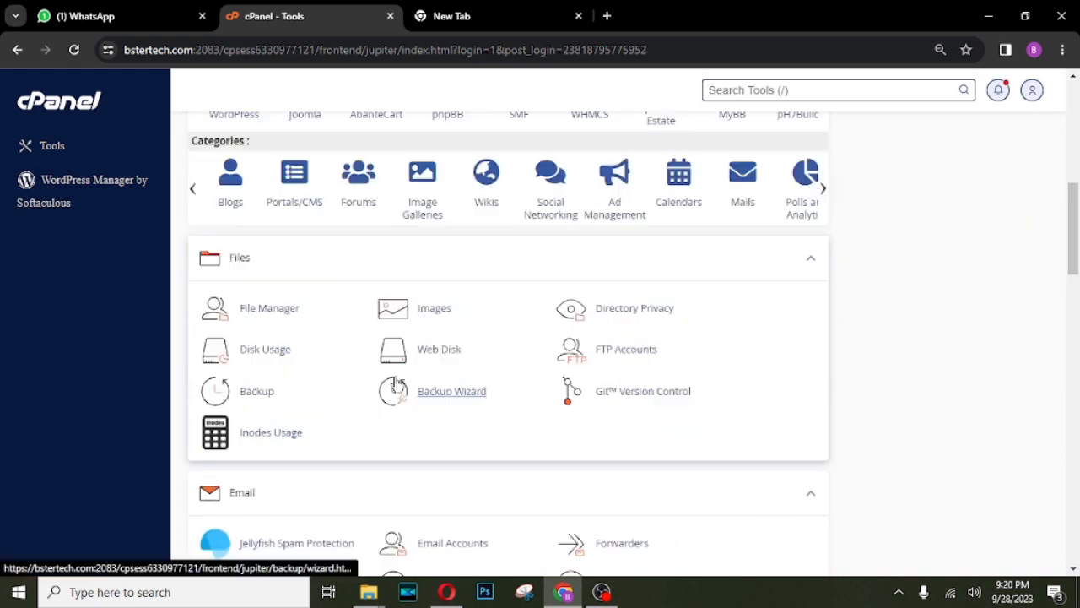
pyautogui.click(272, 309)
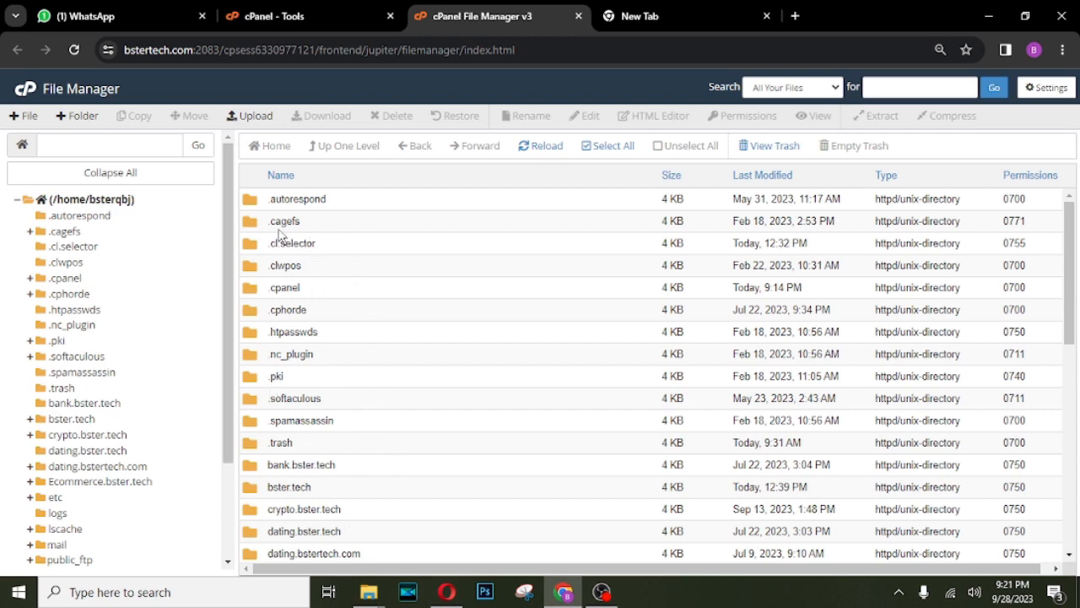
# Step: Browse public_html, then open crypto.bster.tech from the folder tree and start a new folder there
pyautogui.scroll(-2, 335, 270)
pyautogui.scroll(-1, 447, 398)
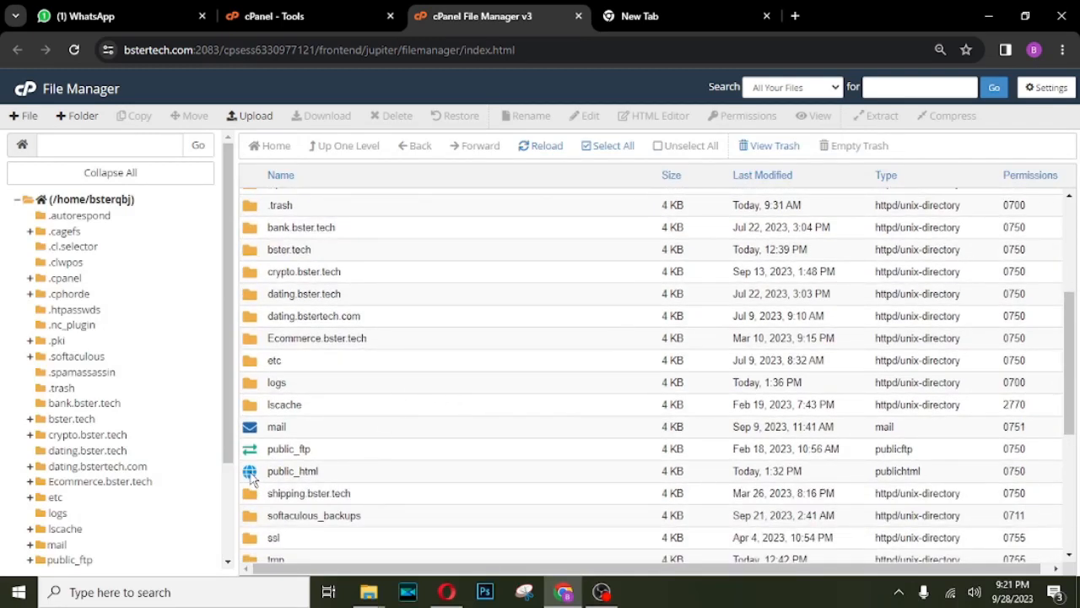
pyautogui.doubleClick(251, 475)
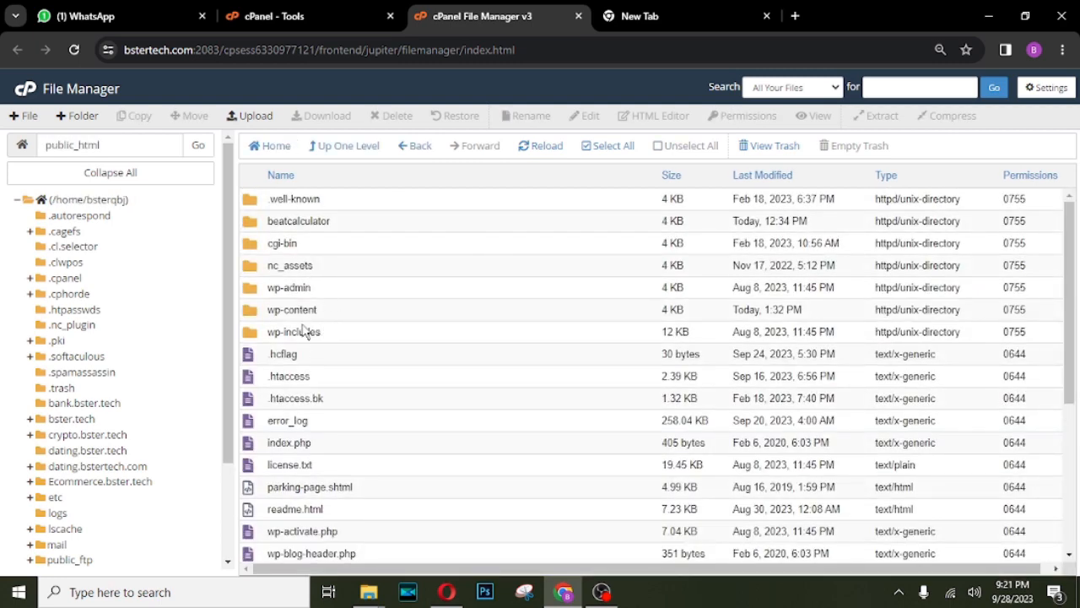
pyautogui.scroll(-3, 319, 397)
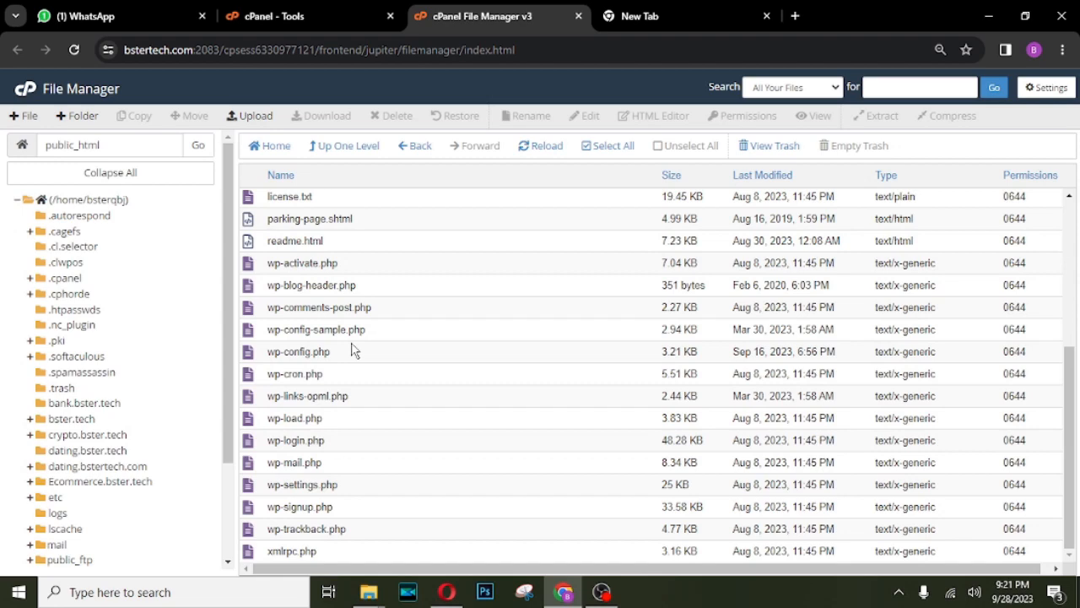
pyautogui.scroll(3, 355, 353)
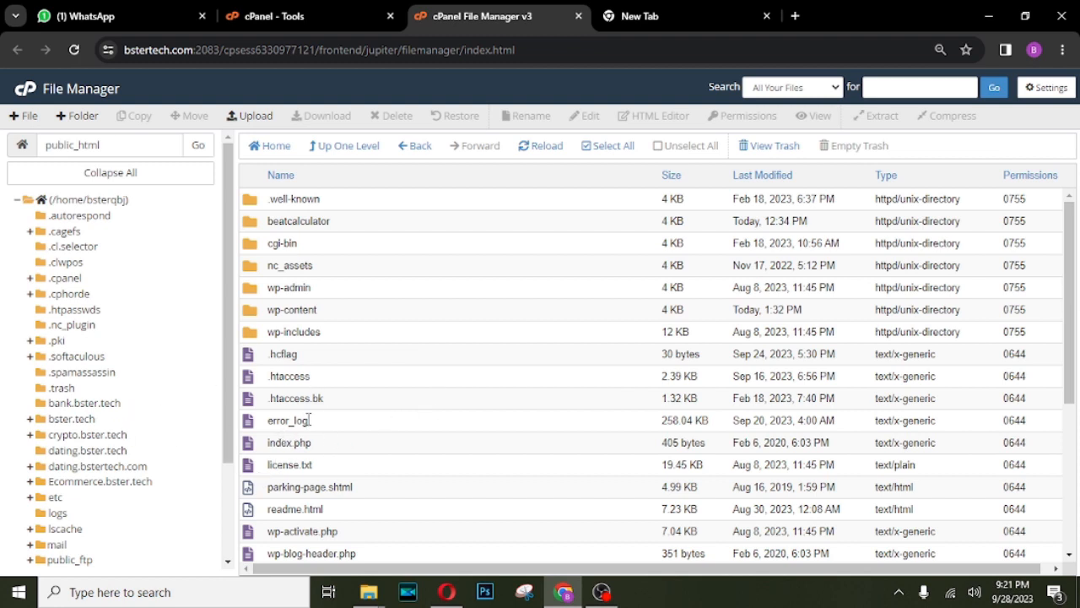
pyautogui.click(97, 435)
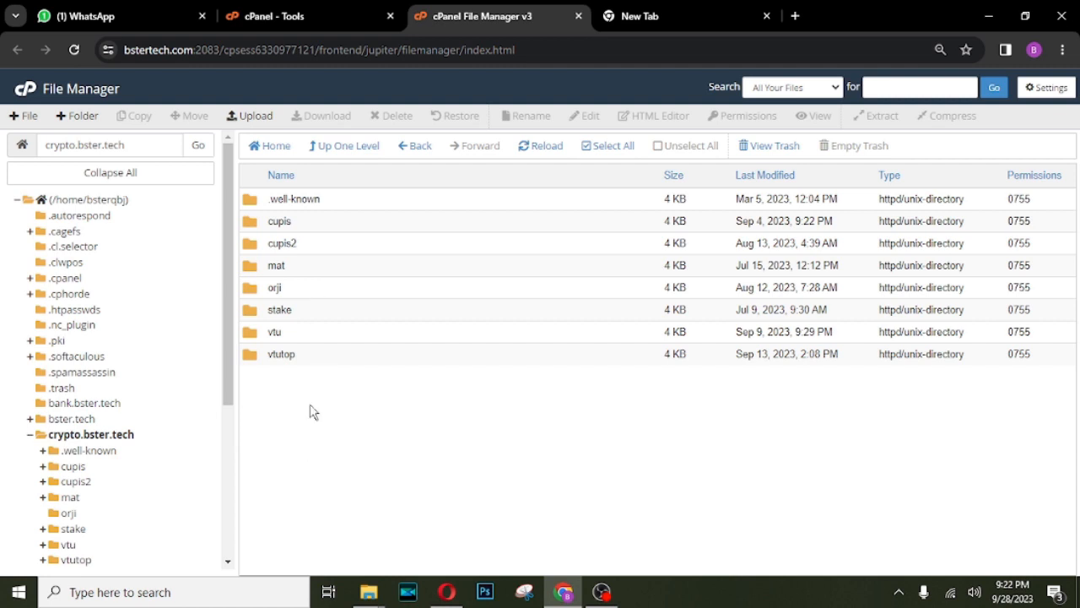
pyautogui.click(66, 115)
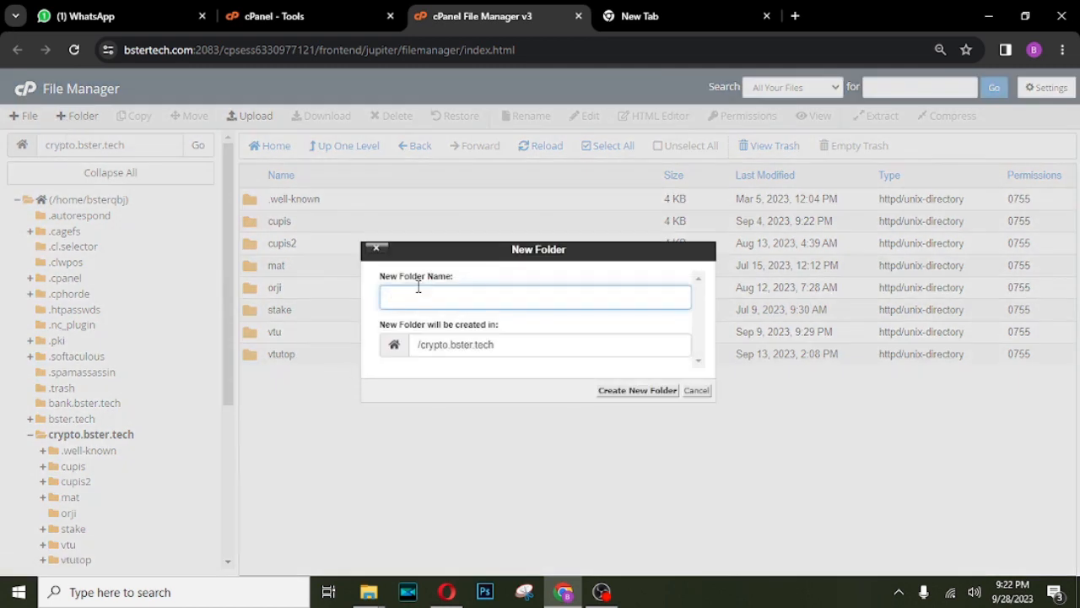
# Step: Create a new folder named cryptozent inside crypto.bster.tech
pyautogui.click(417, 297)
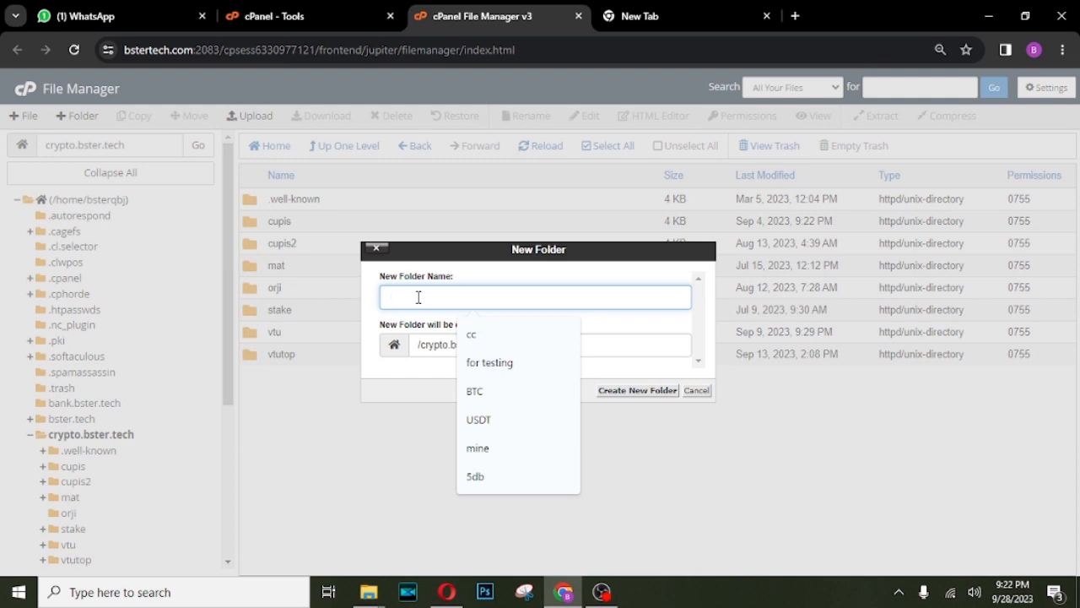
pyautogui.write('crypto')
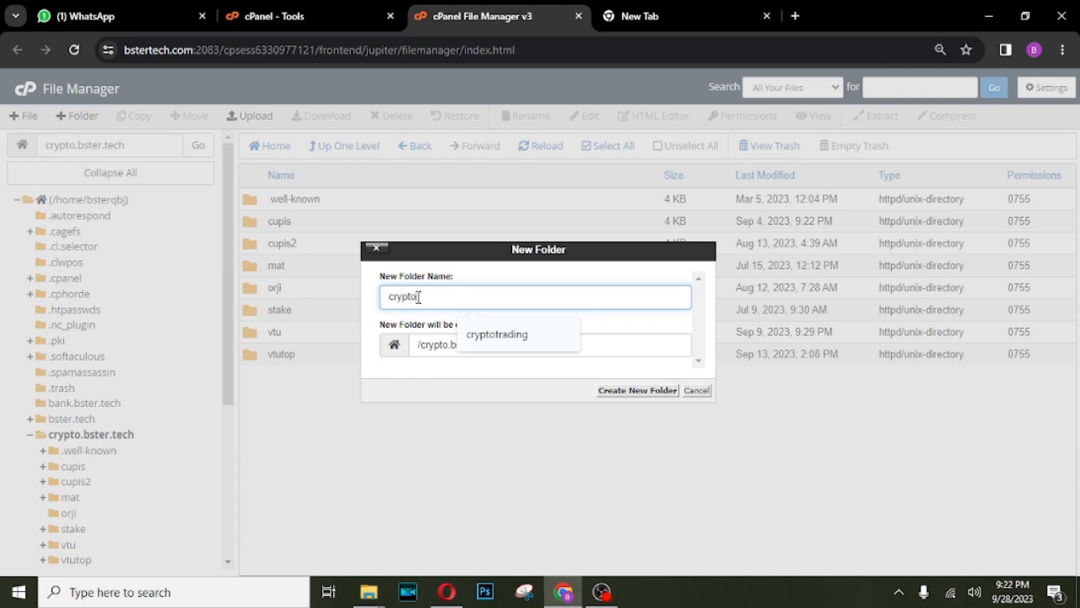
pyautogui.write('ten')
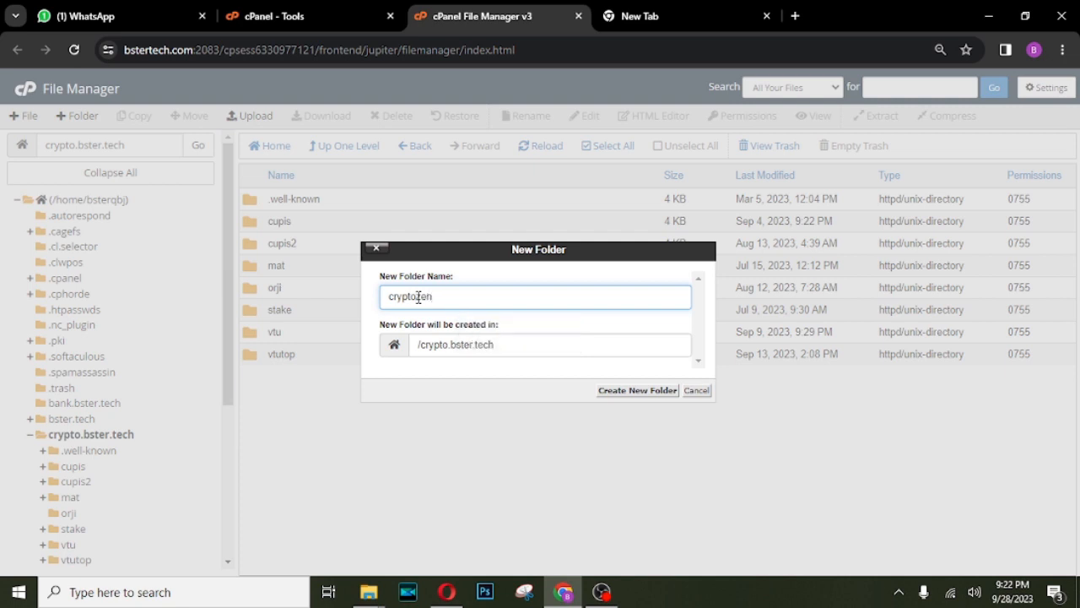
pyautogui.write('t')
pyautogui.click(629, 395)
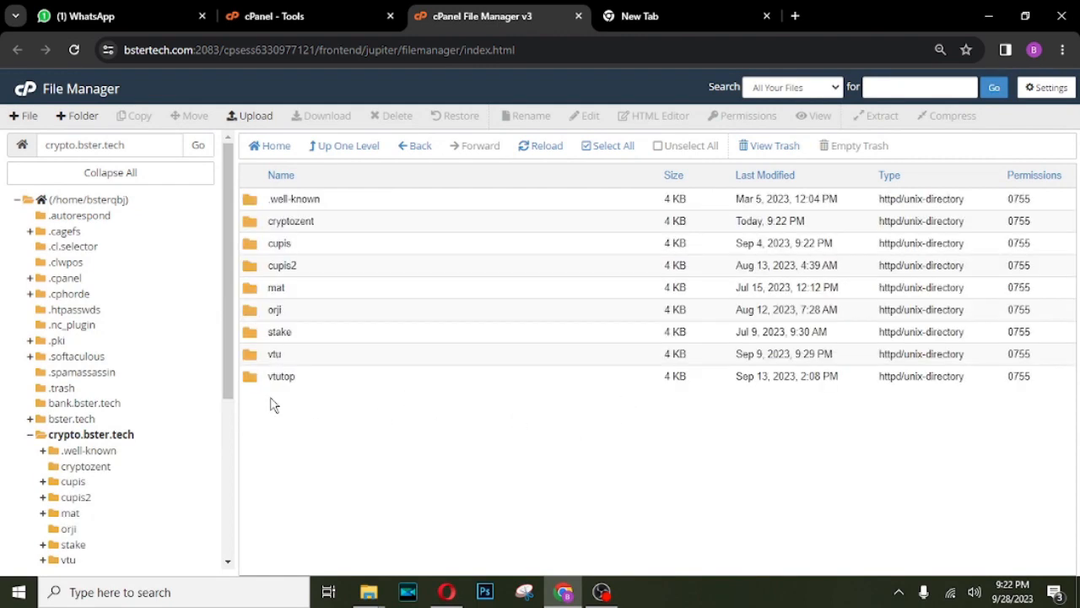
# Step: Open the empty cryptozent folder and bring up its File Upload page
pyautogui.click(264, 229)
pyautogui.doubleClick(264, 229)
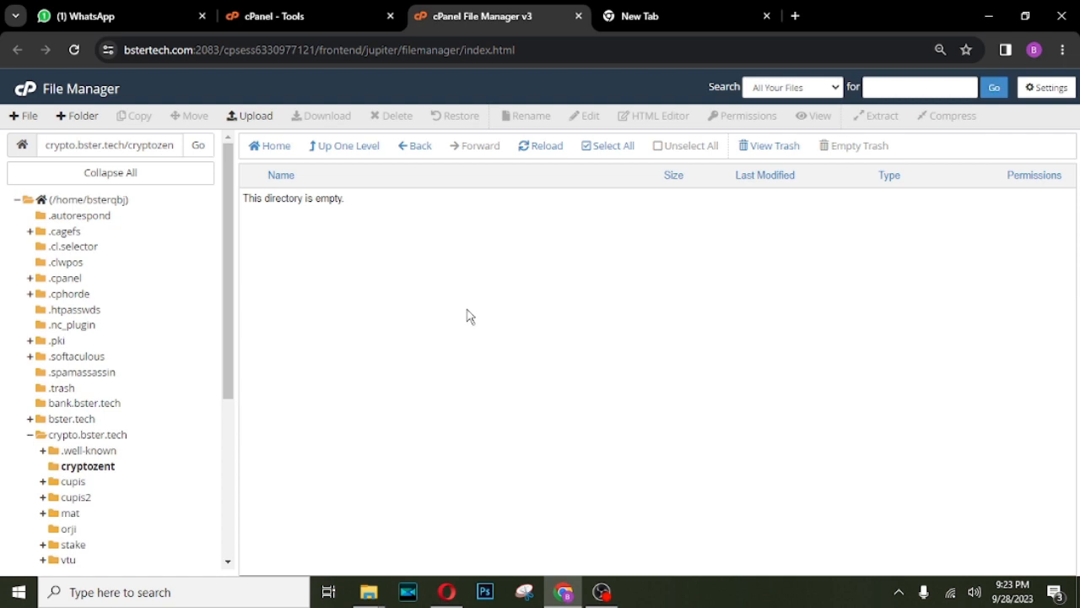
pyautogui.click(252, 118)
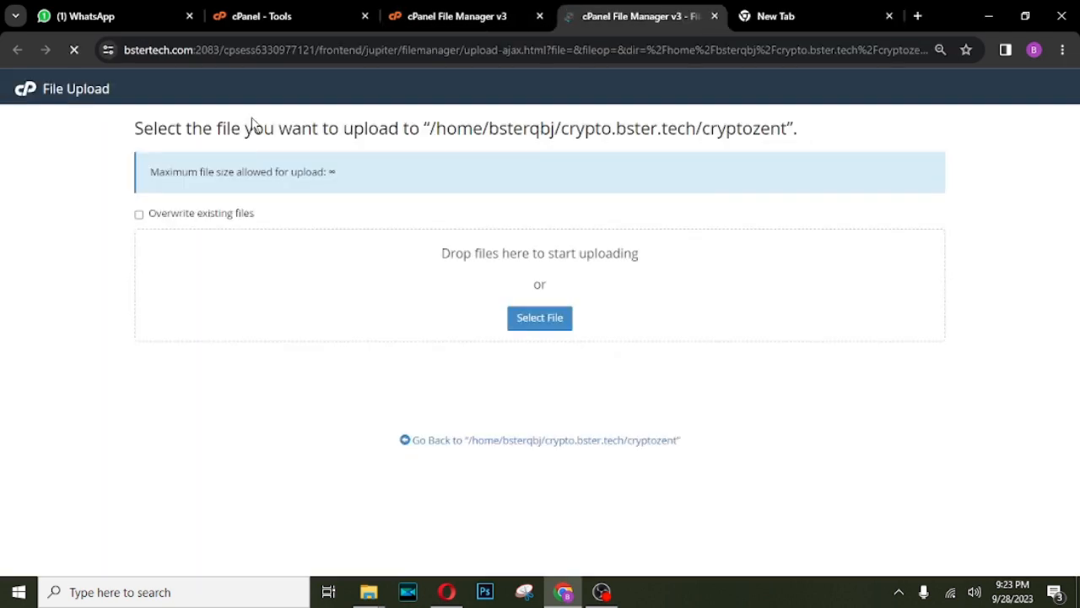
# Step: Select Files.zip from Desktop > code2 and start uploading it to cryptozent
pyautogui.click(525, 329)
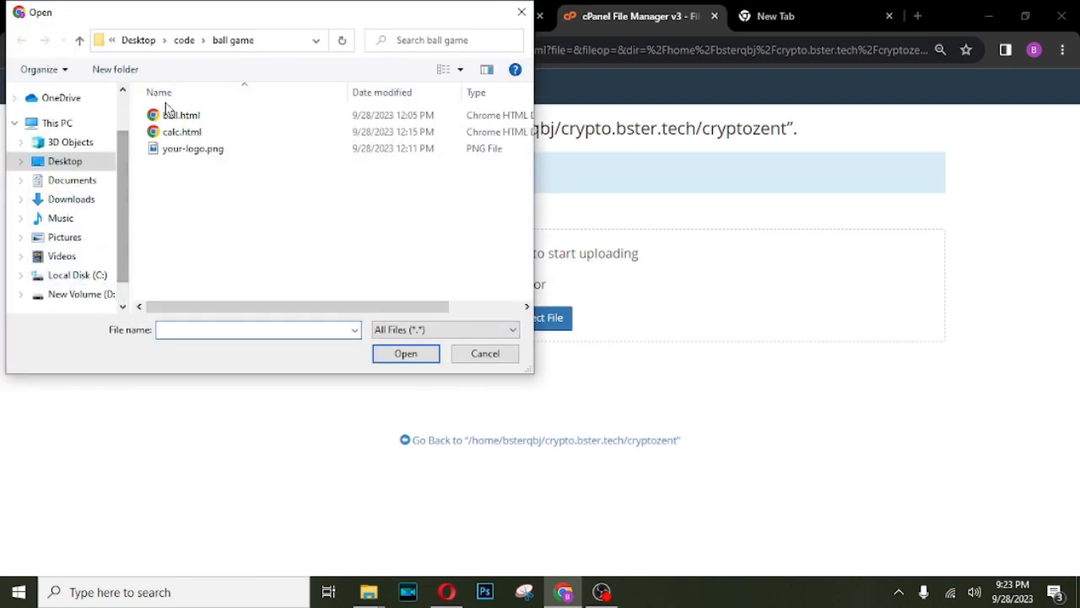
pyautogui.click(69, 163)
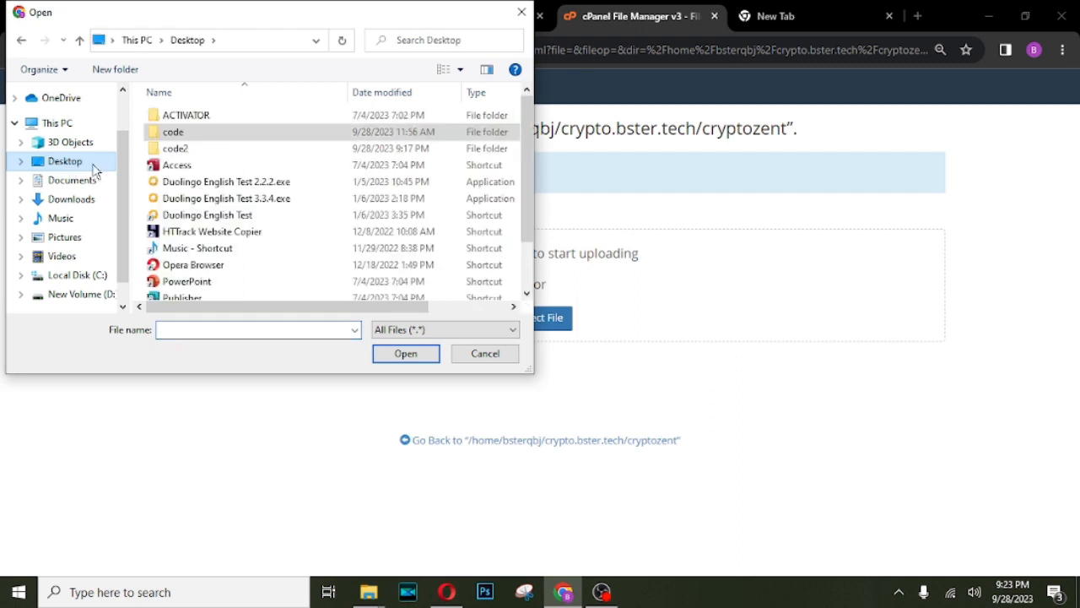
pyautogui.doubleClick(183, 148)
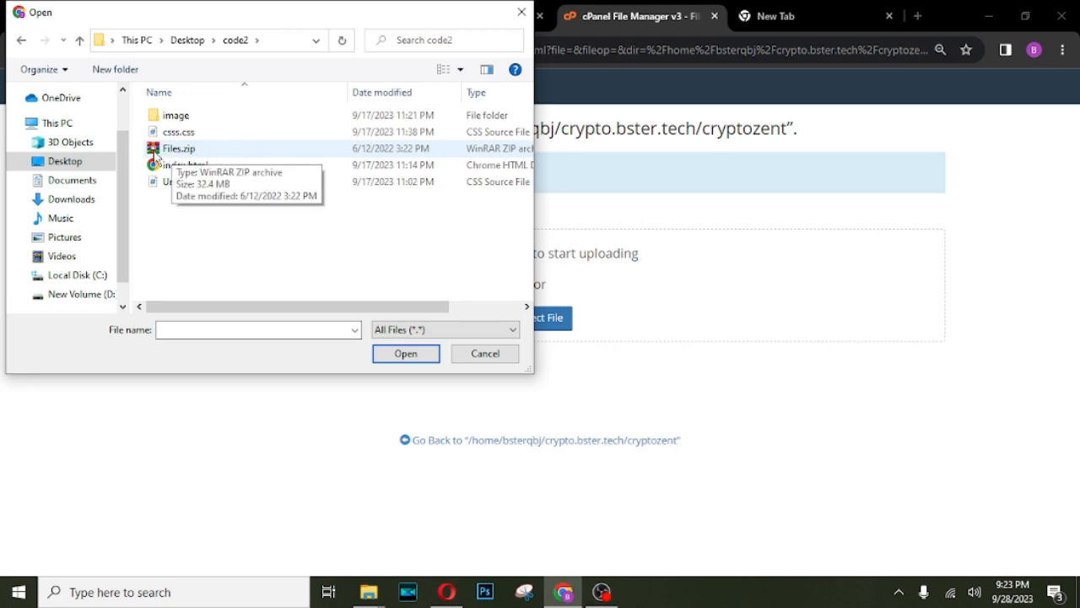
pyautogui.click(159, 153)
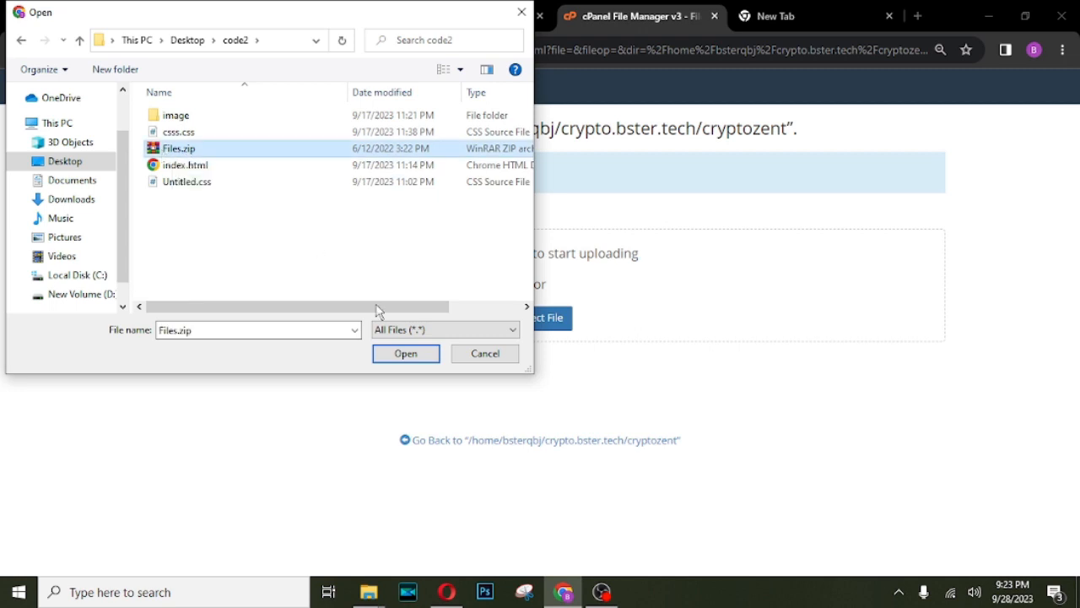
pyautogui.click(405, 358)
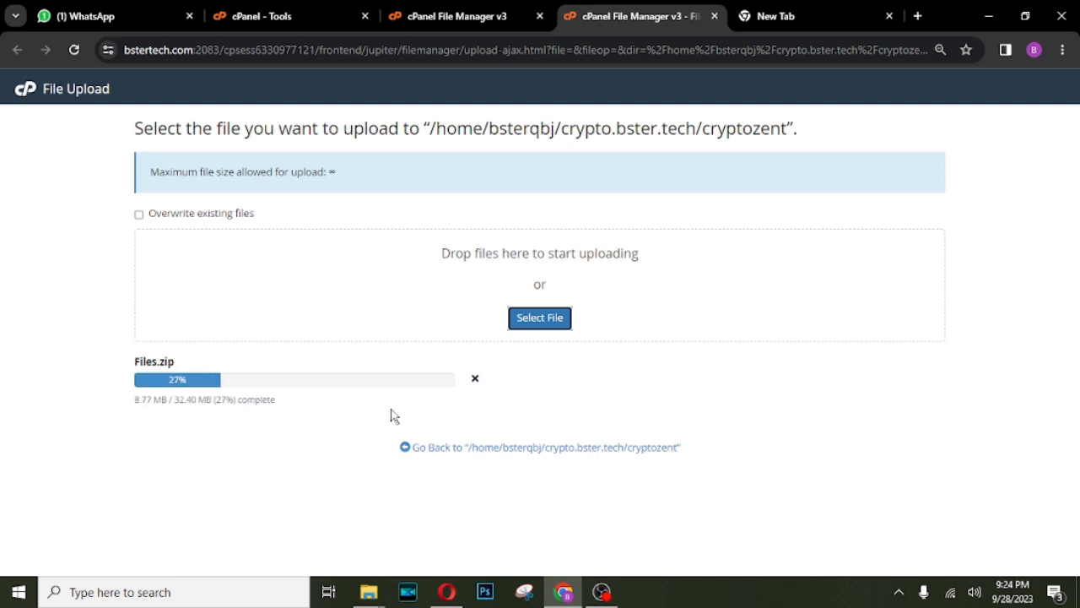
# Step: Go back to the cPanel Tools page and launch the MySQL Database Wizard
pyautogui.click(295, 15)
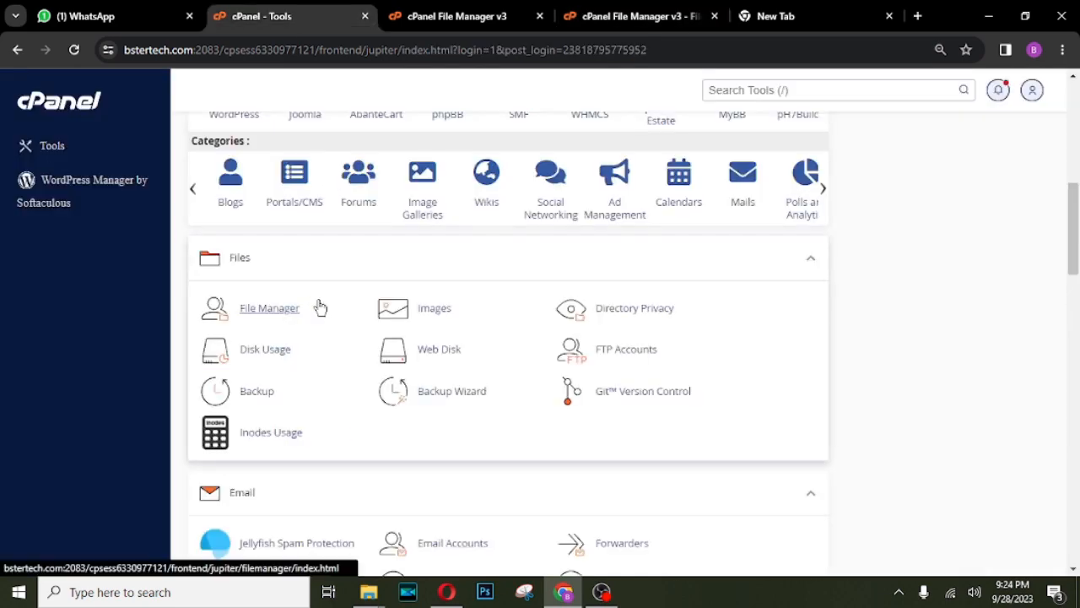
pyautogui.scroll(-8, 321, 306)
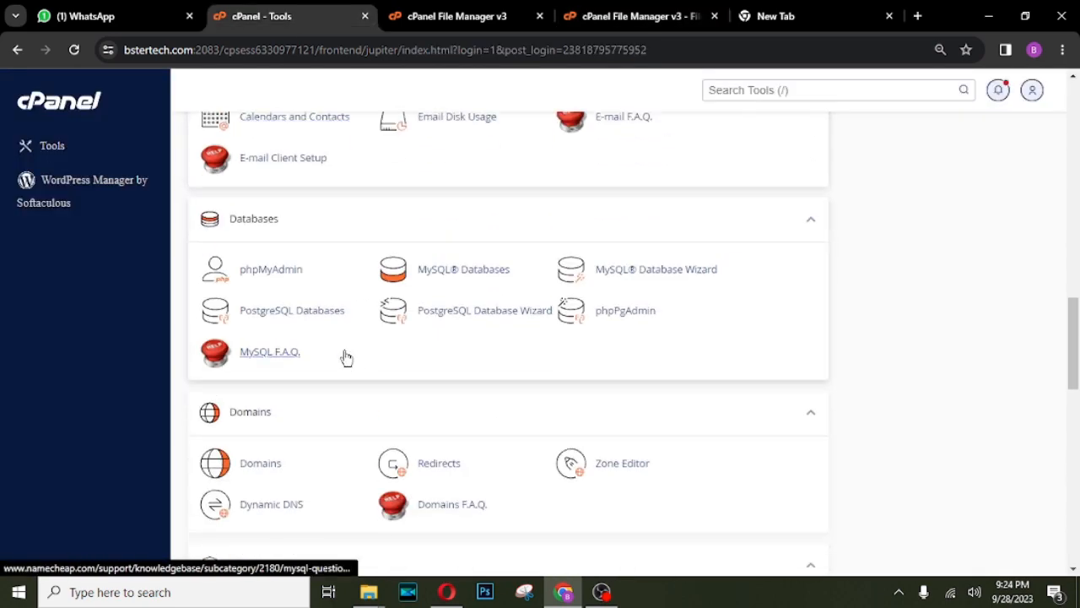
pyautogui.click(620, 284)
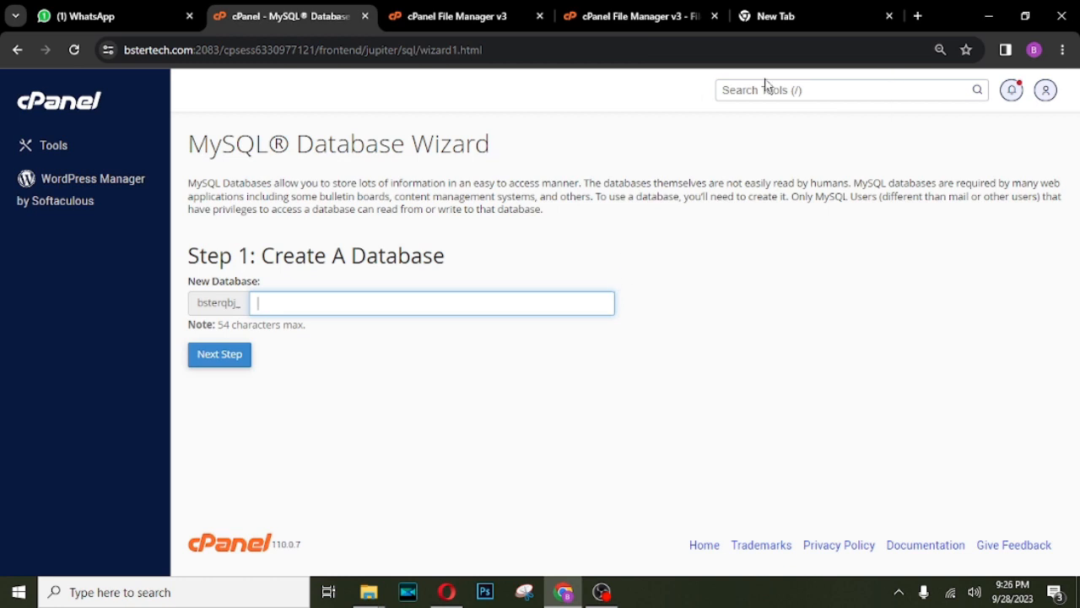
# Step: Name the database cryptozen, copy the name to the clipboard, and create it
pyautogui.click(268, 304)
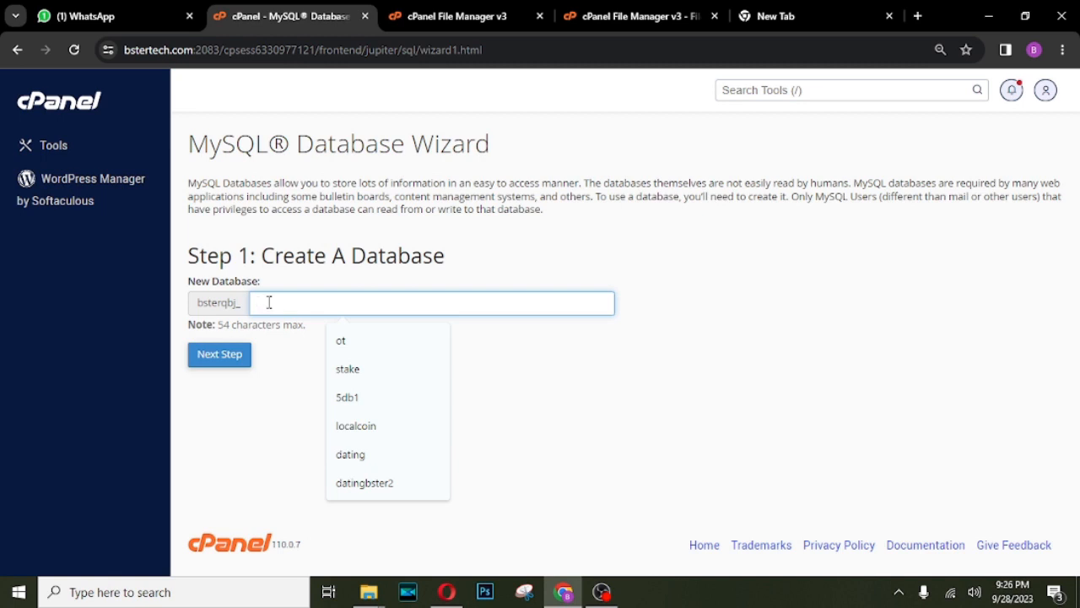
pyautogui.write('cryptozen')
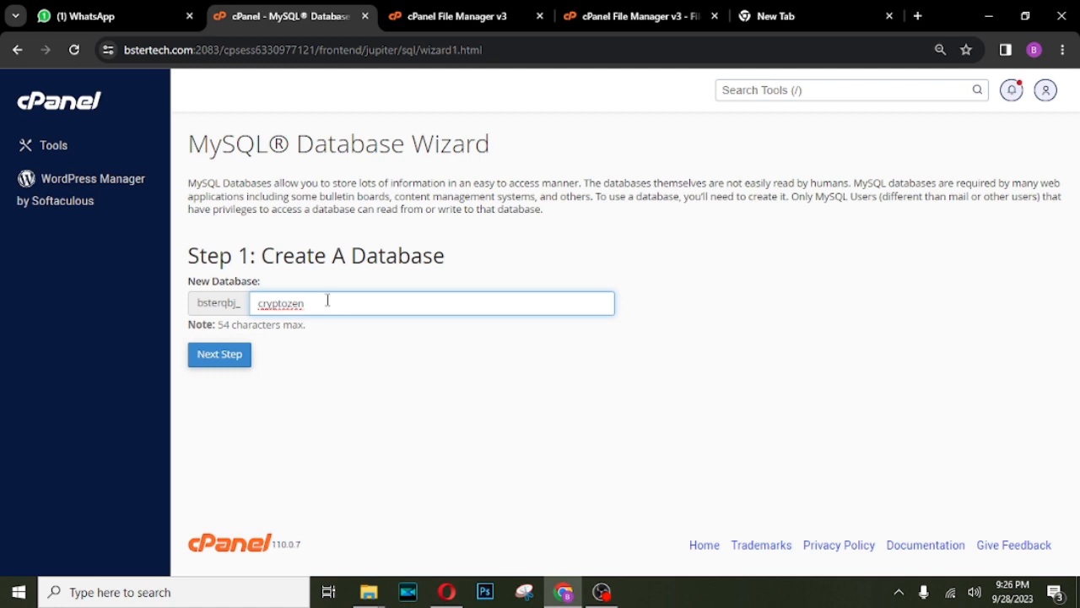
pyautogui.moveTo(325, 304); pyautogui.dragTo(252, 297)
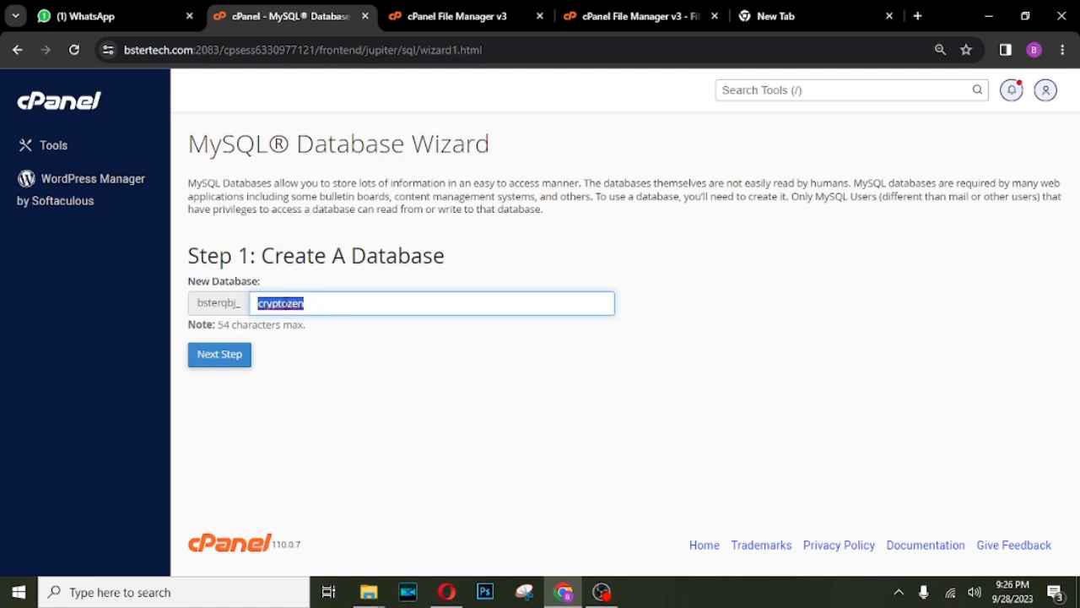
pyautogui.rightClick(286, 302)
pyautogui.click(333, 217)
pyautogui.click(240, 361)
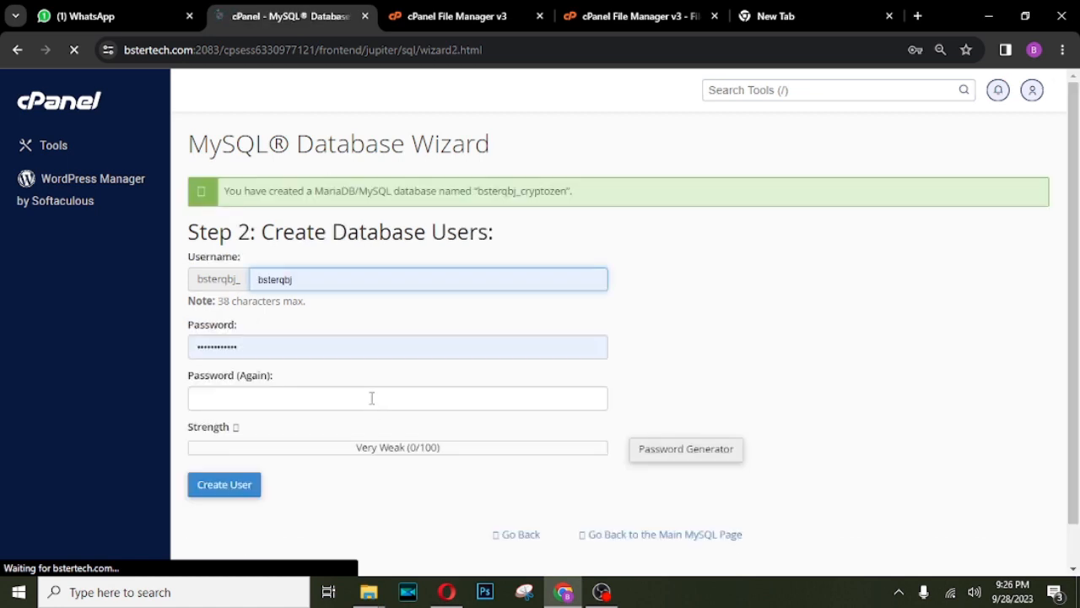
# Step: Change the database username to cryptozen and generate a strong password
pyautogui.moveTo(326, 281); pyautogui.dragTo(238, 280)
pyautogui.write('cryptozen')
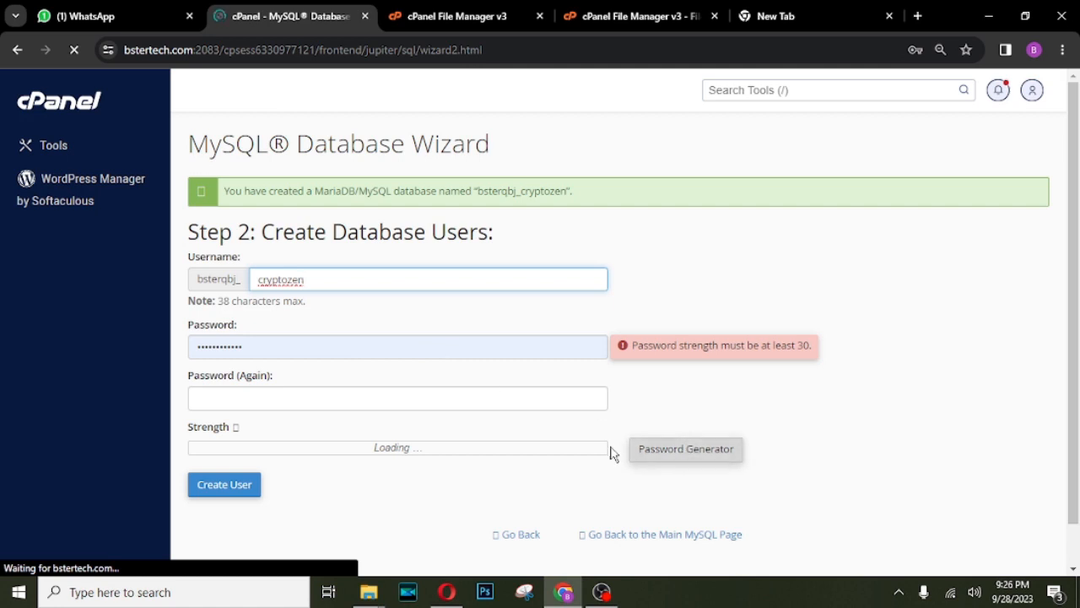
pyautogui.click(671, 455)
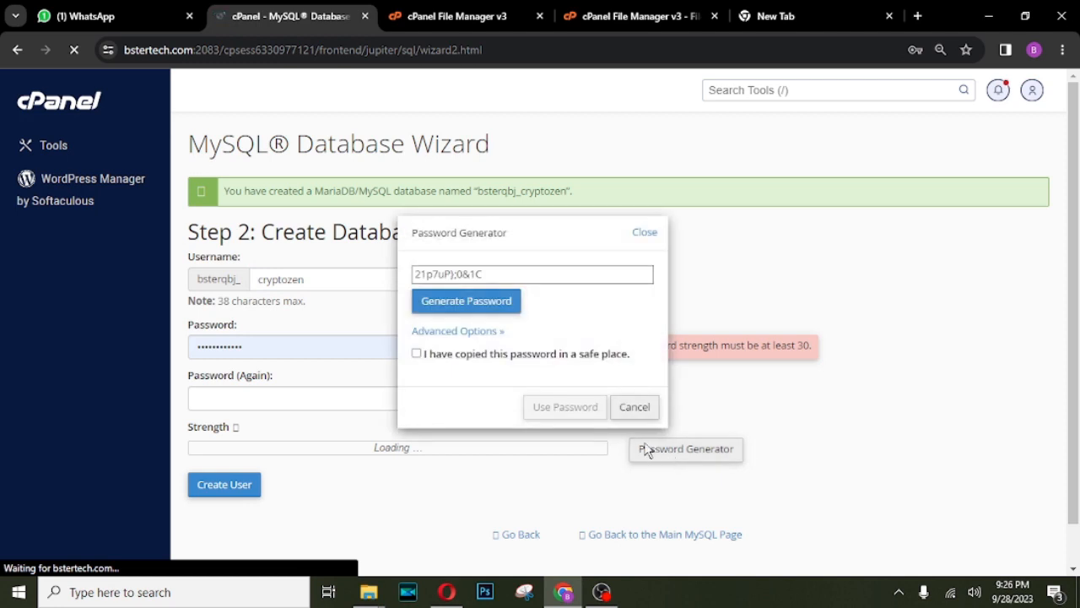
# Step: Copy the generated password and confirm it has been saved safely
pyautogui.moveTo(493, 274); pyautogui.dragTo(413, 276)
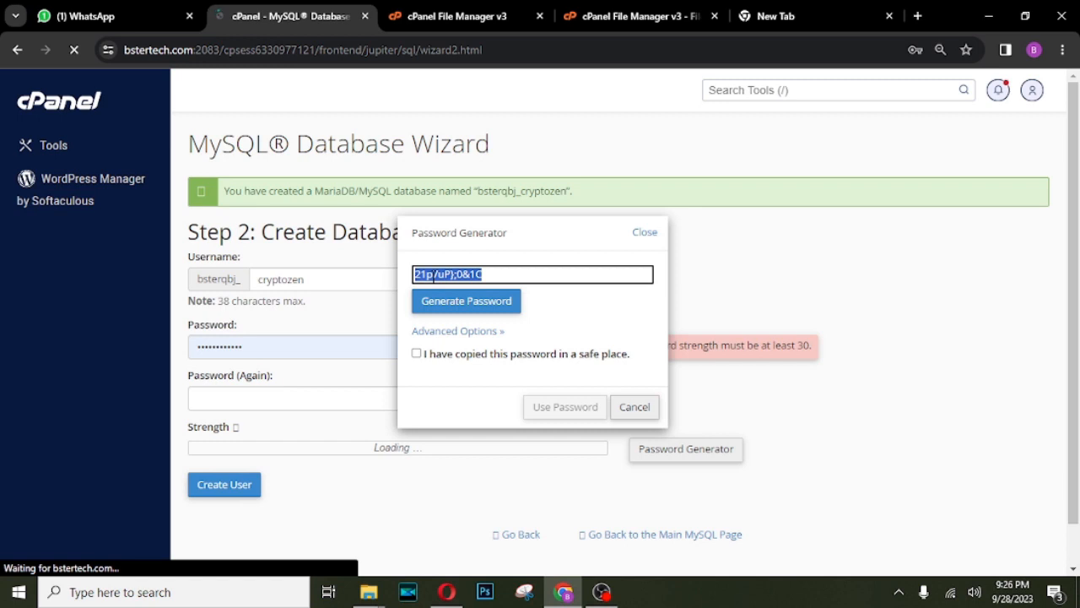
pyautogui.rightClick(432, 276)
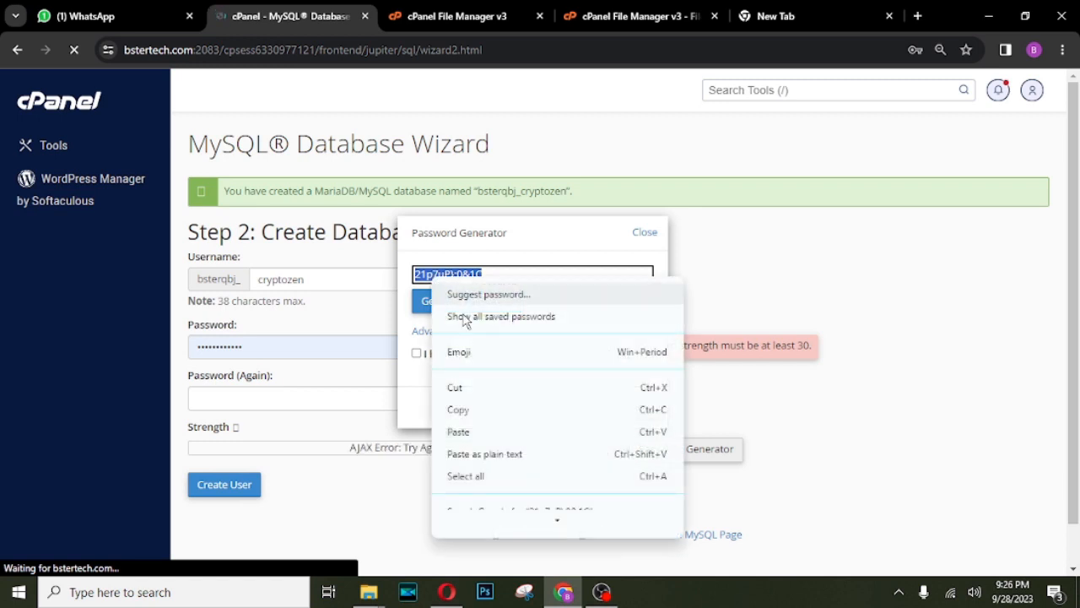
pyautogui.click(458, 409)
pyautogui.click(473, 358)
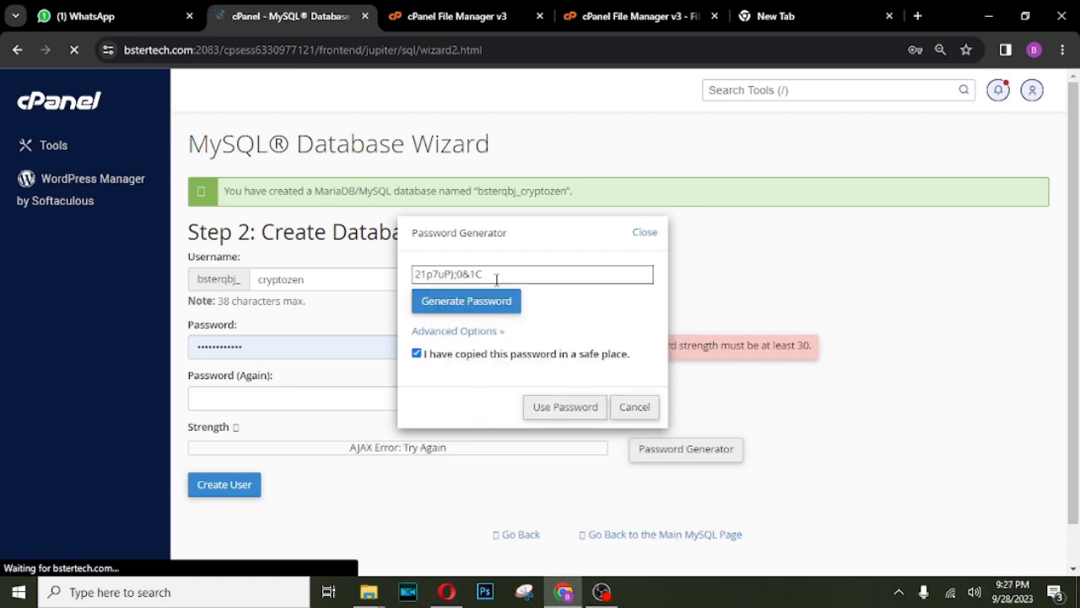
pyautogui.click(208, 590)
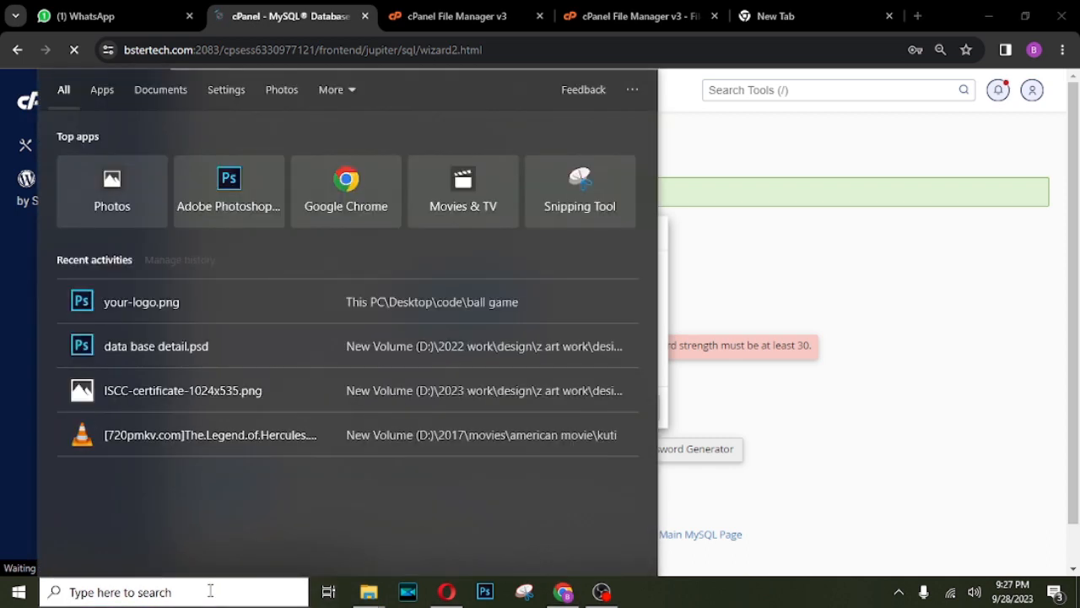
# Step: Paste the generated database password into a new Notepad note labelled 'db pas:'
pyautogui.write('no')
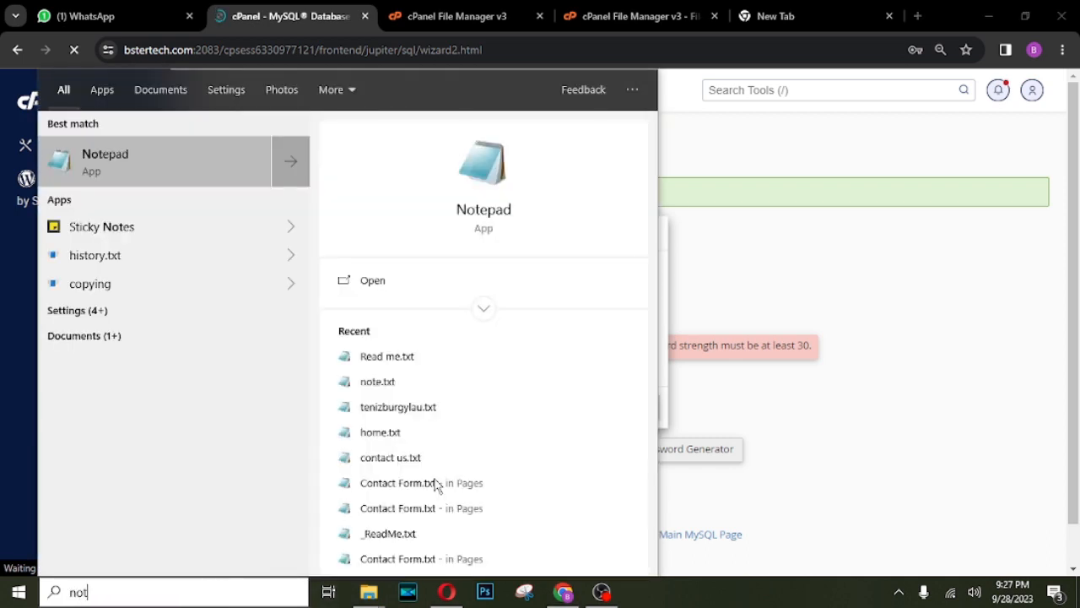
pyautogui.write('t')
pyautogui.click(502, 198)
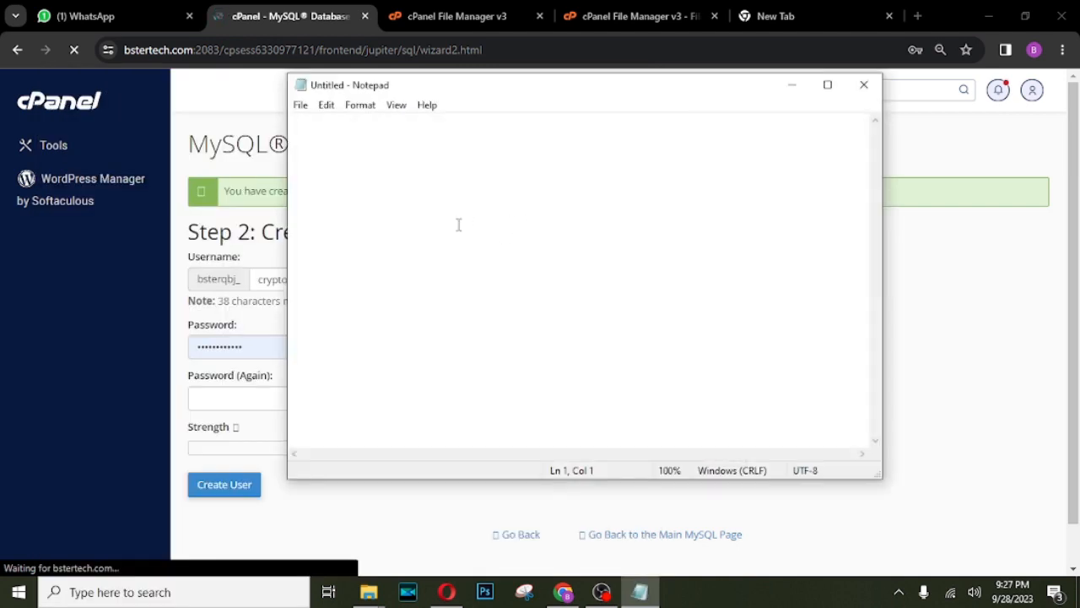
pyautogui.write('de')
pyautogui.write(' pas:')
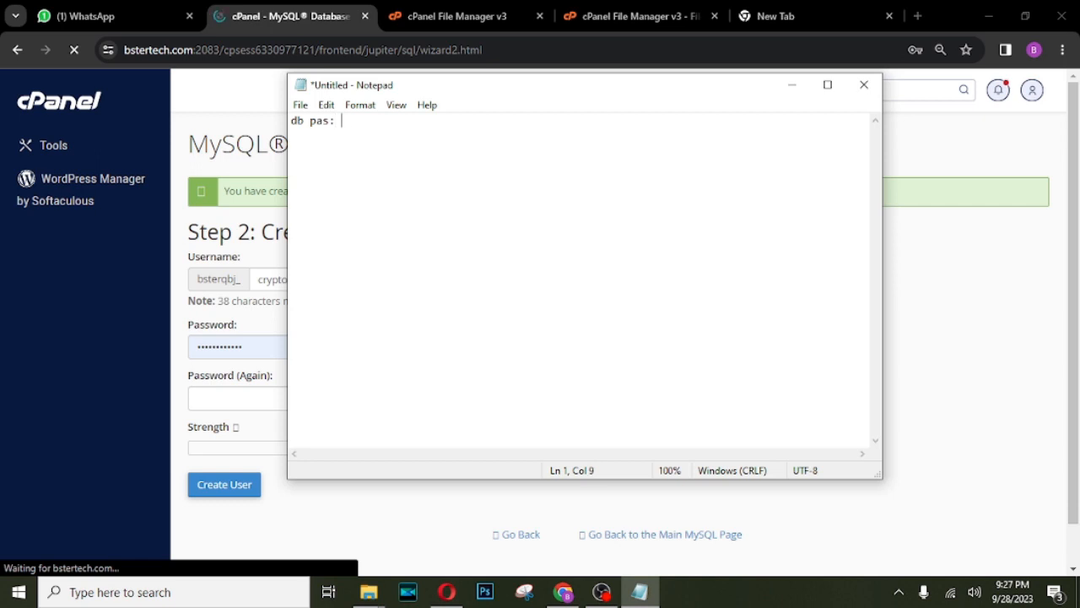
pyautogui.hotkey('ctrl', 'v')
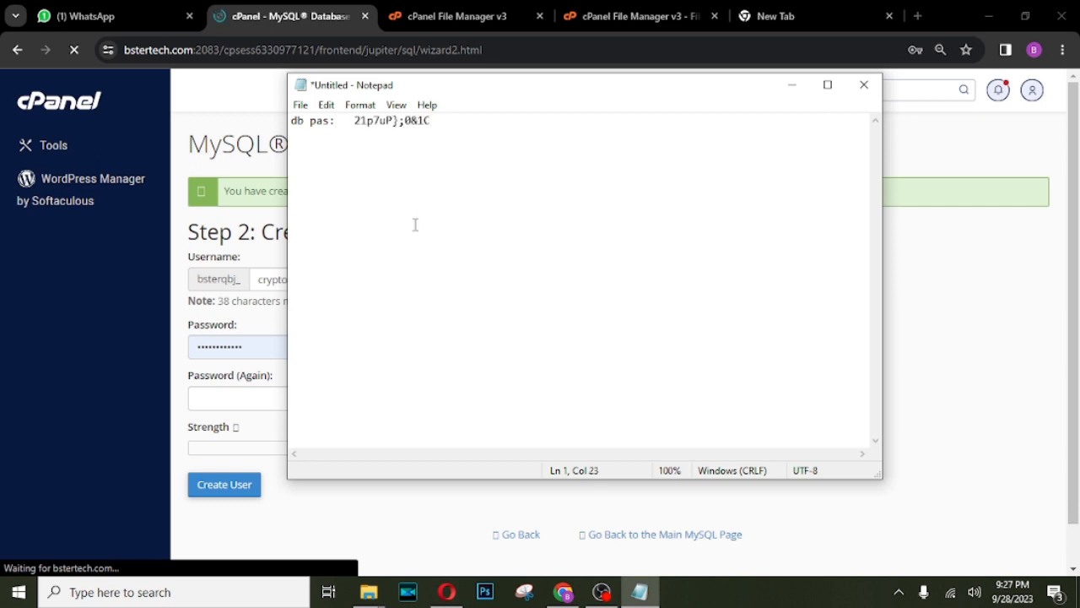
pyautogui.click(793, 82)
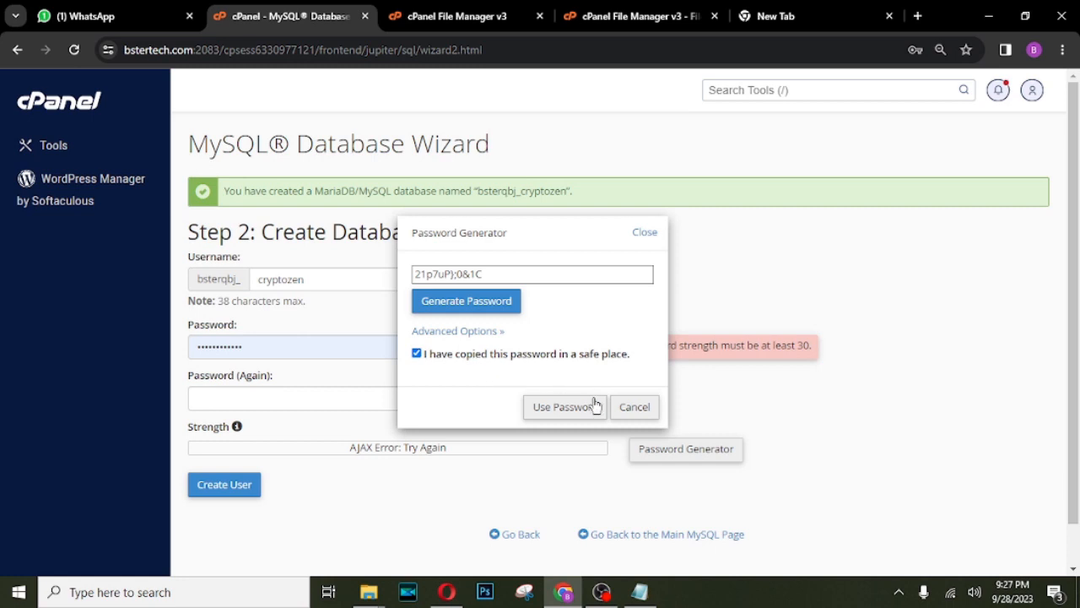
# Step: Create the cryptozen user with the generated password, declining Chrome's offer to save it
pyautogui.click(565, 407)
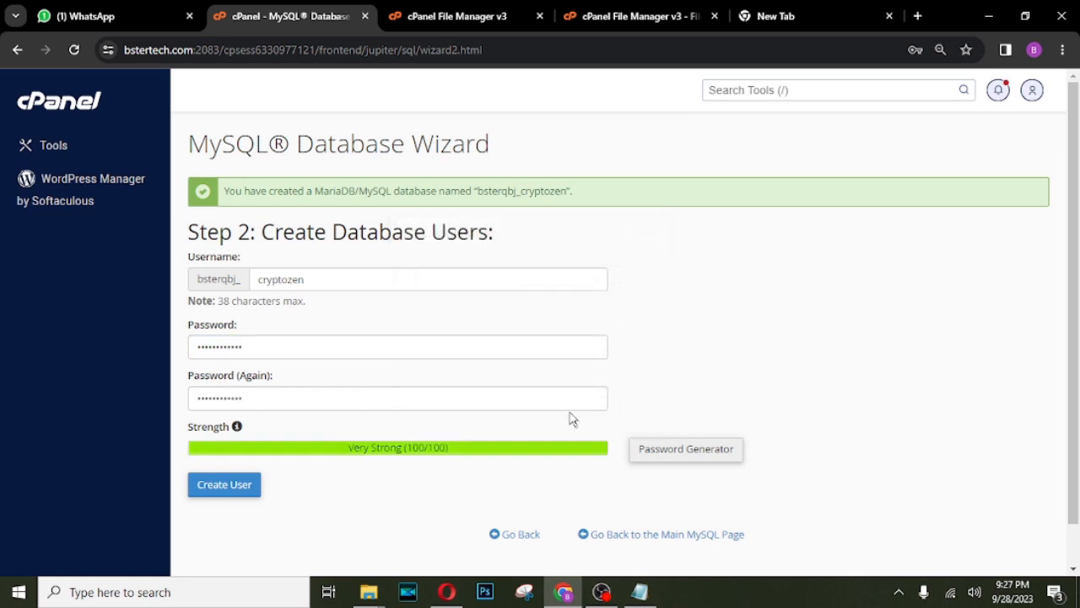
pyautogui.click(236, 494)
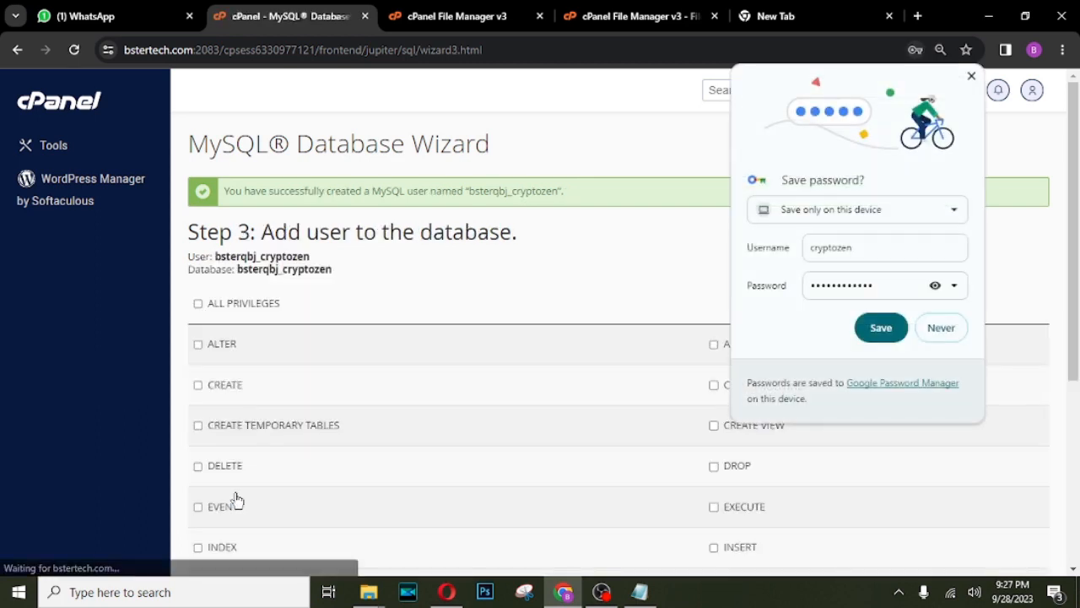
pyautogui.click(942, 331)
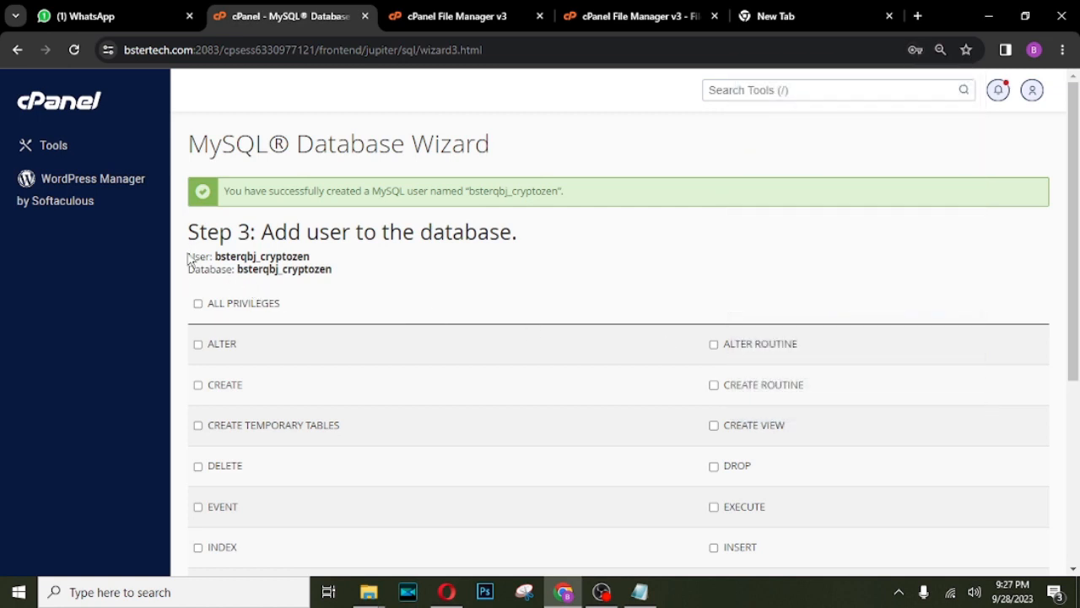
# Step: Copy the database user and database names onto a new line of the Notepad note
pyautogui.moveTo(186, 257); pyautogui.dragTo(336, 275)
pyautogui.rightClick(264, 269)
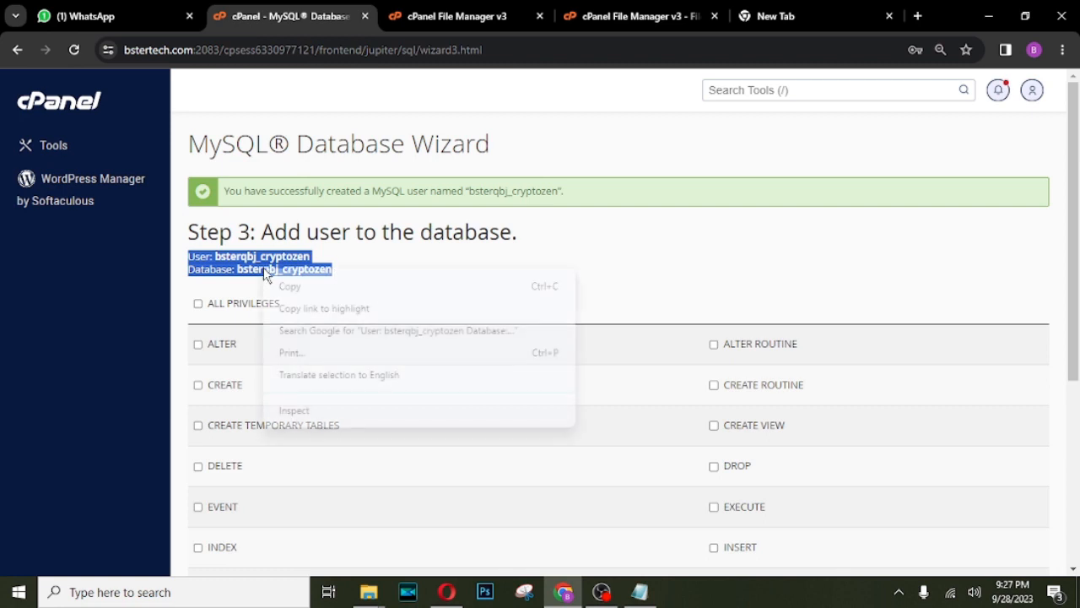
pyautogui.click(289, 287)
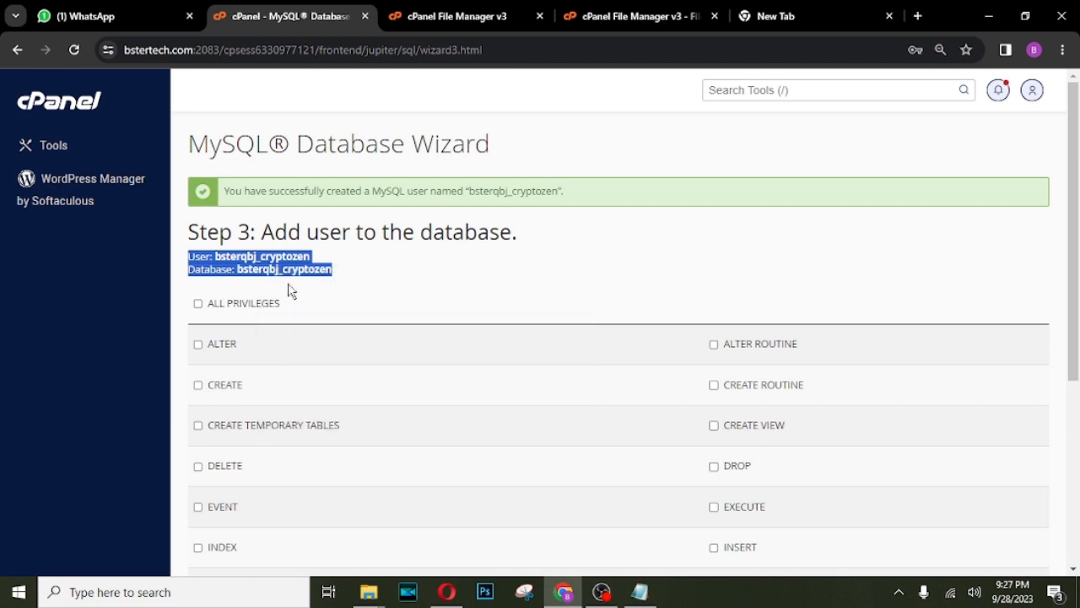
pyautogui.click(647, 604)
pyautogui.press('Return')
pyautogui.hotkey('ctrl', 'v')
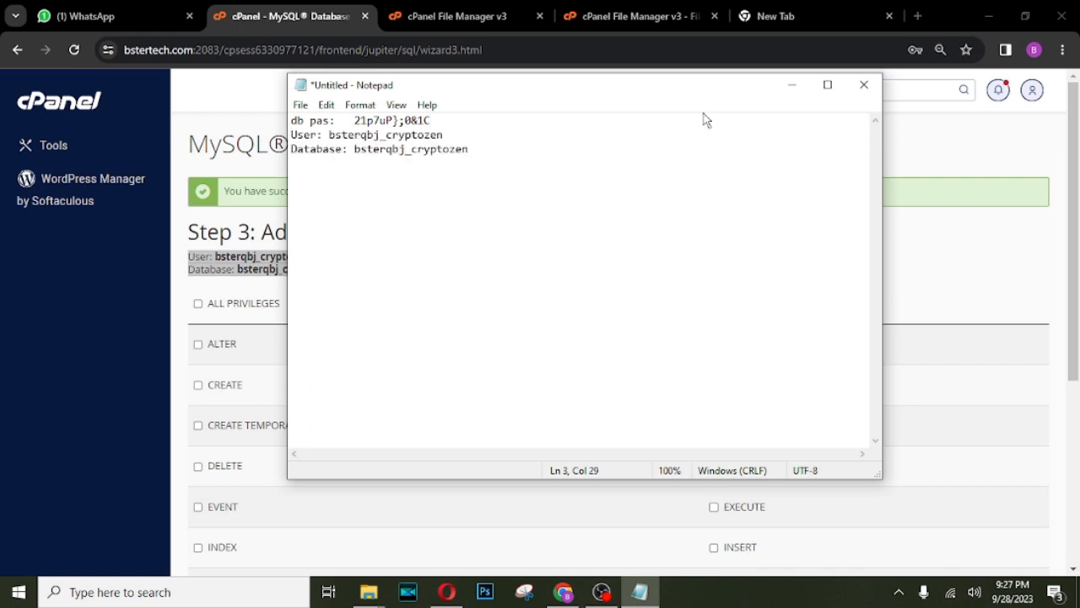
pyautogui.click(793, 87)
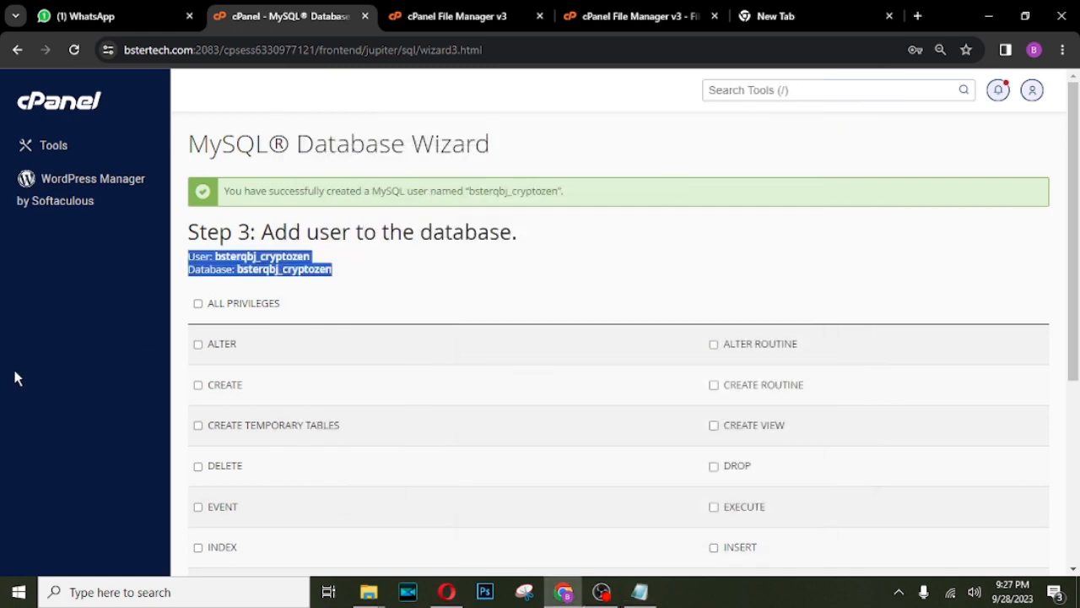
# Step: Grant the user ALL PRIVILEGES on the cryptozen database, then return to the upload page
pyautogui.click(197, 303)
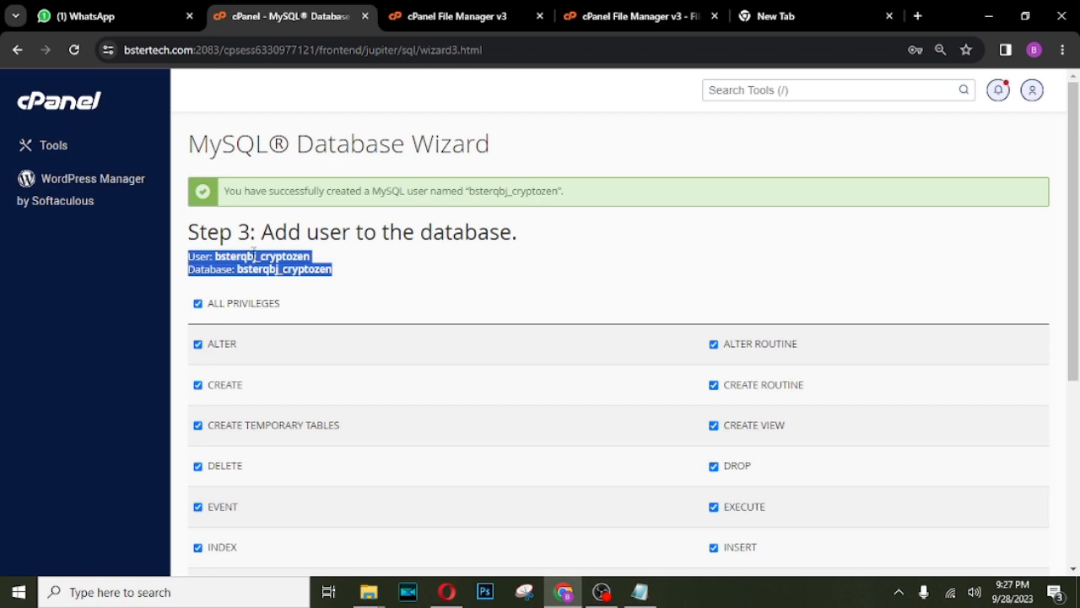
pyautogui.scroll(-4, 284, 309)
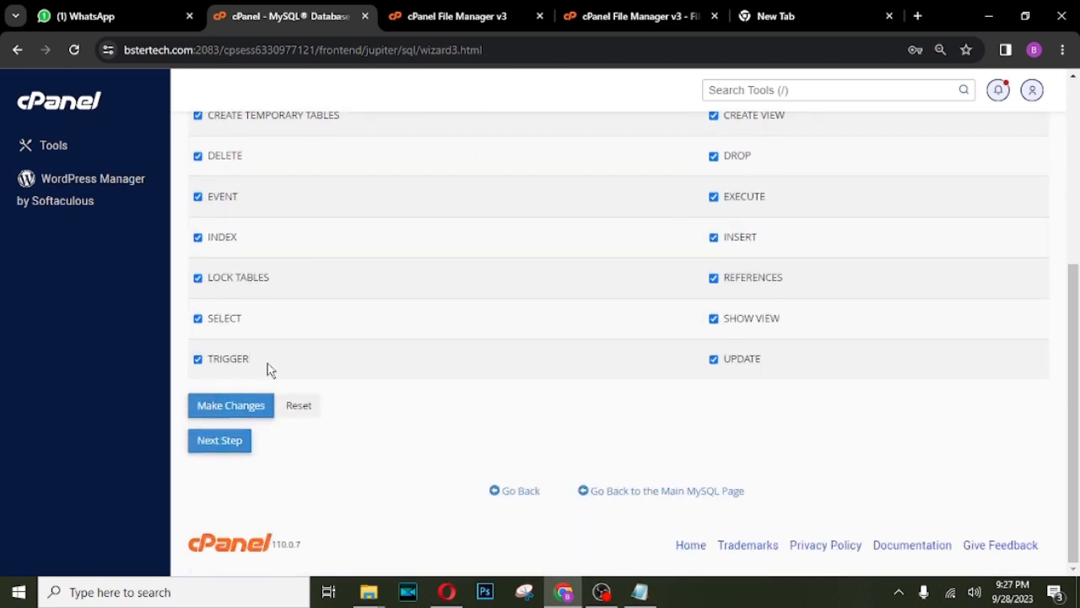
pyautogui.click(223, 449)
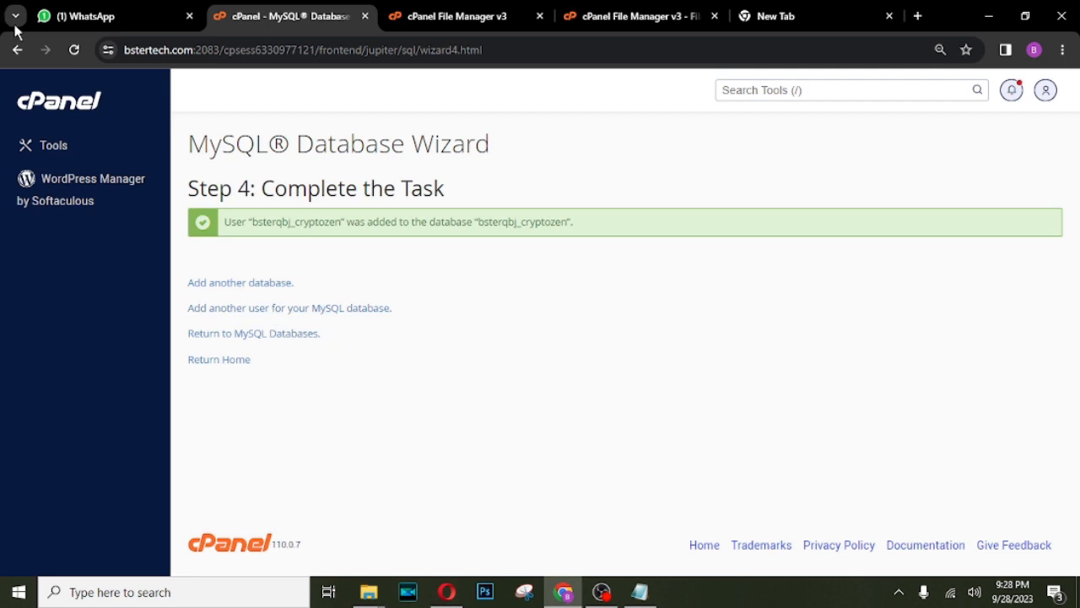
pyautogui.click(73, 107)
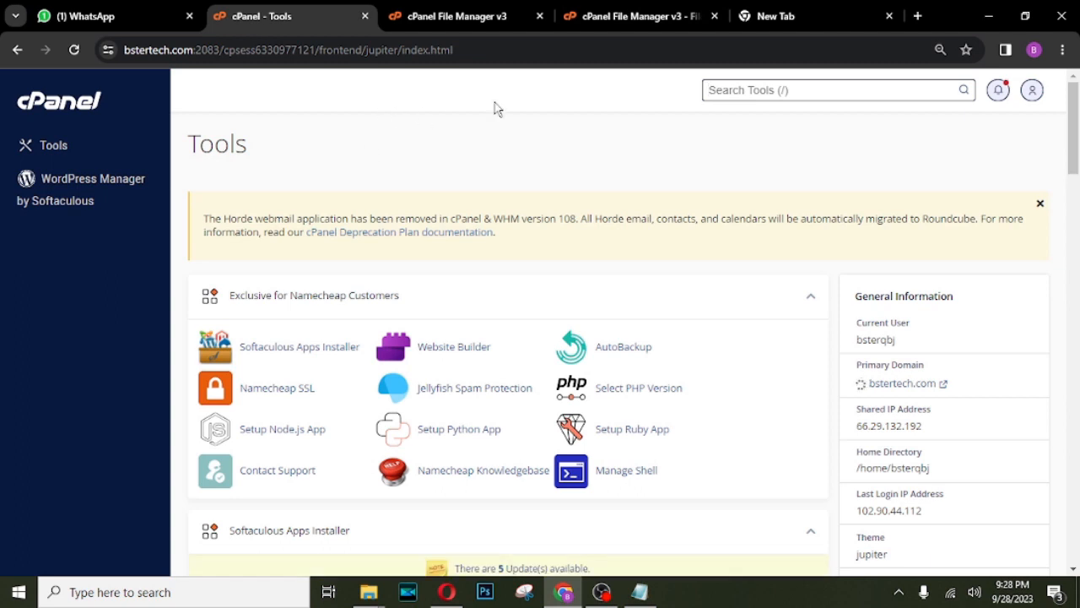
pyautogui.click(610, 16)
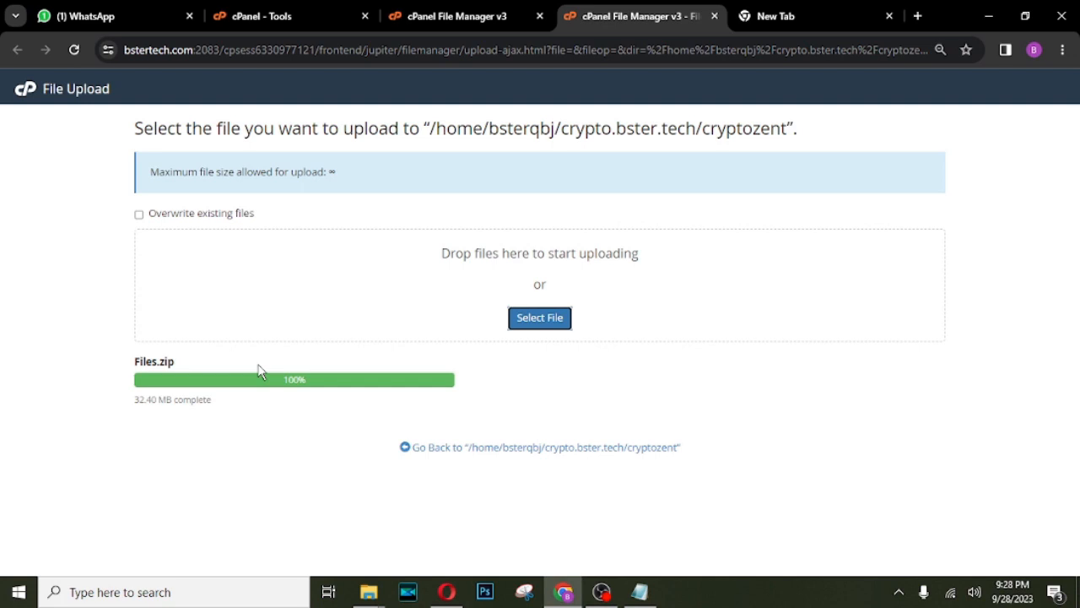
# Step: Extract Files.zip into the cryptozent folder and dismiss the extraction results
pyautogui.click(479, 456)
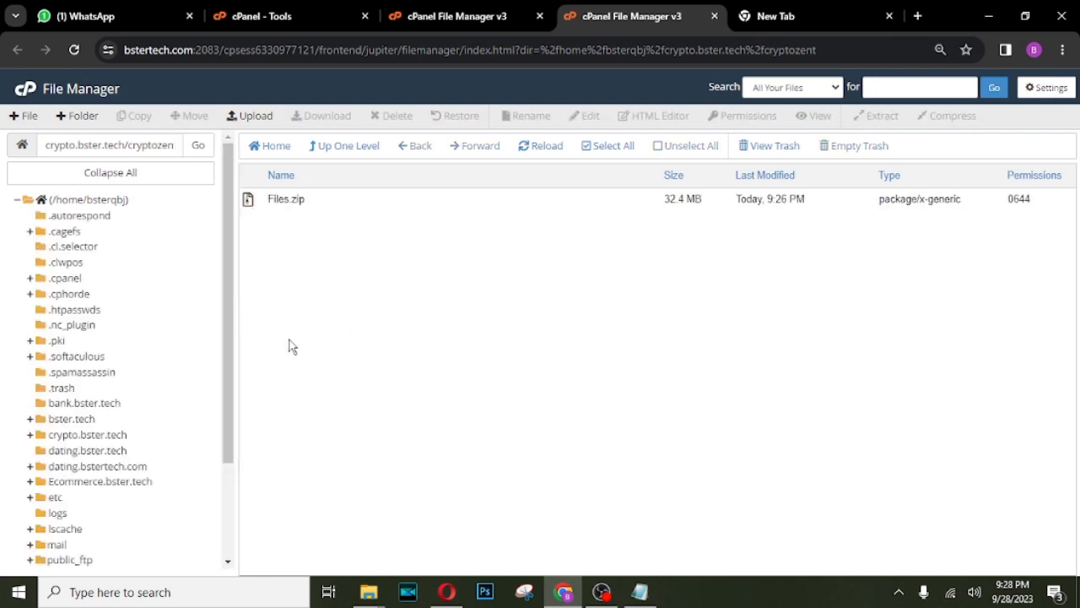
pyautogui.rightClick(254, 208)
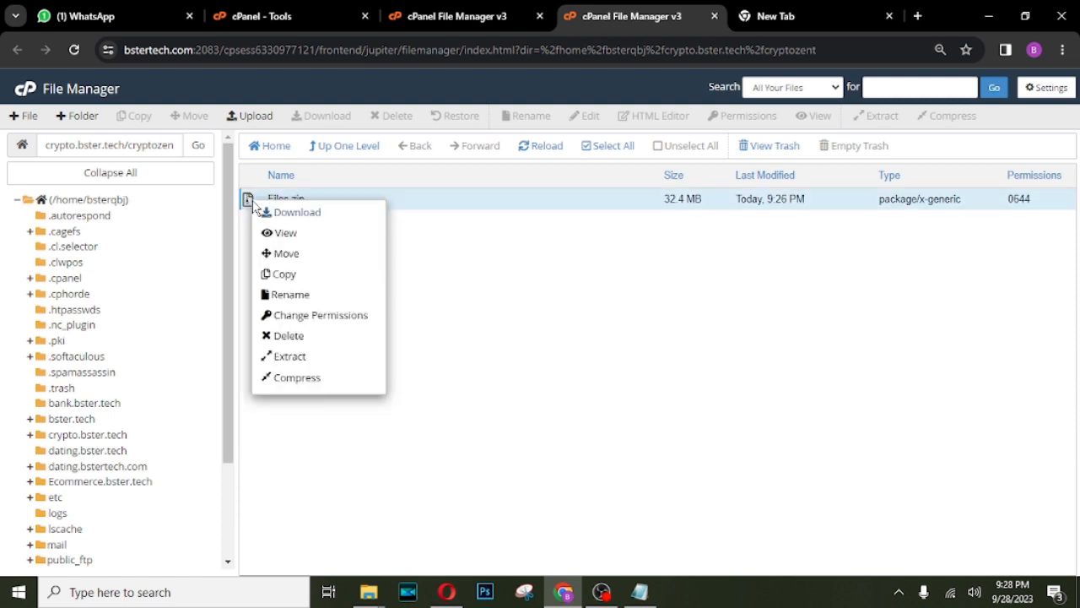
pyautogui.click(297, 364)
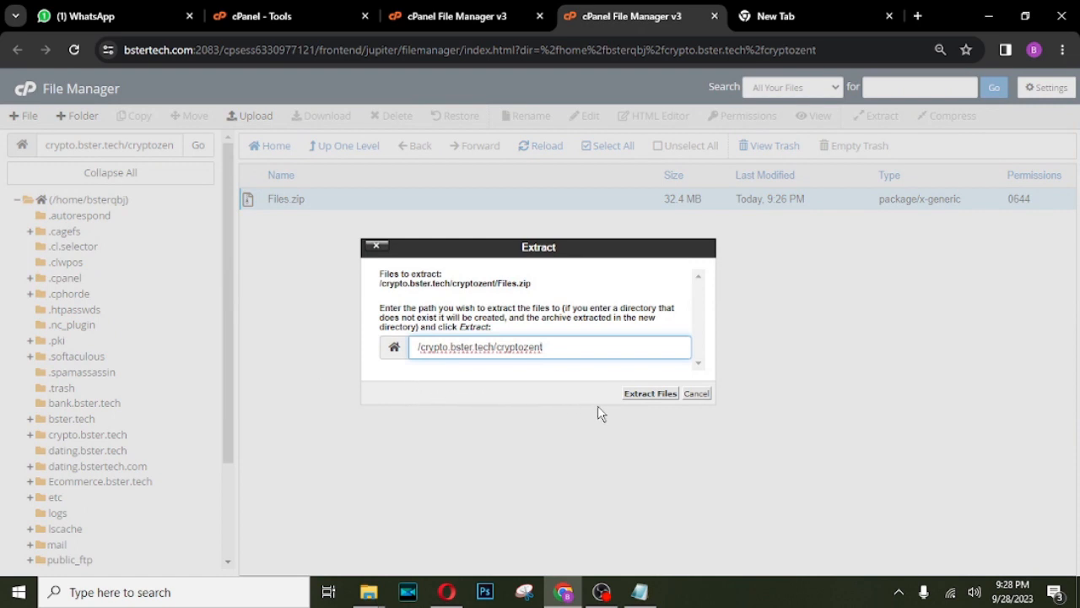
pyautogui.click(653, 395)
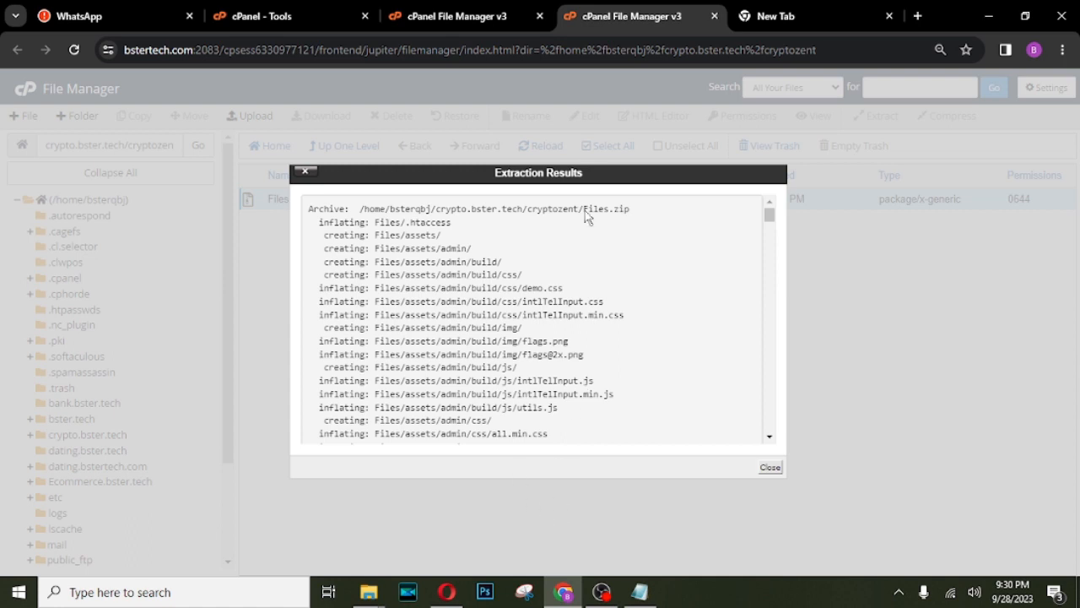
pyautogui.click(768, 470)
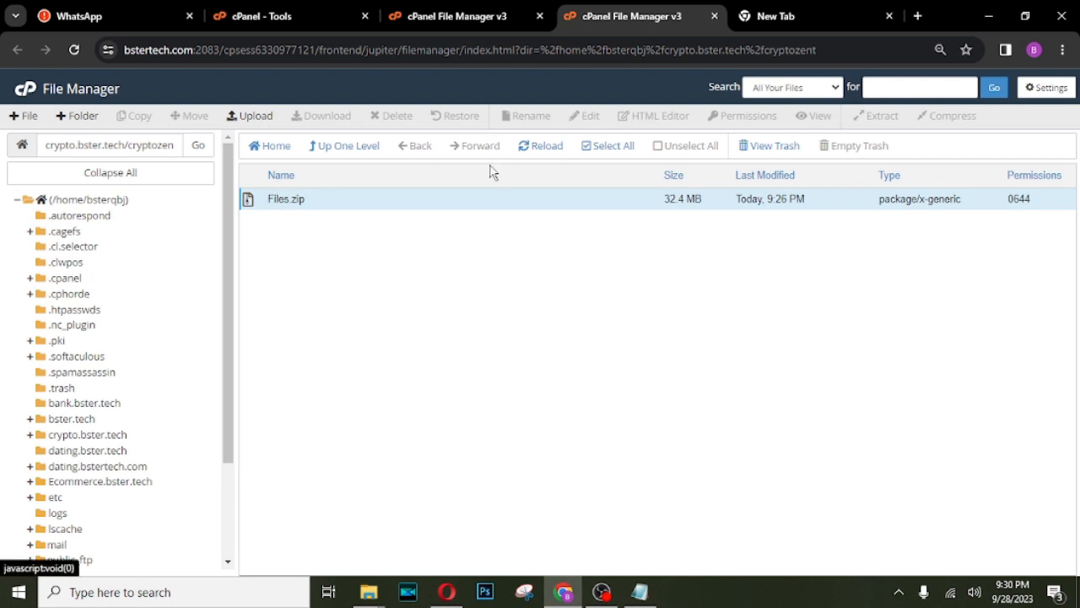
# Step: Move everything in the extracted Files folder up to /crypto.bster.tech/cryptozent
pyautogui.click(538, 152)
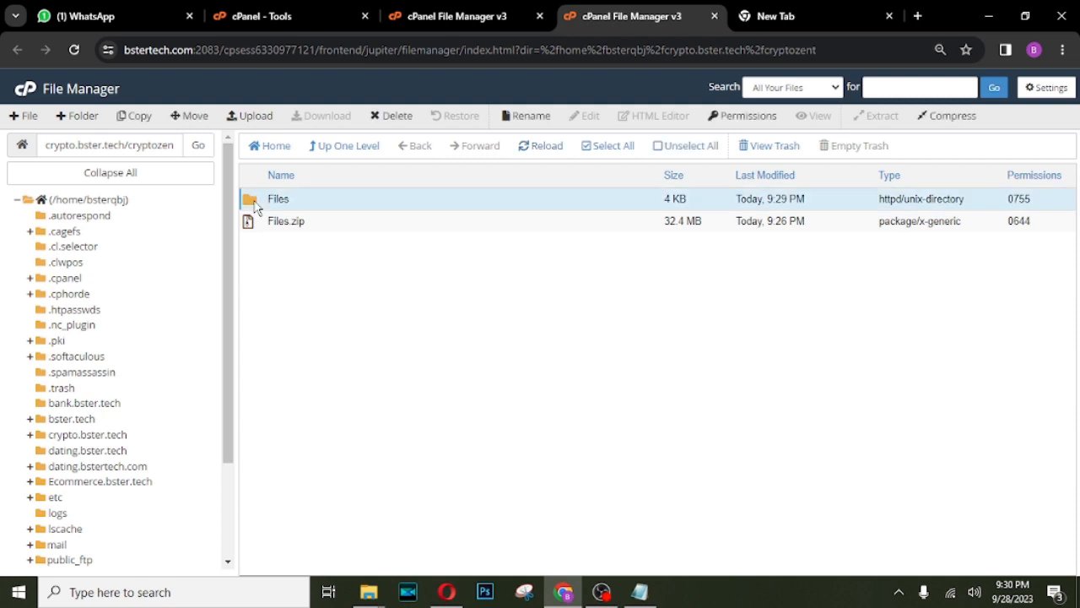
pyautogui.doubleClick(254, 202)
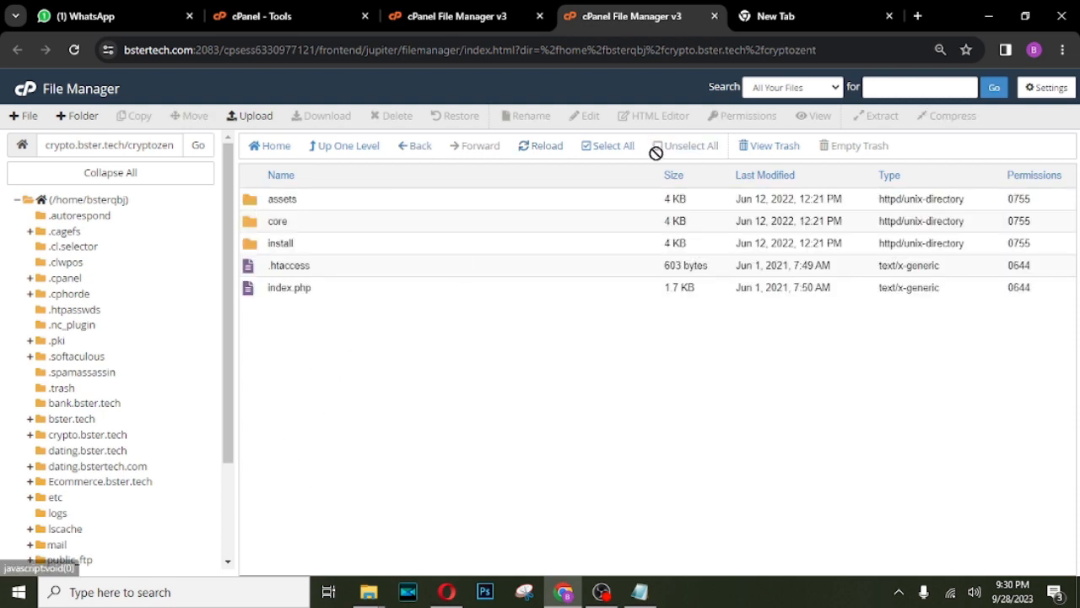
pyautogui.click(593, 147)
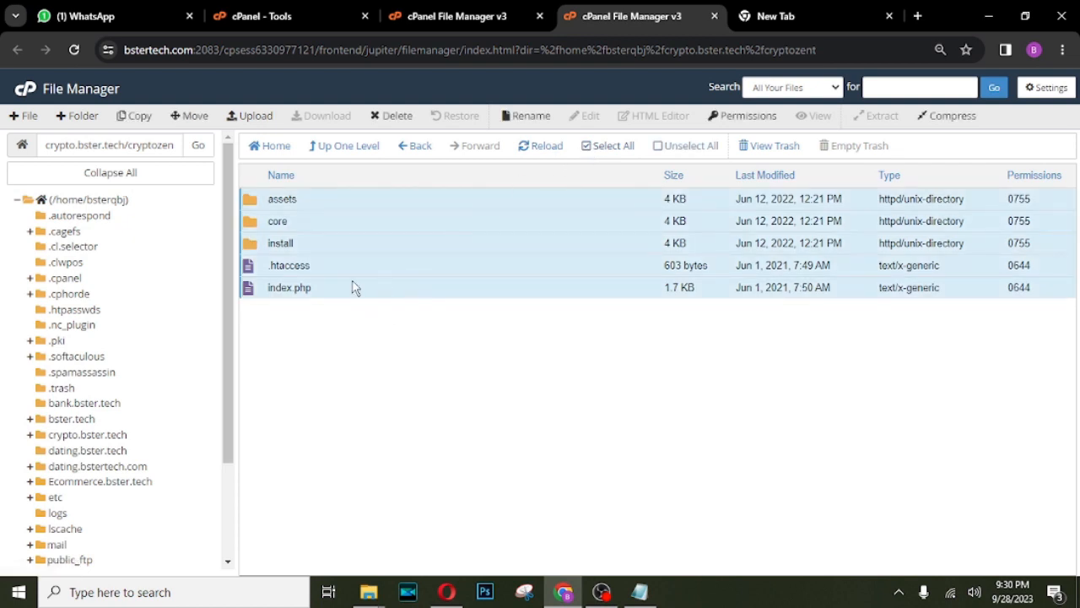
pyautogui.rightClick(270, 229)
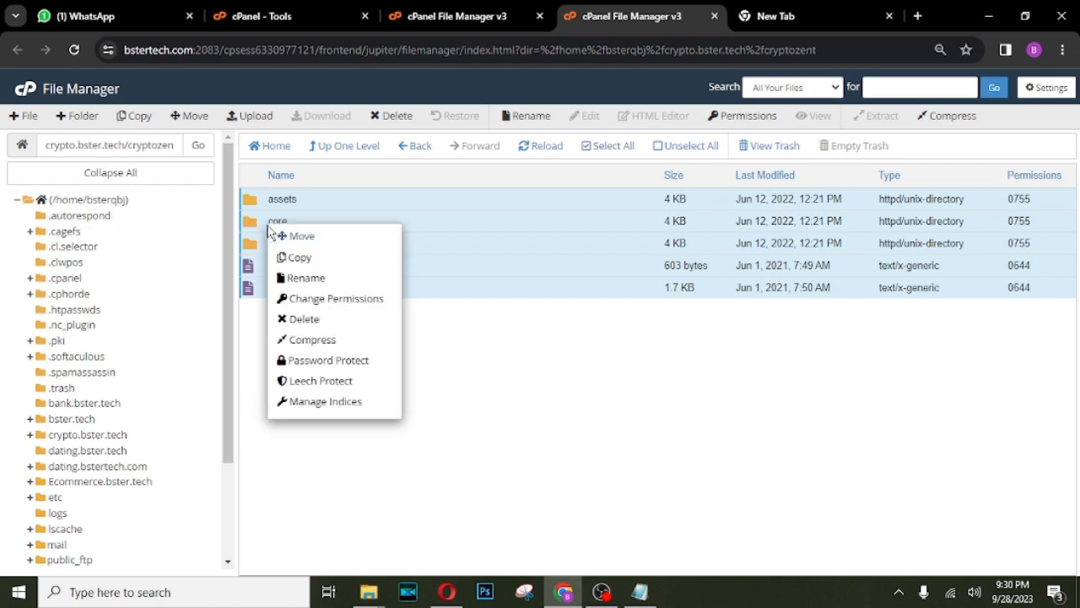
pyautogui.click(304, 236)
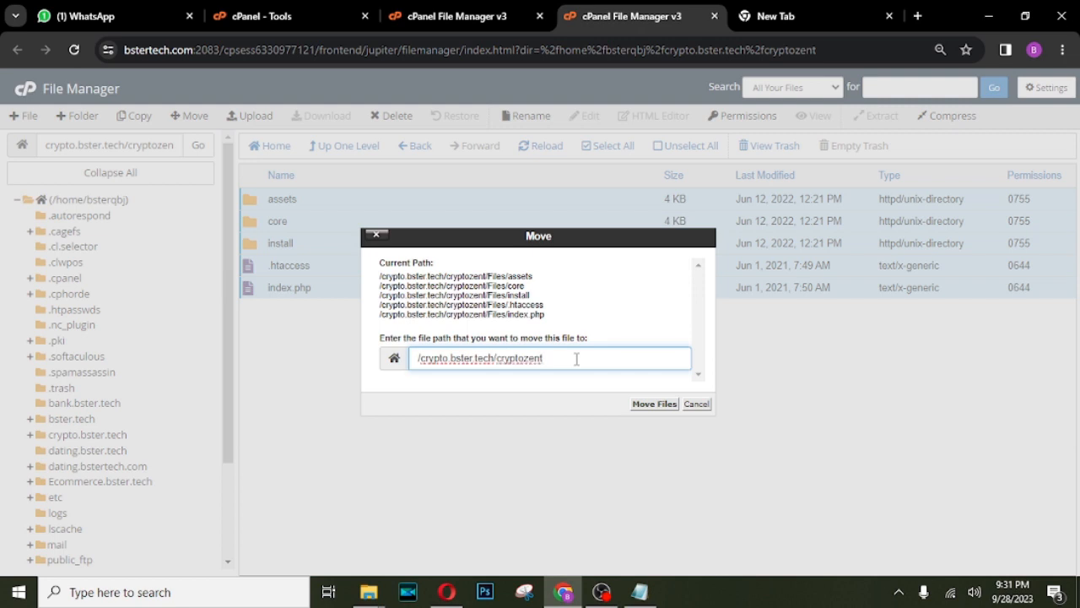
pyautogui.click(655, 405)
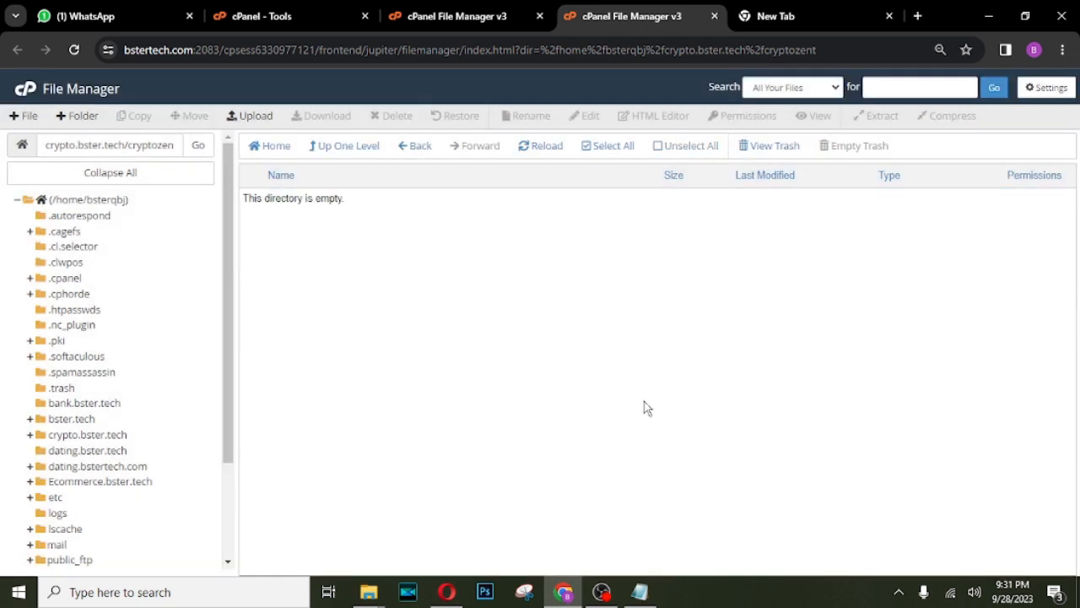
# Step: Reload the cryptozent listing, copy its crypto.bster.tech/cryptozent path, and replace the Page not found tab
pyautogui.click(545, 152)
pyautogui.click(419, 146)
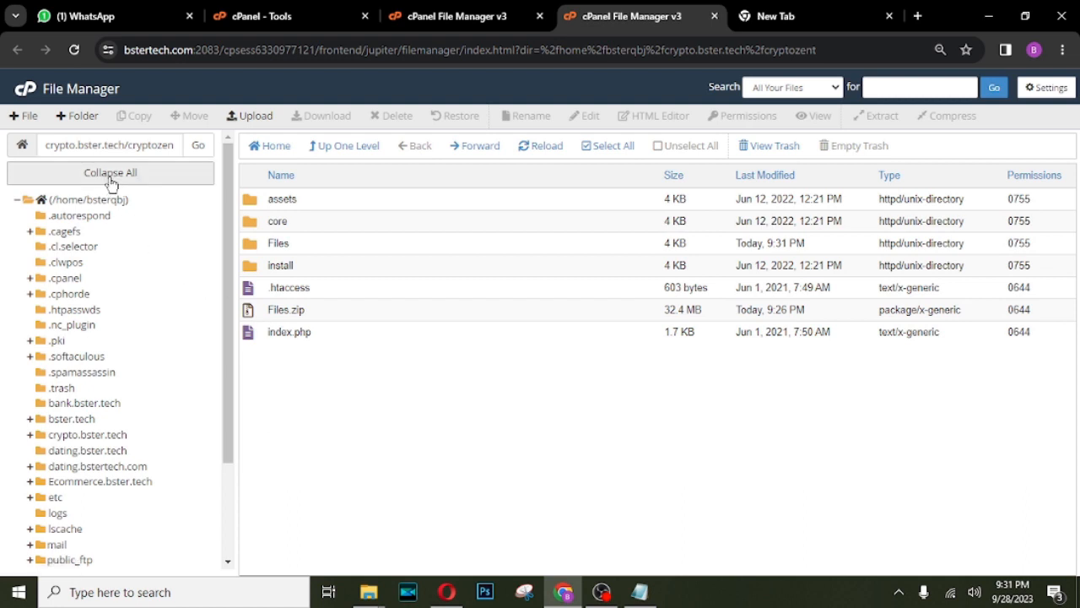
pyautogui.click(176, 151)
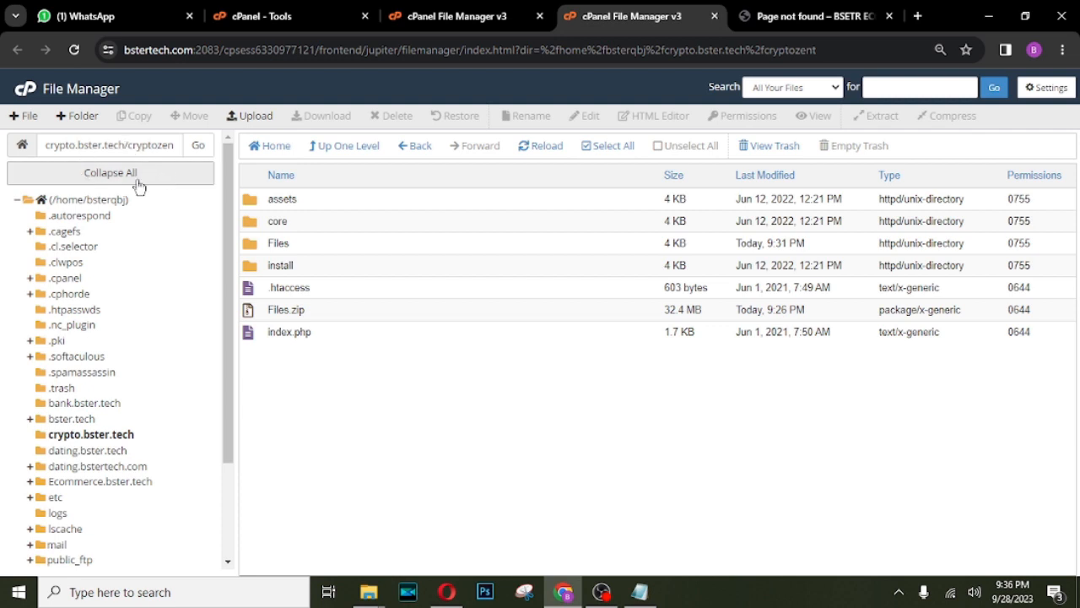
pyautogui.click(46, 145)
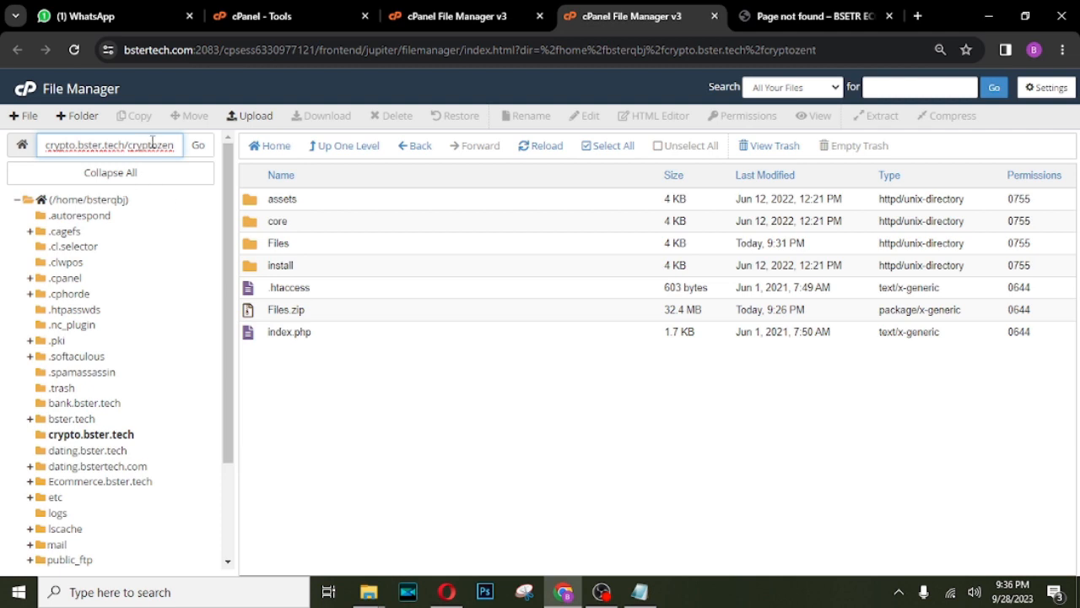
pyautogui.press('End')
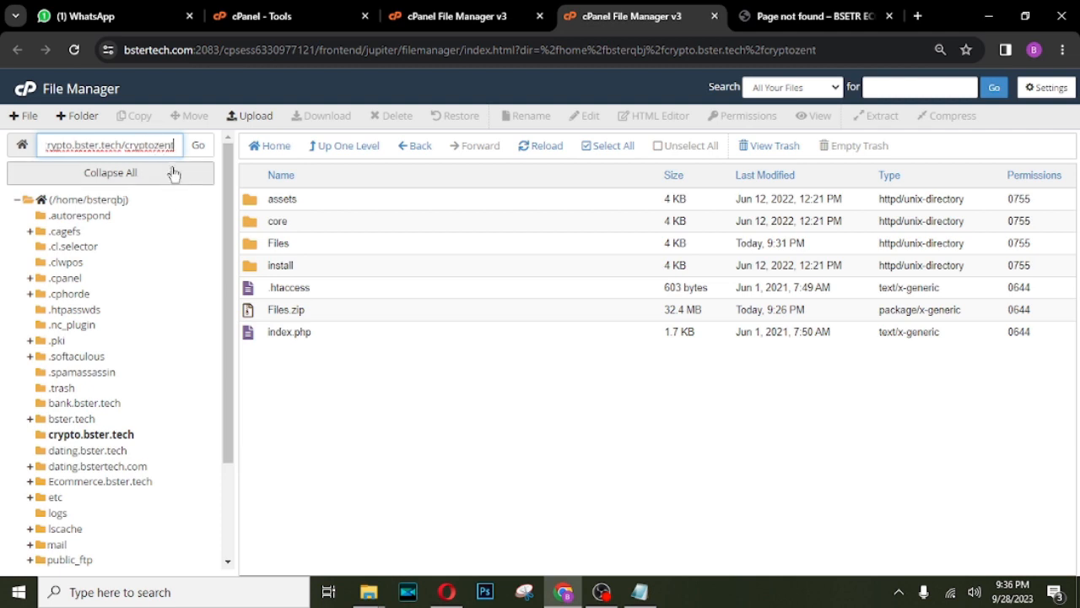
pyautogui.moveTo(175, 145); pyautogui.dragTo(3, 157)
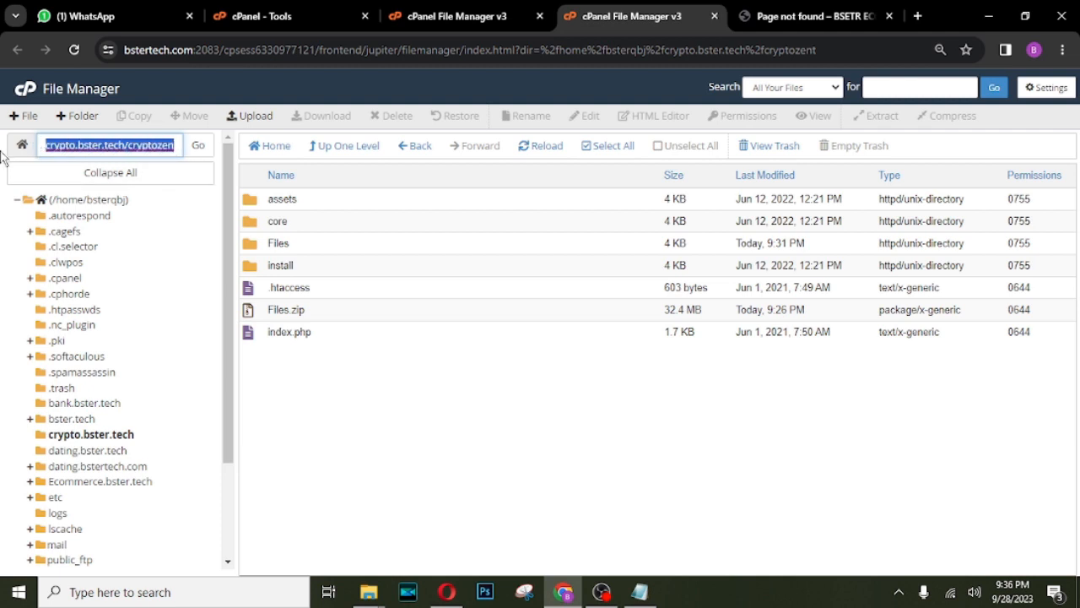
pyautogui.rightClick(70, 145)
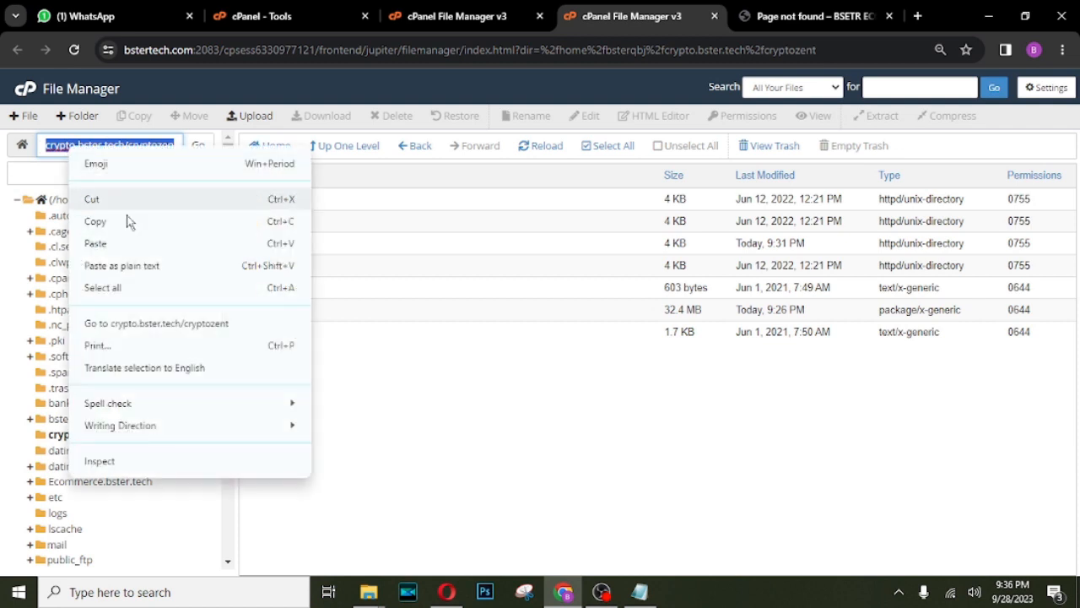
pyautogui.click(113, 221)
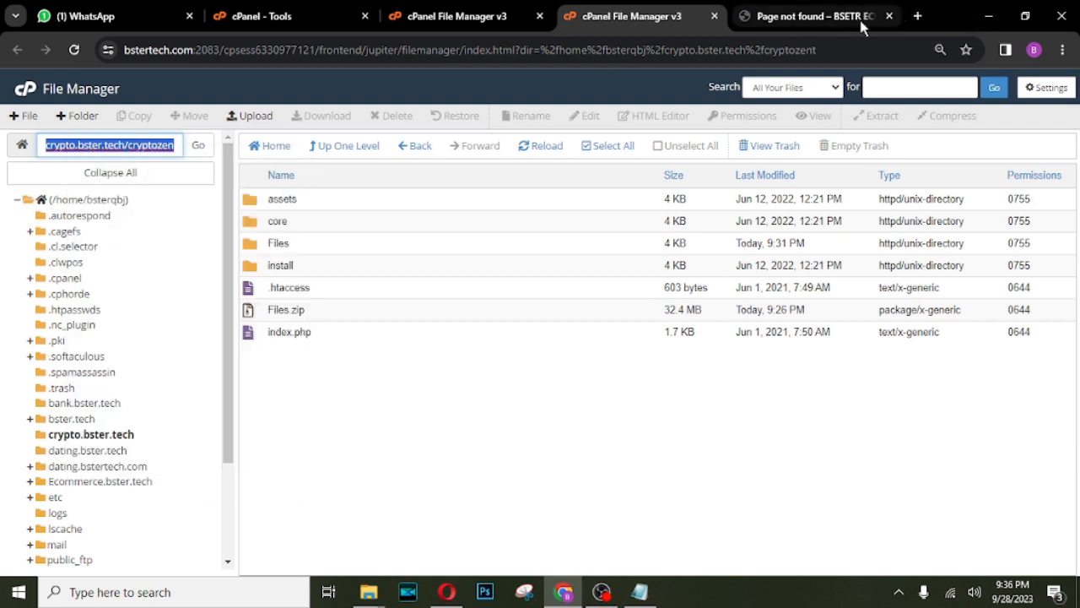
pyautogui.click(889, 16)
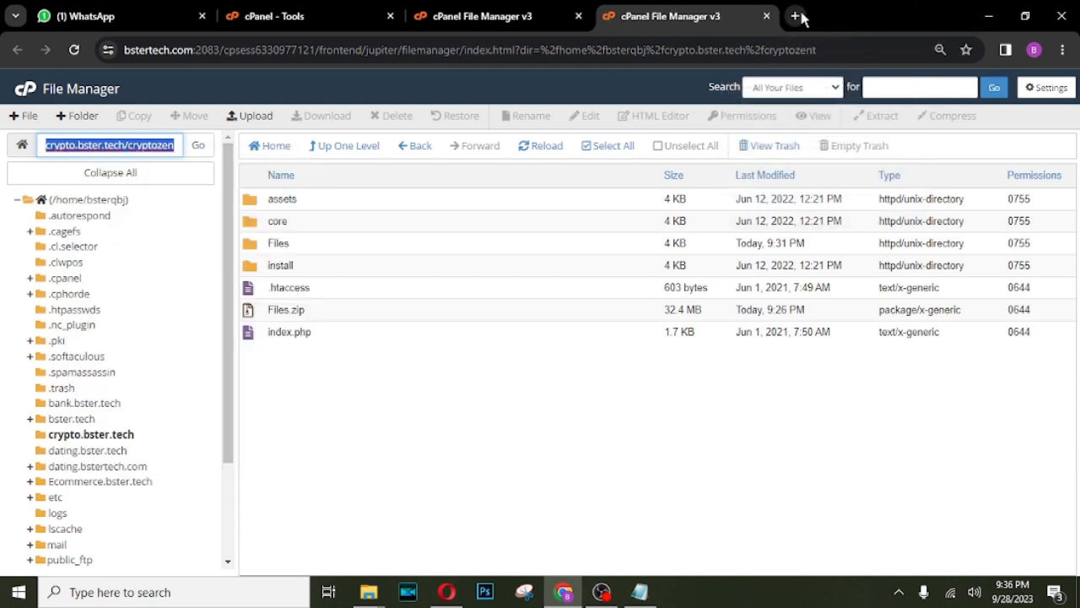
pyautogui.click(796, 18)
# Step: Load crypto.bster.tech/cryptozent in the new tab, which returns a 500 server error
pyautogui.hotkey('ctrl', 'v')
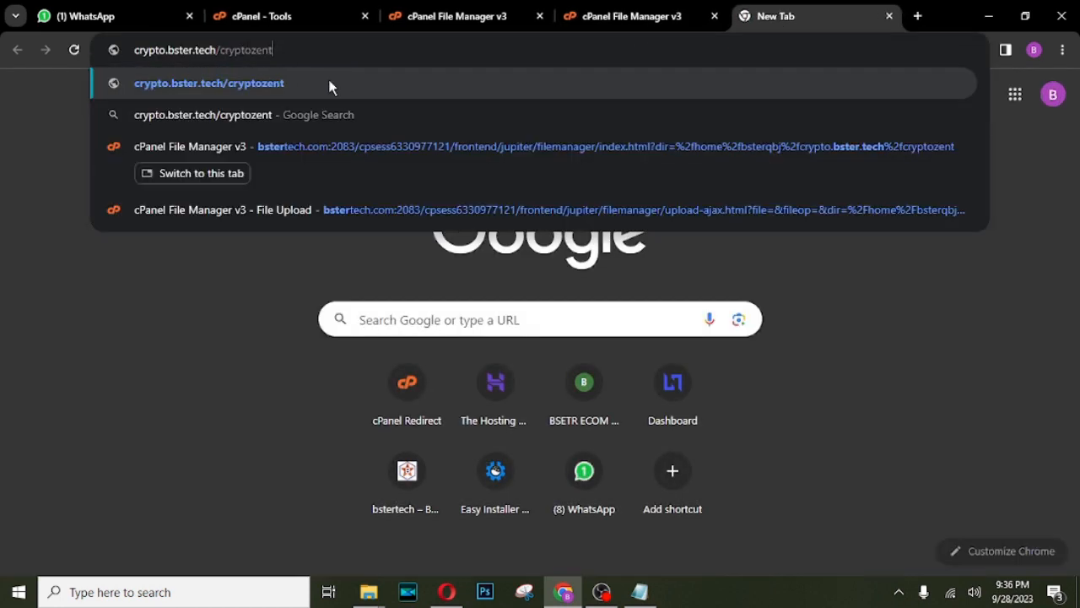
pyautogui.press('Return')
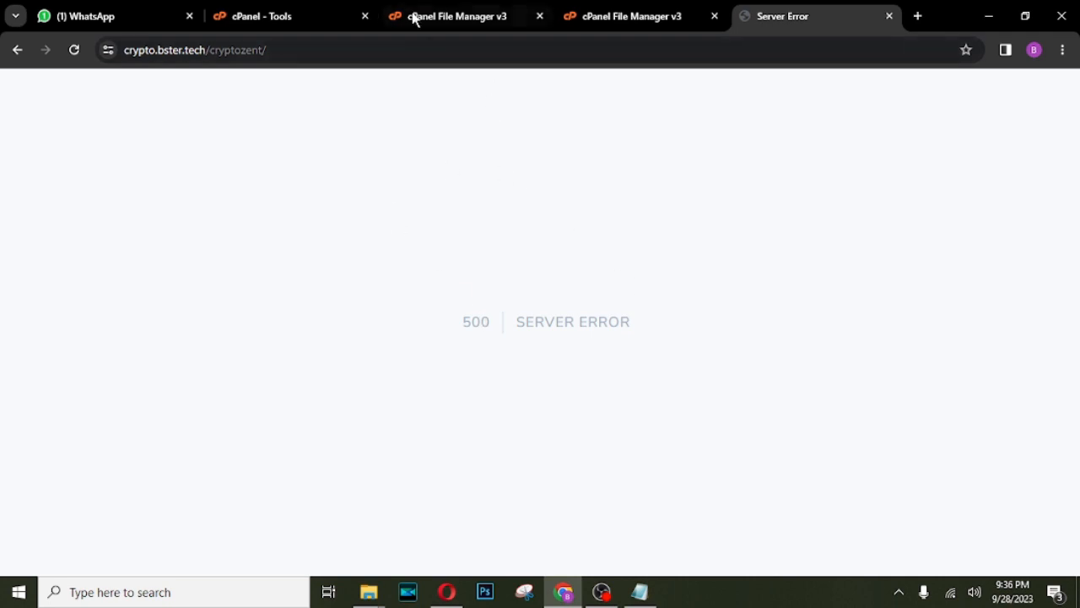
pyautogui.click(658, 9)
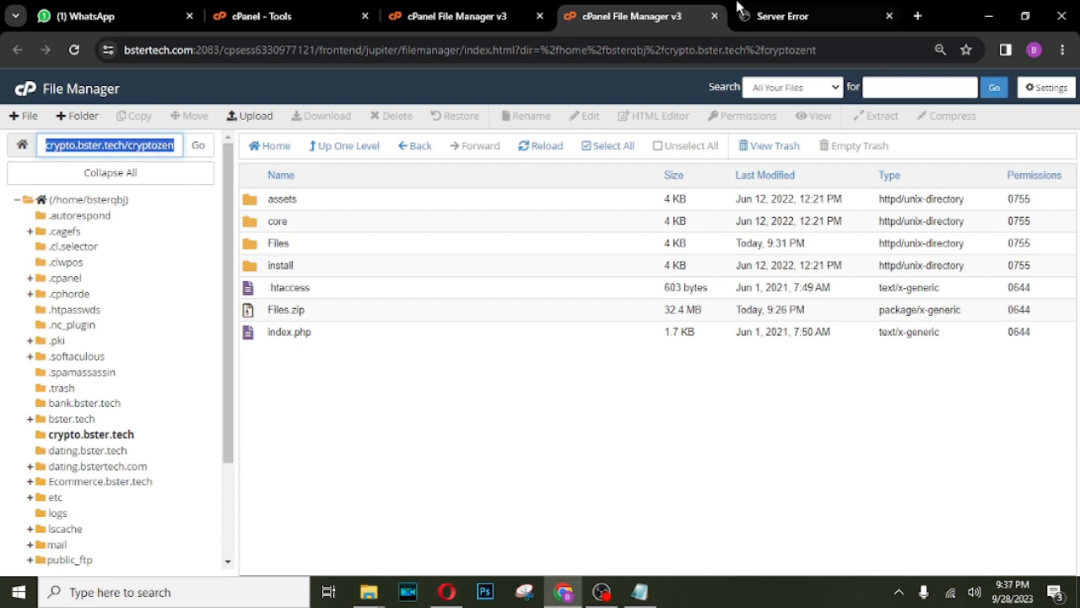
pyautogui.click(785, 19)
# Step: Append 'install' to the address to open crypto.bster.tech/cryptozent/install
pyautogui.click(374, 53)
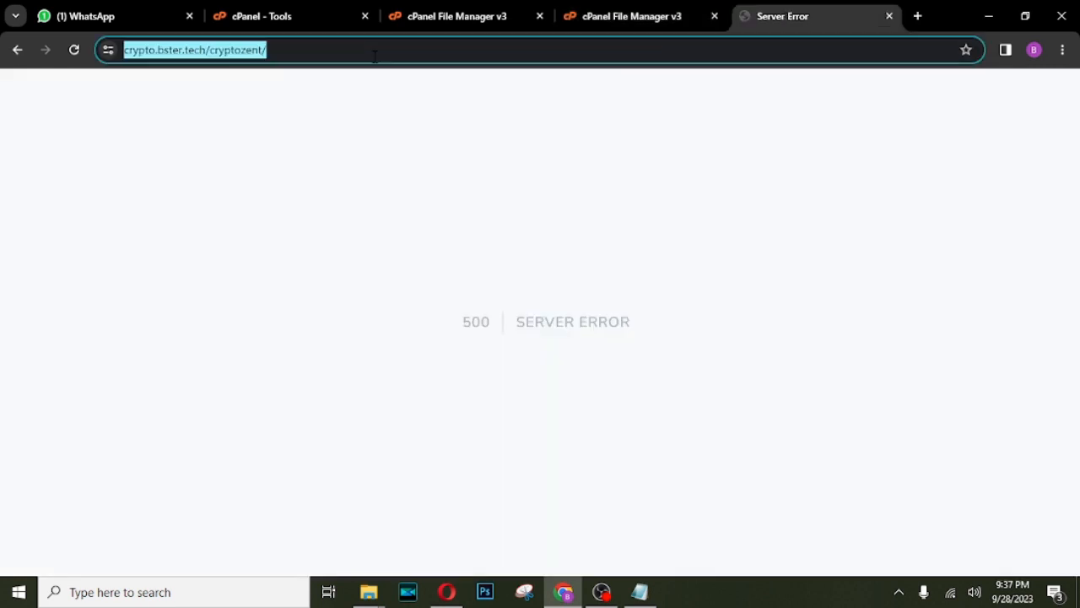
pyautogui.click(375, 56)
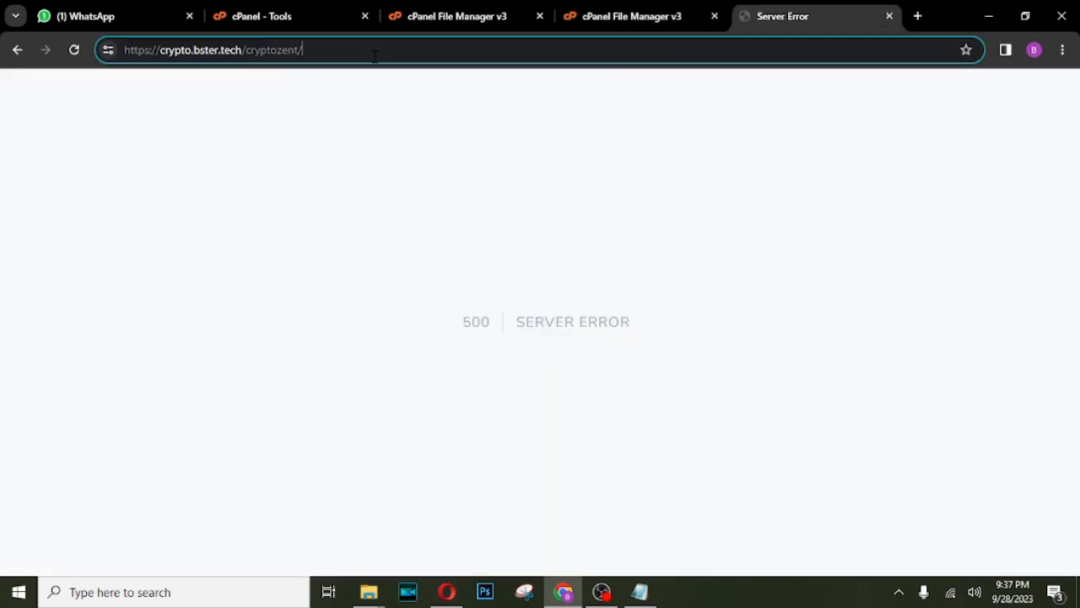
pyautogui.write('install')
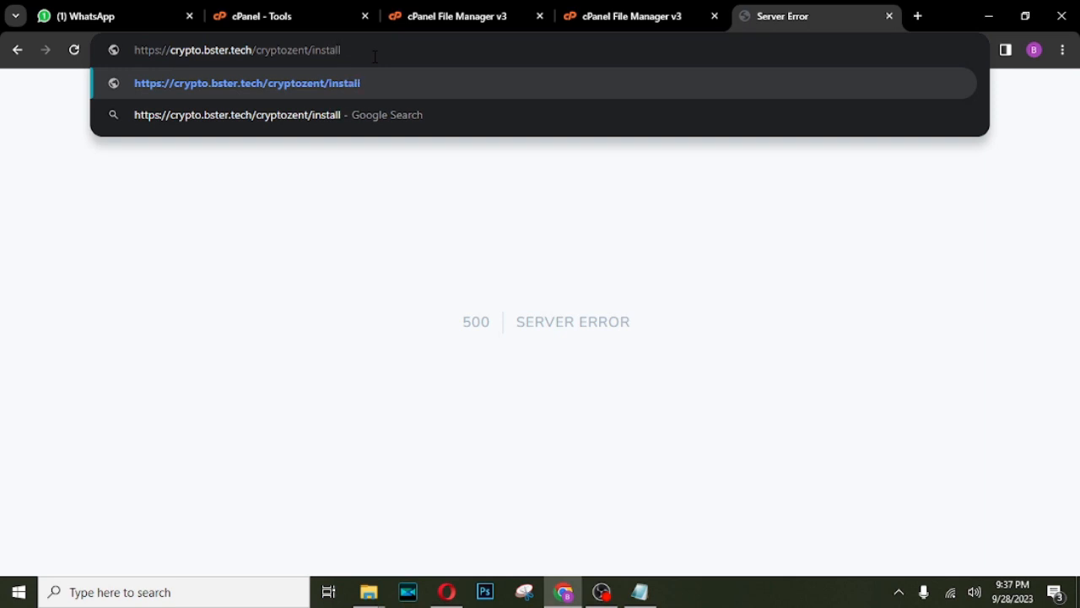
pyautogui.press('Return')
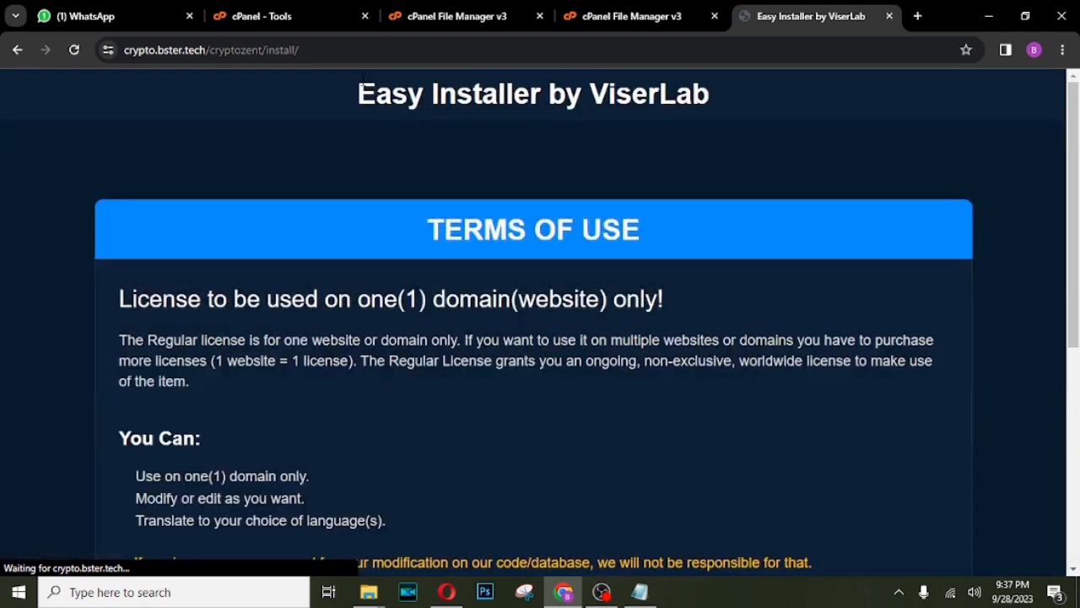
# Step: Accept the Easy Installer terms of use
pyautogui.scroll(-5, 373, 214)
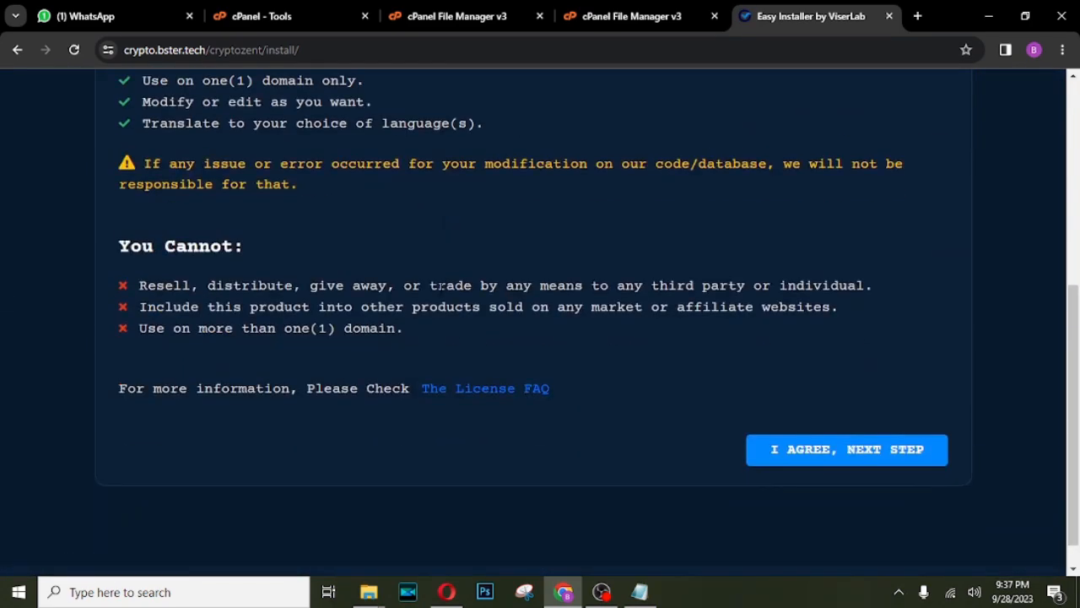
pyautogui.scroll(-1, 237, 289)
pyautogui.scroll(4, 224, 280)
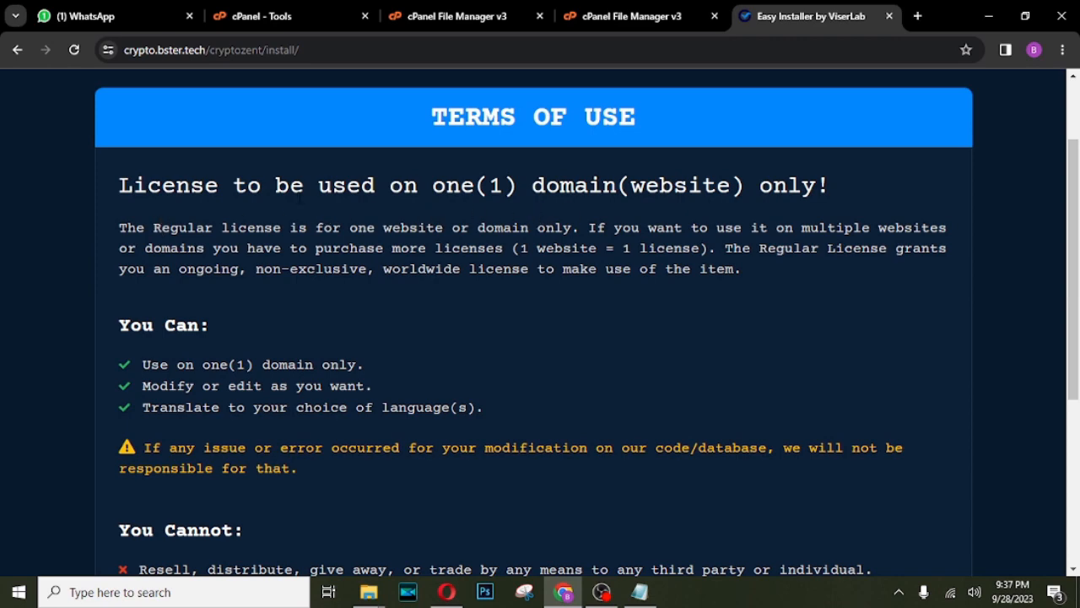
pyautogui.scroll(-4, 768, 333)
pyautogui.click(822, 420)
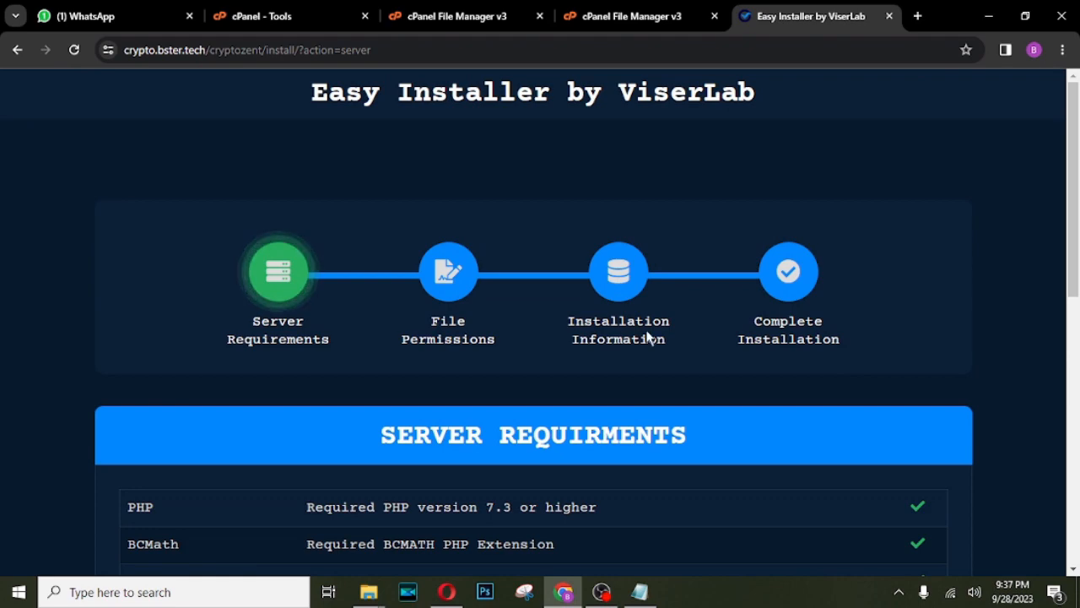
# Step: Continue past the passed server requirements check
pyautogui.scroll(-2, 647, 338)
pyautogui.scroll(-3, 647, 336)
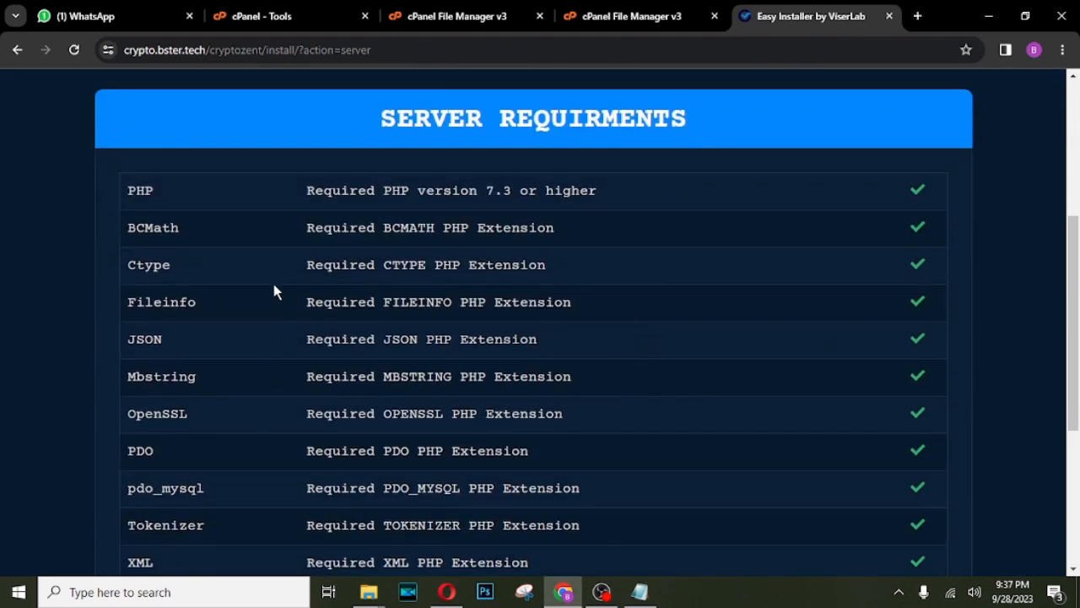
pyautogui.scroll(-3, 229, 248)
pyautogui.scroll(3, 834, 314)
pyautogui.scroll(1, 834, 314)
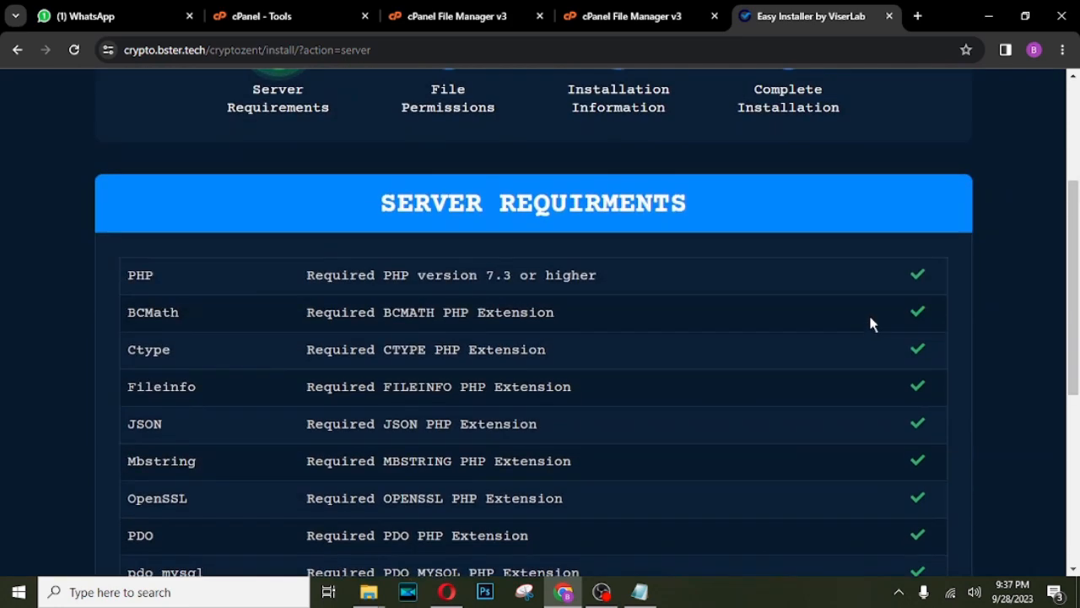
pyautogui.scroll(-5, 871, 321)
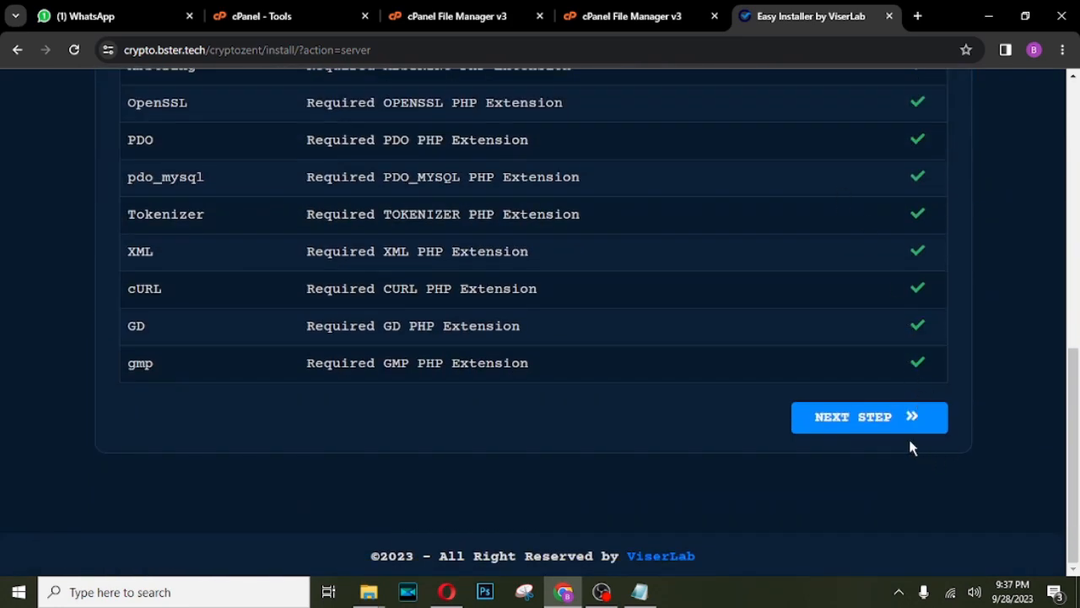
pyautogui.click(844, 427)
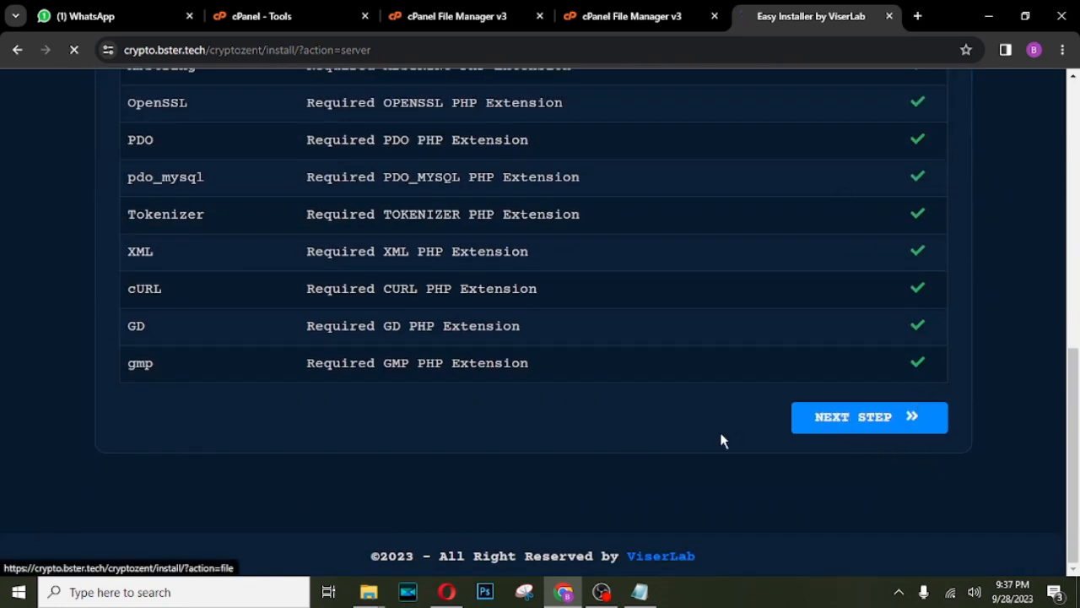
# Step: Review the File Permissions page at 90% zoom and select the required 0775 value
pyautogui.scroll(-4, 724, 363)
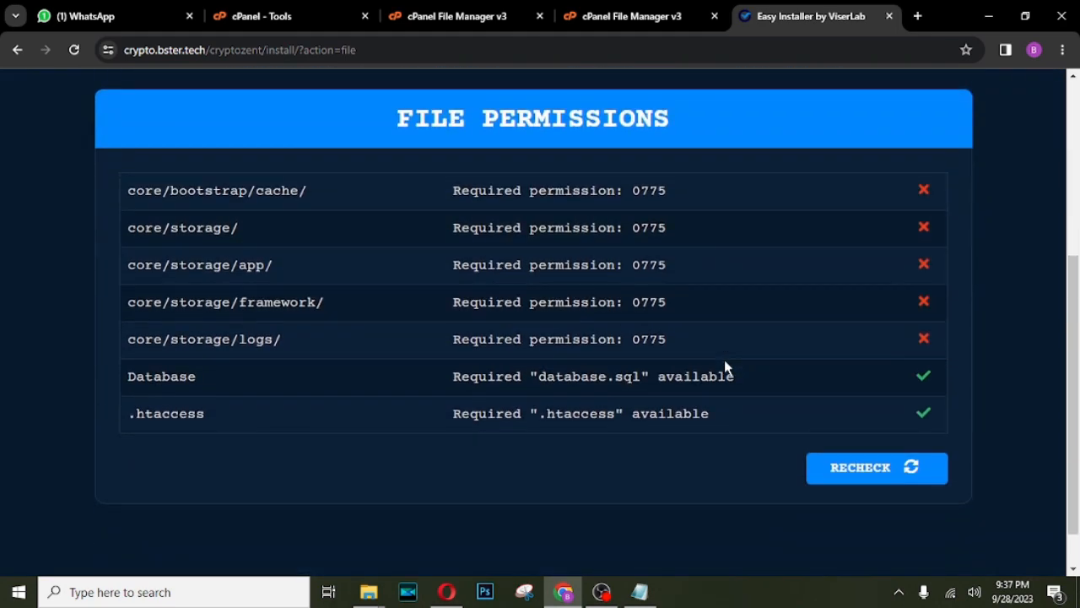
pyautogui.hotkey('ctrl', '-')
pyautogui.hotkey('ctrl', '-')
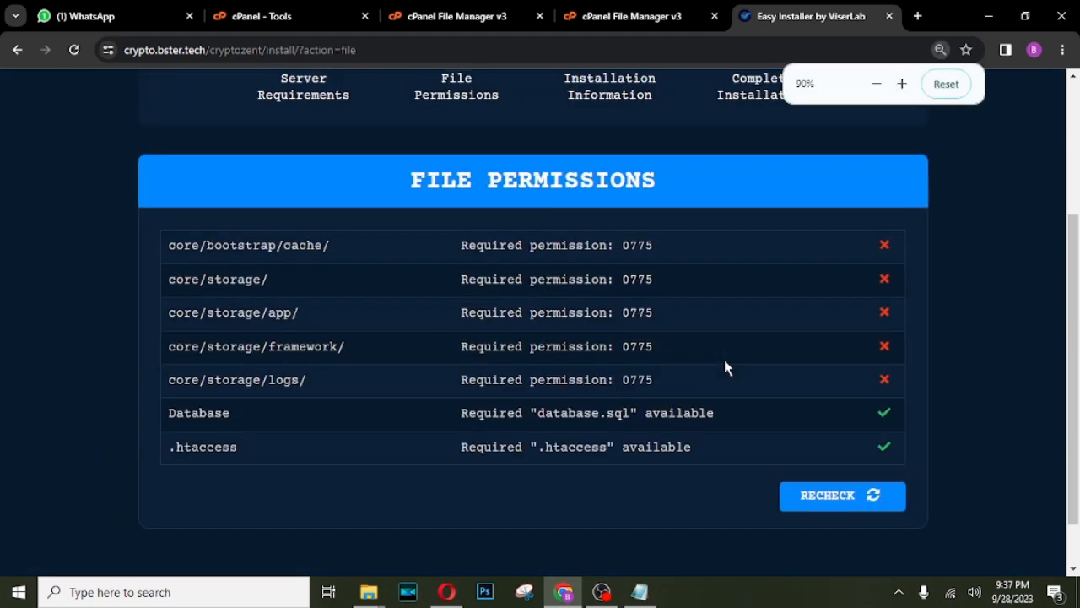
pyautogui.hotkey('ctrl', '+')
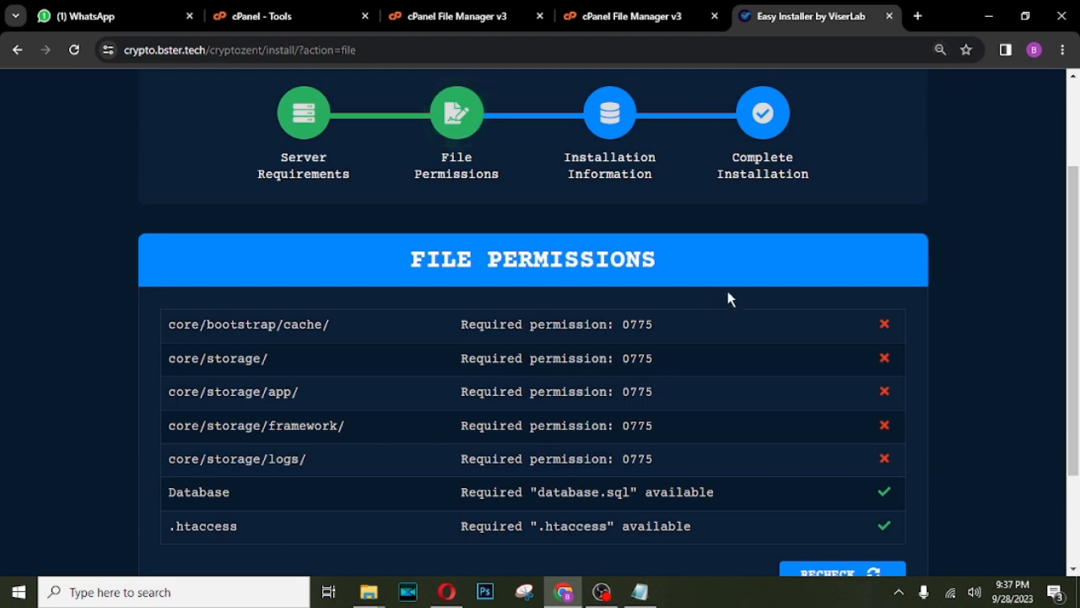
pyautogui.scroll(-1, 718, 338)
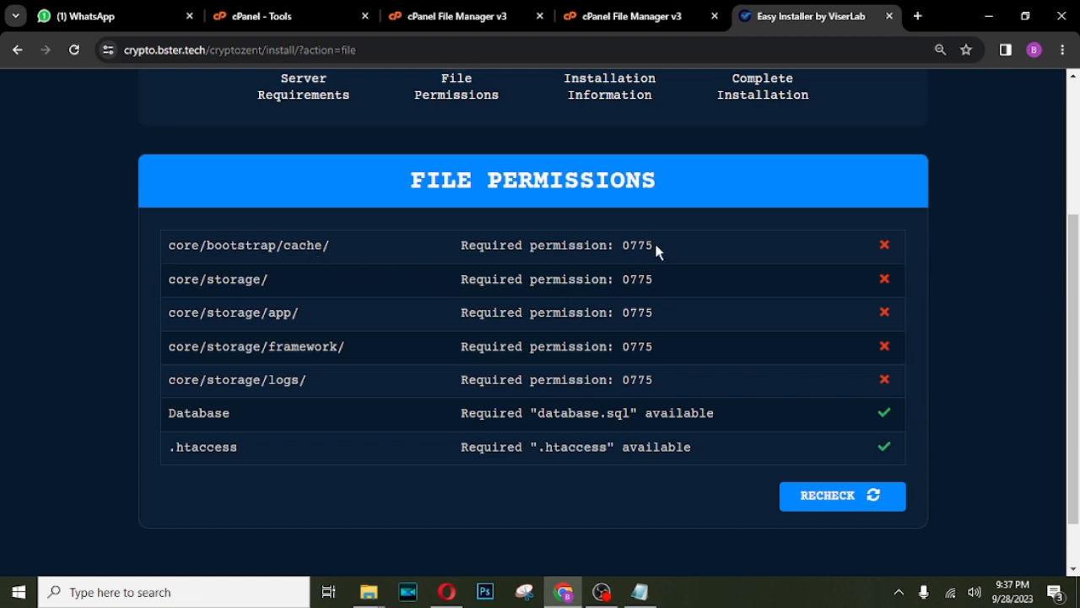
pyautogui.moveTo(657, 247); pyautogui.dragTo(622, 246)
# Step: Copy 0775 and set the core/bootstrap/cache folder's permissions to 0775
pyautogui.rightClick(636, 247)
pyautogui.click(660, 265)
pyautogui.click(628, 29)
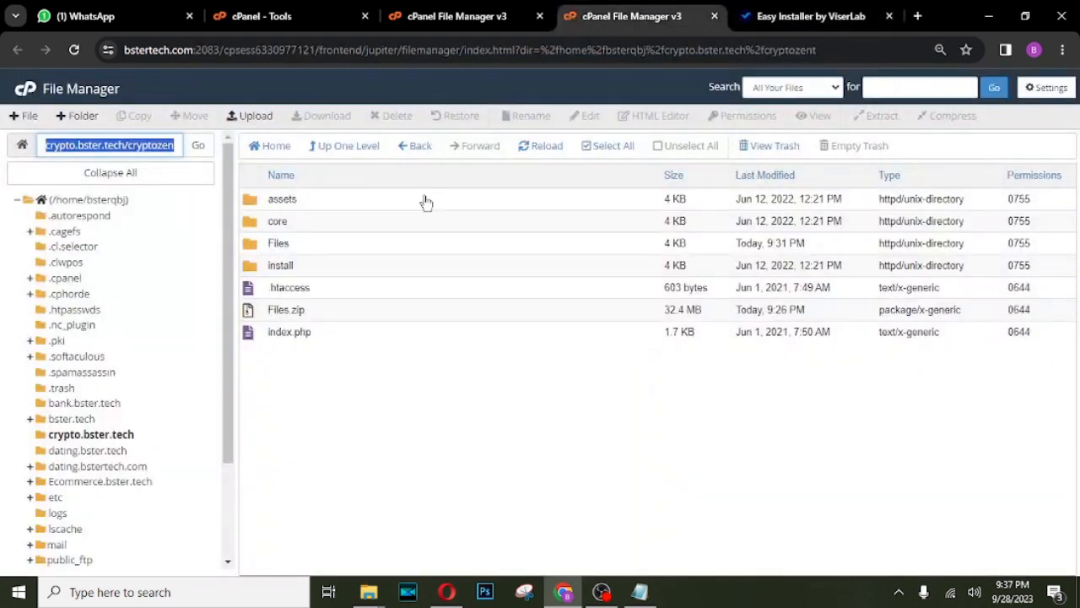
pyautogui.doubleClick(253, 223)
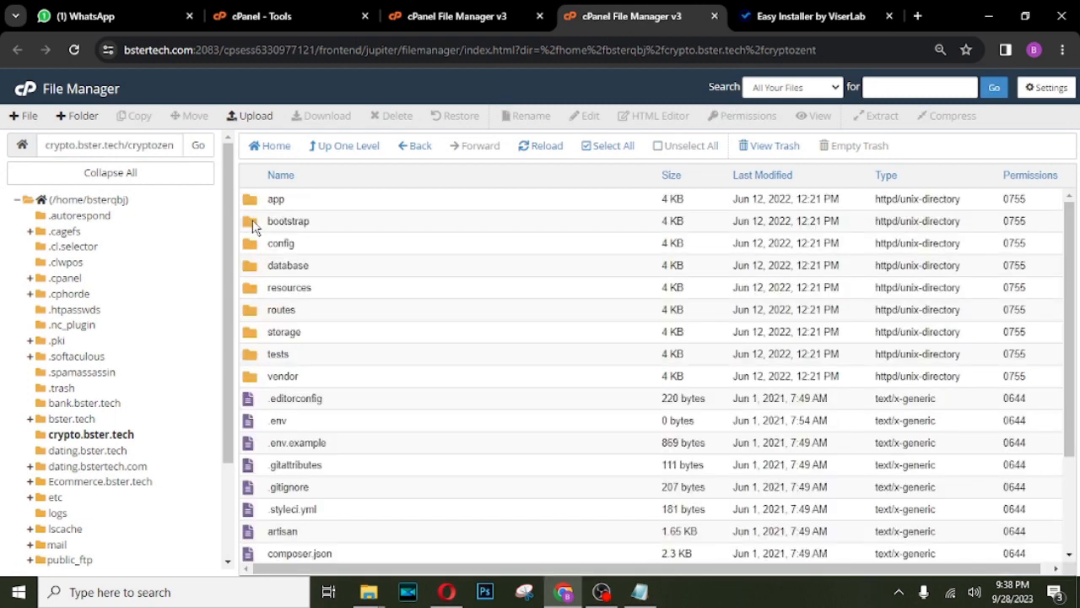
pyautogui.click(256, 225)
pyautogui.doubleClick(255, 223)
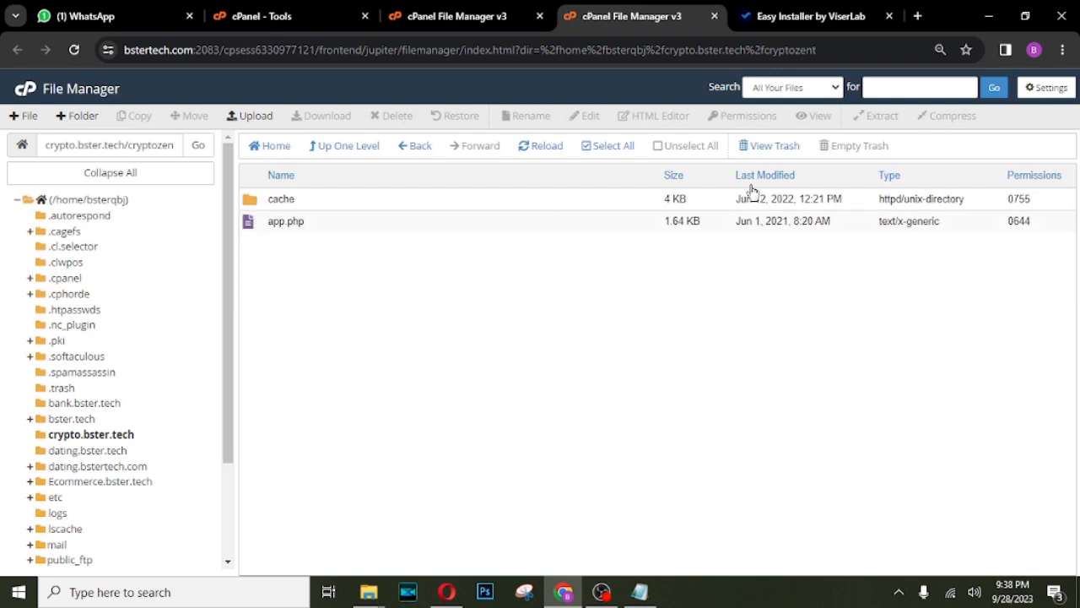
pyautogui.doubleClick(1022, 201)
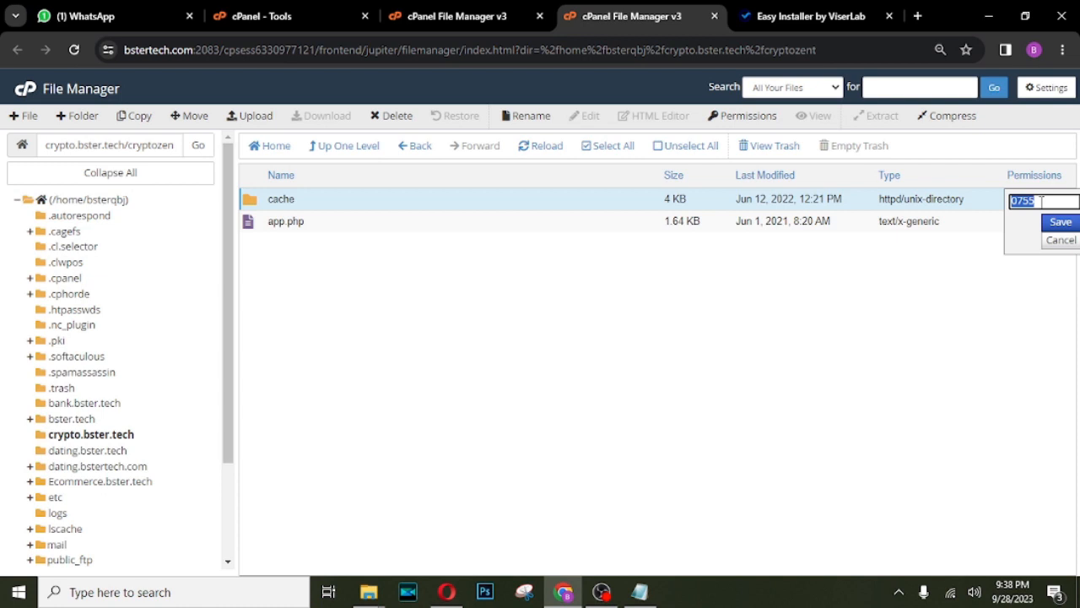
pyautogui.write('0775')
pyautogui.click(1061, 223)
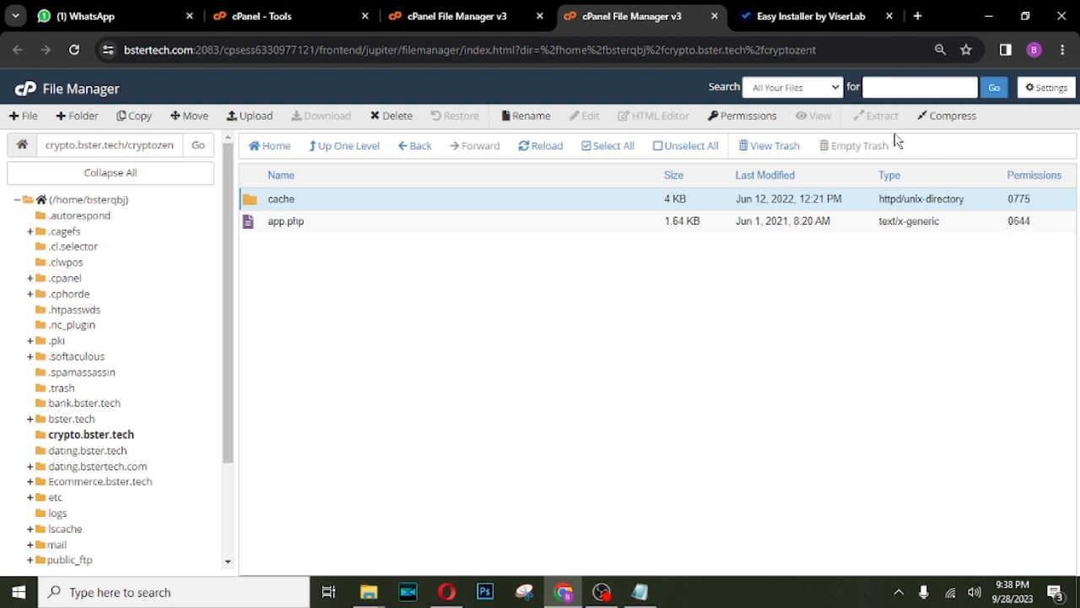
# Step: Set the core/storage folder's permissions to 0775
pyautogui.click(800, 16)
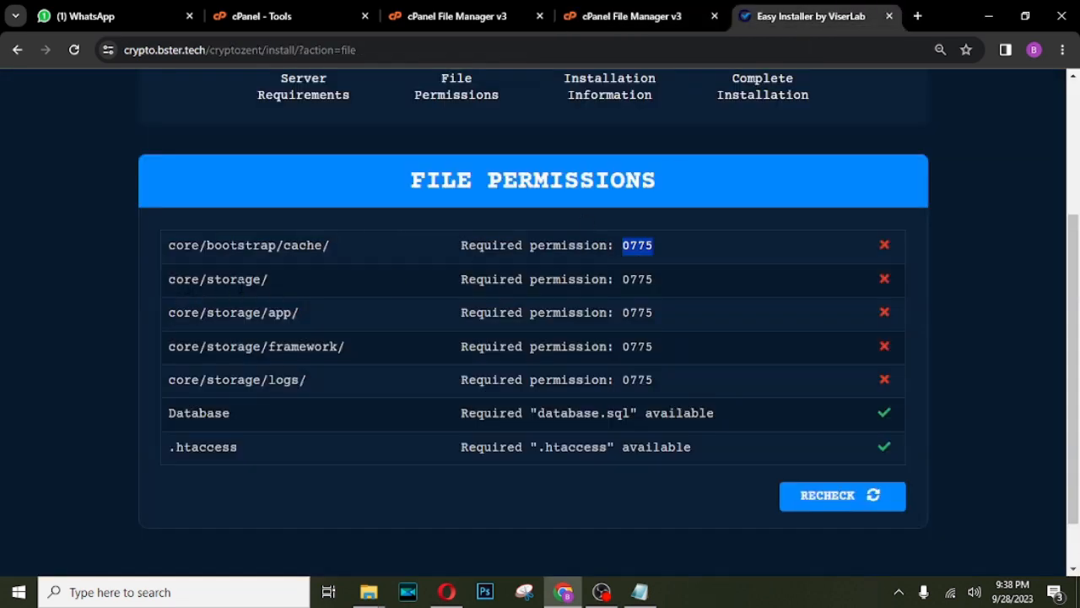
pyautogui.click(599, 21)
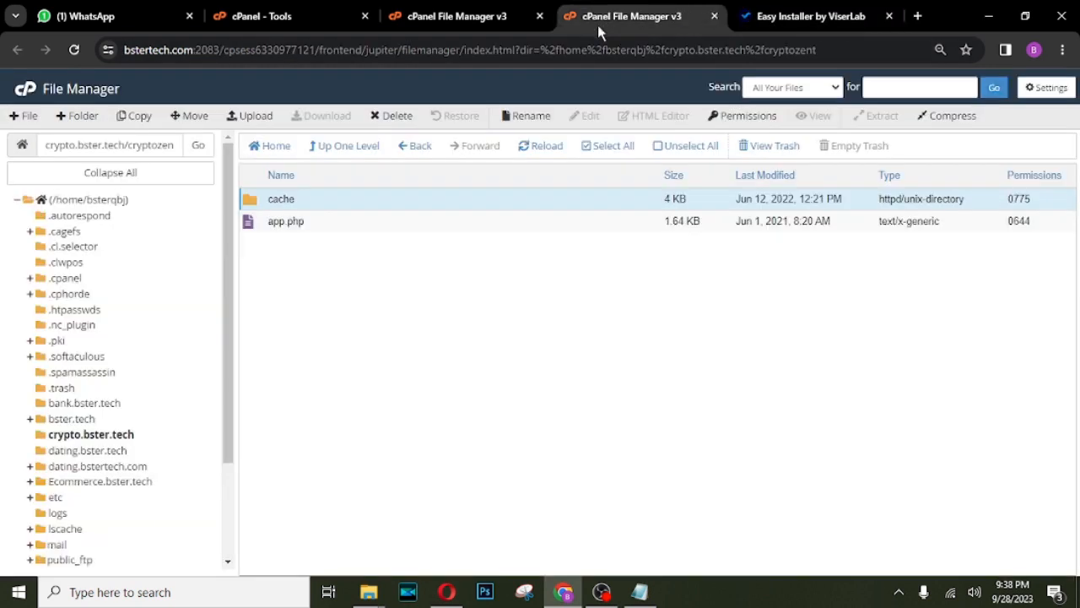
pyautogui.click(416, 147)
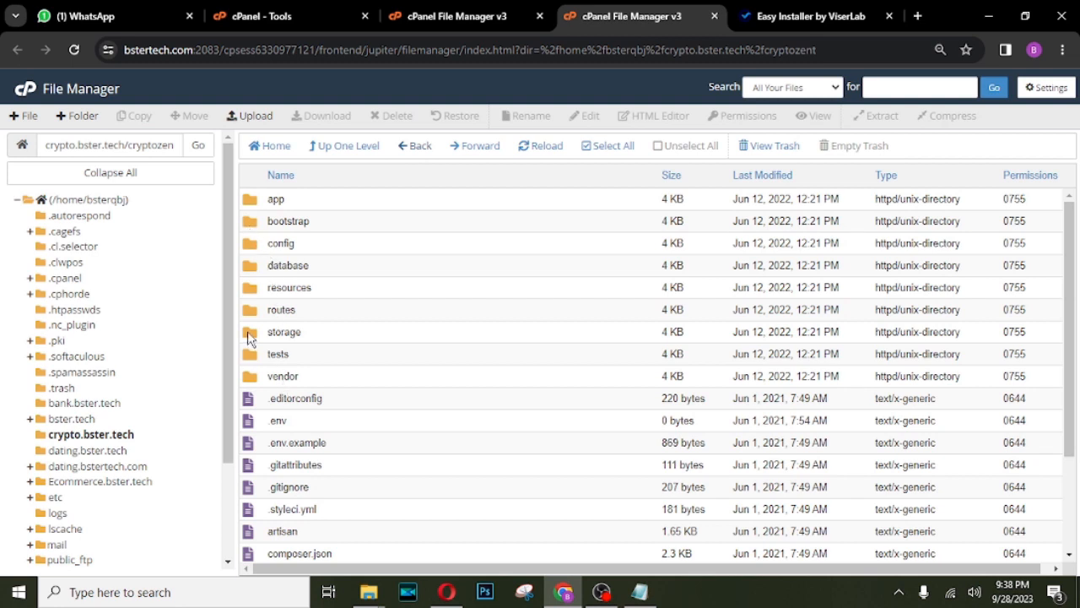
pyautogui.click(249, 338)
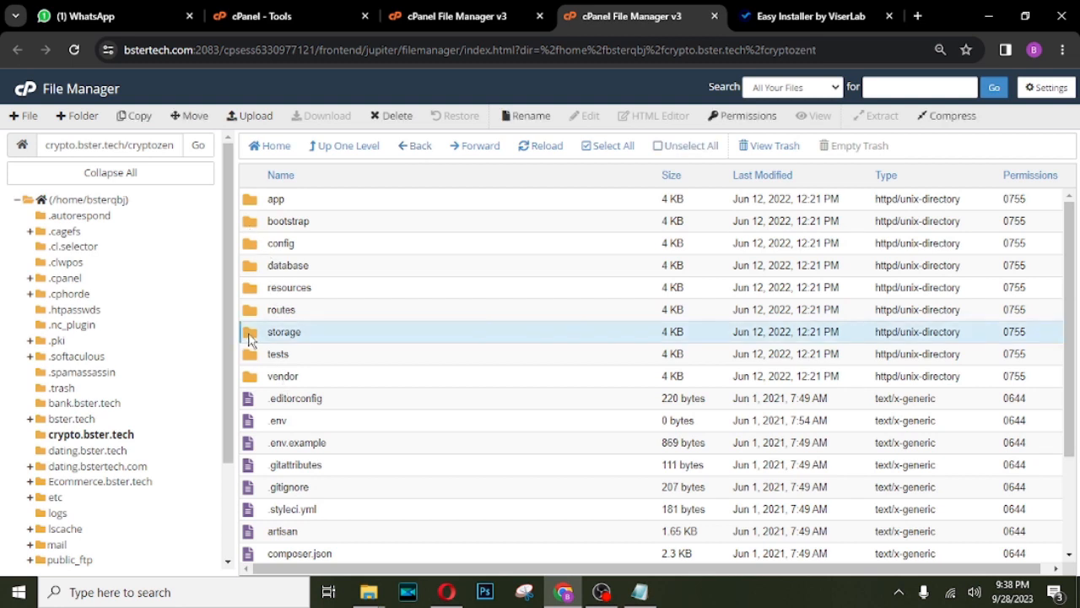
pyautogui.doubleClick(1017, 338)
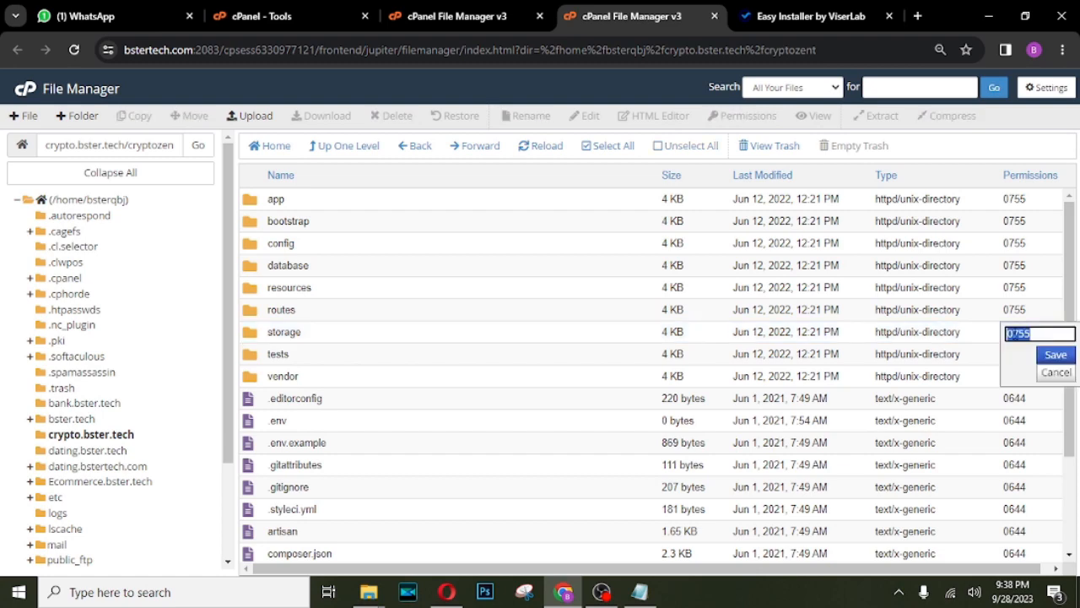
pyautogui.write('0775')
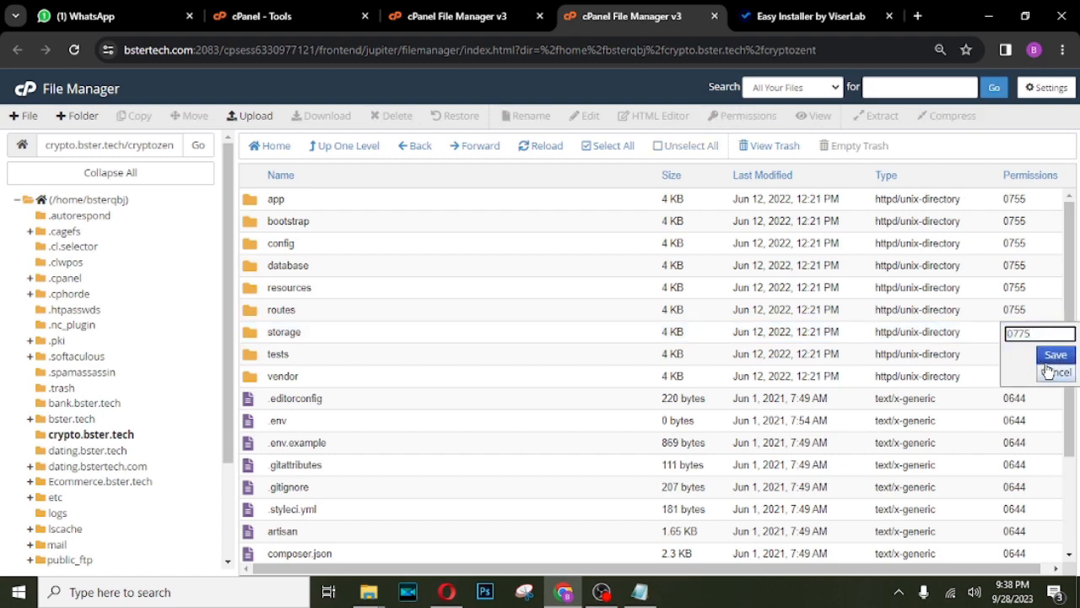
pyautogui.click(1055, 356)
pyautogui.click(770, 10)
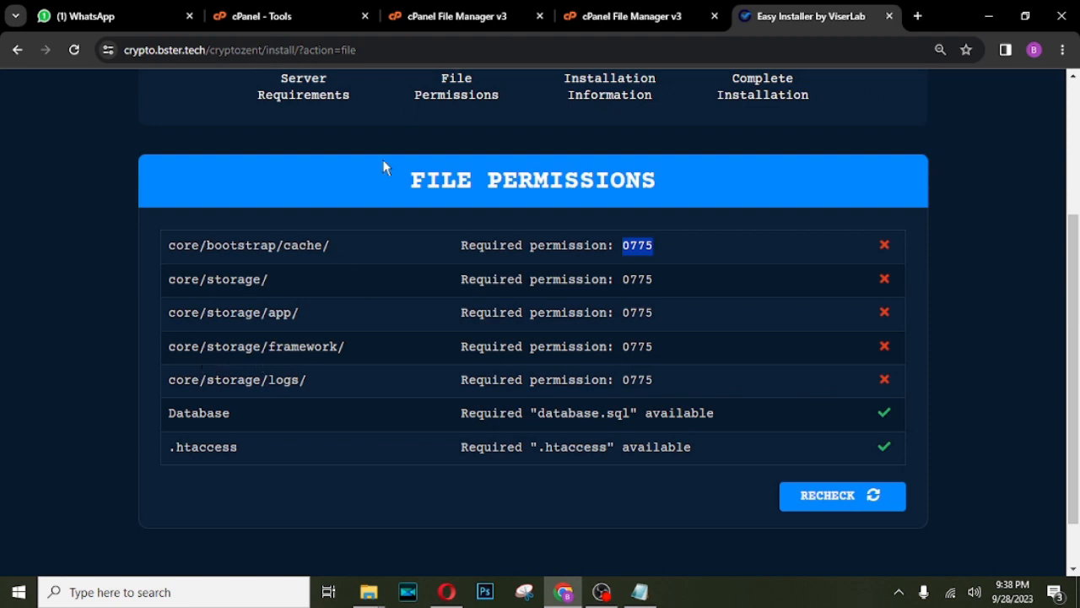
# Step: Set the storage/framework folder's permissions to 0775
pyautogui.click(641, 16)
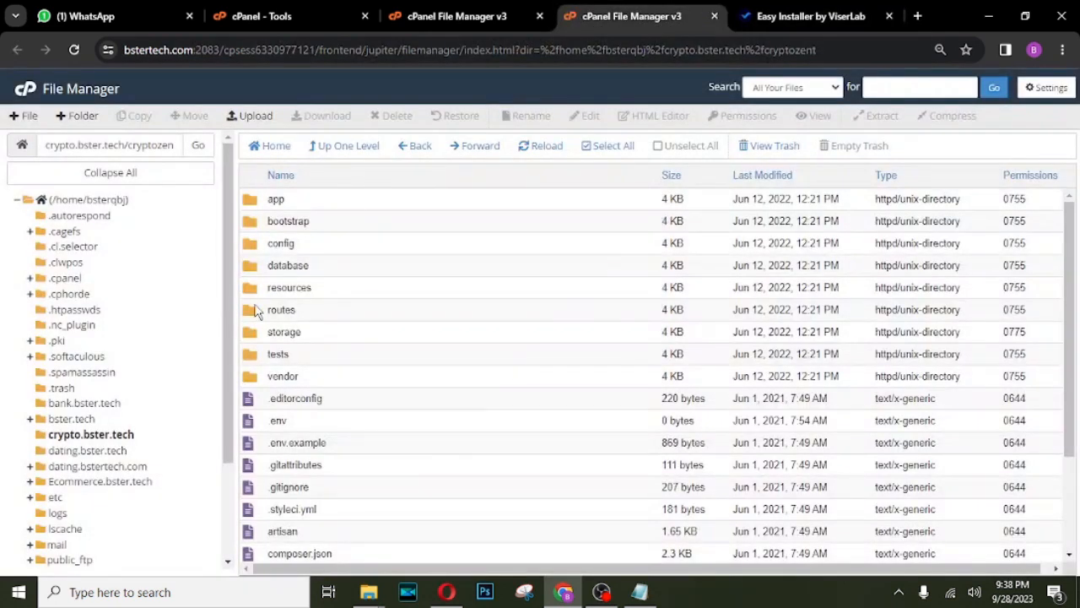
pyautogui.doubleClick(253, 334)
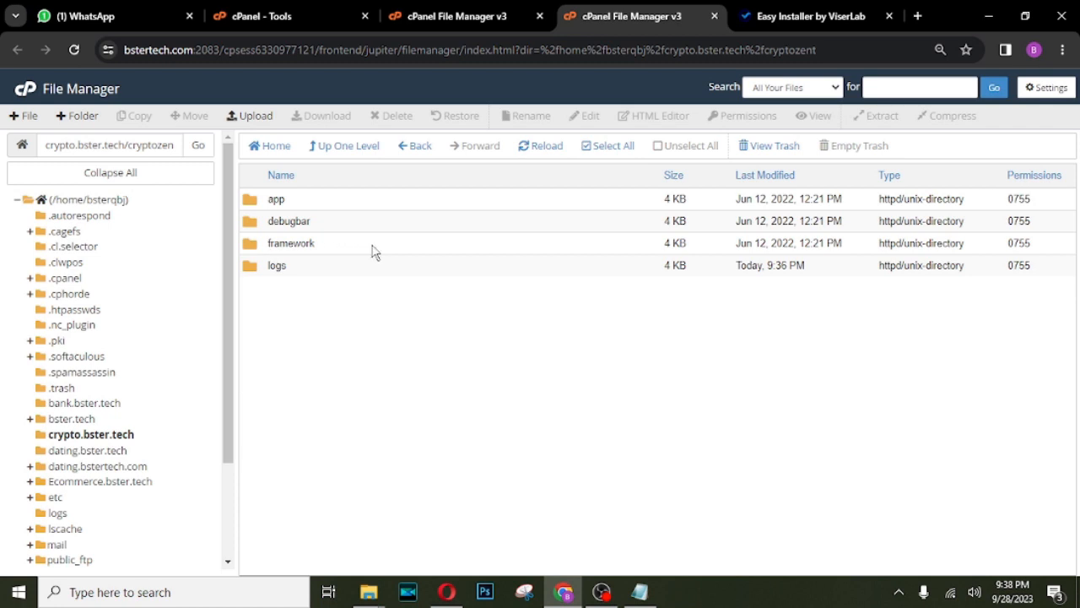
pyautogui.click(250, 252)
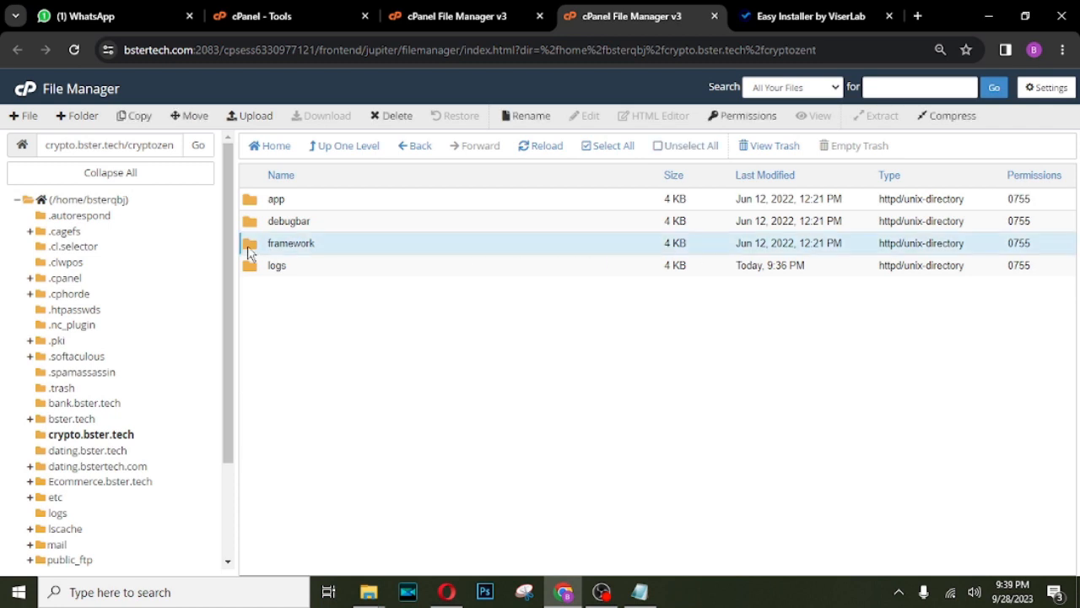
pyautogui.click(1019, 245)
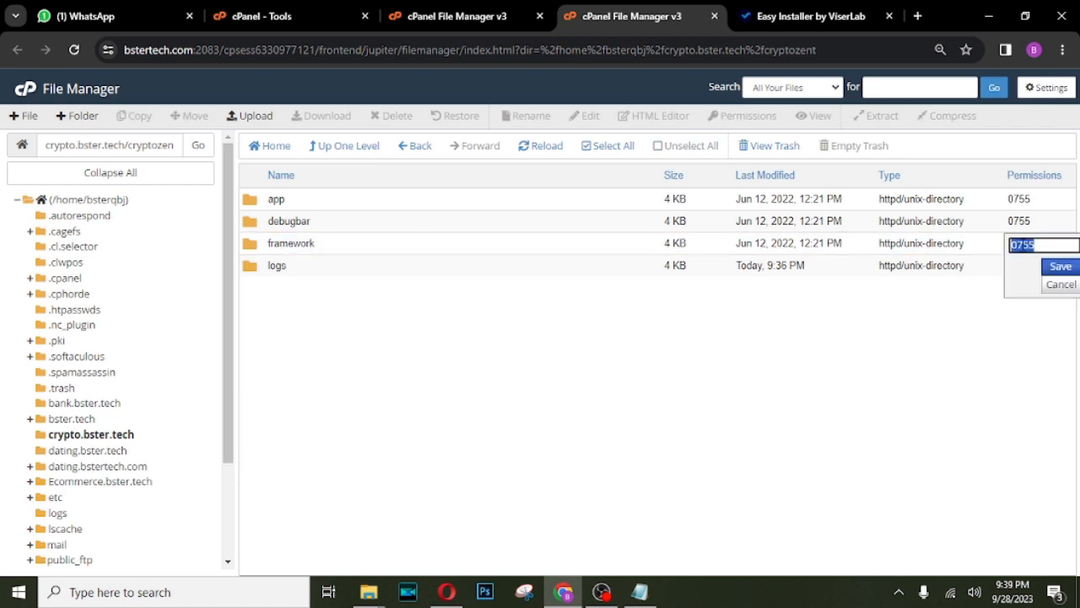
pyautogui.write('0775')
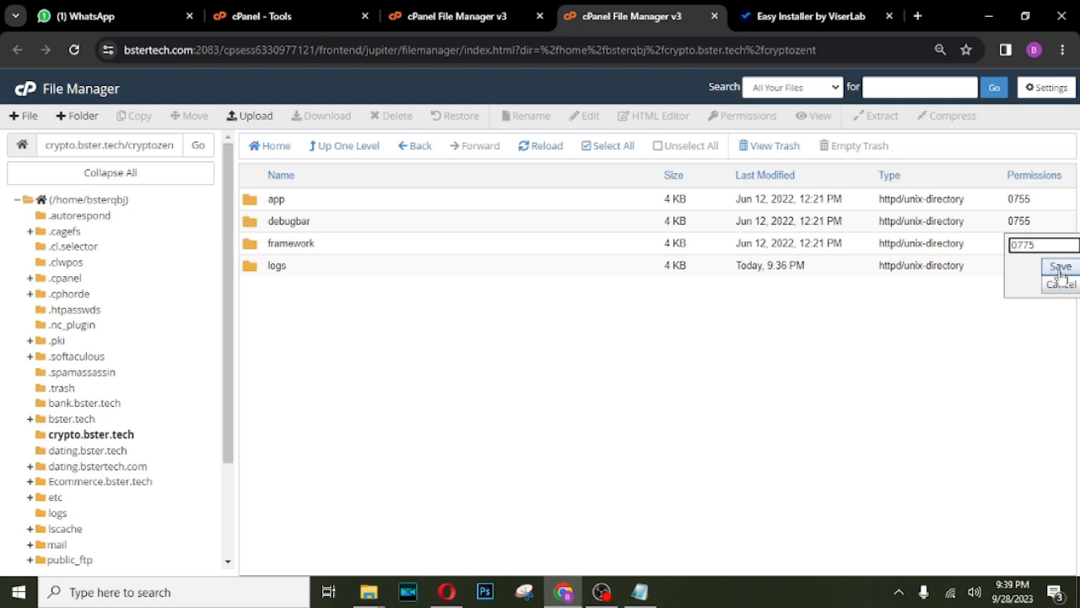
pyautogui.click(1059, 267)
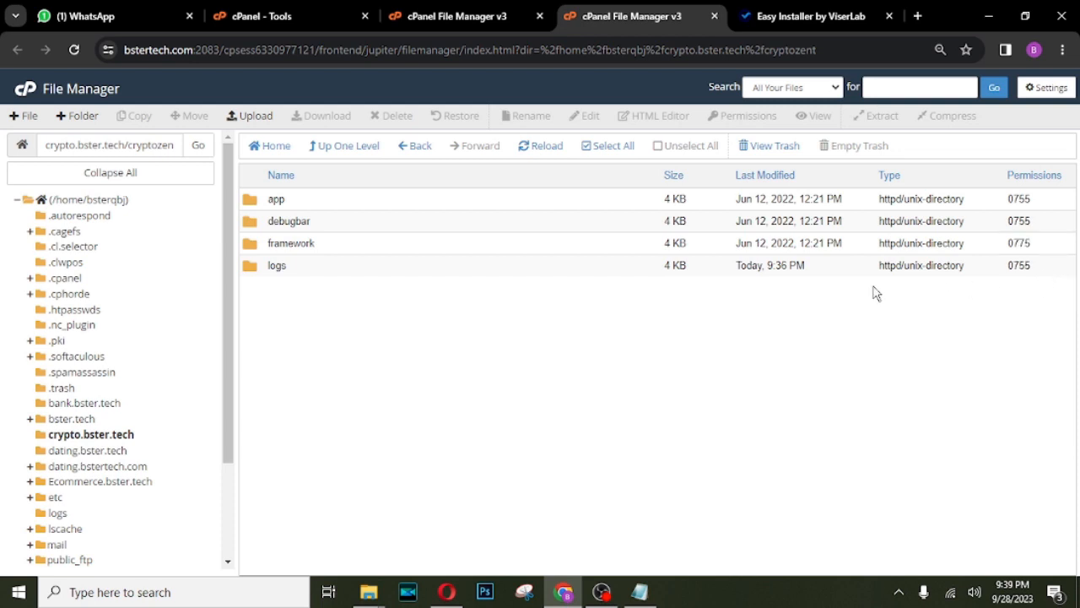
# Step: Set the storage/logs folder's permissions to 0775
pyautogui.click(806, 17)
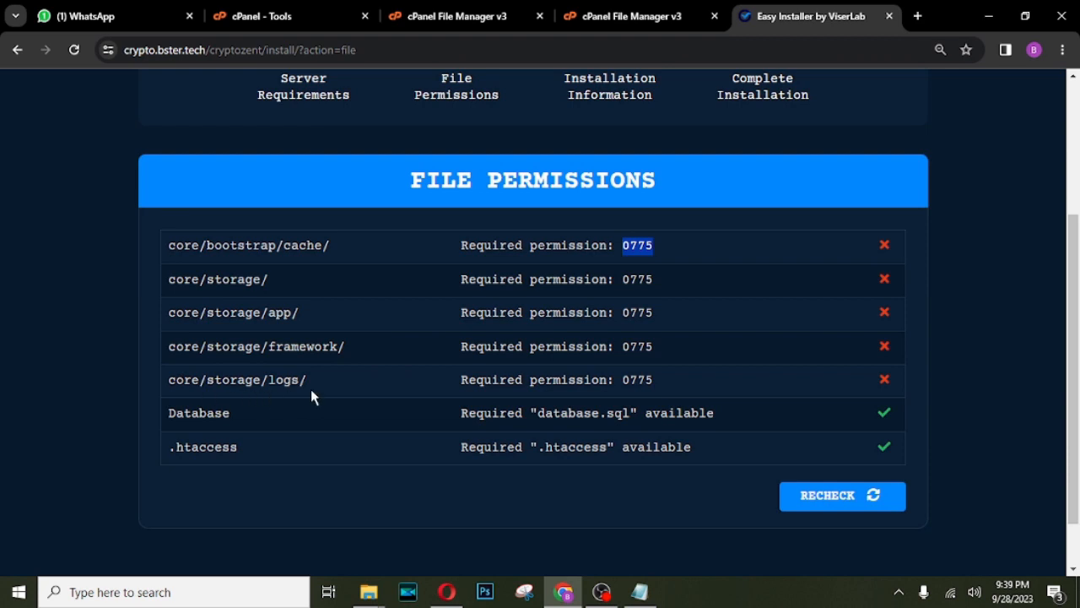
pyautogui.click(629, 19)
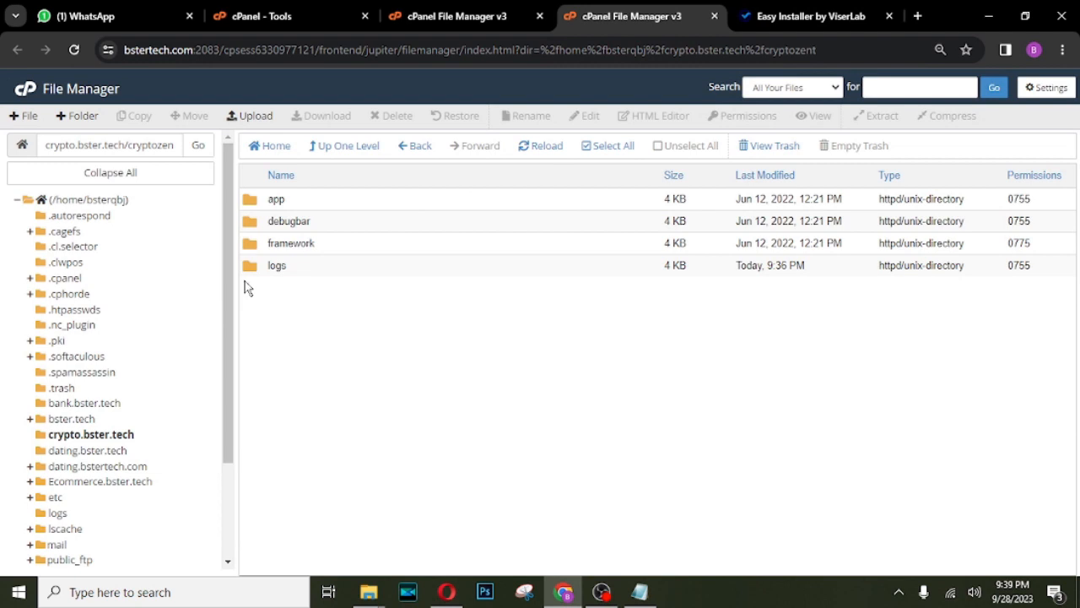
pyautogui.click(266, 270)
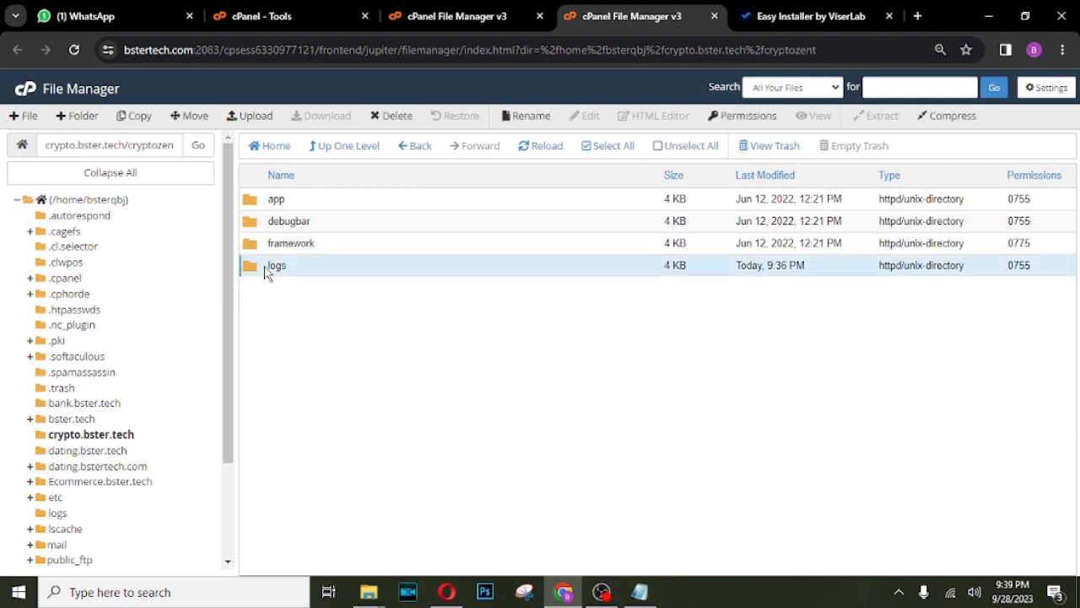
pyautogui.click(1024, 267)
pyautogui.write('0775')
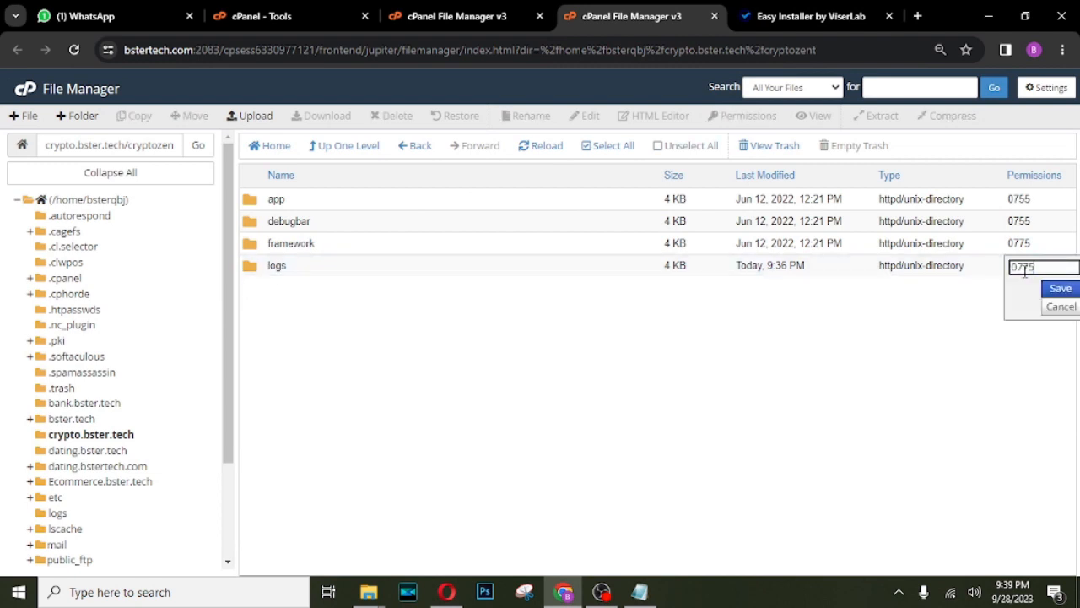
pyautogui.click(1055, 288)
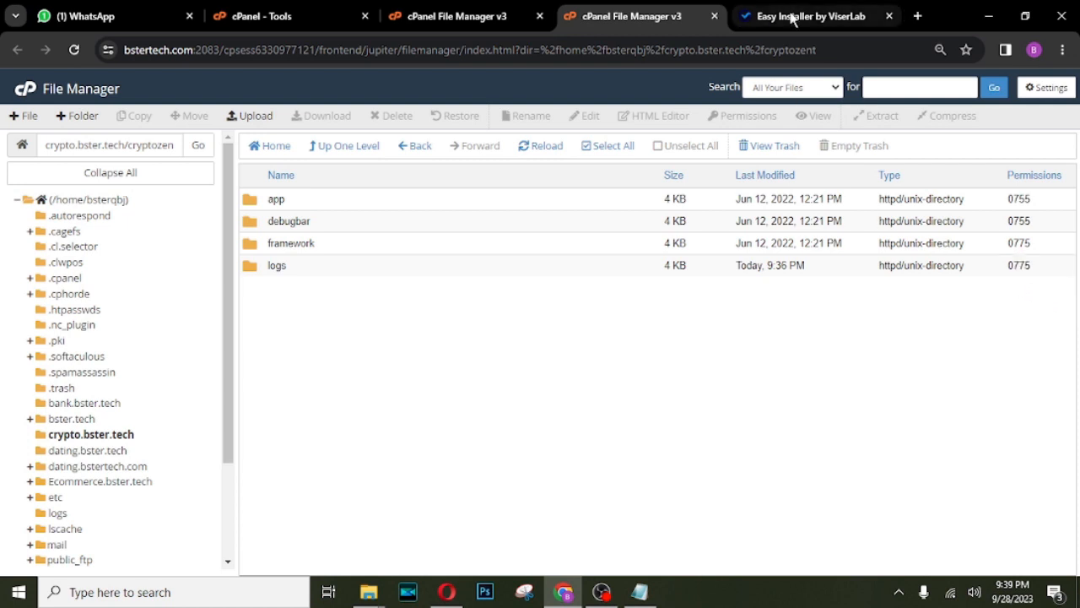
pyautogui.click(816, 16)
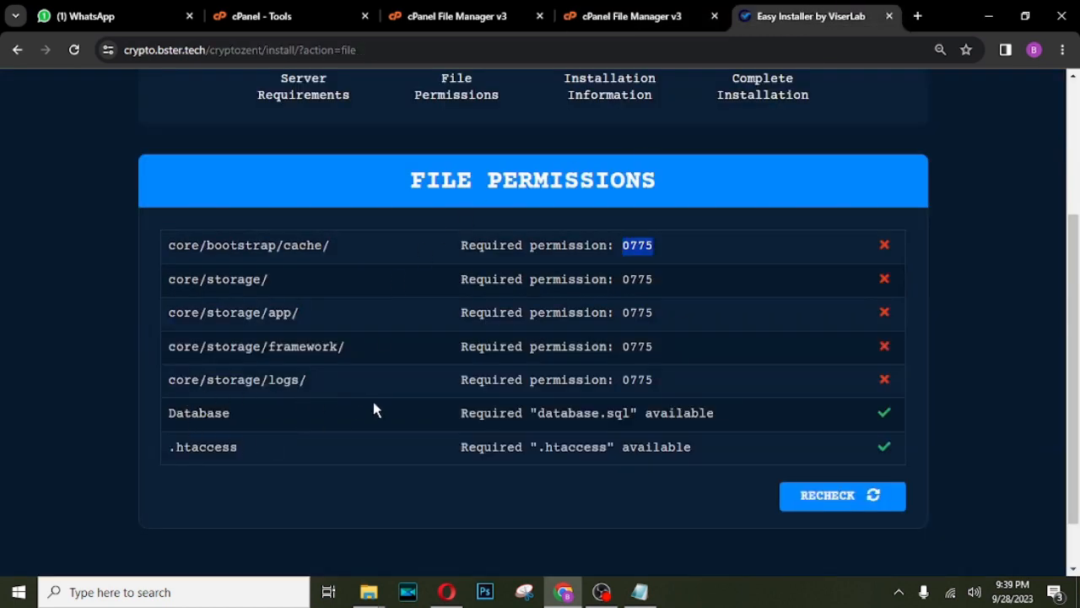
# Step: Recheck the permission requirements, then set the core/storage/app folder to 0775 in File Manager
pyautogui.click(821, 498)
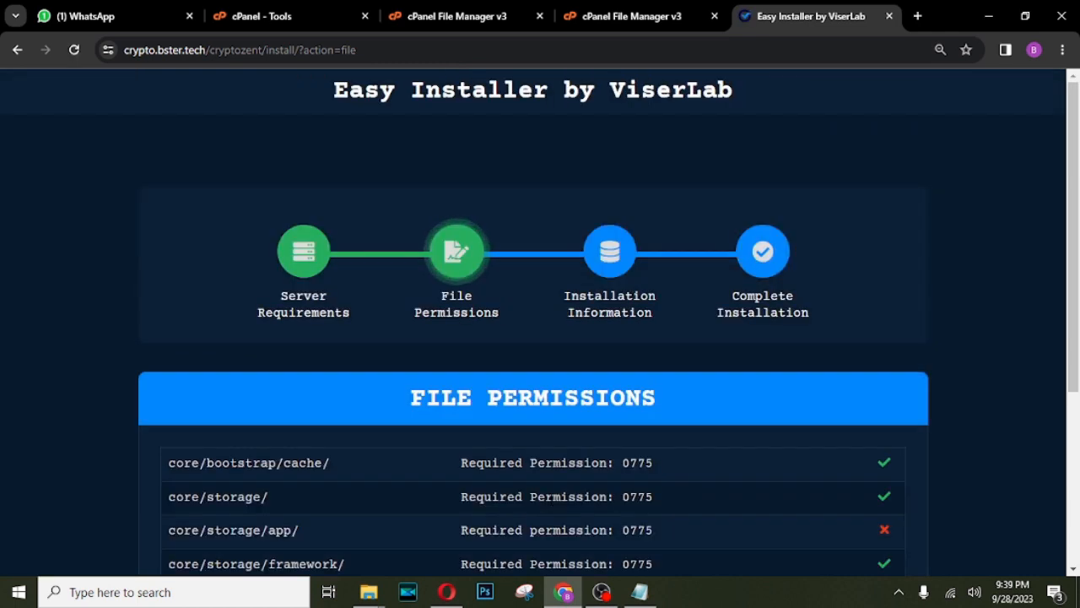
pyautogui.scroll(-3, 620, 409)
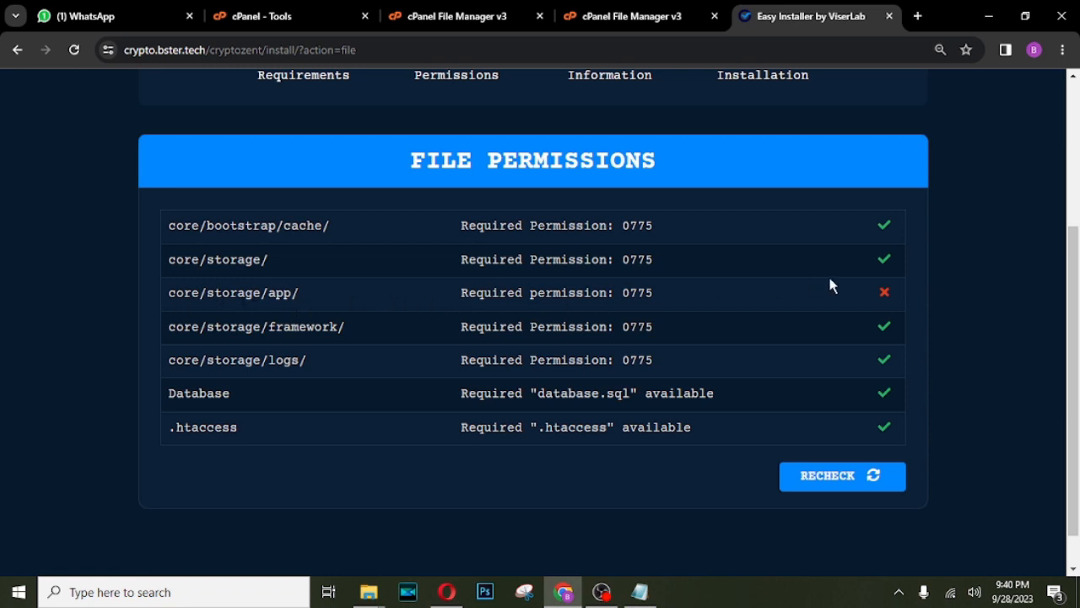
pyautogui.click(671, 13)
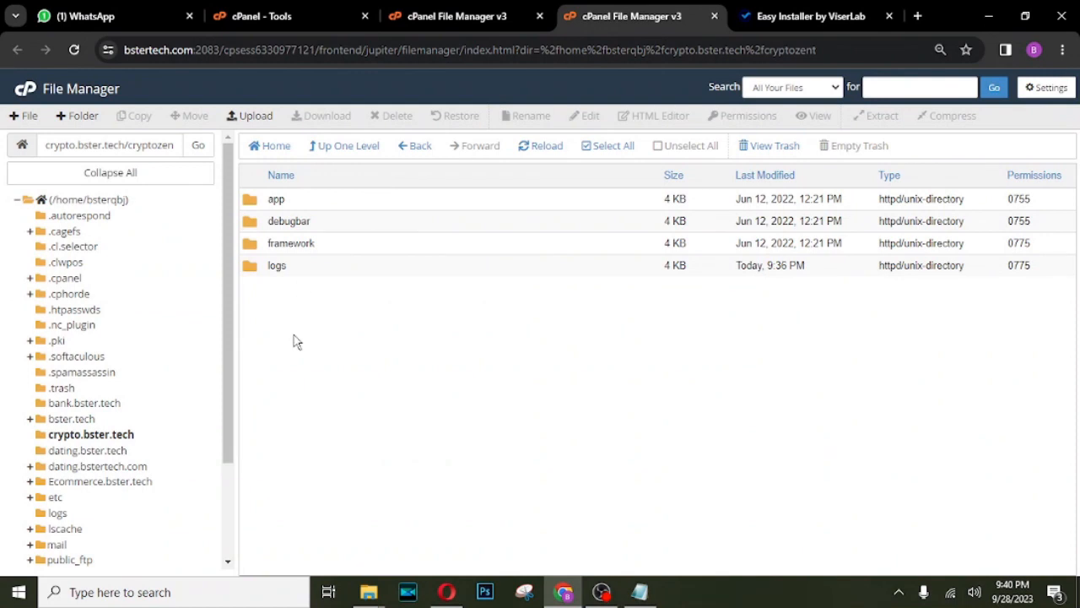
pyautogui.click(254, 206)
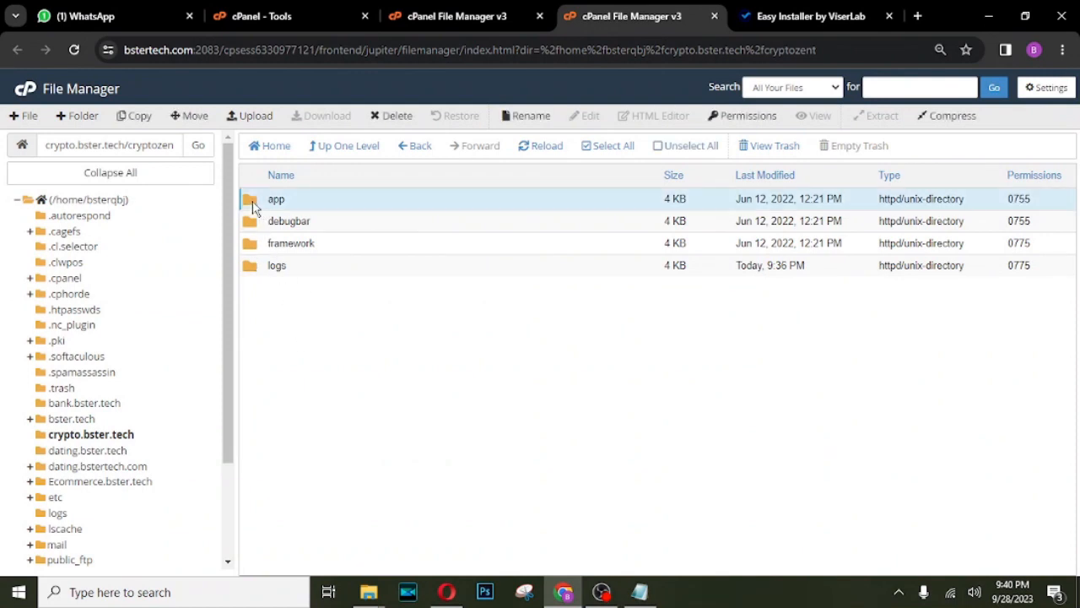
pyautogui.doubleClick(1023, 200)
pyautogui.write('0775')
pyautogui.click(1059, 222)
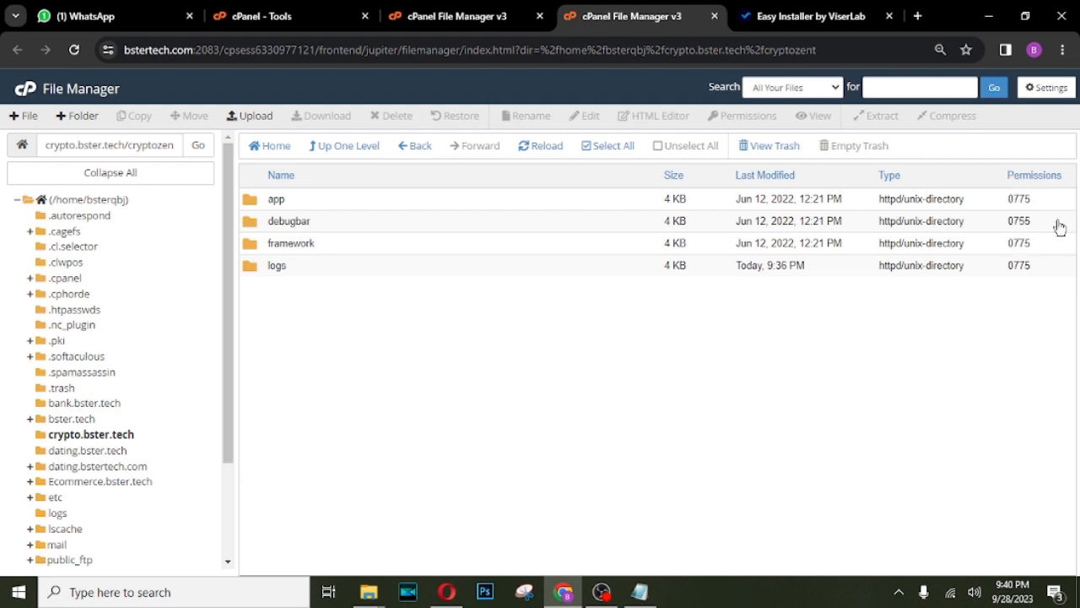
# Step: Recheck the installer's permissions so every folder requirement passes
pyautogui.click(812, 16)
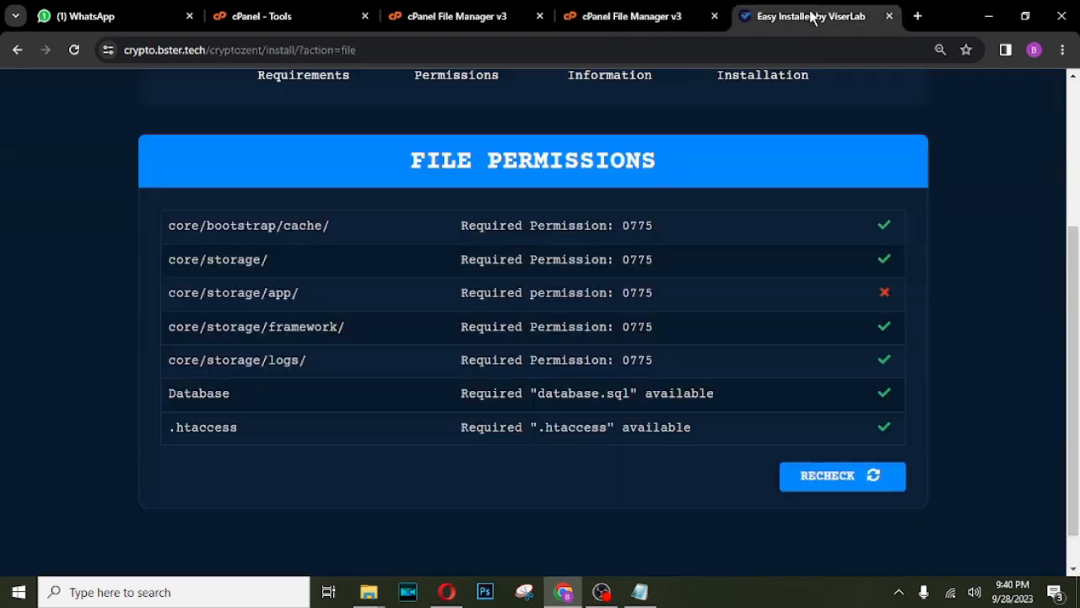
pyautogui.click(829, 490)
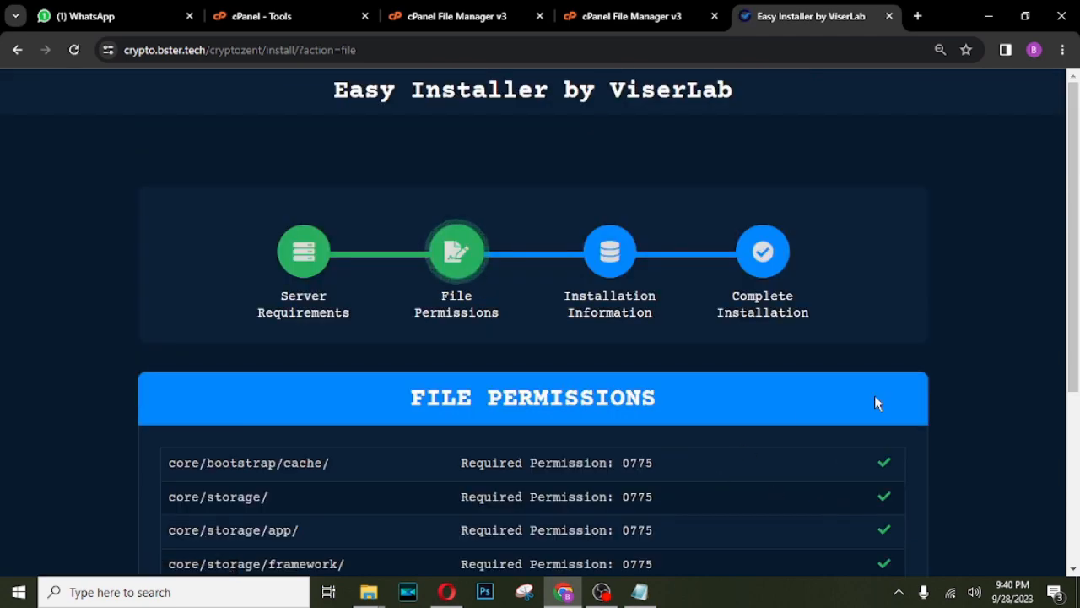
pyautogui.scroll(-3, 804, 414)
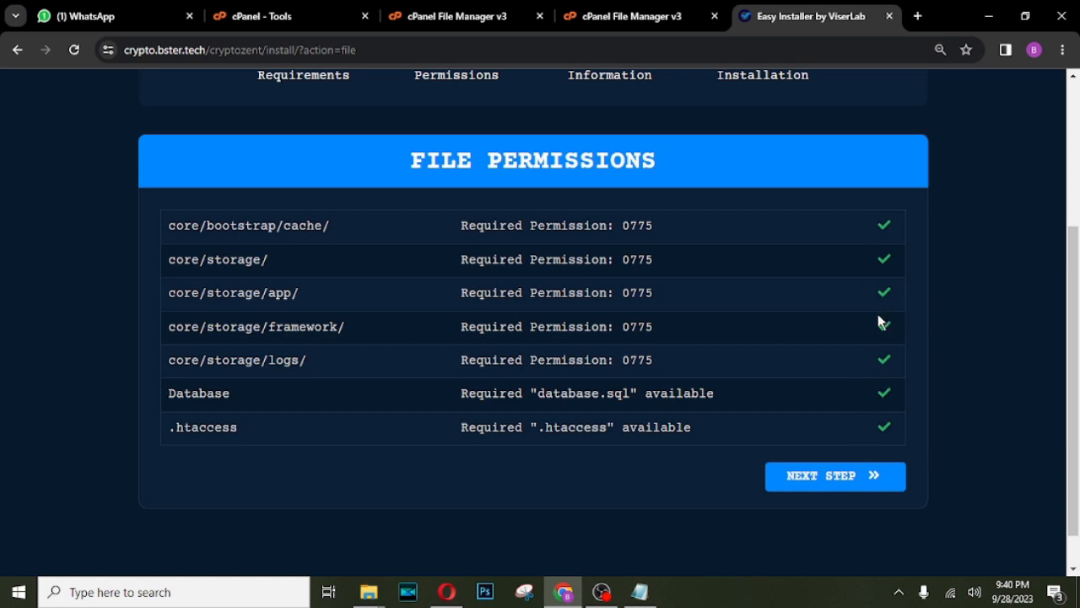
# Step: Move on to Installation Information and paste the database password from the notes
pyautogui.click(828, 491)
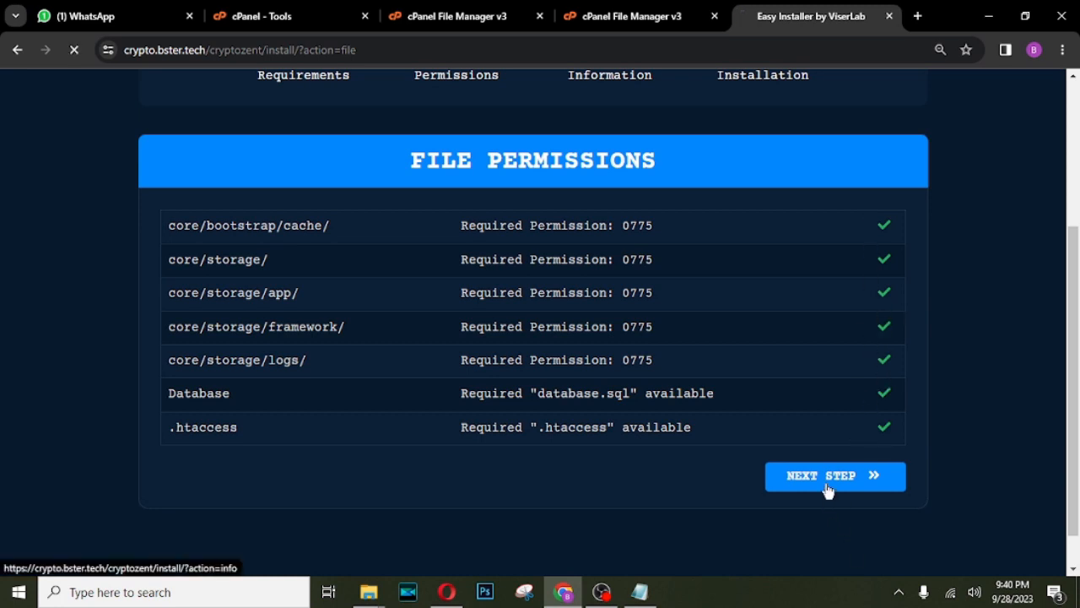
pyautogui.scroll(-3, 690, 422)
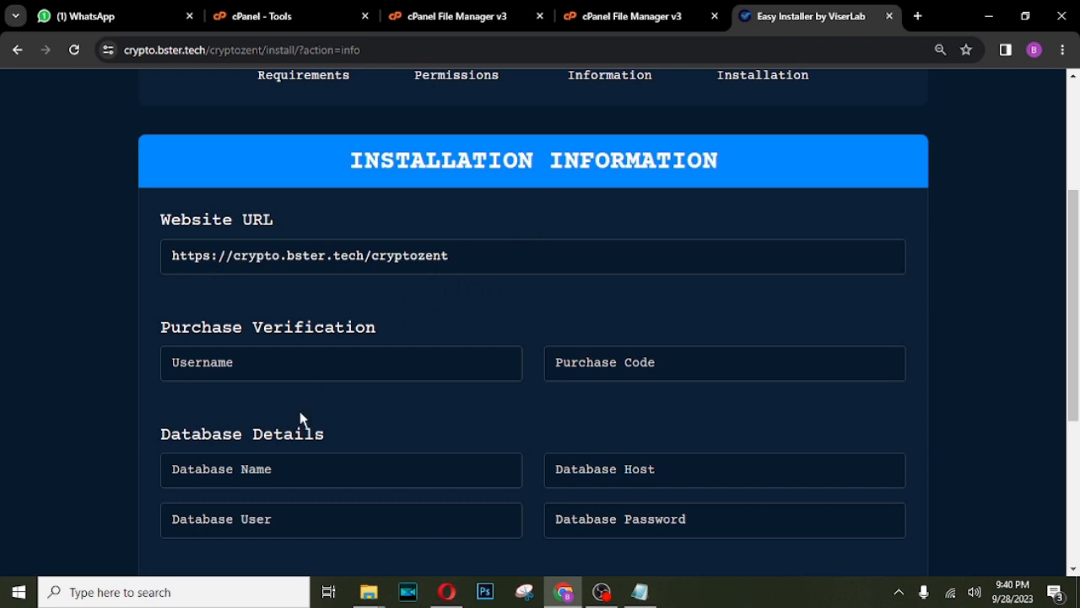
pyautogui.scroll(-1, 303, 420)
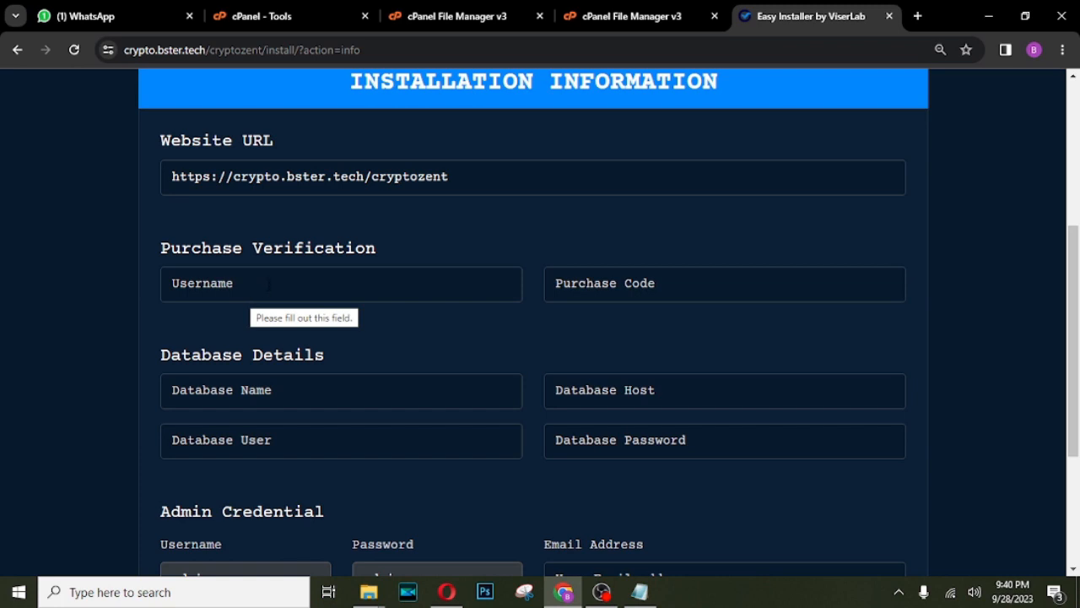
pyautogui.scroll(-1, 334, 380)
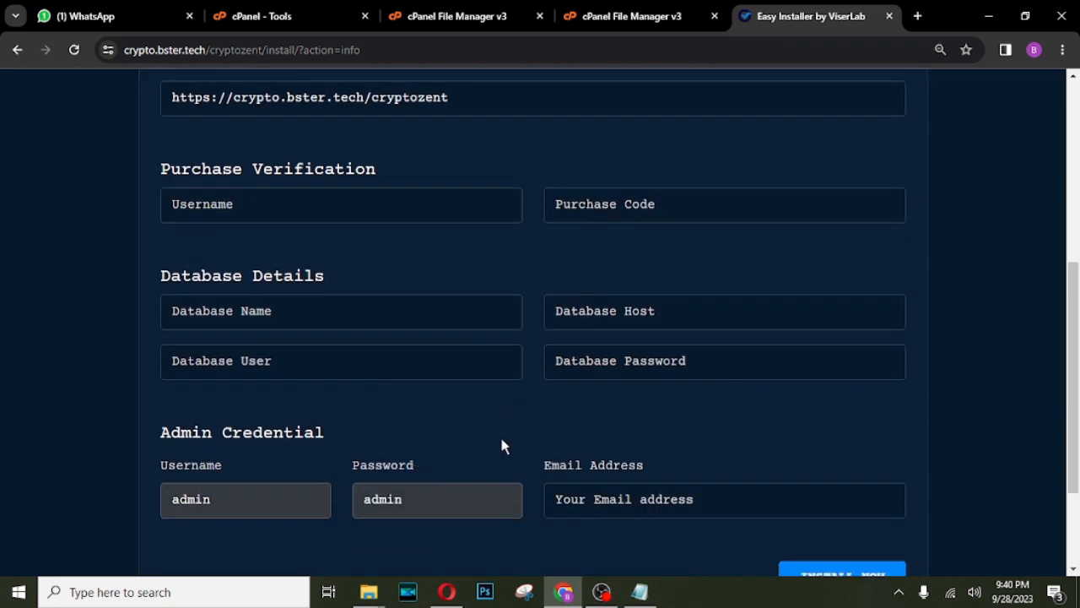
pyautogui.moveTo(603, 598)
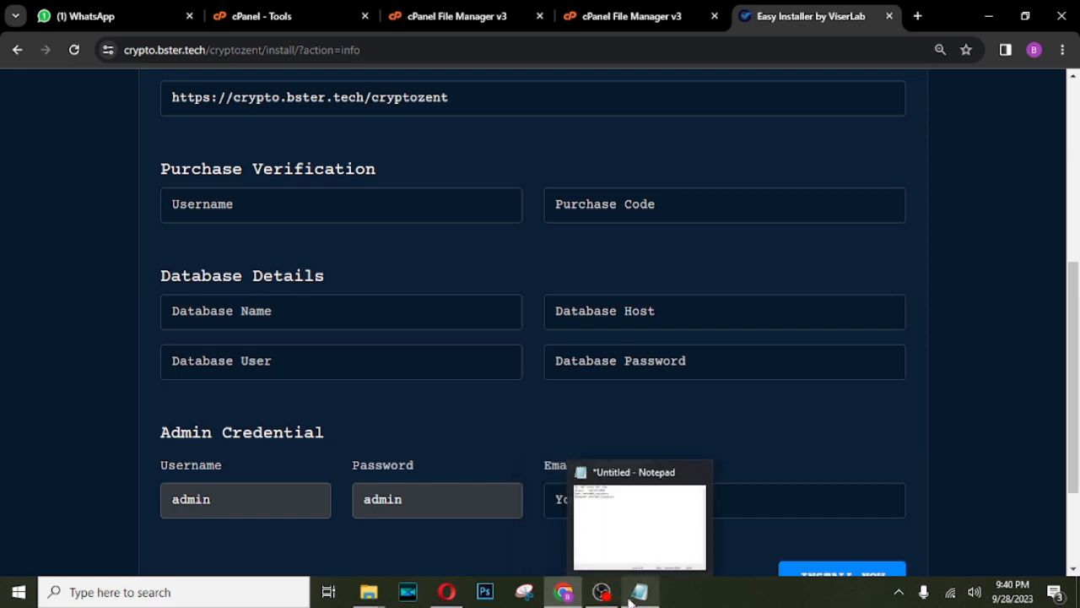
pyautogui.click(635, 597)
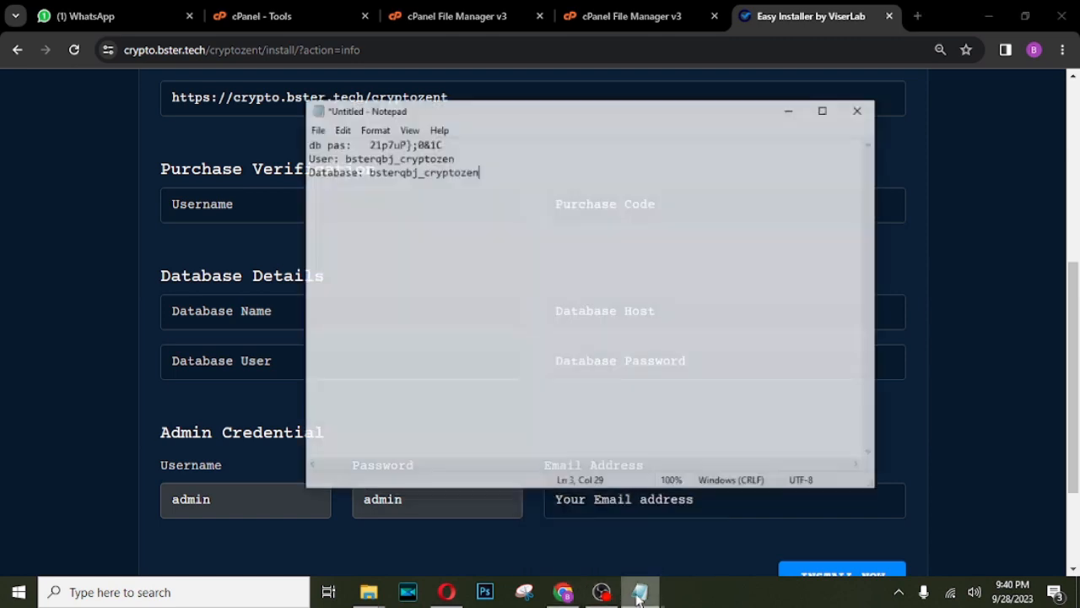
pyautogui.moveTo(431, 120); pyautogui.dragTo(356, 121)
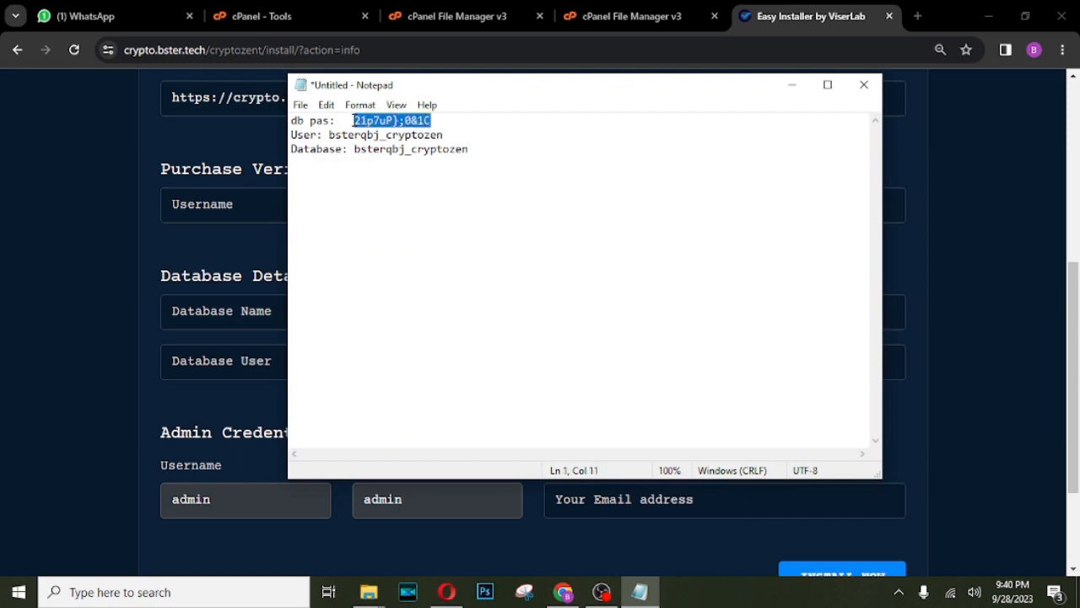
pyautogui.rightClick(365, 122)
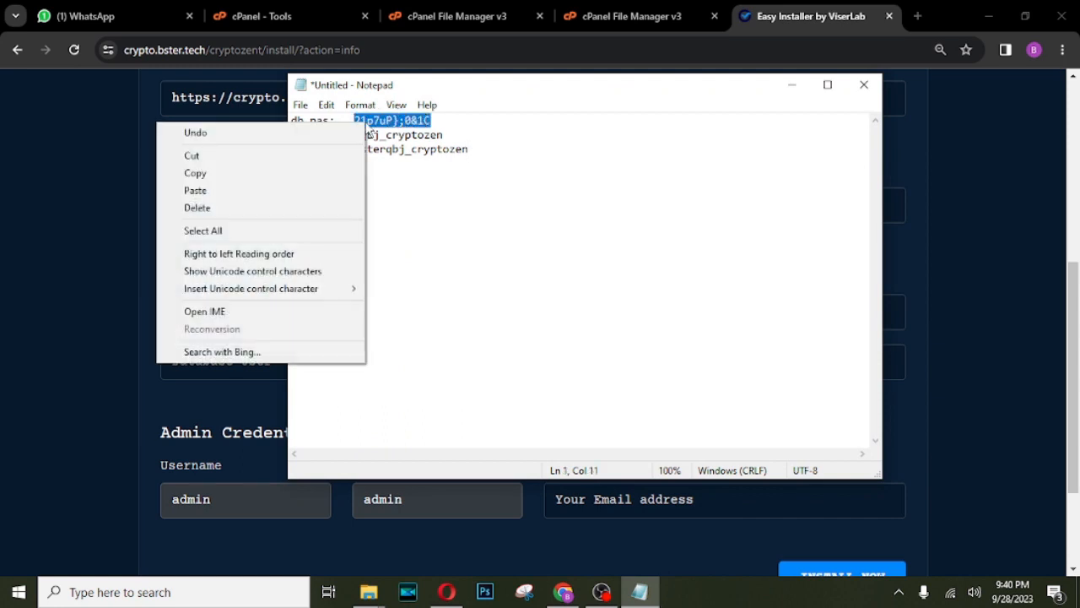
pyautogui.click(306, 173)
pyautogui.click(792, 84)
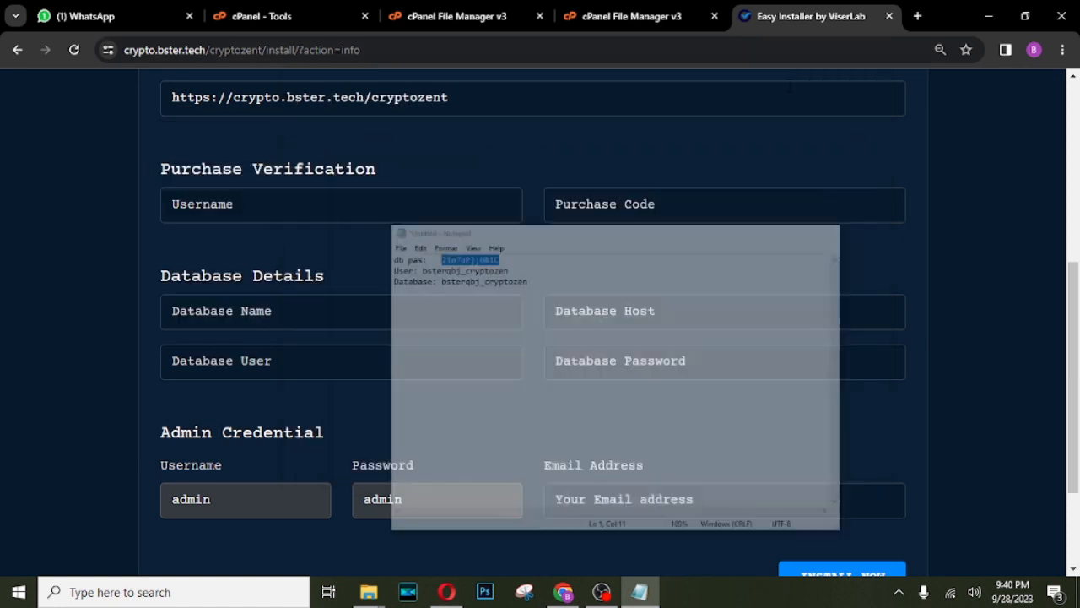
pyautogui.click(592, 362)
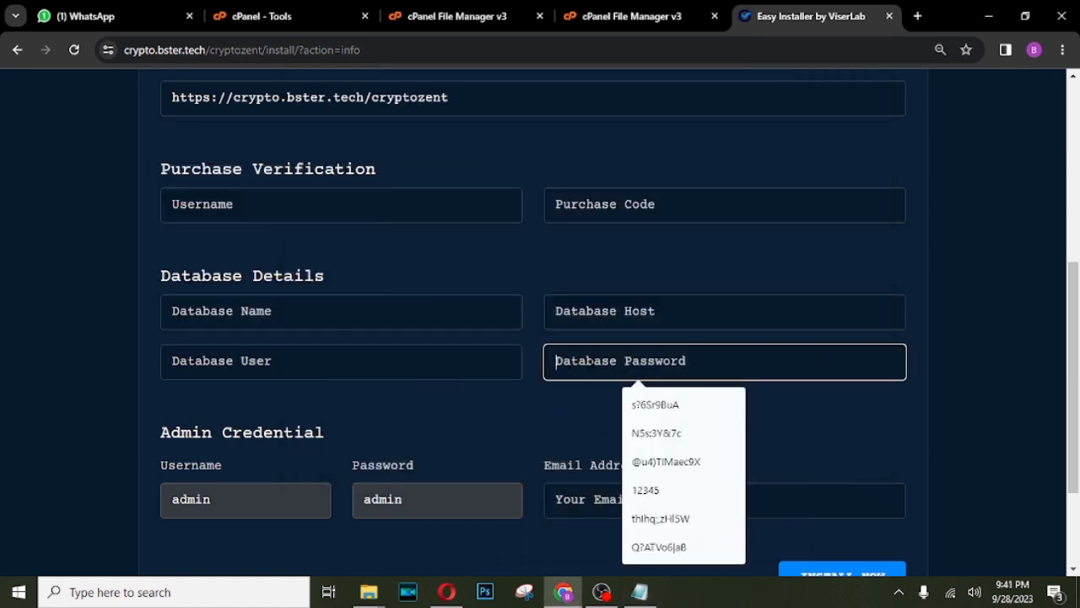
pyautogui.hotkey('ctrl', 'v')
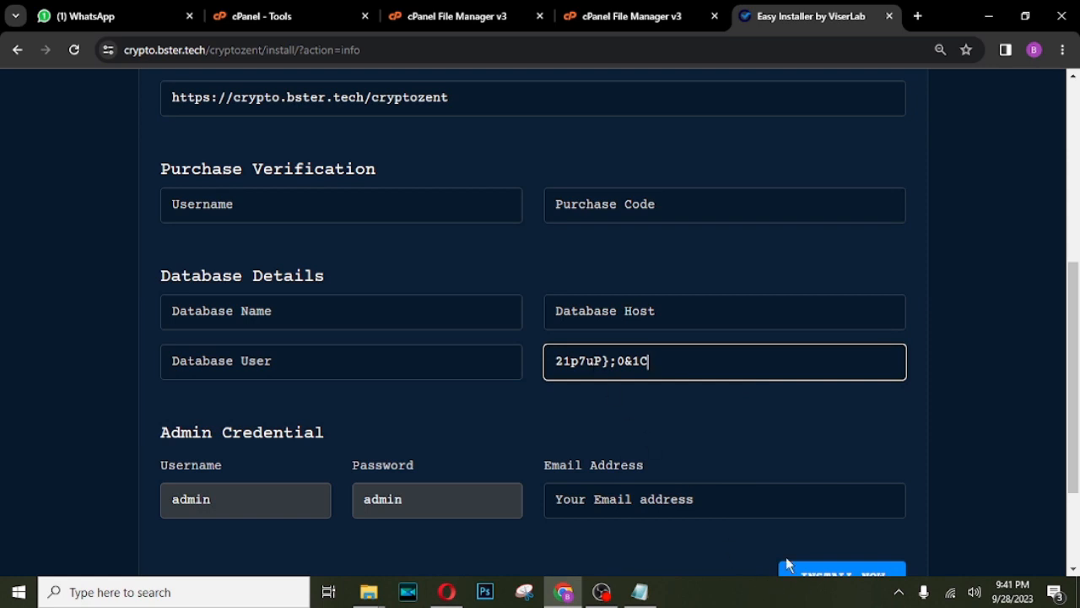
# Step: Paste the database user name from the notes into the Database User field
pyautogui.click(646, 594)
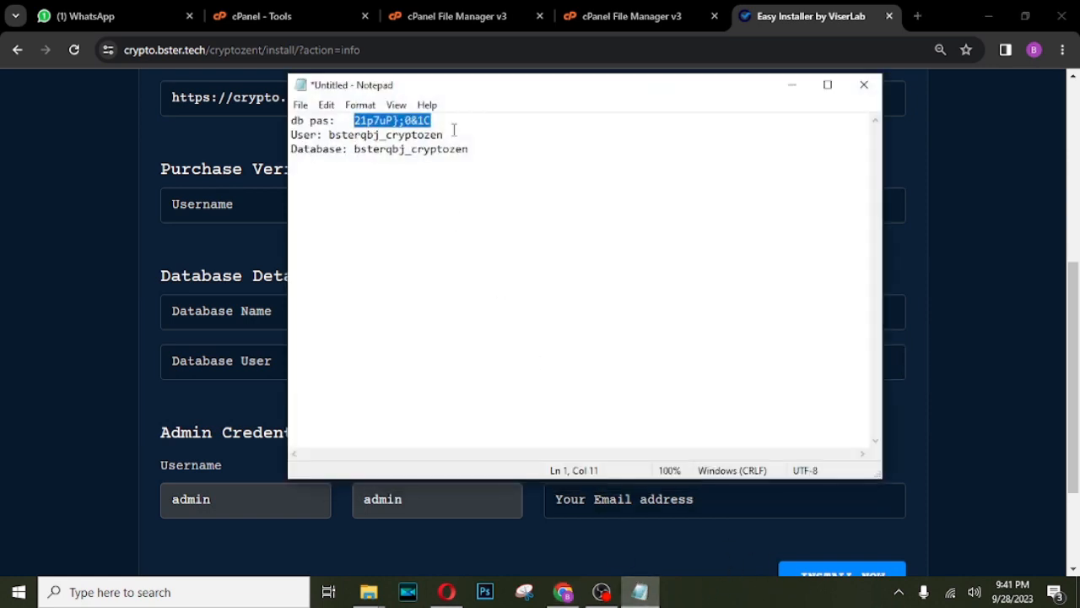
pyautogui.moveTo(448, 135); pyautogui.dragTo(331, 141)
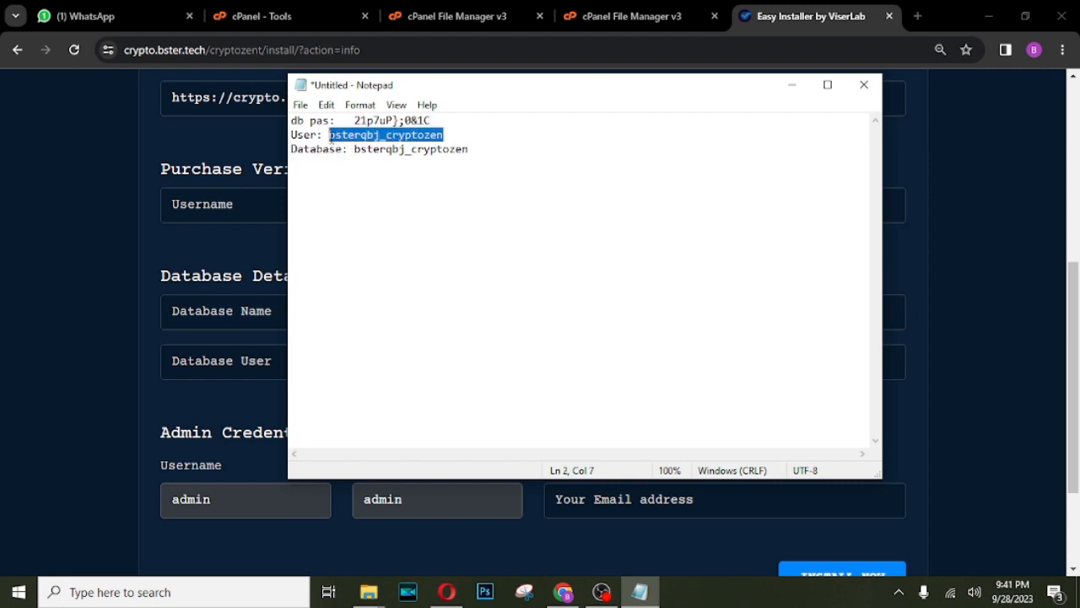
pyautogui.rightClick(344, 135)
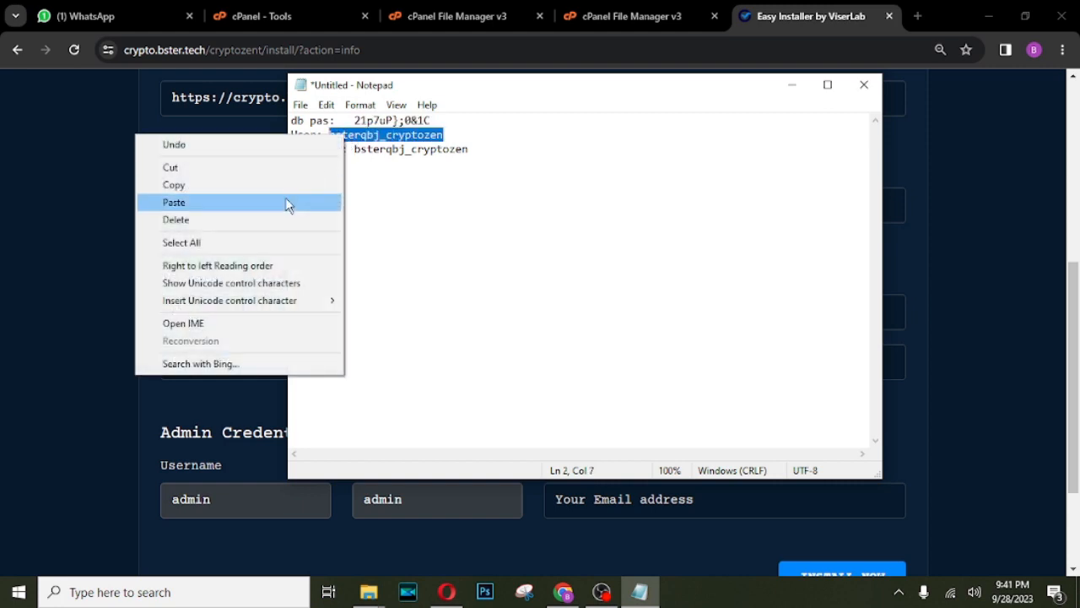
pyautogui.click(259, 197)
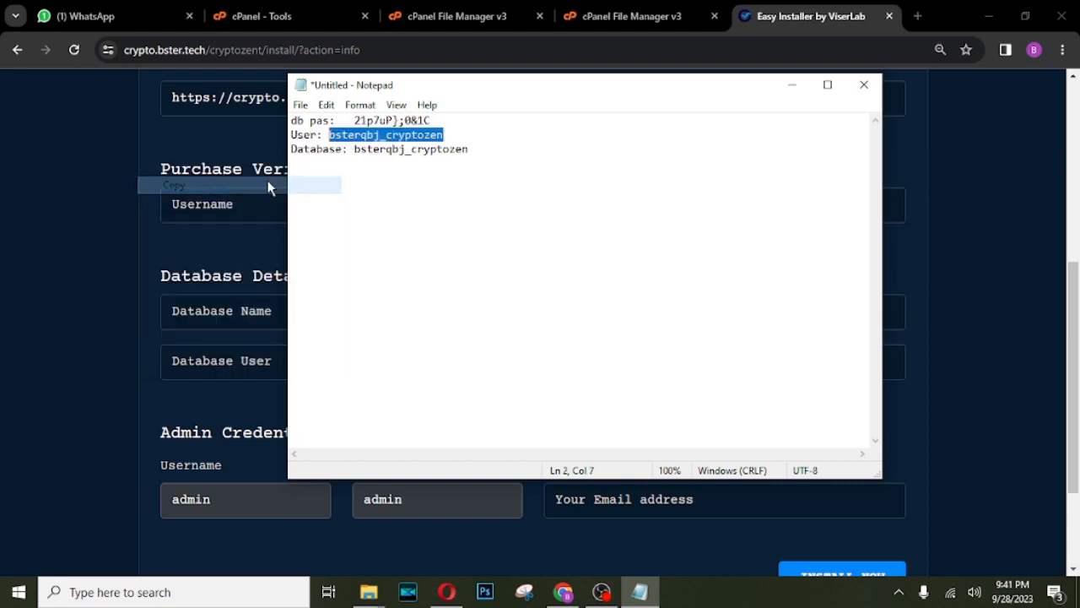
pyautogui.click(790, 84)
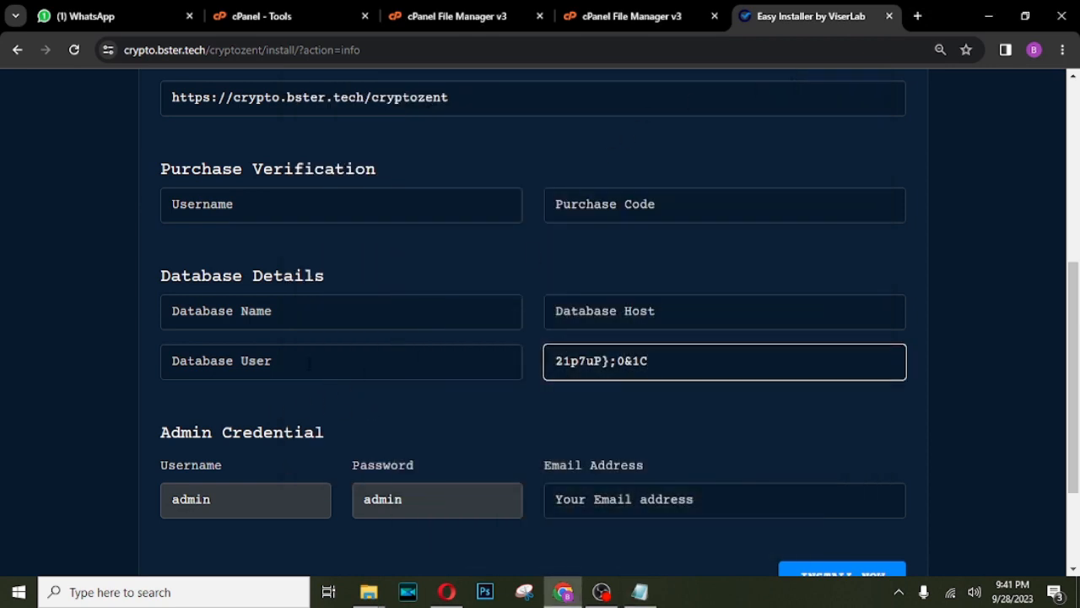
pyautogui.click(309, 361)
pyautogui.hotkey('ctrl', 'v')
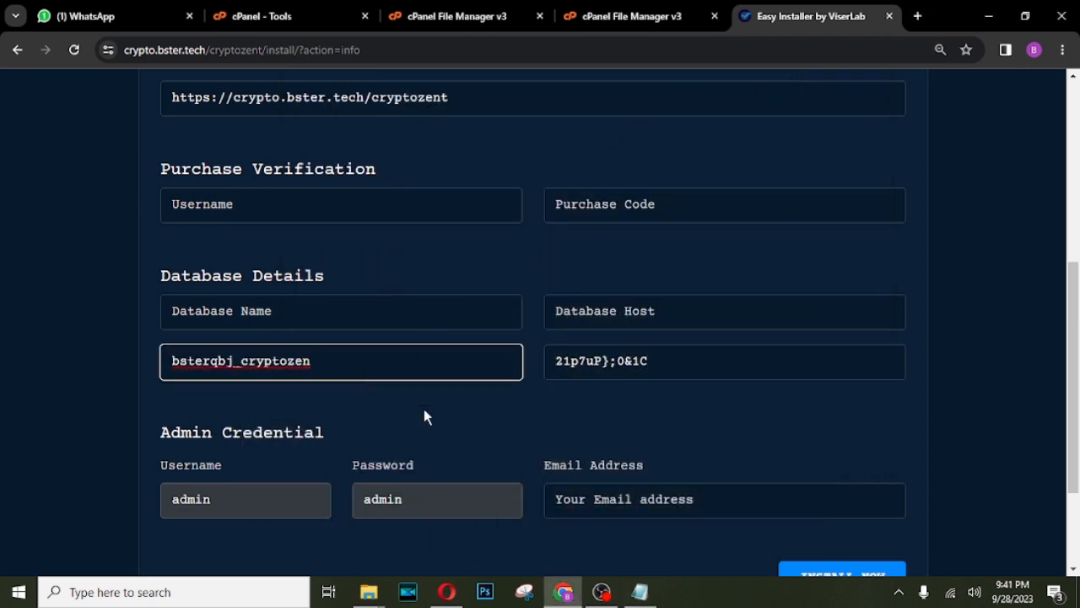
# Step: Paste the database name from the notes and set the database host to localhost
pyautogui.click(640, 591)
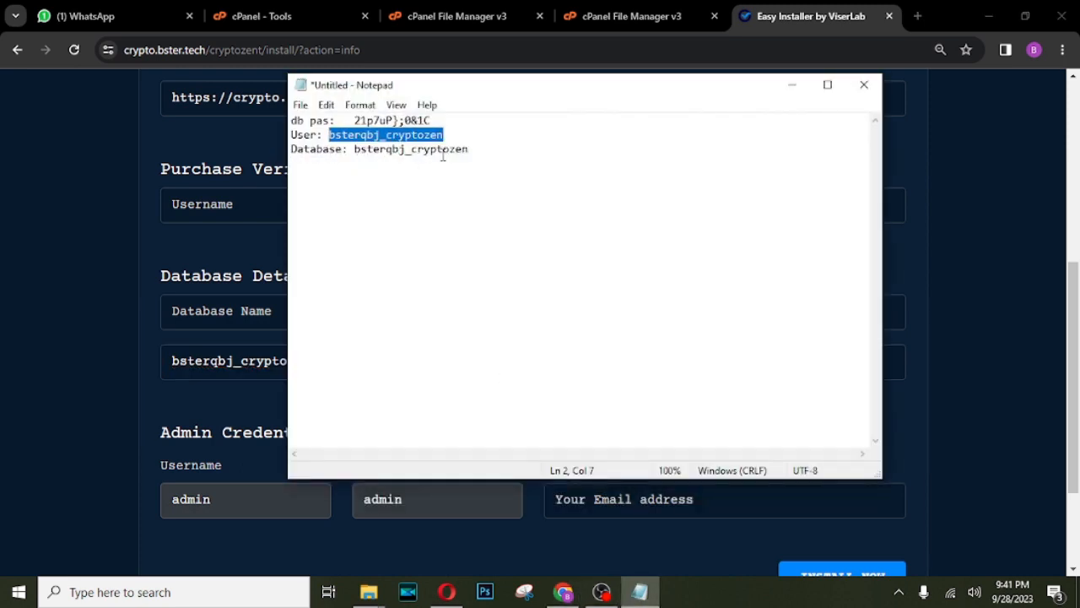
pyautogui.moveTo(469, 150); pyautogui.dragTo(355, 154)
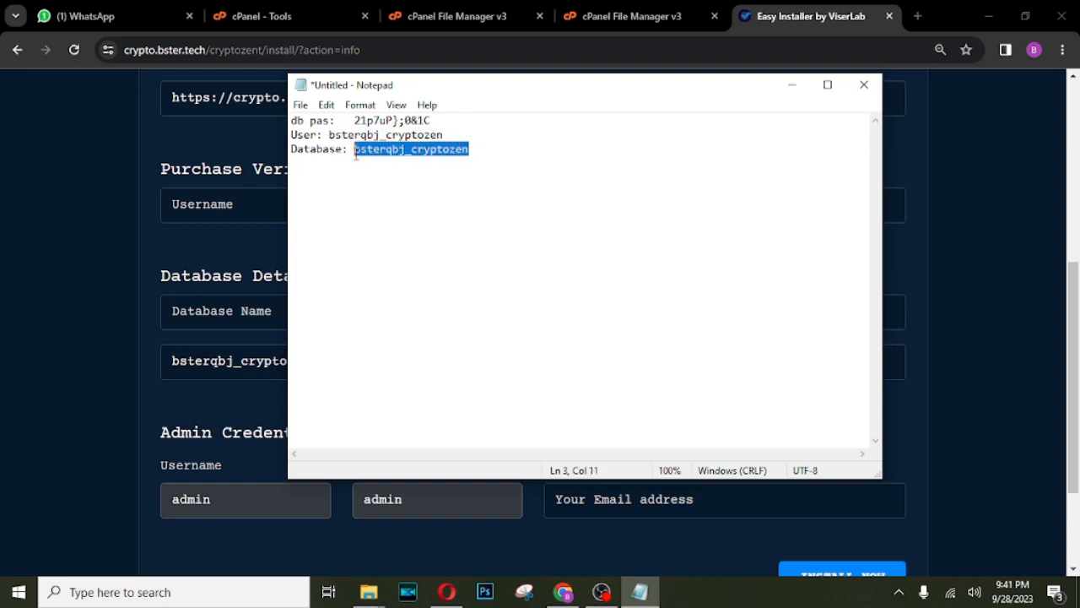
pyautogui.rightClick(375, 152)
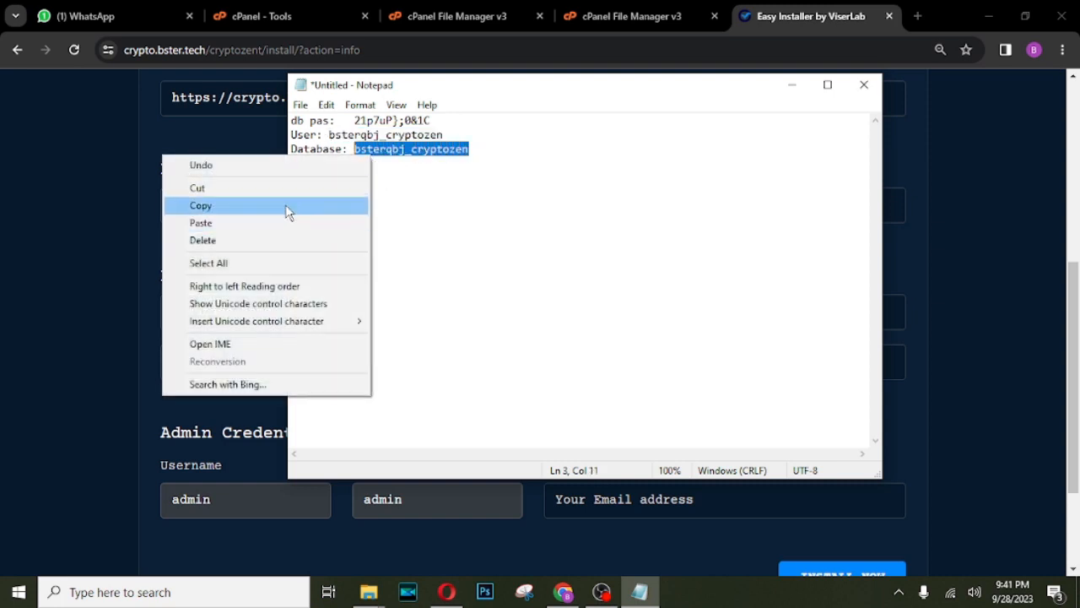
pyautogui.click(286, 205)
pyautogui.click(792, 85)
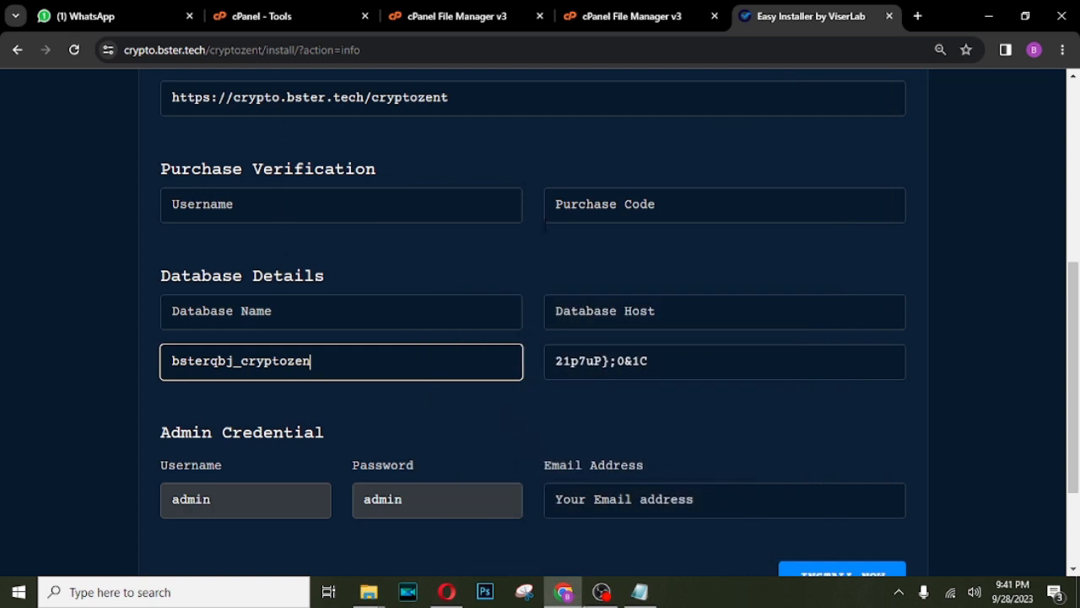
pyautogui.click(222, 312)
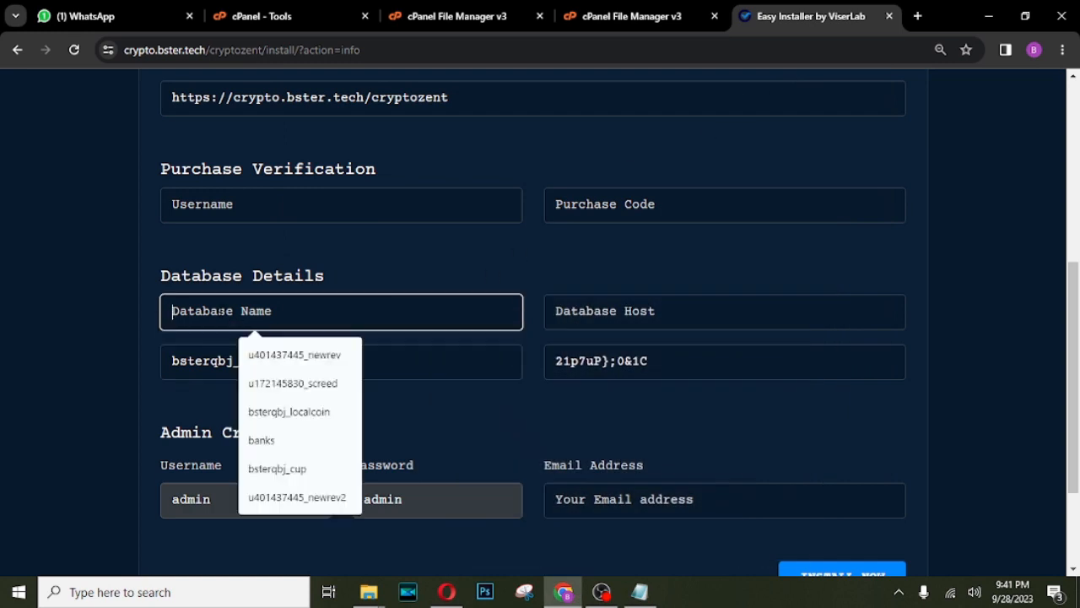
pyautogui.hotkey('ctrl', 'v')
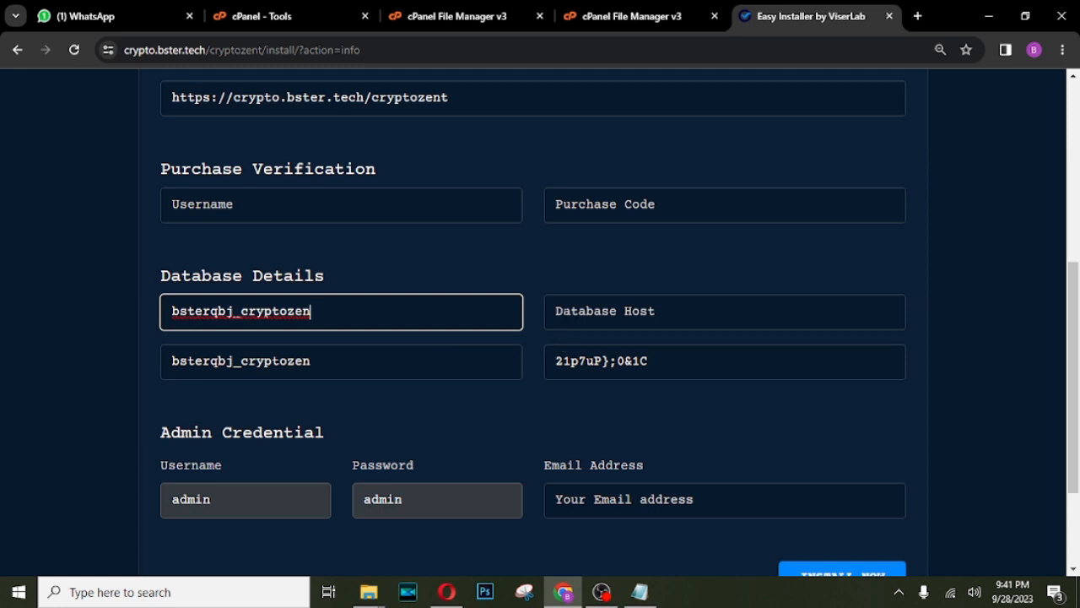
pyautogui.click(625, 317)
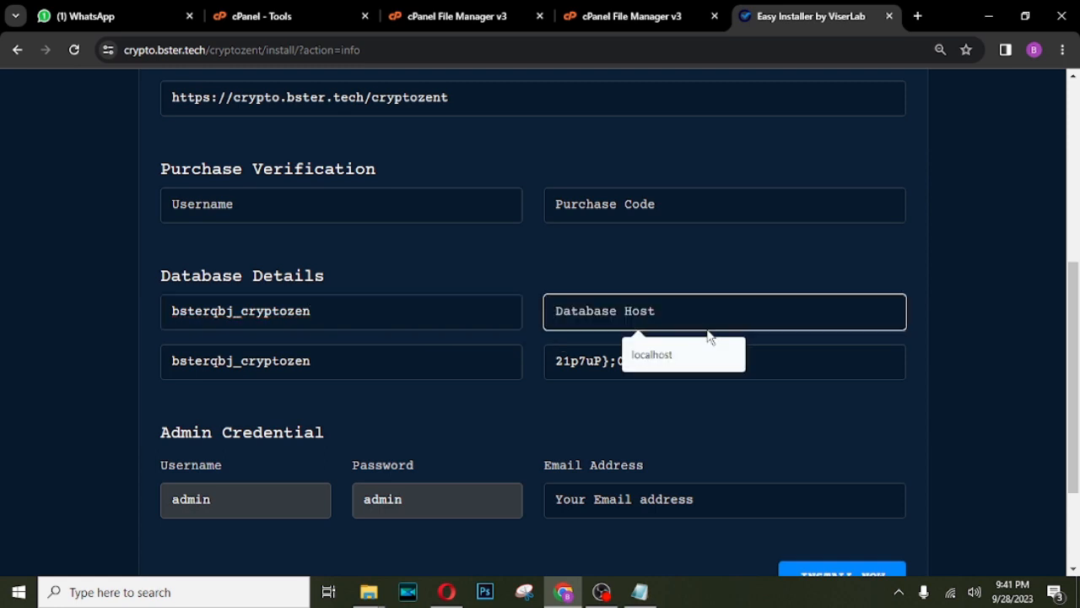
pyautogui.click(662, 365)
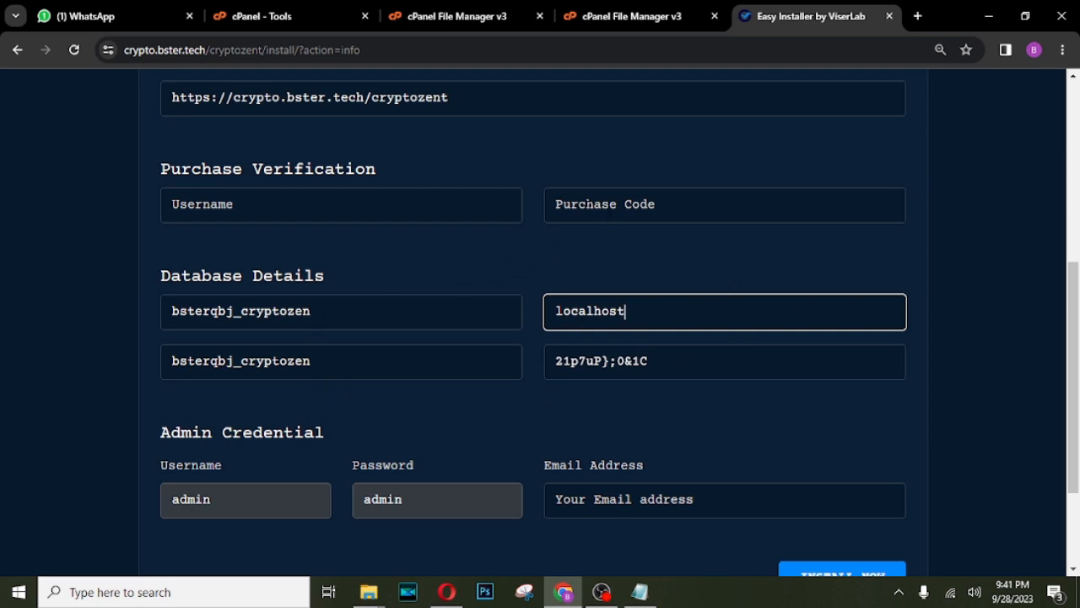
# Step: Enter the purchase code in the purchase verification field
pyautogui.click(576, 213)
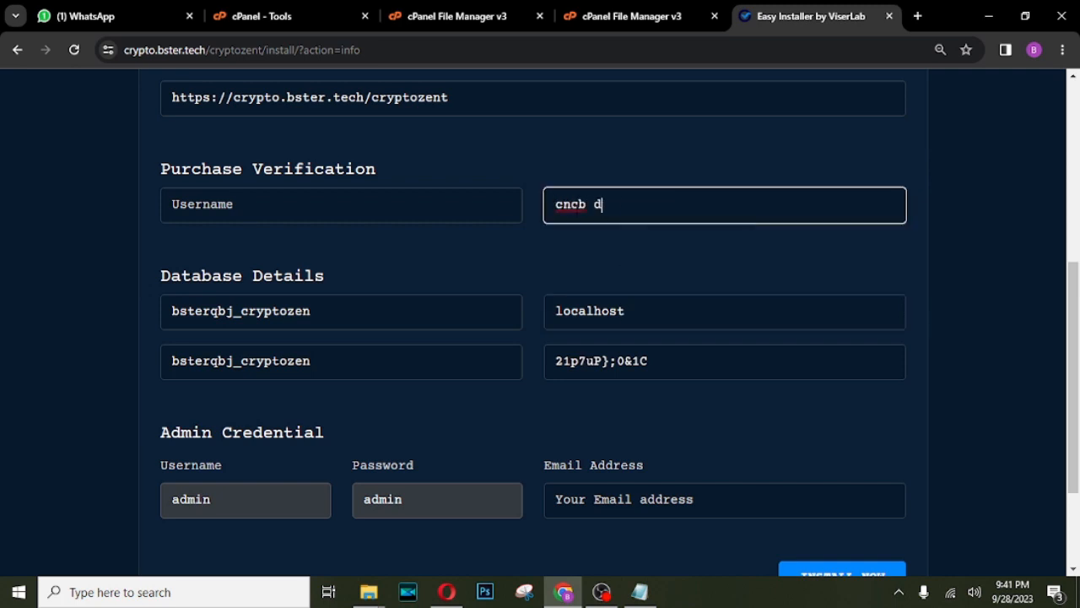
pyautogui.press('BackSpace')
pyautogui.press('BackSpace')
pyautogui.press('BackSpace')
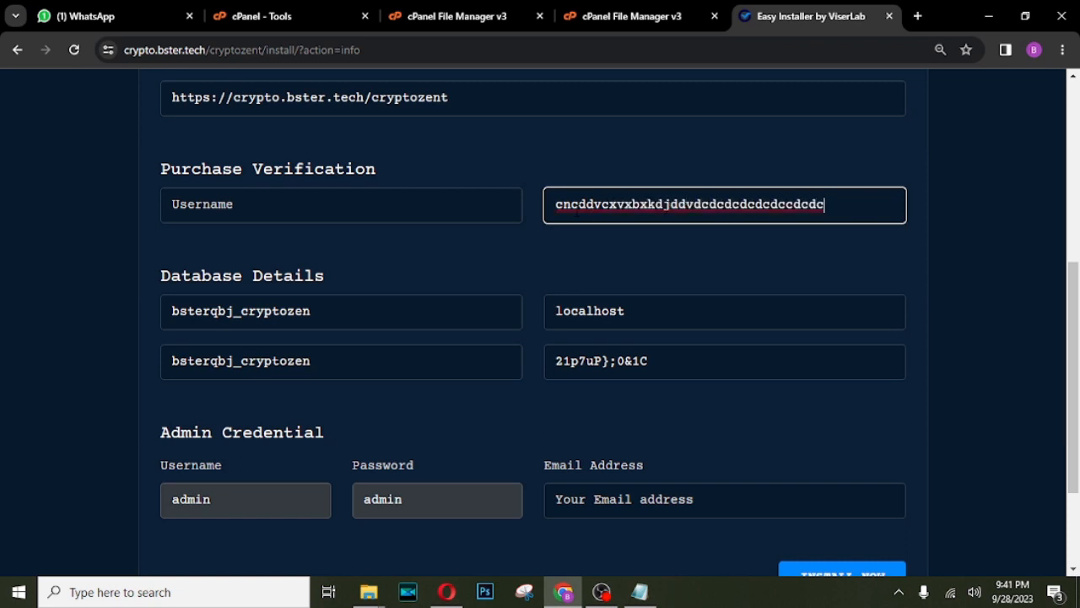
# Step: Copy the database name from the form into the purchase username field
pyautogui.moveTo(328, 311); pyautogui.dragTo(171, 311)
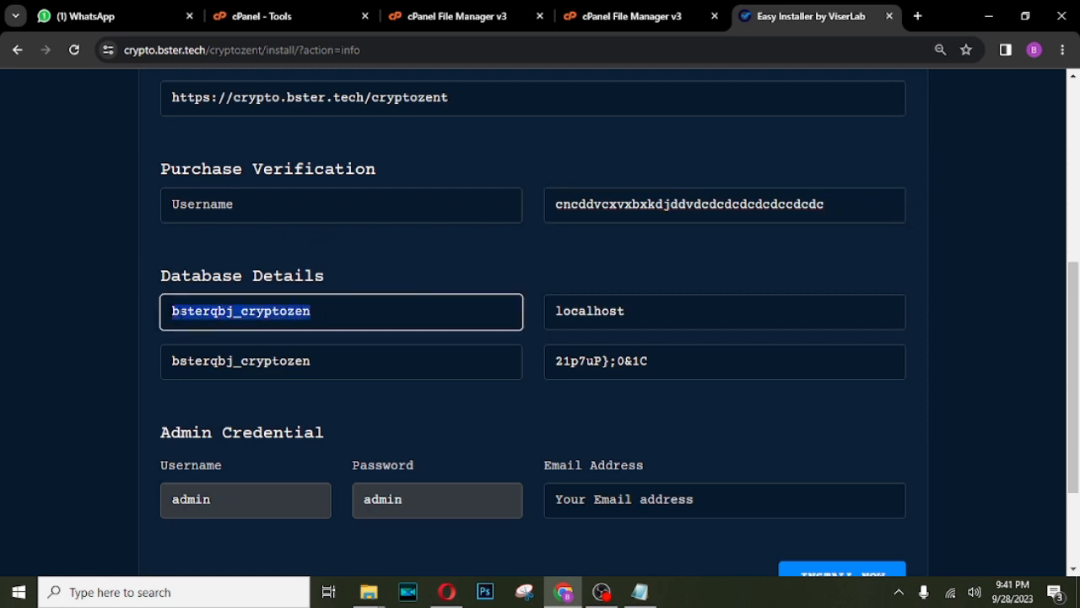
pyautogui.rightClick(176, 313)
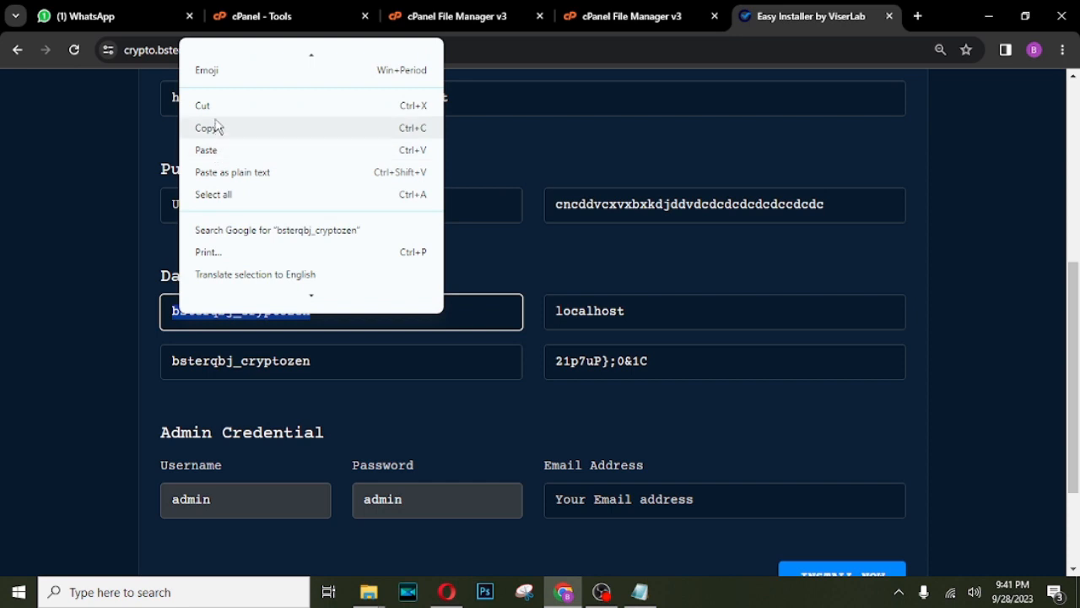
pyautogui.click(218, 134)
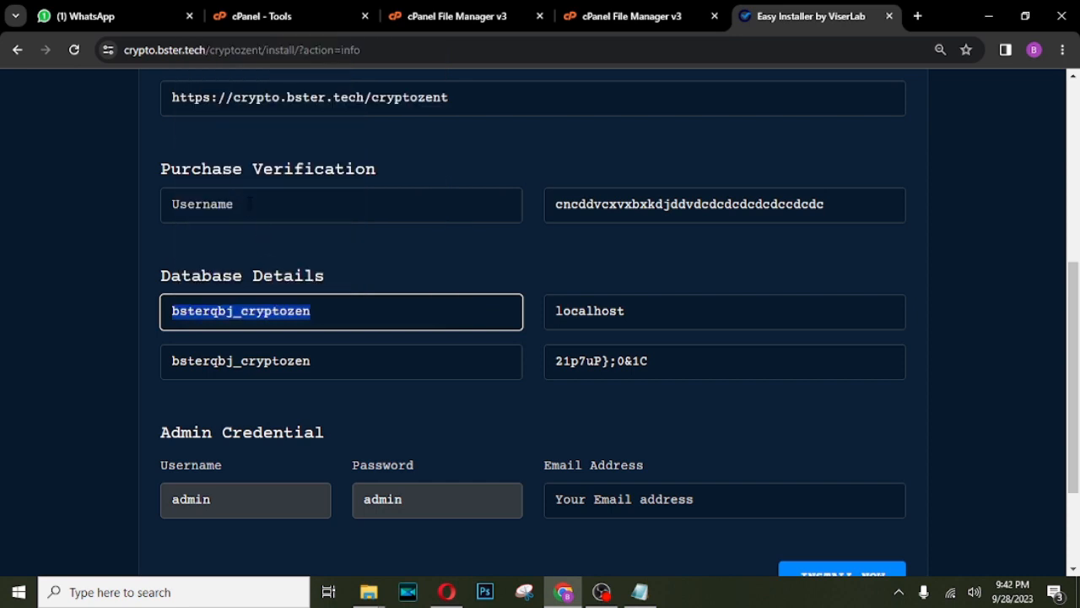
pyautogui.click(248, 205)
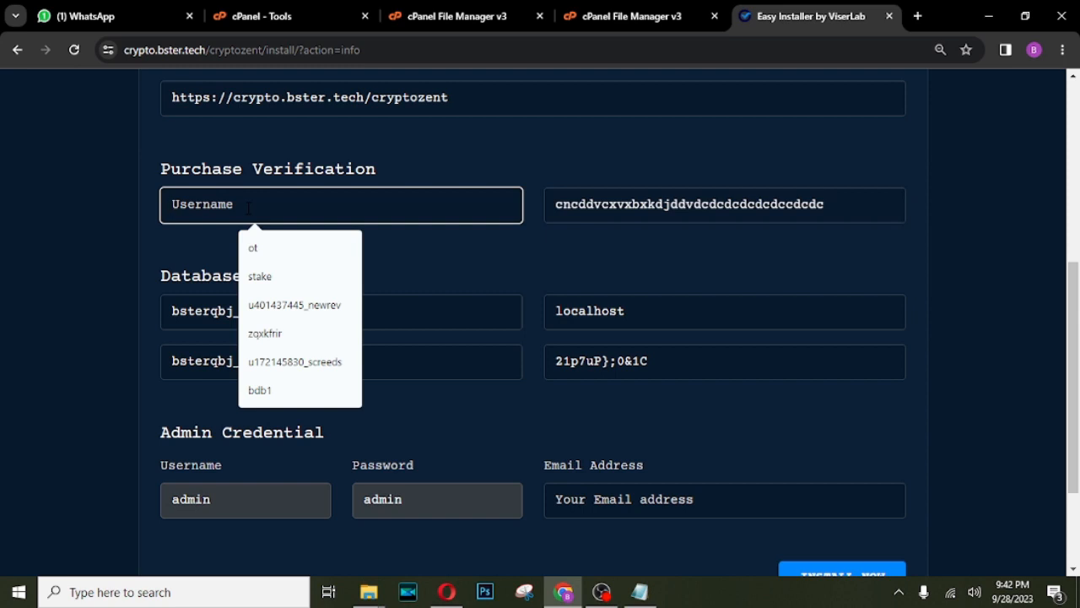
pyautogui.hotkey('ctrl', 'v')
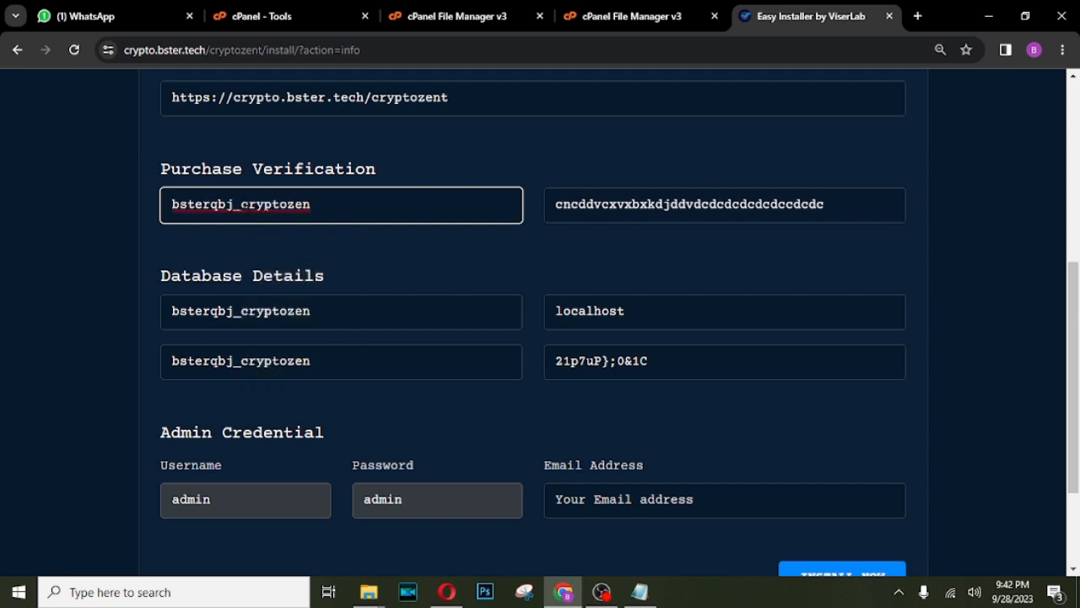
pyautogui.scroll(-2, 587, 396)
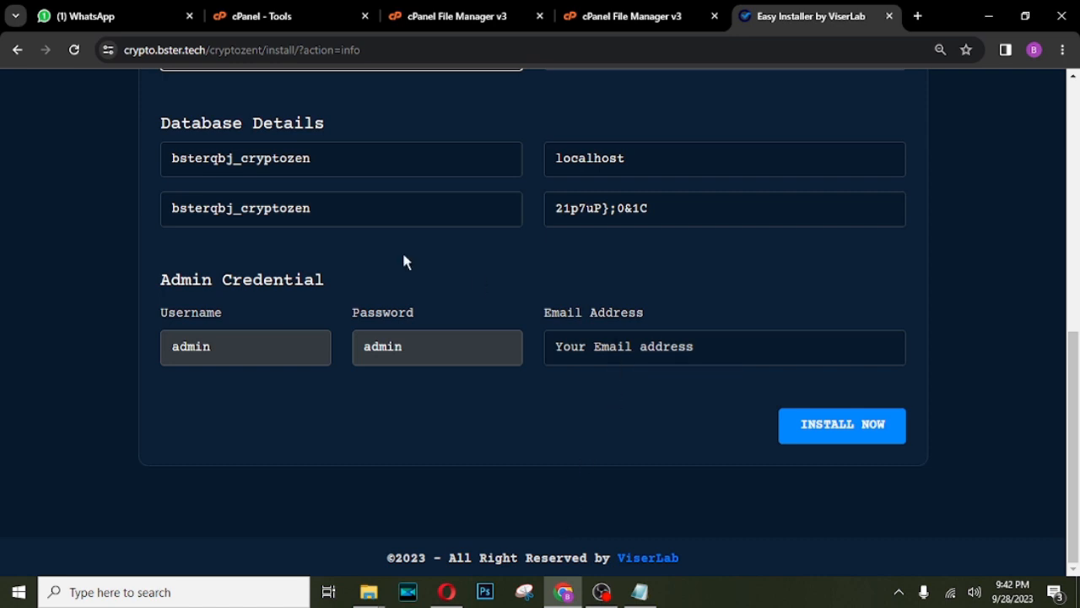
# Step: Open Email Accounts from the Email section of the cPanel Tools page
pyautogui.click(270, 26)
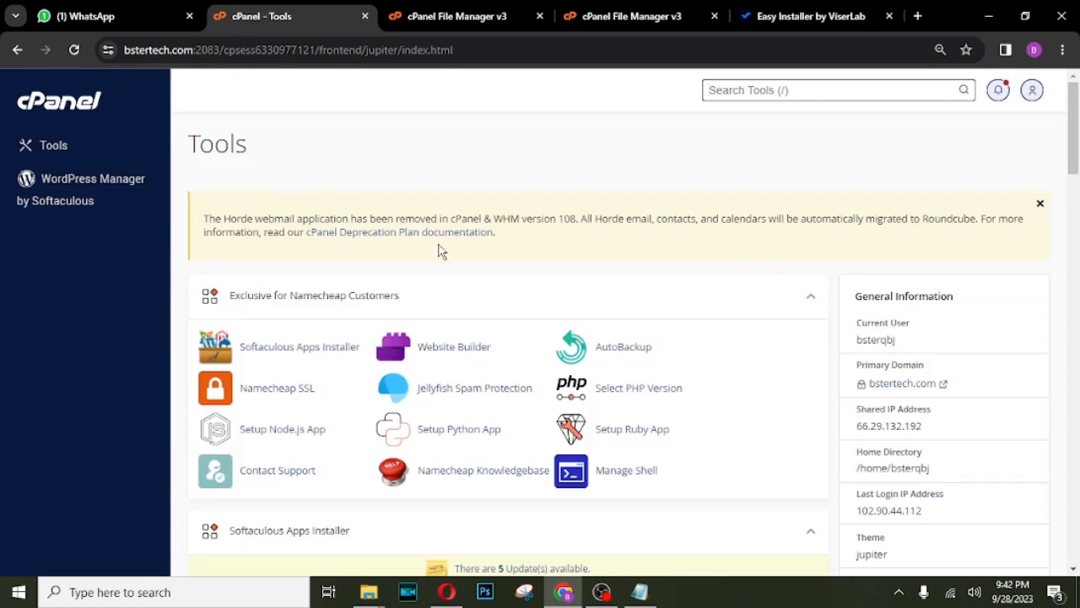
pyautogui.scroll(-5, 439, 250)
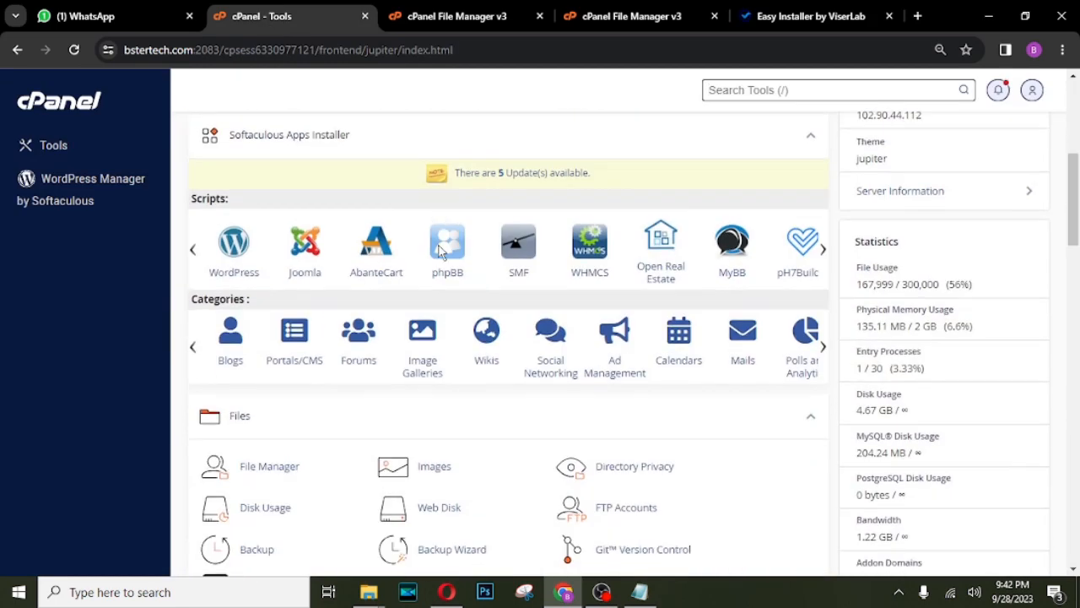
pyautogui.scroll(-3, 439, 282)
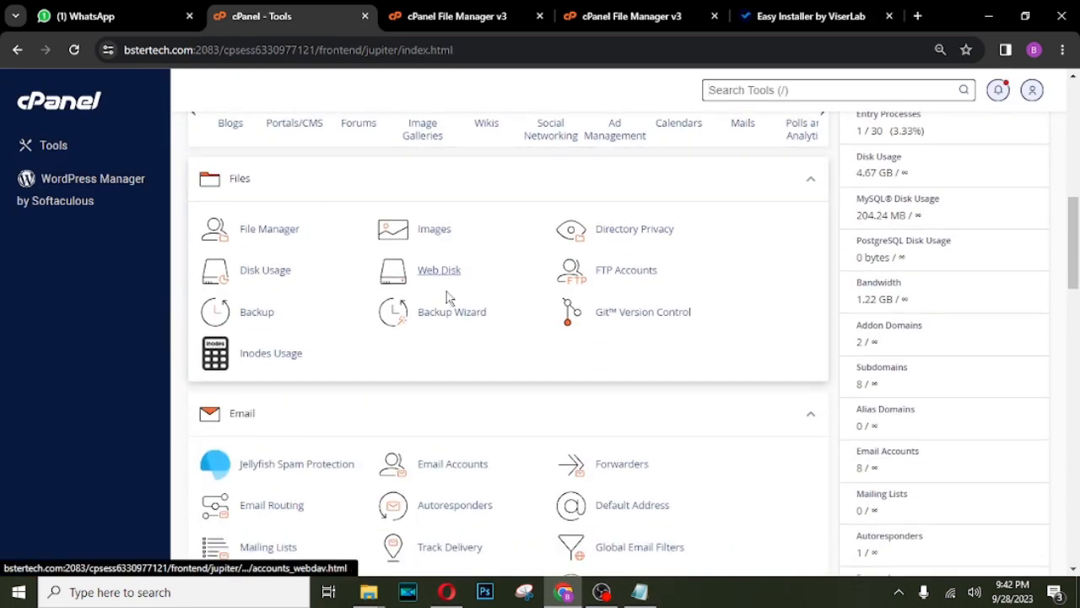
pyautogui.scroll(-2, 440, 286)
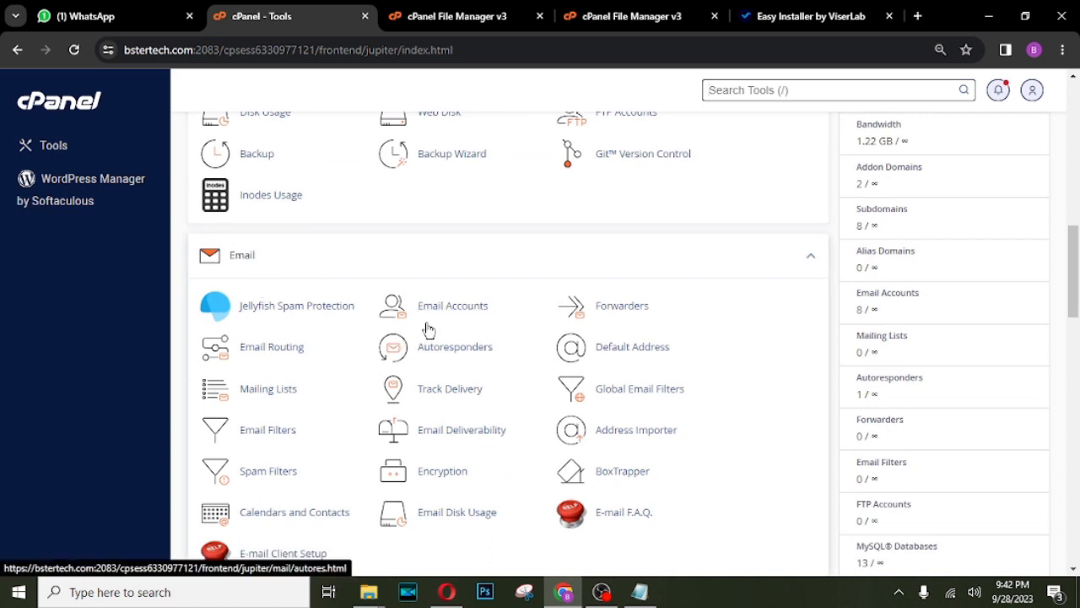
pyautogui.click(445, 318)
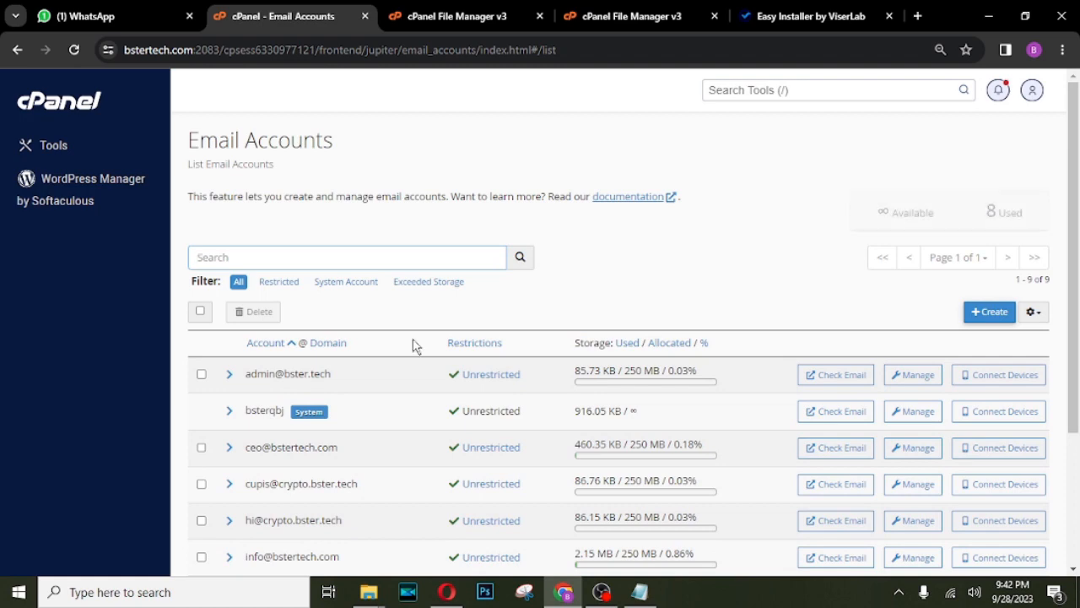
pyautogui.scroll(-3, 353, 430)
pyautogui.scroll(3, 353, 430)
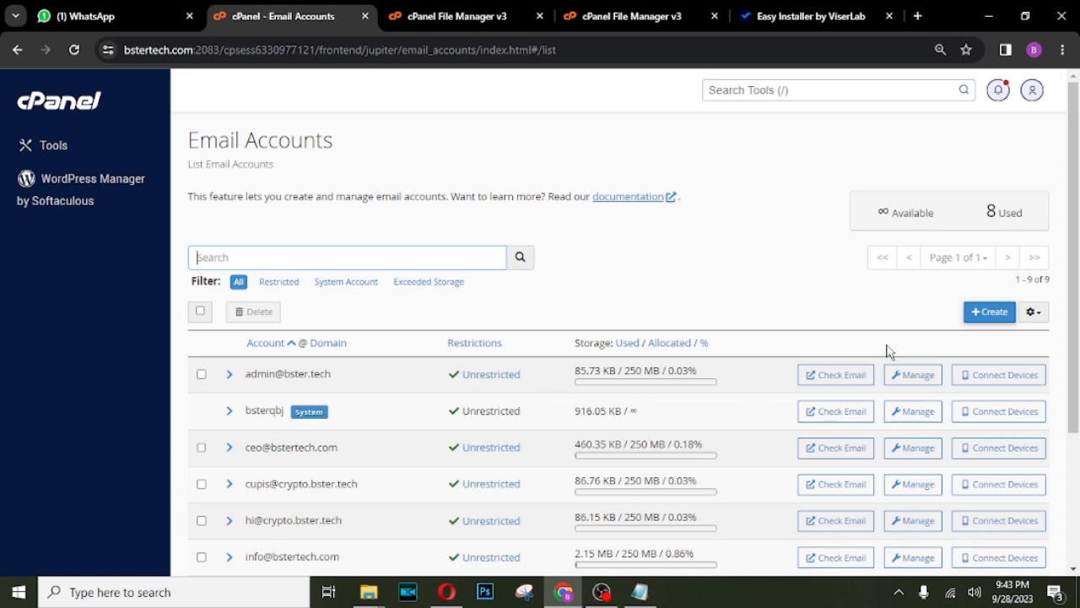
# Step: Start a new email account on crypto.bster.tech with username support
pyautogui.click(986, 313)
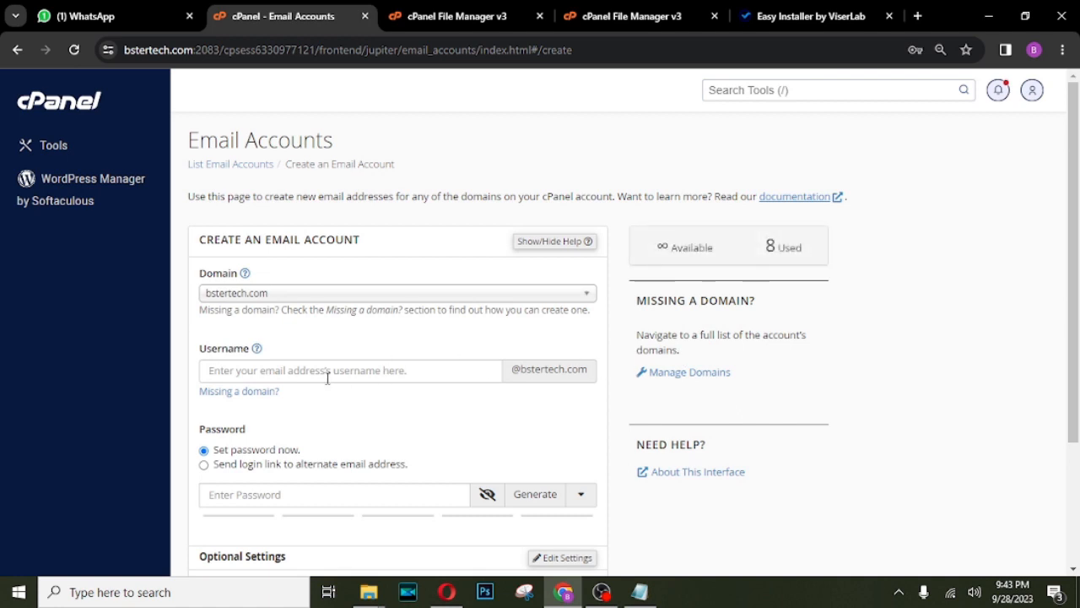
pyautogui.click(590, 298)
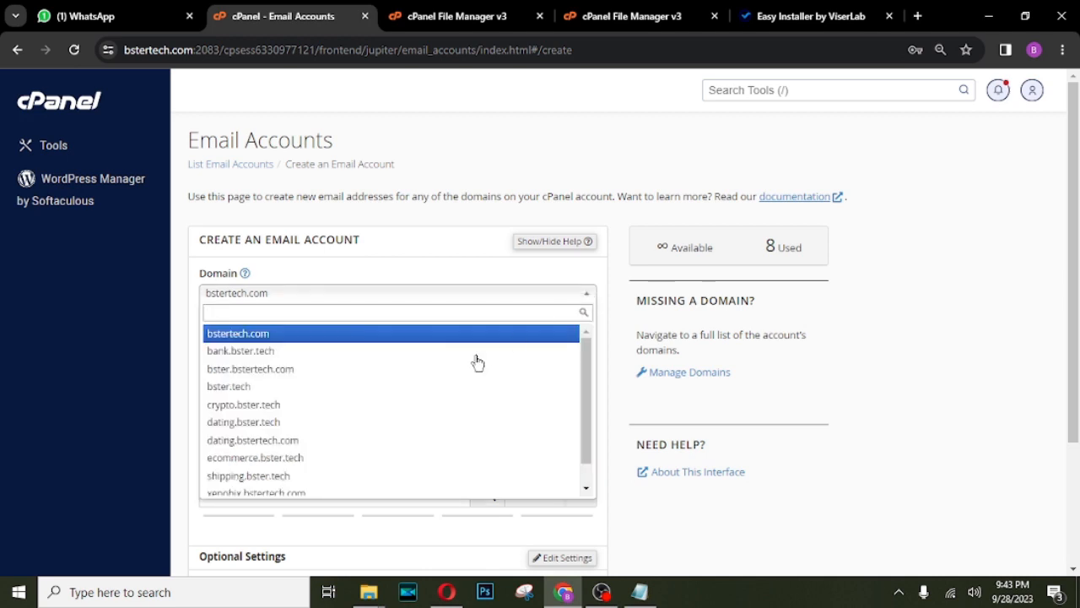
pyautogui.click(276, 408)
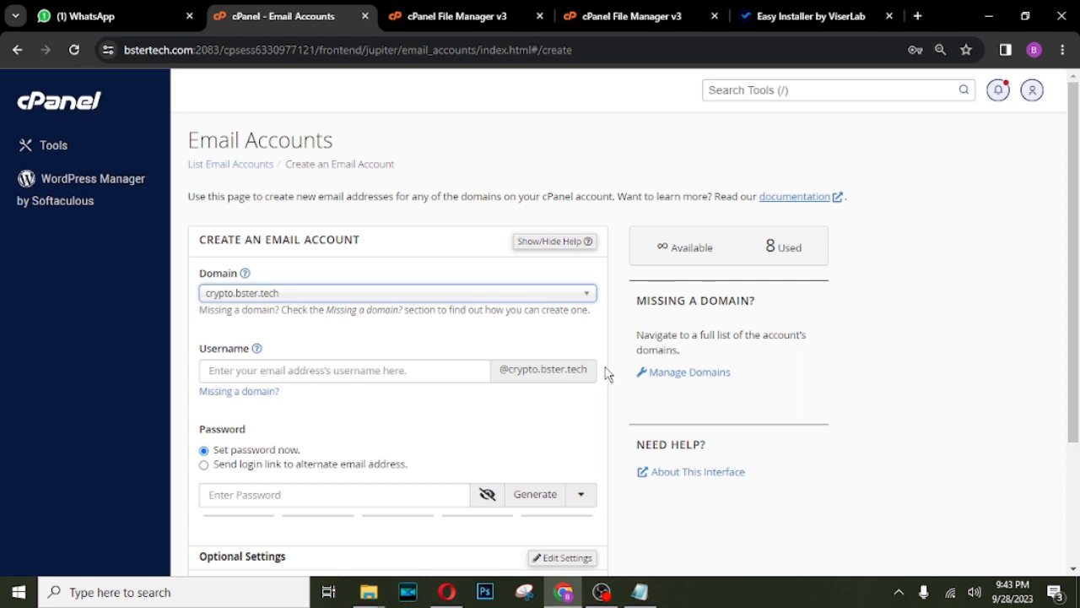
pyautogui.click(389, 372)
pyautogui.write('support')
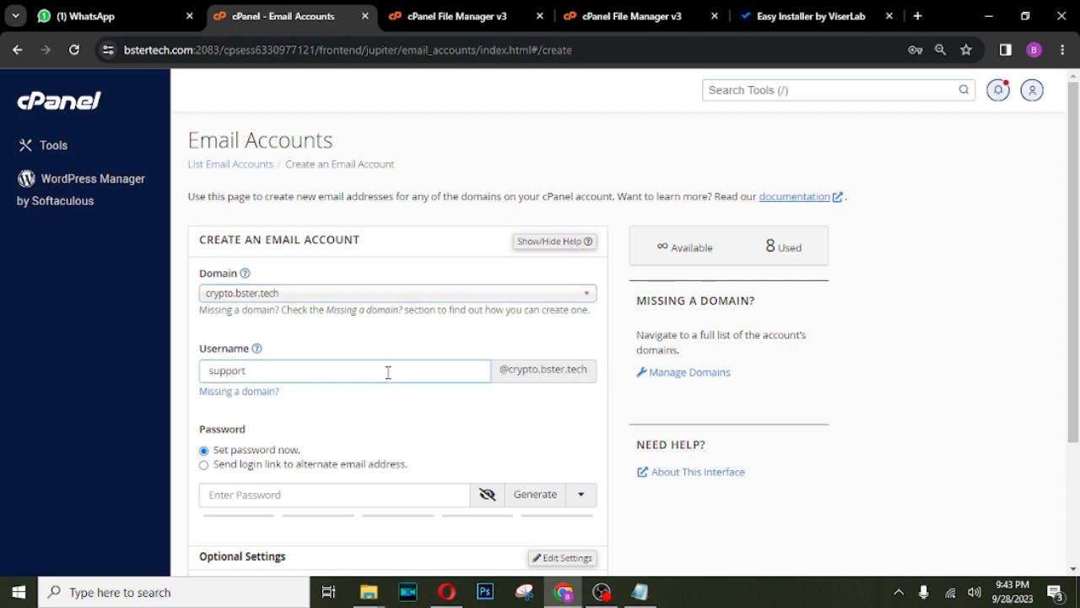
# Step: Generate a strong password for the mailbox and copy it
pyautogui.scroll(-2, 355, 418)
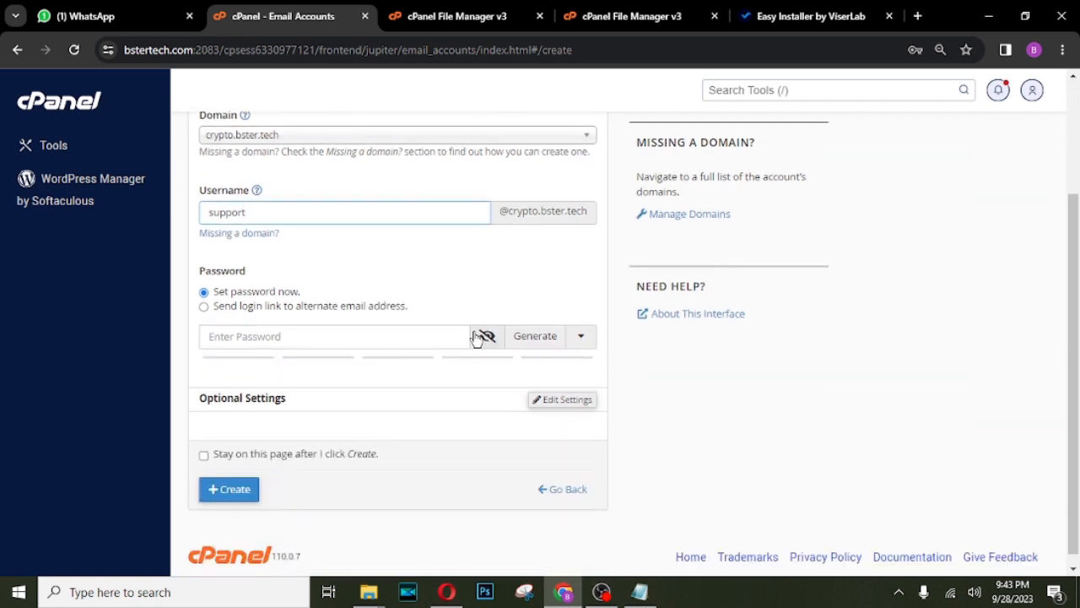
pyautogui.click(534, 341)
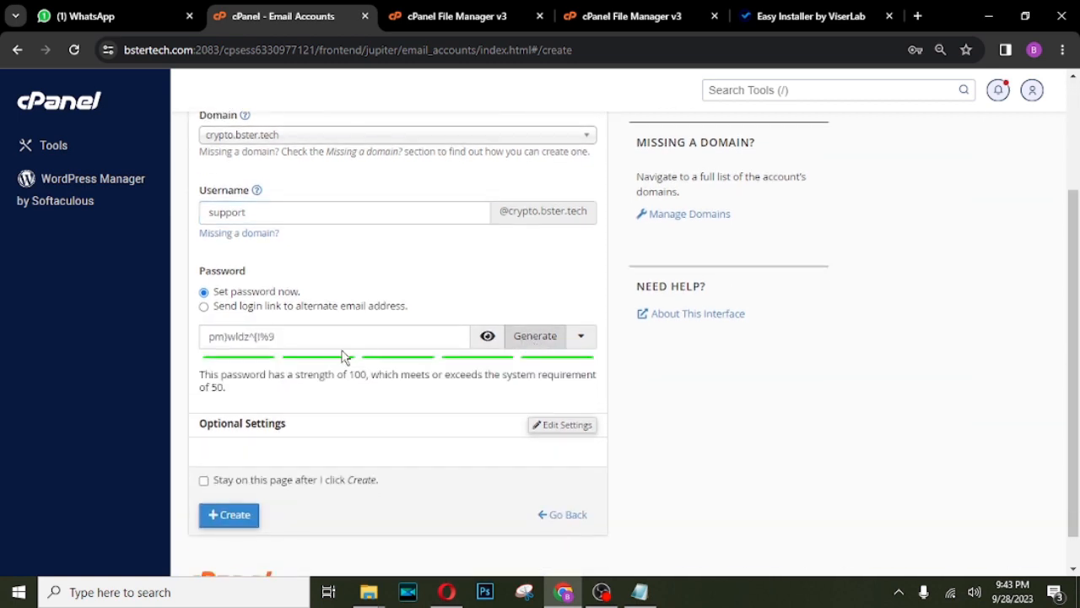
pyautogui.moveTo(304, 336); pyautogui.dragTo(199, 342)
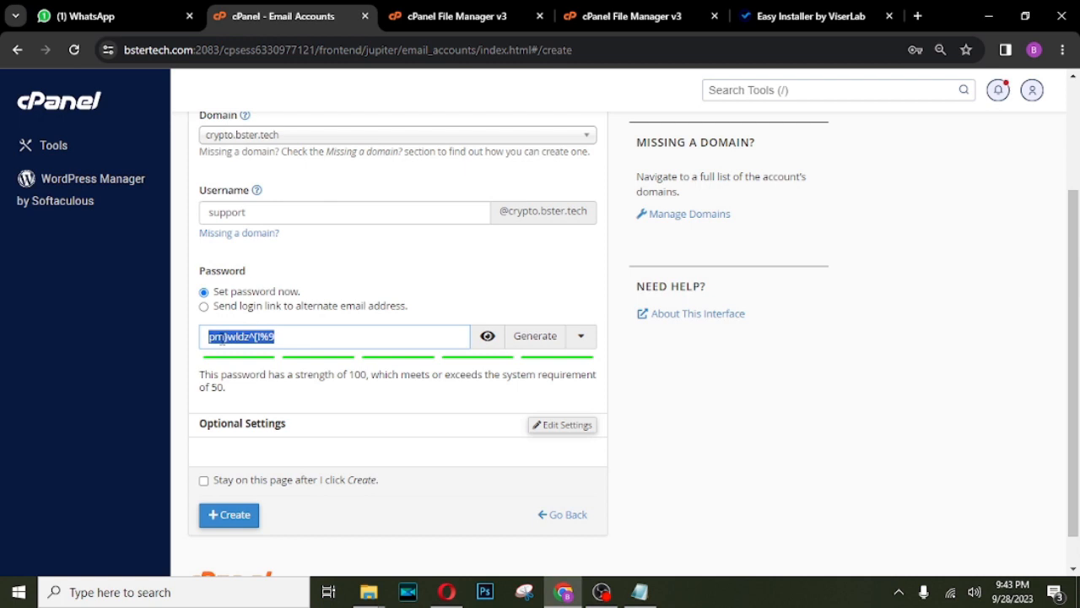
pyautogui.rightClick(218, 338)
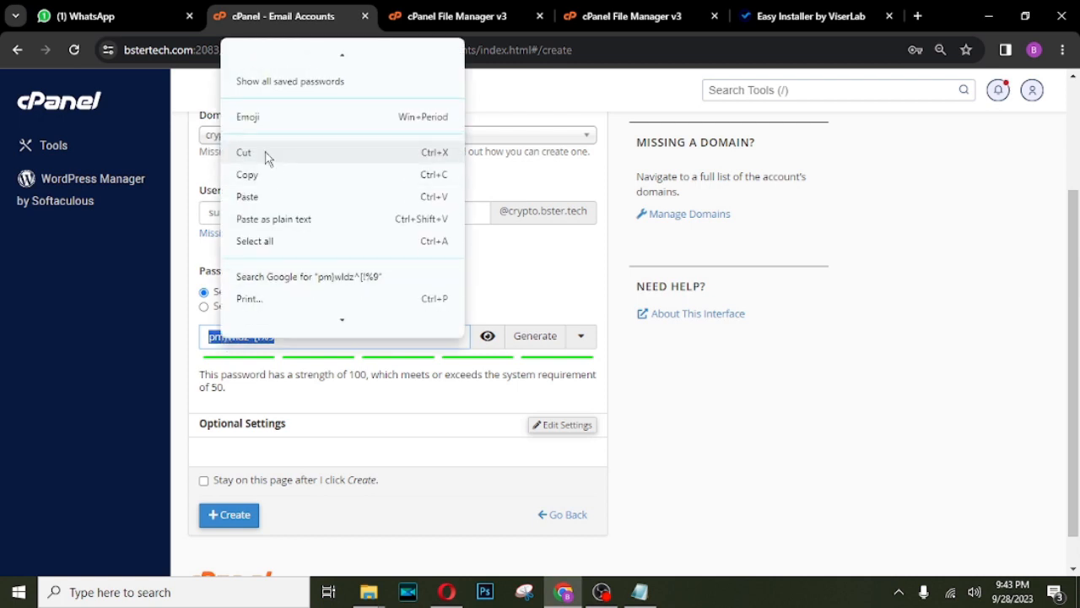
pyautogui.click(273, 177)
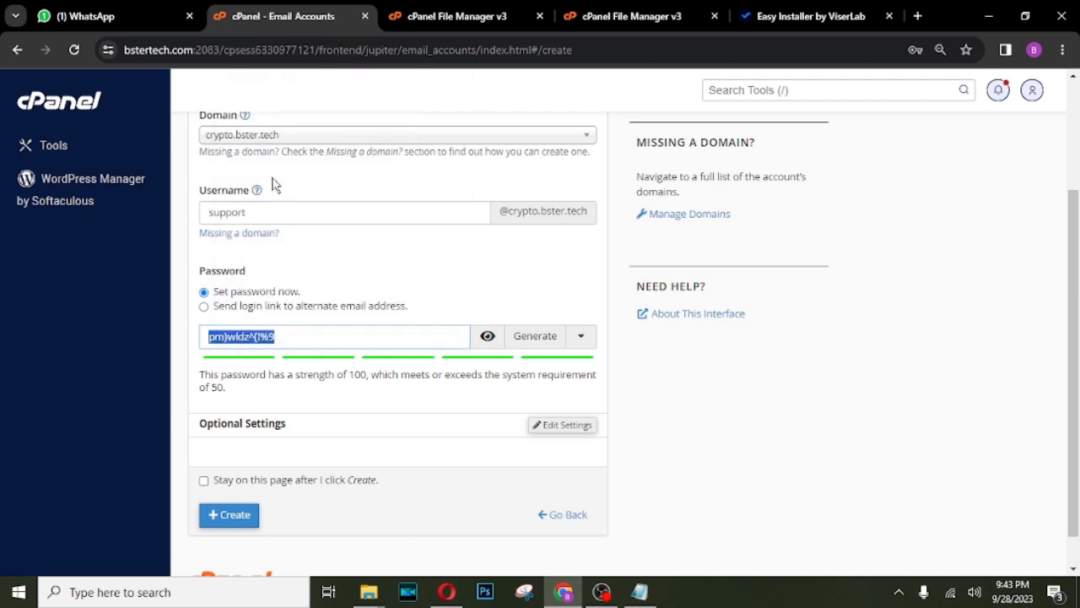
pyautogui.scroll(-1, 279, 410)
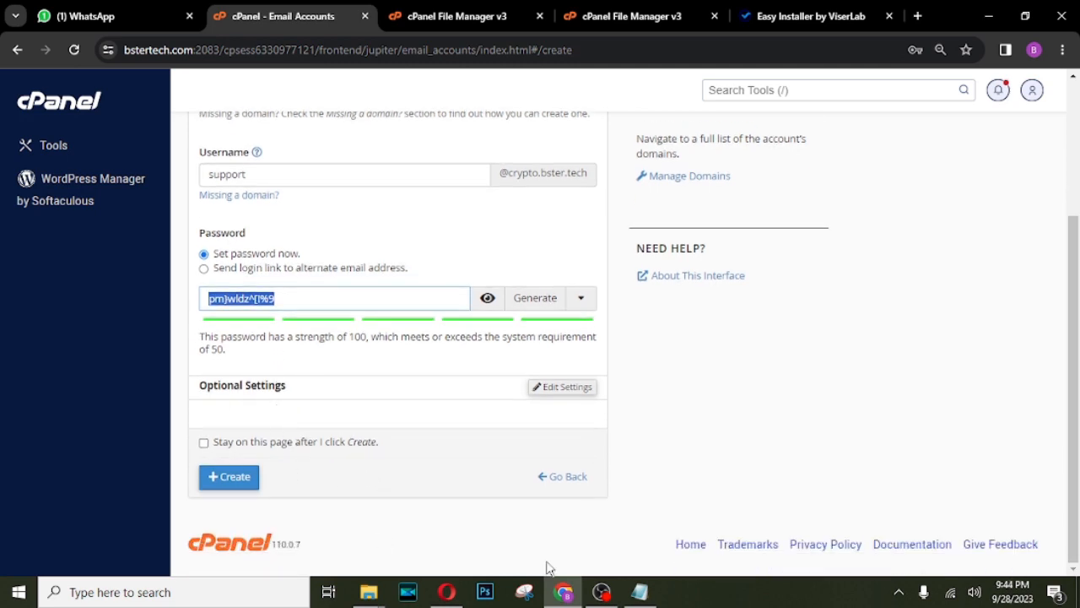
# Step: Add a 'webmail' entry with a 'pas:' line holding the pasted mailbox password
pyautogui.click(642, 594)
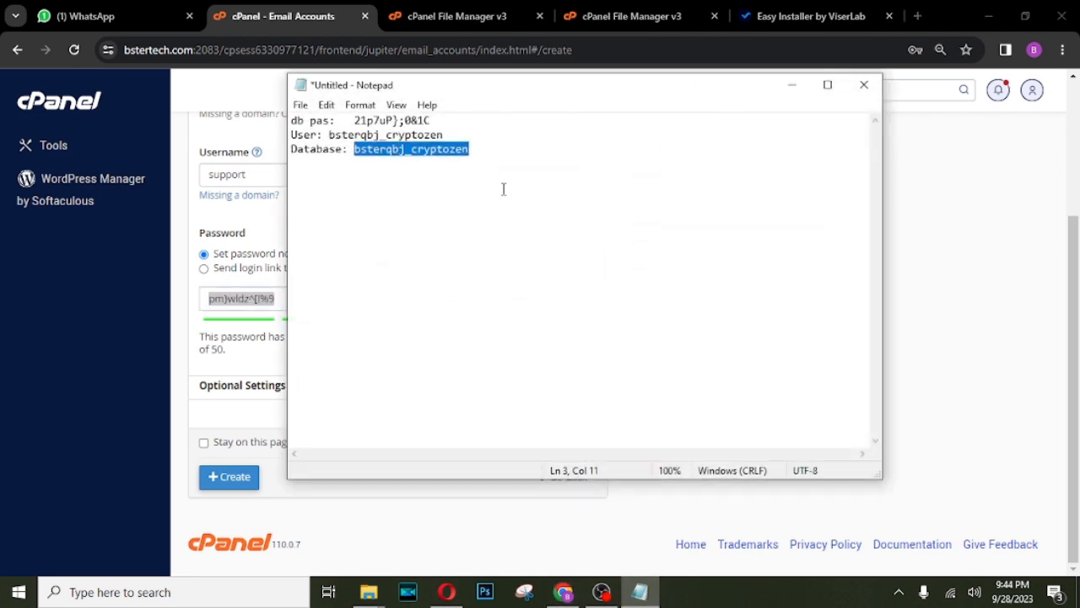
pyautogui.click(494, 158)
pyautogui.press('Return')
pyautogui.press('Return')
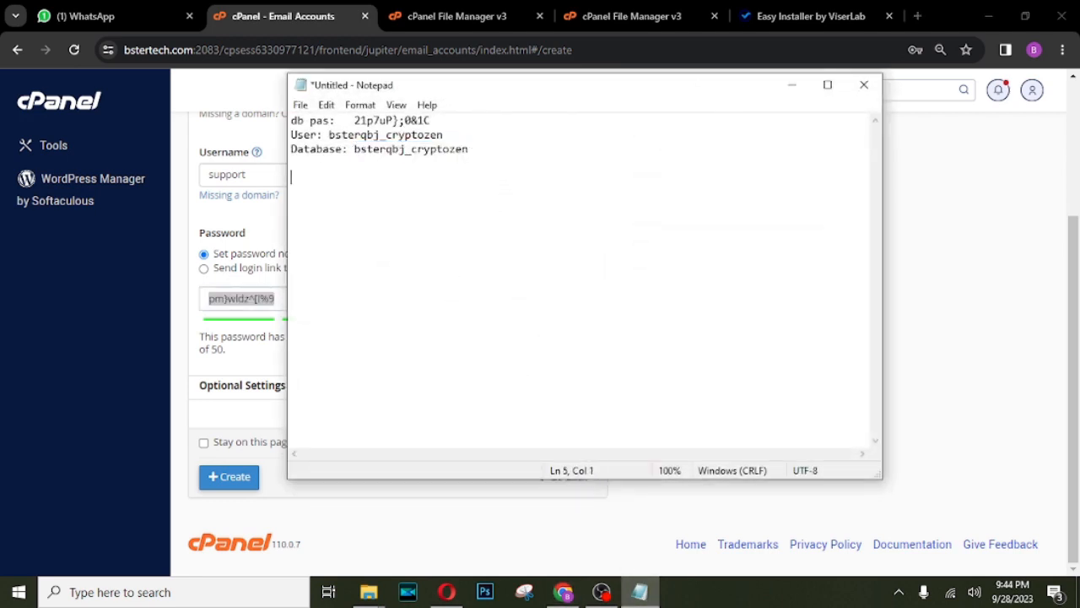
pyautogui.write('webmail')
pyautogui.write('pas')
pyautogui.write(':')
pyautogui.hotkey('ctrl', 'v')
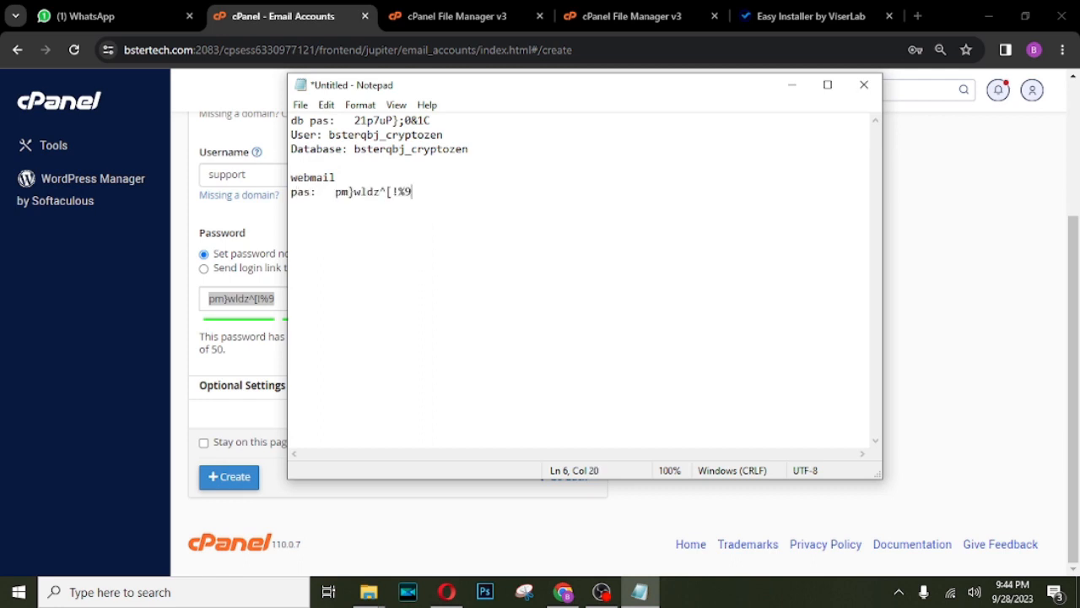
# Step: Create the support mailbox on crypto.bster.tech
pyautogui.click(792, 85)
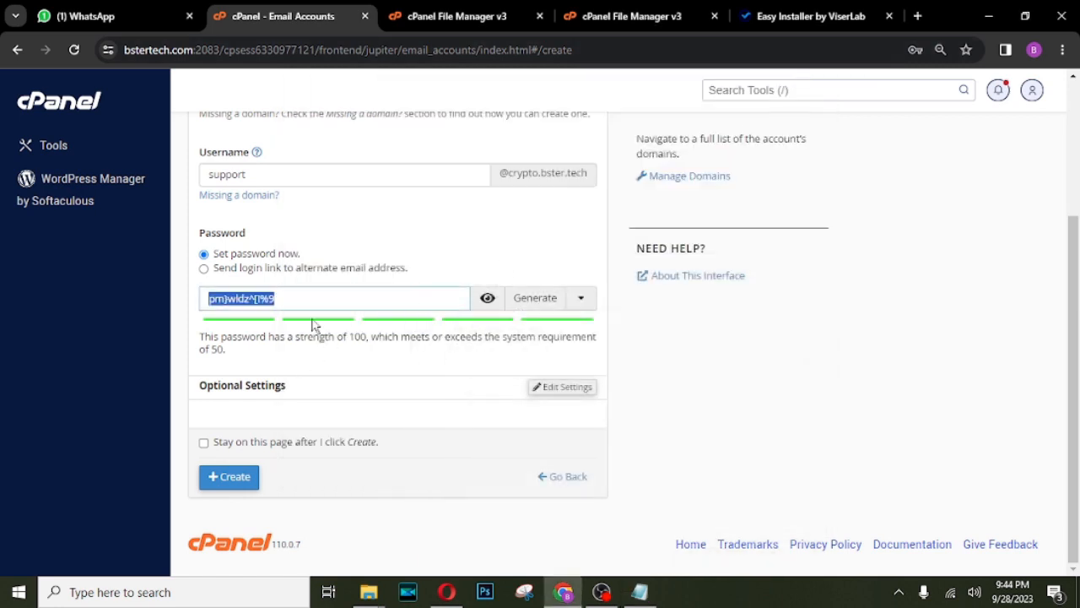
pyautogui.scroll(2, 312, 325)
pyautogui.scroll(-2, 411, 368)
pyautogui.click(244, 482)
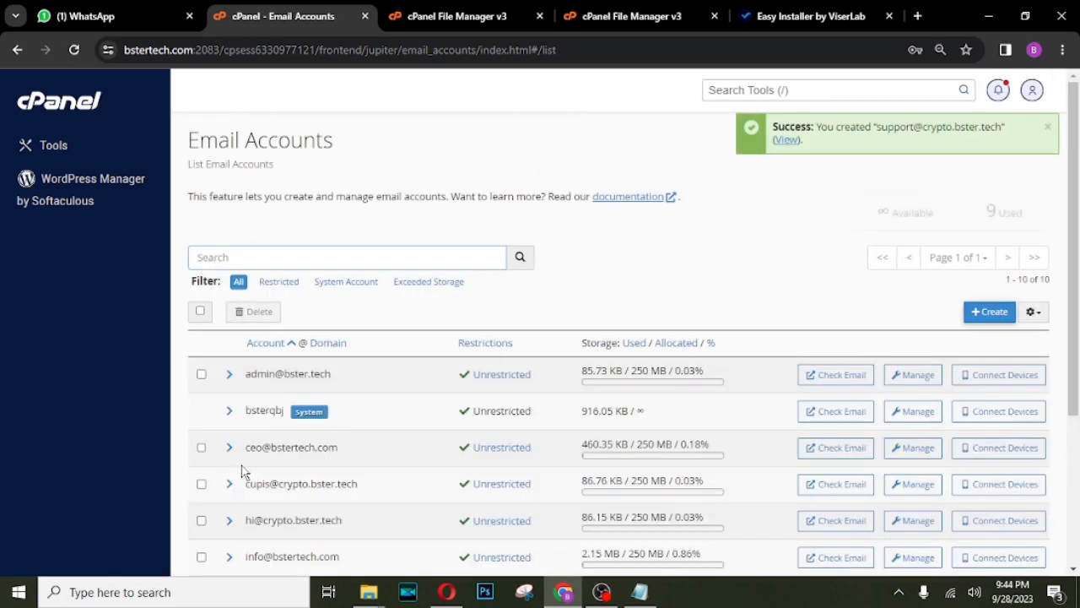
# Step: Copy the new mailbox address into the notes on an 'email:' line, then return to cPanel Tools
pyautogui.scroll(-3, 282, 437)
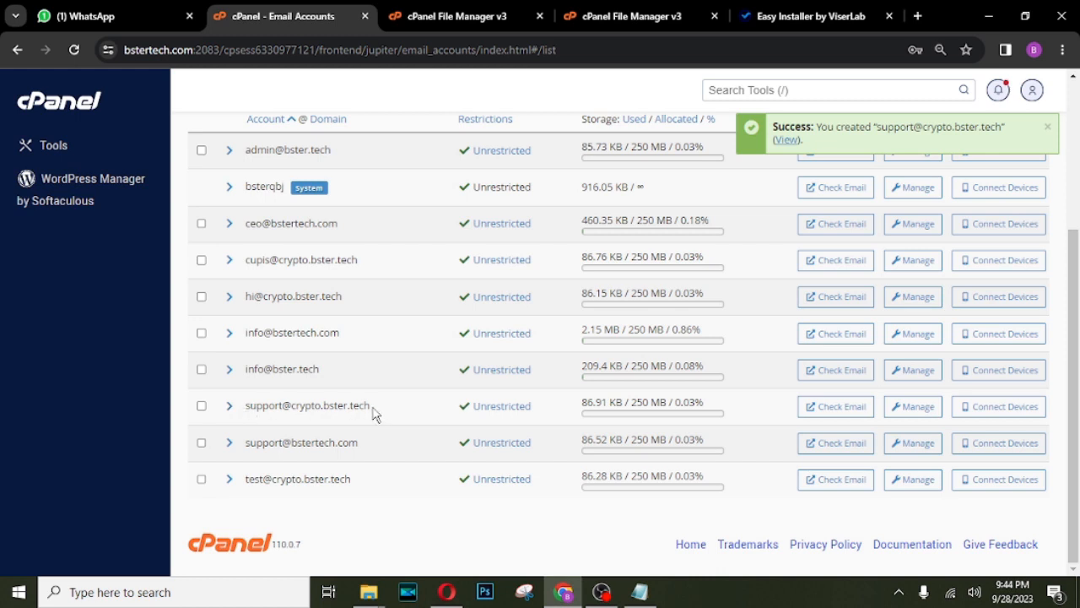
pyautogui.moveTo(377, 409); pyautogui.dragTo(244, 406)
pyautogui.rightClick(267, 408)
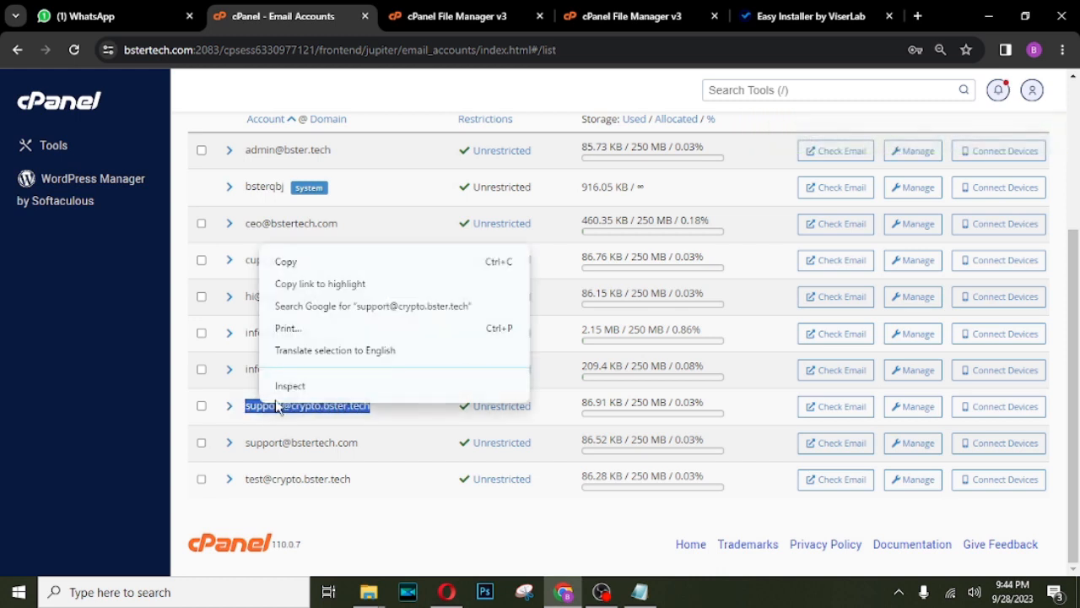
pyautogui.click(305, 266)
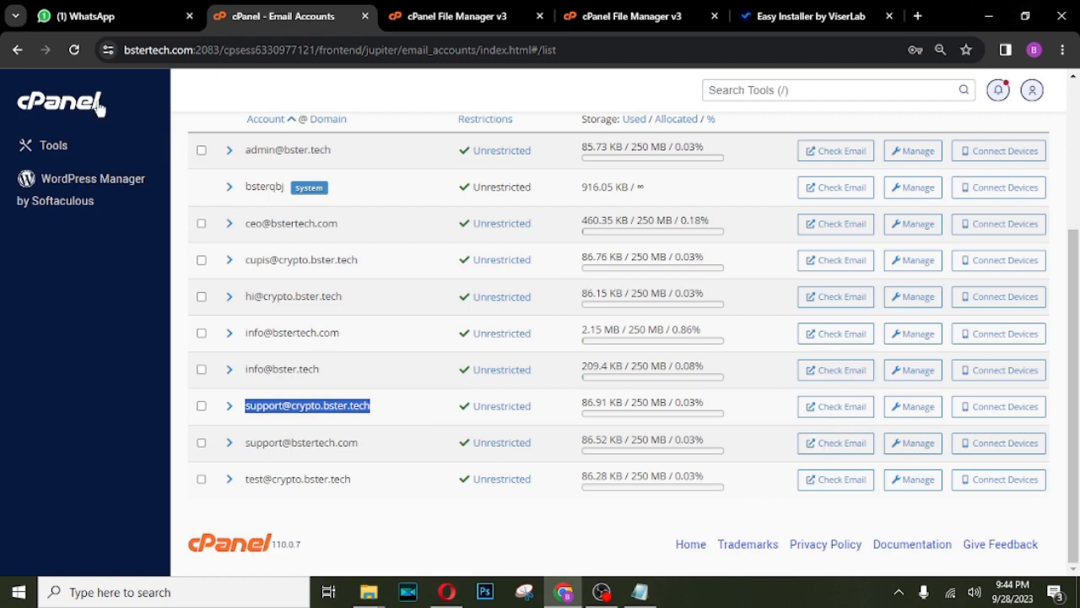
pyautogui.click(640, 591)
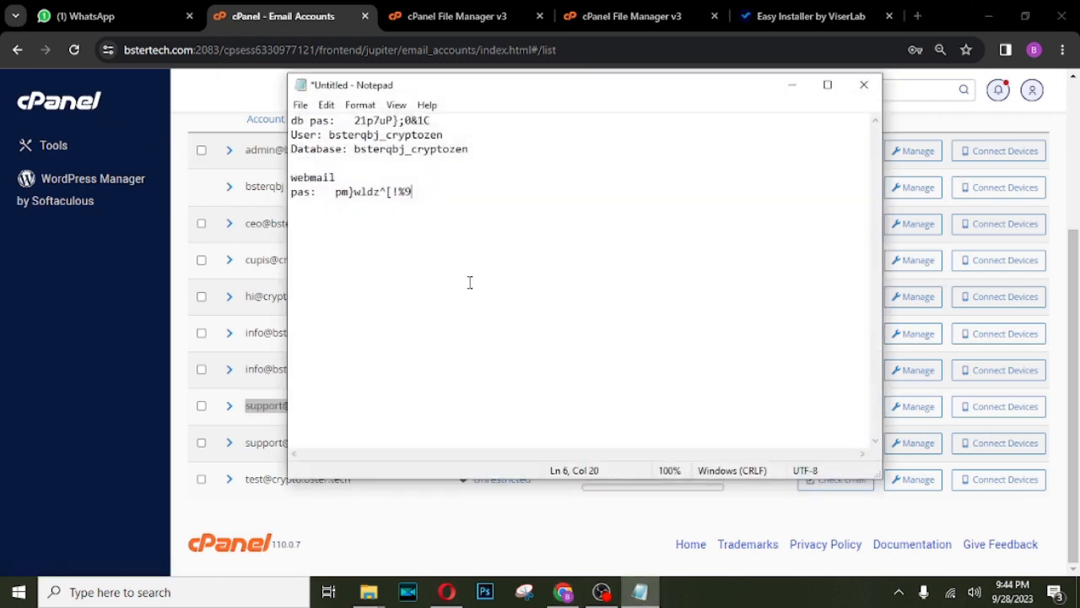
pyautogui.press('Return')
pyautogui.write('email:')
pyautogui.hotkey('ctrl', 'v')
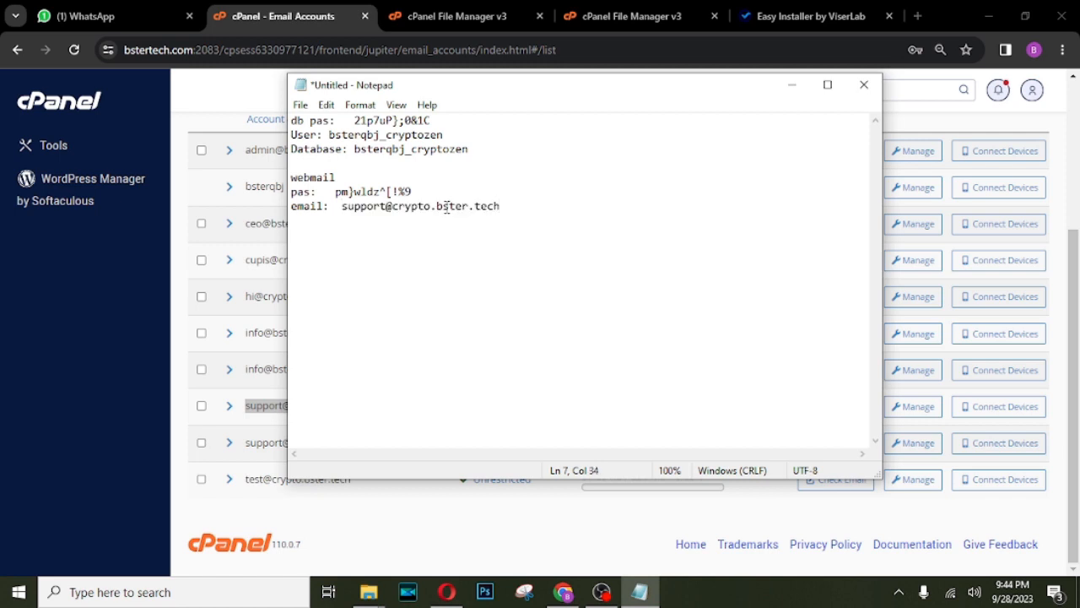
pyautogui.click(792, 84)
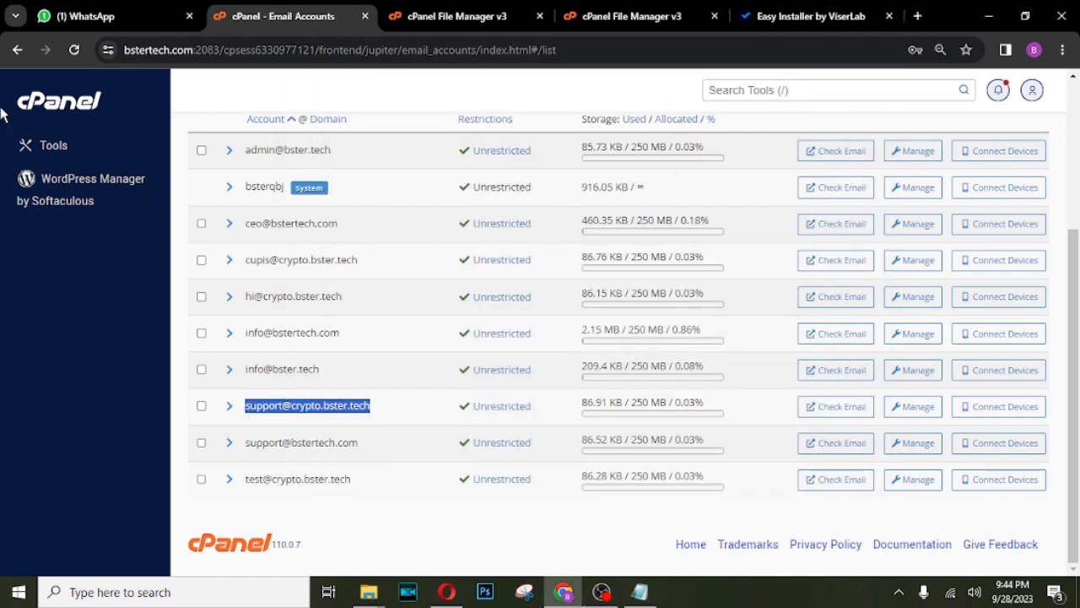
pyautogui.click(38, 110)
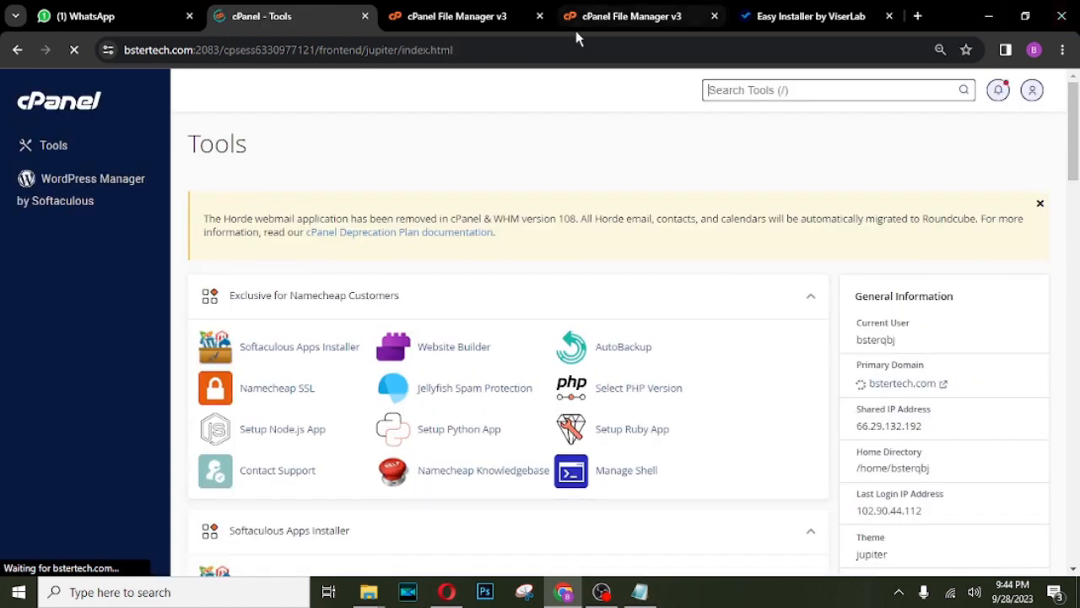
# Step: Copy the saved support e-mail address from the notes
pyautogui.click(829, 18)
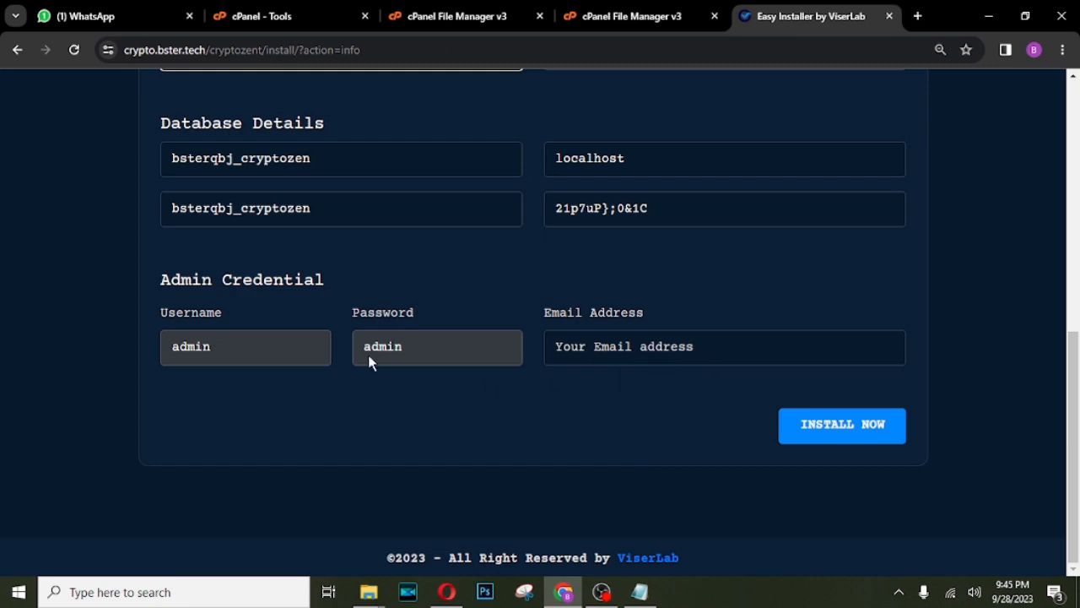
pyautogui.scroll(2, 743, 283)
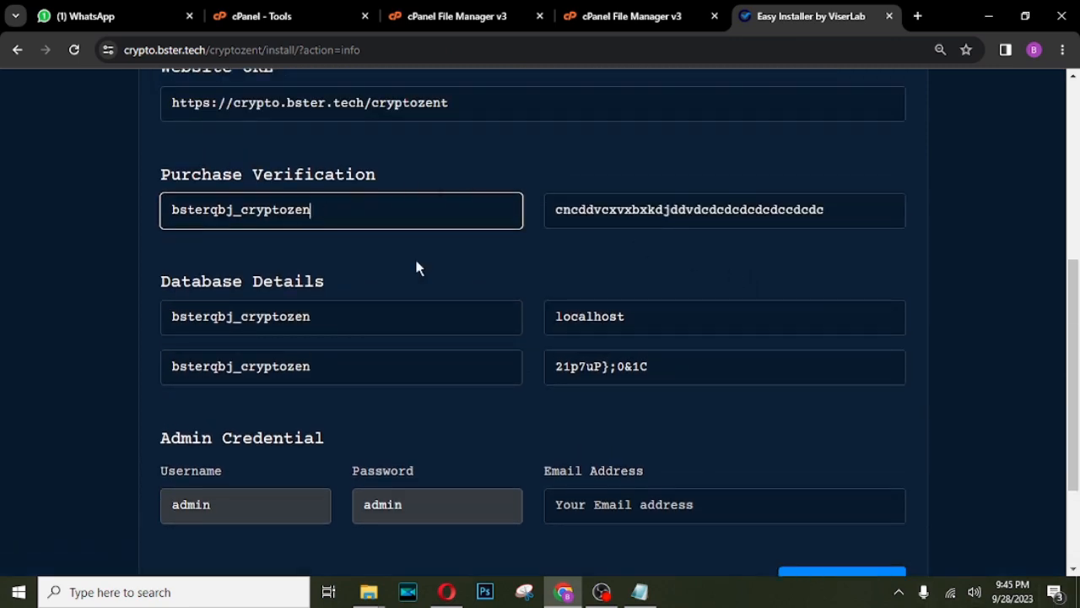
pyautogui.scroll(-2, 743, 369)
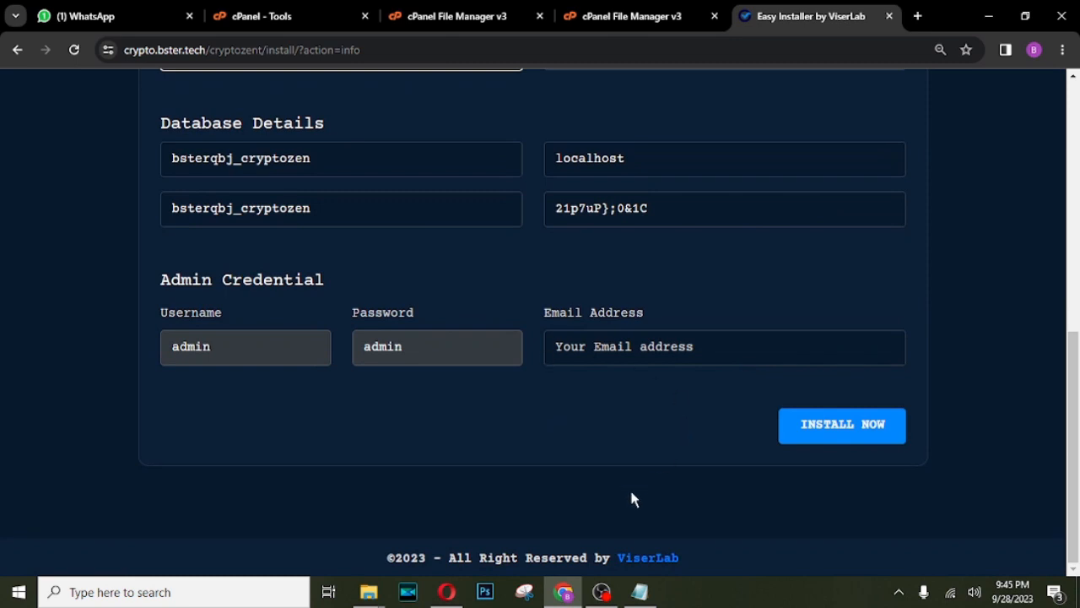
pyautogui.moveTo(640, 592)
pyautogui.click(603, 539)
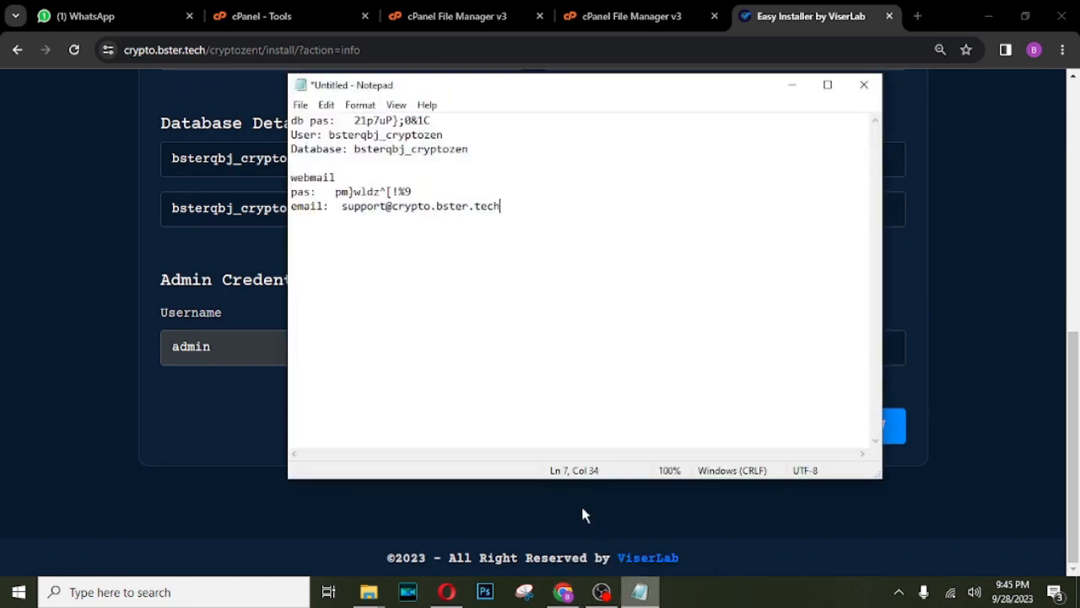
pyautogui.moveTo(509, 206); pyautogui.dragTo(343, 217)
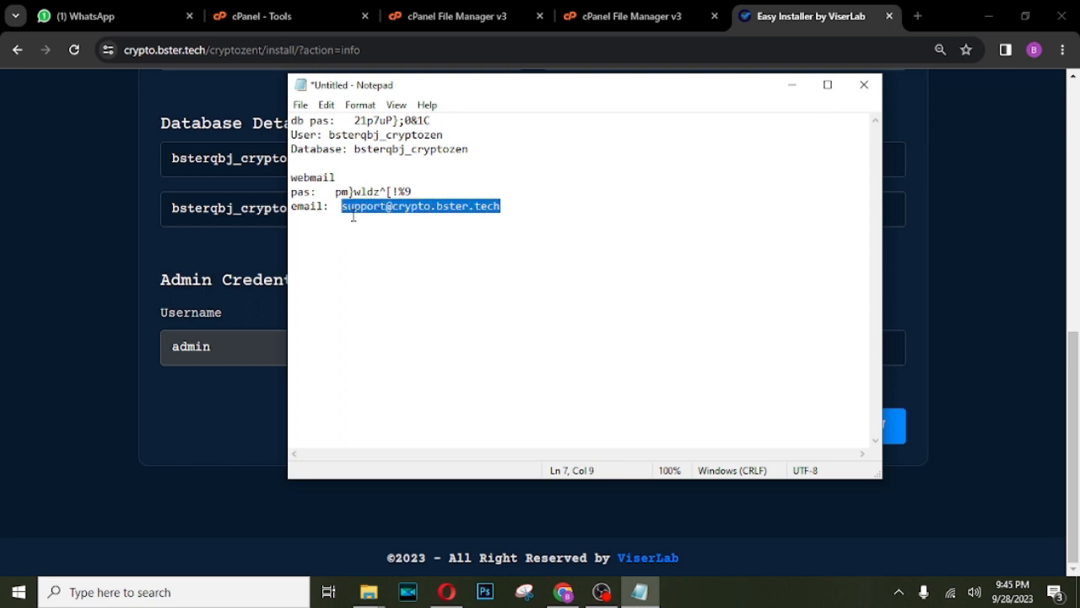
pyautogui.rightClick(356, 218)
pyautogui.click(247, 268)
pyautogui.click(792, 84)
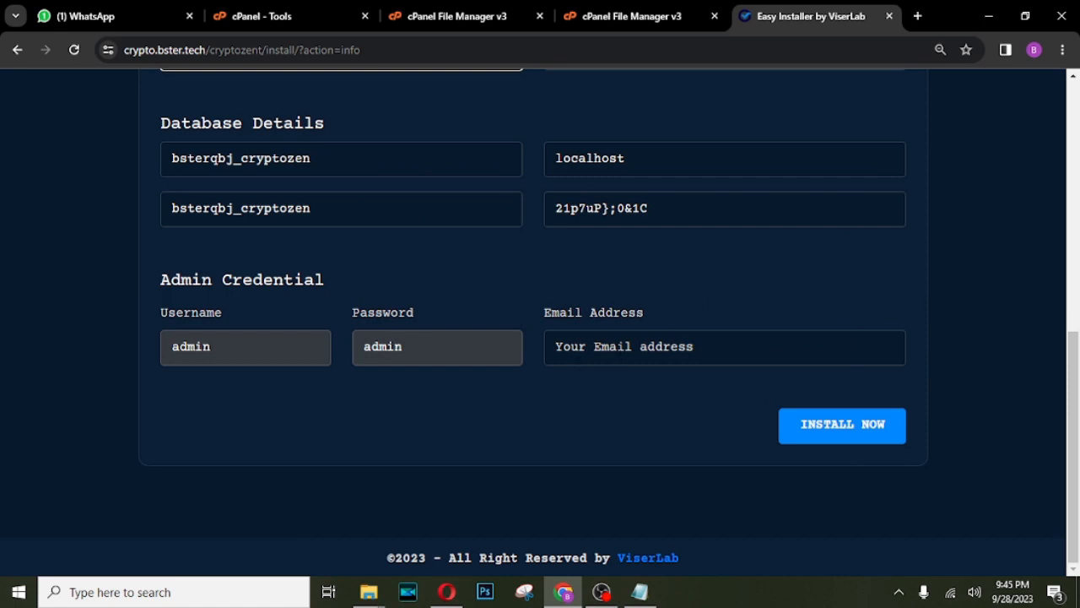
# Step: Paste the address into the admin Email Address field and run INSTALL NOW
pyautogui.click(639, 347)
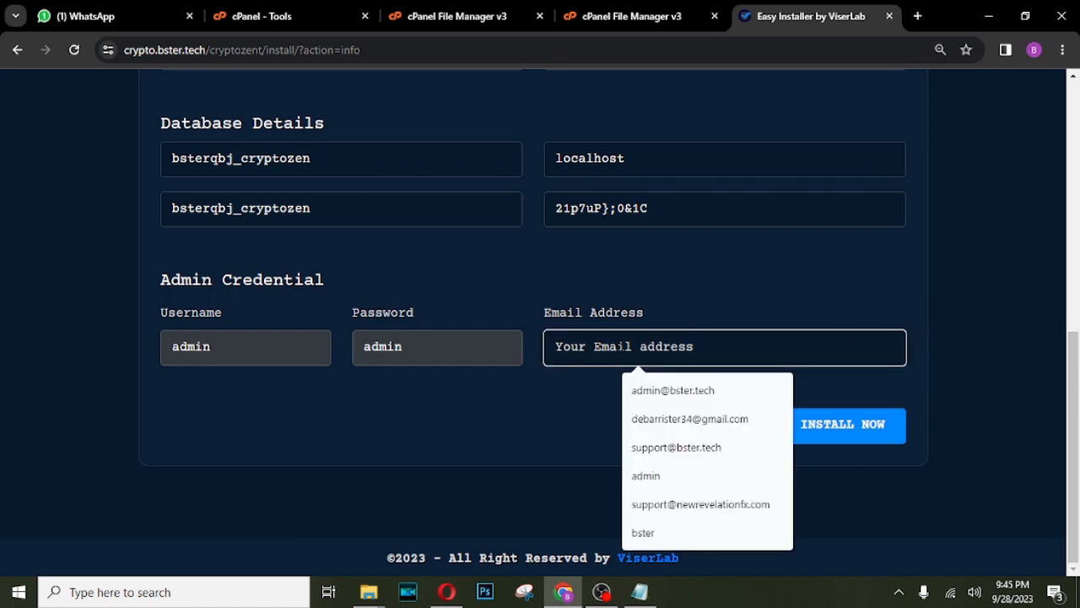
pyautogui.hotkey('ctrl', 'v')
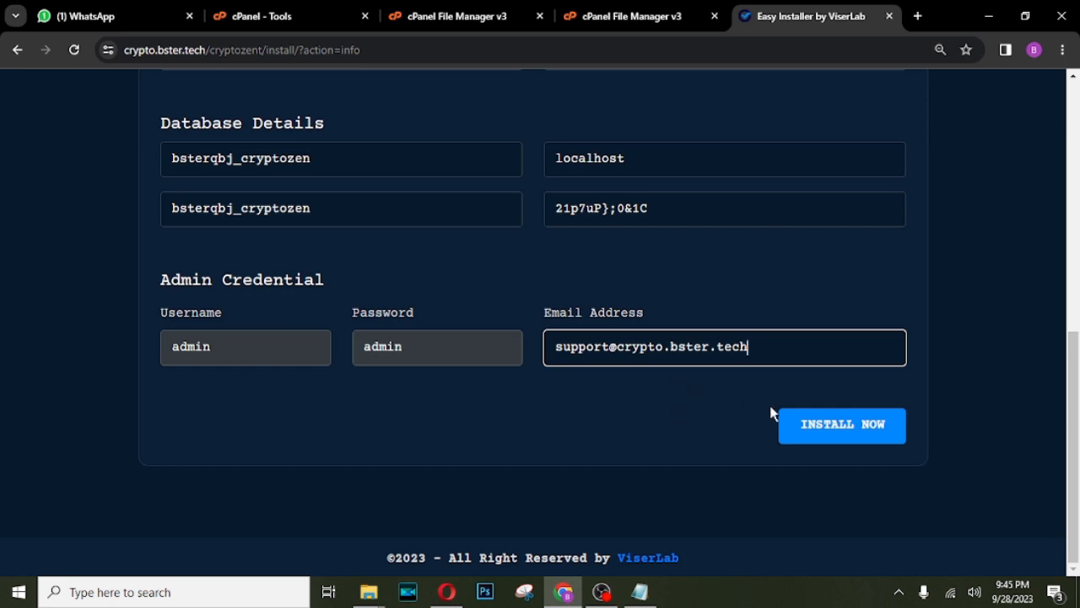
pyautogui.click(844, 429)
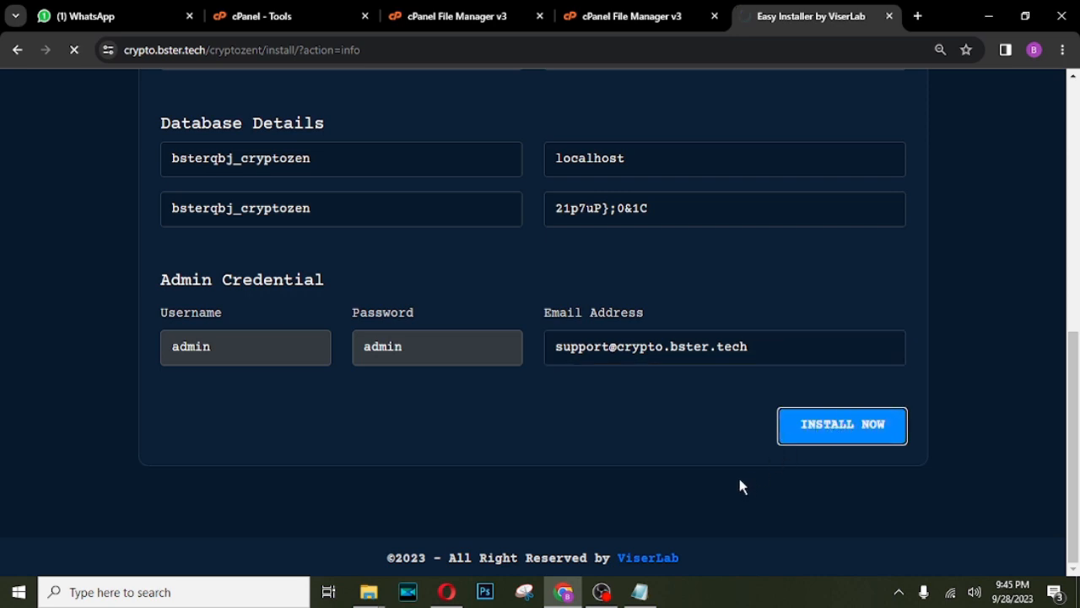
pyautogui.scroll(-3, 724, 458)
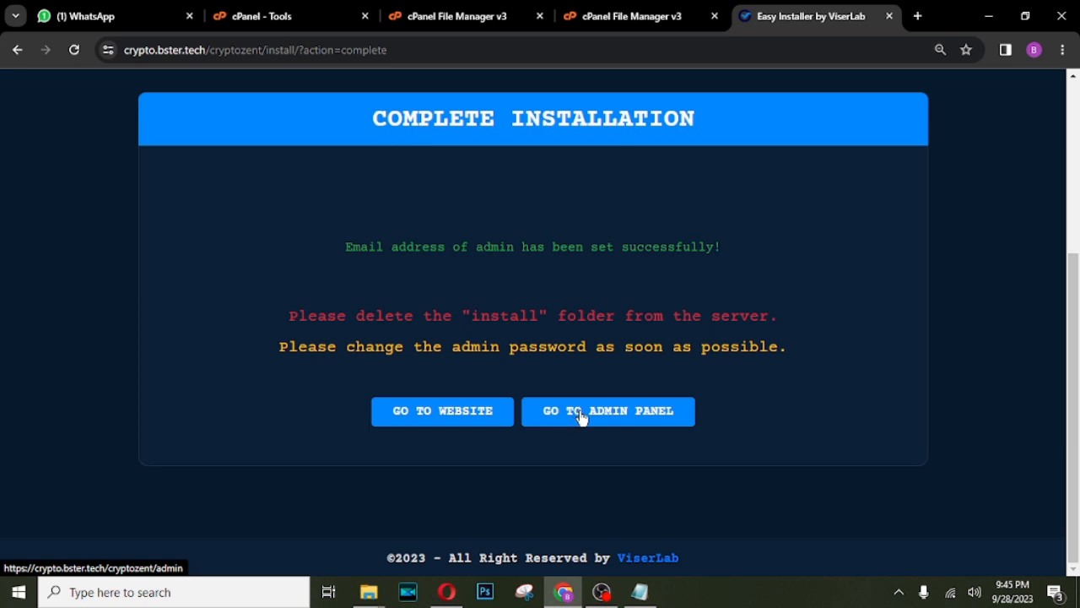
# Step: Open the website and admin panel in new tabs, then view the HYIPLab home tab
pyautogui.rightClick(469, 416)
pyautogui.click(503, 236)
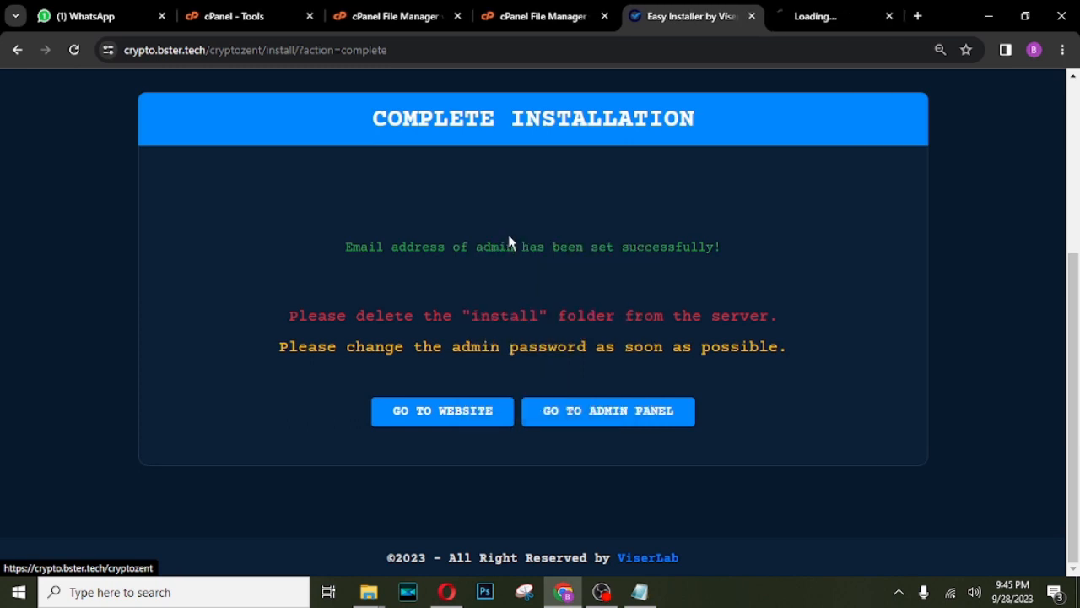
pyautogui.rightClick(577, 414)
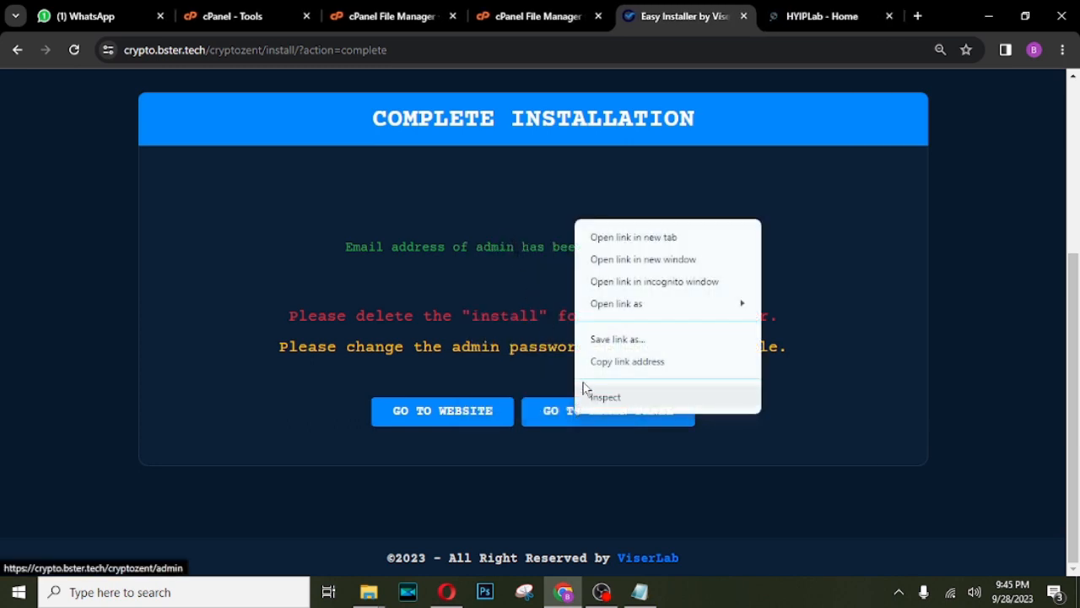
pyautogui.click(622, 239)
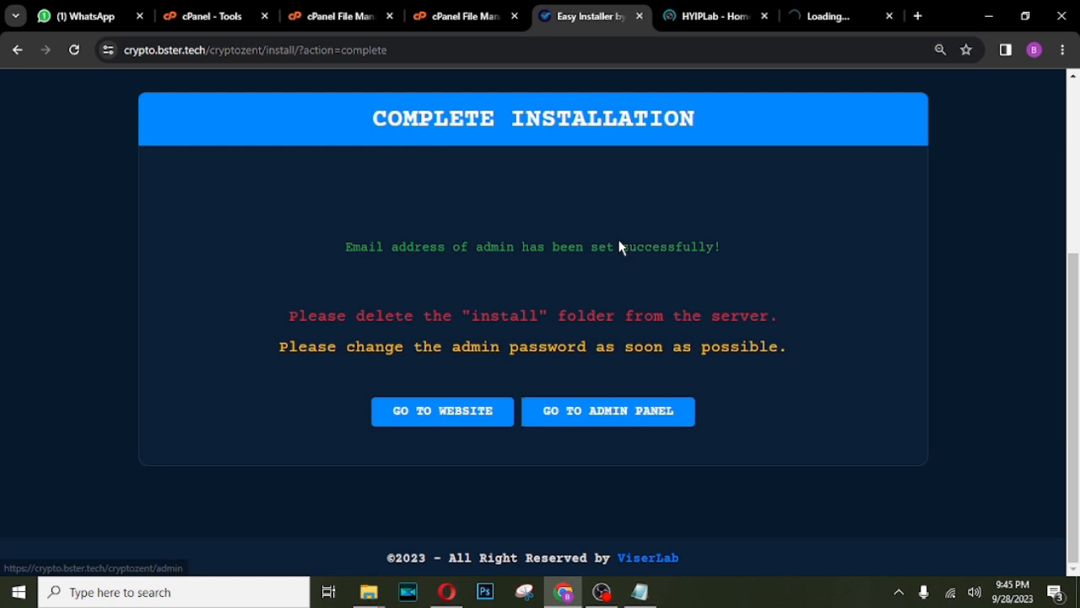
pyautogui.click(817, 20)
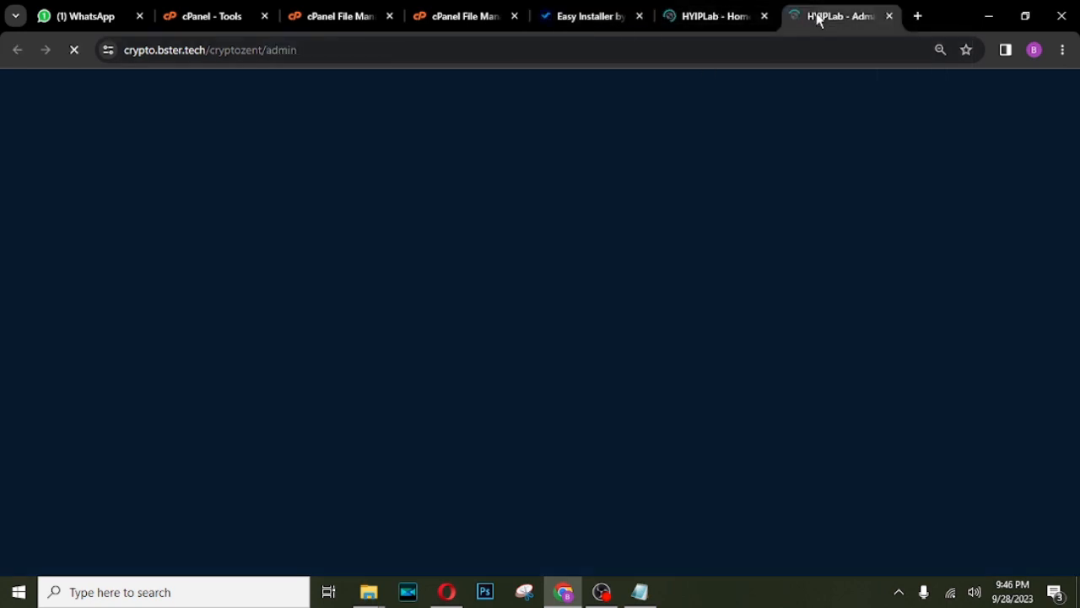
pyautogui.click(713, 19)
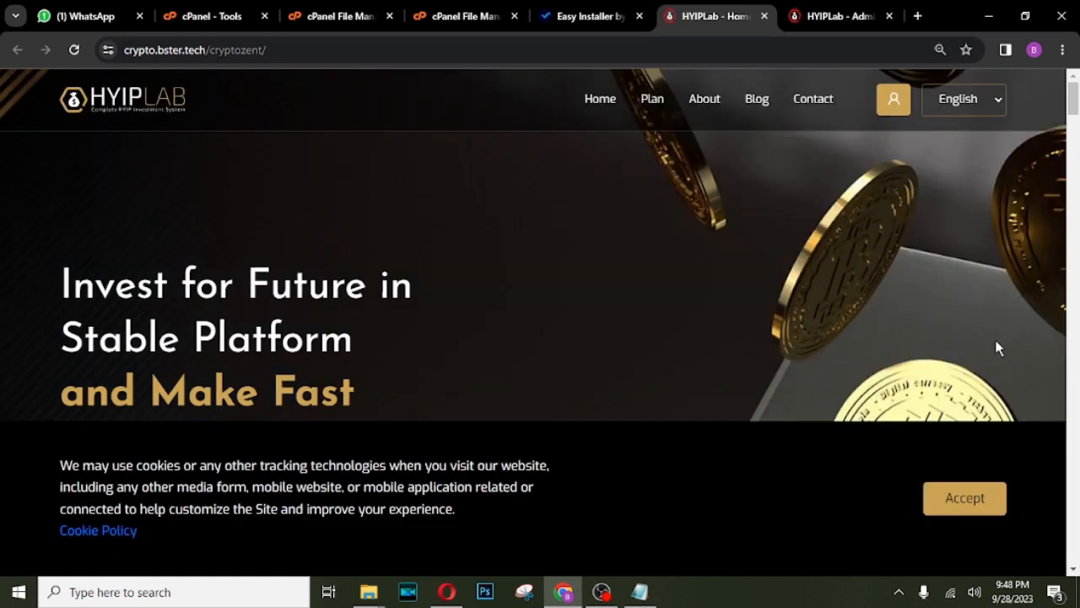
# Step: Accept the cookie notice and scroll through the HYIPLab home page sections
pyautogui.click(966, 501)
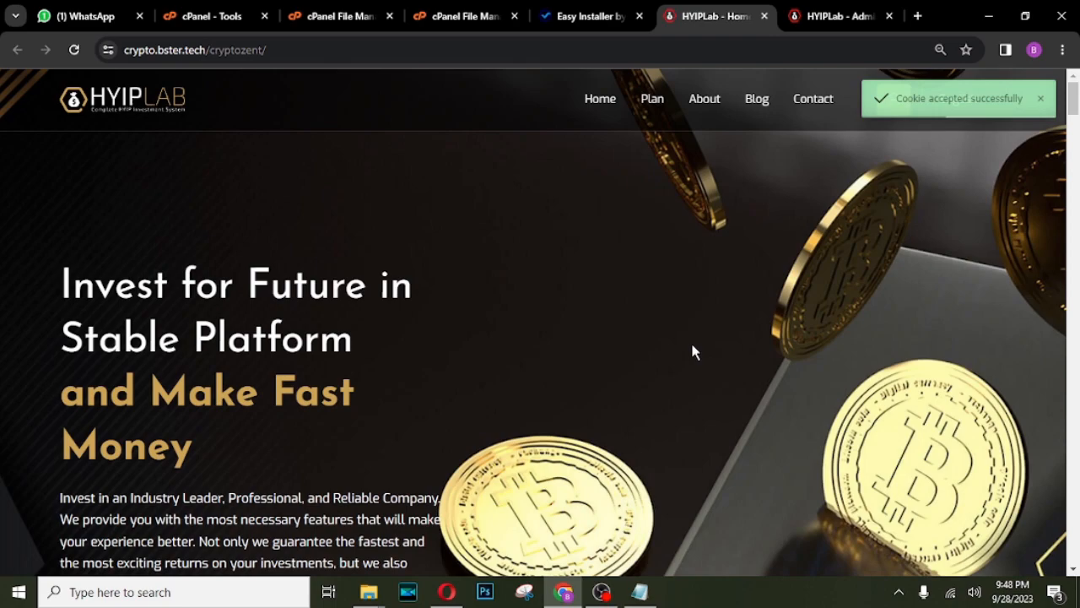
pyautogui.scroll(-7, 692, 352)
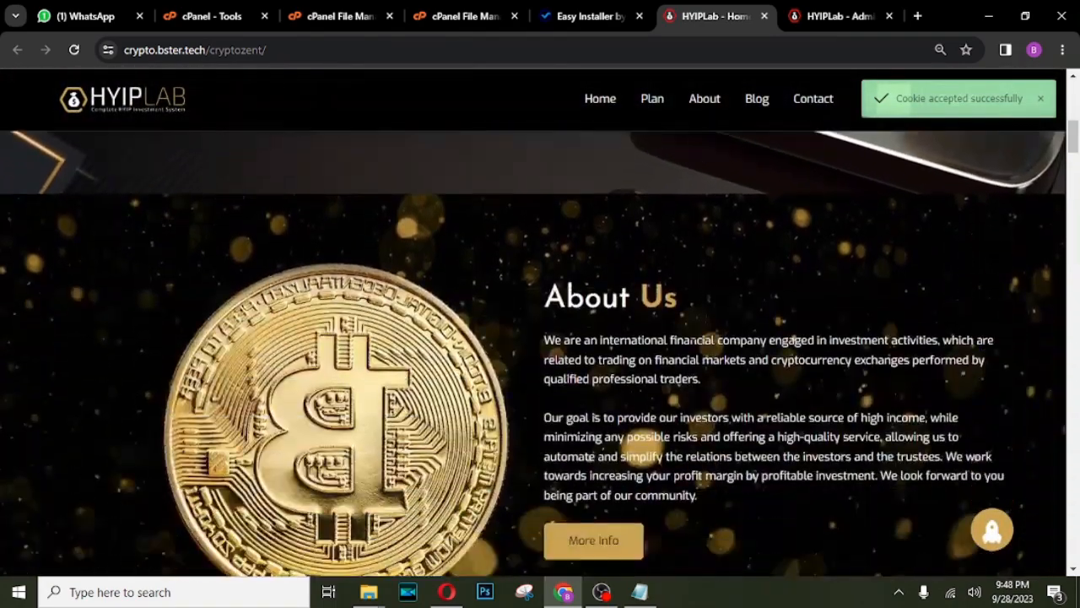
pyautogui.scroll(-9, 693, 343)
pyautogui.scroll(-8, 697, 365)
pyautogui.scroll(-7, 698, 379)
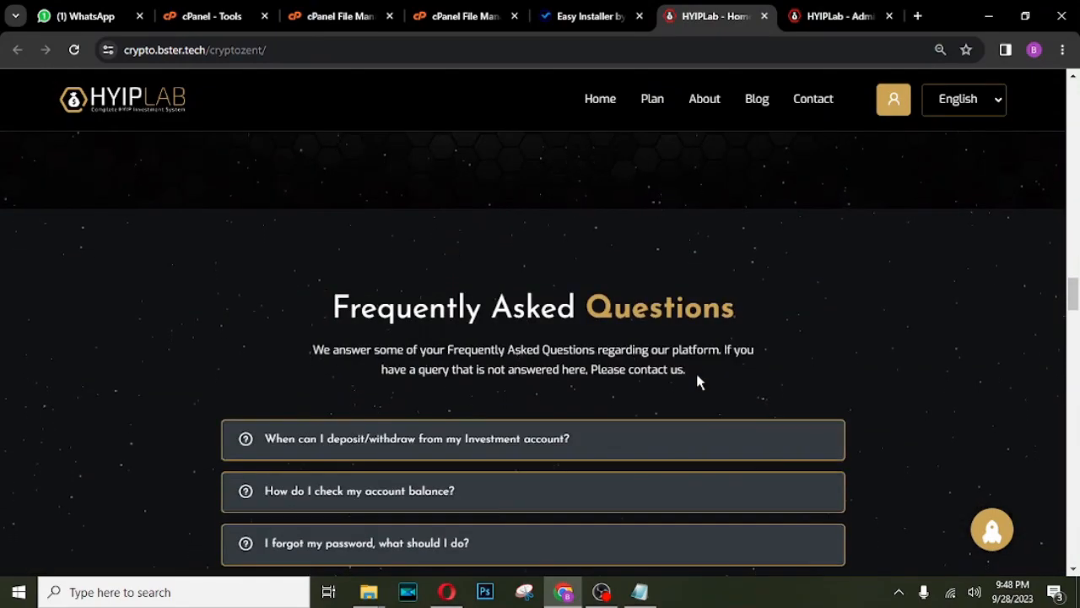
pyautogui.scroll(-8, 697, 382)
pyautogui.scroll(-8, 697, 382)
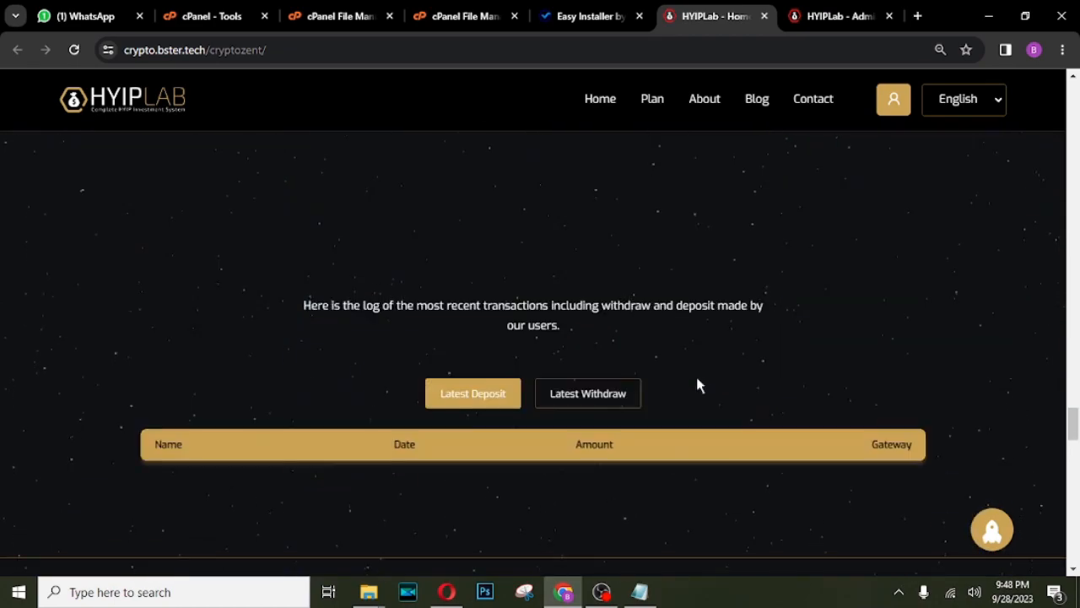
pyautogui.scroll(-8, 697, 385)
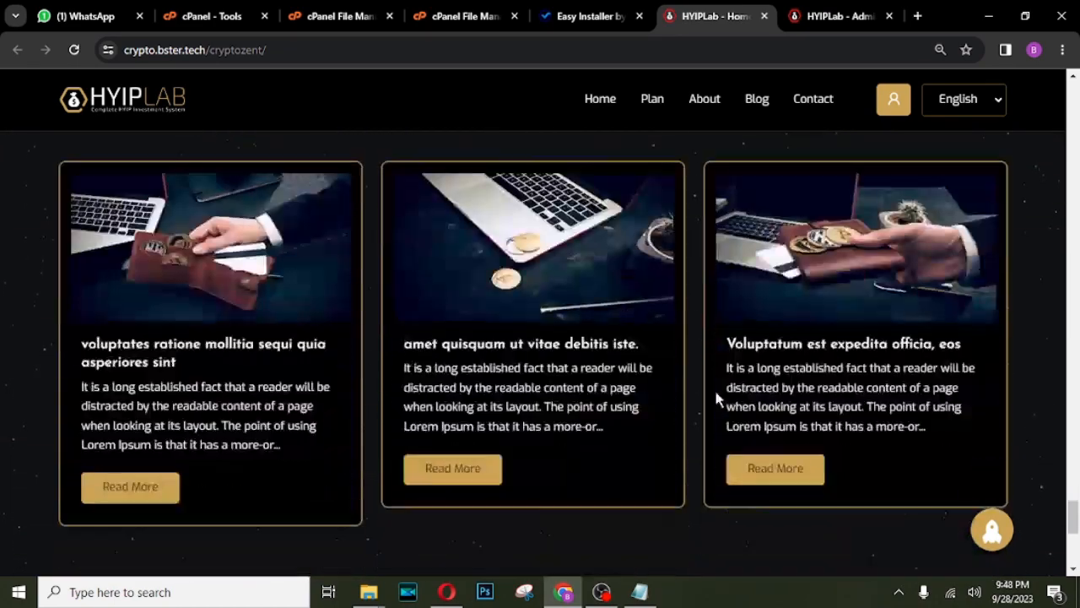
pyautogui.scroll(-1, 739, 254)
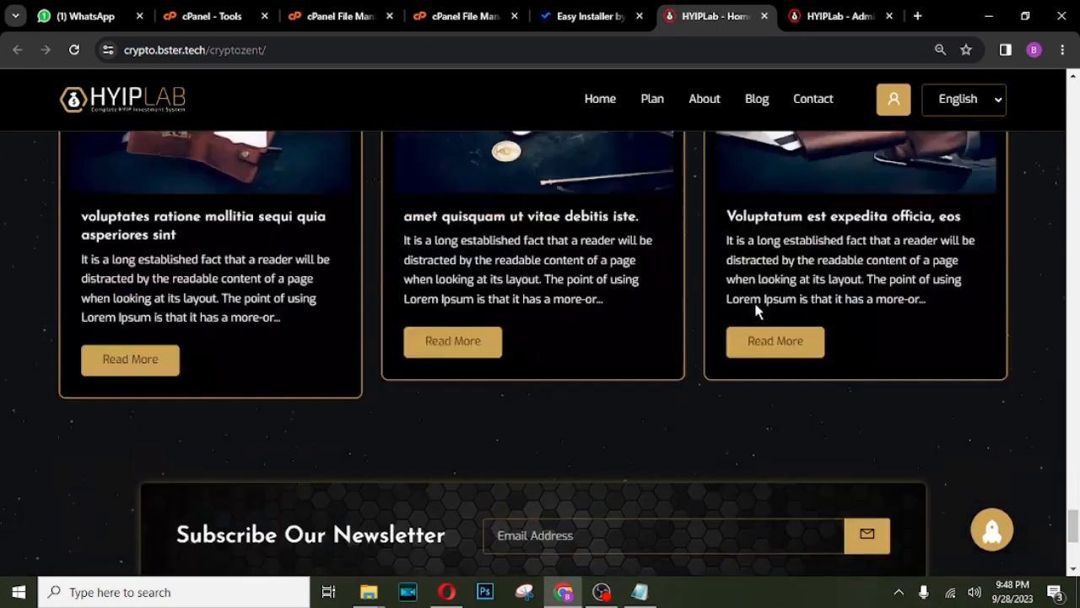
pyautogui.scroll(8, 758, 310)
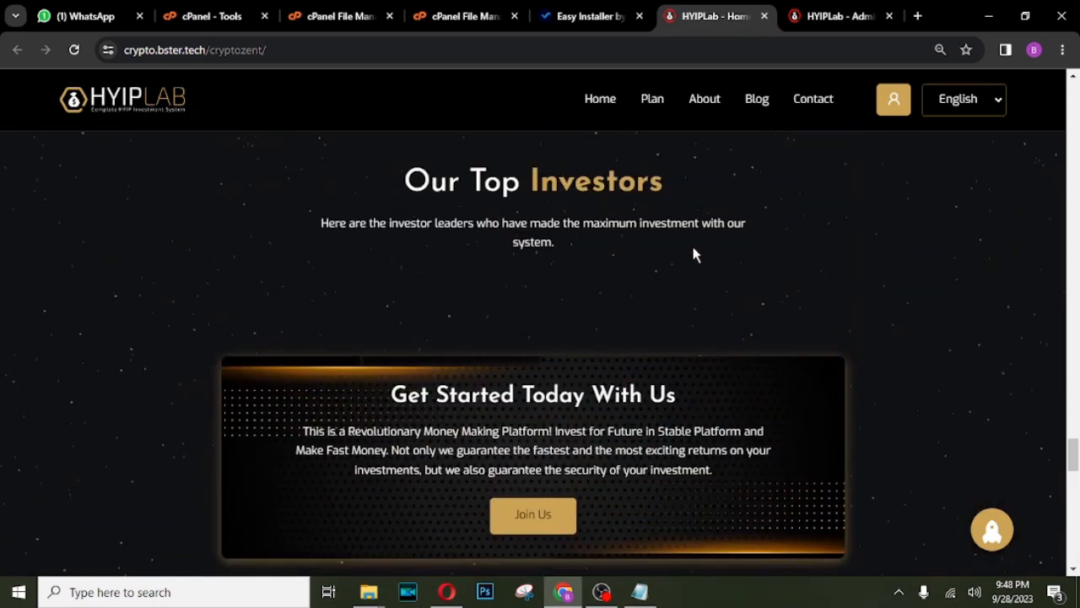
pyautogui.scroll(4, 675, 211)
# Step: Browse the Plan page, then switch to the HYIPLab admin login tab
pyautogui.click(651, 111)
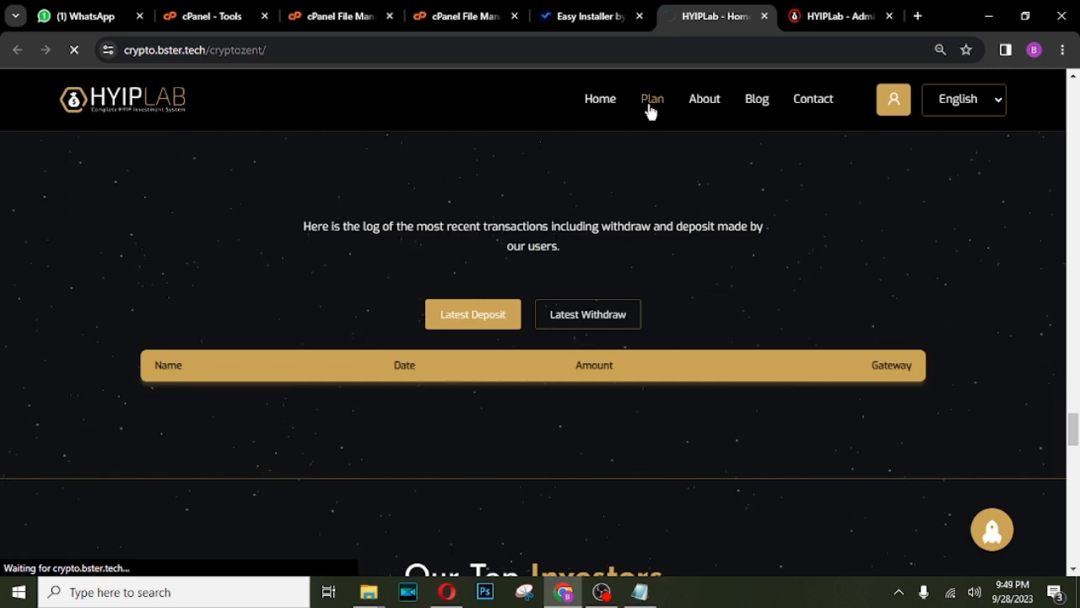
pyautogui.scroll(-10, 661, 220)
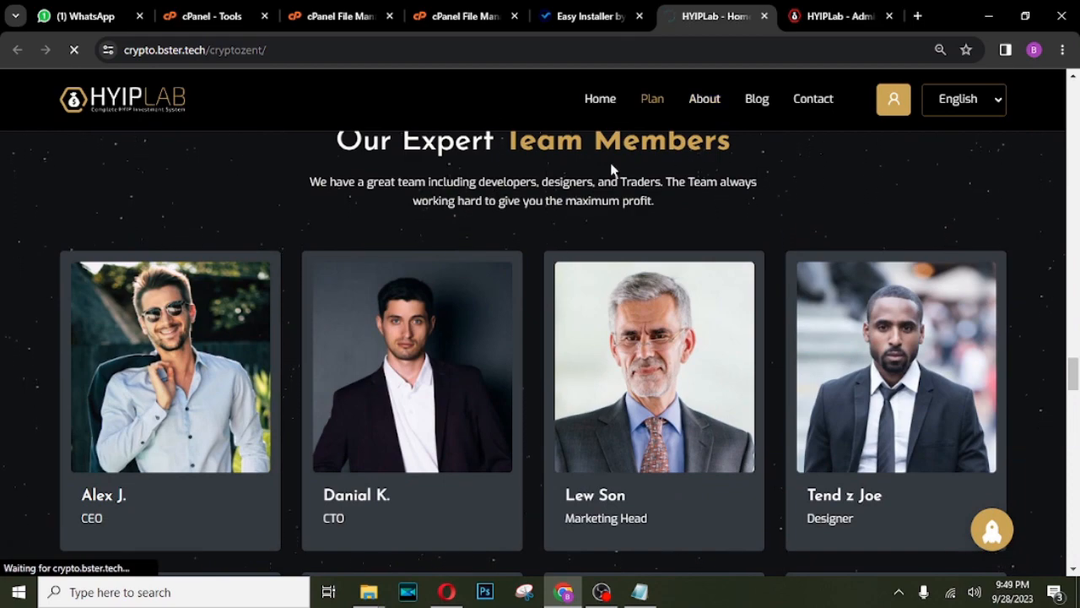
pyautogui.scroll(10, 823, 221)
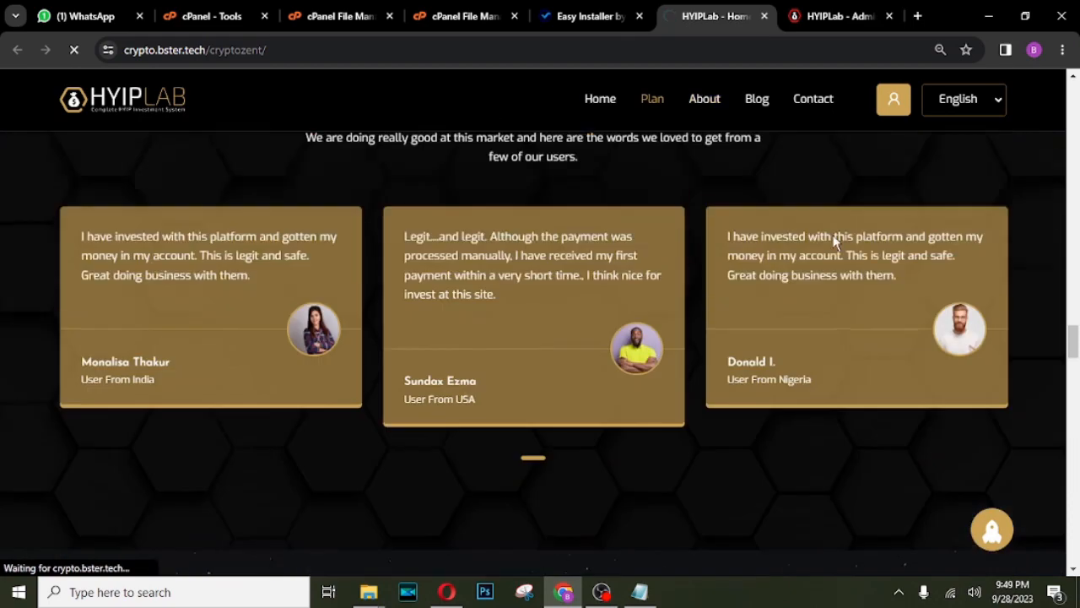
pyautogui.scroll(10, 839, 253)
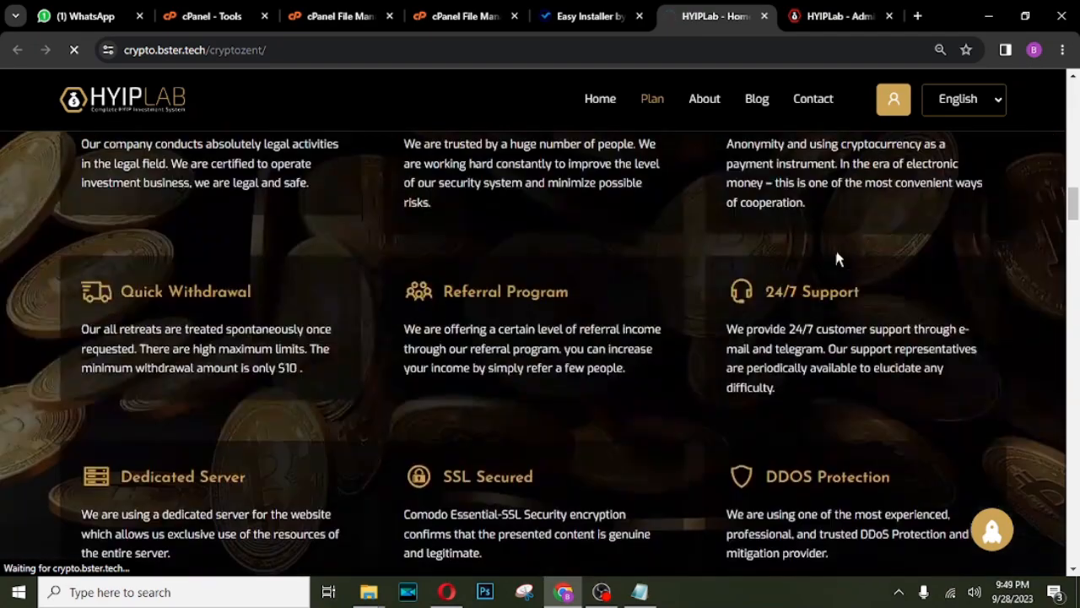
pyautogui.click(819, 19)
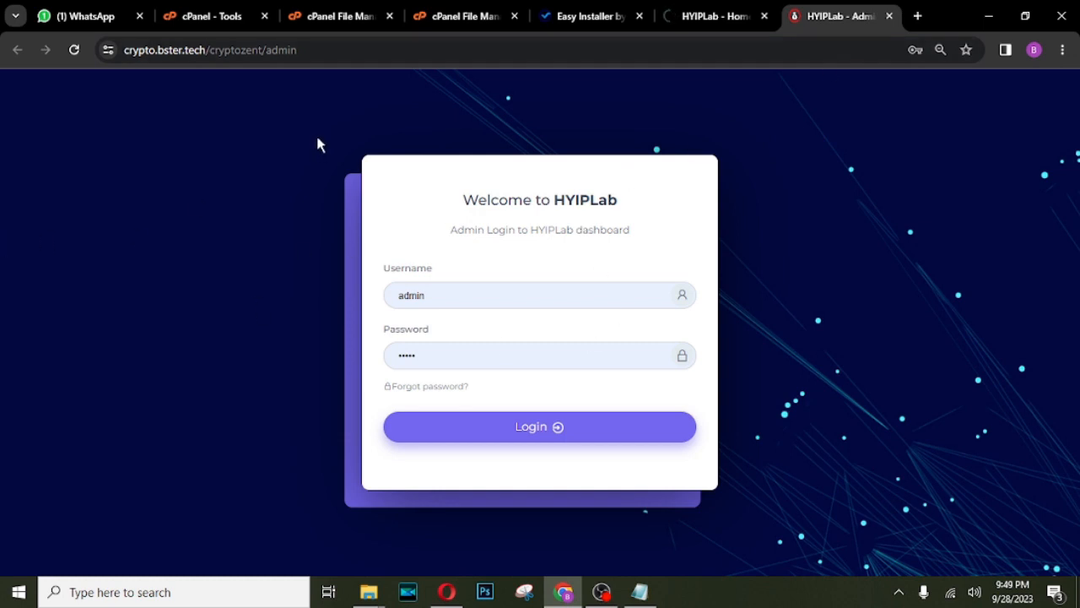
# Step: Log in with the admin username and password and dismiss Chrome's password warning
pyautogui.doubleClick(437, 303)
pyautogui.write('ad')
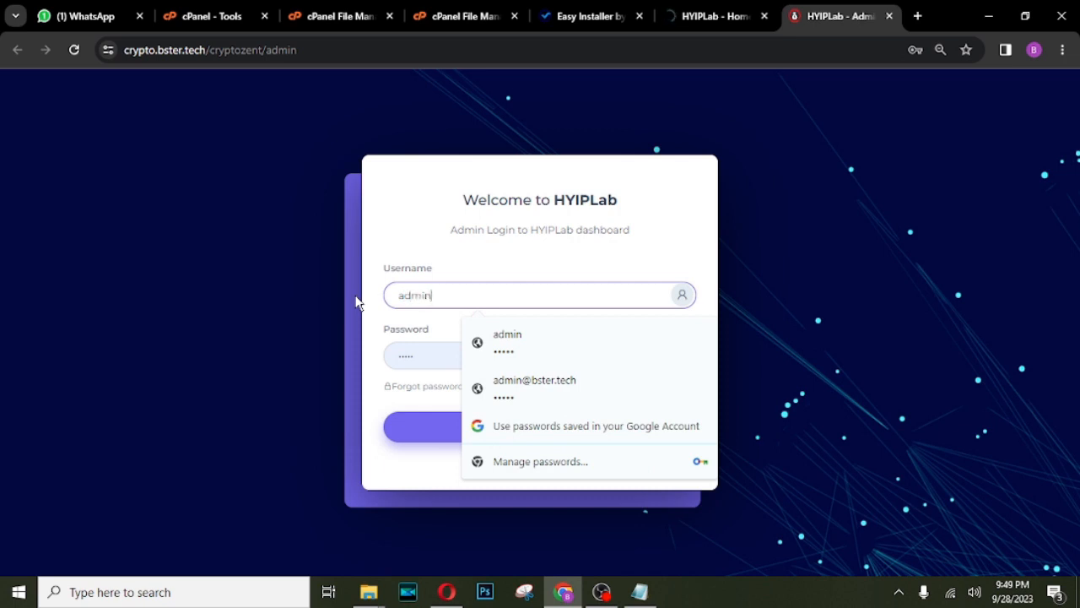
pyautogui.press('Tab')
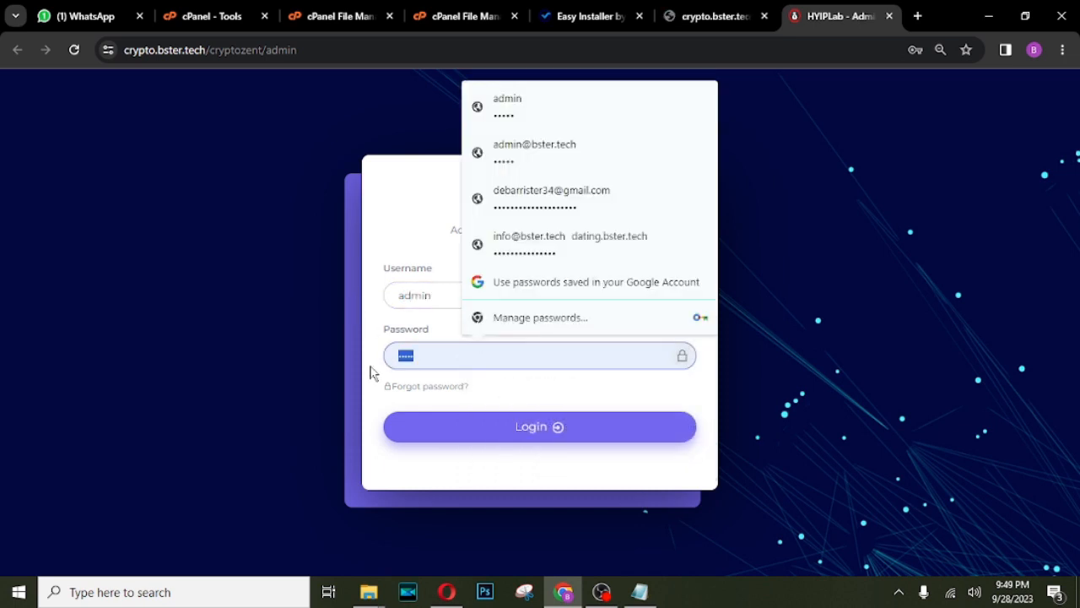
pyautogui.write('a')
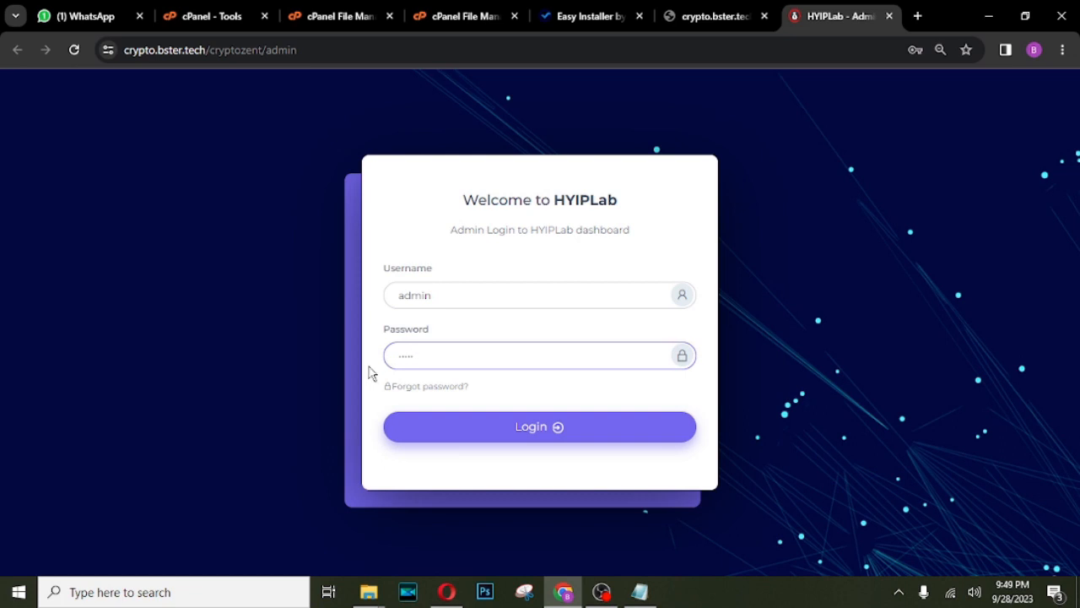
pyautogui.click(510, 433)
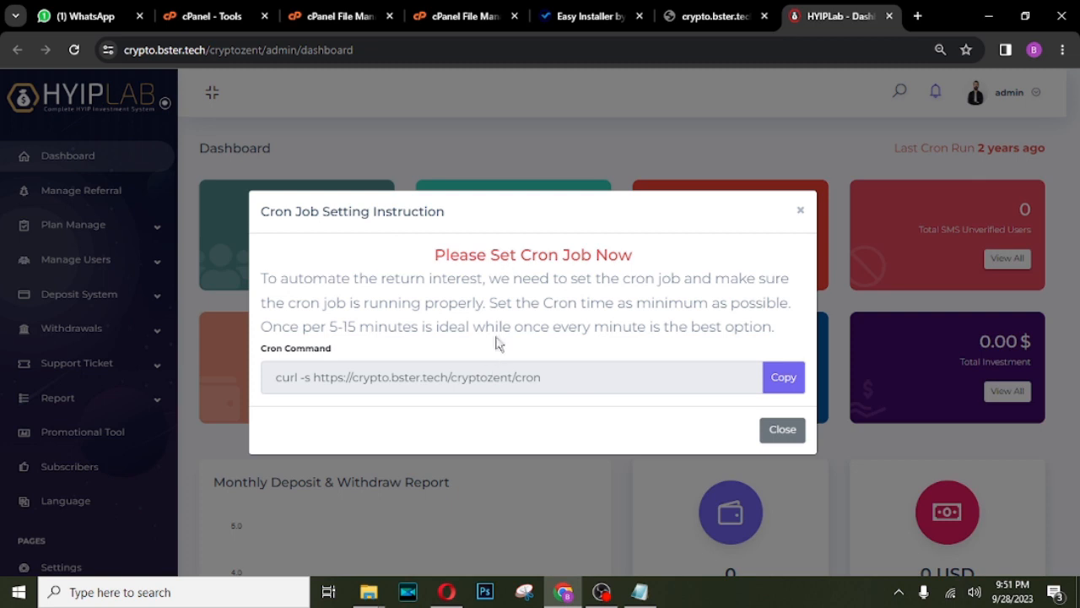
pyautogui.click(676, 288)
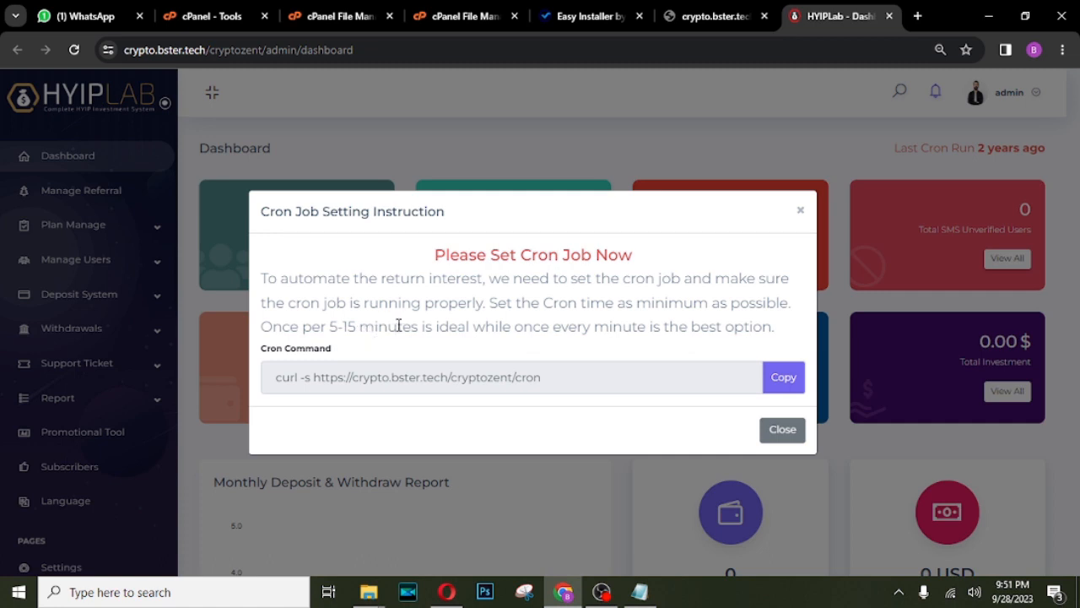
# Step: Copy the site's cron command from the dialog and switch to the cPanel Tools tab
pyautogui.click(777, 380)
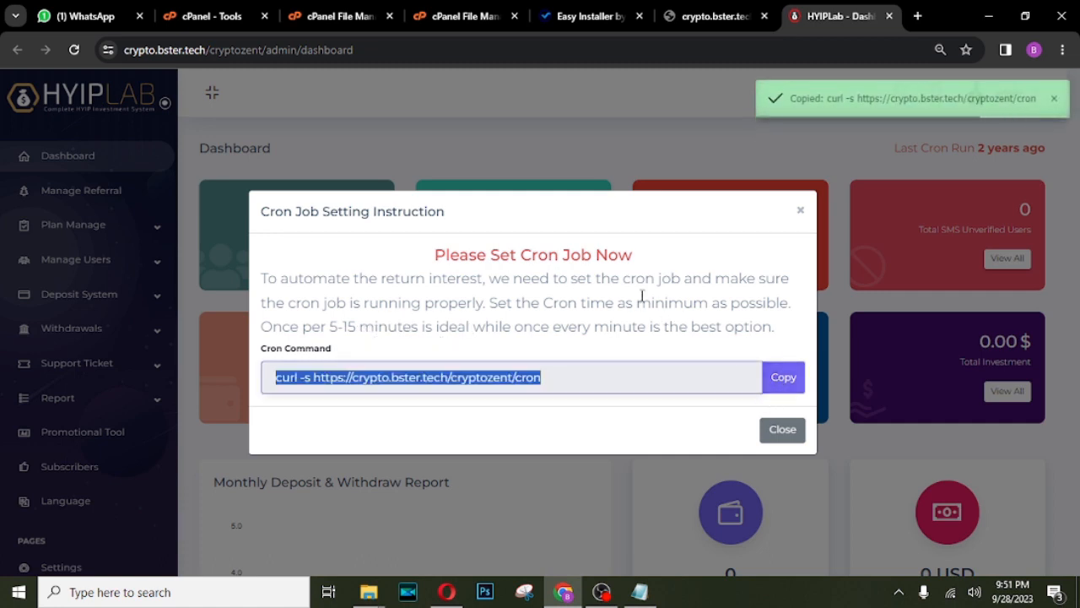
pyautogui.click(218, 17)
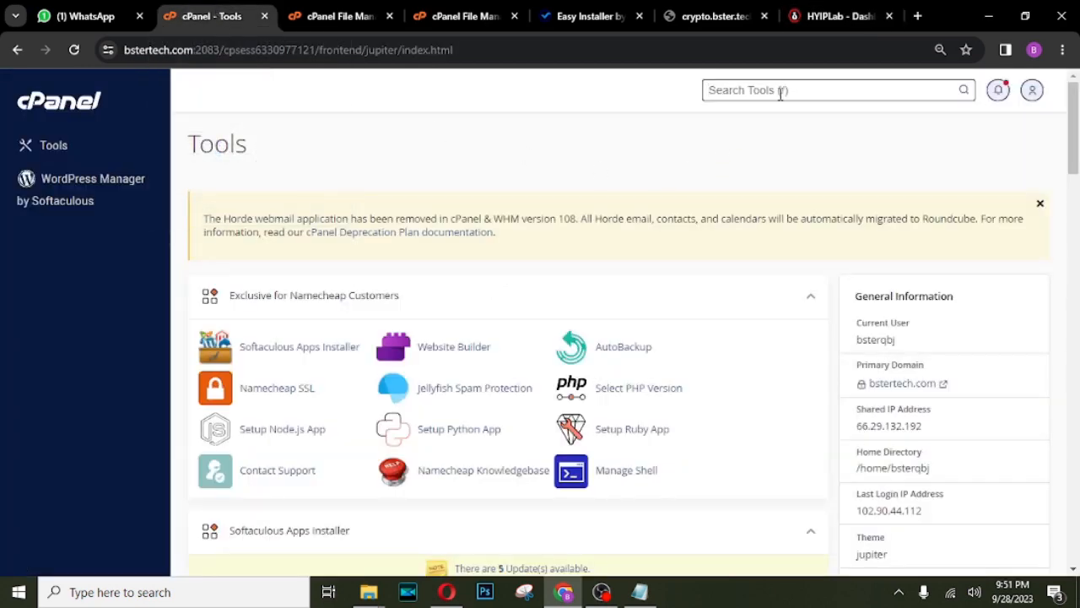
# Step: Search cPanel tools for 'cron' and open Cron Jobs
pyautogui.write('c')
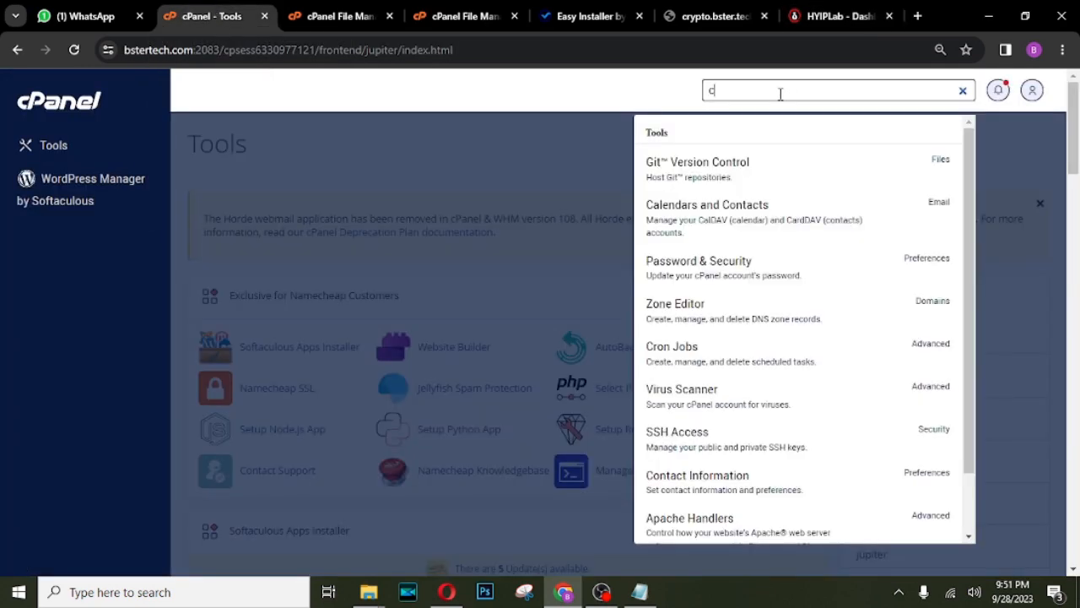
pyautogui.write('ron')
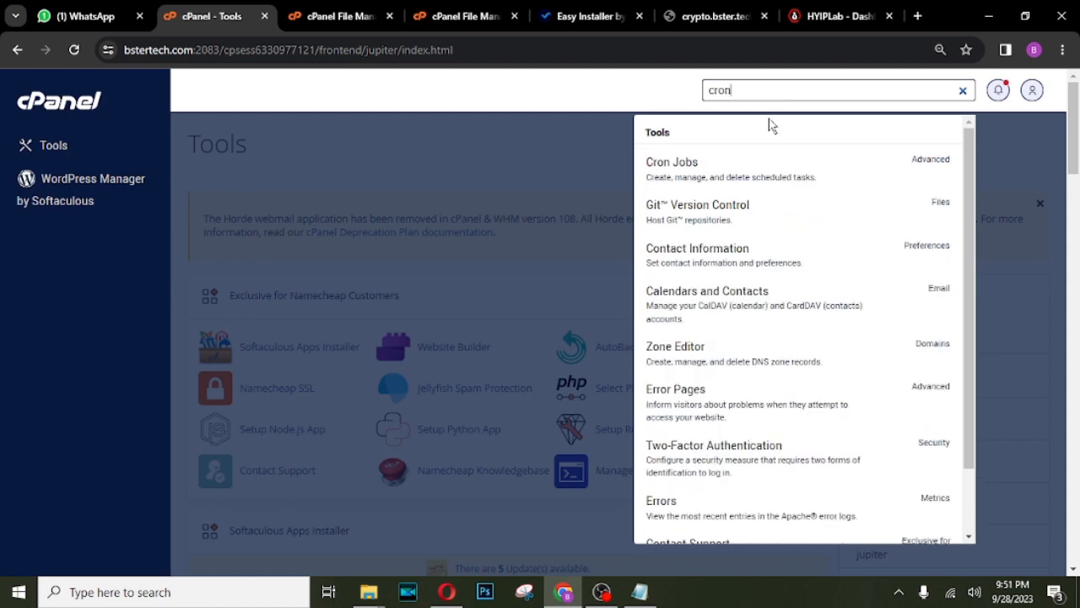
pyautogui.click(686, 169)
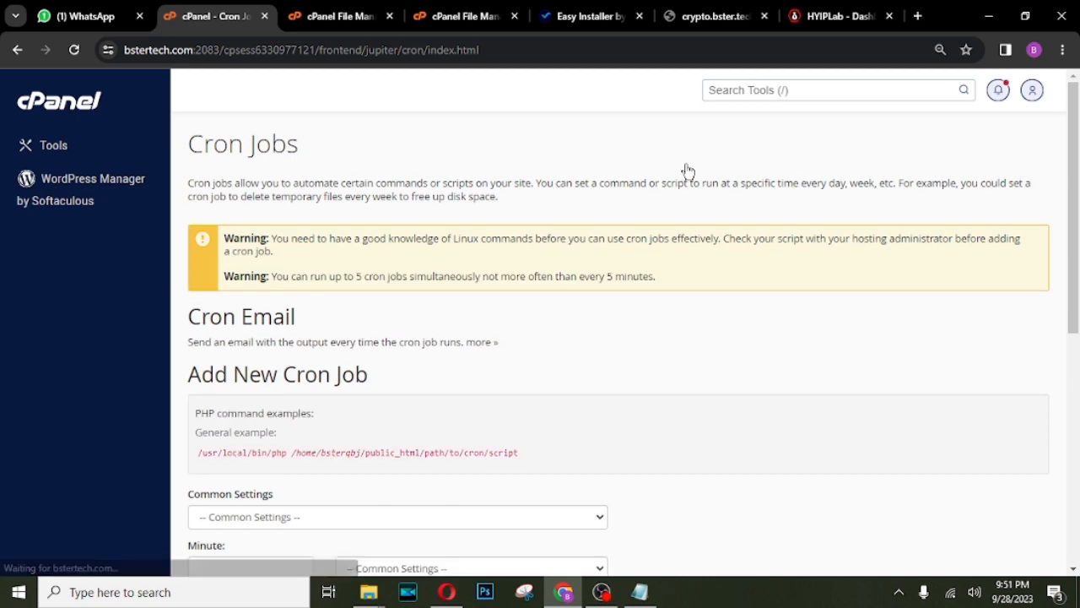
# Step: Choose the 'Once Per Five Minutes' common setting for the new cron job
pyautogui.scroll(-2, 691, 178)
pyautogui.scroll(-1, 690, 178)
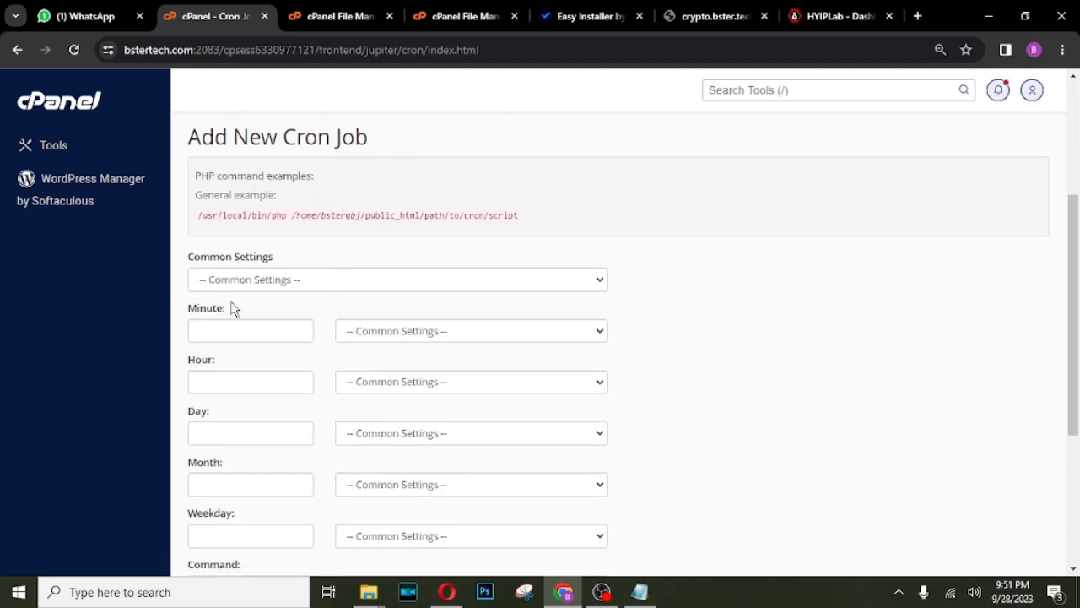
pyautogui.click(393, 287)
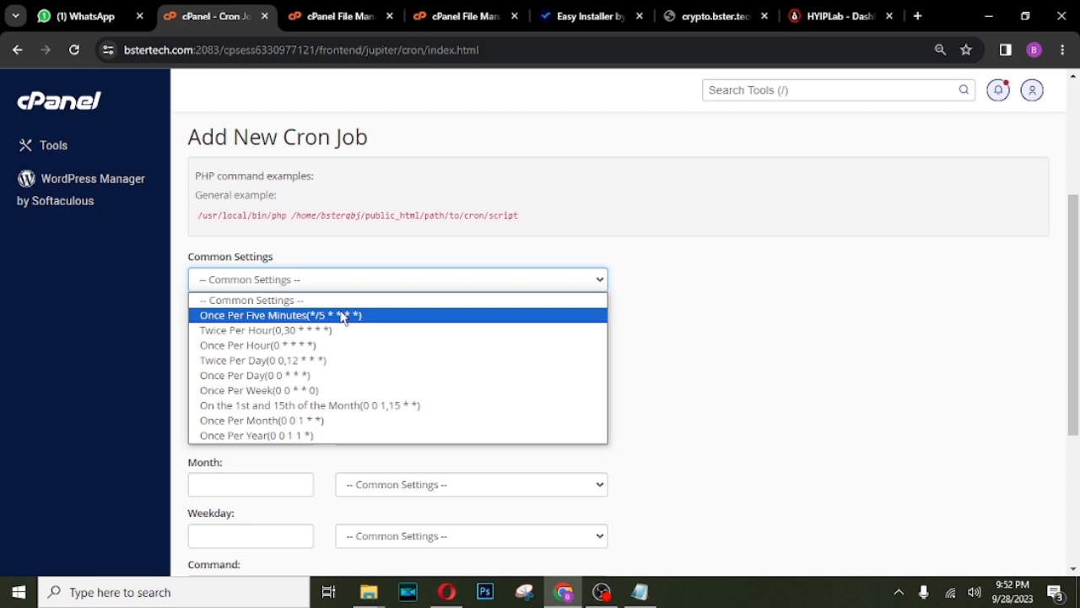
pyautogui.click(292, 316)
pyautogui.scroll(-3, 362, 326)
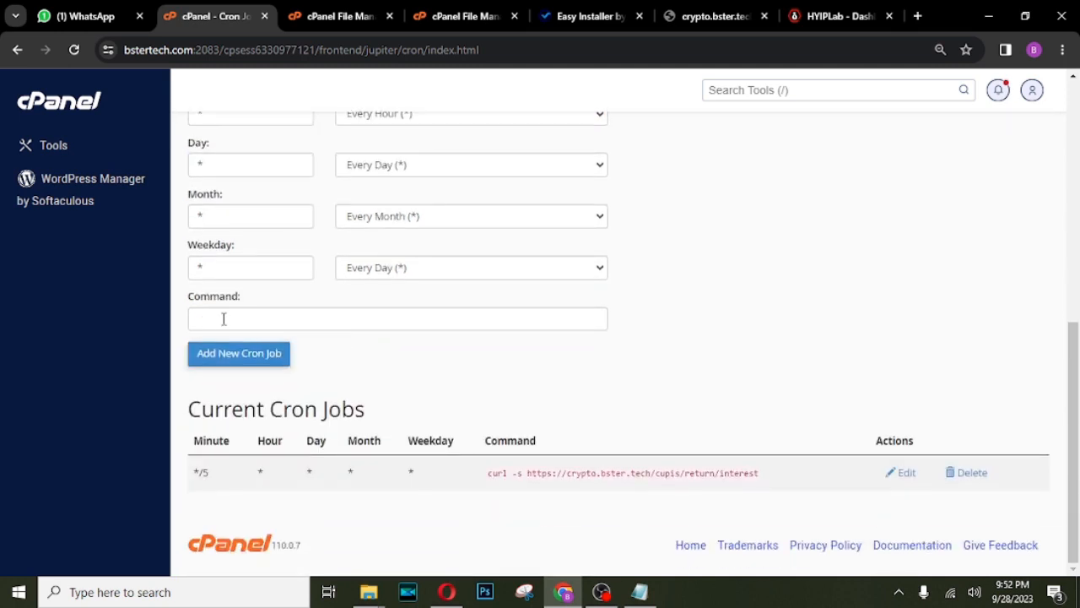
pyautogui.scroll(3, 408, 164)
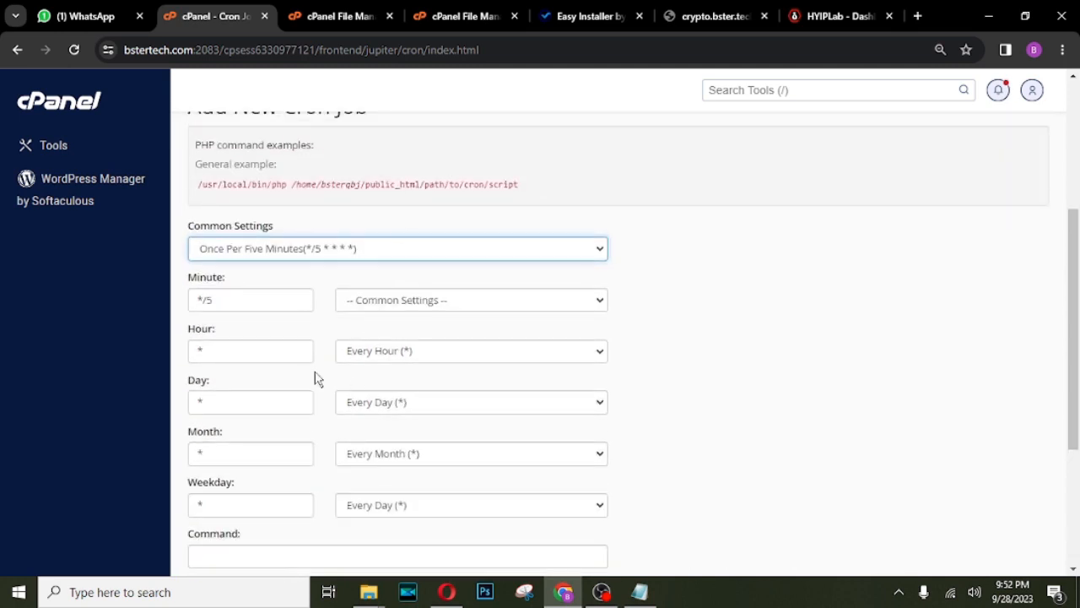
pyautogui.scroll(-3, 315, 379)
# Step: Paste the curl cryptozent/cron command, add the cron job, and return to HYIPLab
pyautogui.click(213, 319)
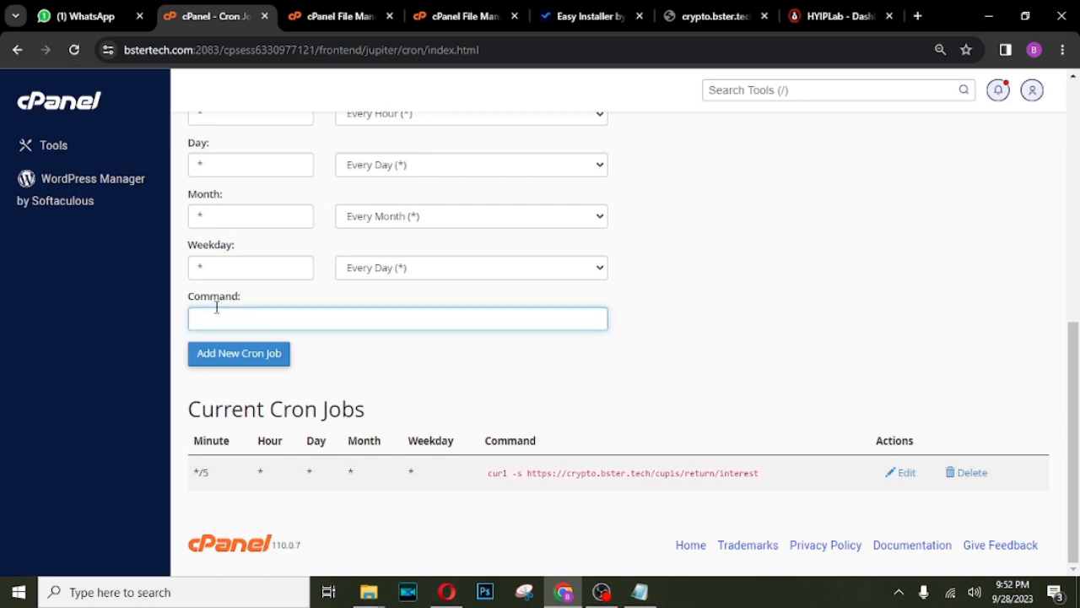
pyautogui.hotkey('ctrl', 'v')
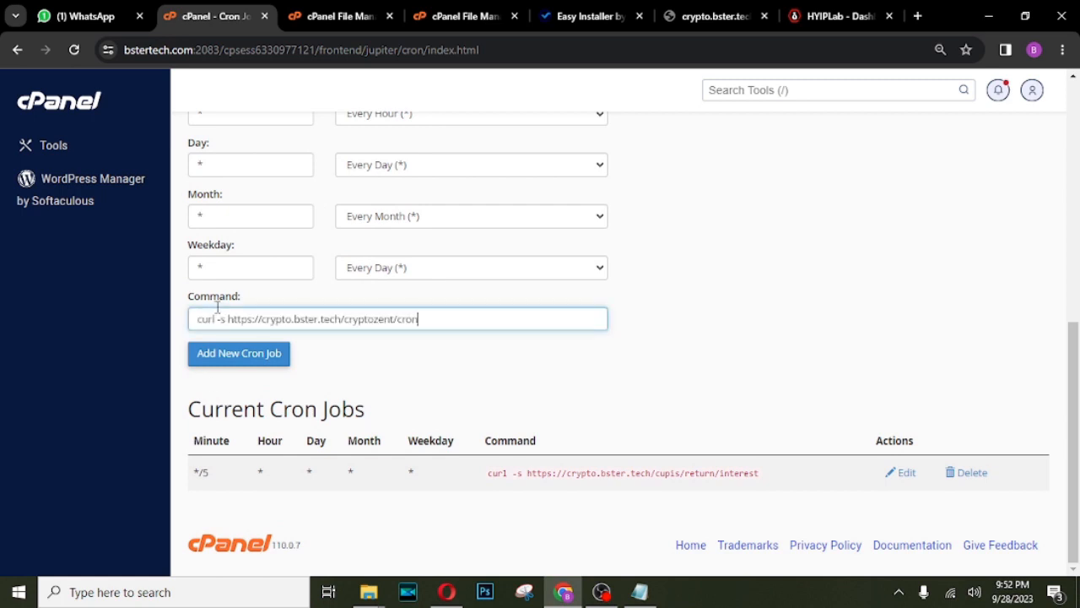
pyautogui.click(245, 361)
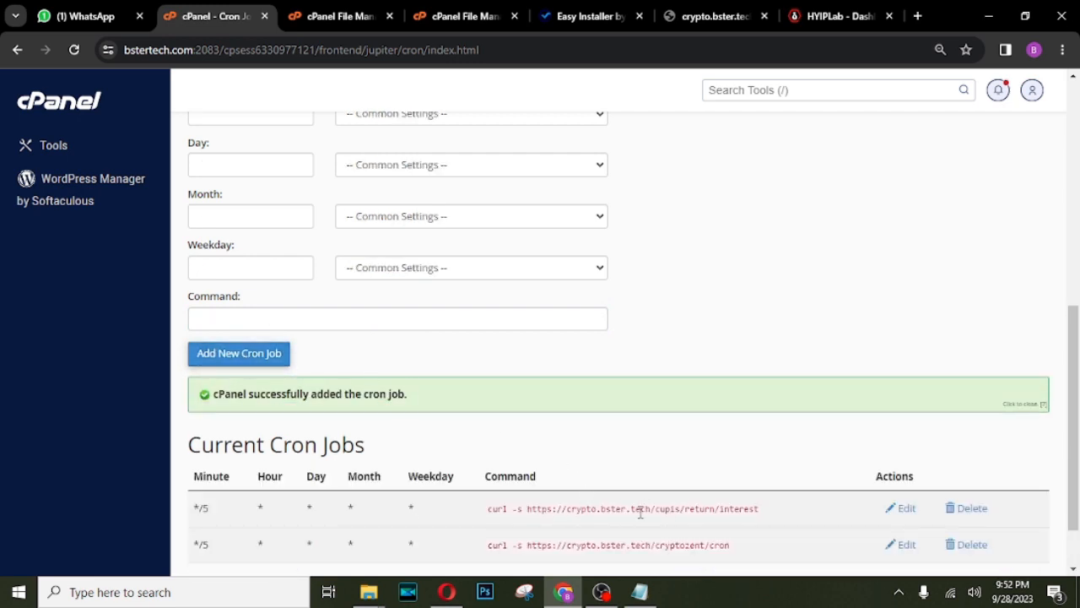
pyautogui.scroll(-1, 671, 544)
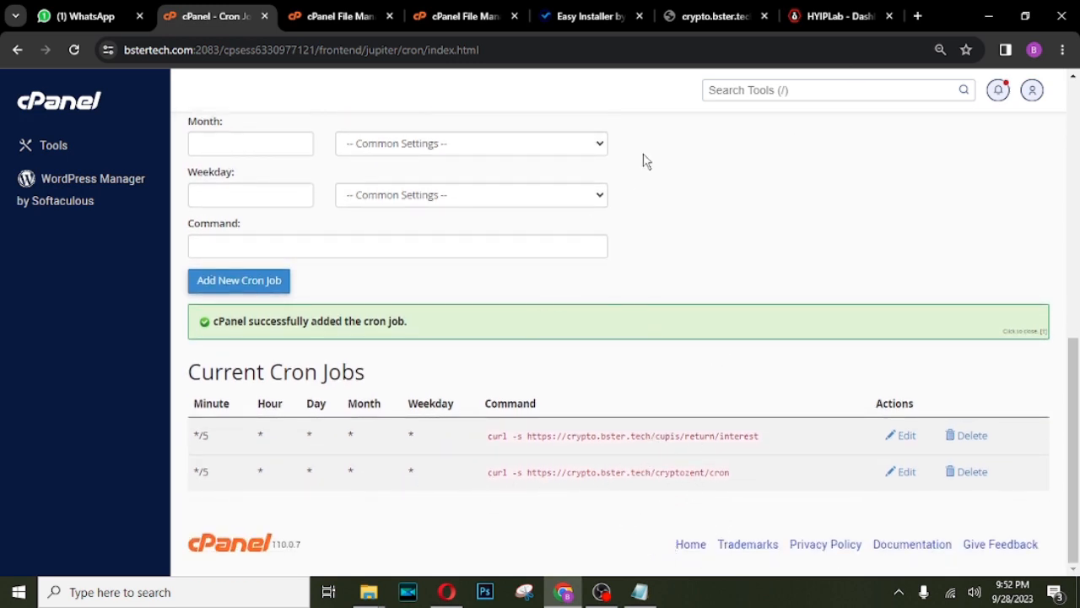
pyautogui.click(816, 19)
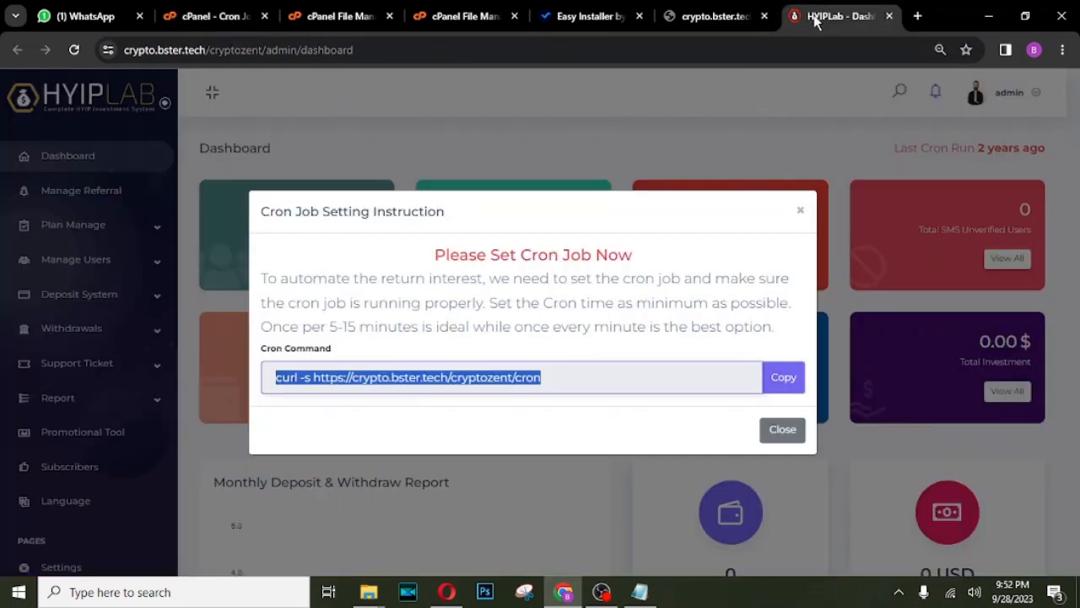
# Step: Close the cron instruction dialog and confirm the dashboard shows the last cron run 2 minutes ago
pyautogui.click(780, 430)
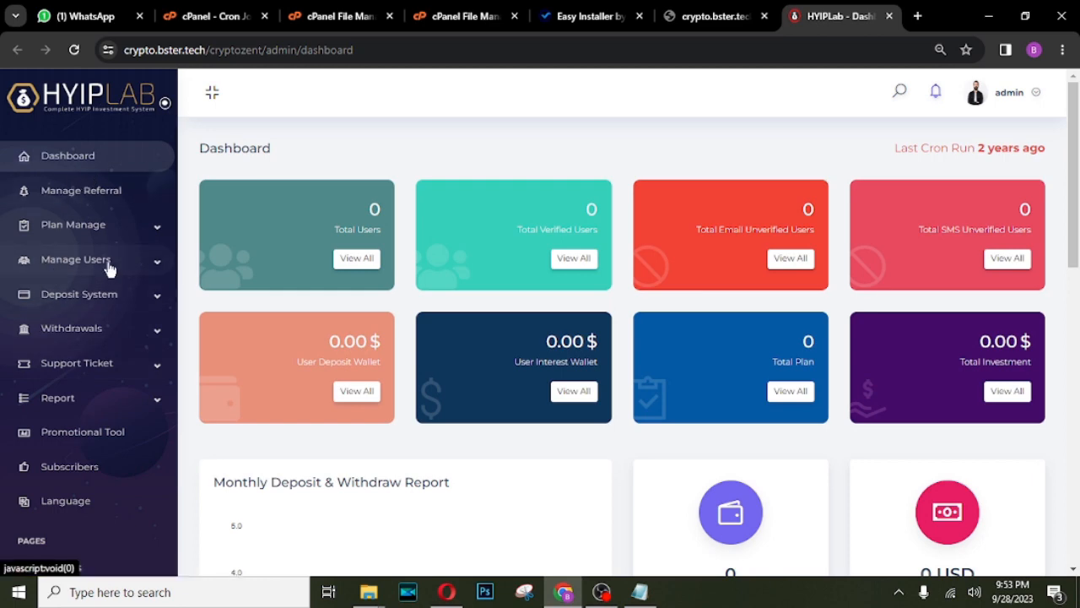
pyautogui.scroll(-3, 108, 371)
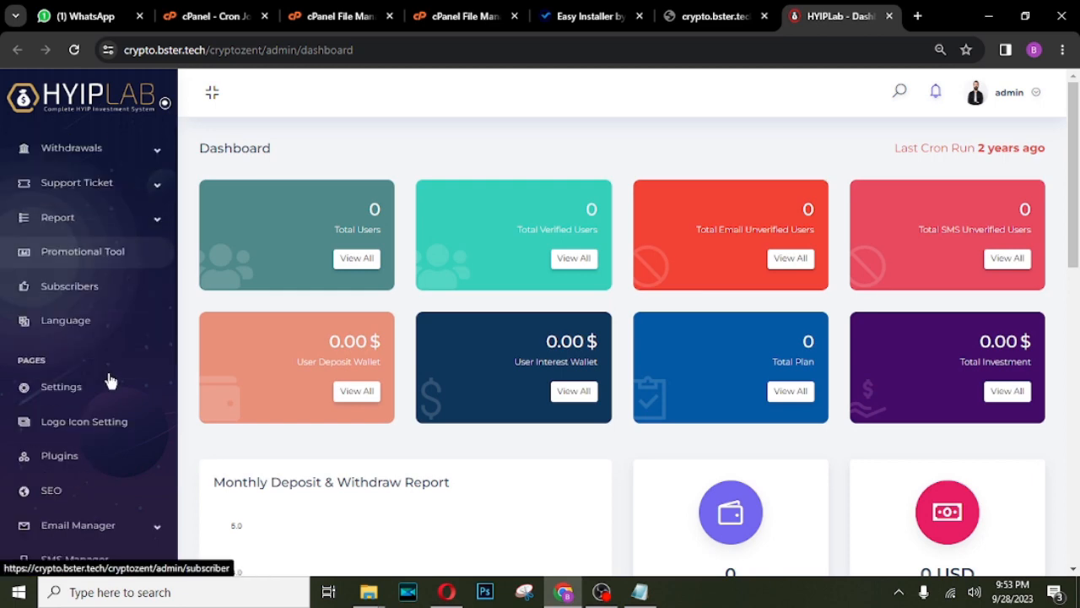
pyautogui.scroll(-3, 108, 414)
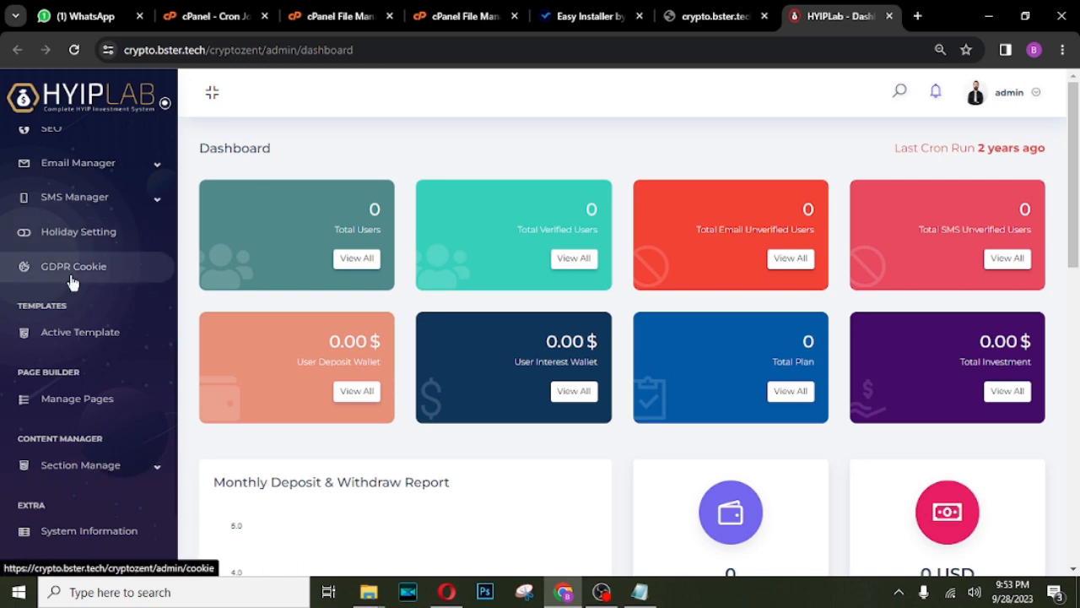
pyautogui.scroll(-2, 72, 283)
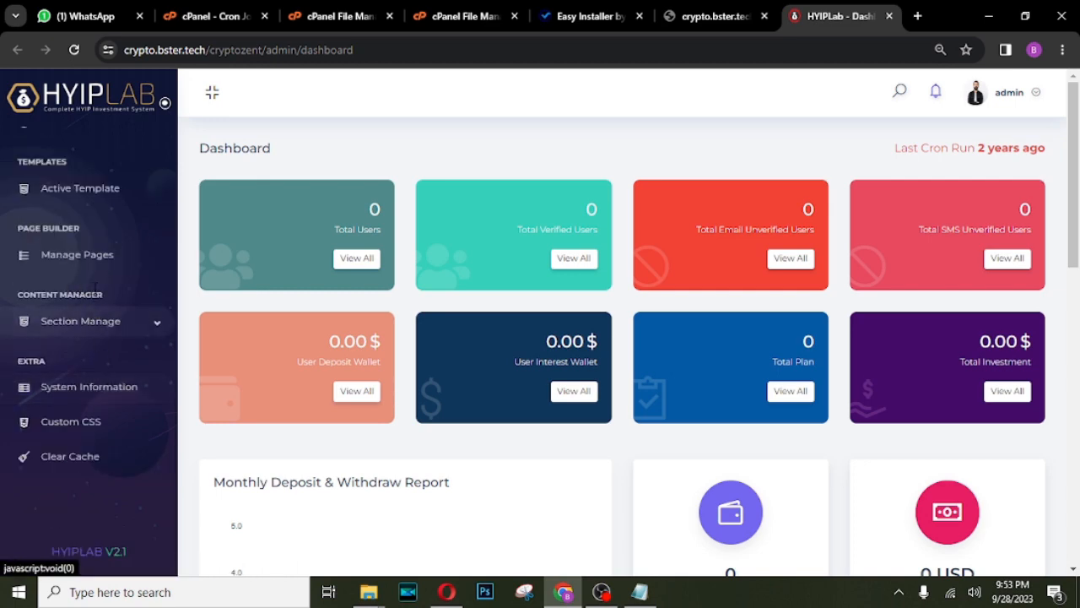
pyautogui.scroll(5, 94, 367)
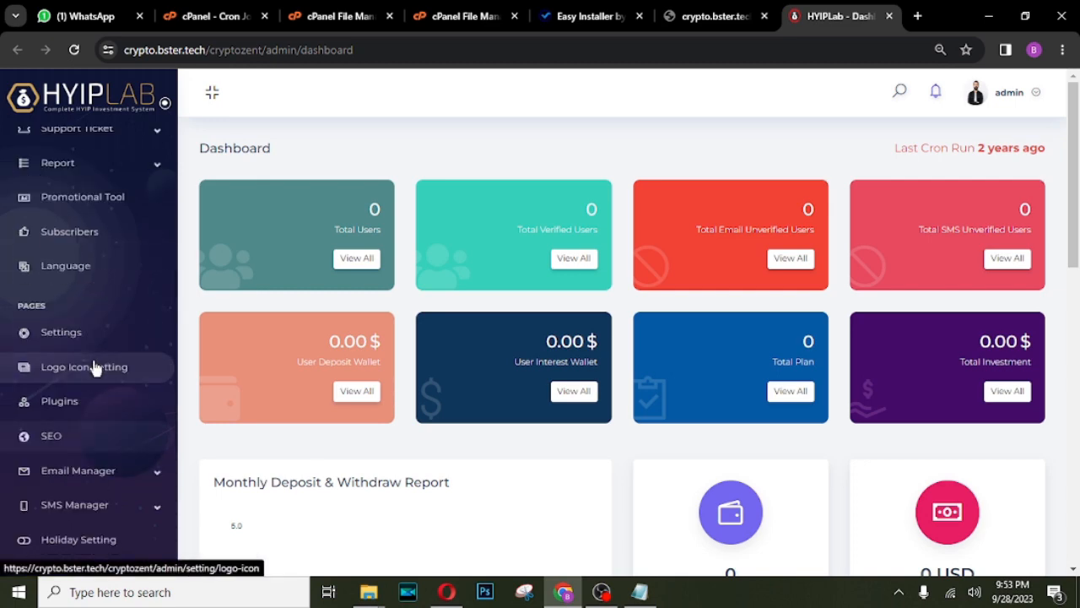
pyautogui.scroll(3, 94, 366)
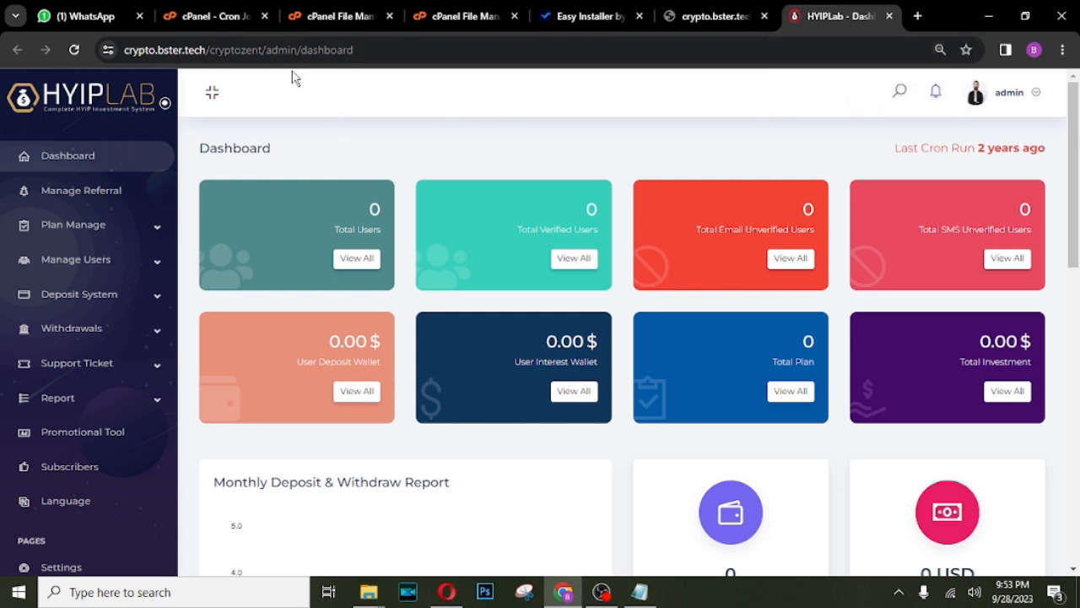
pyautogui.moveTo(267, 53); pyautogui.dragTo(231, 53)
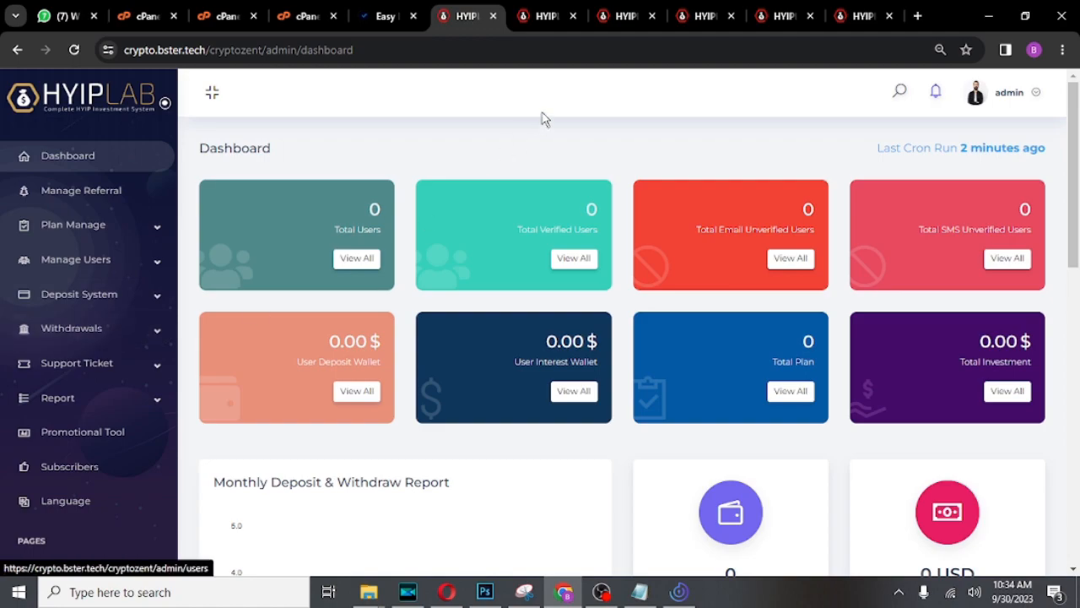
# Step: Switch to the public Cryptozent landing page and scroll through its upper sections
pyautogui.click(547, 16)
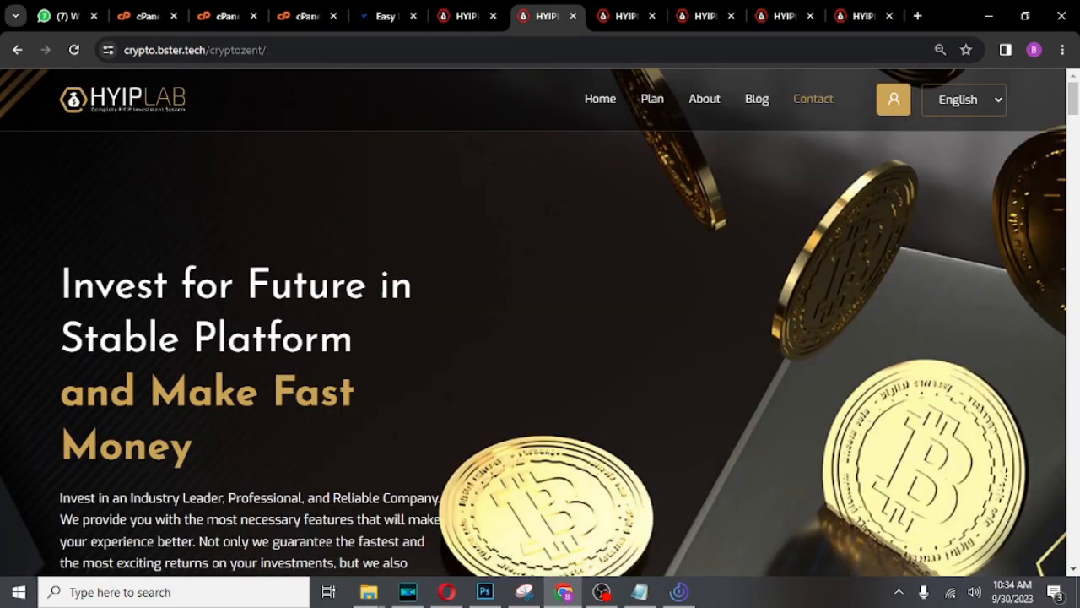
pyautogui.scroll(-3, 448, 406)
pyautogui.scroll(-15, 448, 406)
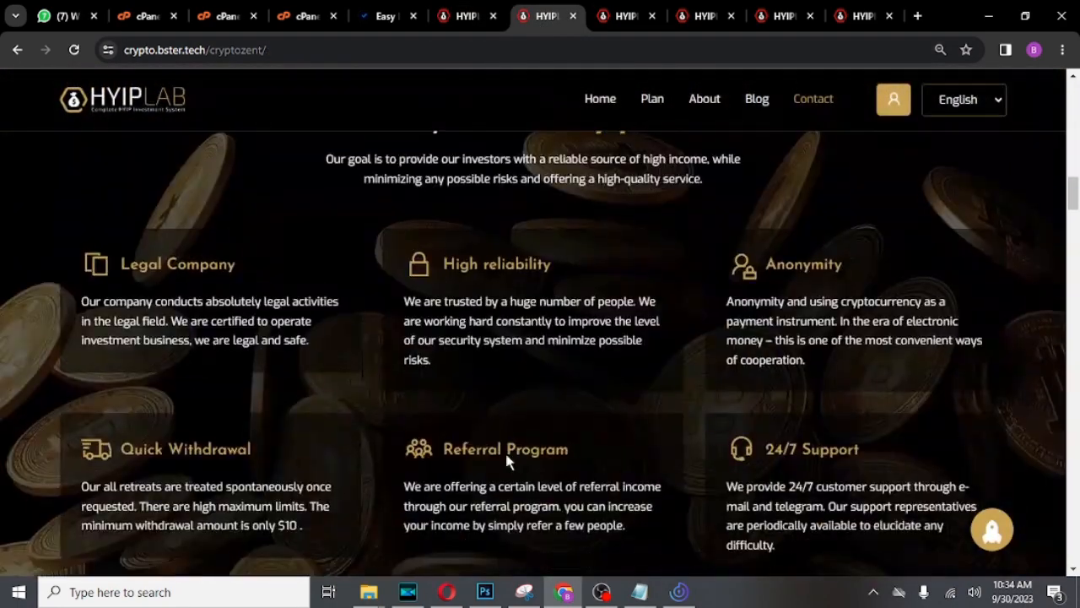
pyautogui.scroll(-15, 515, 460)
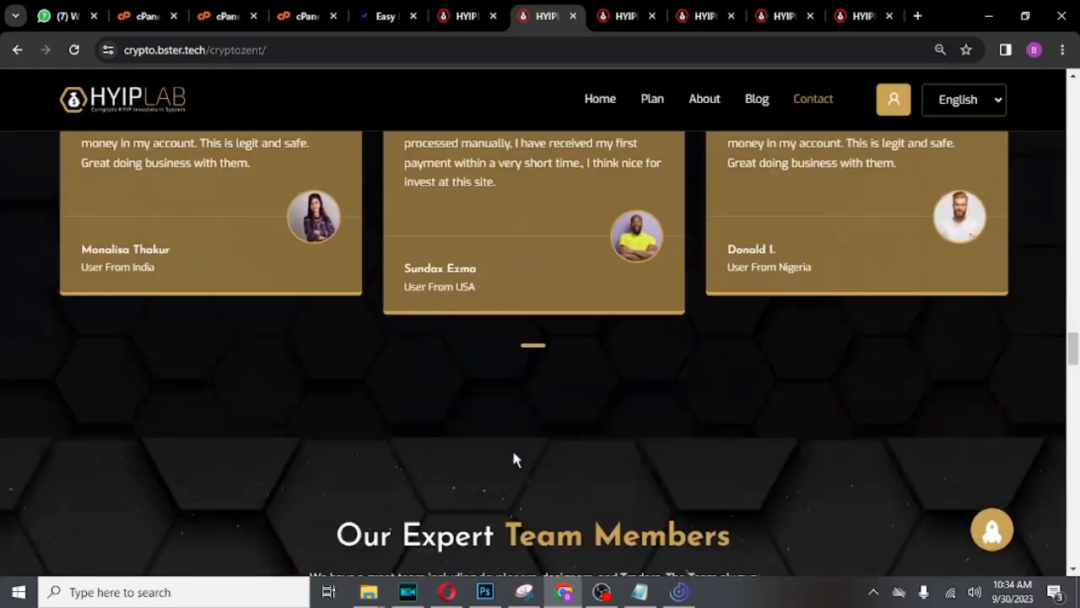
pyautogui.scroll(-5, 513, 460)
pyautogui.scroll(15, 512, 422)
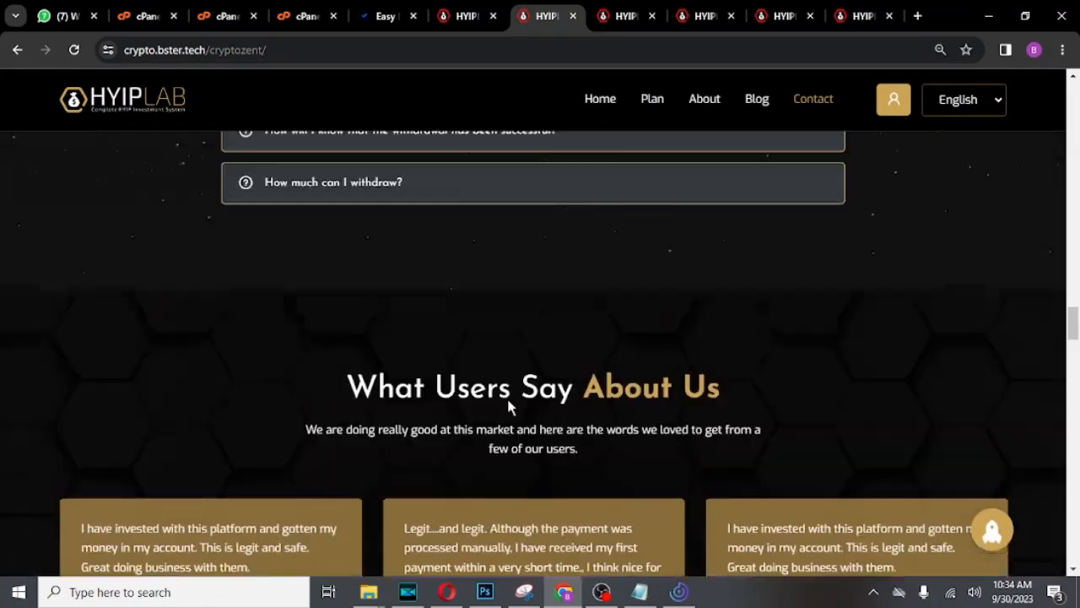
pyautogui.scroll(15, 510, 376)
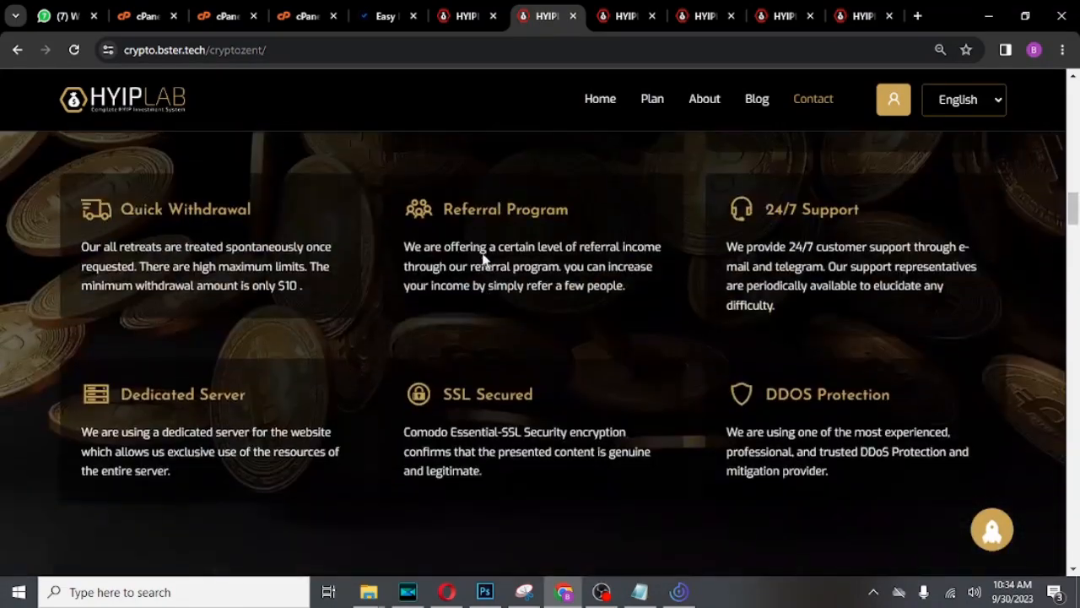
pyautogui.scroll(15, 479, 257)
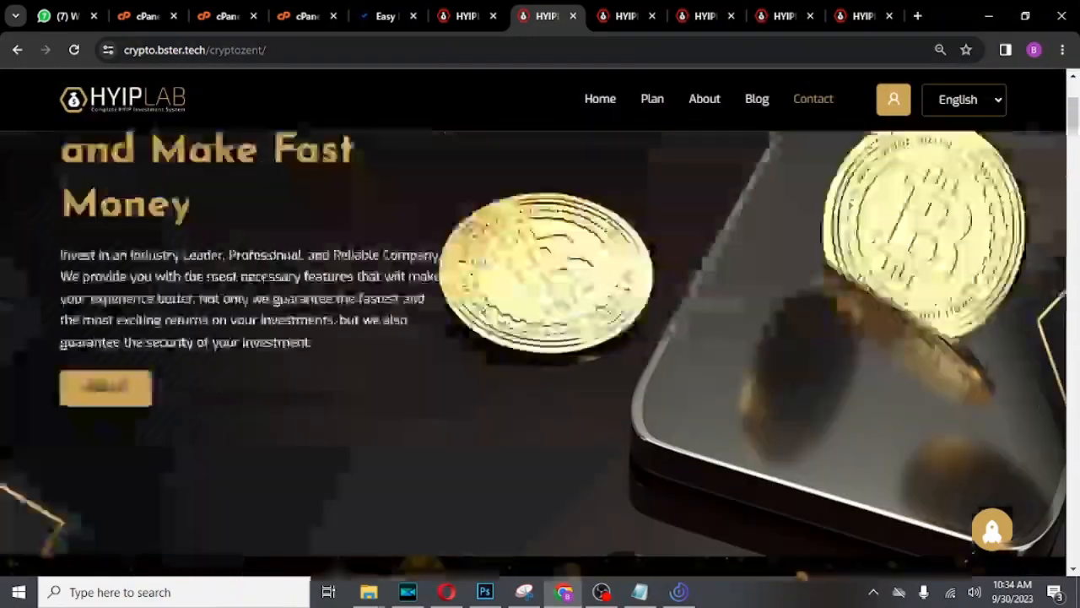
pyautogui.scroll(-5, 457, 277)
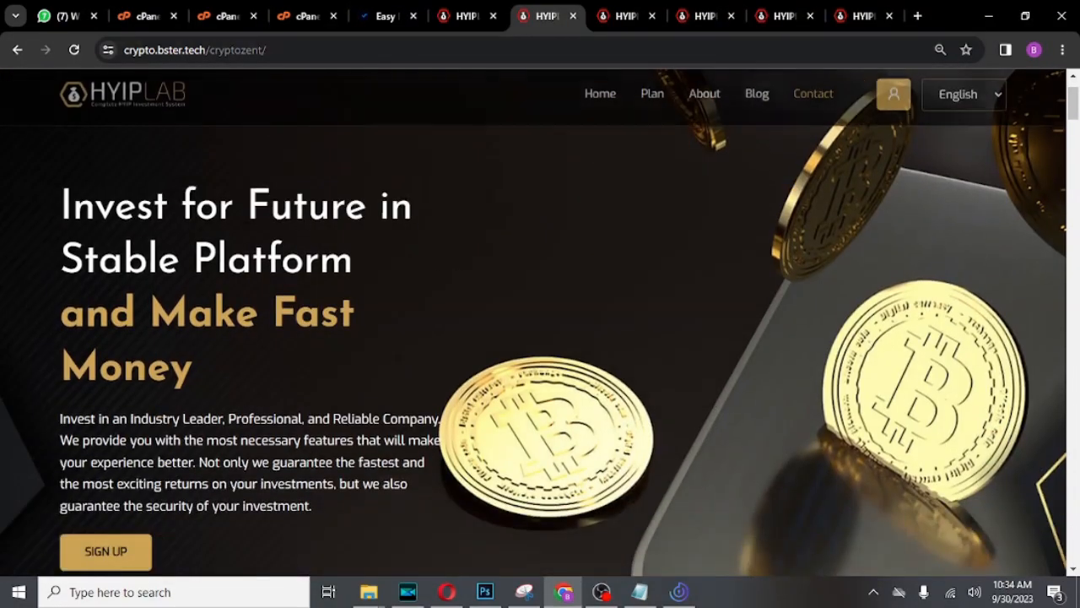
pyautogui.scroll(2, 298, 357)
pyautogui.scroll(2, 365, 311)
pyautogui.scroll(-6, 520, 341)
pyautogui.scroll(-1, 597, 329)
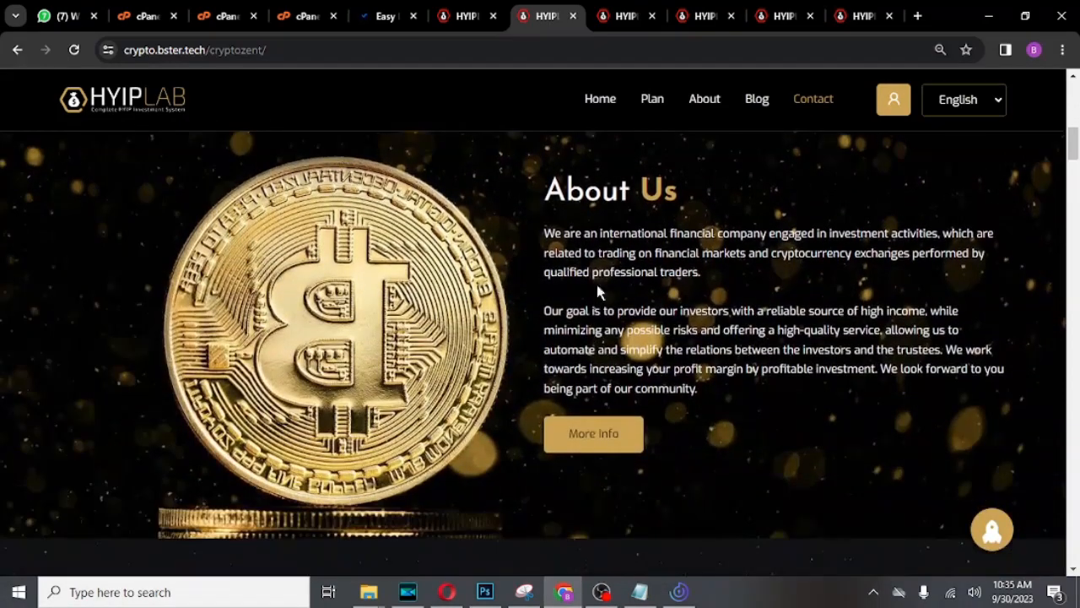
pyautogui.scroll(-4, 507, 429)
# Step: Scroll down through the FAQ, testimonials and team sections, then show the Investment Plan page
pyautogui.scroll(-1, 506, 430)
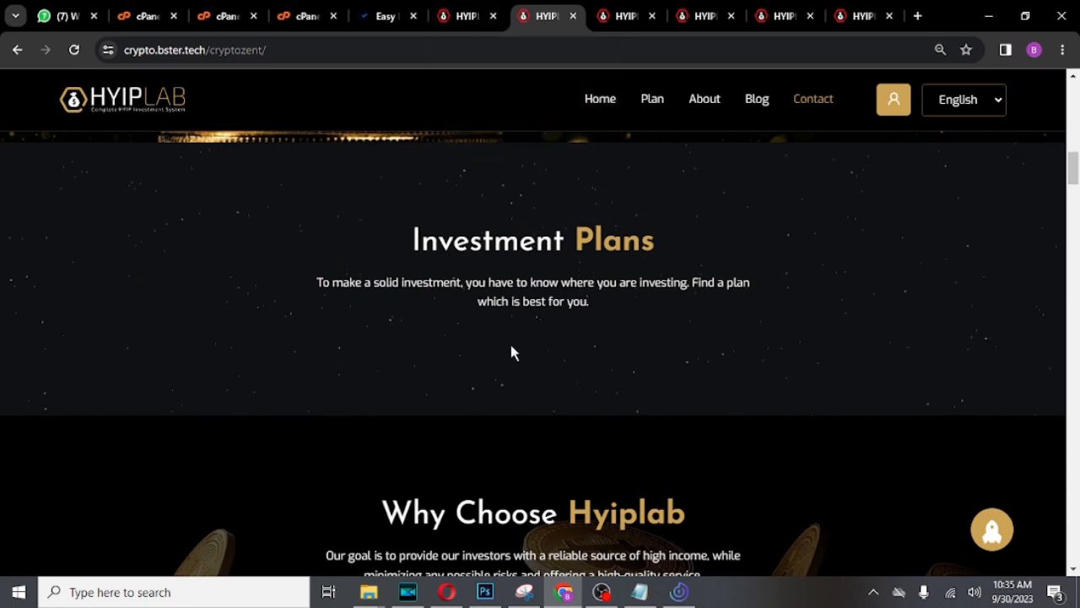
pyautogui.scroll(-1, 593, 436)
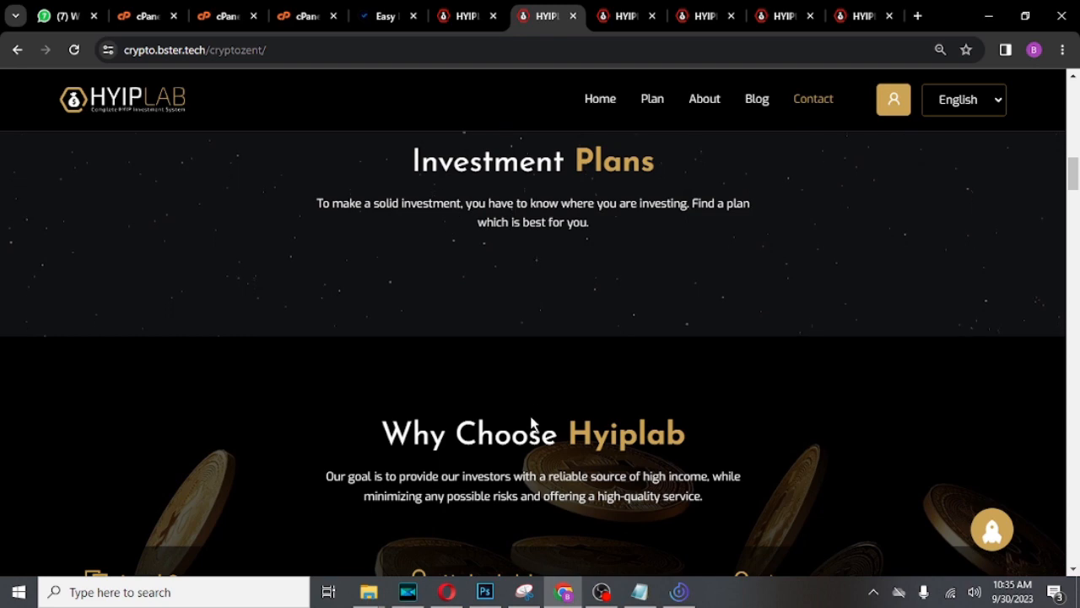
pyautogui.scroll(-2, 515, 422)
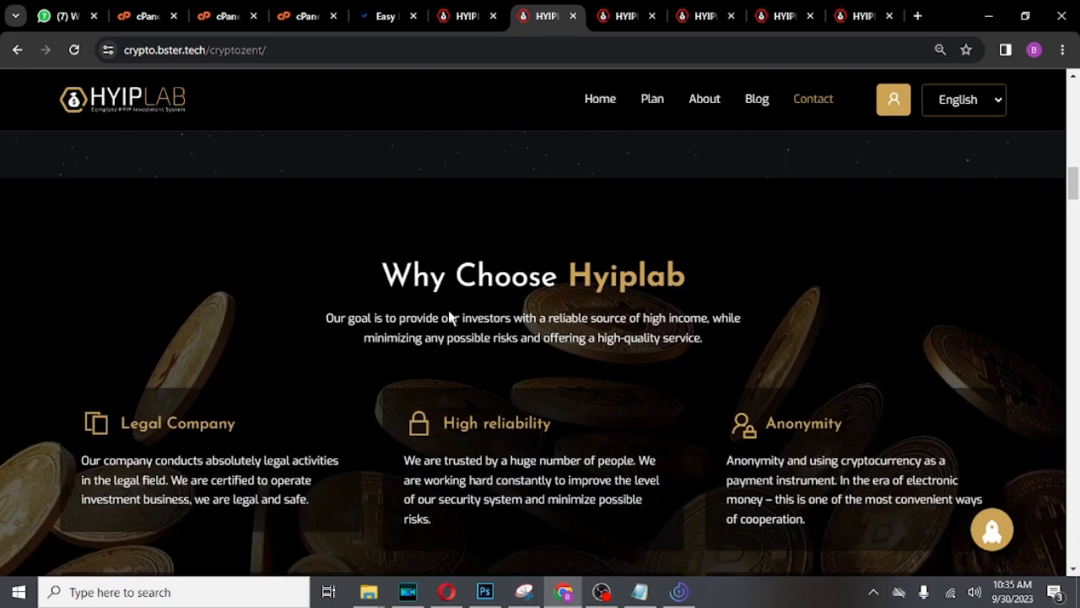
pyautogui.scroll(-10, 588, 329)
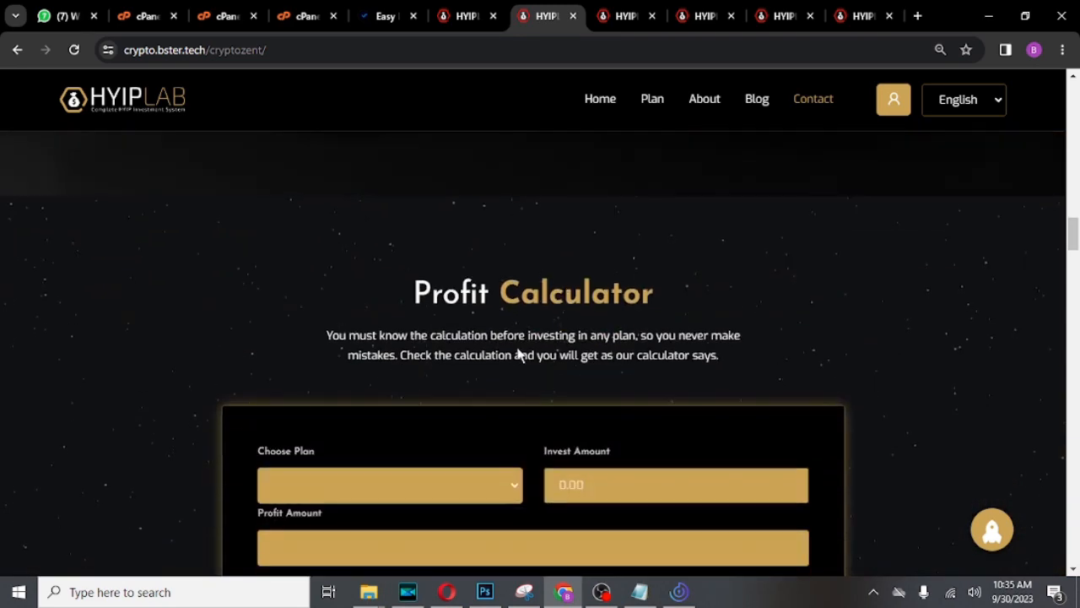
pyautogui.scroll(-3, 513, 338)
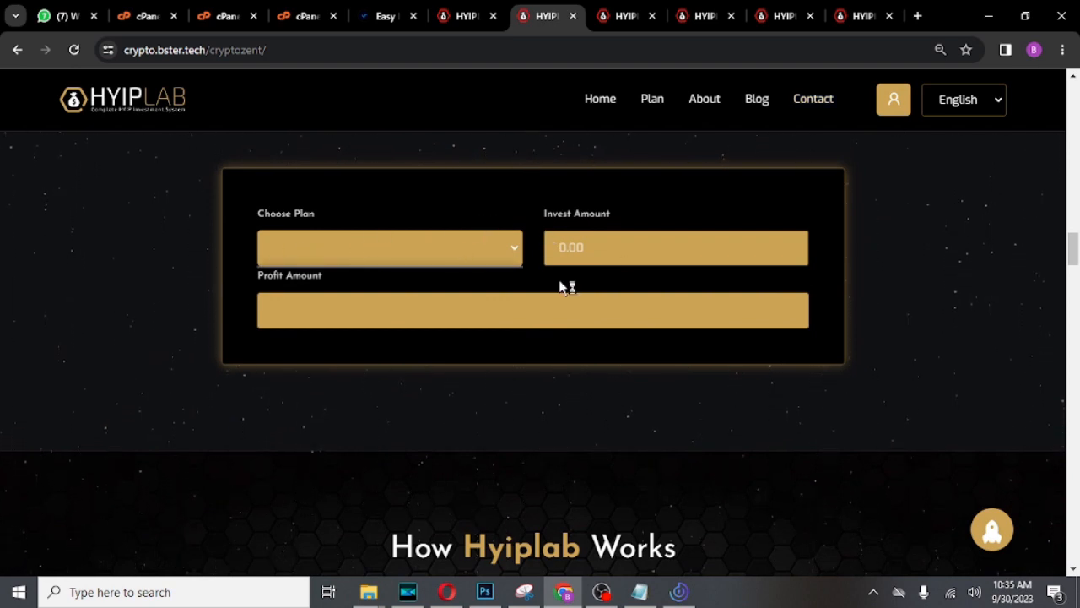
pyautogui.scroll(-1, 442, 333)
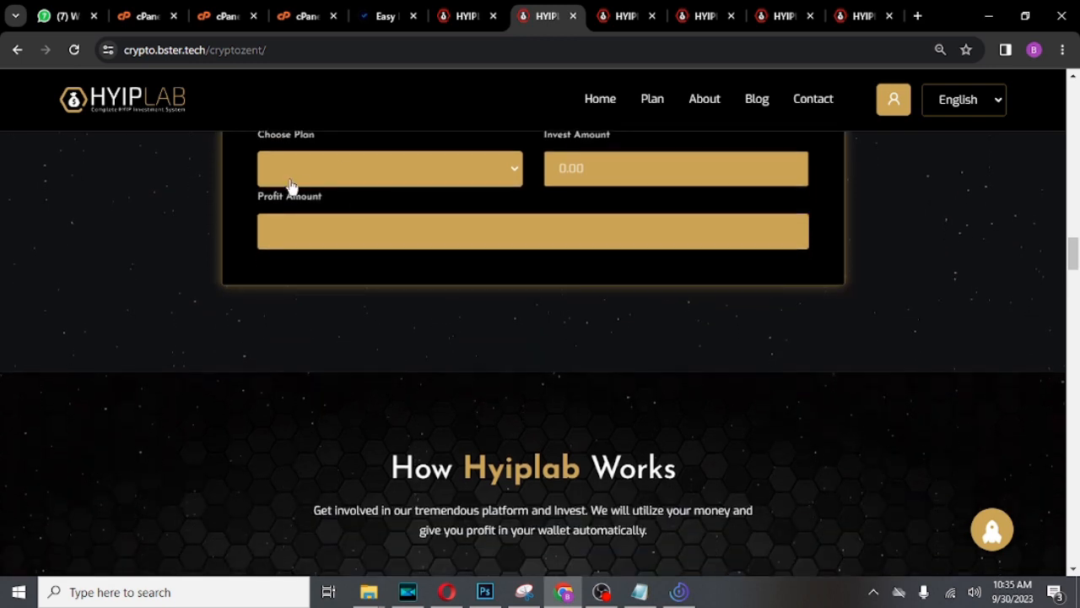
pyautogui.scroll(1, 296, 181)
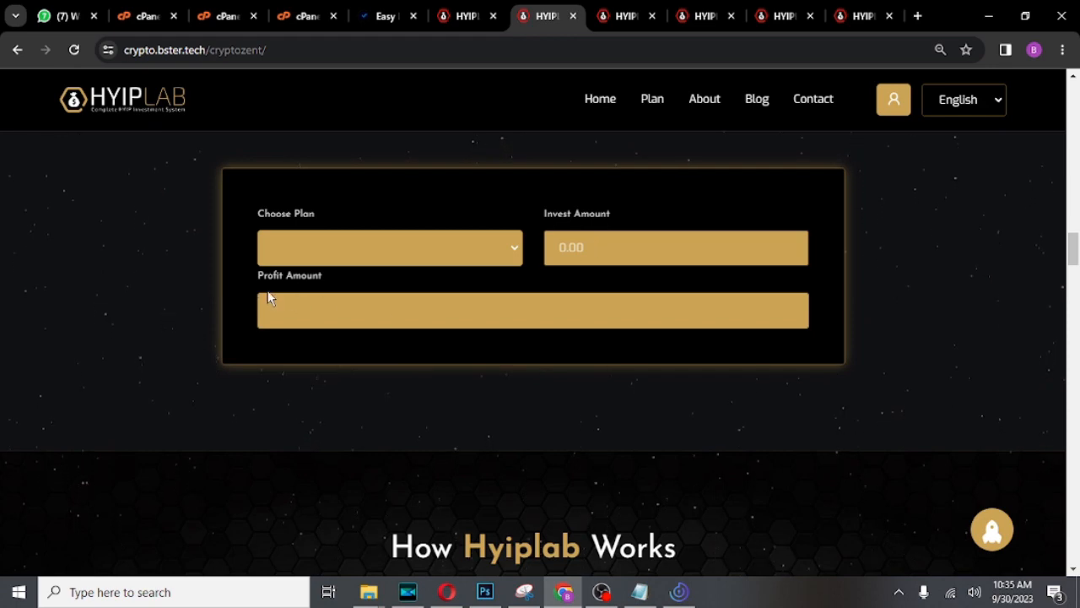
pyautogui.scroll(-3, 413, 353)
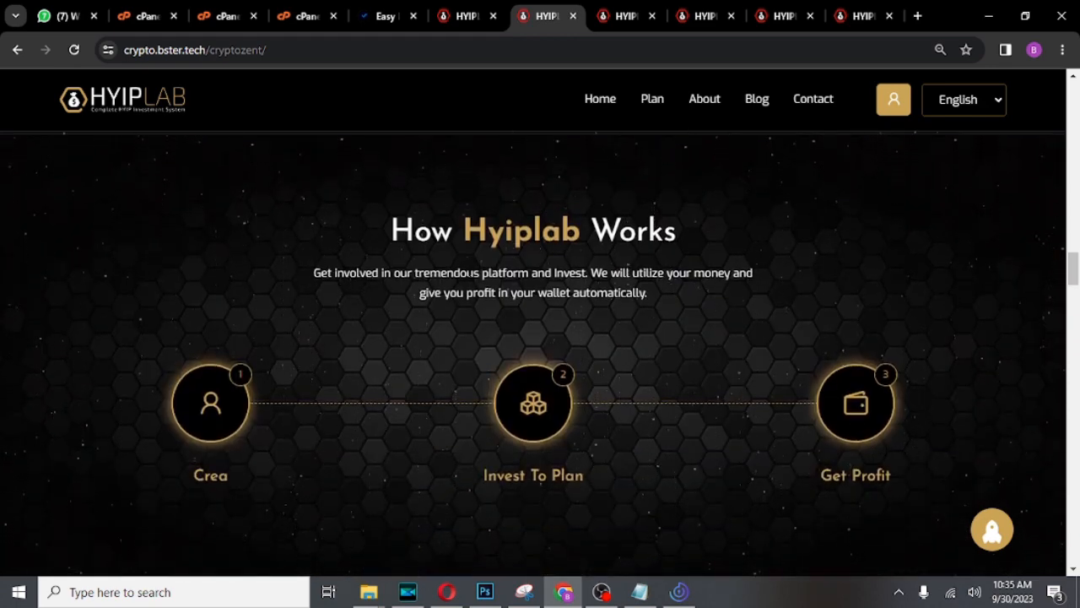
pyautogui.scroll(-3, 531, 239)
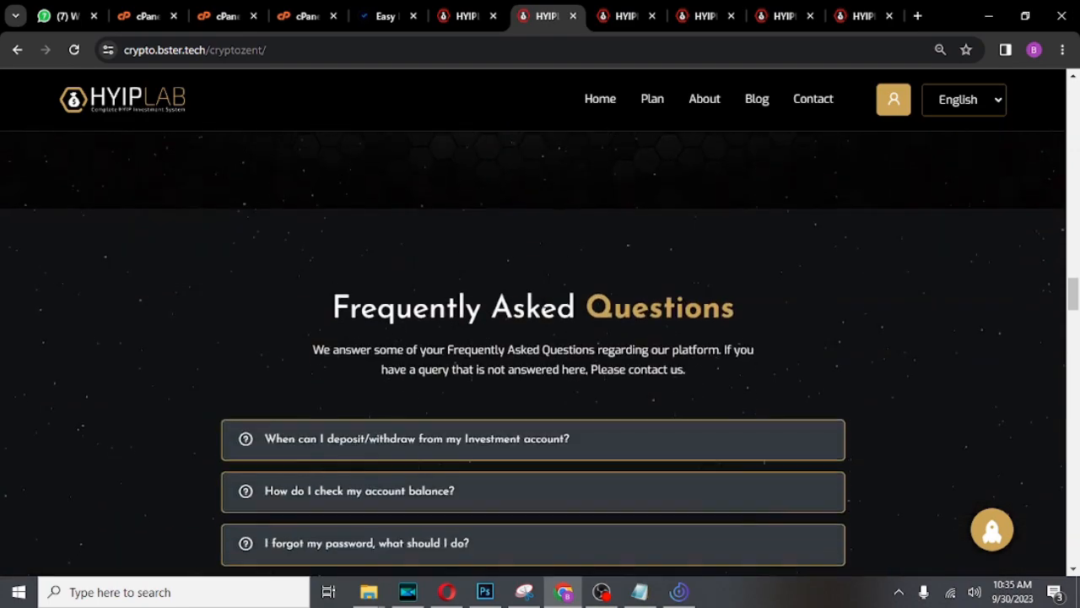
pyautogui.scroll(-5, 487, 363)
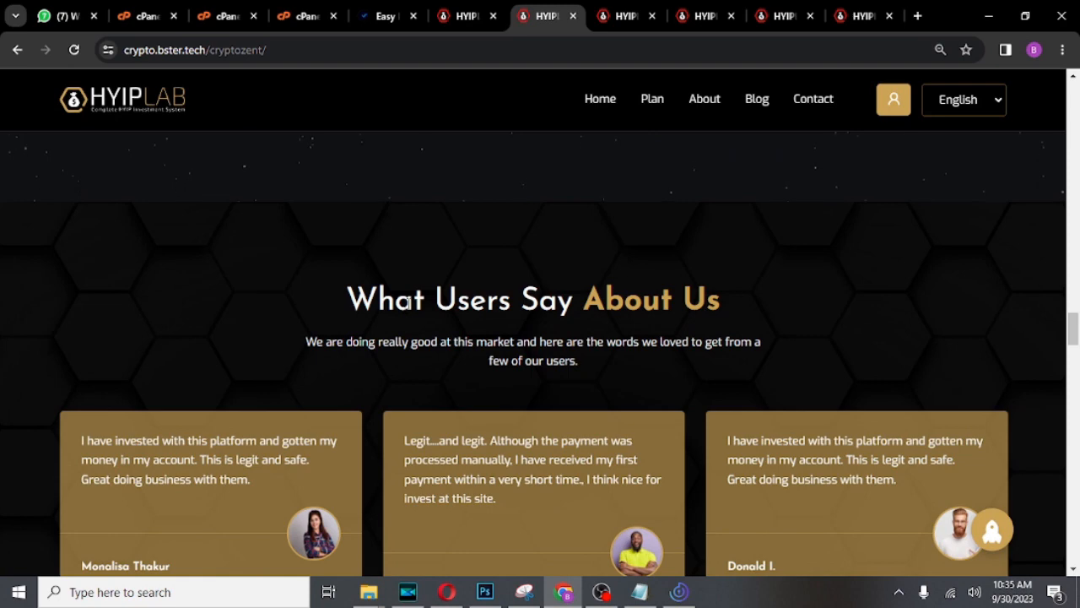
pyautogui.scroll(-6, 650, 363)
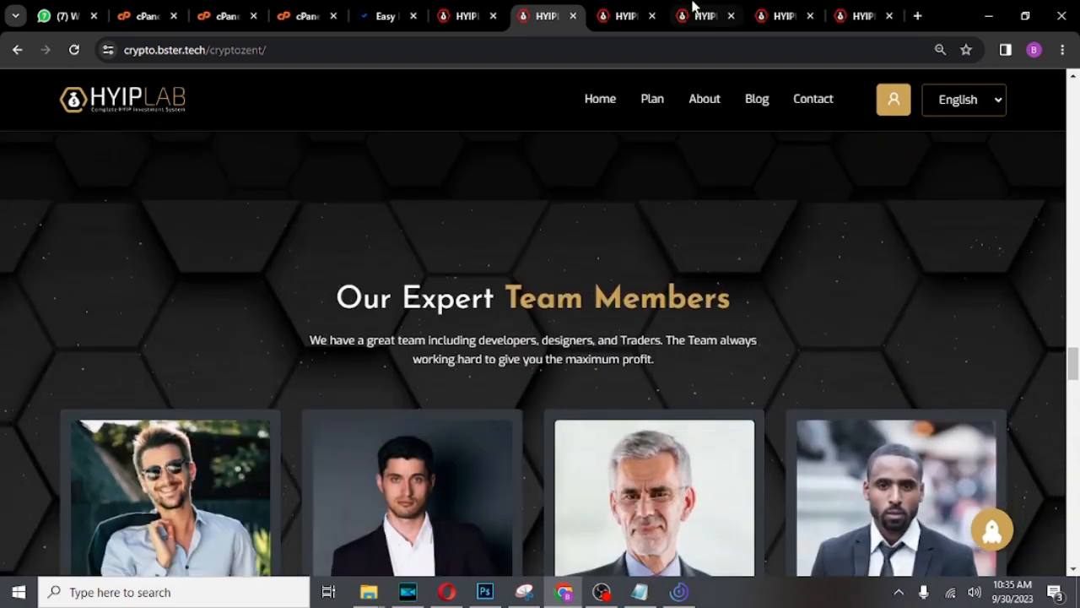
pyautogui.scroll(2, 731, 214)
pyautogui.scroll(5, 731, 214)
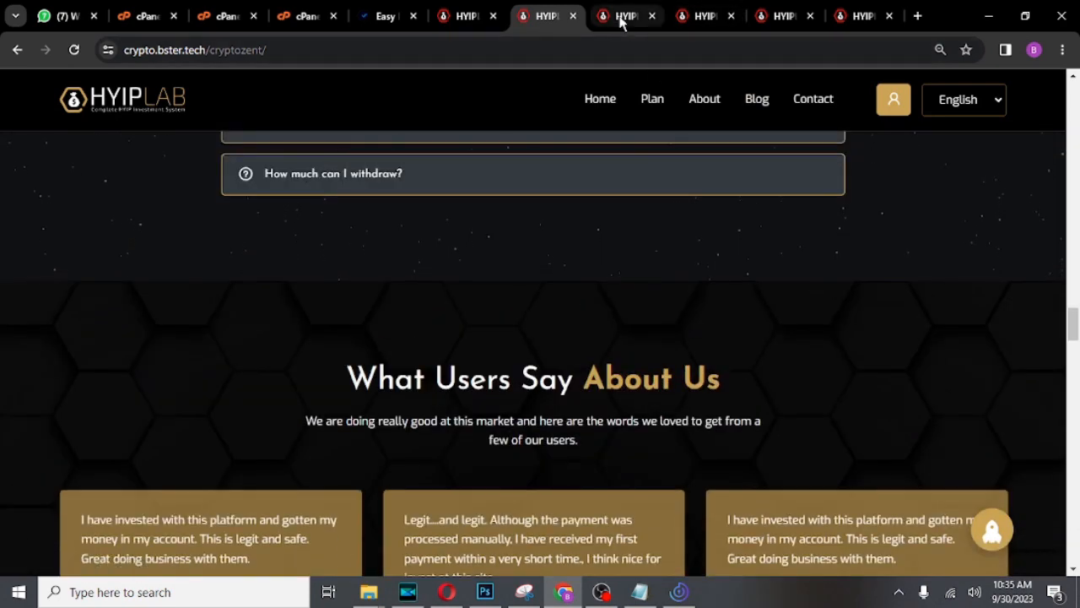
pyautogui.click(622, 18)
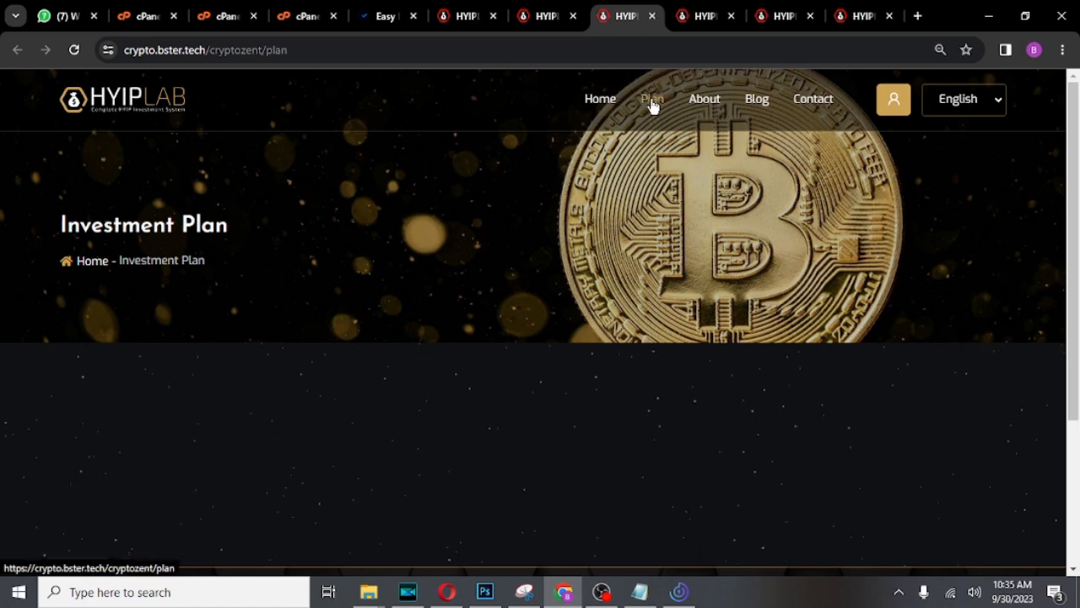
# Step: Look over the site's About page
pyautogui.click(688, 19)
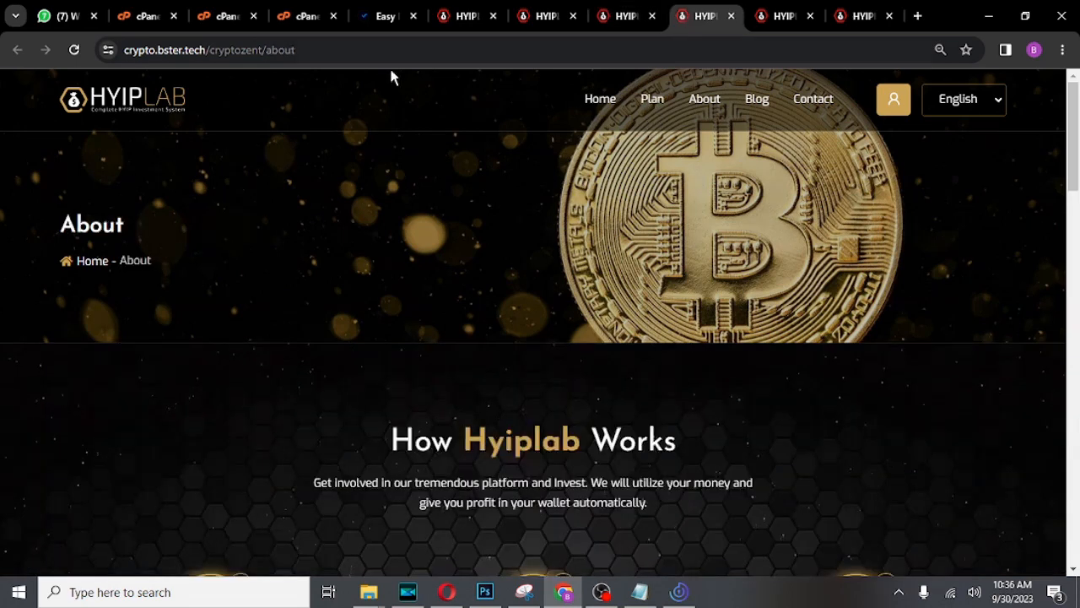
pyautogui.scroll(-15, 422, 236)
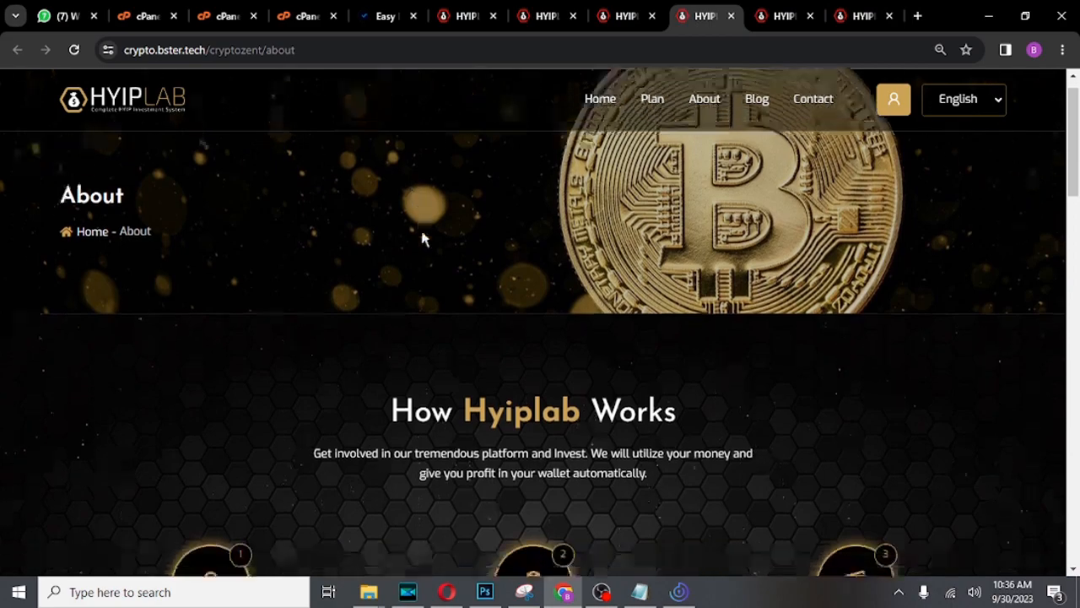
pyautogui.scroll(-6, 494, 261)
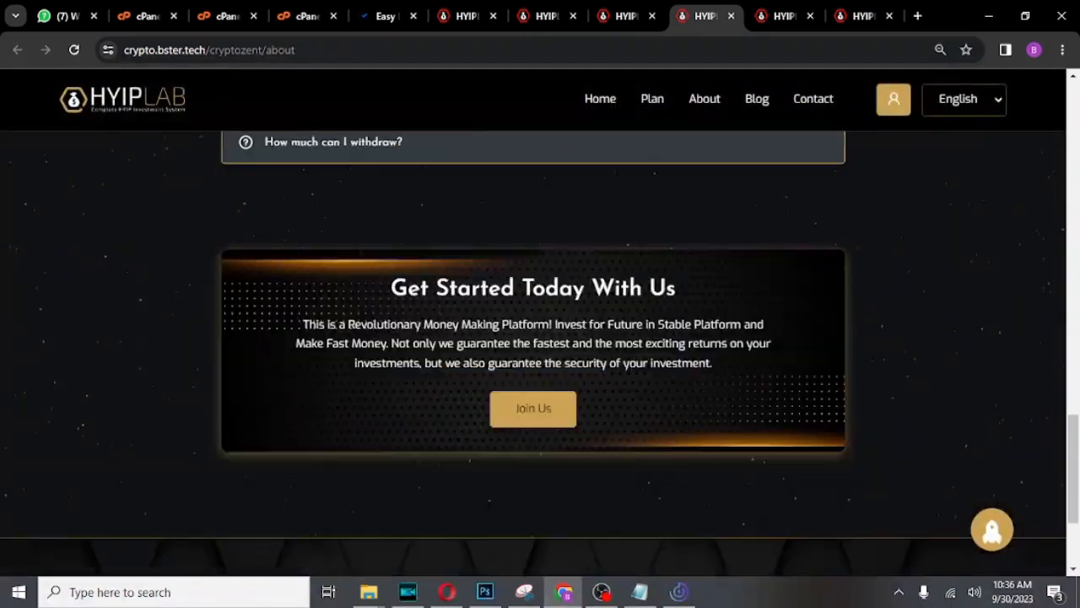
pyautogui.scroll(9, 492, 253)
pyautogui.scroll(10, 493, 251)
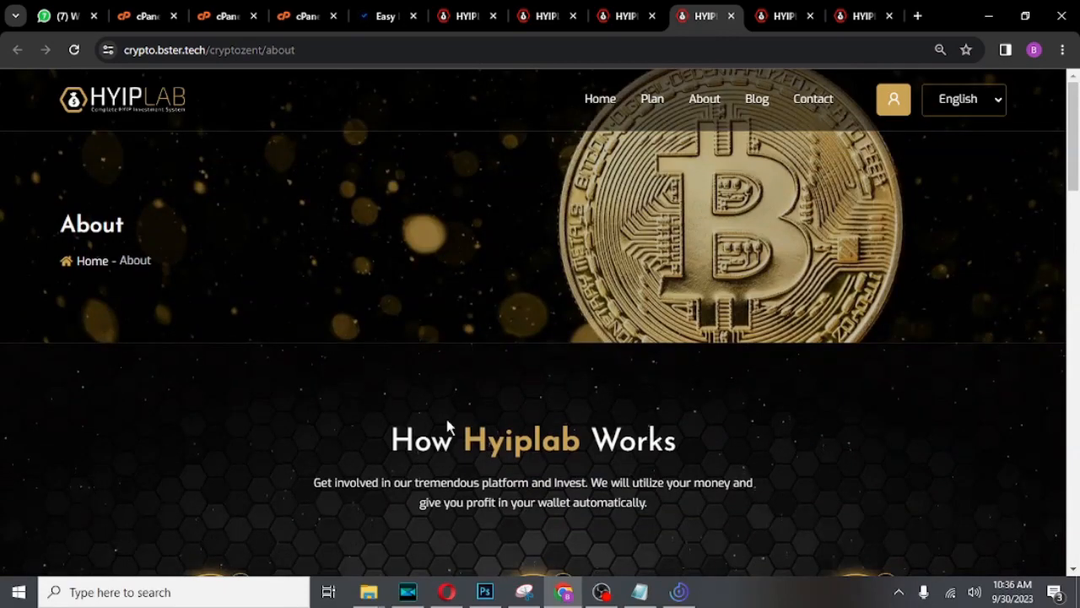
pyautogui.scroll(-10, 448, 427)
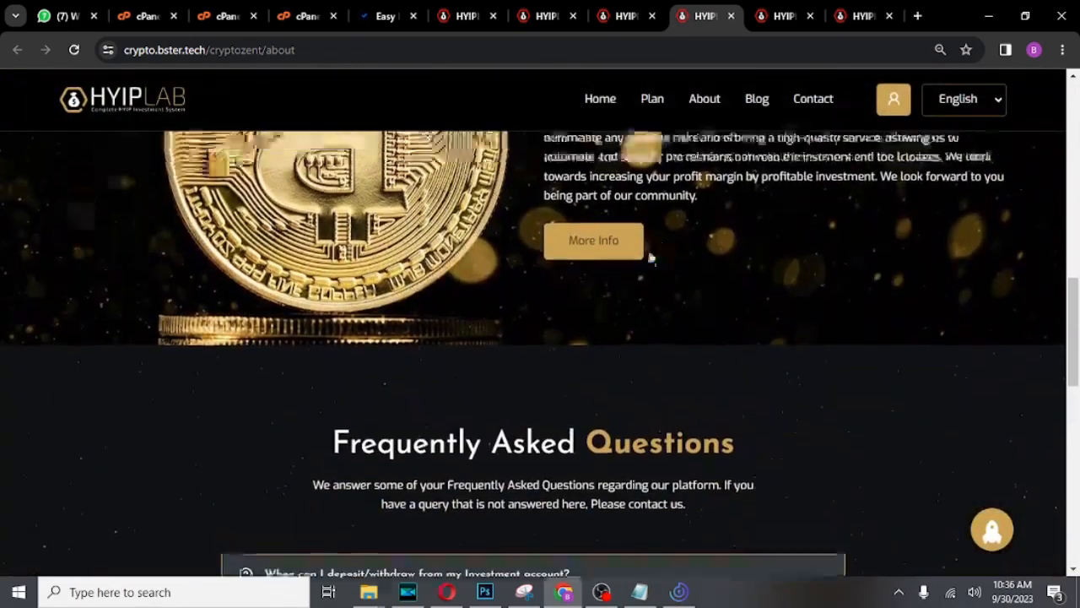
pyautogui.scroll(3, 651, 257)
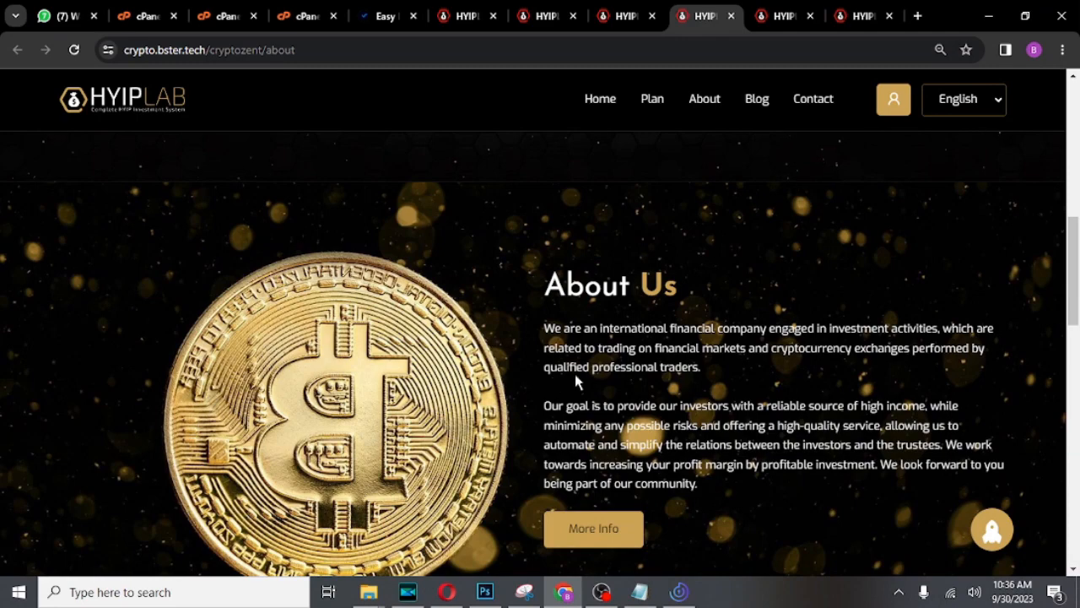
pyautogui.scroll(2, 579, 296)
pyautogui.scroll(-3, 509, 413)
pyautogui.scroll(3, 740, 222)
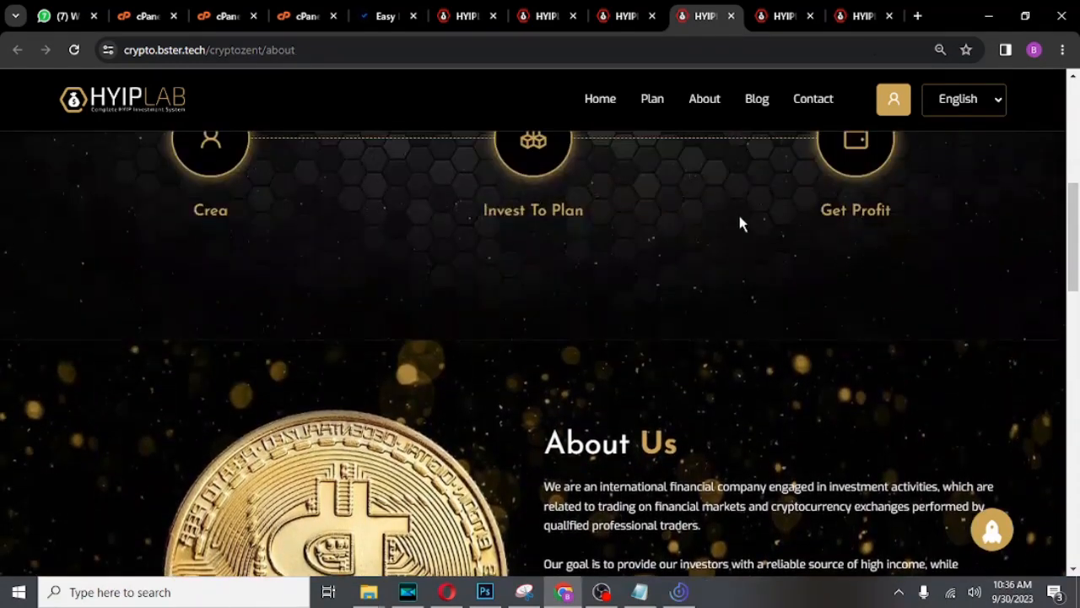
# Step: Look over the site's Blog page
pyautogui.click(767, 23)
pyautogui.scroll(-5, 422, 234)
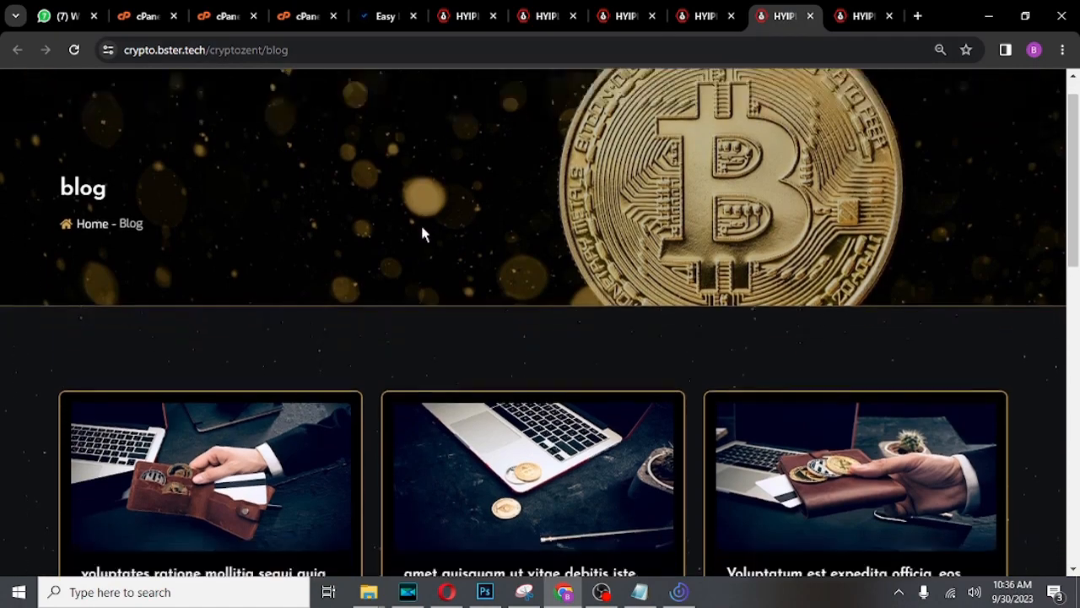
pyautogui.scroll(-5, 386, 338)
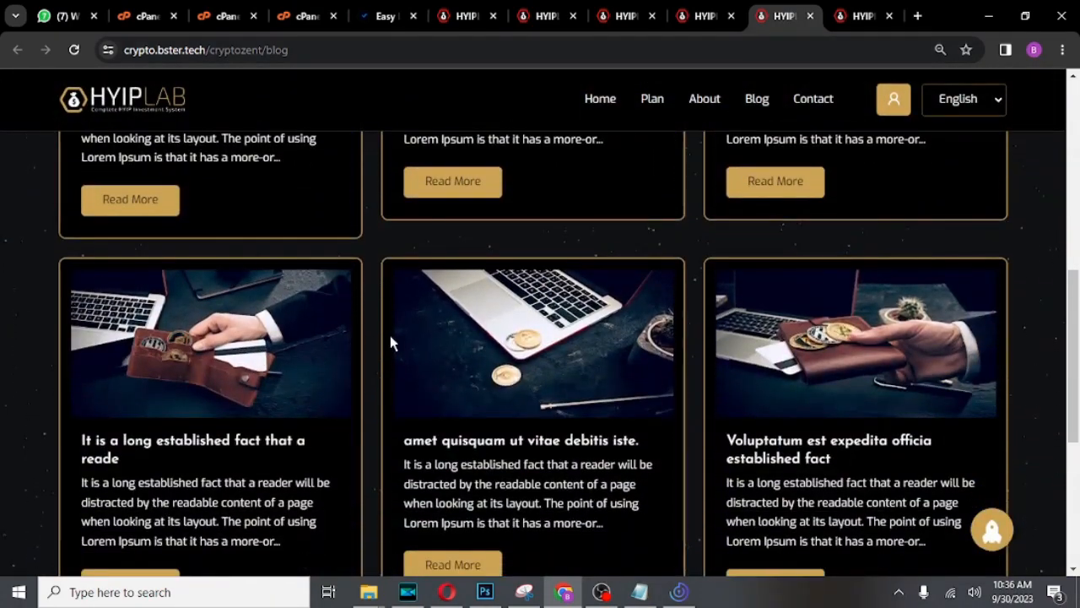
pyautogui.scroll(2, 405, 270)
pyautogui.scroll(5, 363, 236)
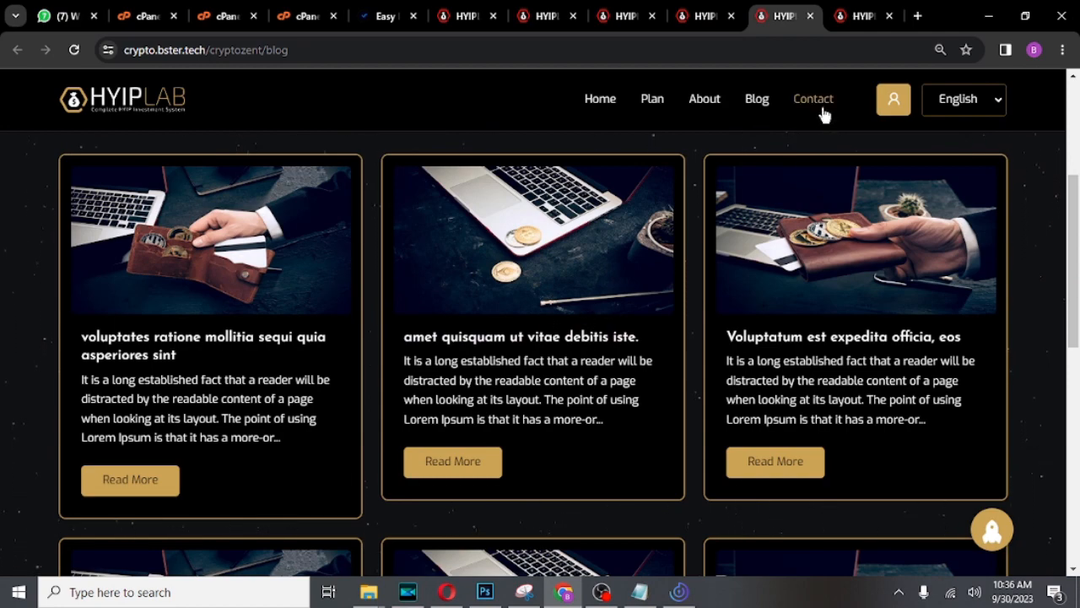
# Step: Look over the Contact Us page, then return to the admin dashboard
pyautogui.click(851, 16)
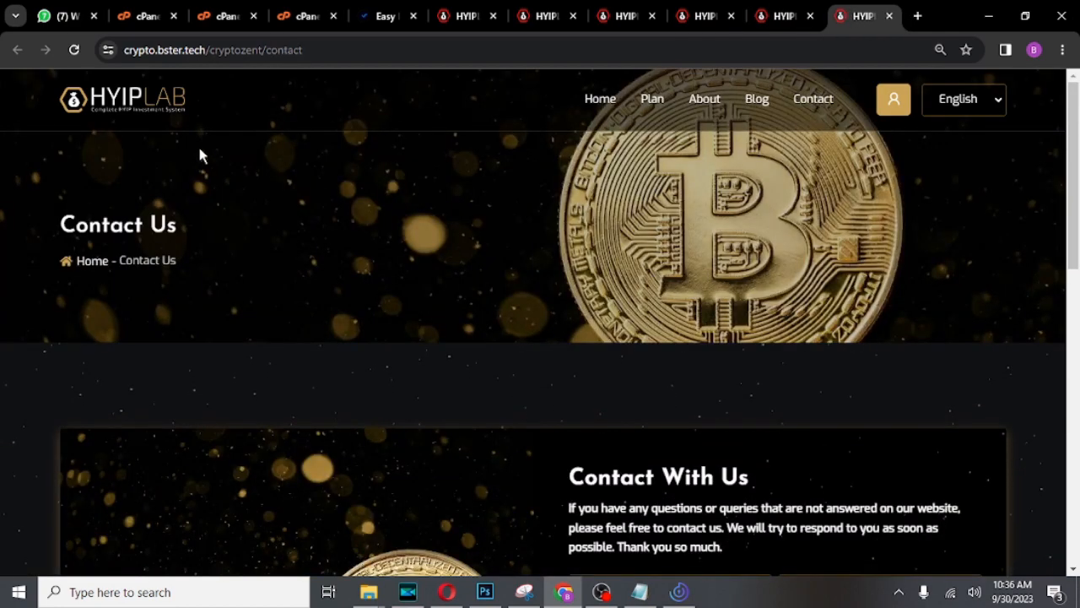
pyautogui.scroll(-4, 198, 155)
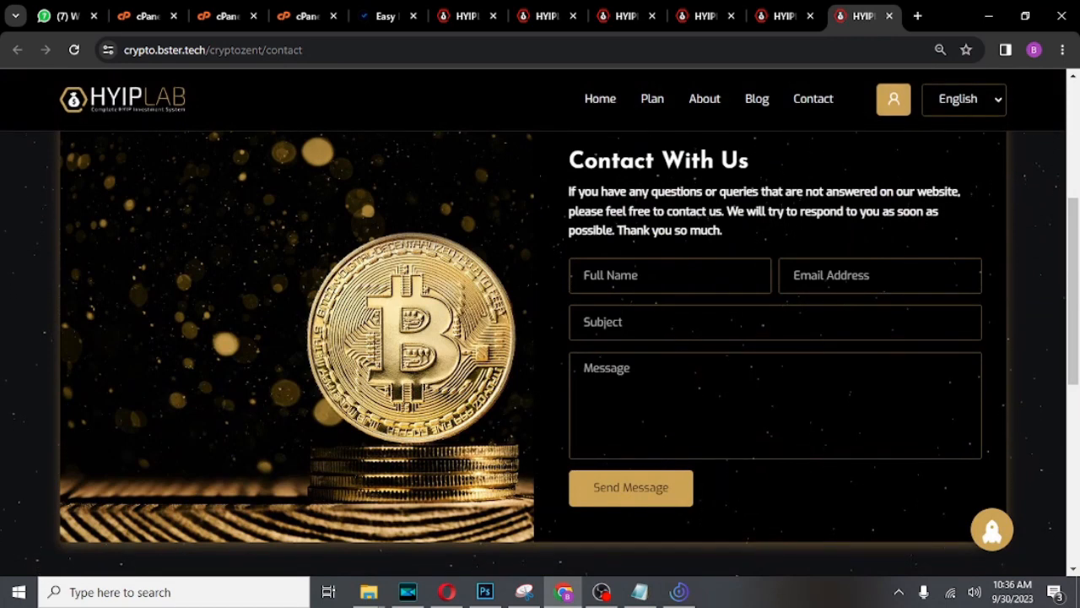
pyautogui.scroll(-5, 734, 380)
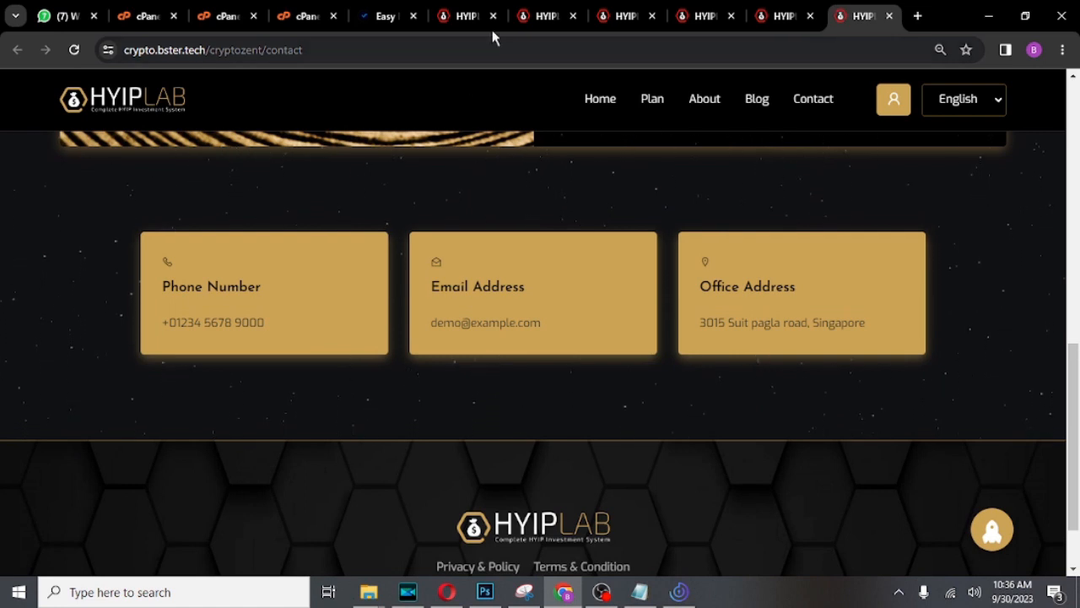
pyautogui.click(460, 18)
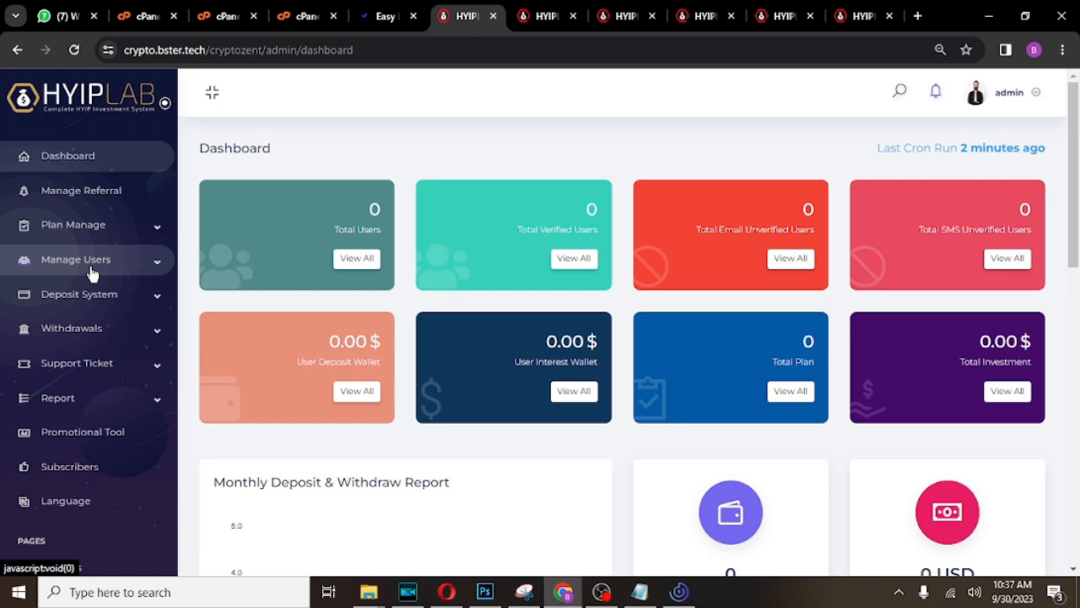
# Step: Open SEO under Pages in the HYIPLab admin sidebar
pyautogui.scroll(-3, 92, 337)
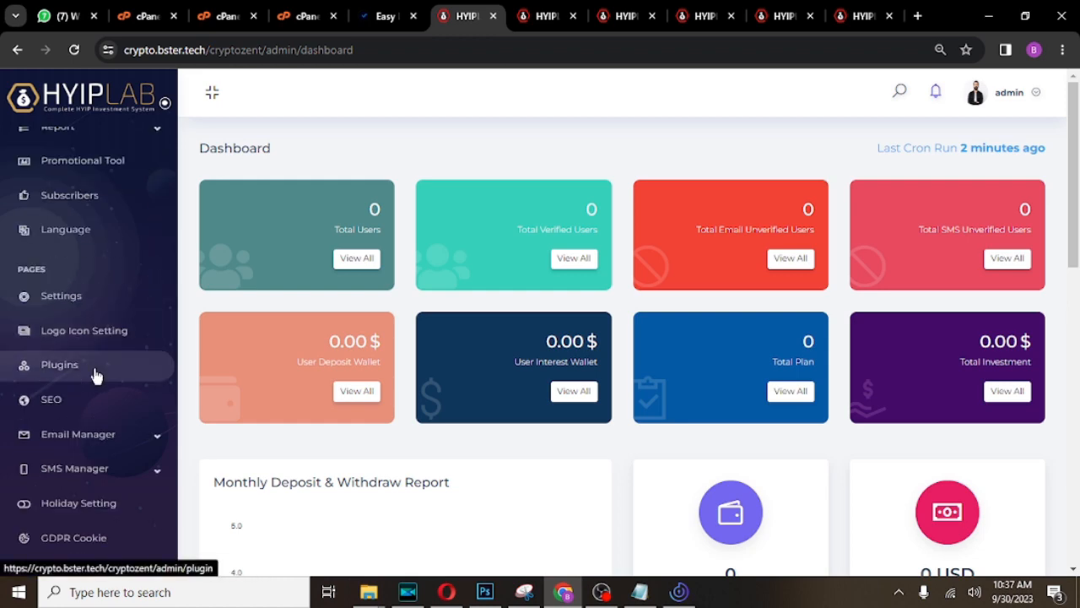
pyautogui.scroll(1, 76, 389)
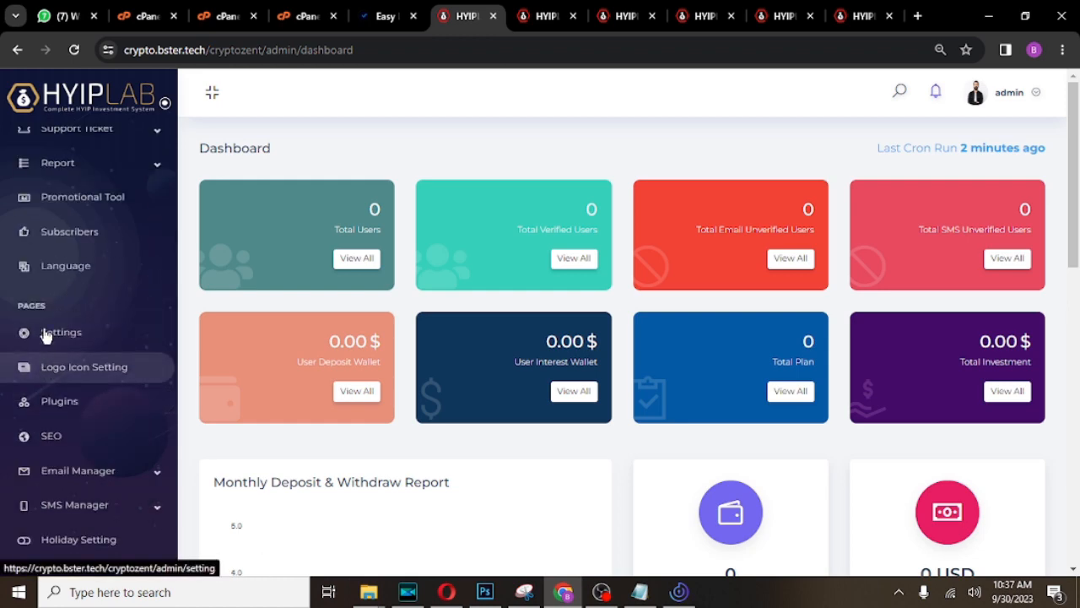
pyautogui.click(48, 437)
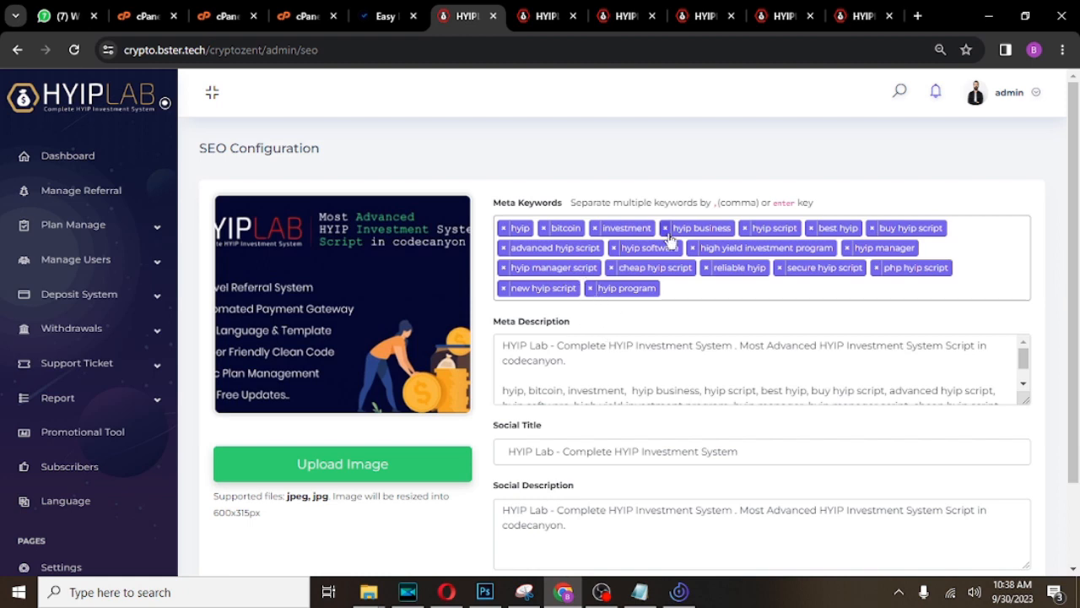
# Step: Remove every preset Meta Keywords tag, from 'hyip program' through 'best hyip', until the box is empty
pyautogui.click(590, 289)
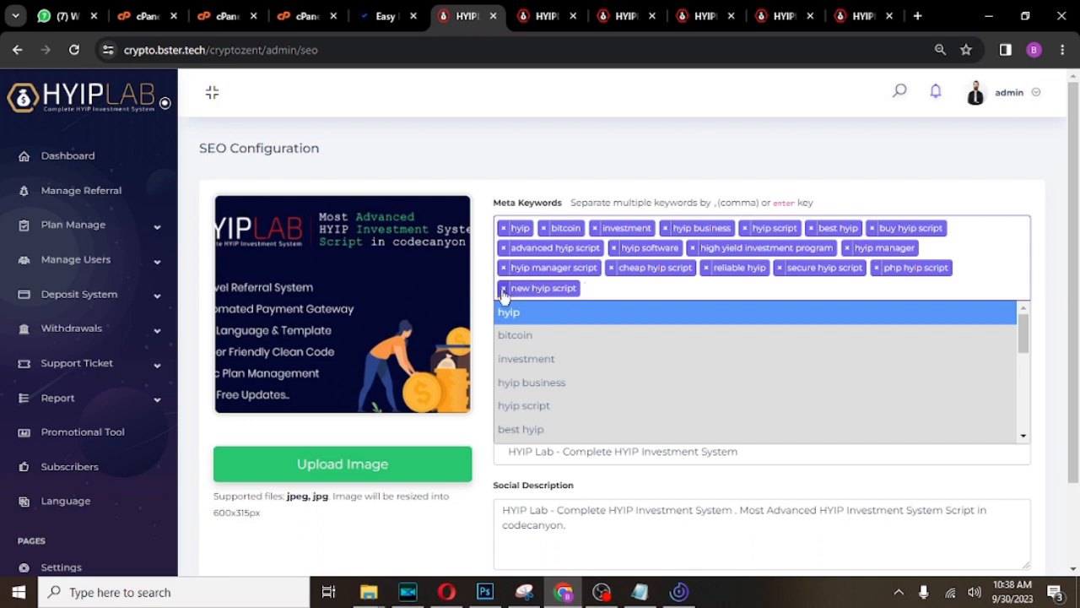
pyautogui.click(505, 288)
pyautogui.click(505, 269)
pyautogui.click(505, 268)
pyautogui.click(505, 269)
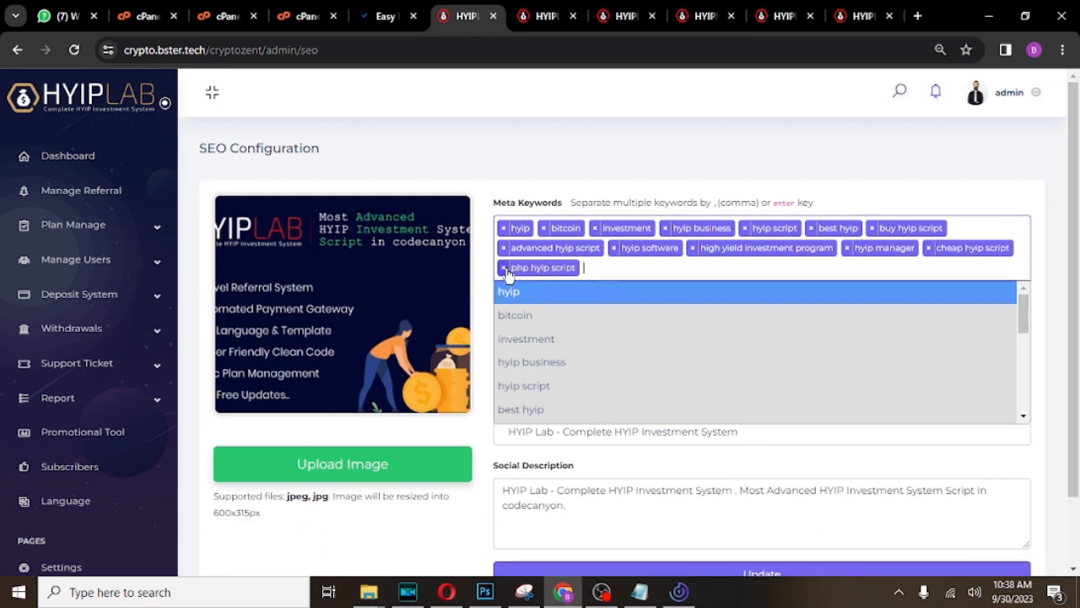
pyautogui.click(505, 269)
pyautogui.click(504, 249)
pyautogui.click(504, 248)
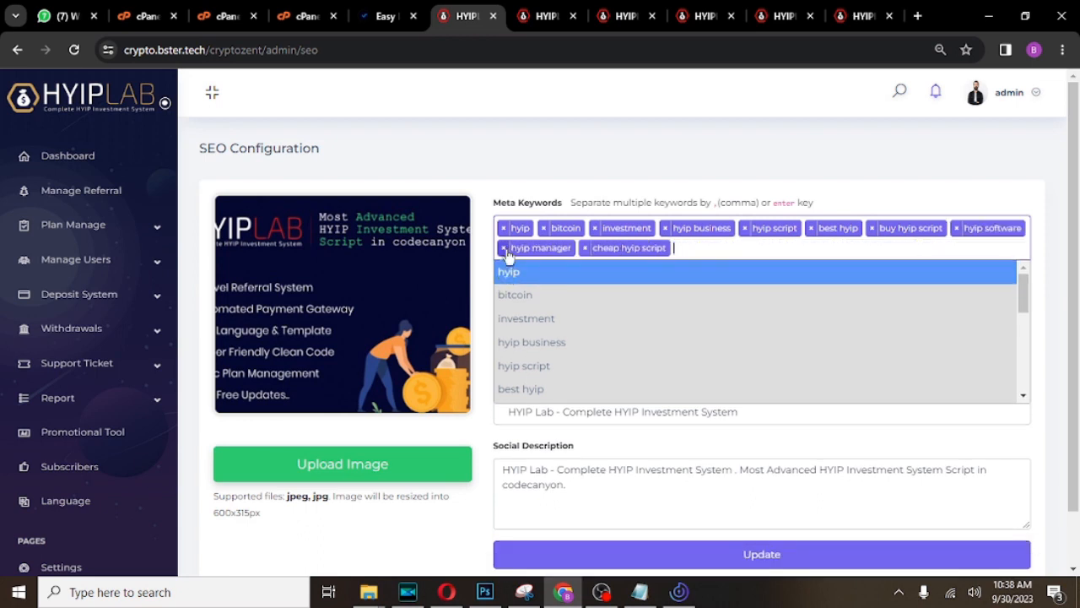
pyautogui.click(504, 248)
pyautogui.click(504, 248)
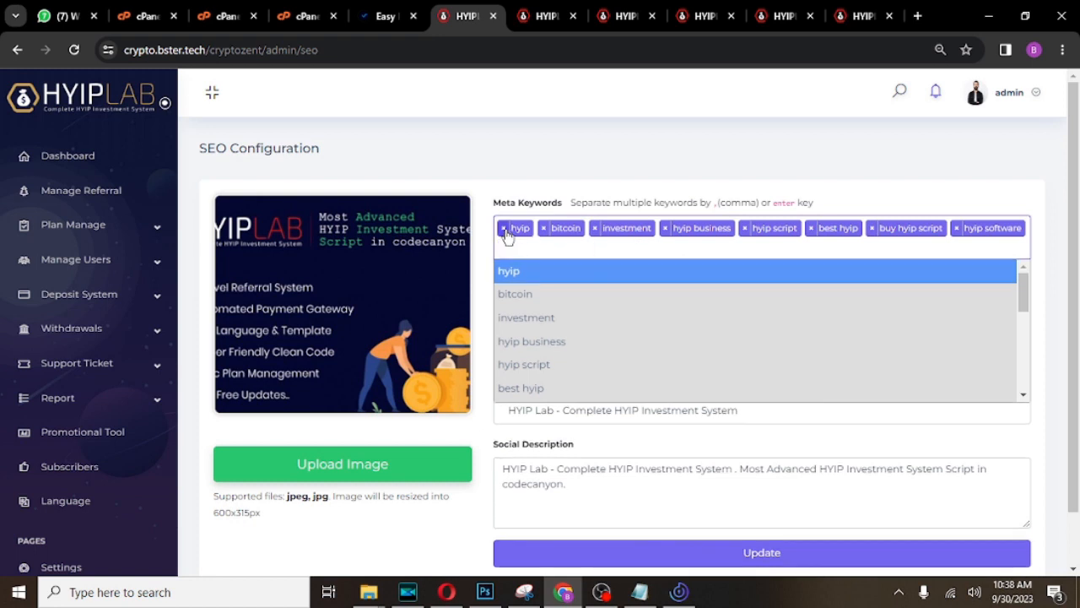
pyautogui.click(505, 229)
pyautogui.click(504, 229)
pyautogui.click(505, 229)
pyautogui.click(505, 229)
pyautogui.click(505, 228)
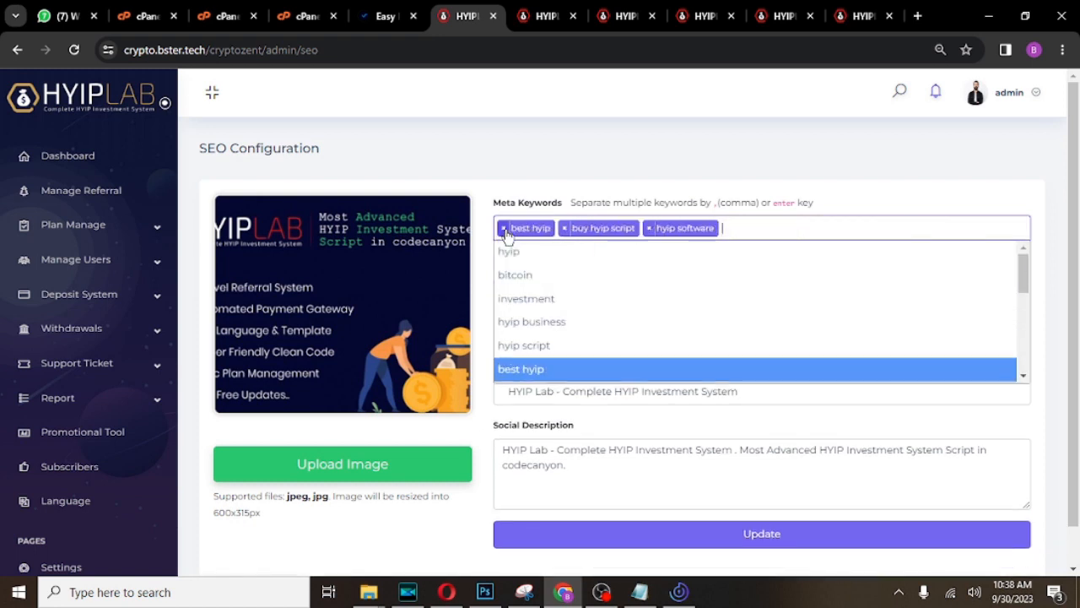
pyautogui.click(504, 229)
pyautogui.click(505, 229)
pyautogui.click(504, 228)
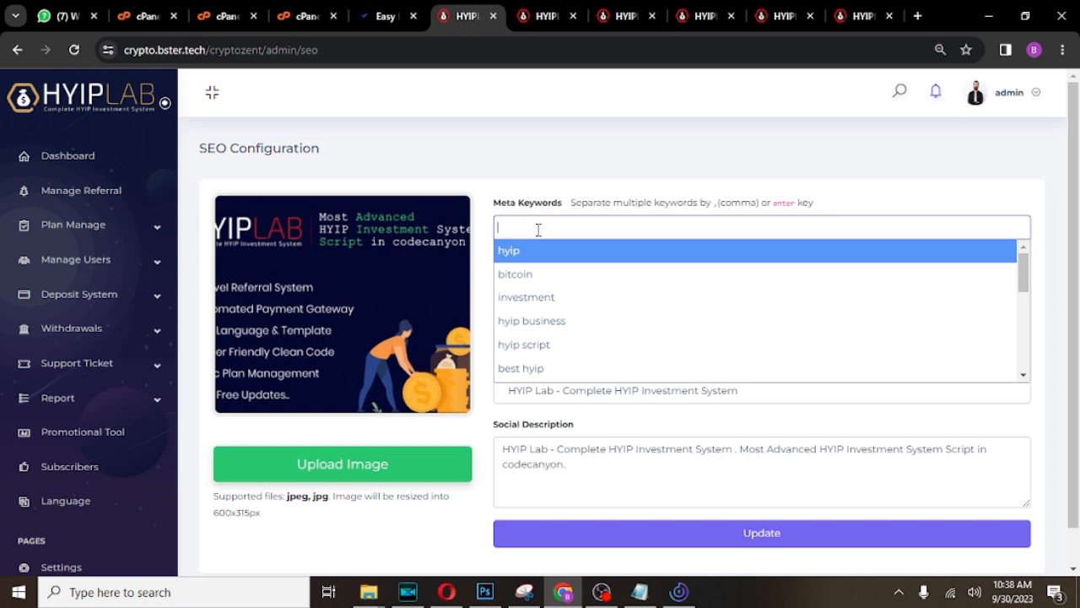
# Step: Add 'bster' and 'bster.tech' as meta keyword tags
pyautogui.write('bster')
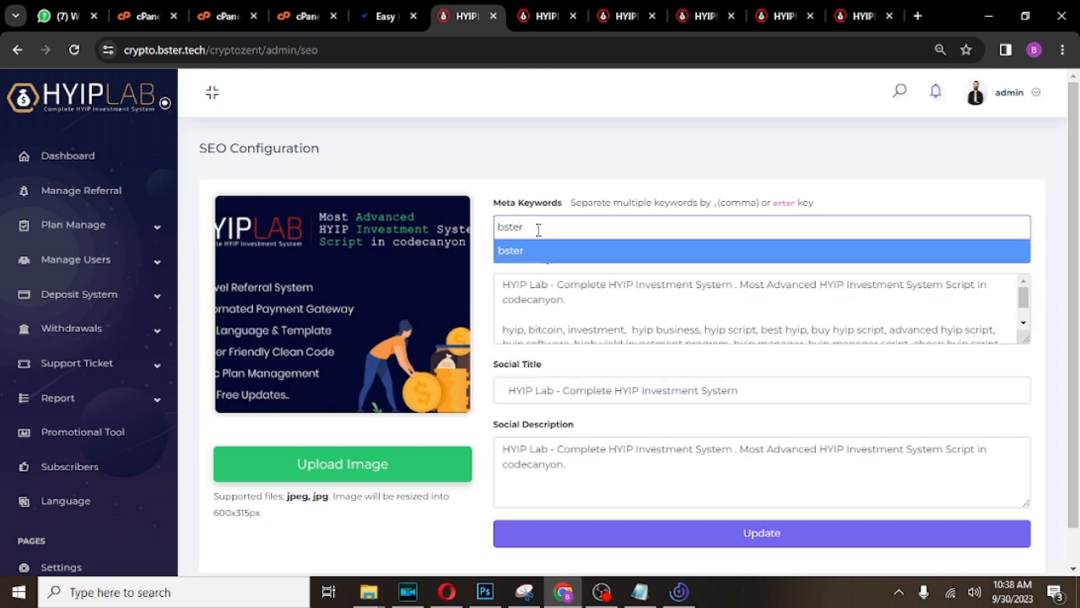
pyautogui.press('Return')
pyautogui.write('bster.c')
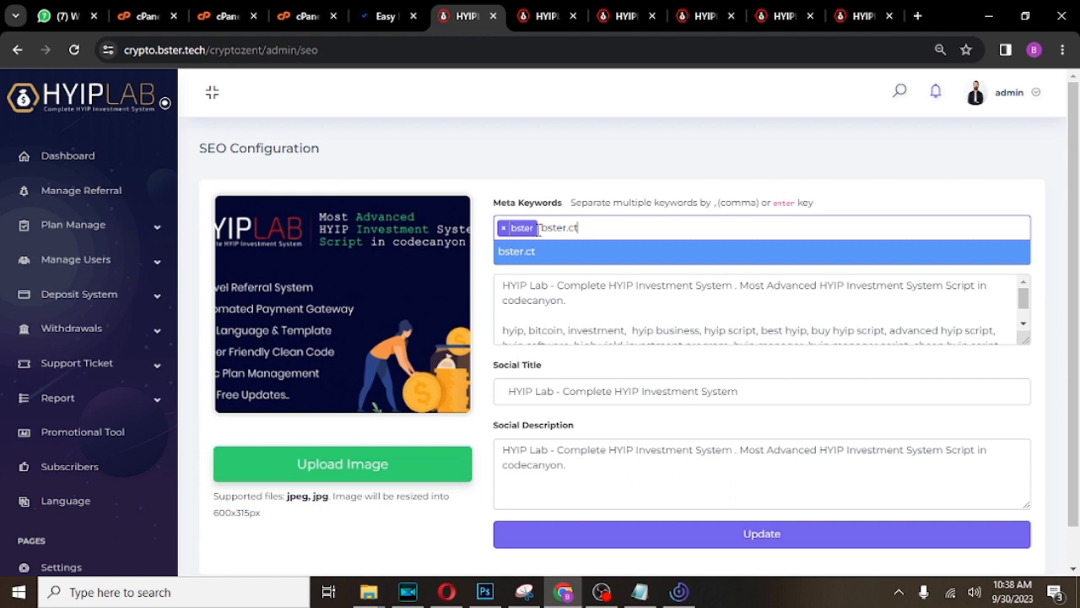
pyautogui.press('BackSpace')
pyautogui.write('tech')
pyautogui.press('Return')
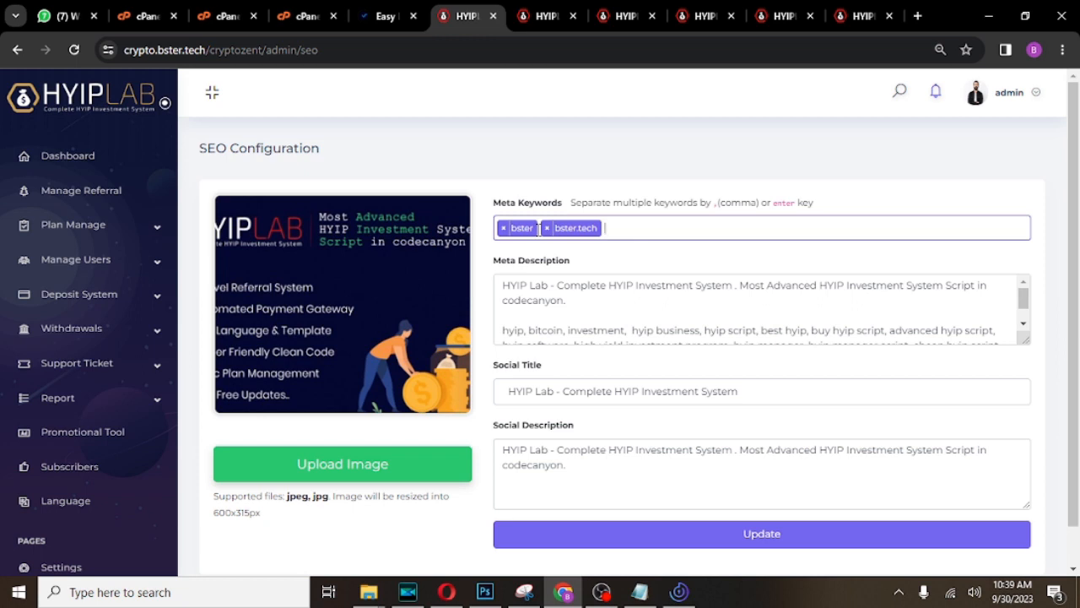
# Step: Copy 'cryptozent' from the address bar and add it as a meta keyword tag
pyautogui.moveTo(263, 50); pyautogui.dragTo(213, 54)
pyautogui.click(245, 49)
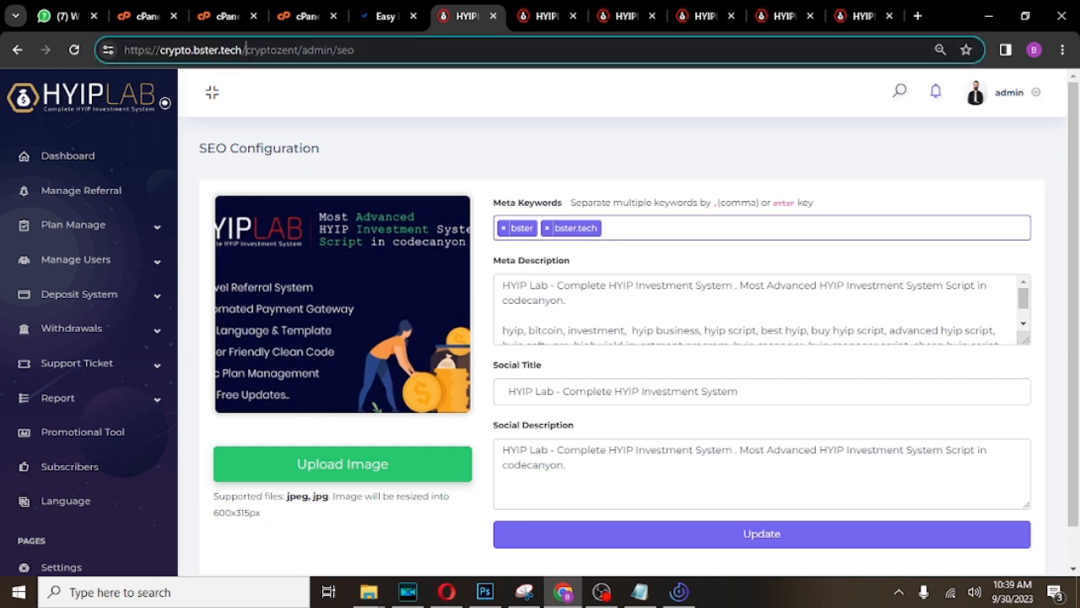
pyautogui.moveTo(302, 50); pyautogui.dragTo(245, 50)
pyautogui.click(298, 51)
pyautogui.rightClick(263, 58)
pyautogui.click(327, 202)
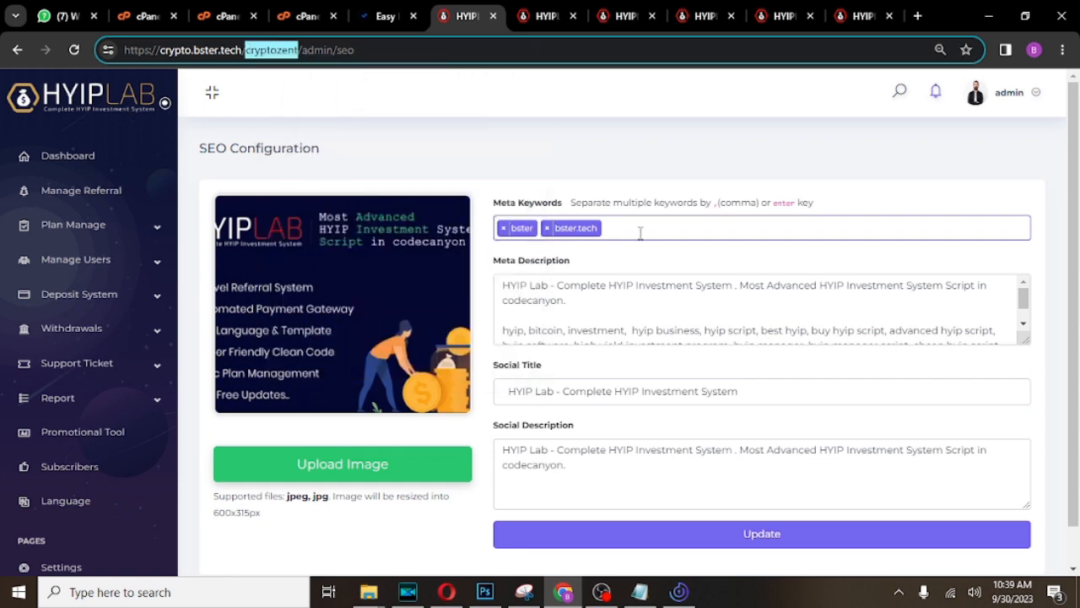
pyautogui.click(640, 232)
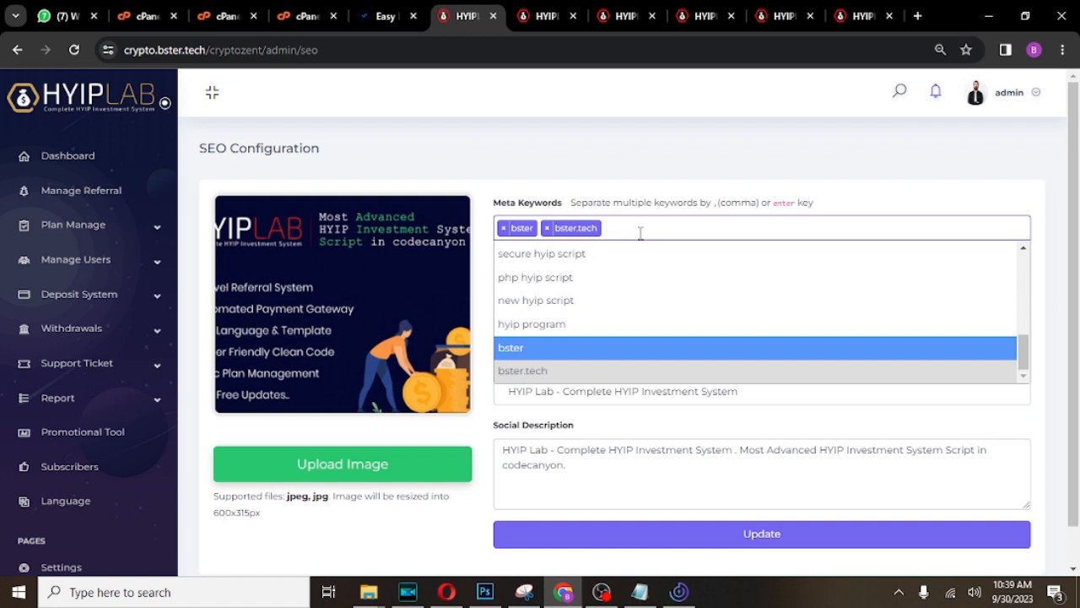
pyautogui.hotkey('ctrl', 'v')
pyautogui.press('Return')
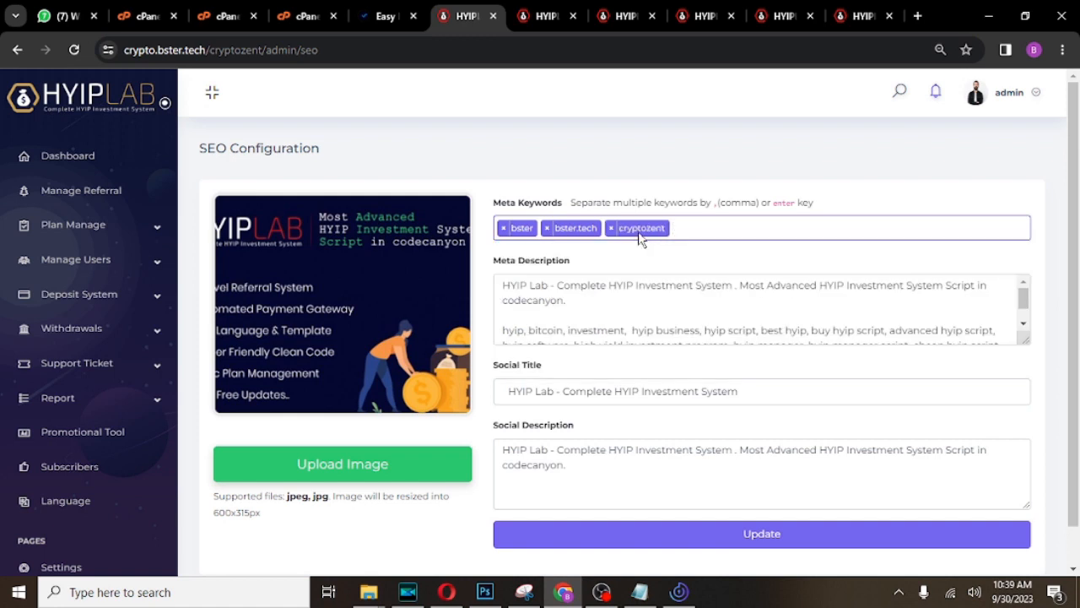
# Step: Add 'crypto zent' and 'bstertecch.com' as meta keyword tags
pyautogui.hotkey('ctrl', 'v')
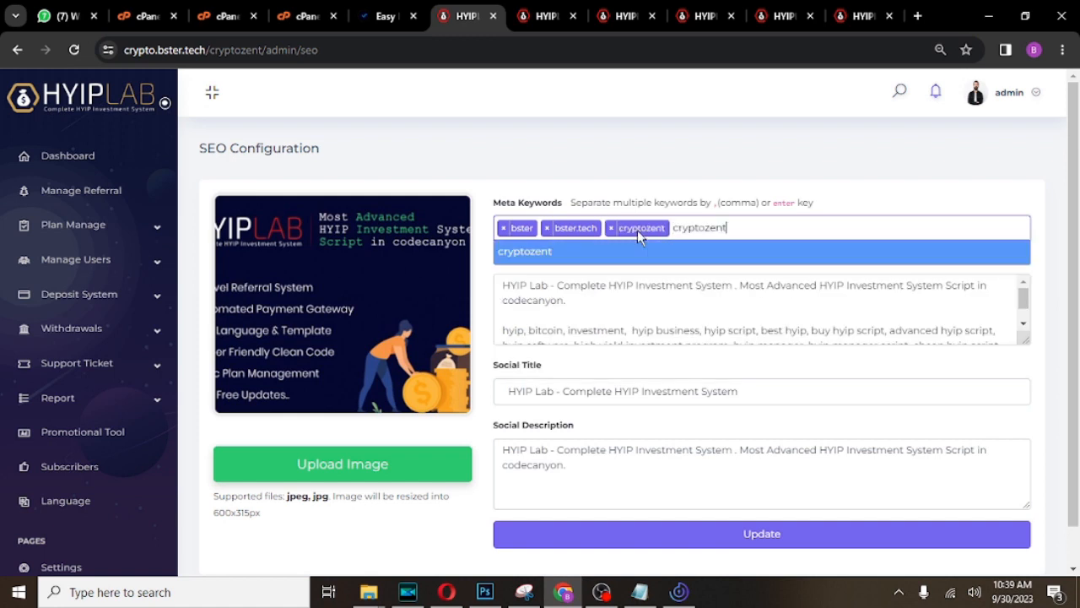
pyautogui.click(702, 229)
pyautogui.press('Return')
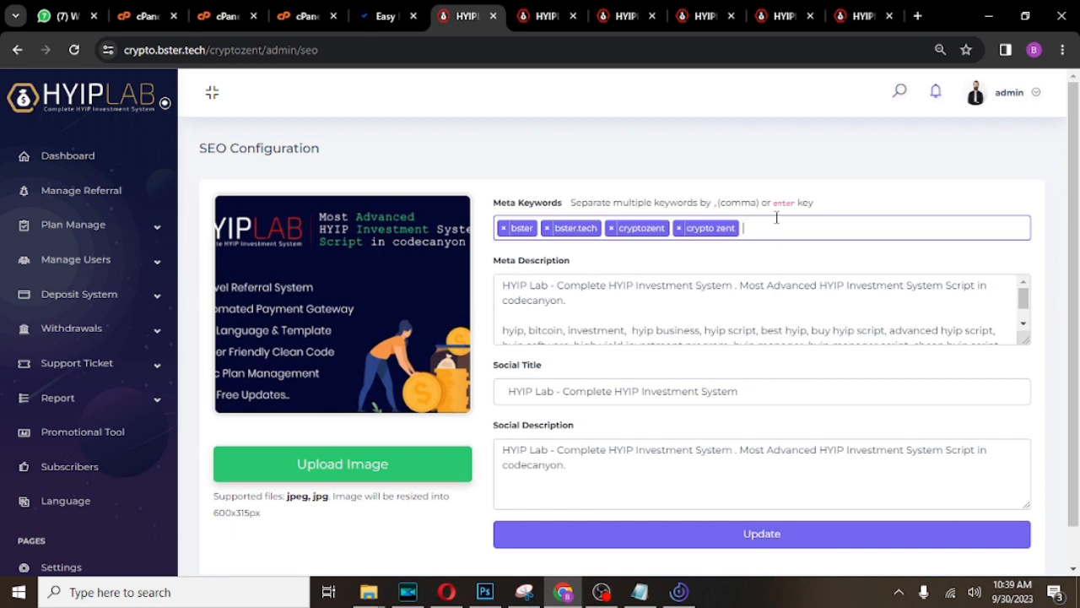
pyautogui.write('bster')
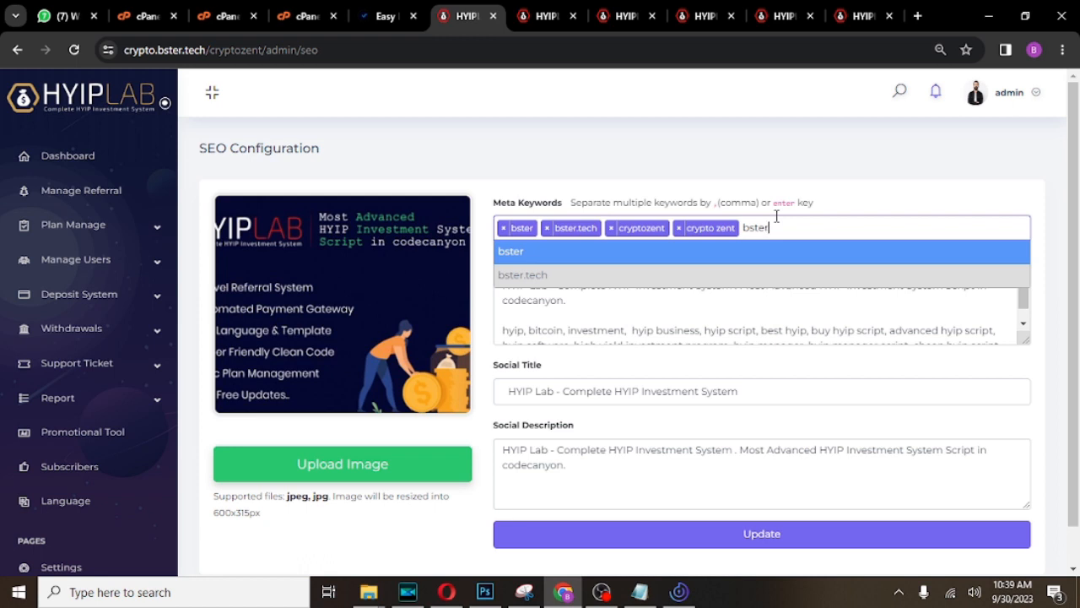
pyautogui.write('te')
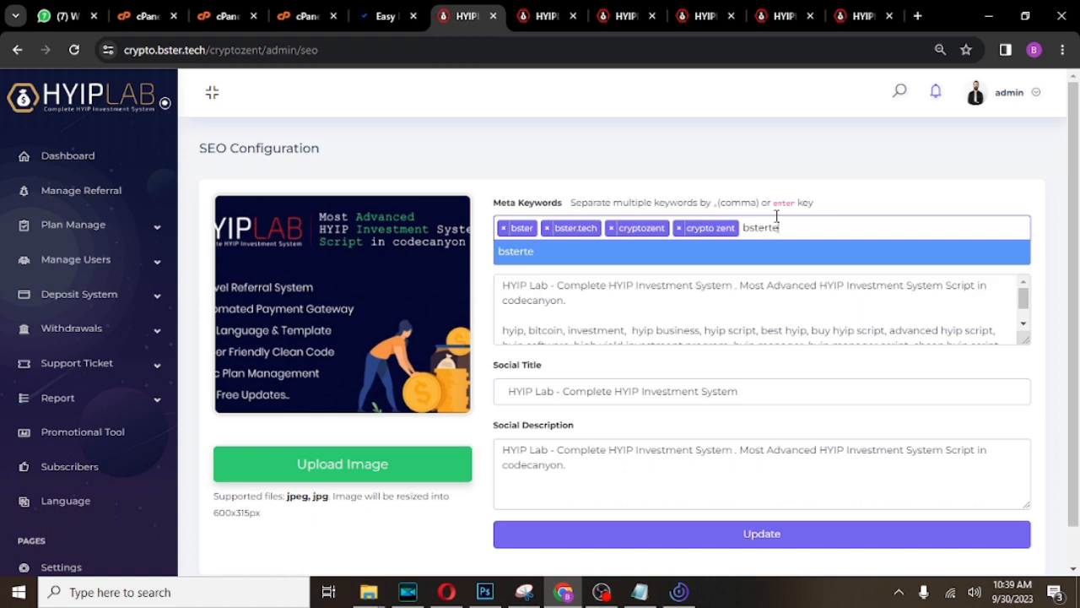
pyautogui.write('cch.com')
pyautogui.press('Return')
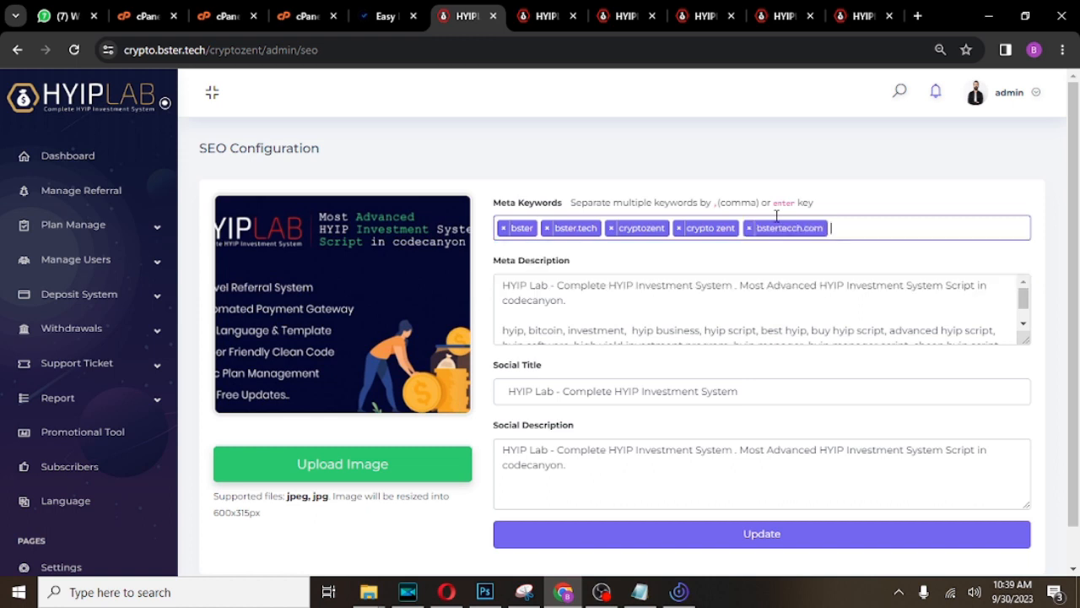
# Step: Select the existing meta description text
pyautogui.scroll(-1, 599, 302)
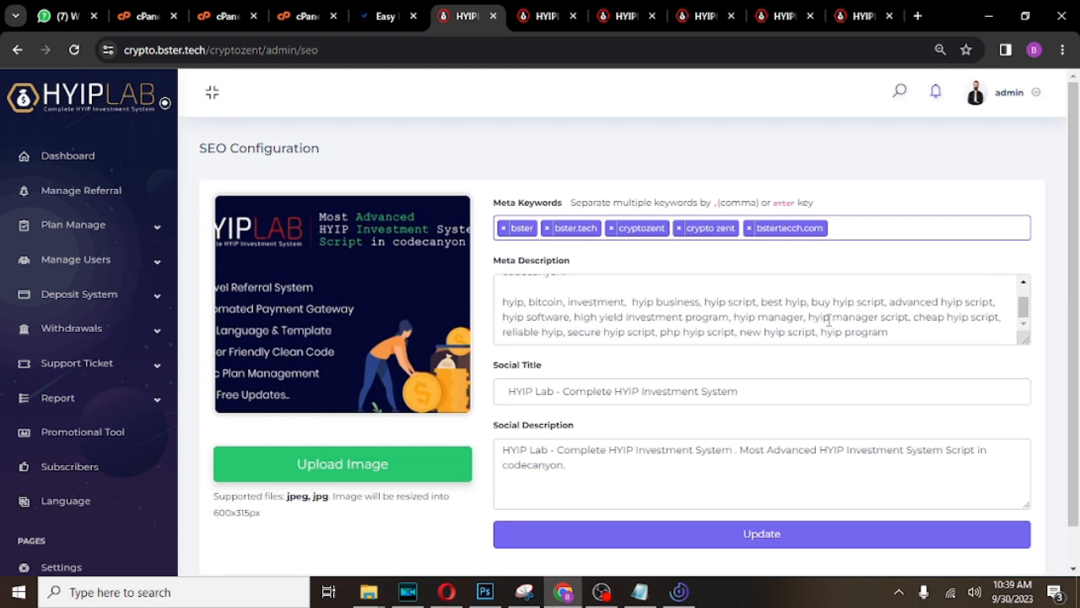
pyautogui.moveTo(896, 335); pyautogui.dragTo(695, 310)
pyautogui.hotkey('ctrl', 'a')
pyautogui.click(434, 267)
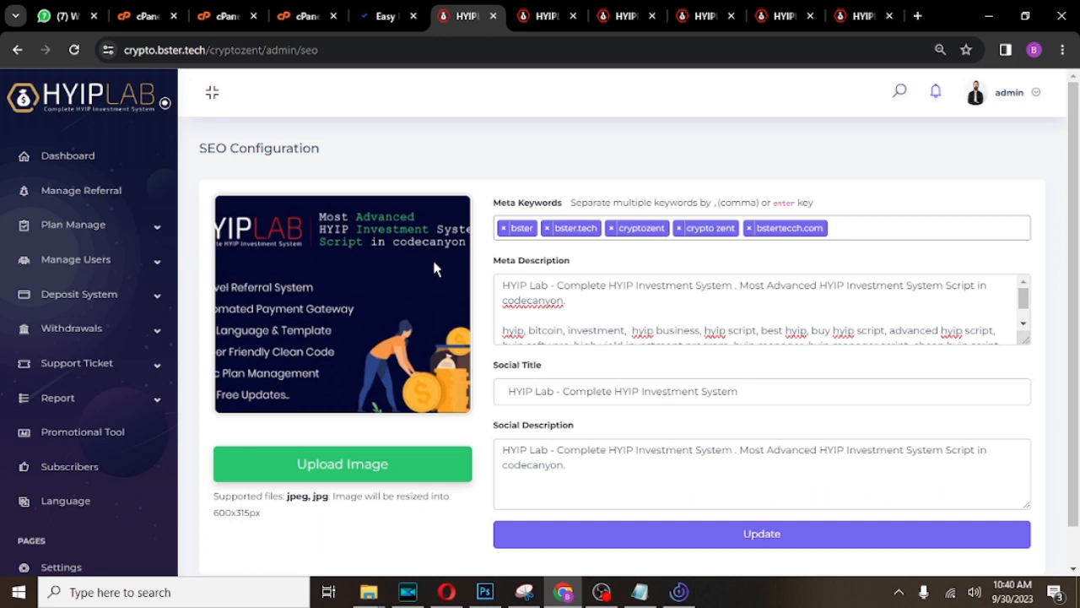
# Step: Replace the meta description with 'bster is the best investment platform'
pyautogui.scroll(-1, 794, 253)
pyautogui.scroll(-1, 844, 274)
pyautogui.moveTo(893, 290); pyautogui.dragTo(472, 197)
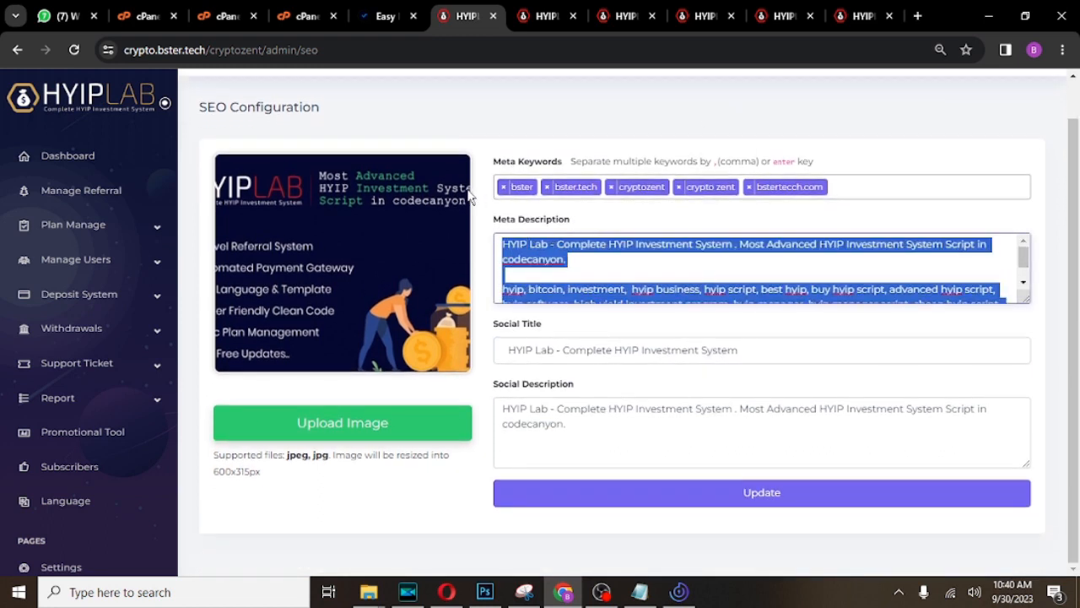
pyautogui.press('BackSpace')
pyautogui.write('bster is the')
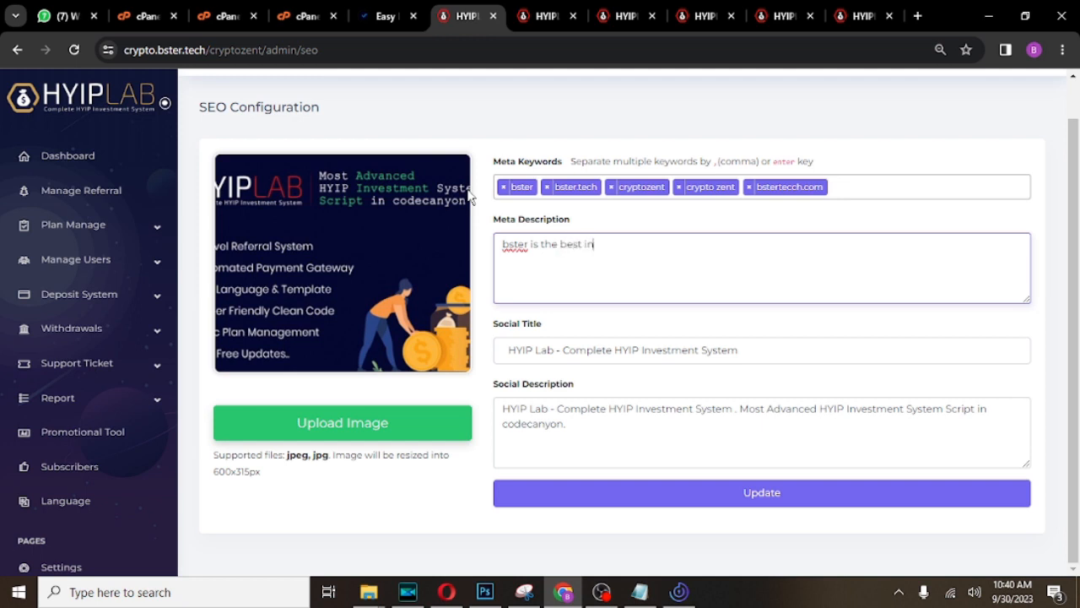
pyautogui.write('best investmentb')
pyautogui.write('latform')
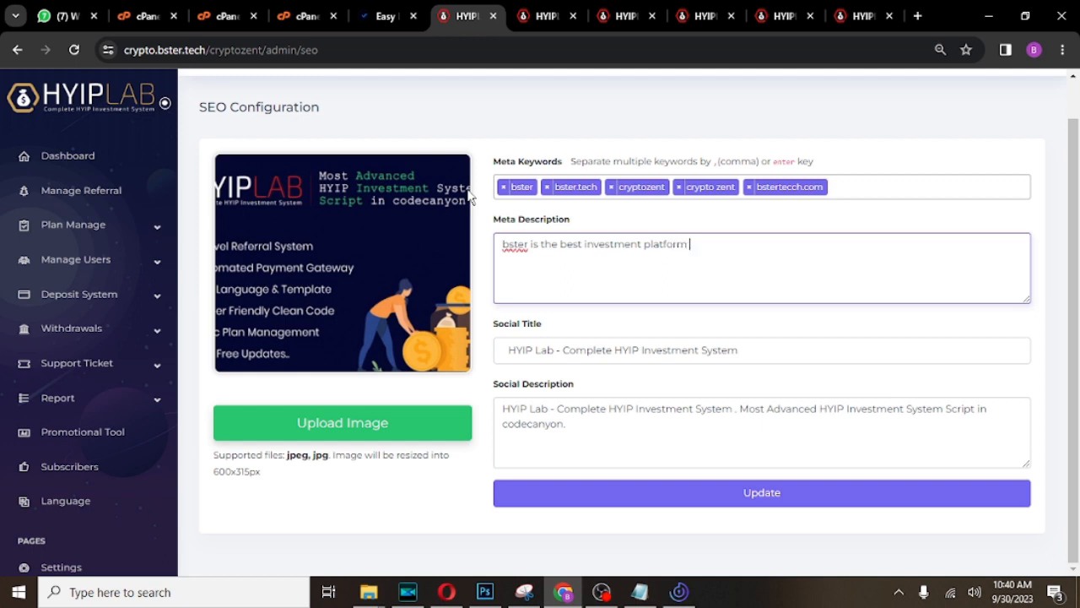
# Step: Set the Social Title to 'bster', copied from the meta description
pyautogui.doubleClick(530, 244)
pyautogui.rightClick(503, 244)
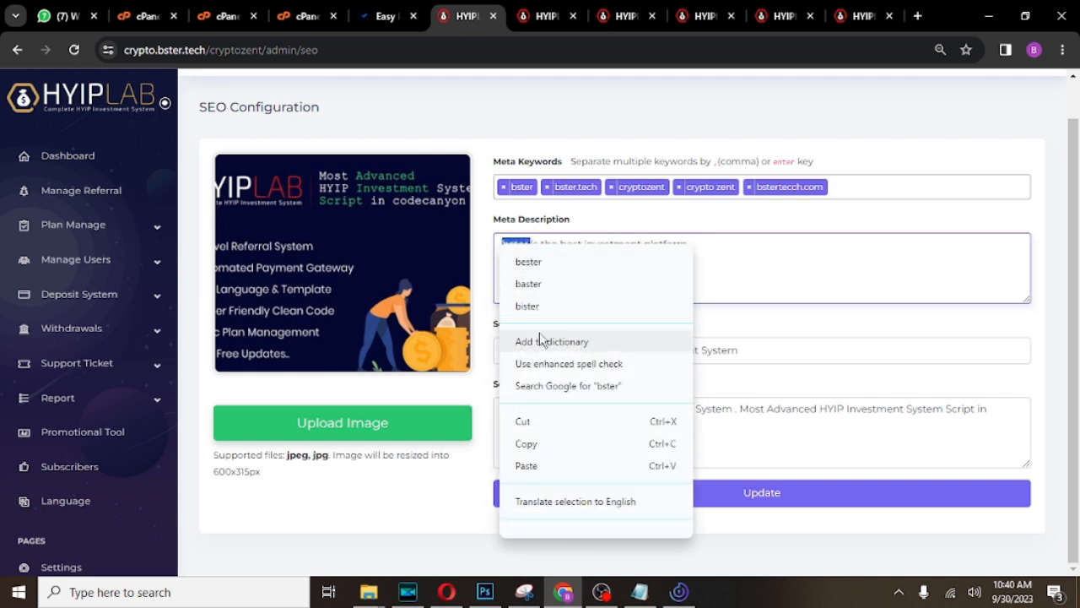
pyautogui.click(535, 442)
pyautogui.moveTo(753, 350); pyautogui.dragTo(426, 336)
pyautogui.hotkey('ctrl', 'v')
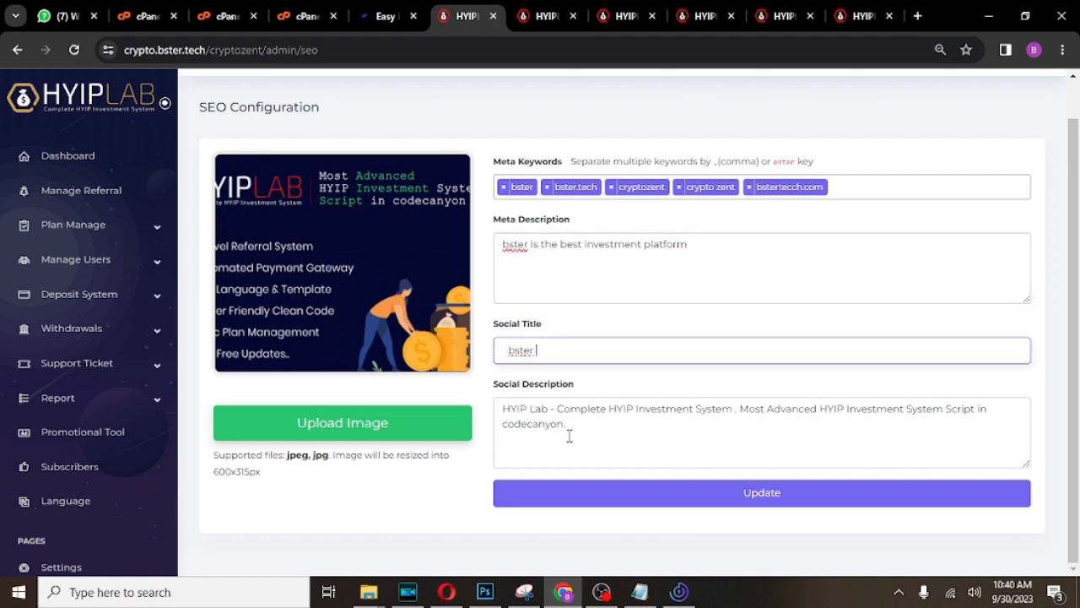
# Step: Replace the Social Description with the copied meta description text
pyautogui.moveTo(570, 434); pyautogui.dragTo(502, 409)
pyautogui.moveTo(700, 257); pyautogui.dragTo(502, 244)
pyautogui.rightClick(515, 244)
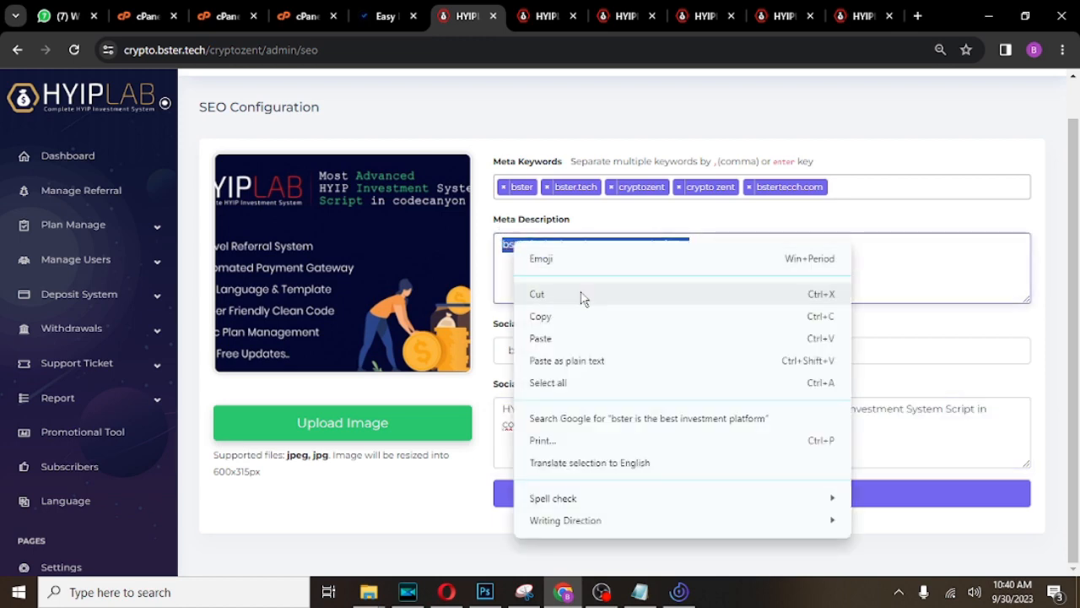
pyautogui.click(572, 319)
pyautogui.click(586, 431)
pyautogui.moveTo(586, 431); pyautogui.dragTo(487, 414)
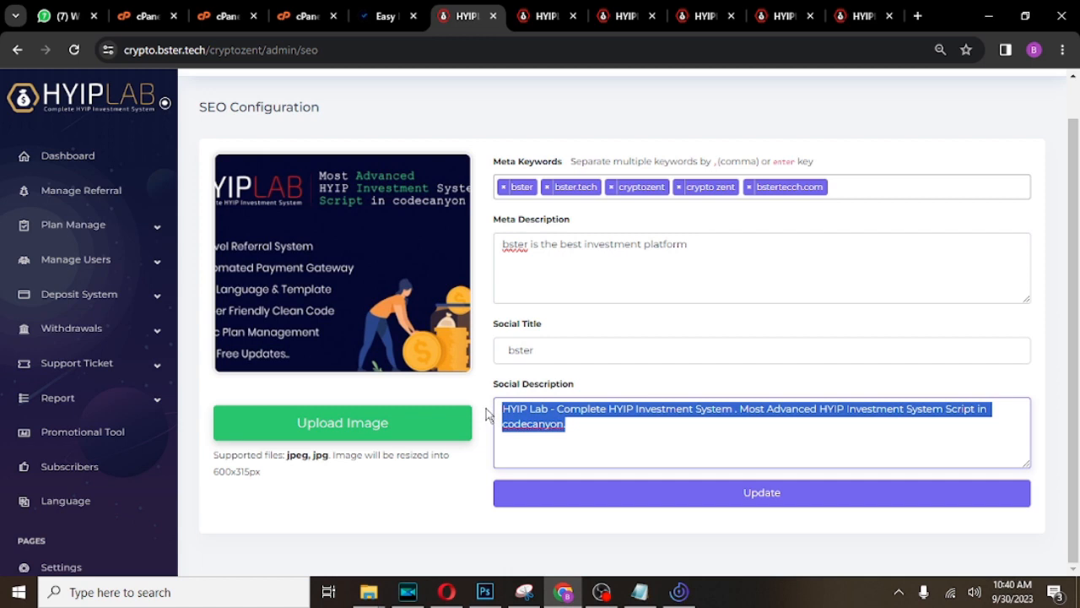
pyautogui.hotkey('ctrl', 'v')
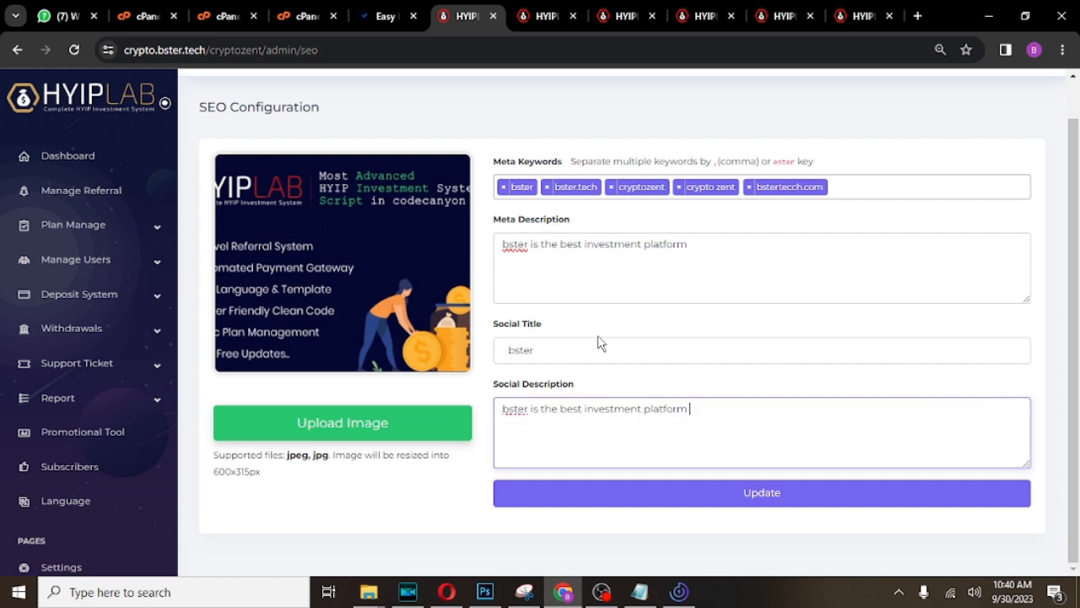
# Step: Upload logozent.png as the SEO sharing image and update the SEO configuration
pyautogui.click(327, 422)
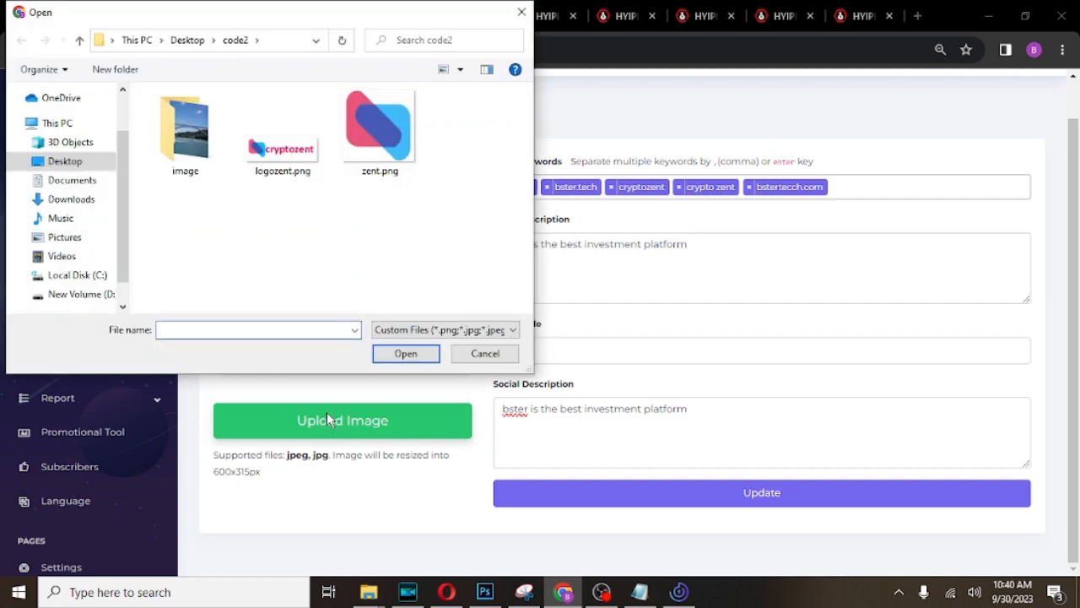
pyautogui.click(289, 156)
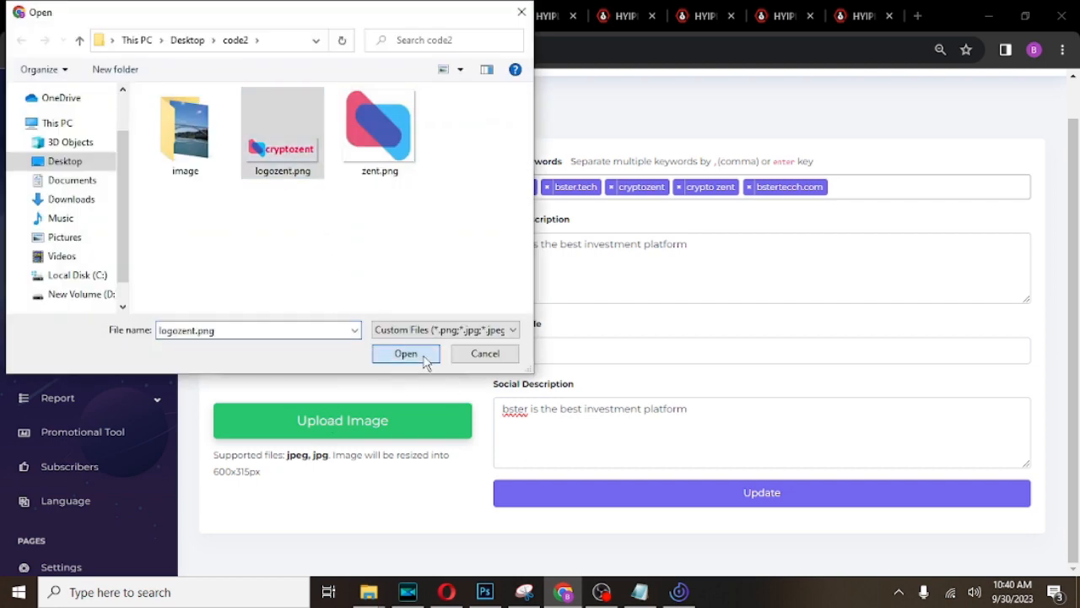
pyautogui.click(405, 353)
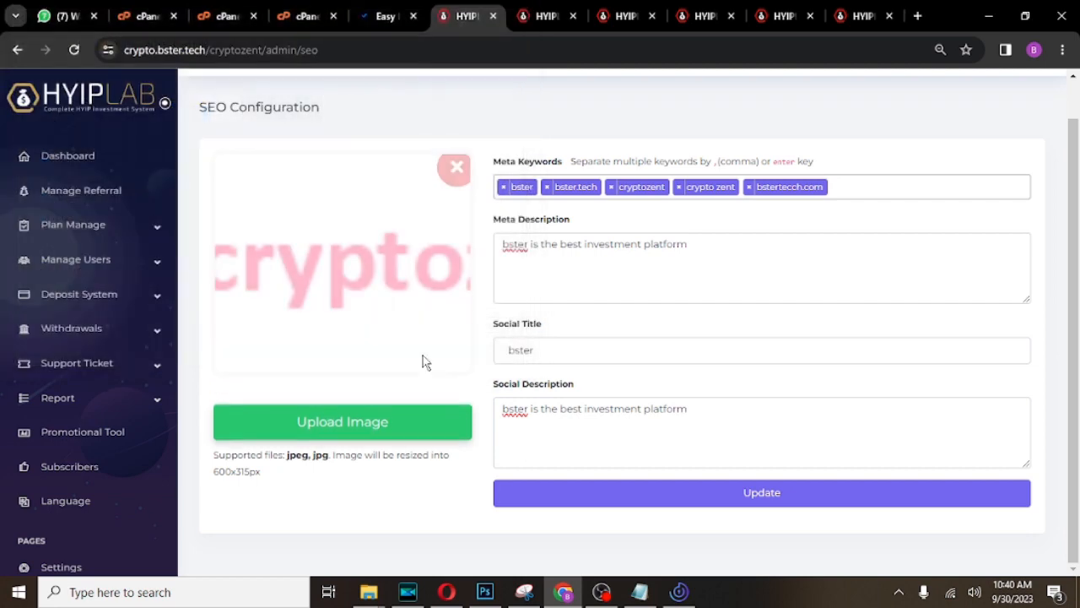
pyautogui.click(733, 500)
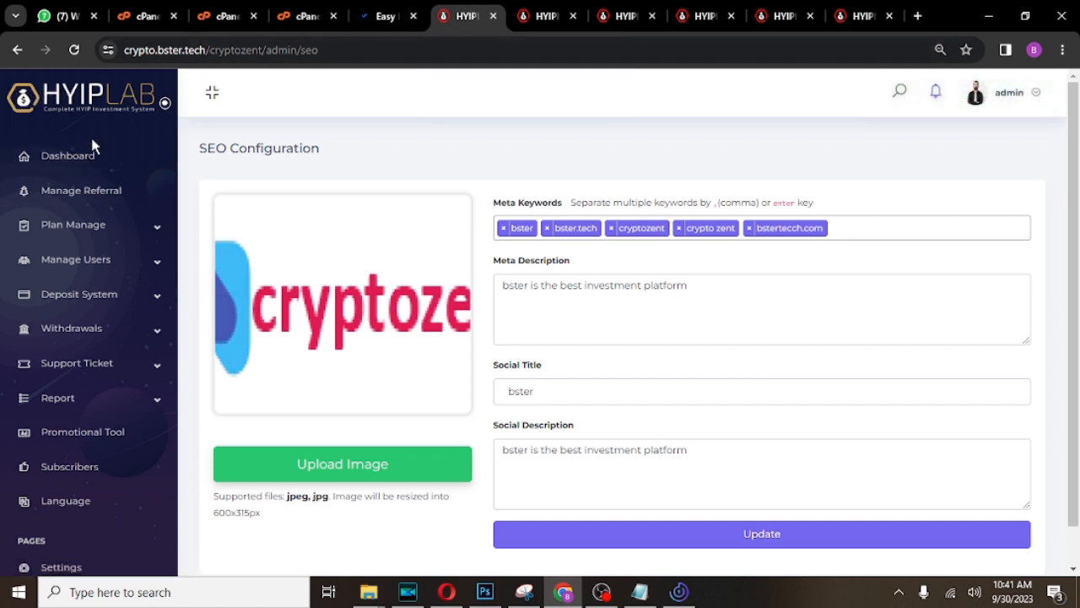
pyautogui.scroll(-2, 96, 219)
pyautogui.scroll(-2, 96, 262)
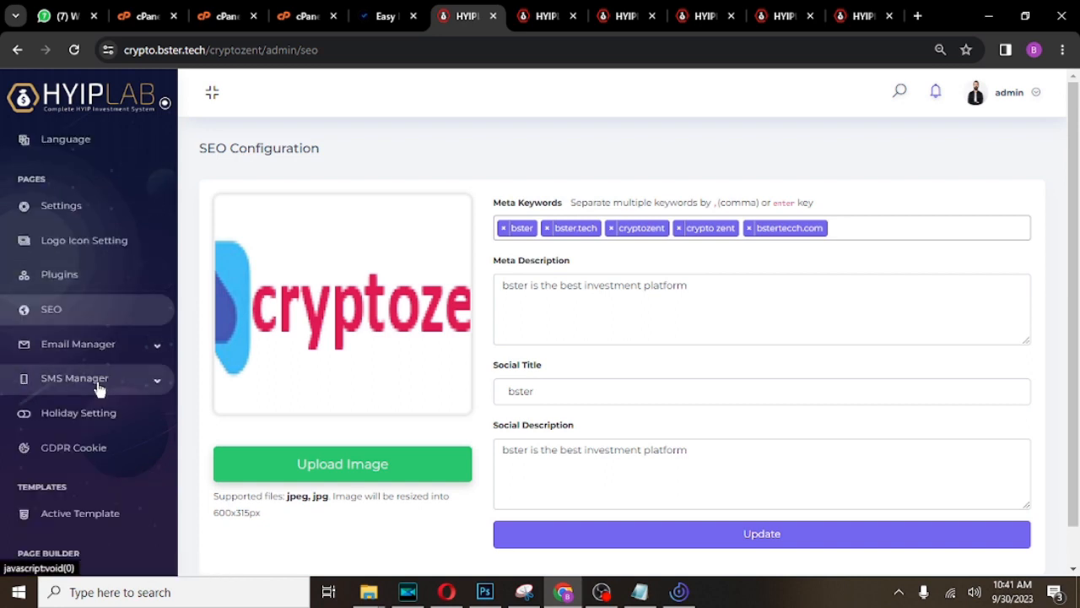
# Step: In Logo & Icon settings, set logozent.png as the logo and zent.png as the favicon, then update
pyautogui.click(101, 249)
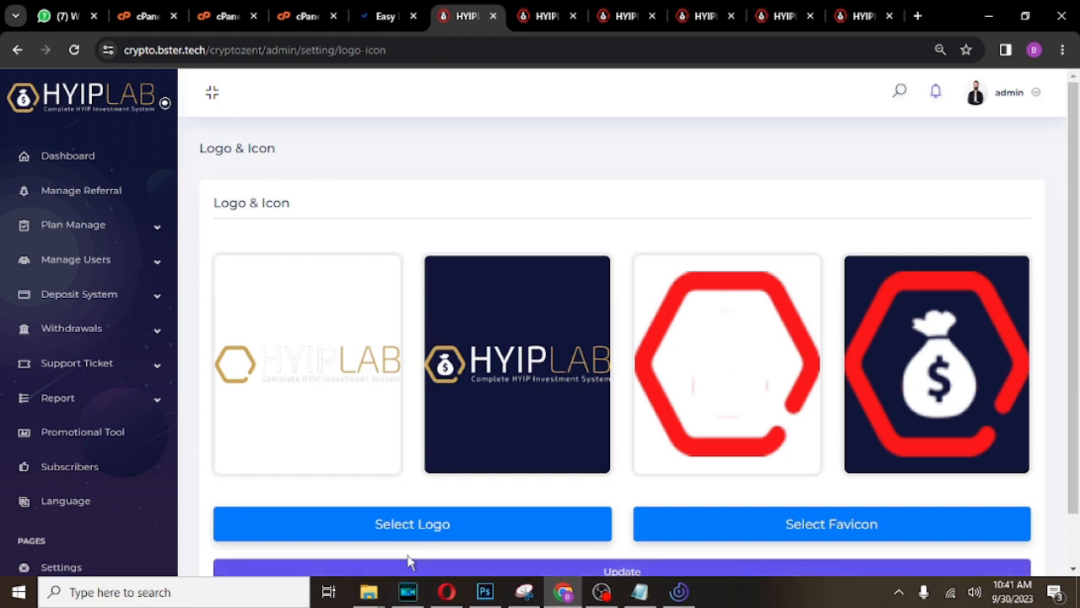
pyautogui.click(405, 528)
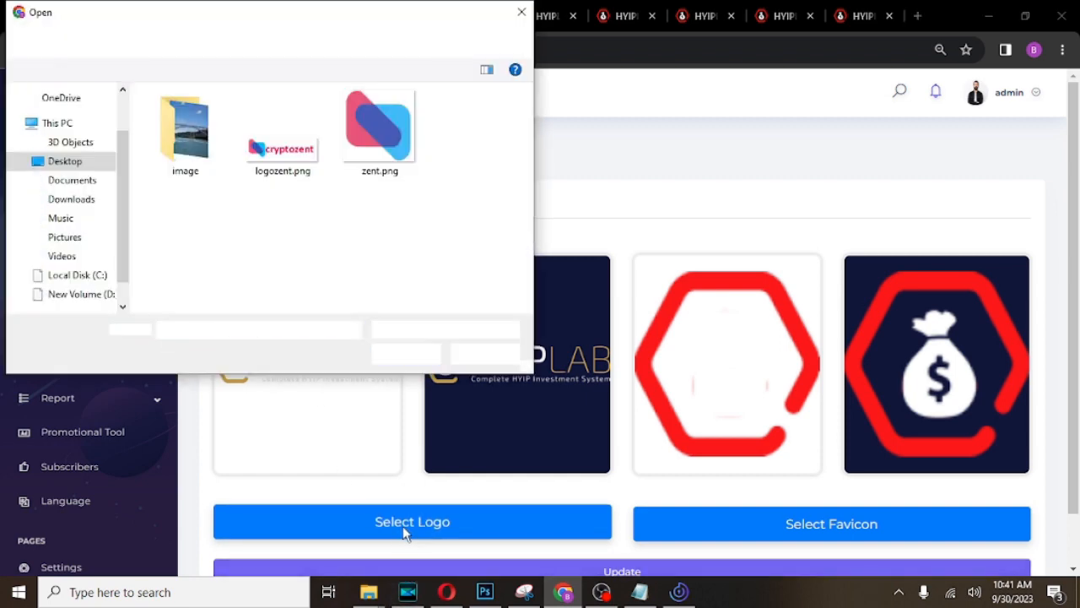
pyautogui.click(297, 159)
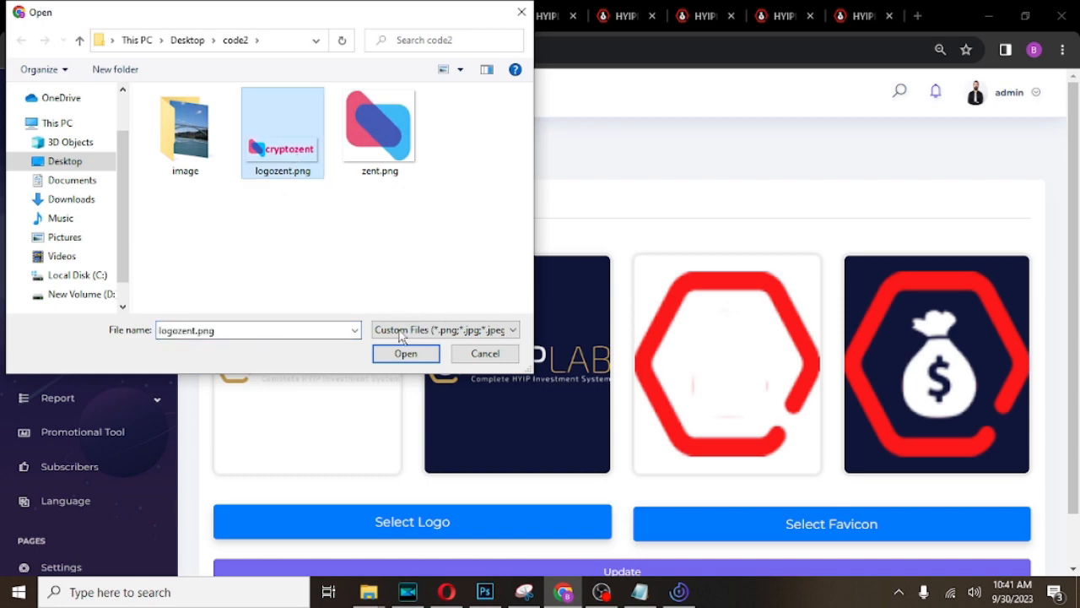
pyautogui.click(403, 359)
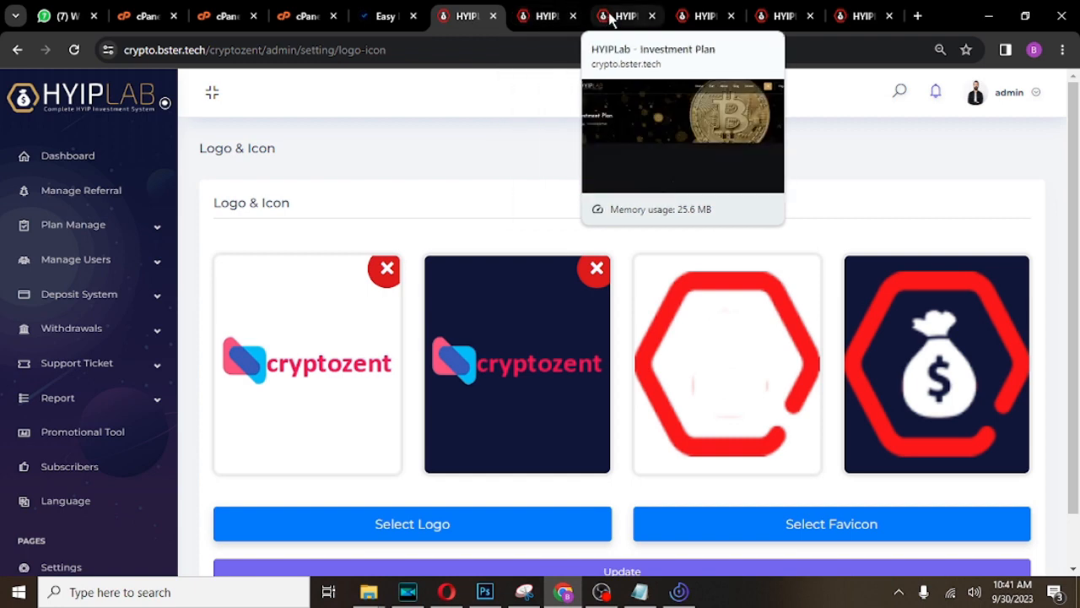
pyautogui.click(784, 519)
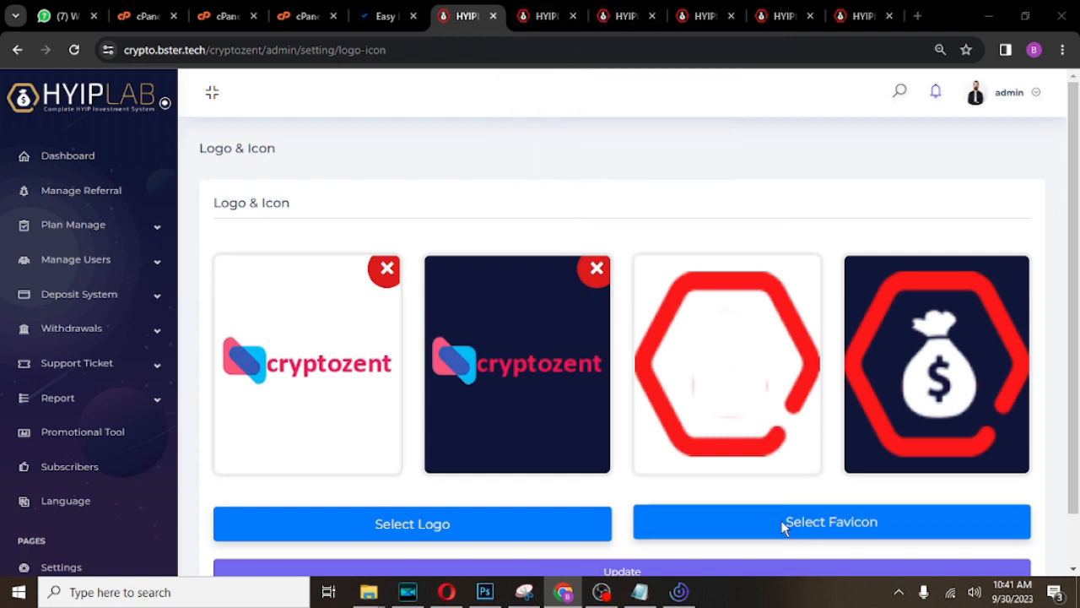
pyautogui.click(378, 134)
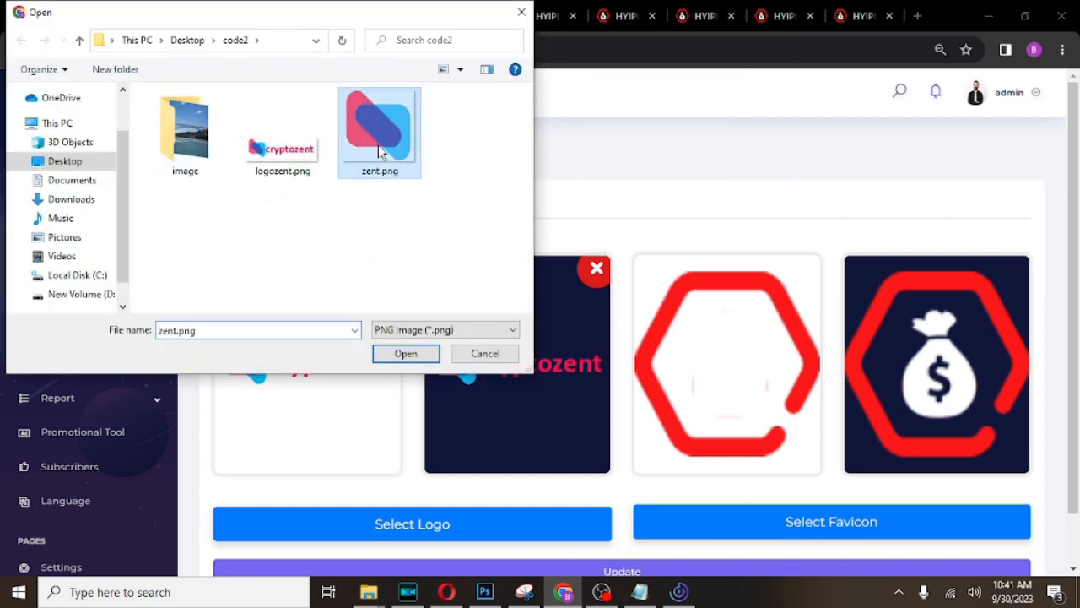
pyautogui.click(407, 353)
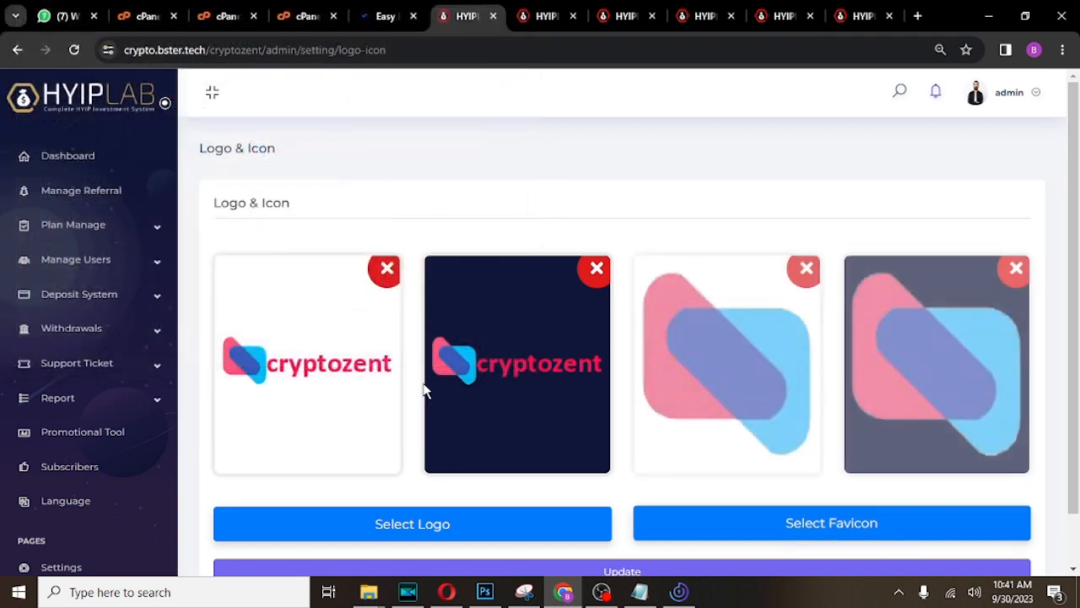
pyautogui.scroll(-1, 523, 454)
pyautogui.click(605, 518)
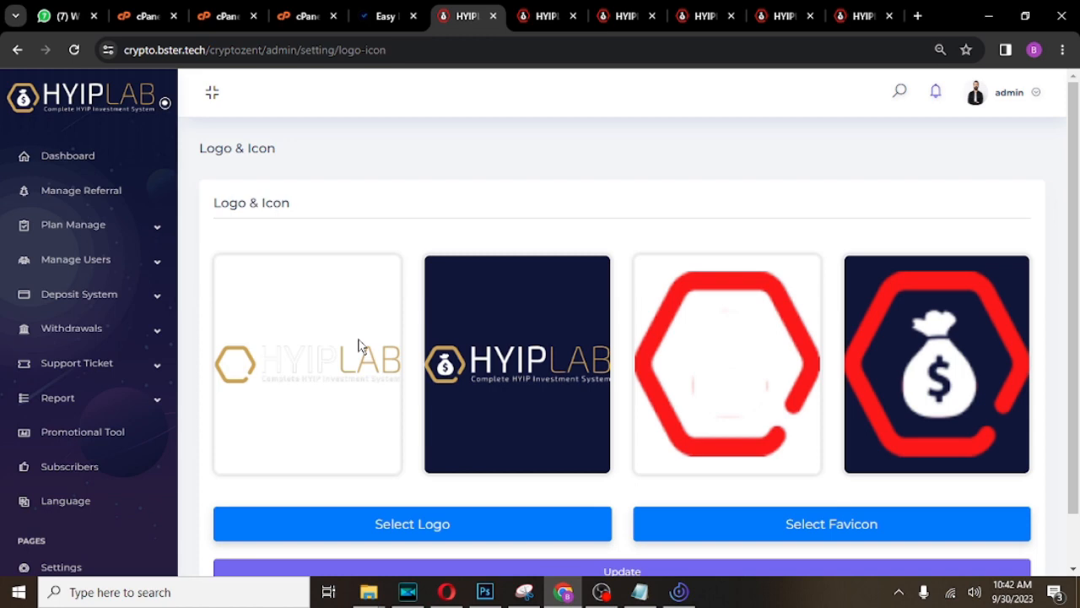
# Step: Return to the admin dashboard and reload it so the cryptozent logo and zent favicon appear
pyautogui.click(88, 158)
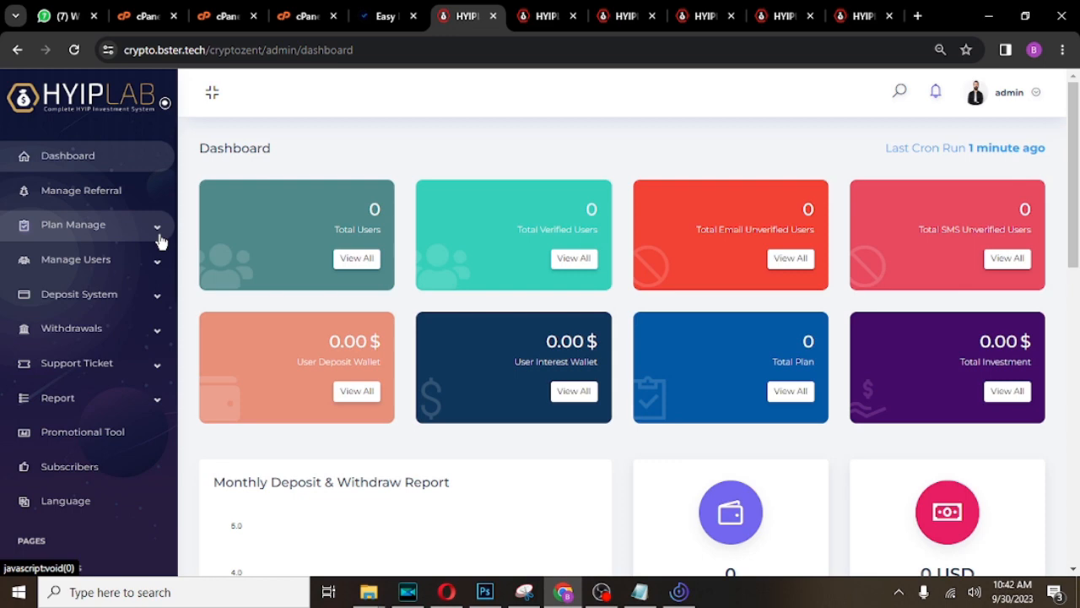
pyautogui.press('F5')
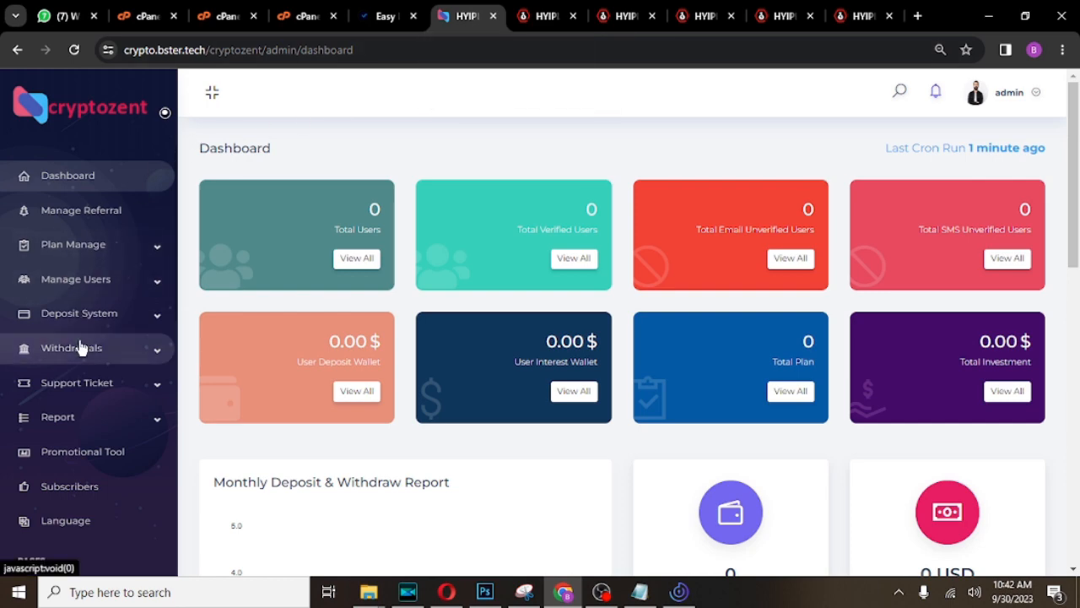
pyautogui.scroll(-3, 80, 348)
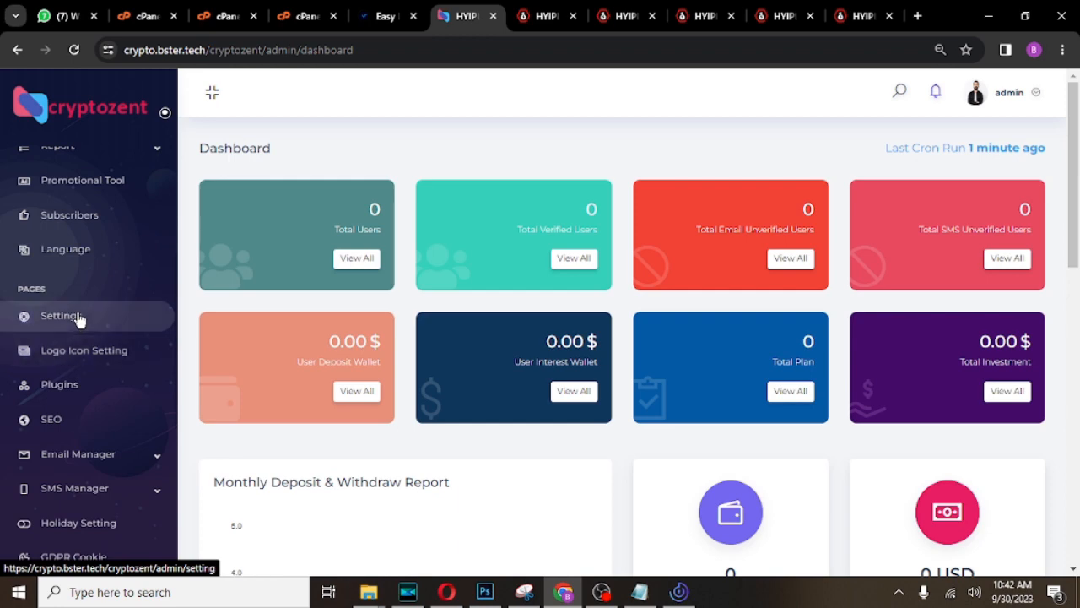
# Step: In General Settings, change the Site Title to cryptozent and toggle User Registration off and on
pyautogui.click(79, 317)
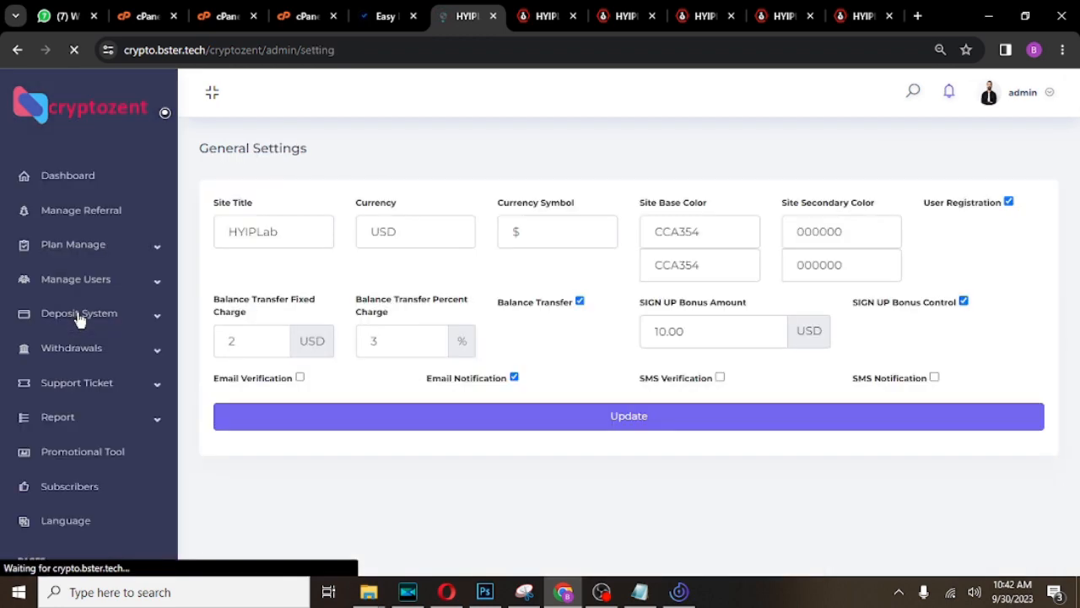
pyautogui.moveTo(290, 233); pyautogui.dragTo(186, 237)
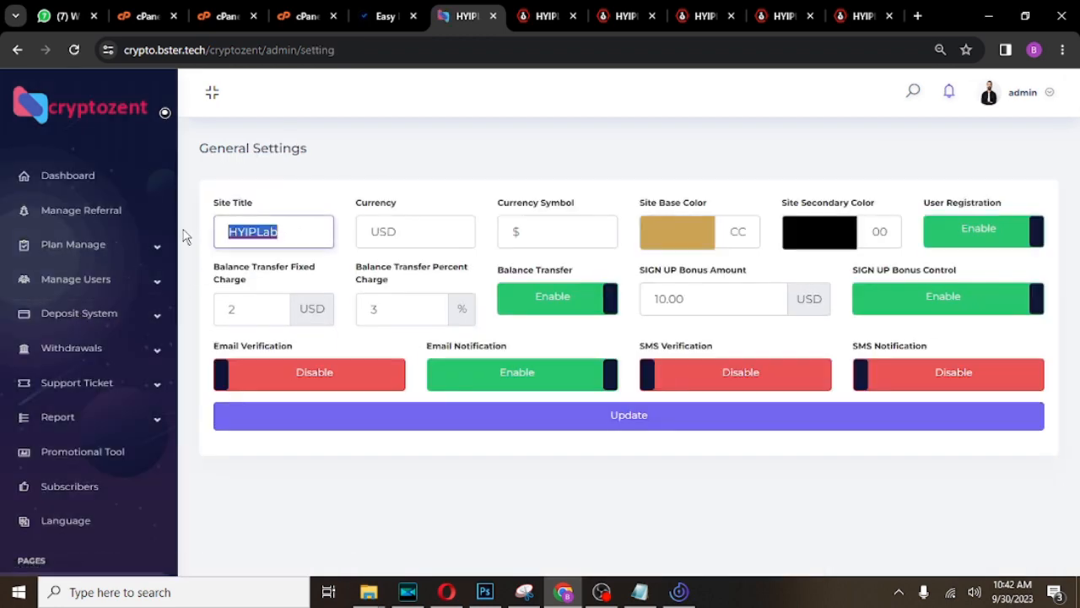
pyautogui.write('cryptozent')
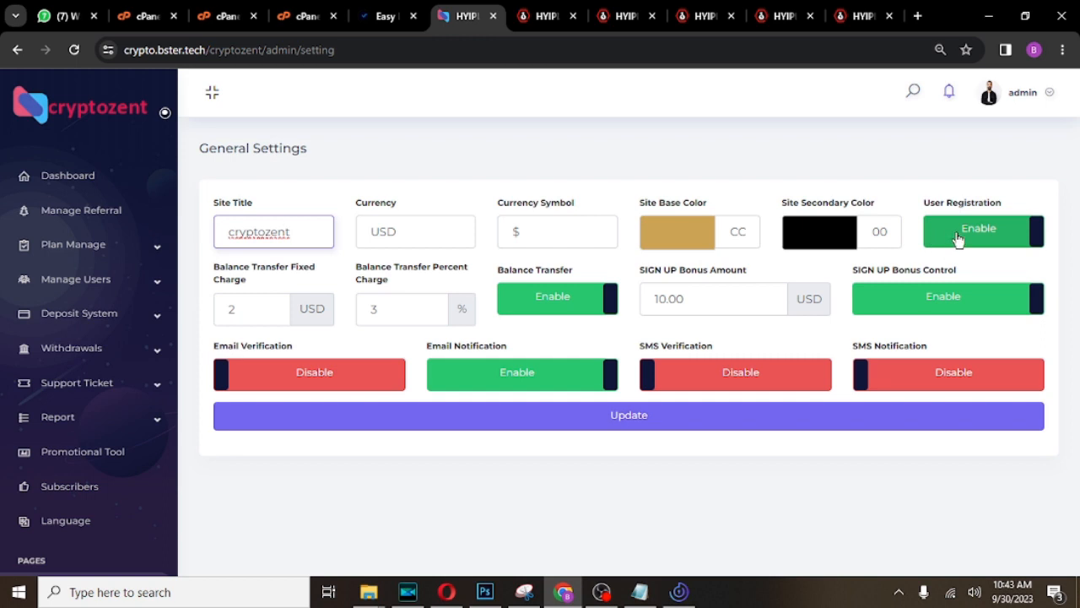
pyautogui.click(1016, 240)
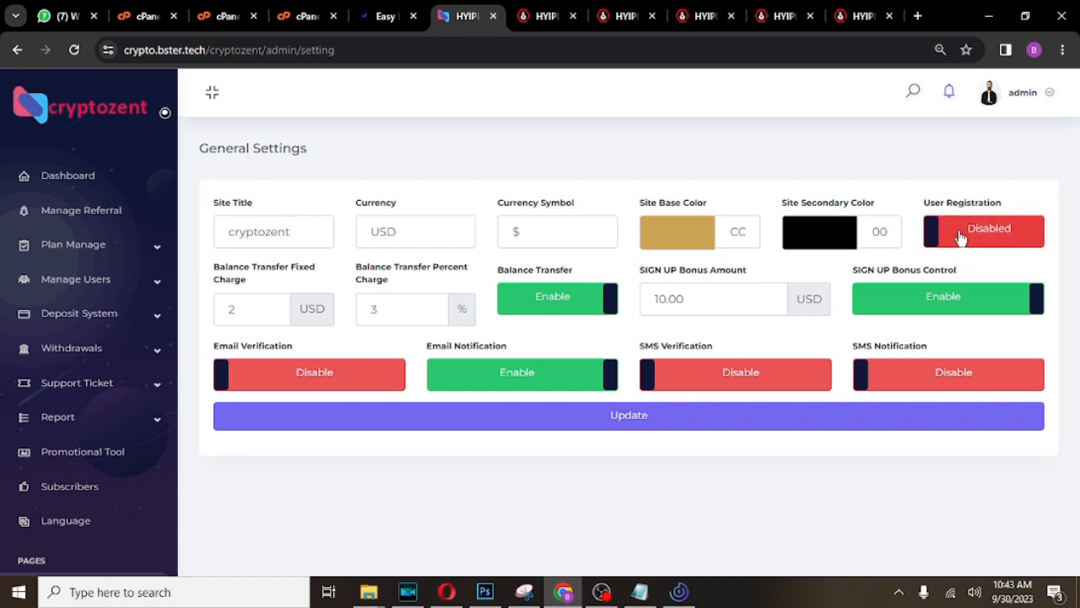
pyautogui.click(960, 239)
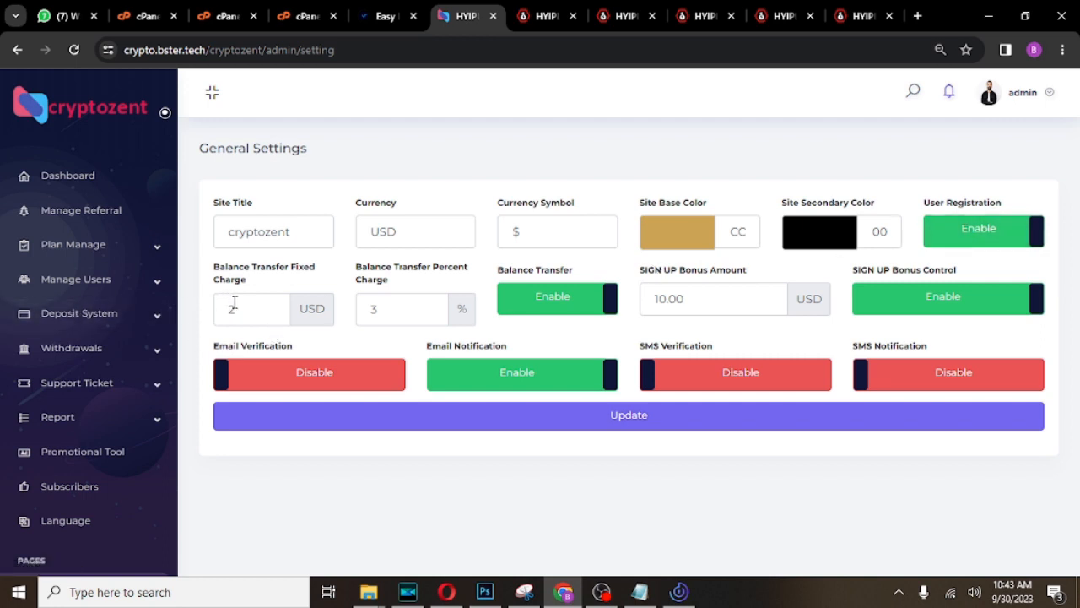
# Step: Set the balance transfer fixed and percent charges to 0 and the sign-up bonus to 1
pyautogui.moveTo(248, 312); pyautogui.dragTo(217, 307)
pyautogui.moveTo(392, 310); pyautogui.dragTo(364, 309)
pyautogui.write('0')
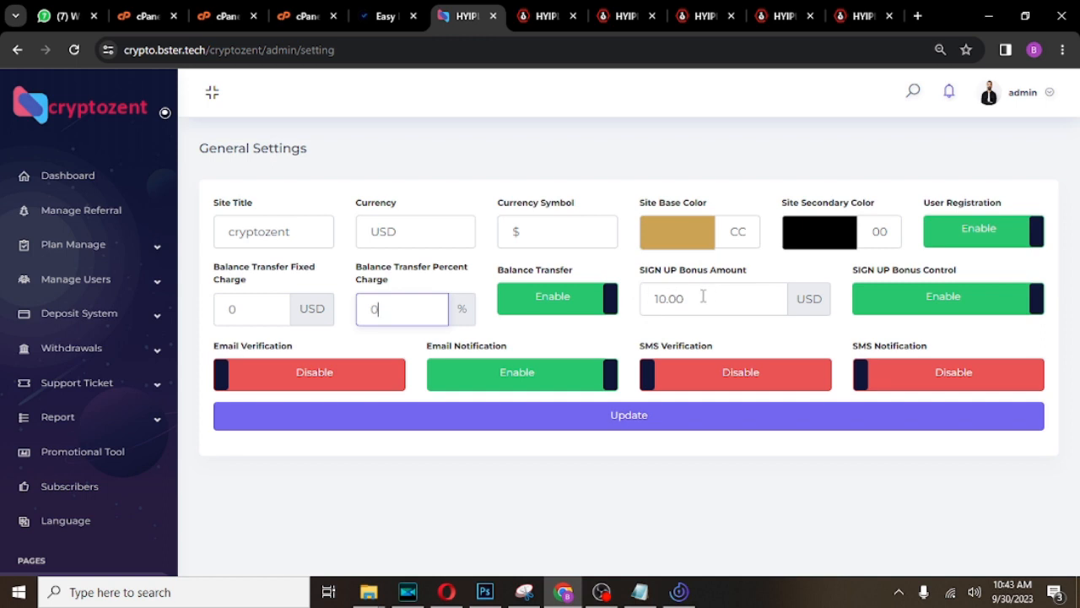
pyautogui.moveTo(701, 298); pyautogui.dragTo(623, 303)
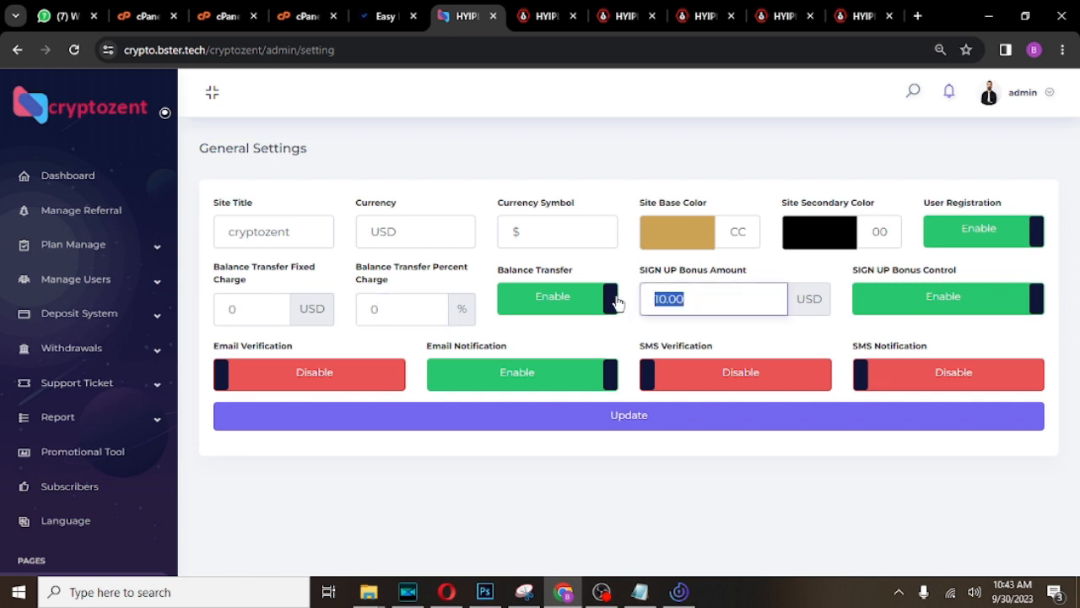
pyautogui.write('1')
# Step: Toggle the sign-up bonus off and on, enable email verification, and save the general settings
pyautogui.click(951, 308)
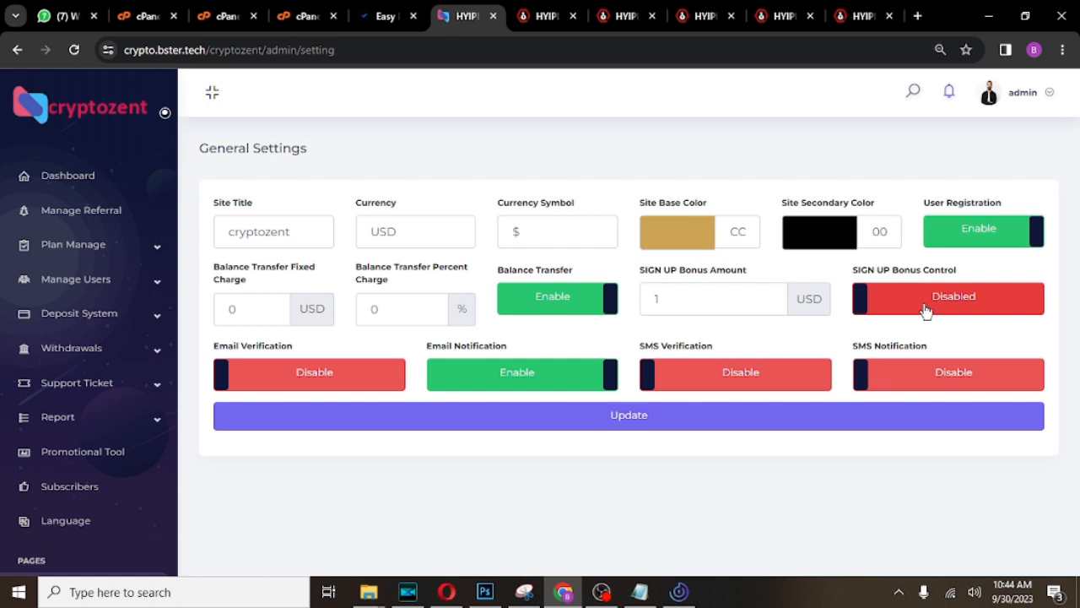
pyautogui.click(926, 311)
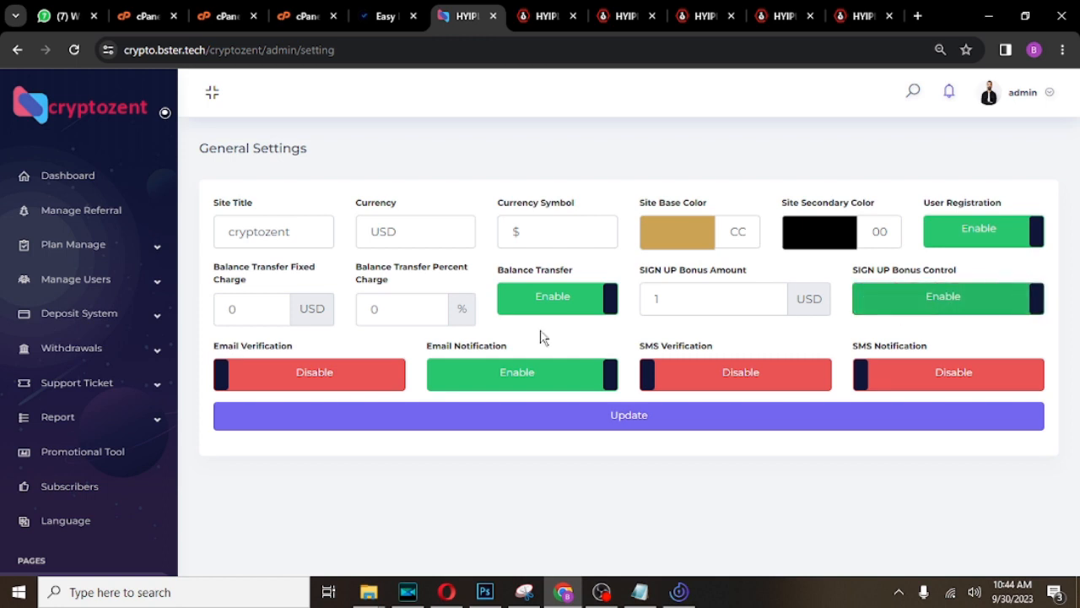
pyautogui.click(306, 377)
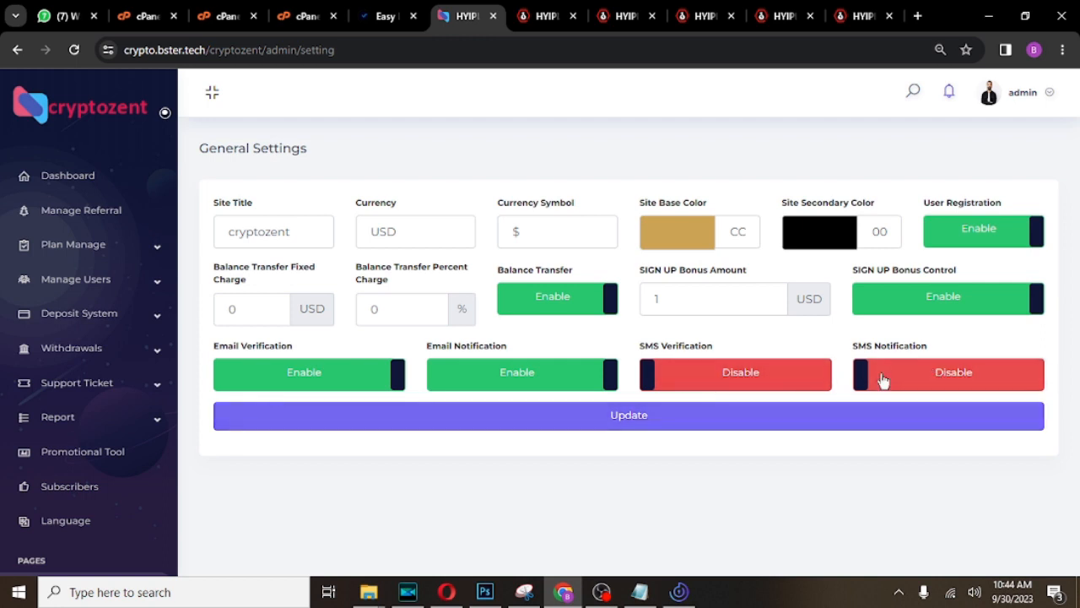
pyautogui.click(608, 413)
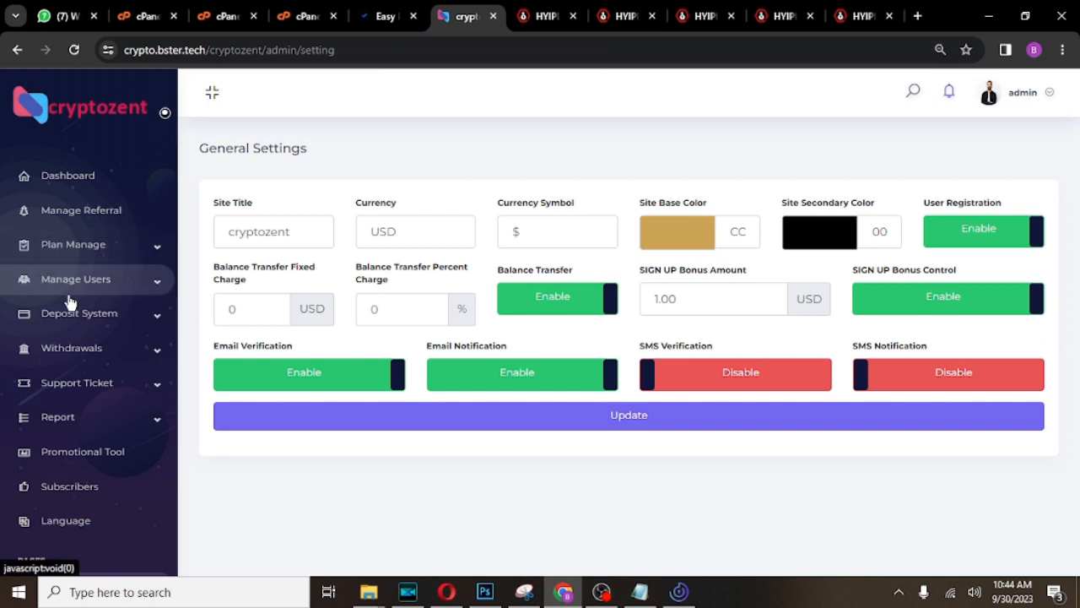
pyautogui.click(85, 253)
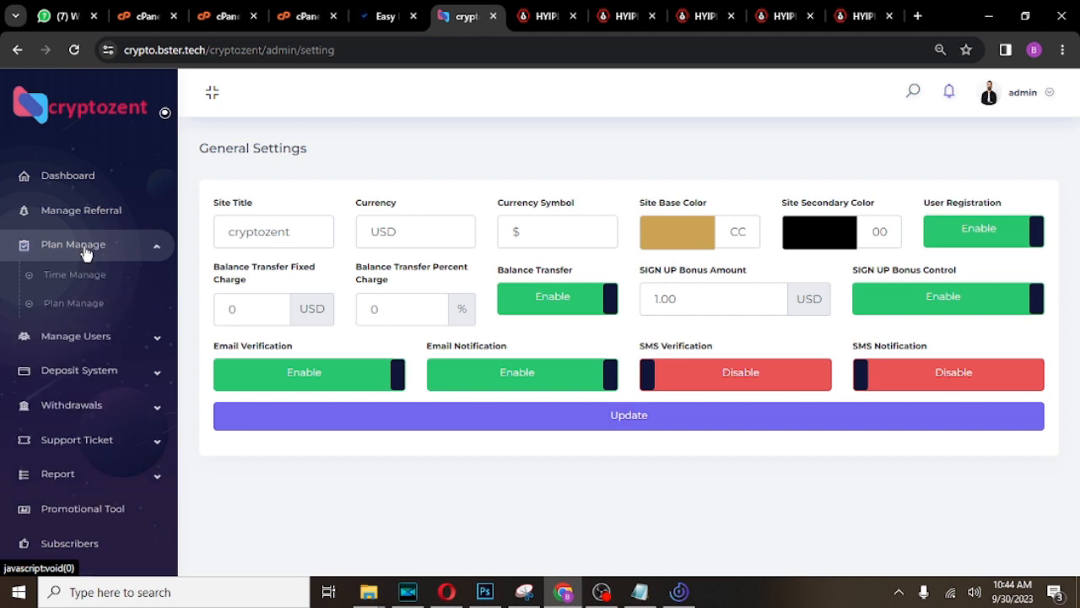
pyautogui.click(74, 303)
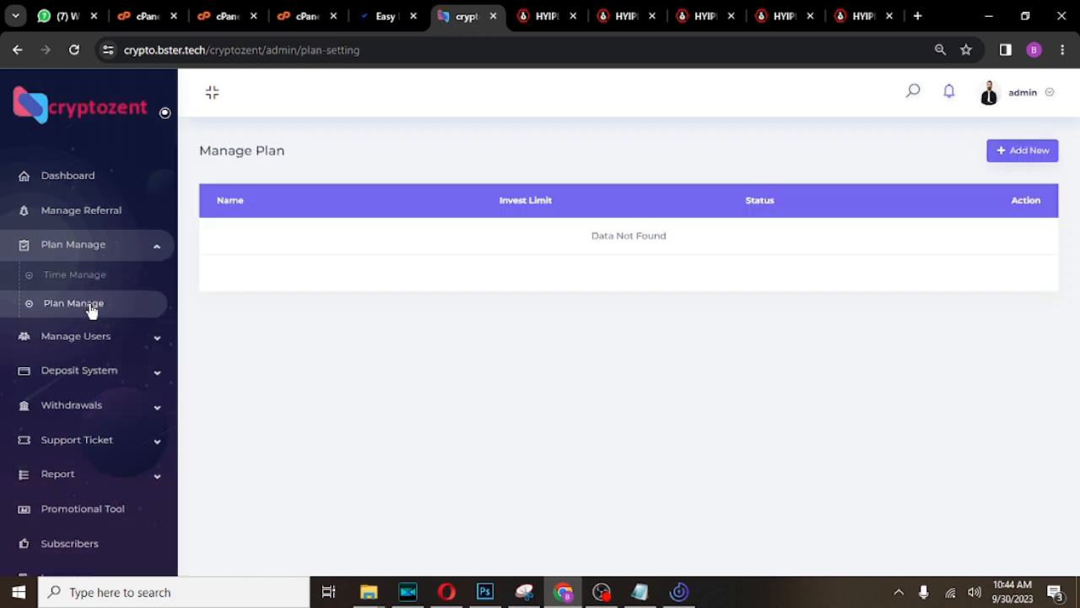
pyautogui.click(618, 17)
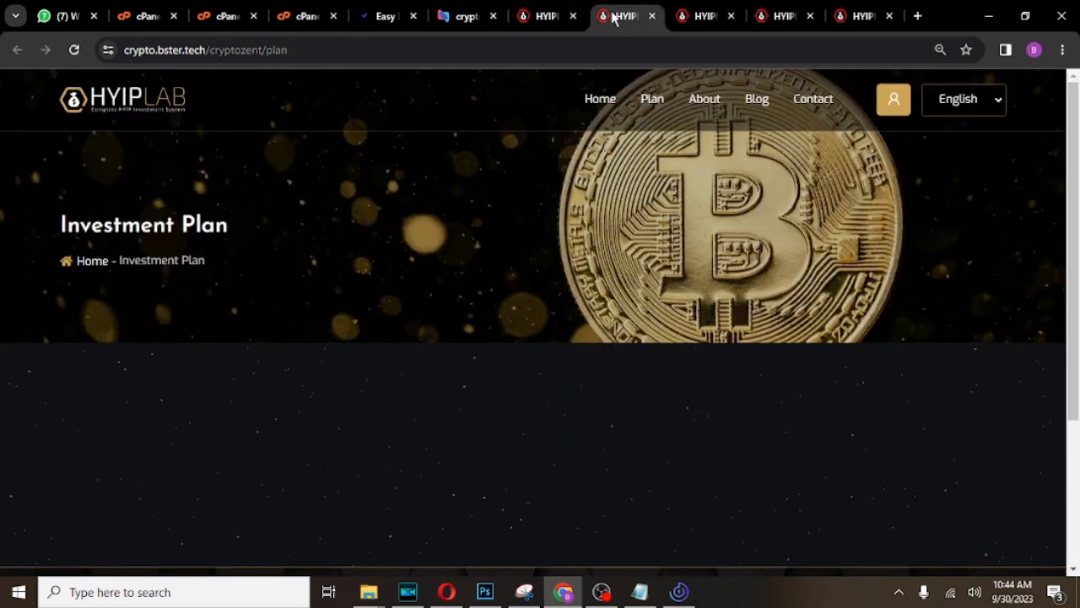
pyautogui.scroll(-5, 526, 287)
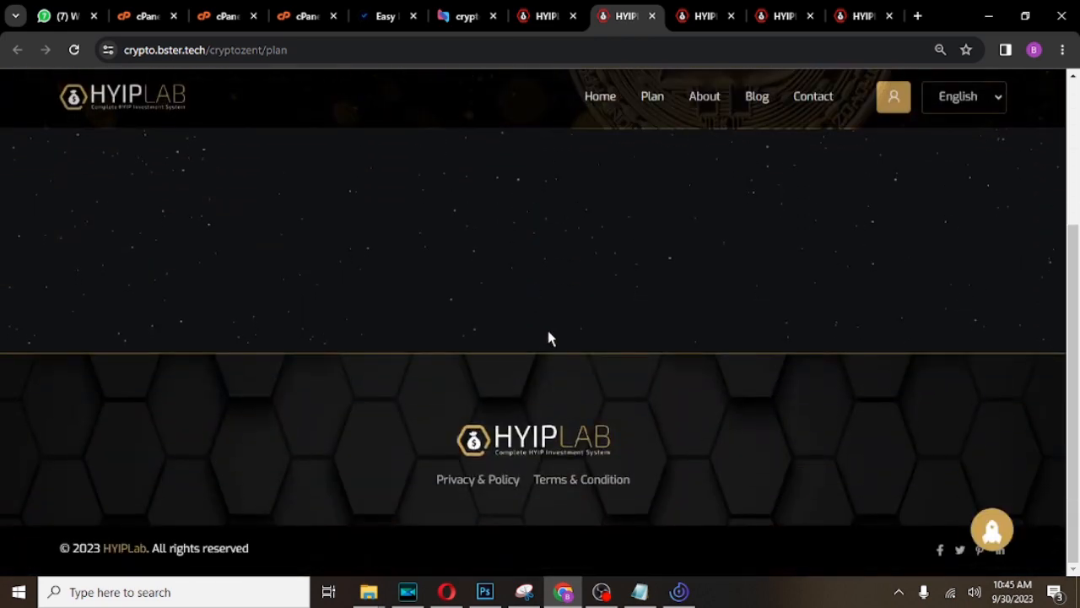
pyautogui.scroll(5, 507, 303)
pyautogui.click(75, 50)
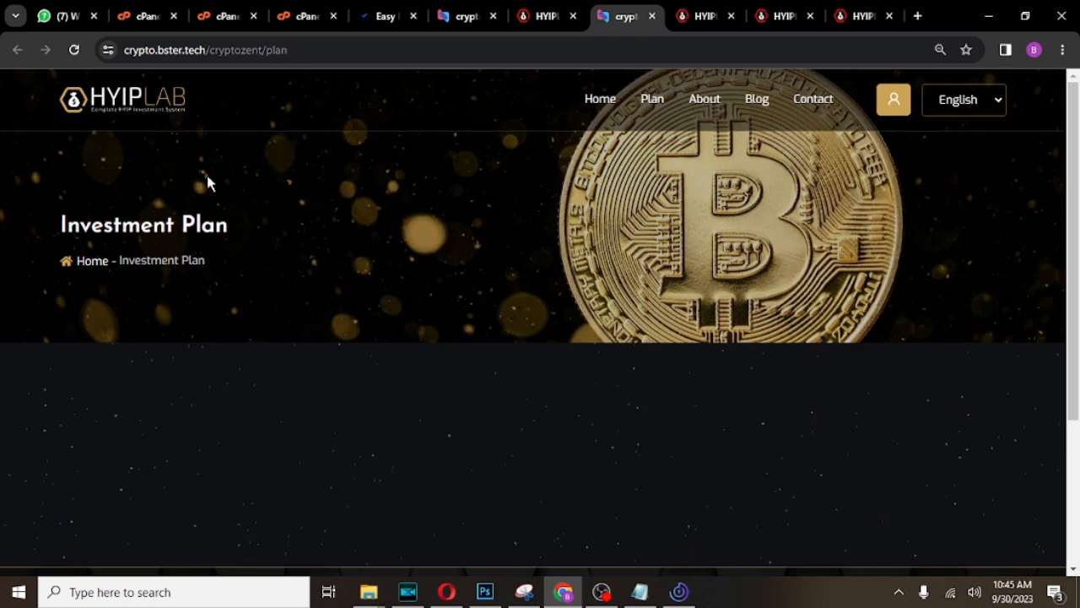
pyautogui.press('F5')
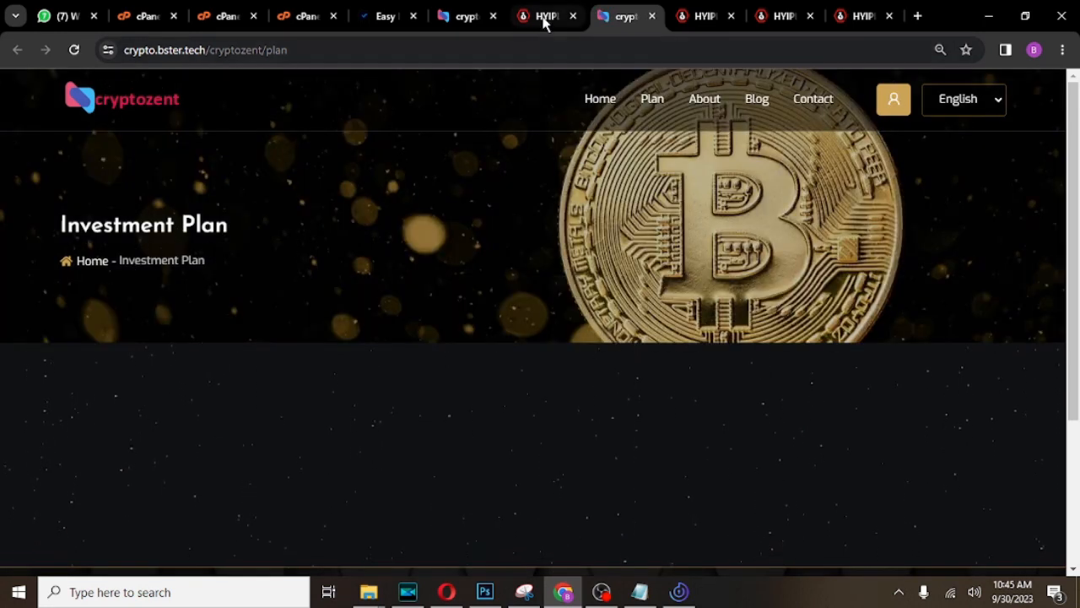
pyautogui.click(466, 16)
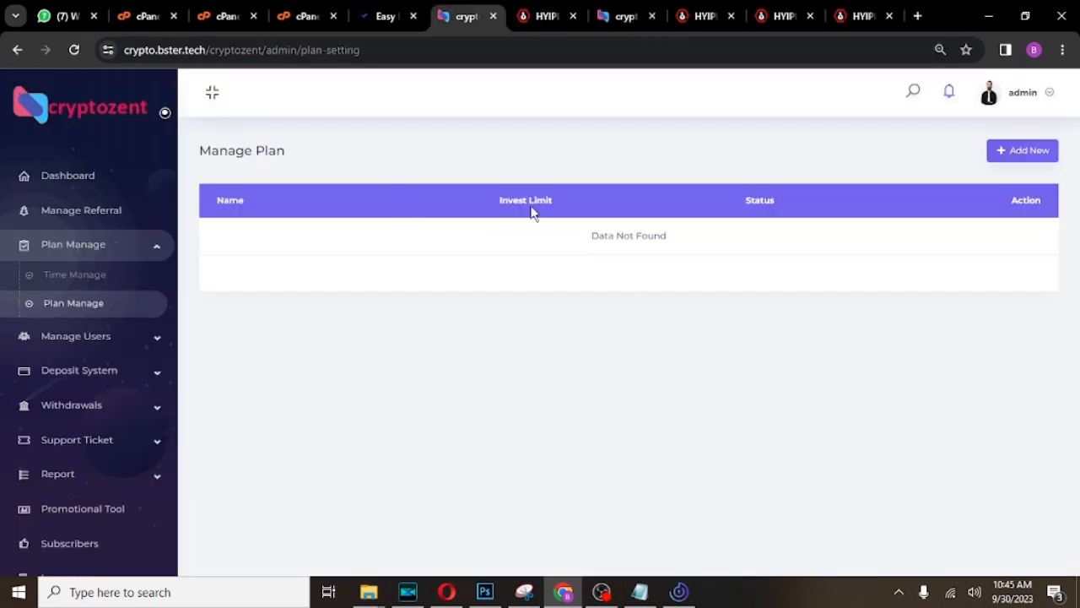
# Step: Start a new investment plan named basic with a 100–499 USD investment range
pyautogui.click(1031, 150)
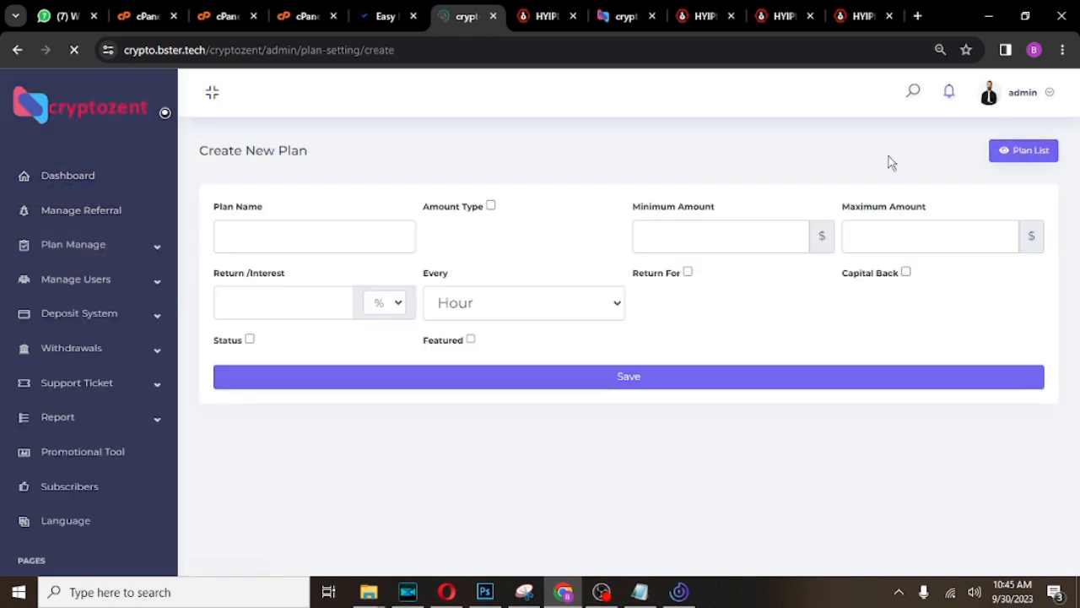
pyautogui.click(286, 242)
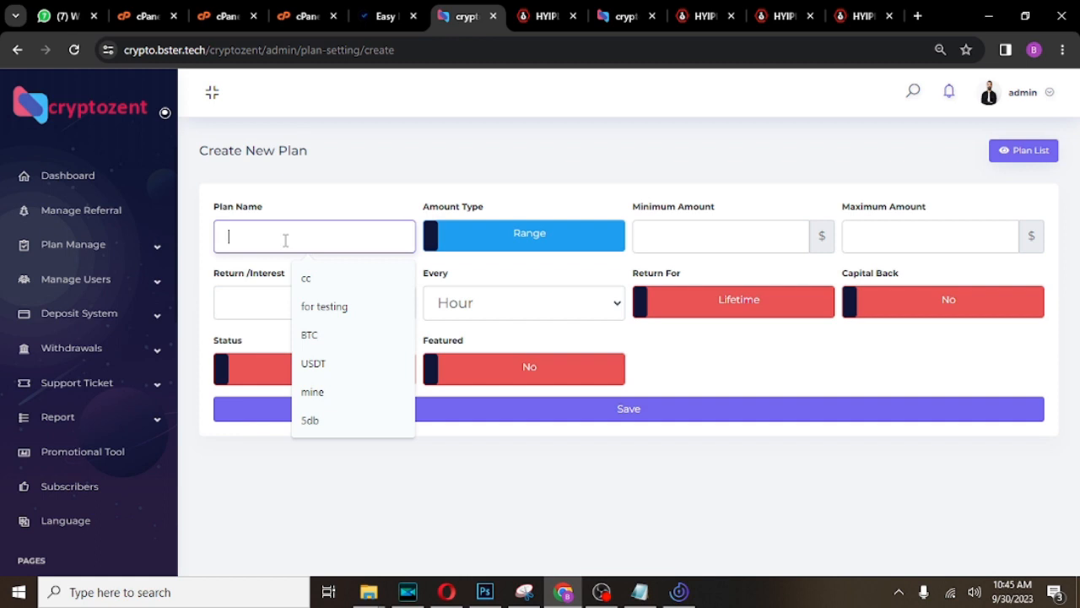
pyautogui.write('basic')
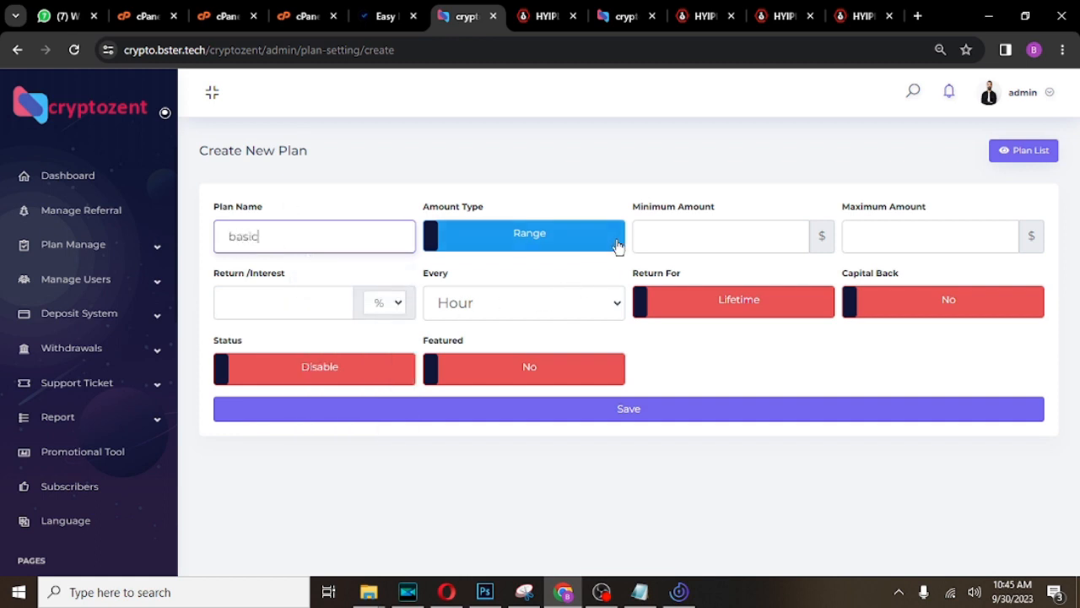
pyautogui.click(673, 238)
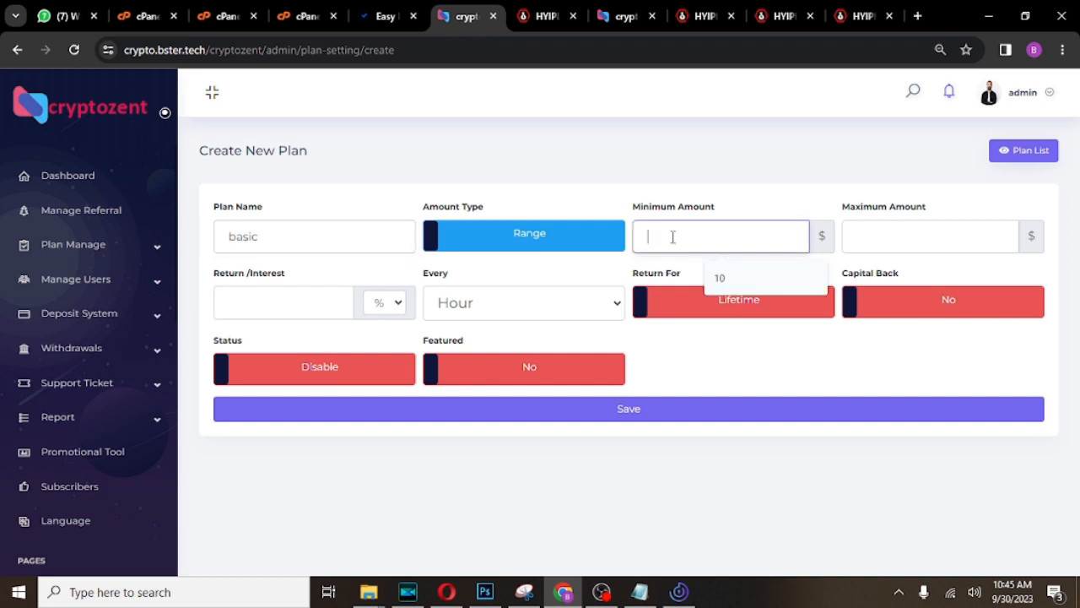
pyautogui.write('100')
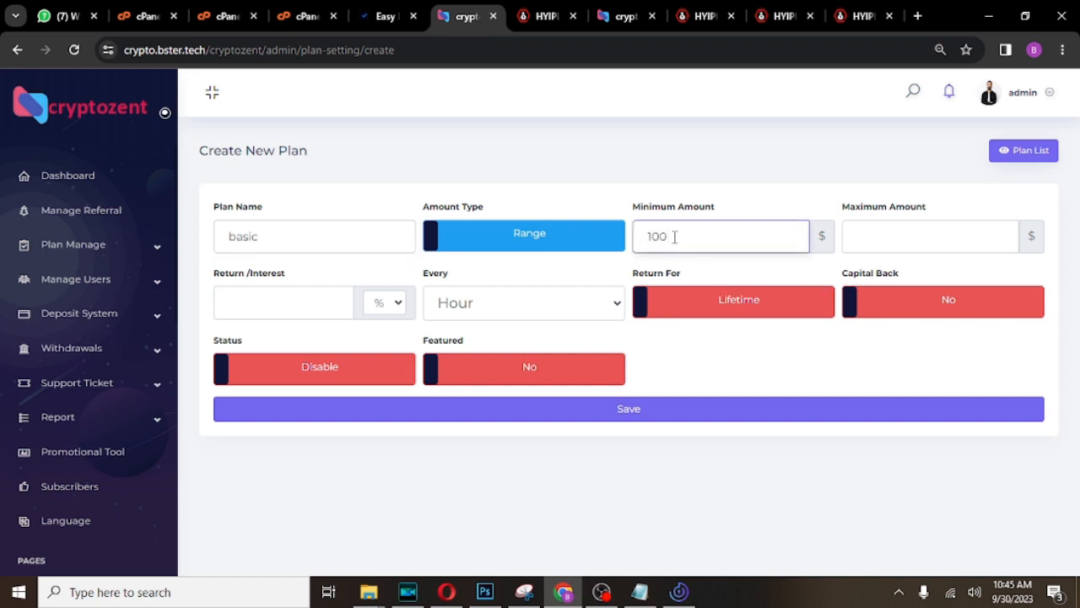
pyautogui.click(908, 234)
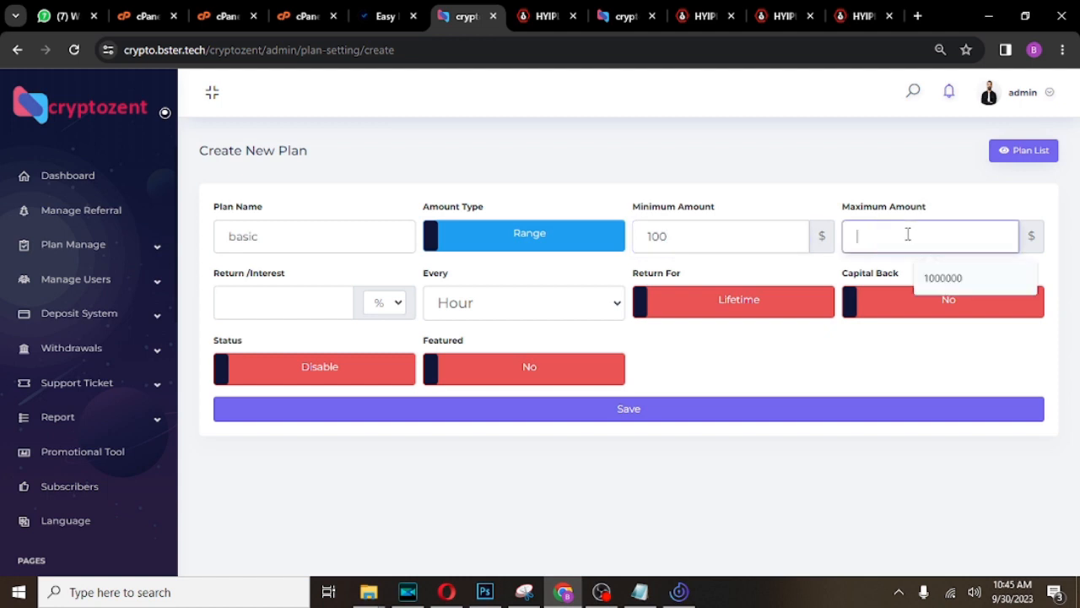
pyautogui.write('499')
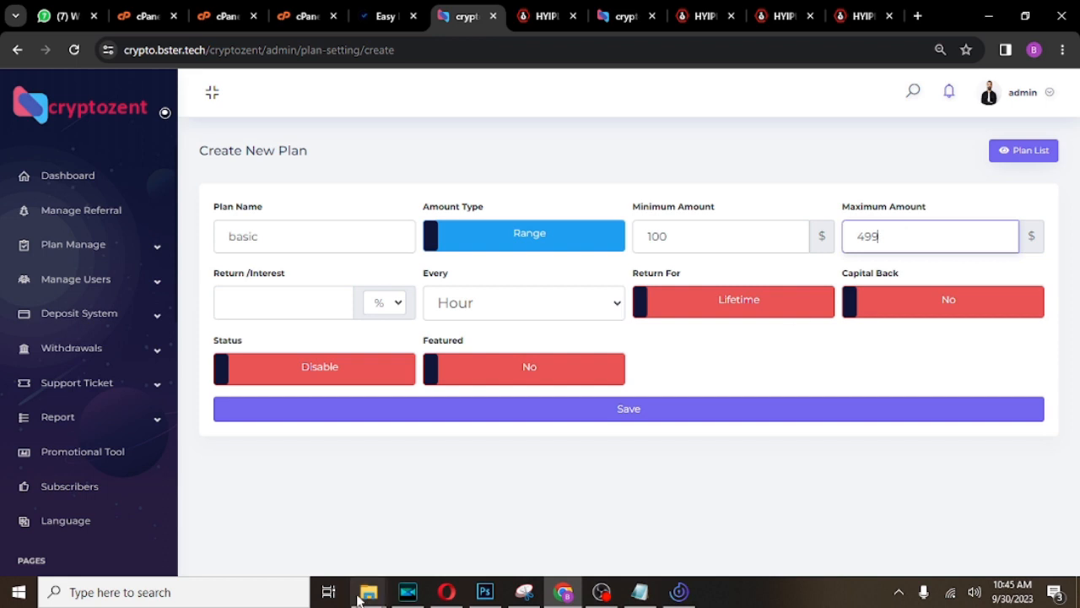
# Step: Give it 3% returns every Day for 7 periods, capital back, active and featured, then save
pyautogui.click(278, 309)
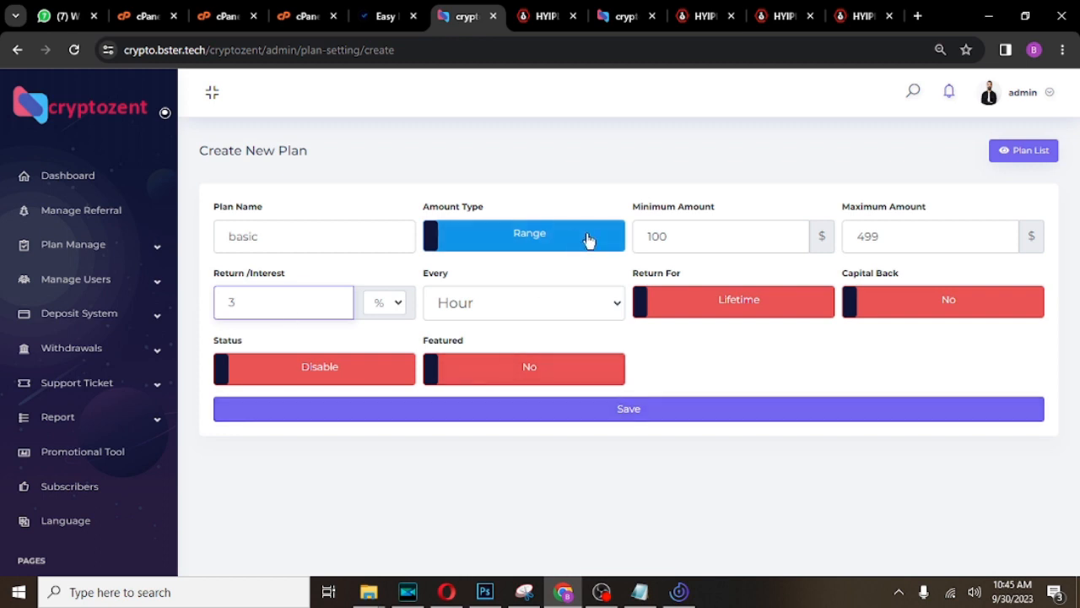
pyautogui.click(604, 309)
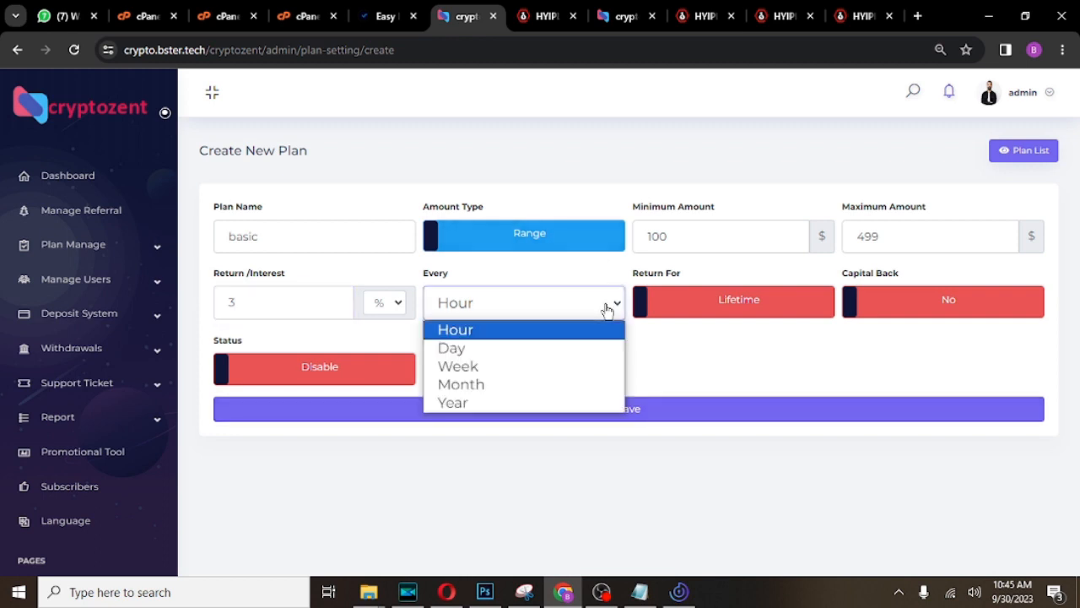
pyautogui.click(475, 349)
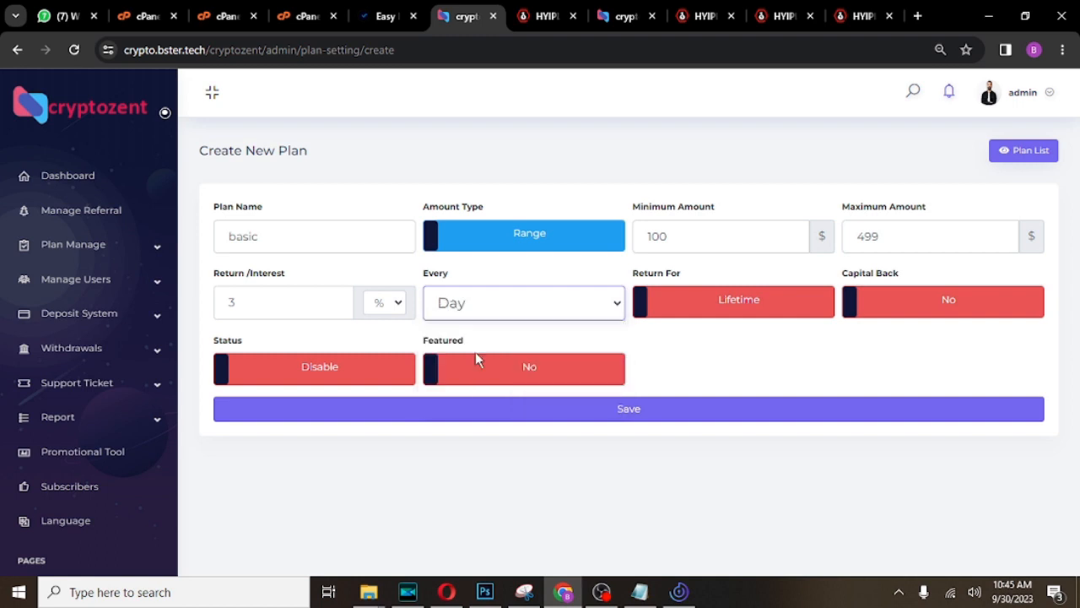
pyautogui.click(707, 302)
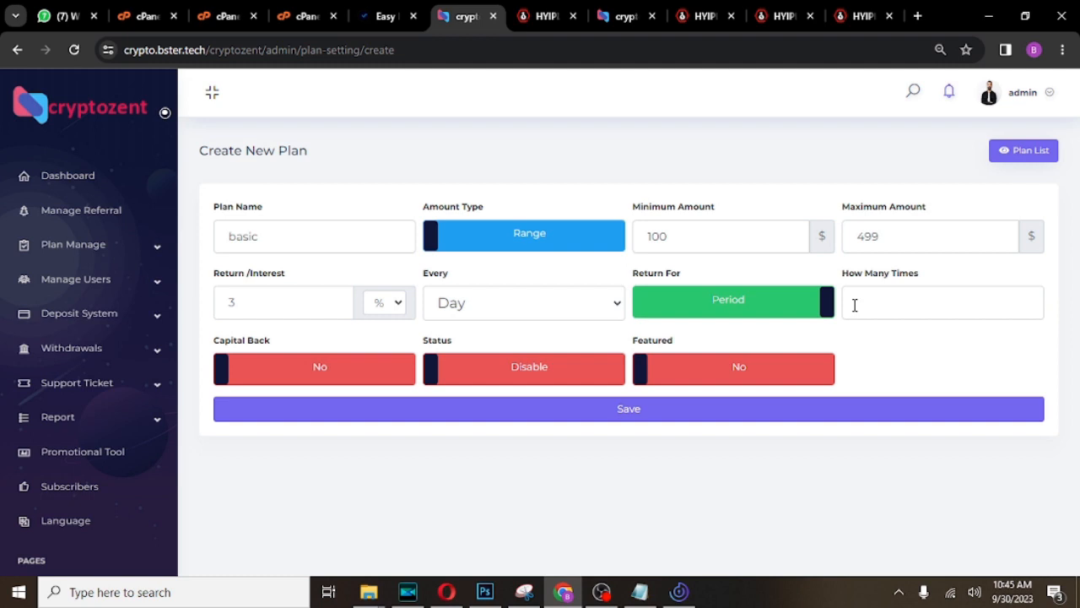
pyautogui.click(881, 301)
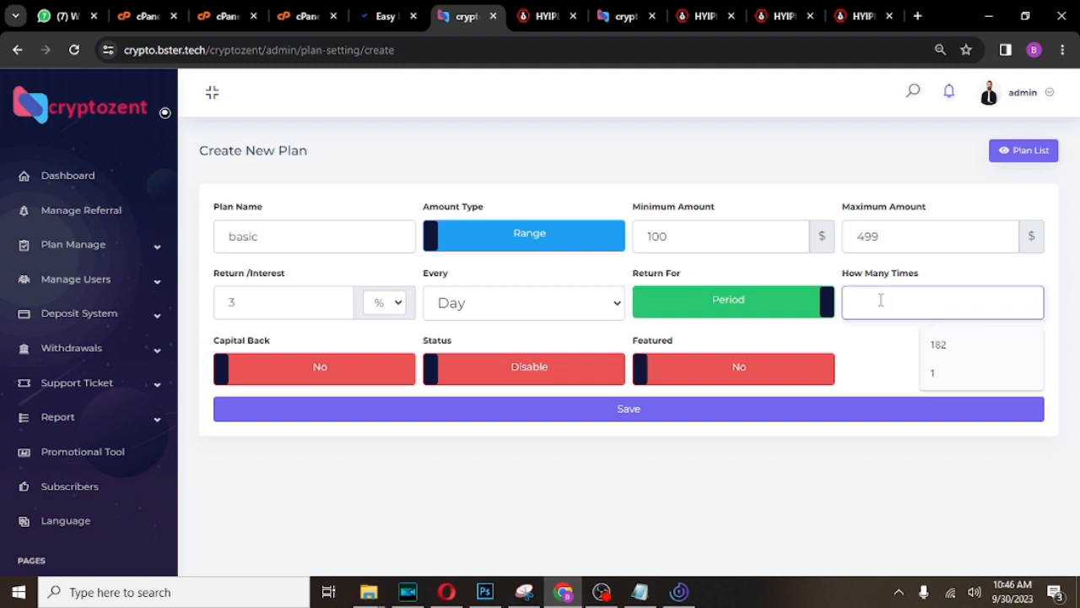
pyautogui.write('7')
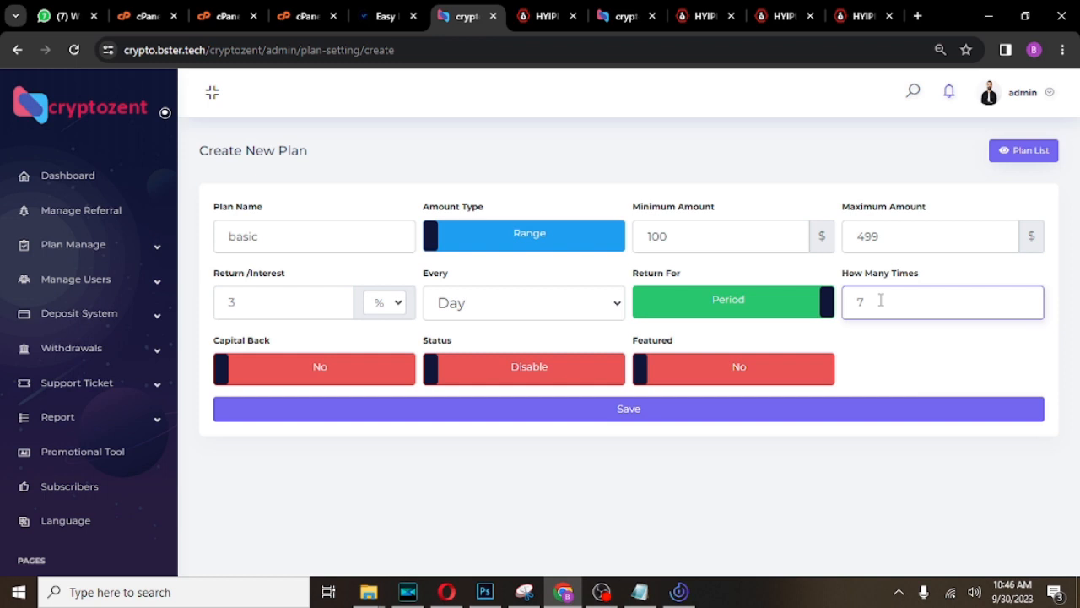
pyautogui.click(302, 371)
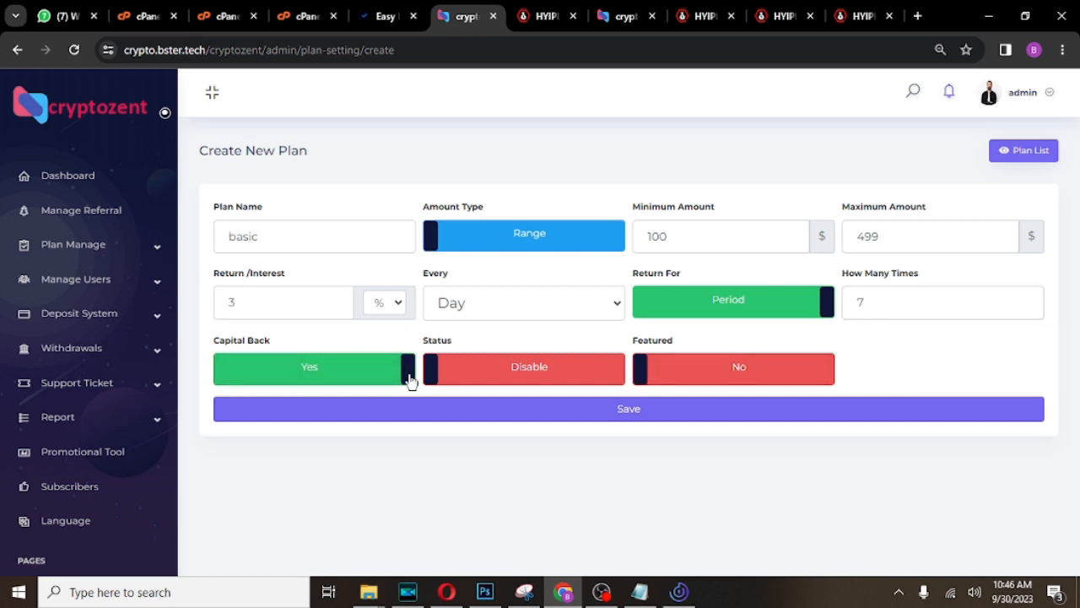
pyautogui.click(504, 378)
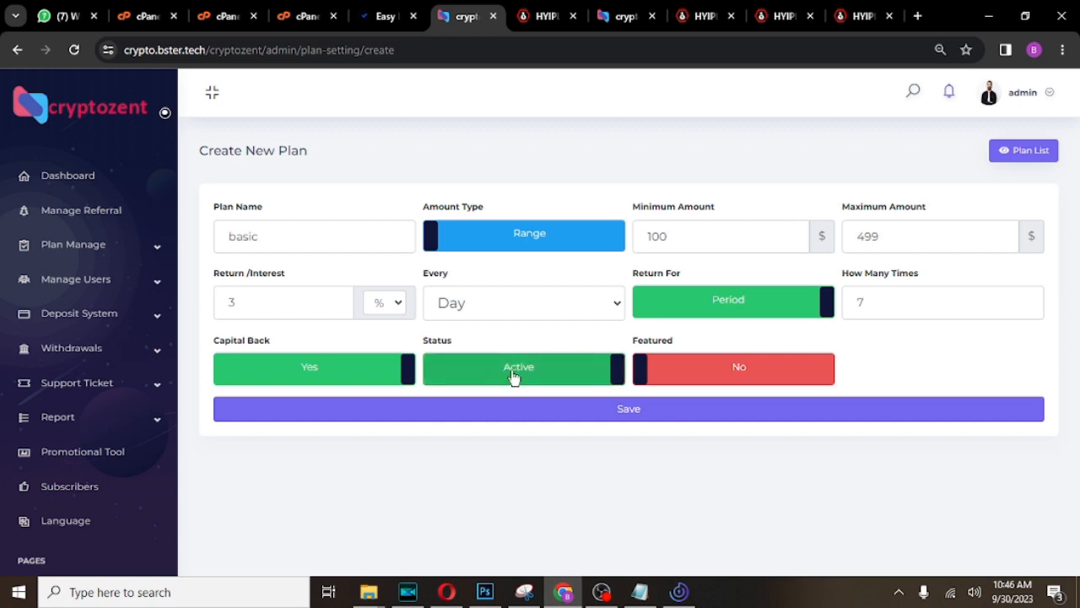
pyautogui.click(717, 373)
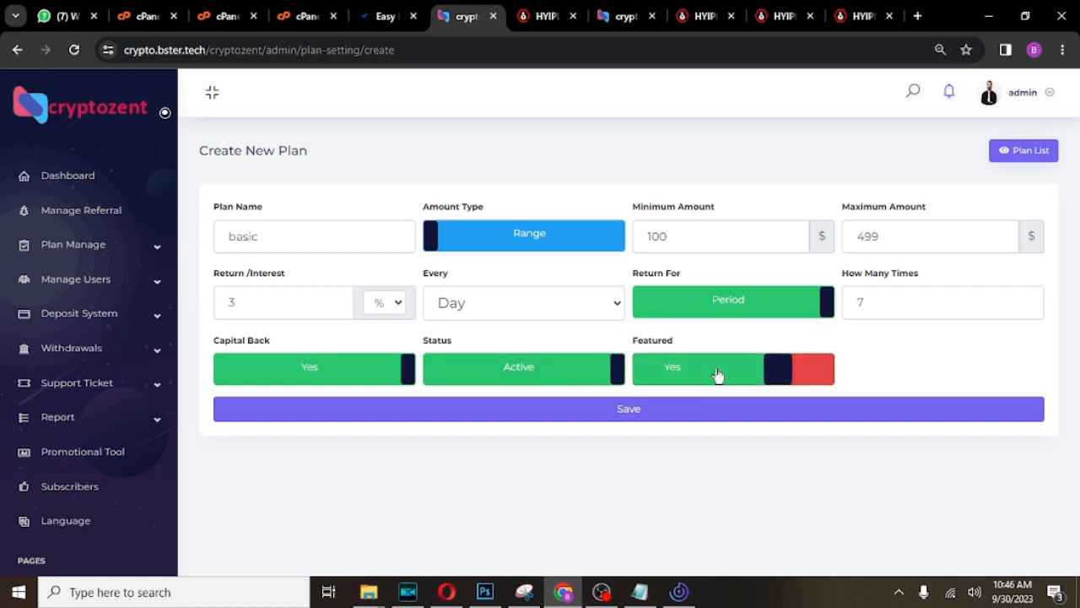
pyautogui.click(641, 415)
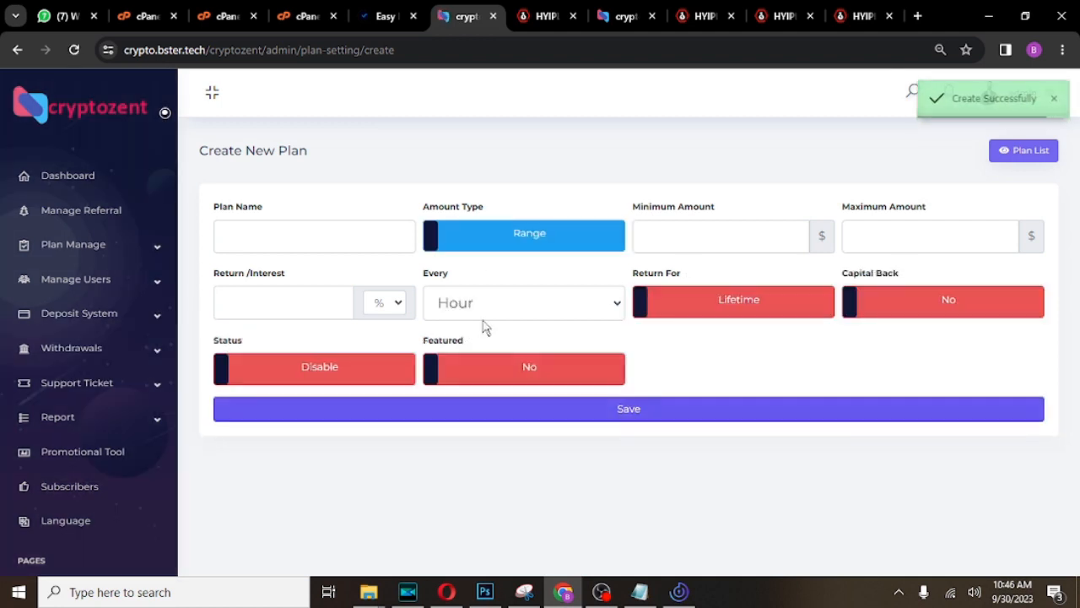
# Step: Name the next plan silver with a 500–1999 USD investment range
pyautogui.click(332, 234)
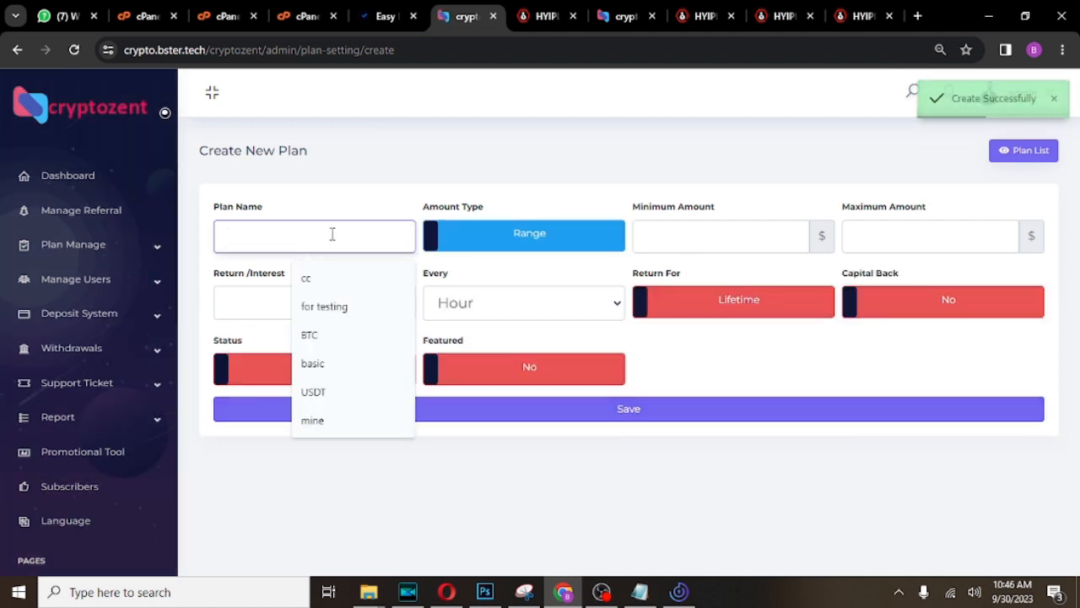
pyautogui.write('silver')
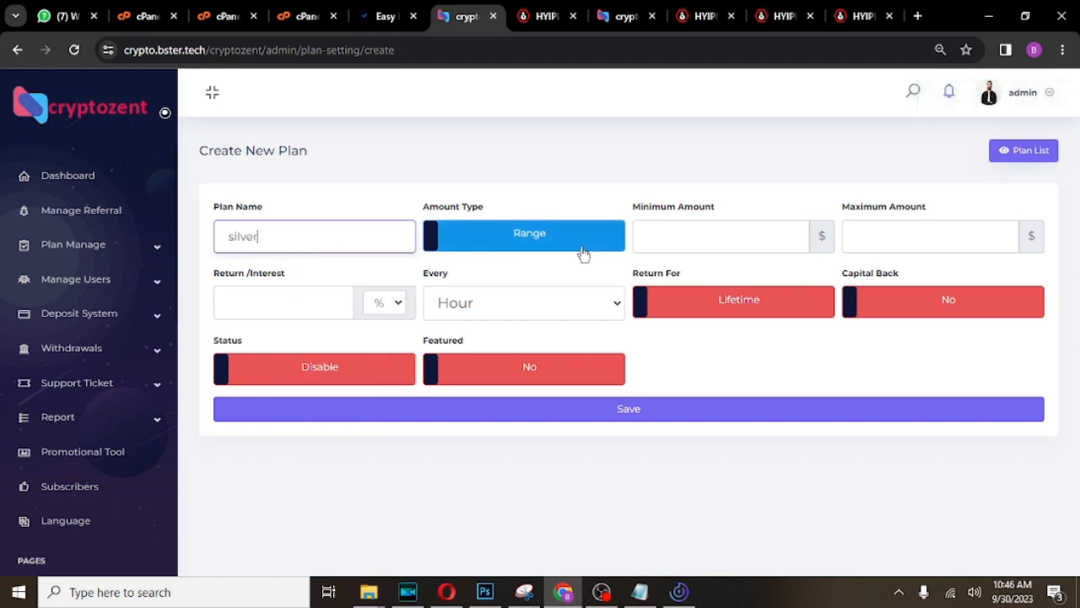
pyautogui.click(689, 234)
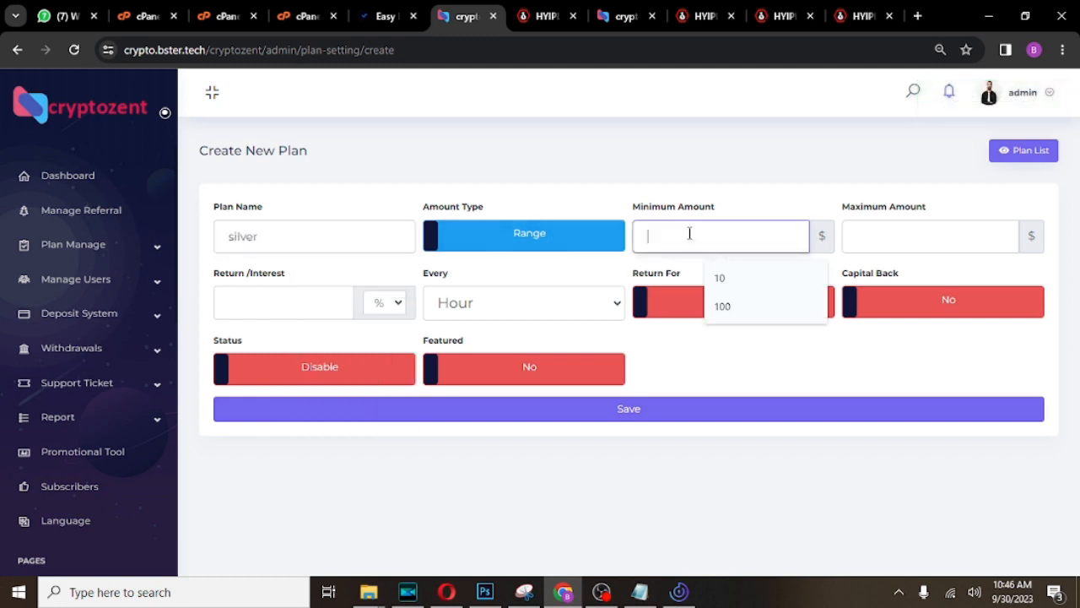
pyautogui.write('500')
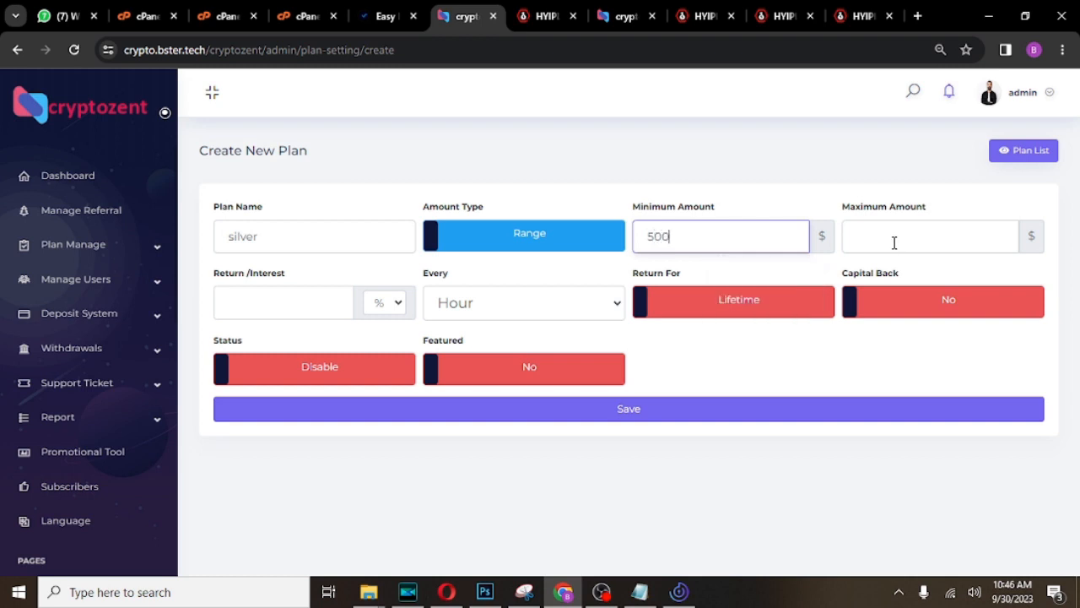
pyautogui.click(894, 242)
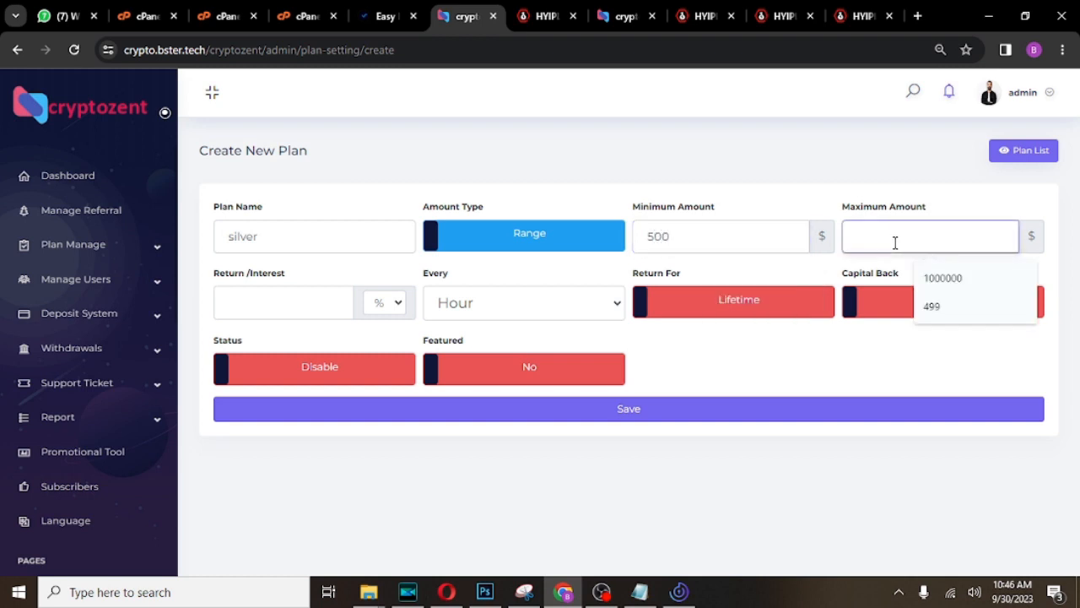
pyautogui.write('1999')
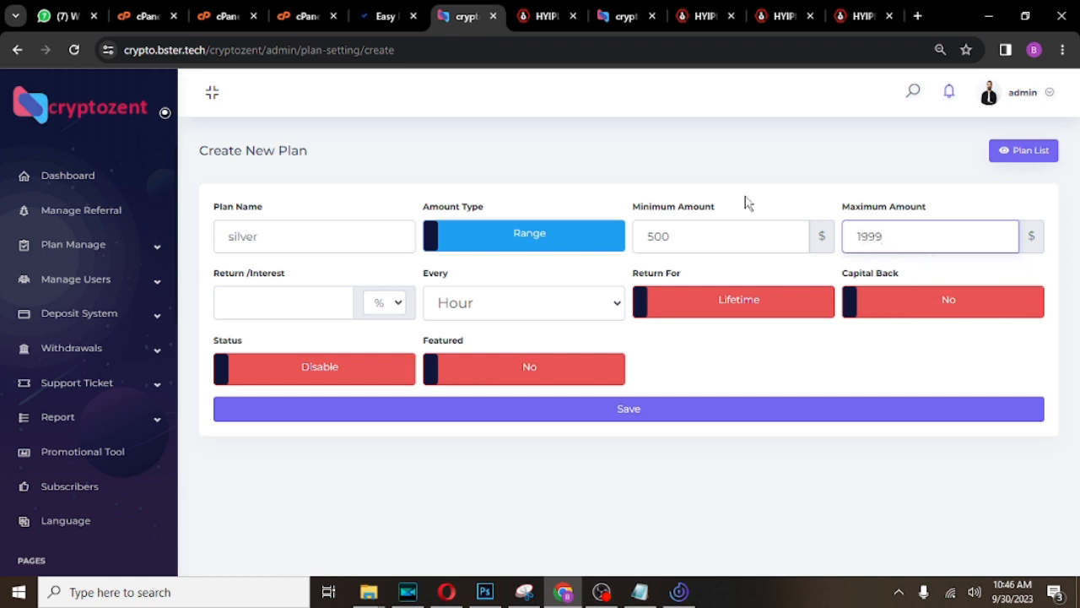
# Step: Give silver 4% returns every Day for 7 periods, capital back, active and featured, then save
pyautogui.click(276, 304)
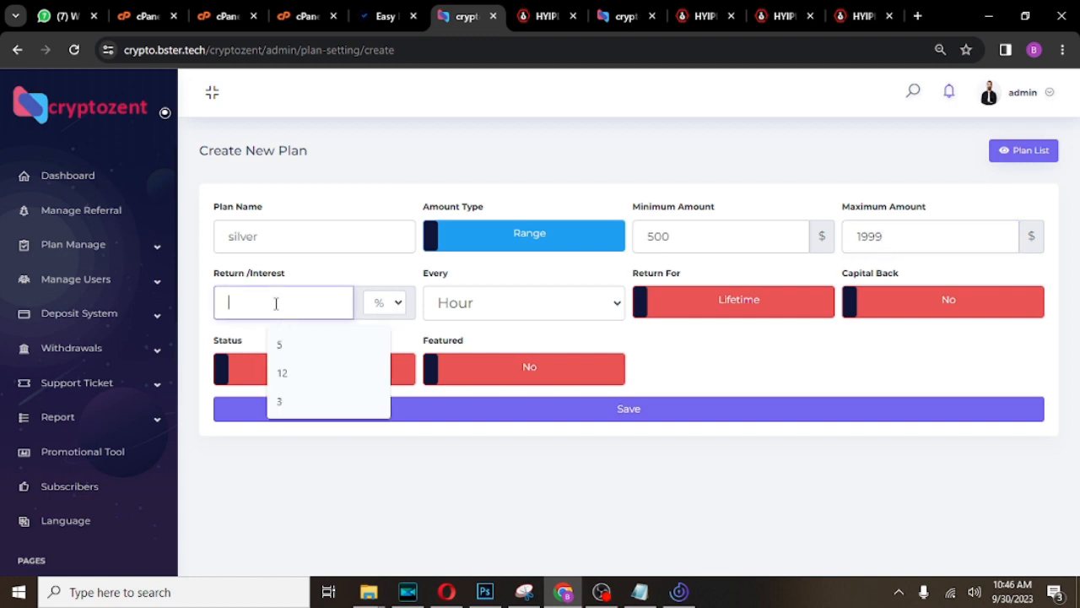
pyautogui.write('4')
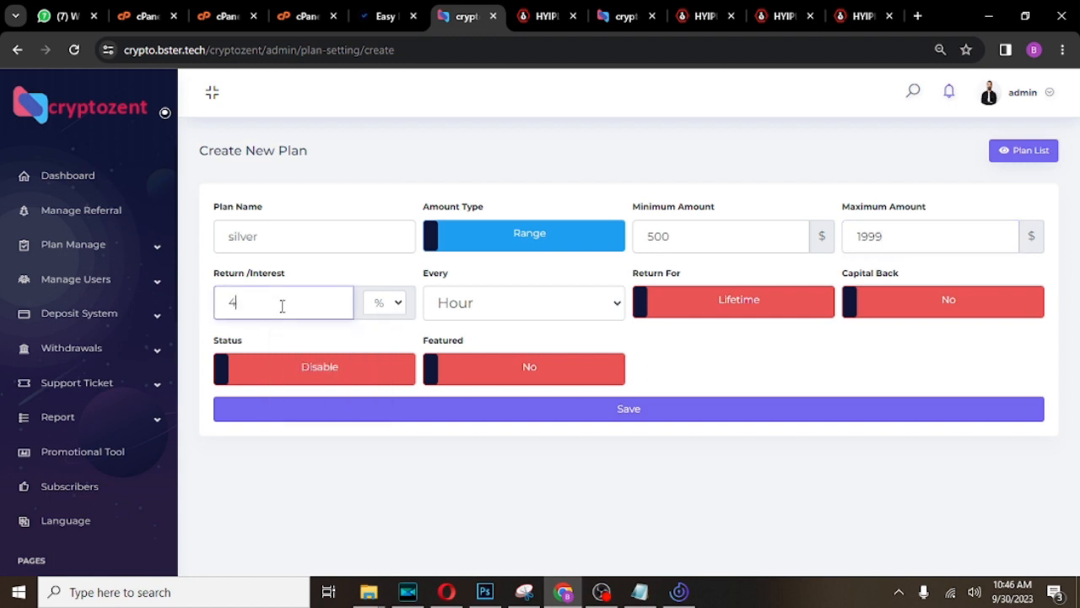
pyautogui.click(544, 309)
pyautogui.click(504, 348)
pyautogui.click(775, 305)
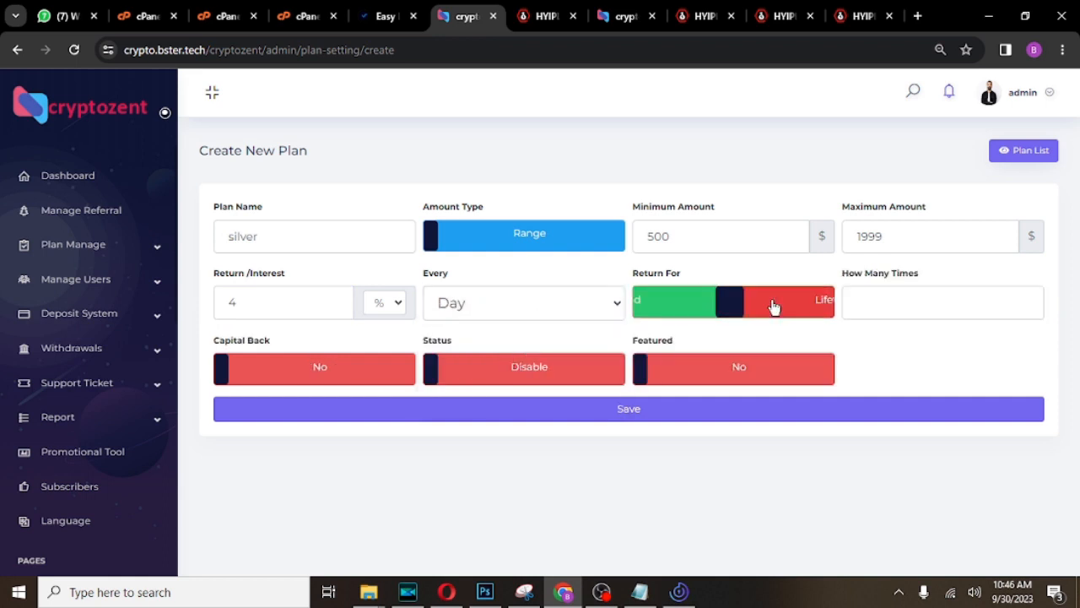
pyautogui.click(937, 306)
pyautogui.write('7')
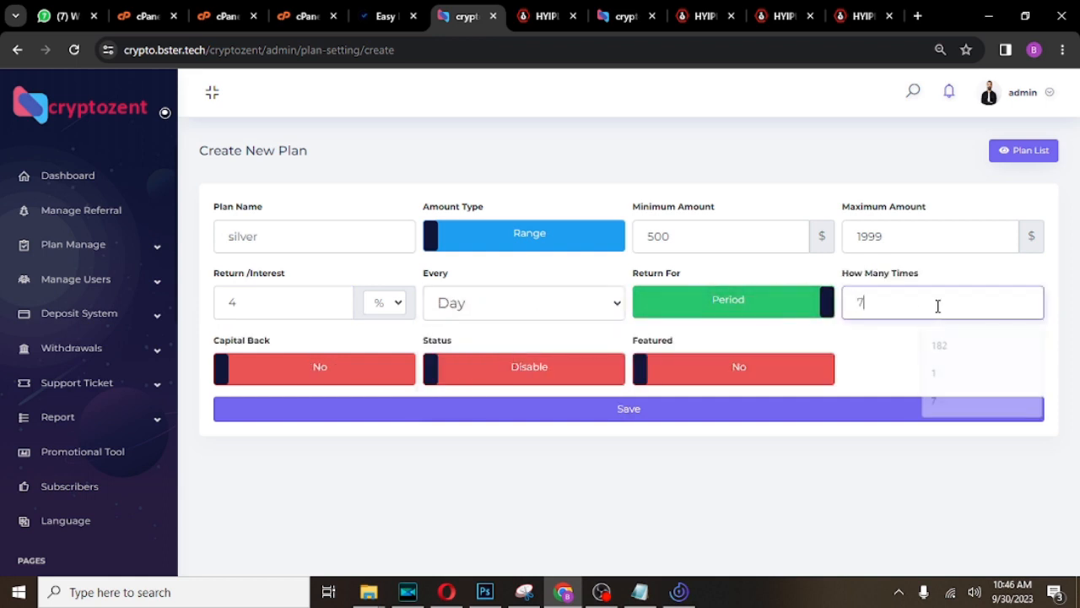
pyautogui.click(357, 379)
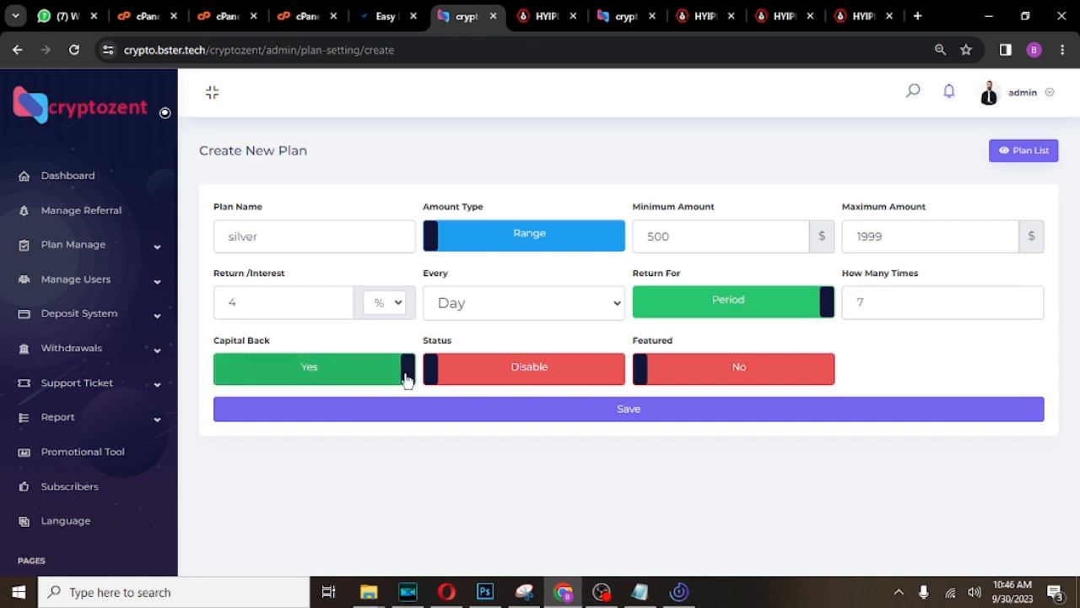
pyautogui.click(528, 377)
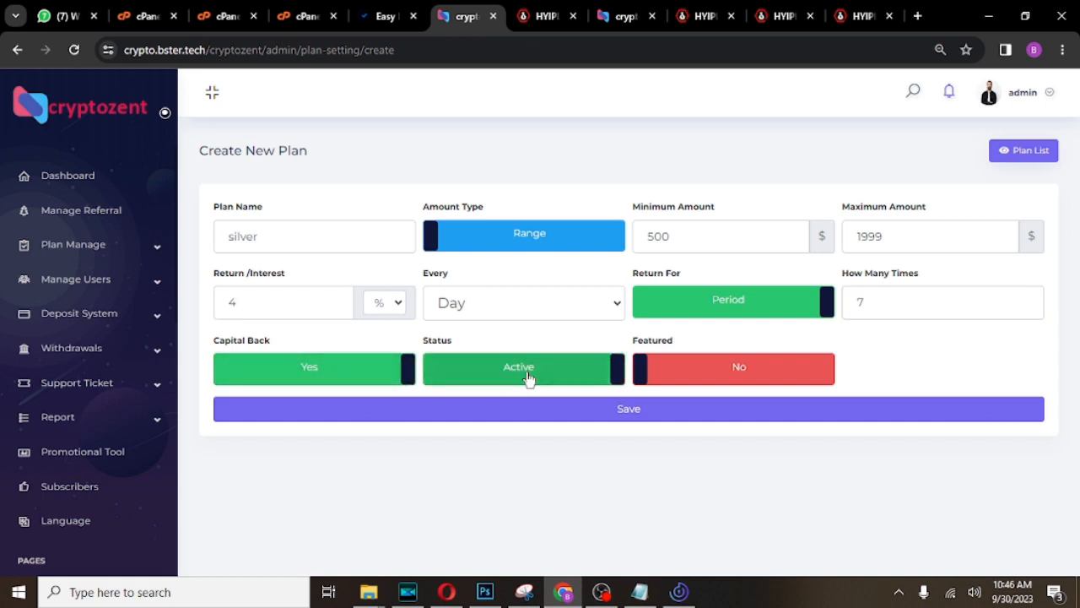
pyautogui.click(650, 372)
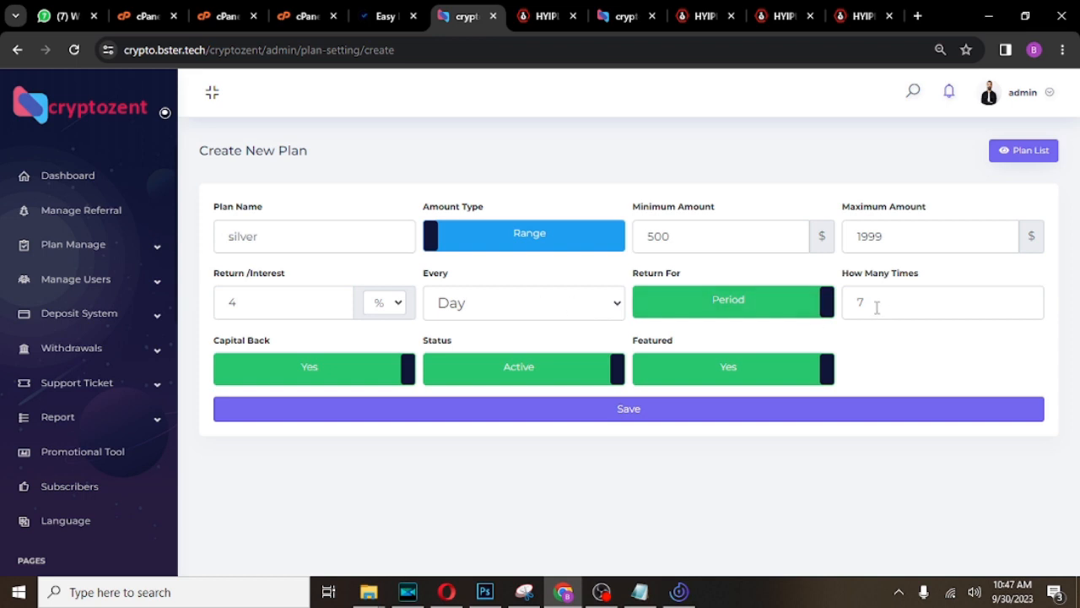
pyautogui.click(633, 419)
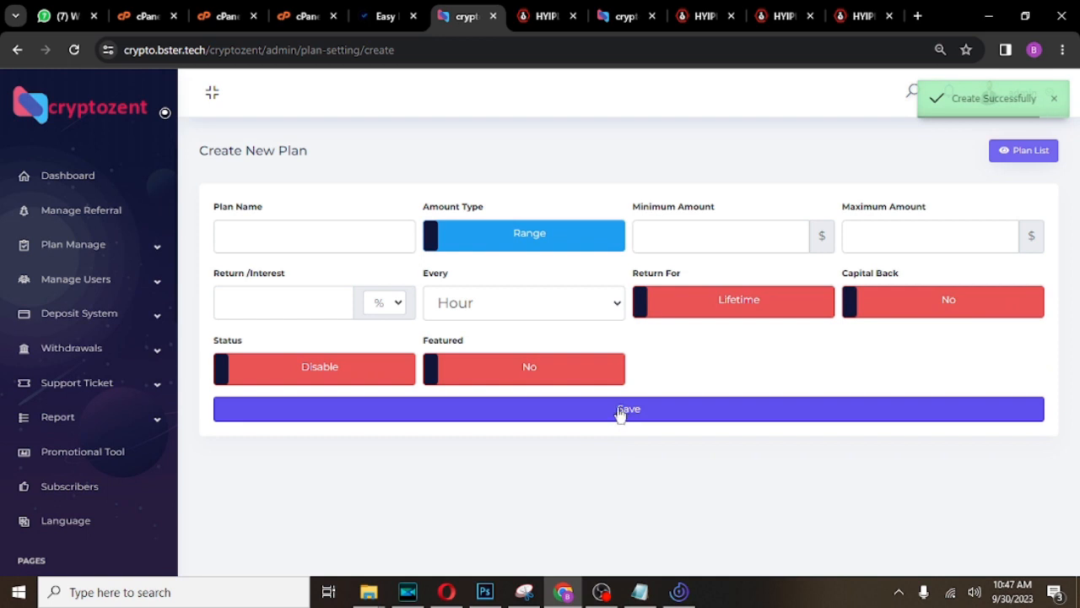
# Step: Name the next plan diamond with a 2000–4999 USD investment range
pyautogui.click(316, 231)
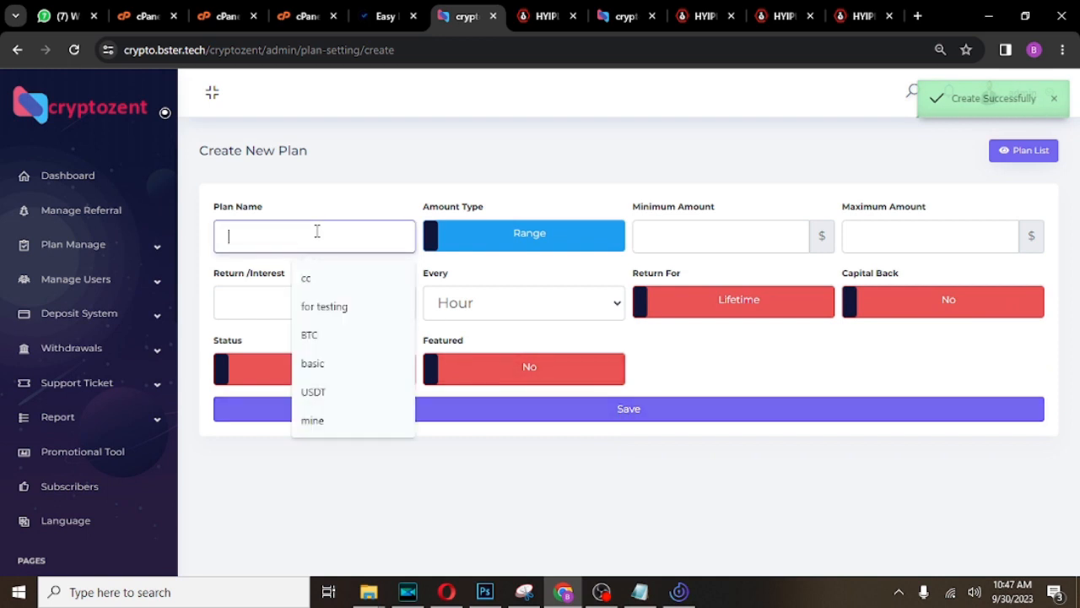
pyautogui.write('diampond')
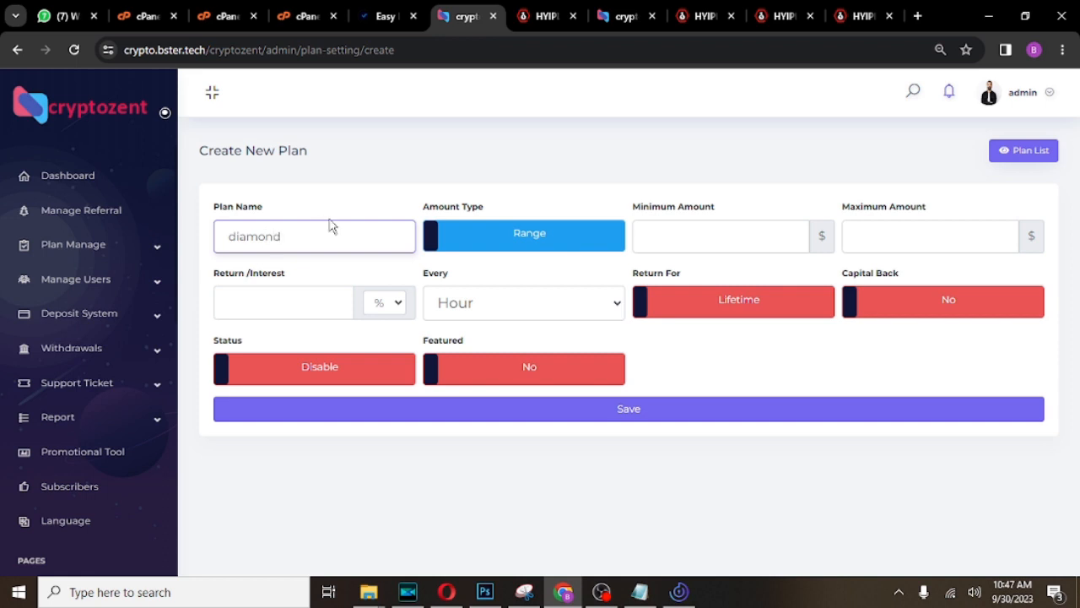
pyautogui.click(695, 233)
pyautogui.write('2000')
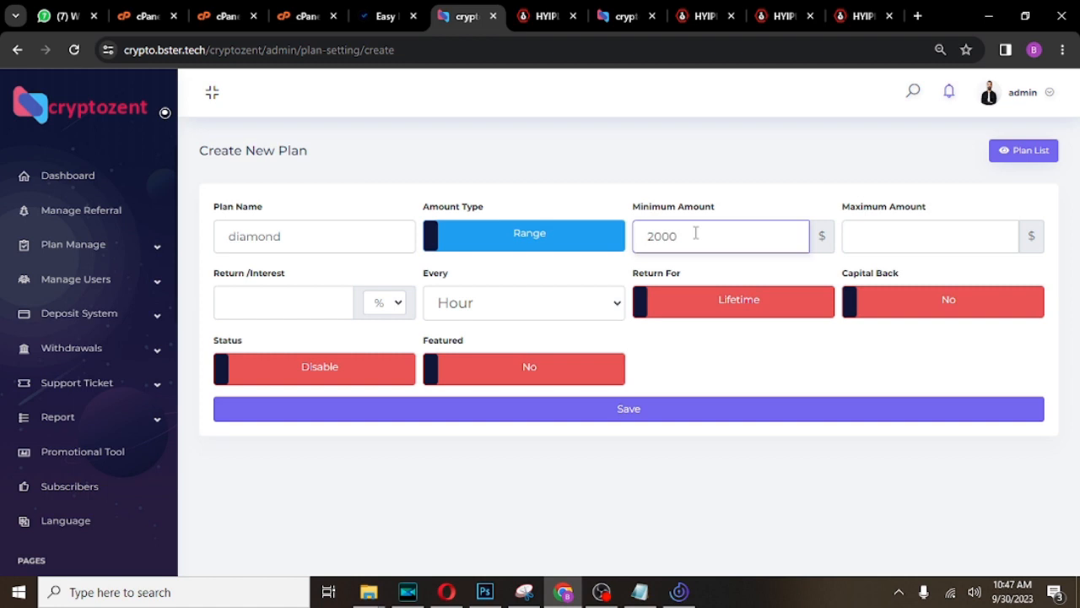
pyautogui.click(889, 233)
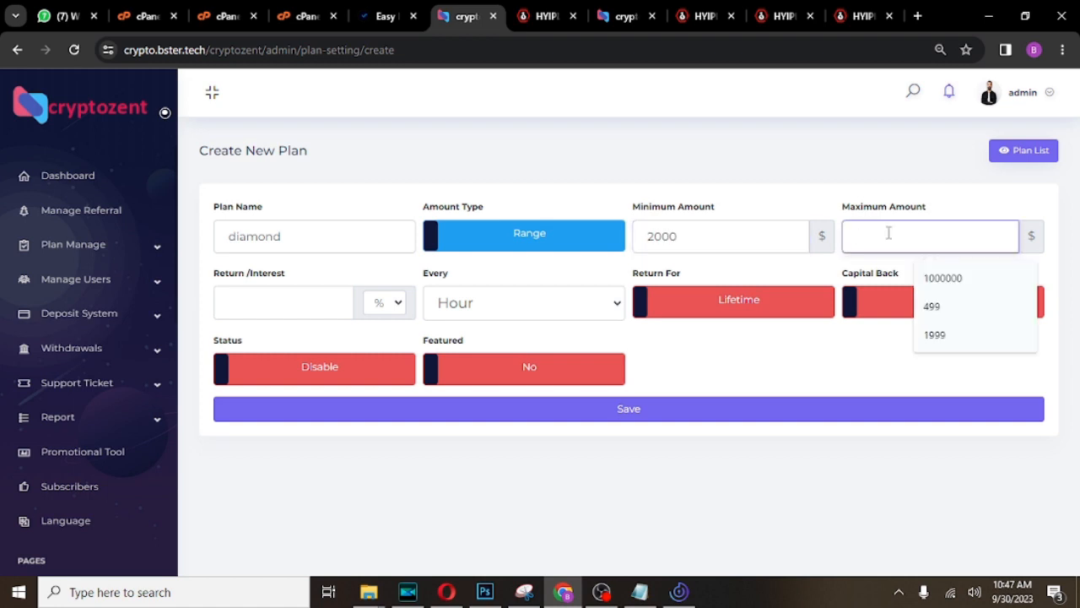
pyautogui.write('4999')
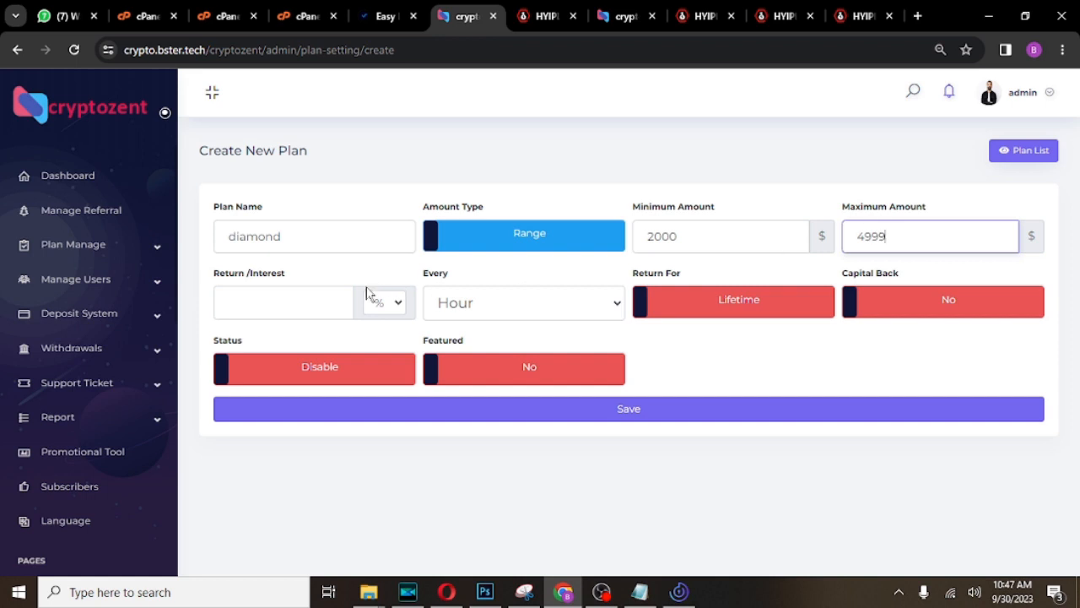
# Step: Give diamond 5% returns every Day for 7 periods, capital back, active, featured; save and view public plans
pyautogui.click(286, 298)
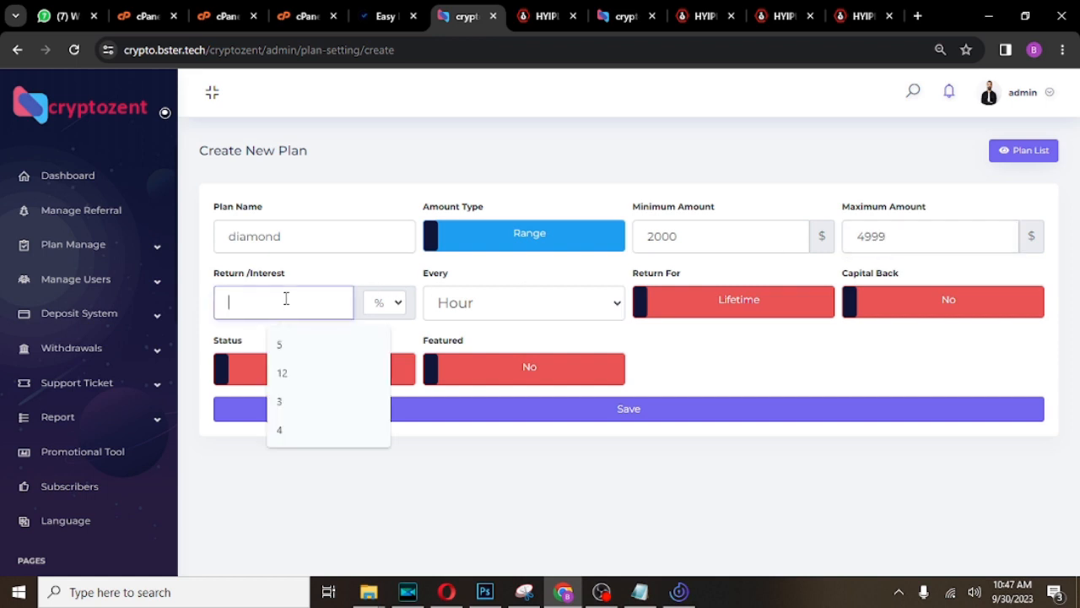
pyautogui.write('5')
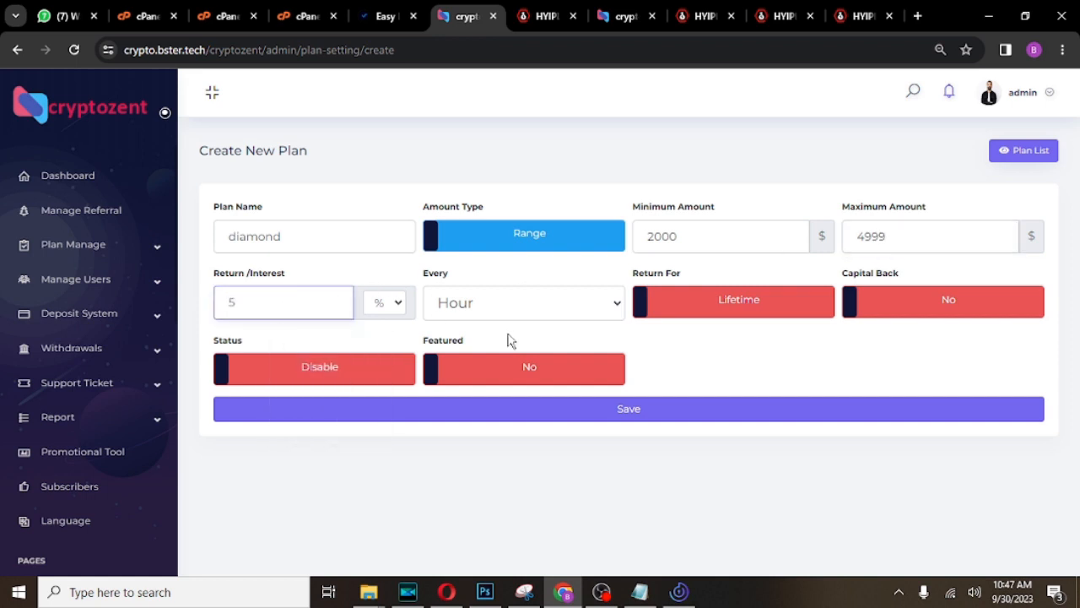
pyautogui.click(517, 303)
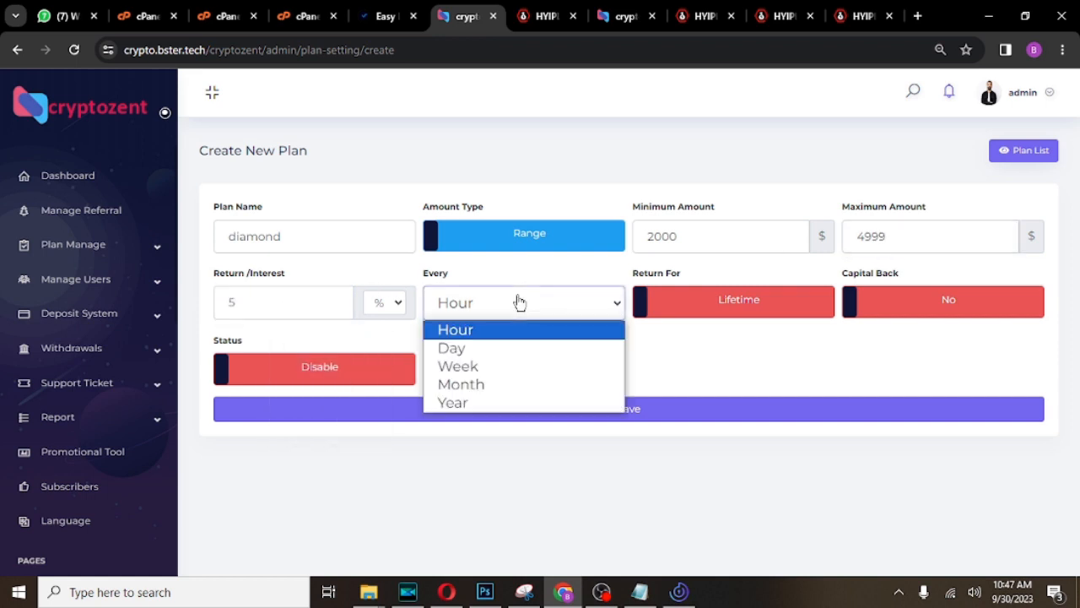
pyautogui.click(478, 347)
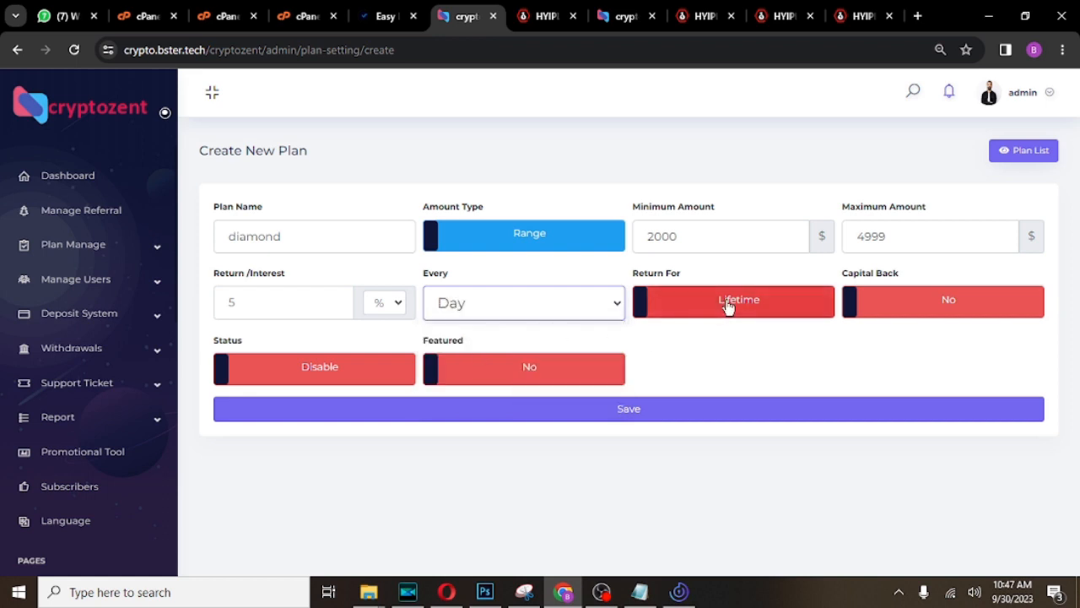
pyautogui.click(728, 303)
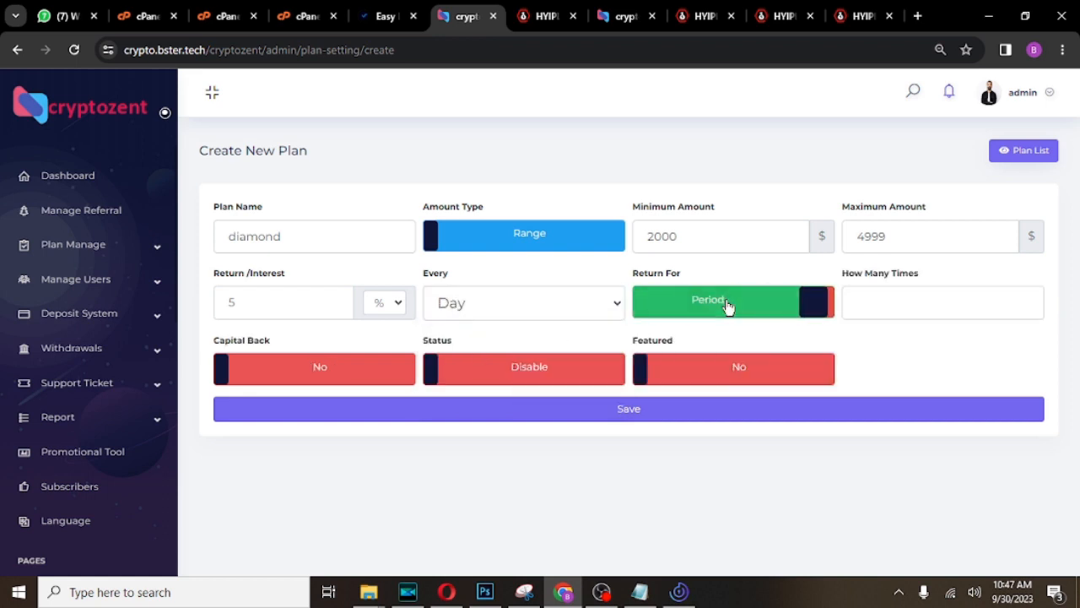
pyautogui.click(880, 304)
pyautogui.write('7')
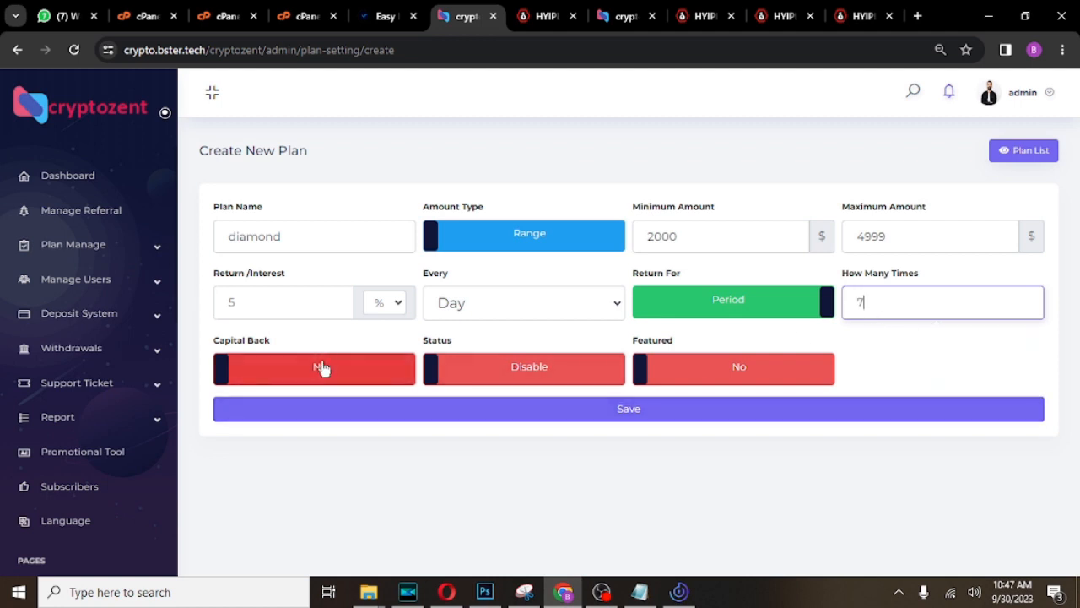
pyautogui.click(322, 368)
pyautogui.click(515, 370)
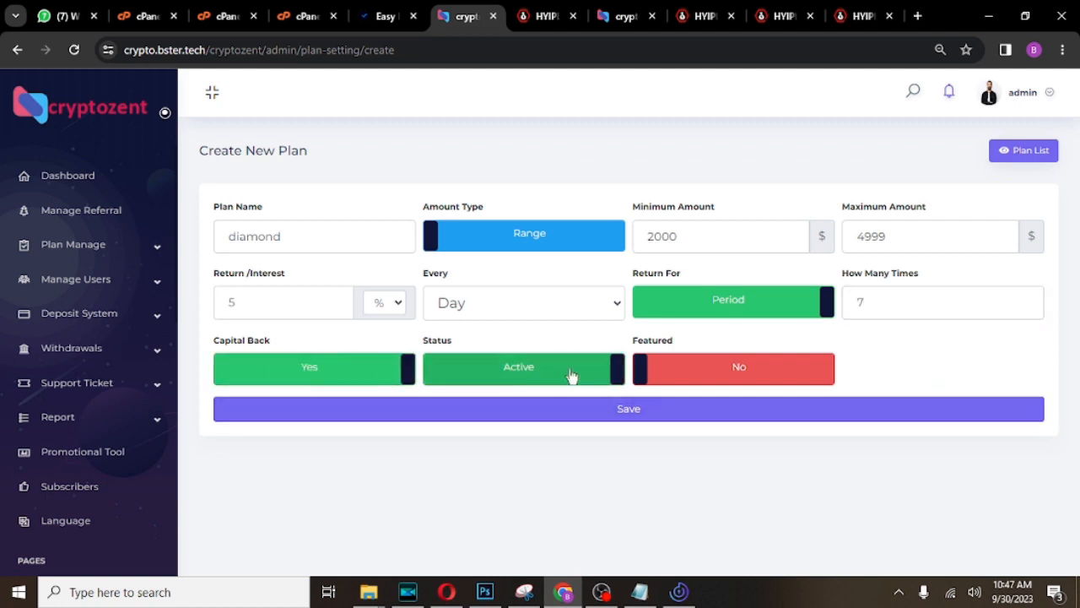
pyautogui.click(684, 378)
pyautogui.click(639, 417)
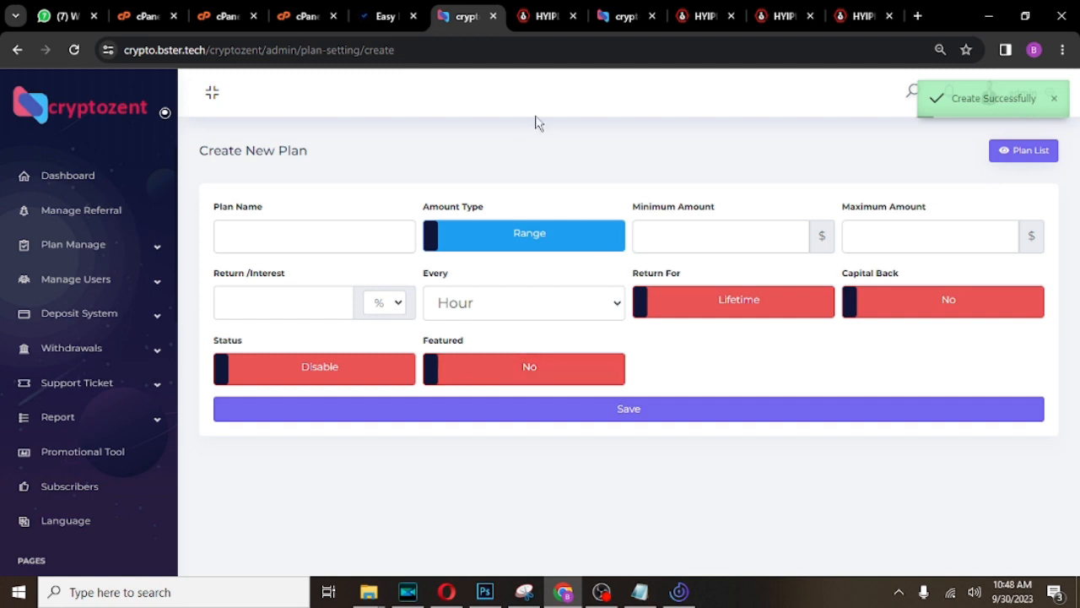
pyautogui.click(623, 18)
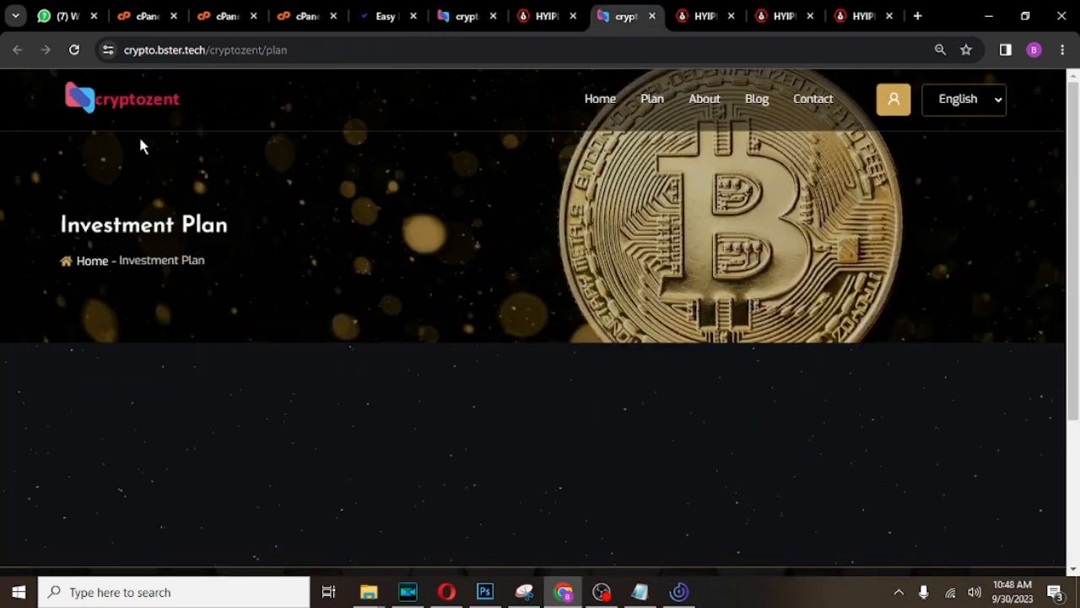
pyautogui.click(82, 52)
pyautogui.scroll(-3, 449, 351)
pyautogui.scroll(-1, 449, 350)
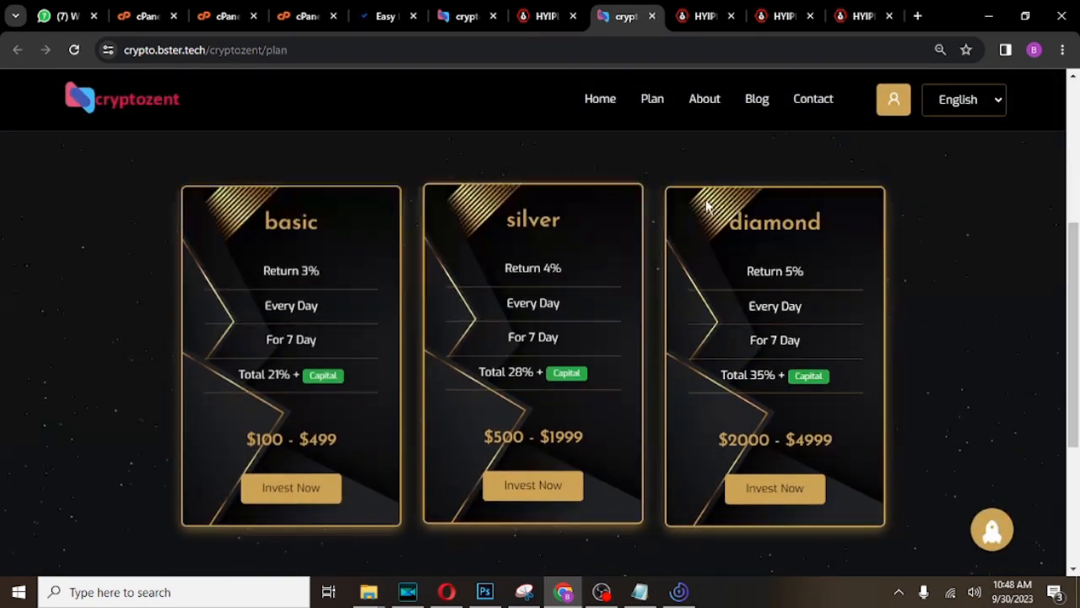
pyautogui.scroll(-3, 716, 339)
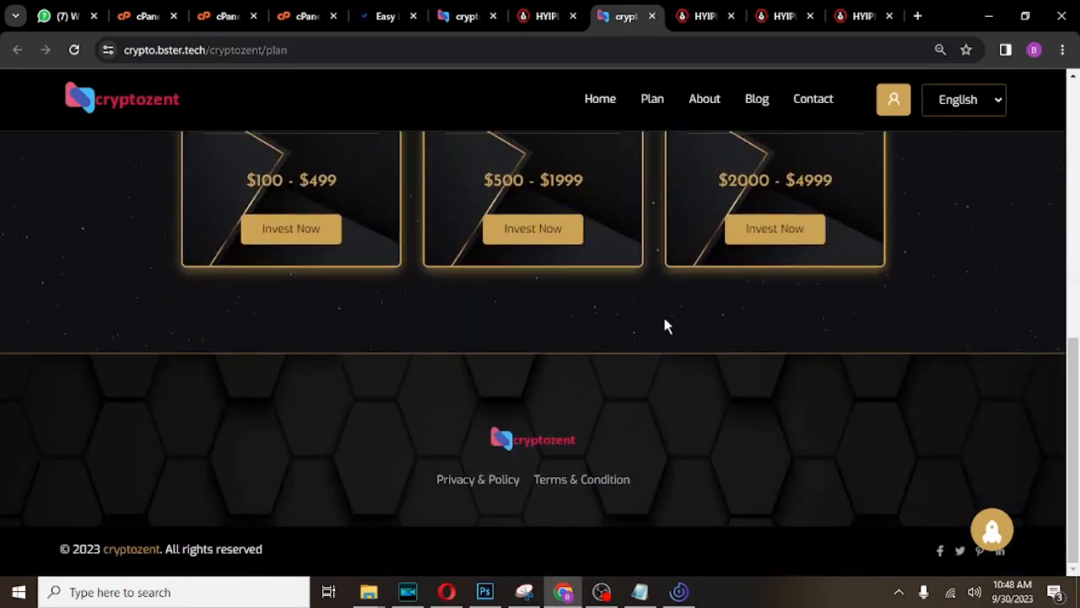
pyautogui.scroll(3, 188, 366)
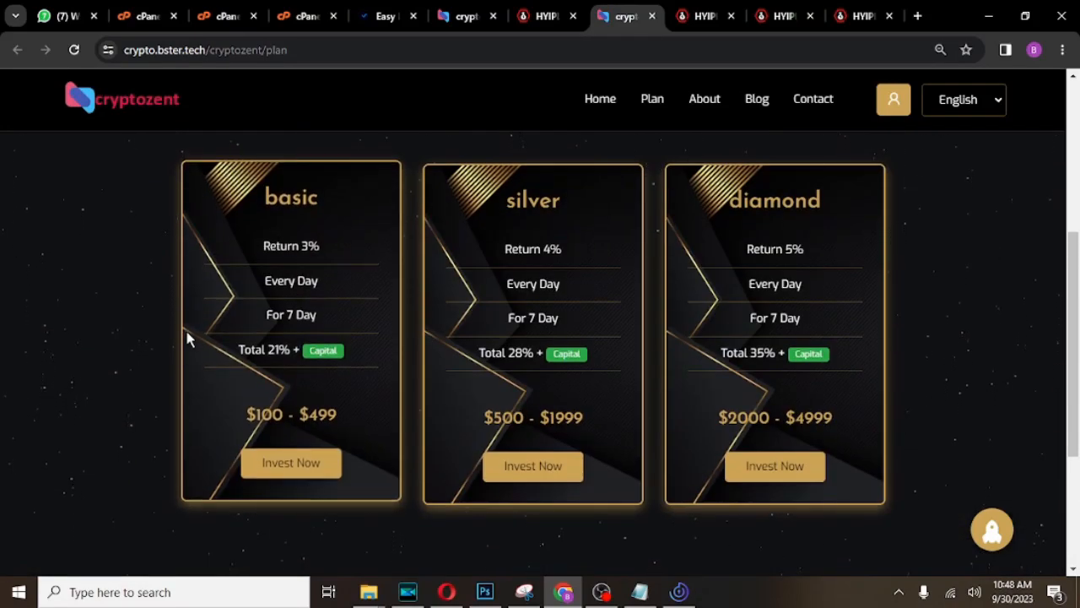
pyautogui.scroll(1, 579, 194)
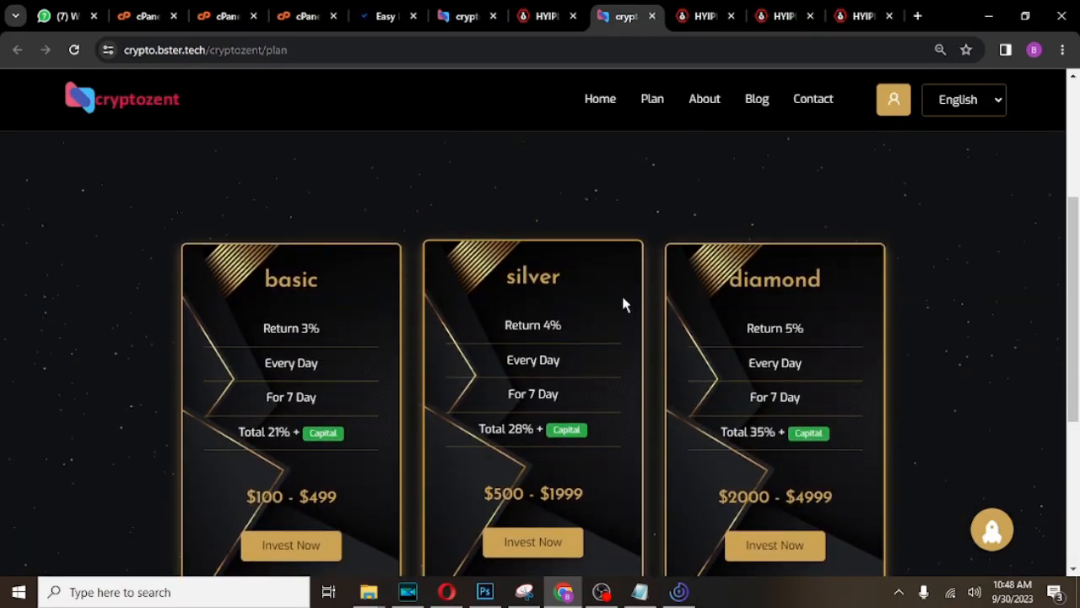
pyautogui.click(465, 18)
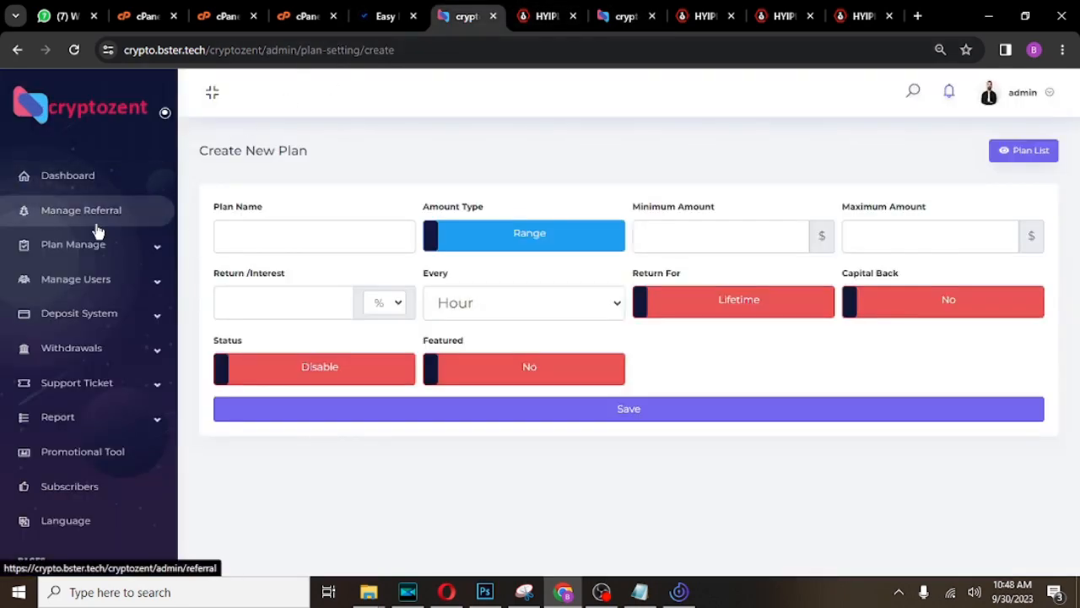
pyautogui.click(99, 286)
pyautogui.click(99, 283)
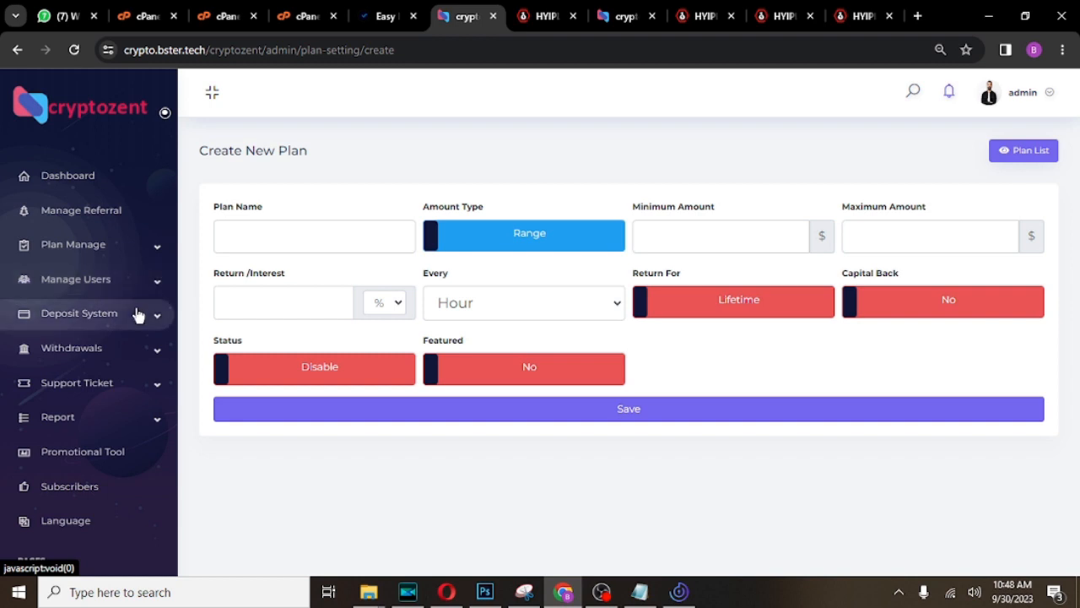
# Step: Open a new manual deposit method under Deposit System and set download.png as its image
pyautogui.click(138, 314)
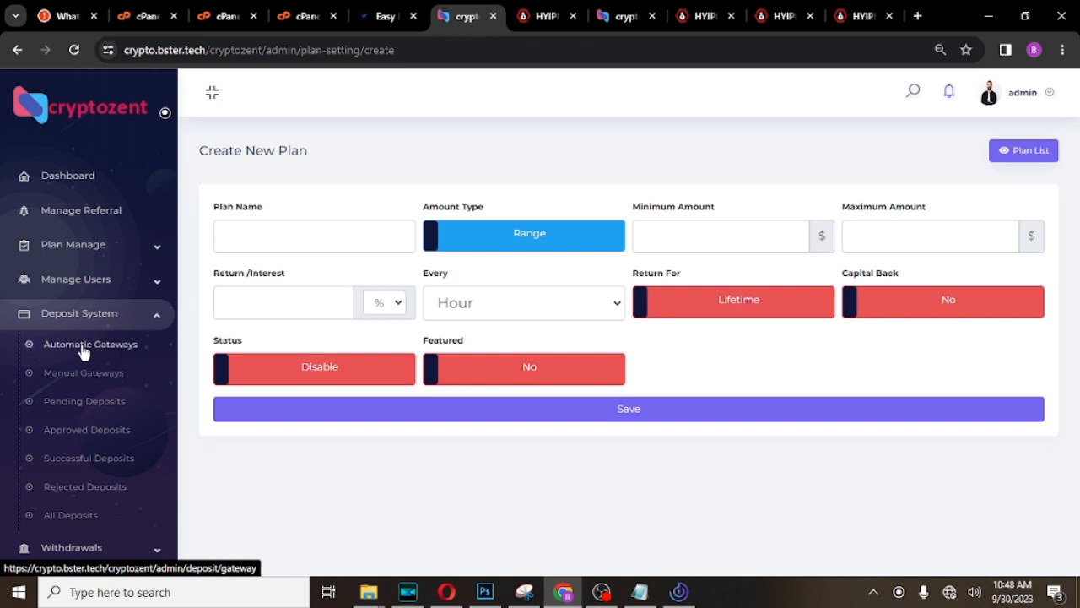
pyautogui.click(103, 374)
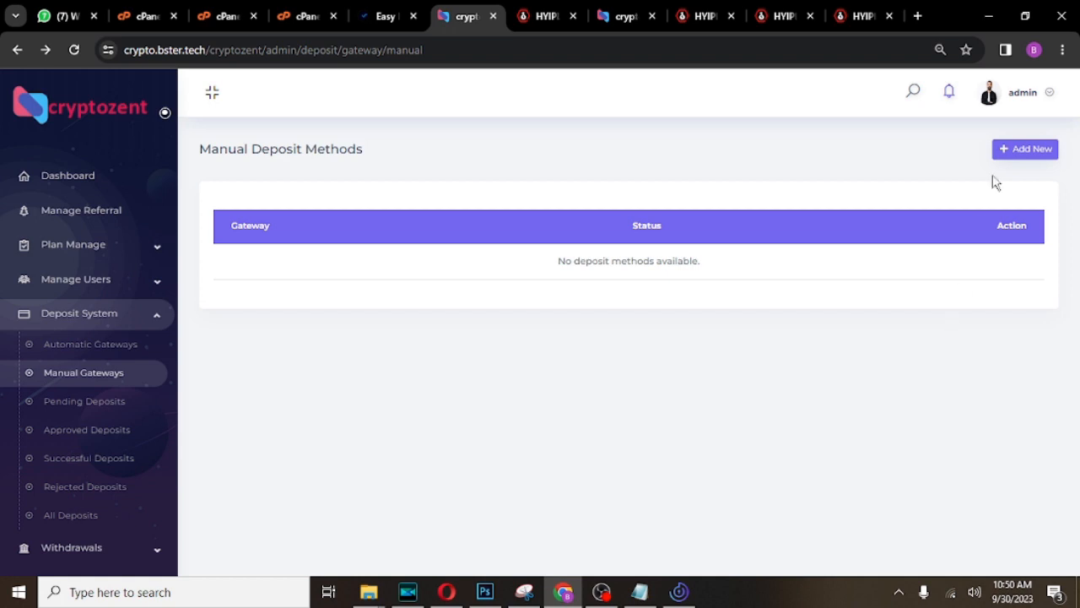
pyautogui.click(1014, 157)
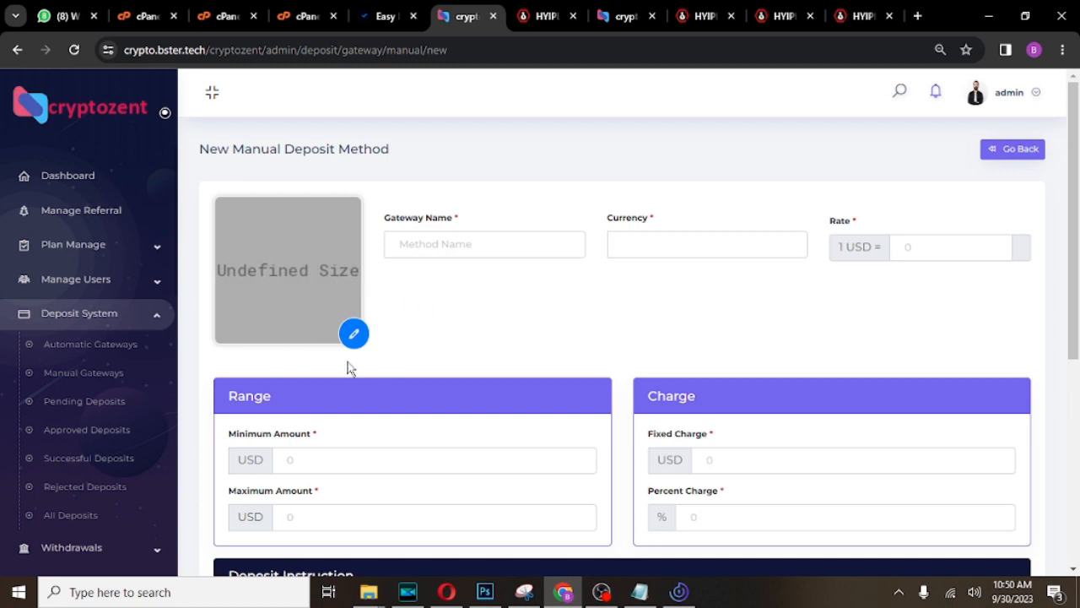
pyautogui.click(354, 335)
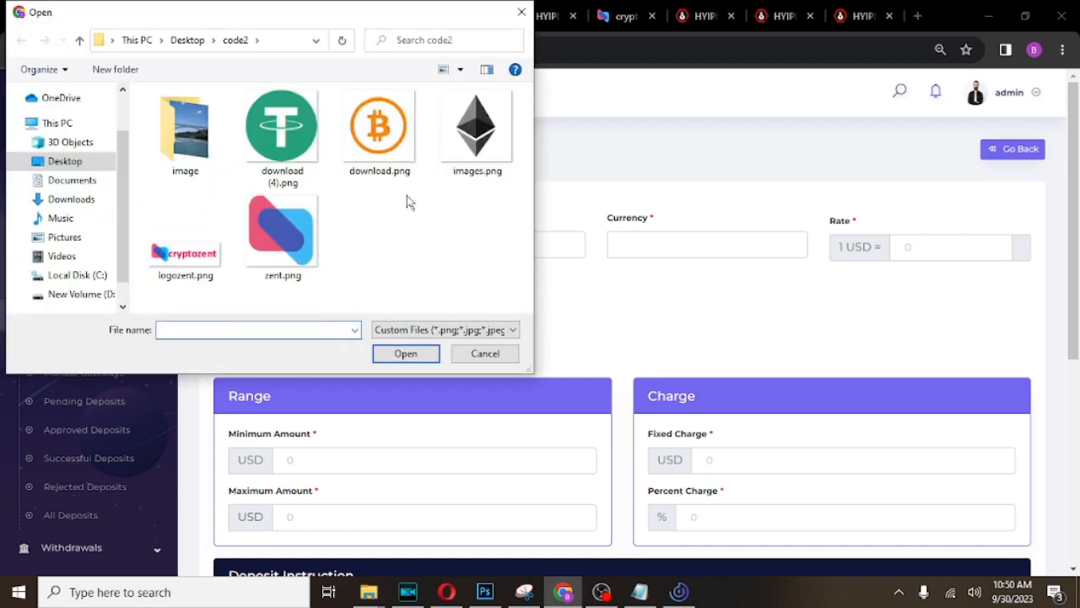
pyautogui.click(381, 139)
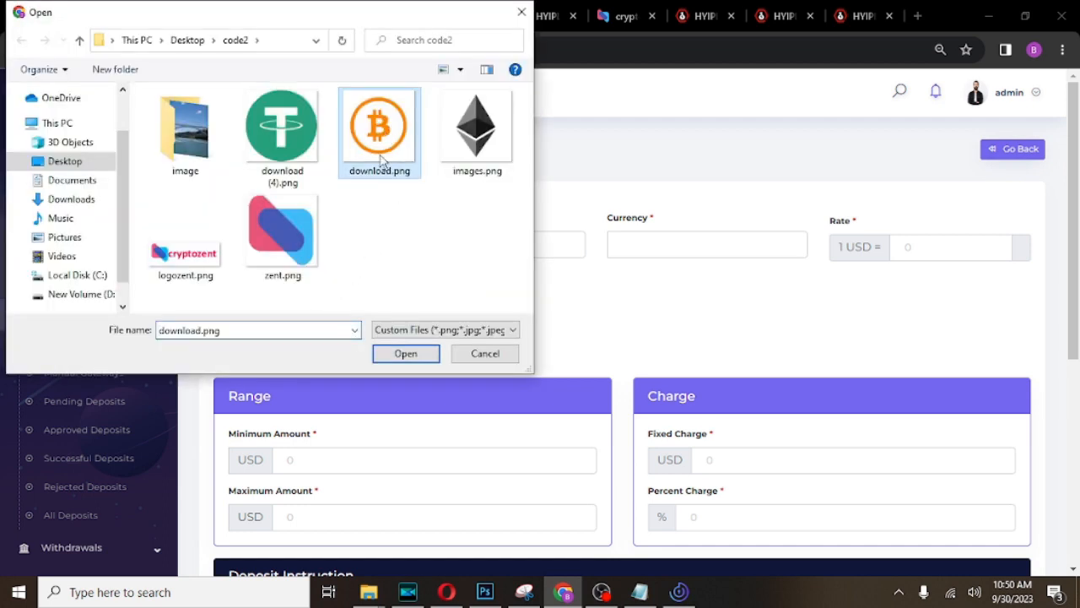
pyautogui.click(397, 358)
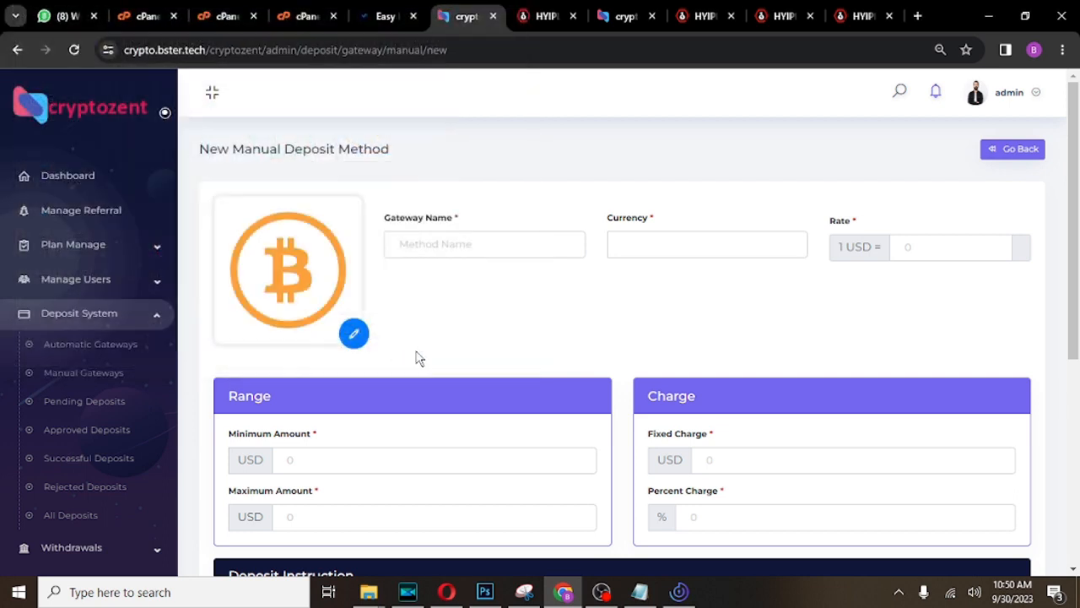
# Step: Enter BITCOIN as the gateway name of the new deposit method
pyautogui.click(438, 244)
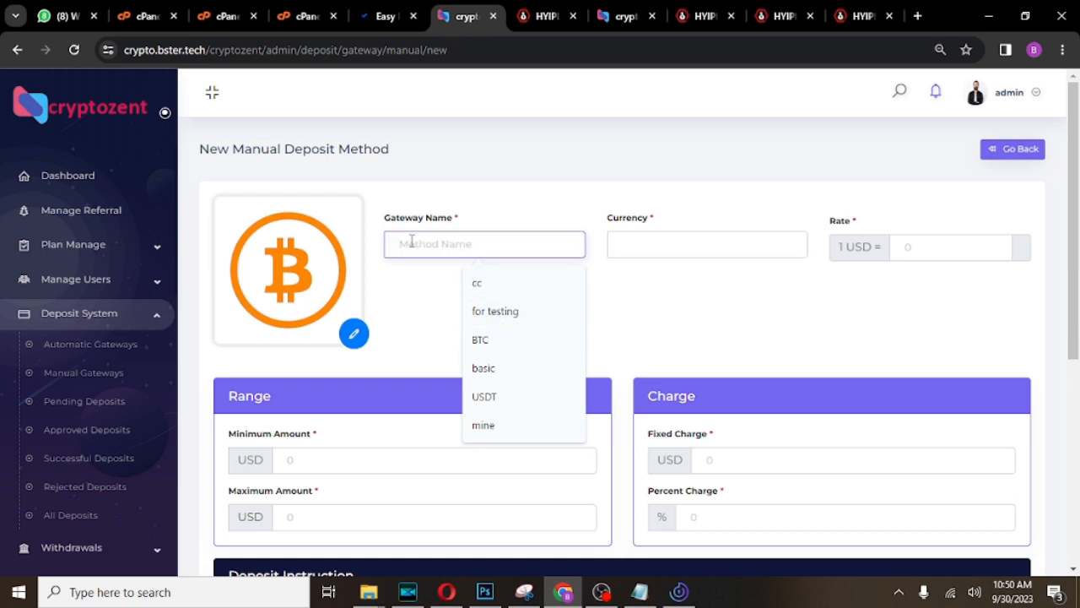
pyautogui.write('b')
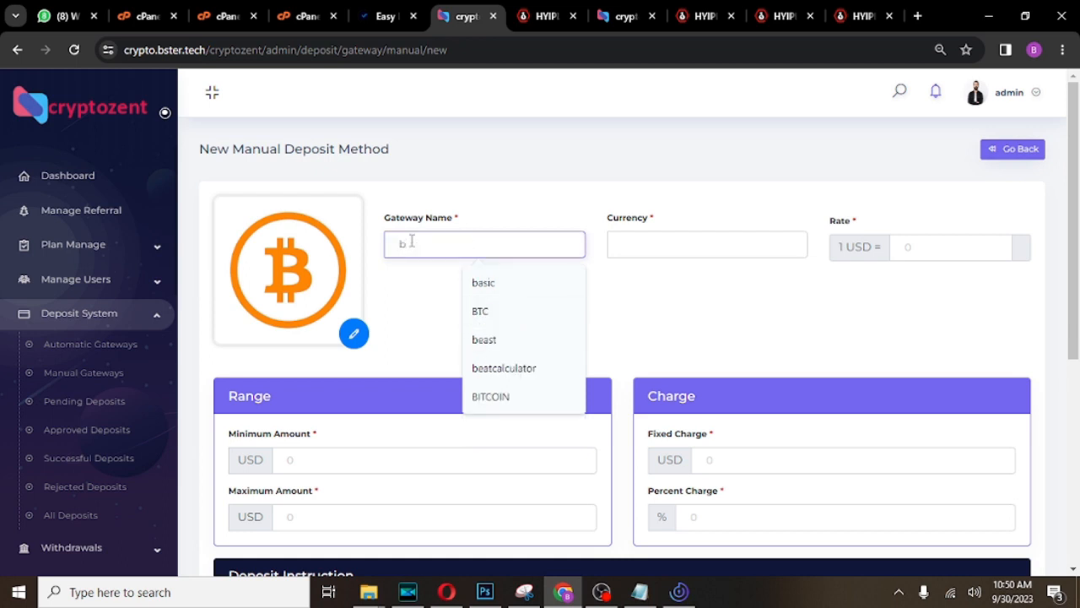
pyautogui.write('i')
pyautogui.press('BackSpace')
pyautogui.press('BackSpace')
pyautogui.write('T')
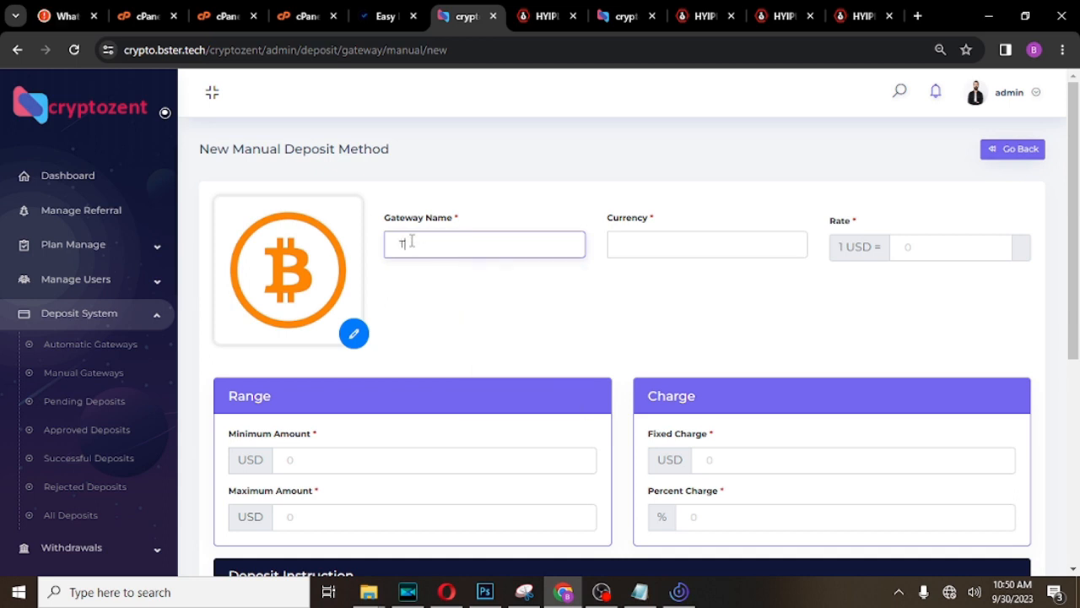
pyautogui.press('BackSpace')
pyautogui.write('BT')
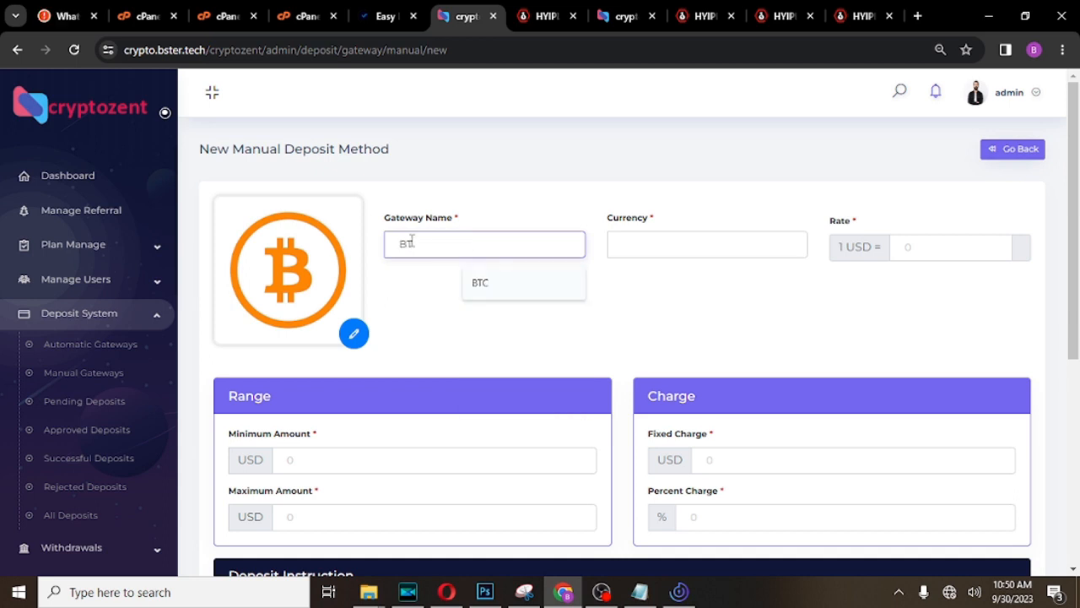
pyautogui.write('C')
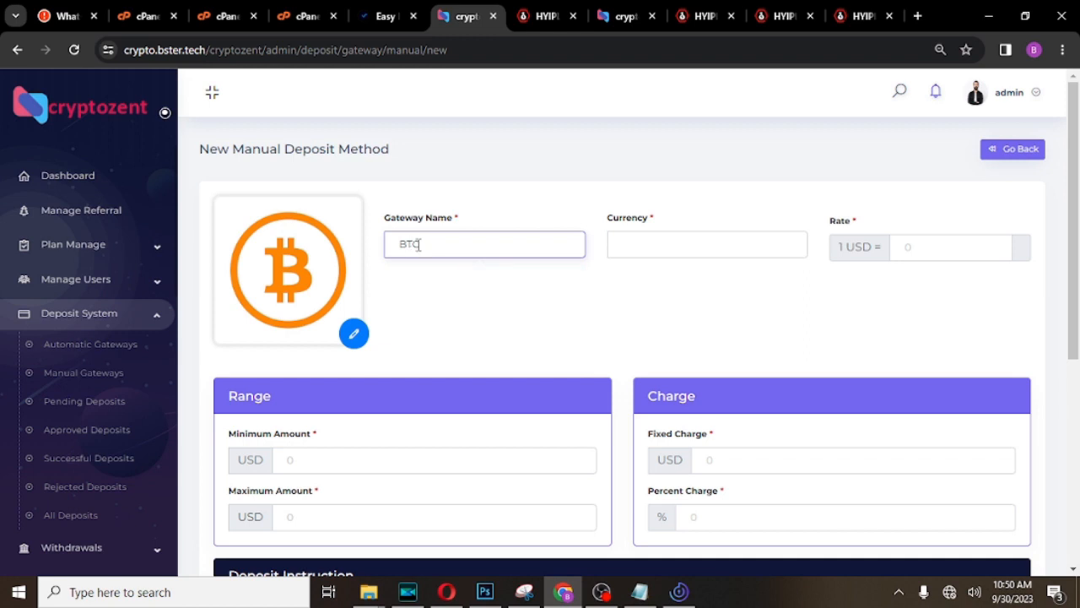
pyautogui.click(623, 245)
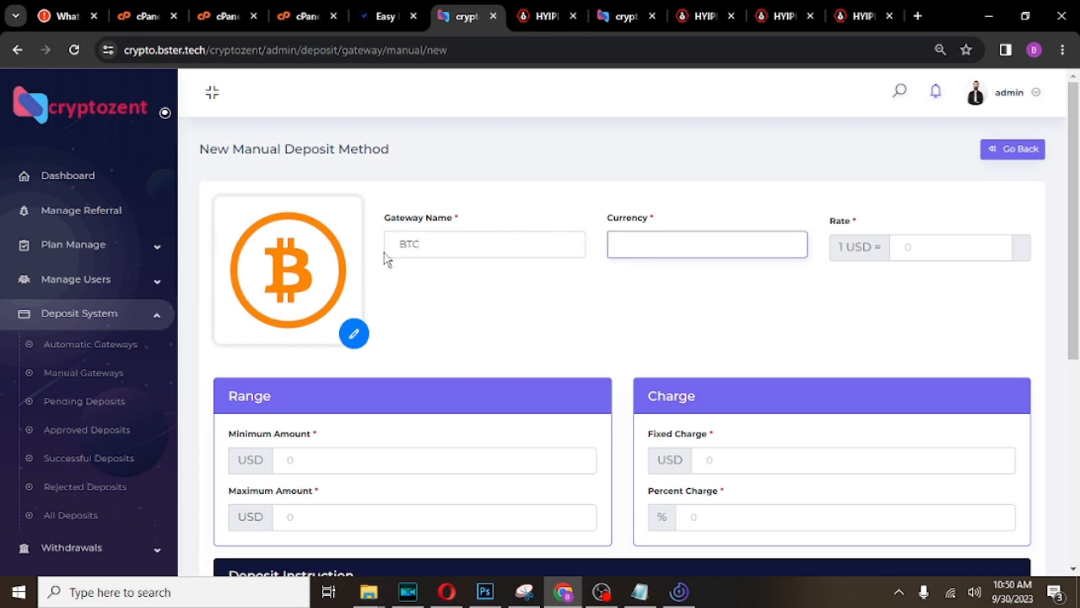
pyautogui.moveTo(426, 250); pyautogui.dragTo(386, 244)
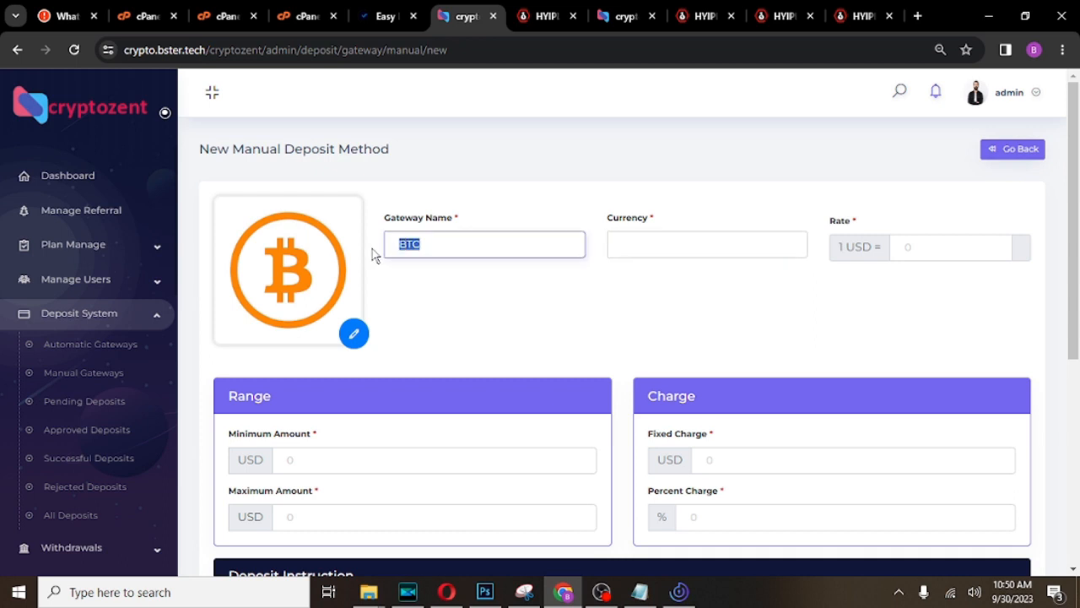
pyautogui.write('BI')
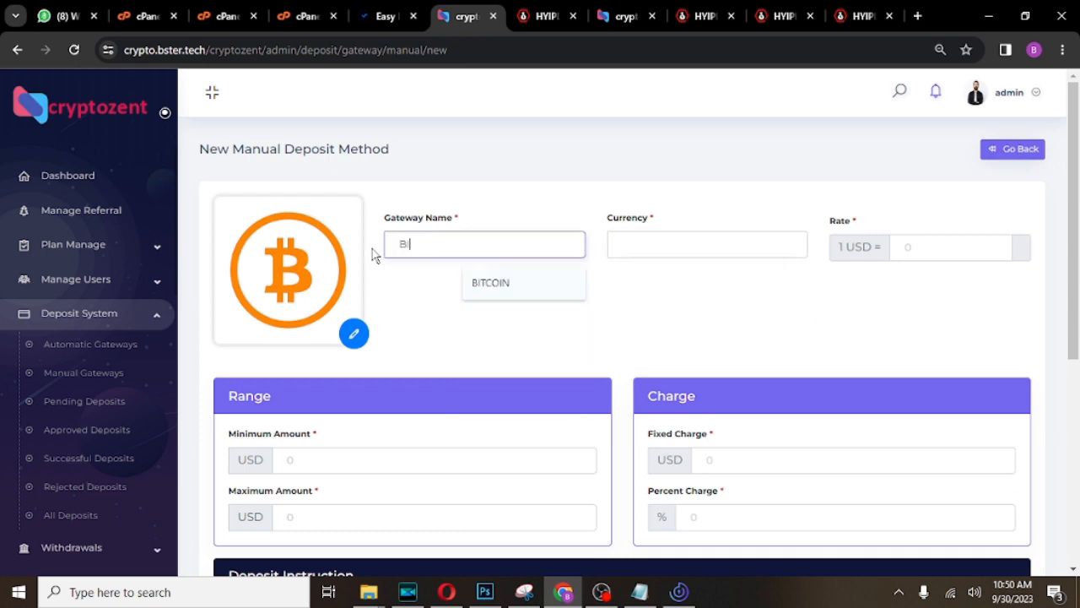
pyautogui.write('TCO')
pyautogui.click(527, 281)
# Step: Set the currency to btc and the rate to 0.00077700 btc per 1 USD
pyautogui.click(663, 244)
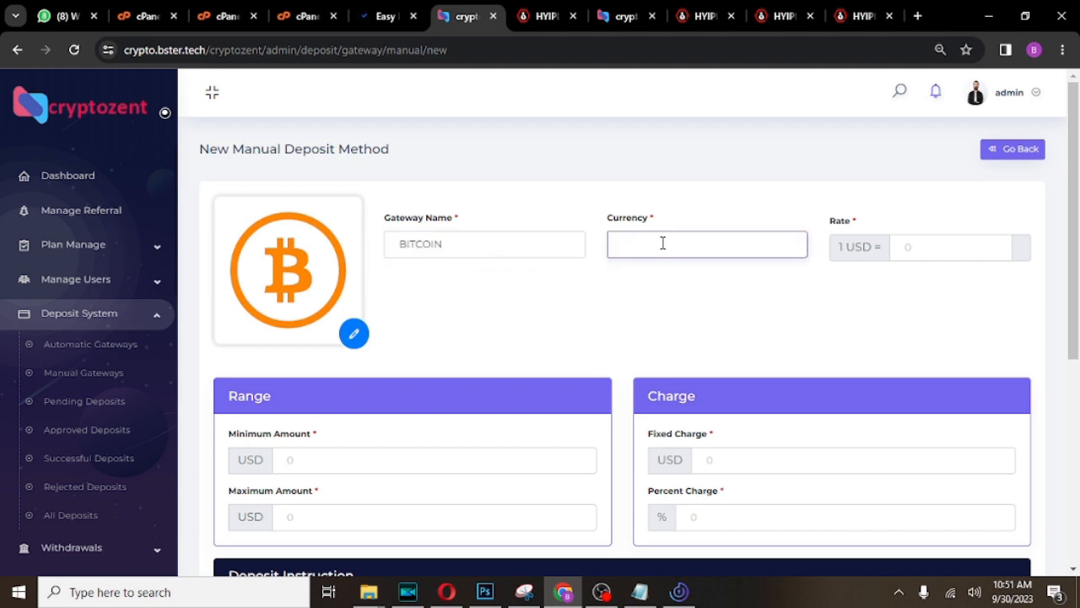
pyautogui.write('btc')
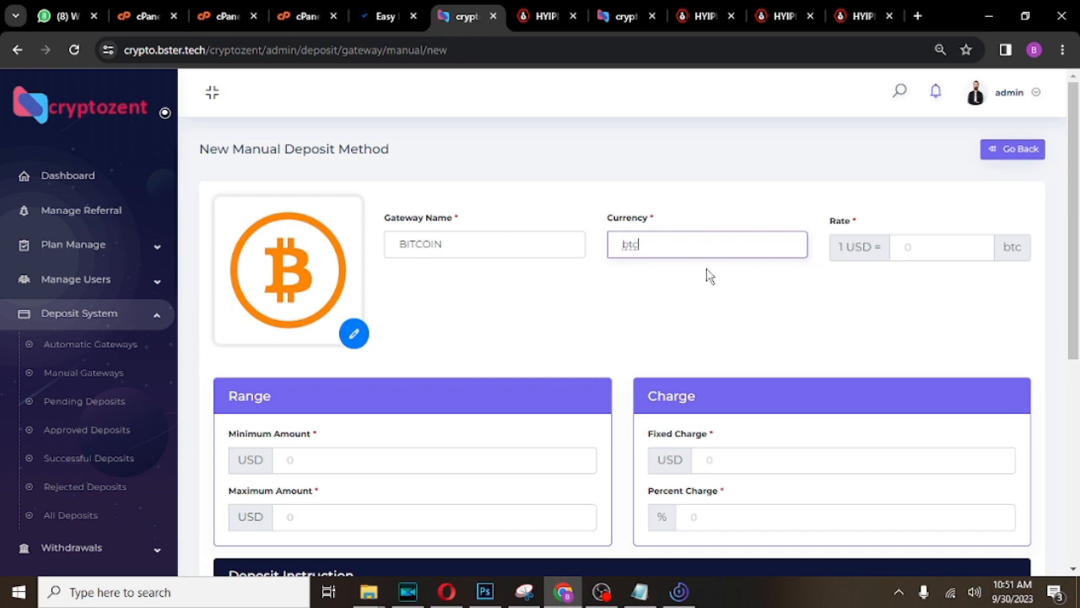
pyautogui.click(920, 249)
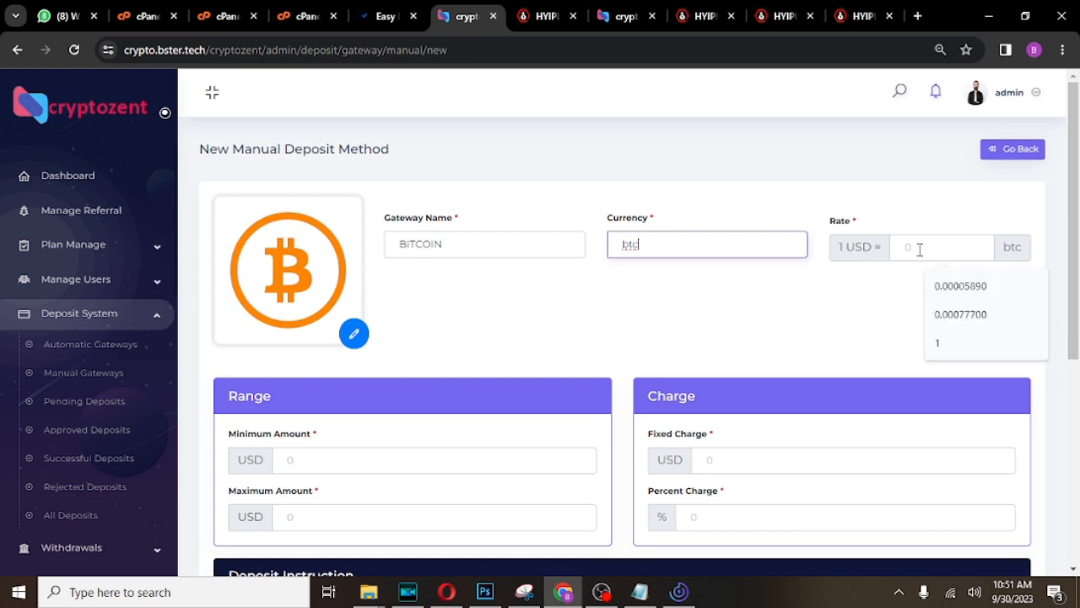
pyautogui.click(975, 314)
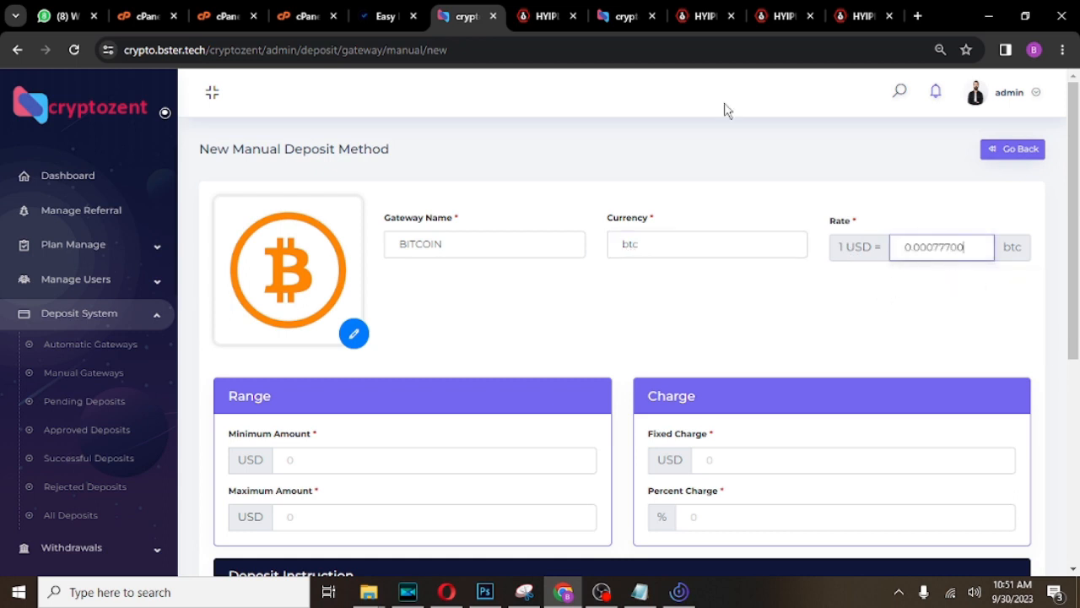
# Step: Enter minimum 100, maximum 100000, fixed charge 0 and percent charge 0 for the Bitcoin method
pyautogui.scroll(-2, 365, 422)
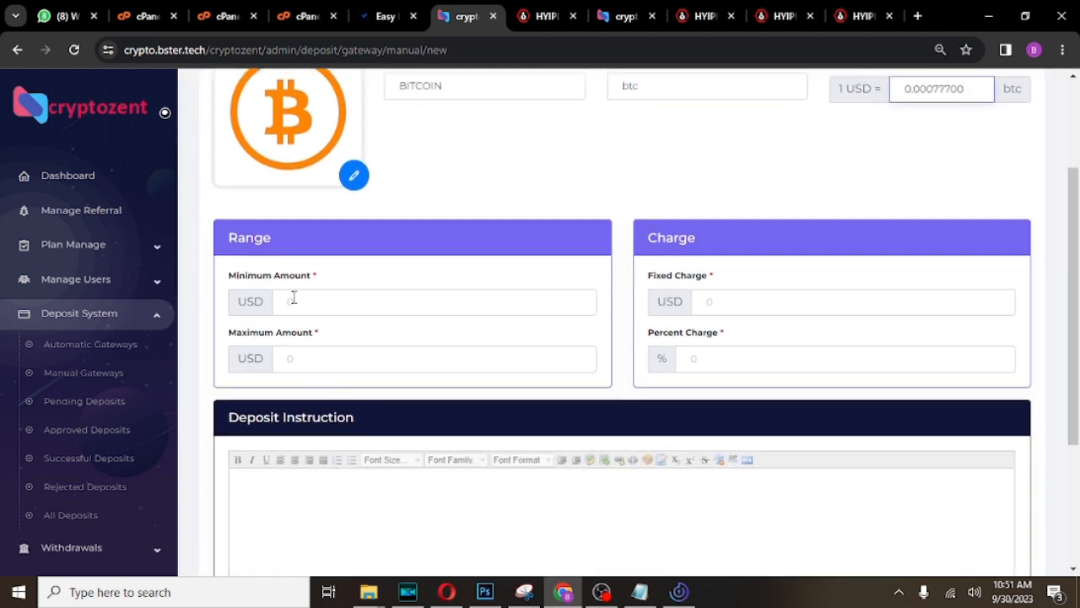
pyautogui.click(302, 301)
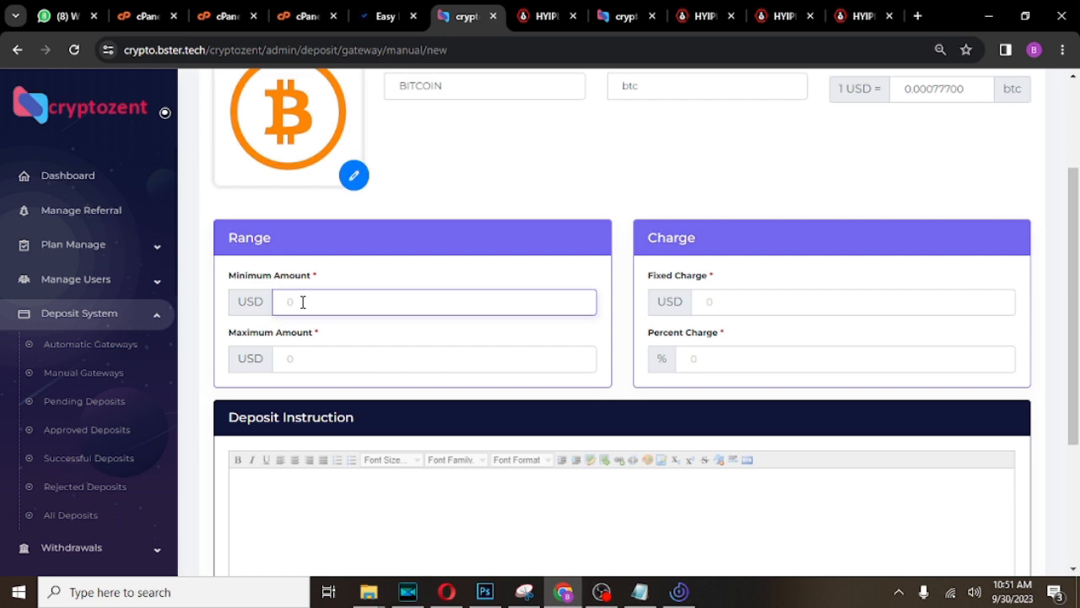
pyautogui.write('100')
pyautogui.click(290, 359)
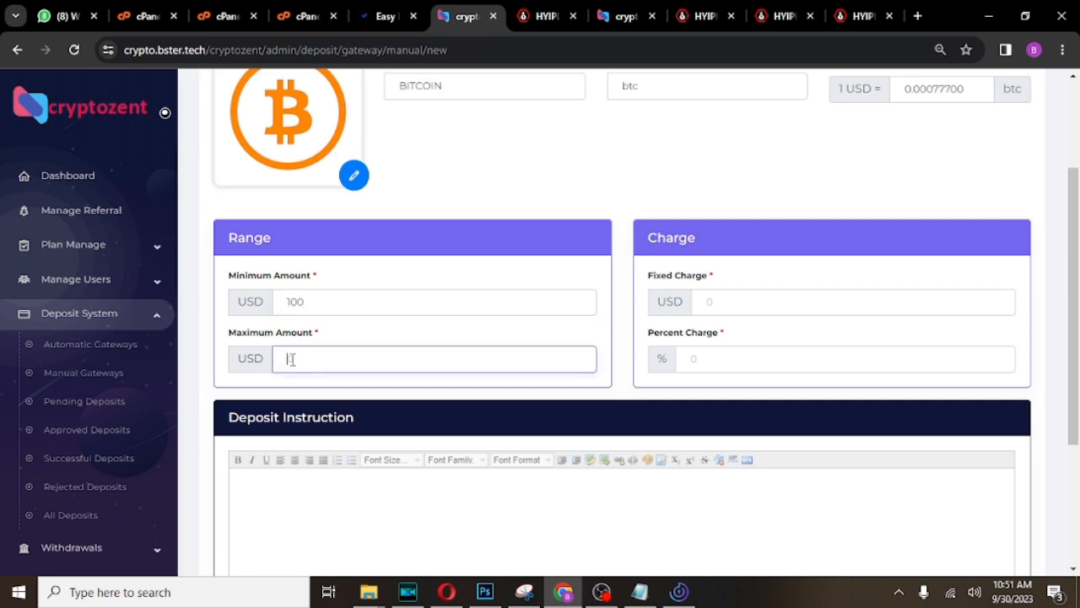
pyautogui.write('100000')
pyautogui.click(742, 303)
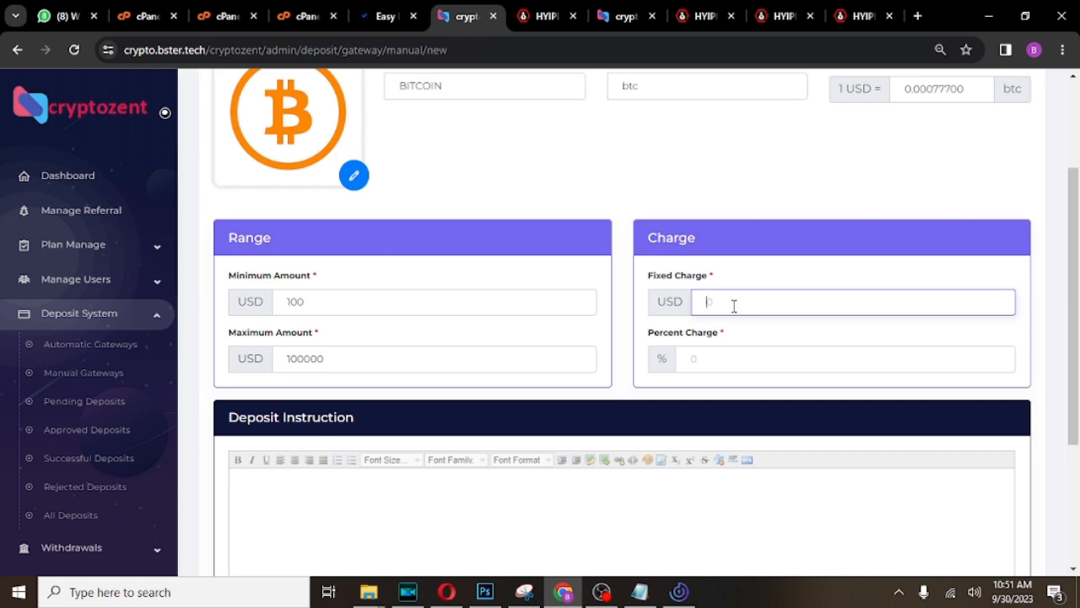
pyautogui.write('0')
pyautogui.click(699, 361)
pyautogui.write('0')
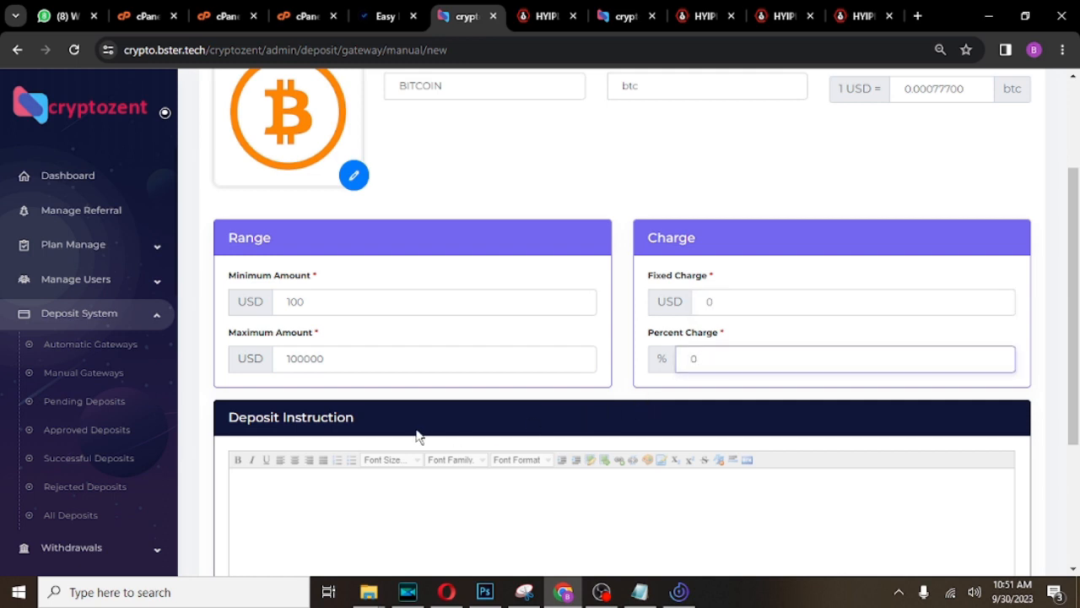
# Step: Write 'Hello dear' and 'please send only bitcoin to this wallet address bellow' as the deposit instruction
pyautogui.scroll(-3, 417, 436)
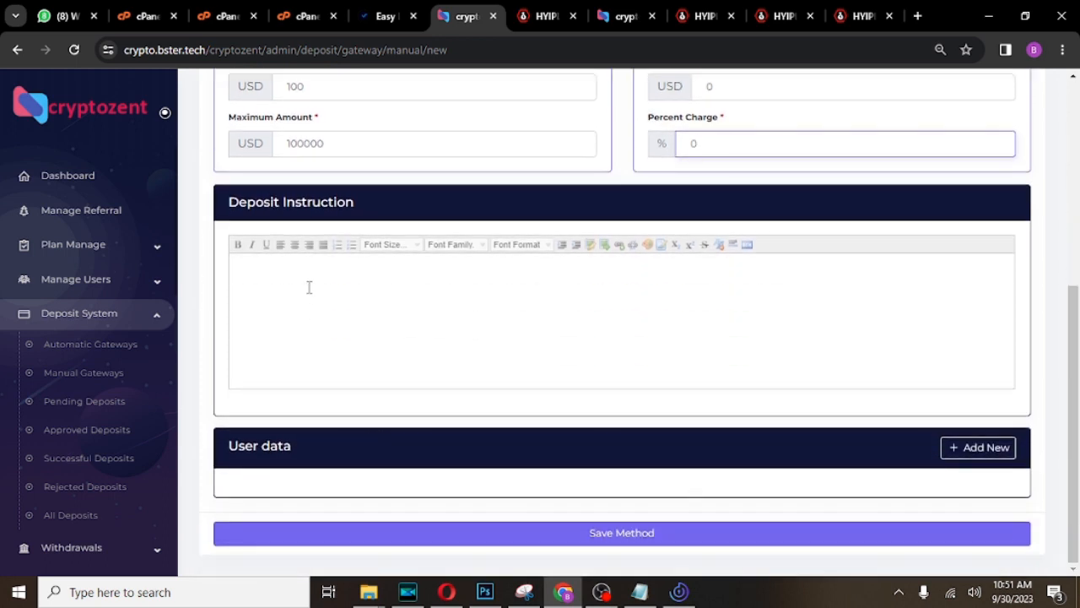
pyautogui.click(254, 269)
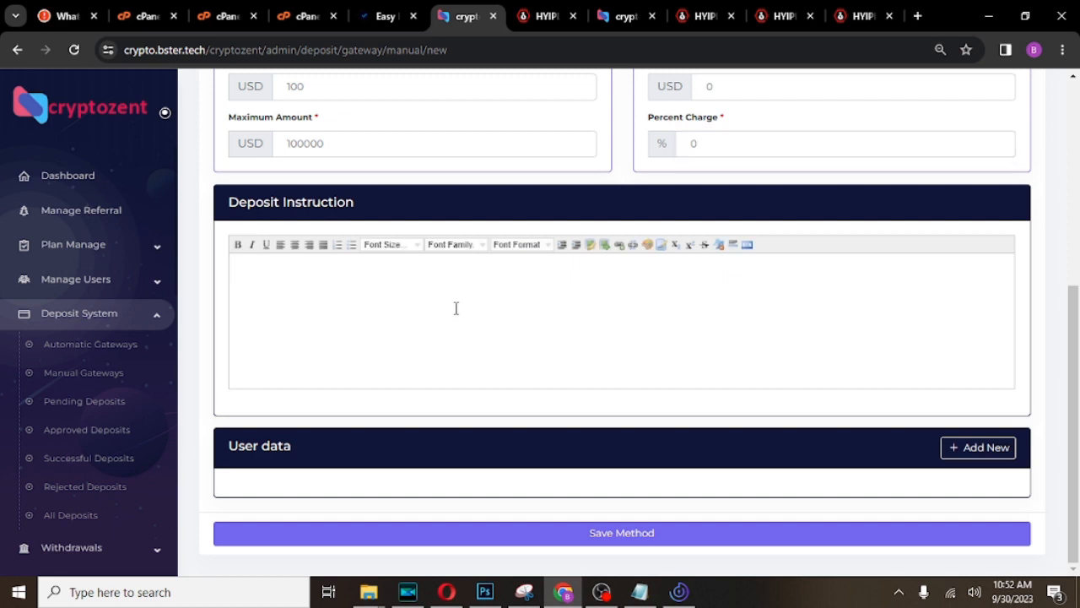
pyautogui.write('h')
pyautogui.write('He')
pyautogui.write('llo')
pyautogui.write(' dear')
pyautogui.press('Return')
pyautogui.write('please send only b')
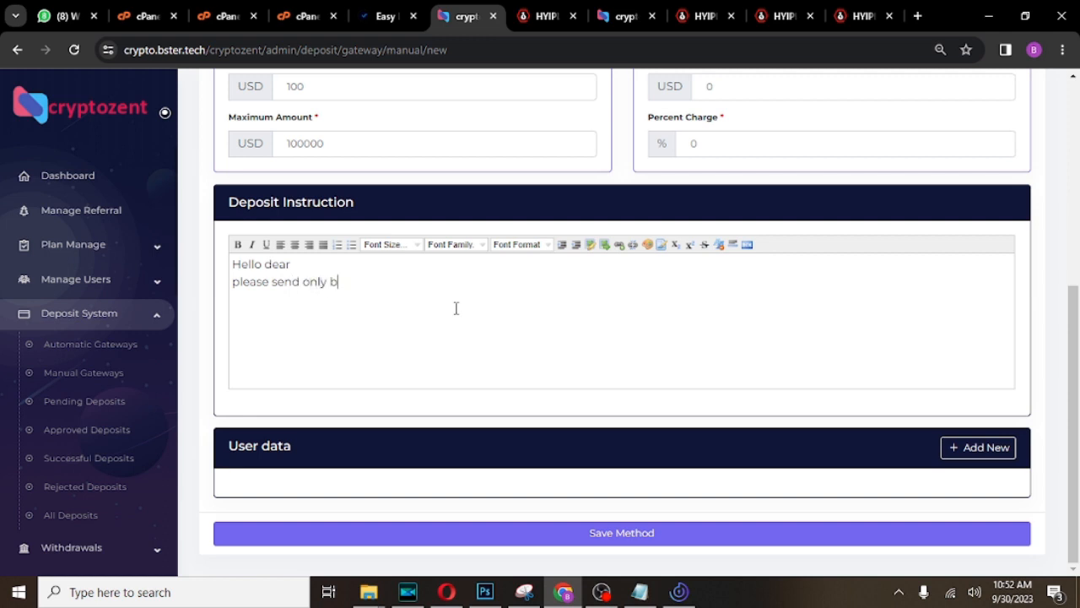
pyautogui.write('itcoin to this wall')
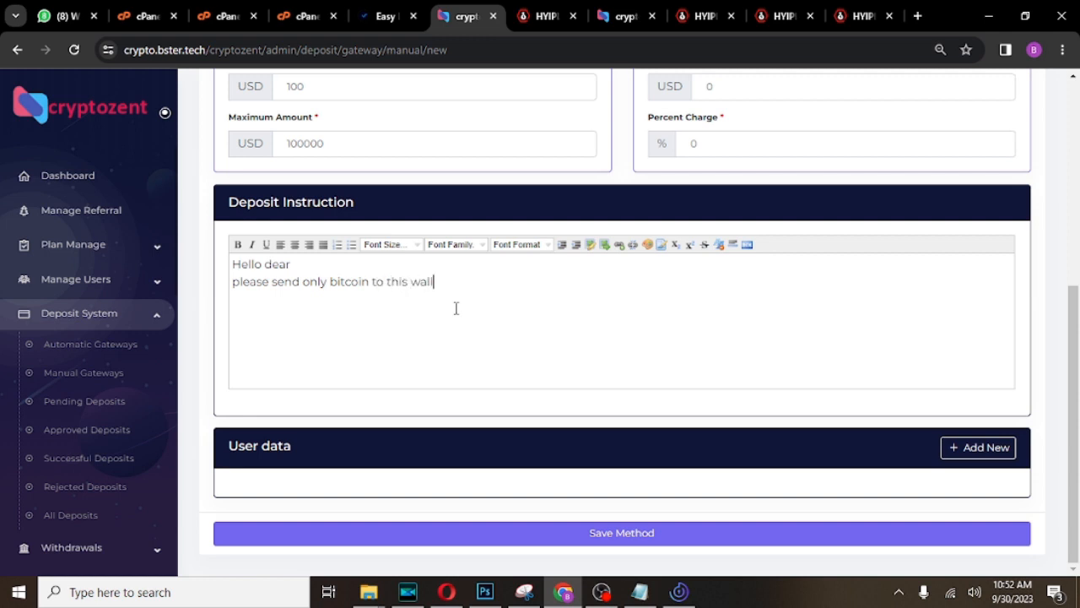
pyautogui.write('et address bellow')
# Step: Add a wallet address line with the receiving address, then a closing 'thanks.' line
pyautogui.press('Return')
pyautogui.press('Return')
pyautogui.write('wall')
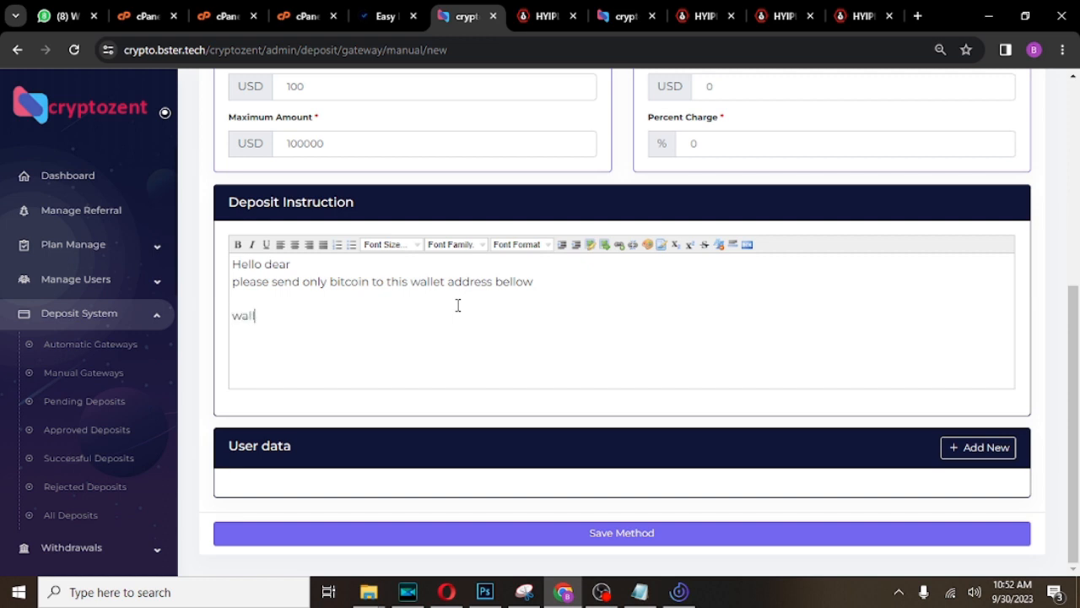
pyautogui.write('et adress:   cghzjckjxhvjckxvjkvvhjkvgxvgxvjhkxjkxvxjh')
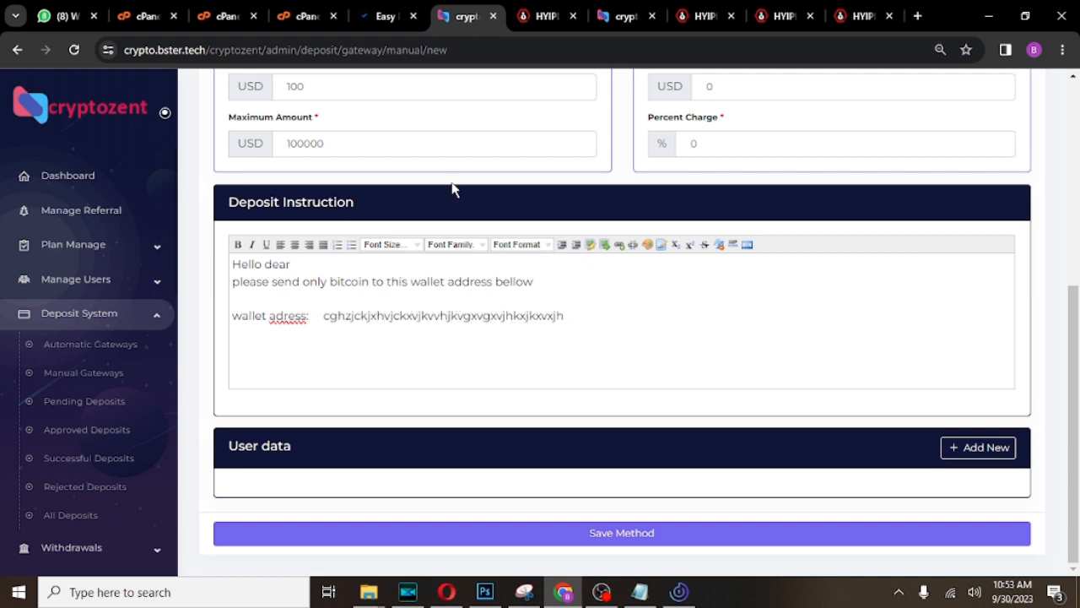
pyautogui.press('Return')
pyautogui.press('Return')
pyautogui.press('Return')
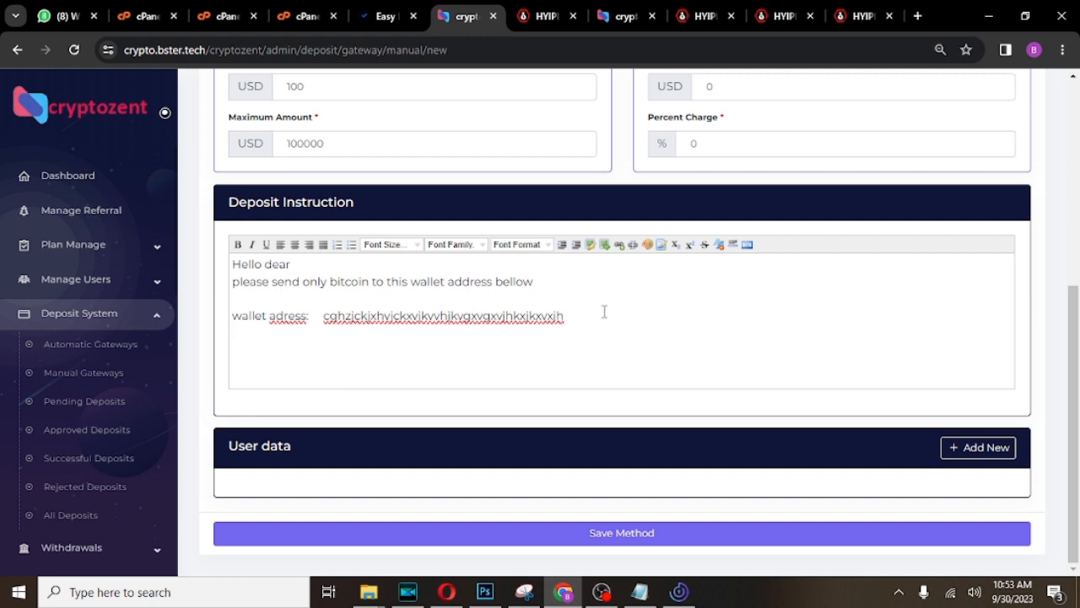
pyautogui.write('thanks.')
# Step: Add a new user data field named 'payment proov' with type File upload (Required)
pyautogui.click(965, 453)
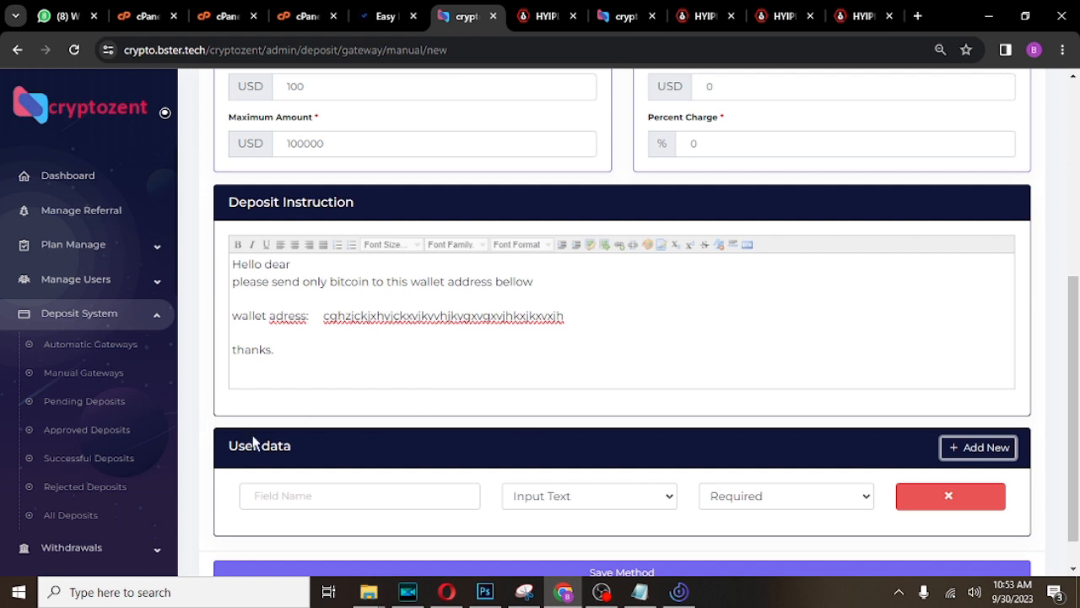
pyautogui.click(312, 496)
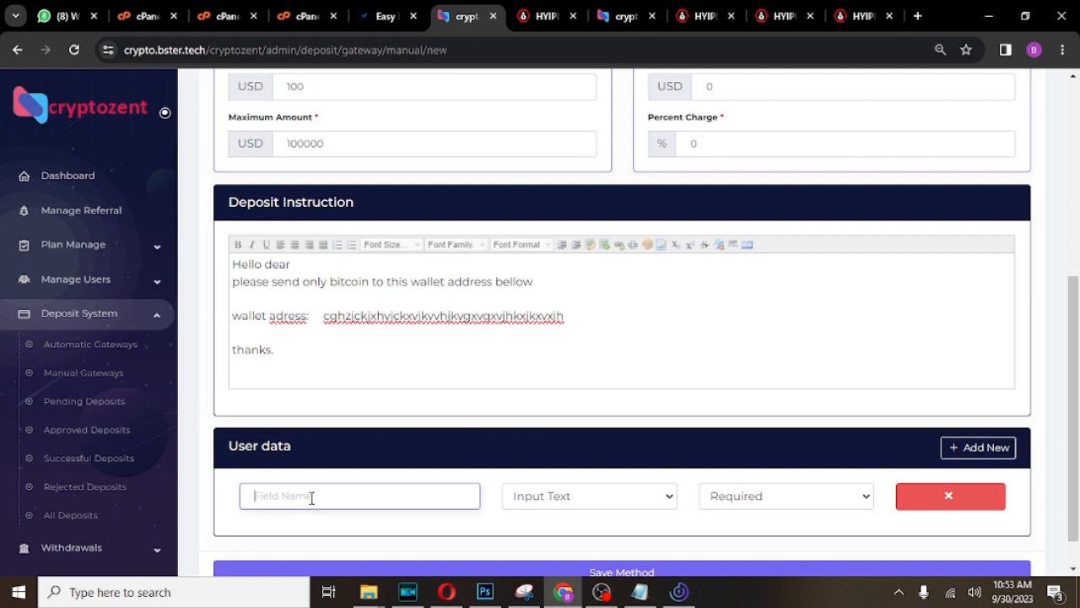
pyautogui.write('payment proove')
pyautogui.press('BackSpace')
pyautogui.write('ov')
pyautogui.click(605, 499)
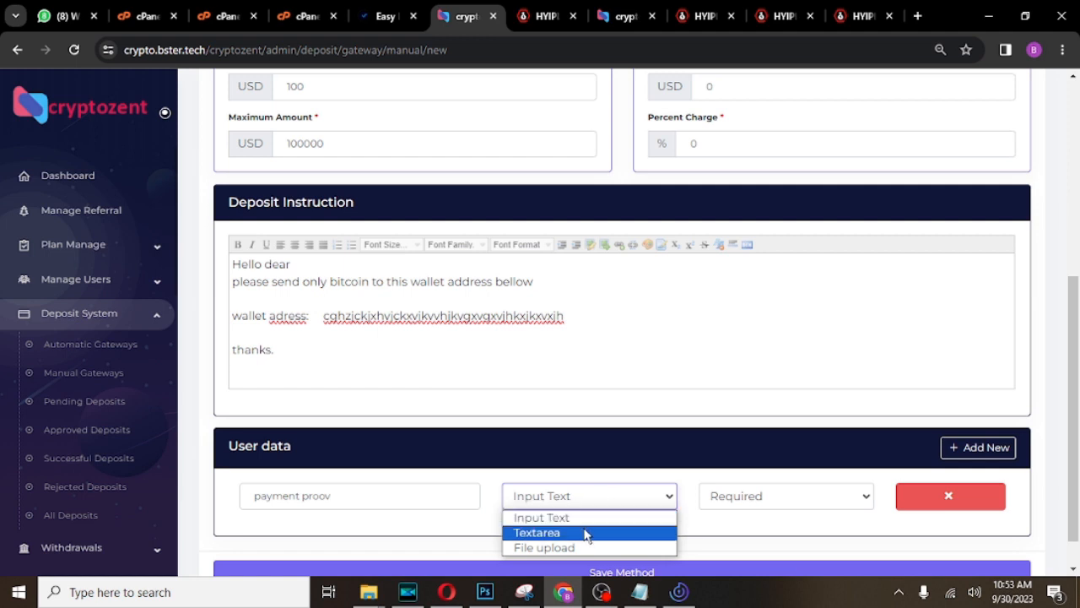
pyautogui.click(562, 550)
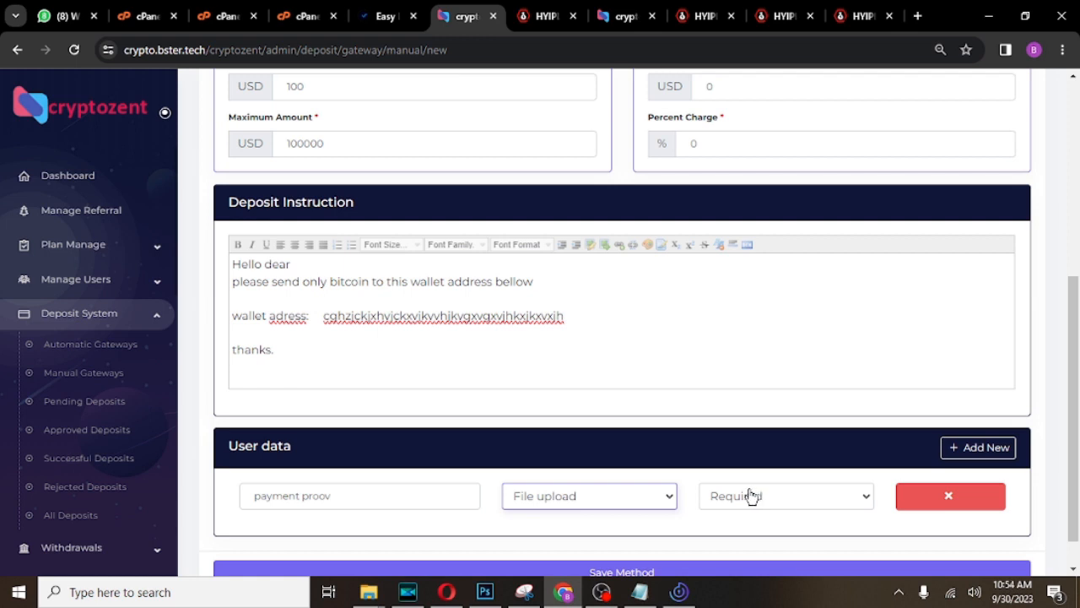
# Step: Extend the instruction to ask for a screenshot of the deposit in the space below
pyautogui.click(538, 281)
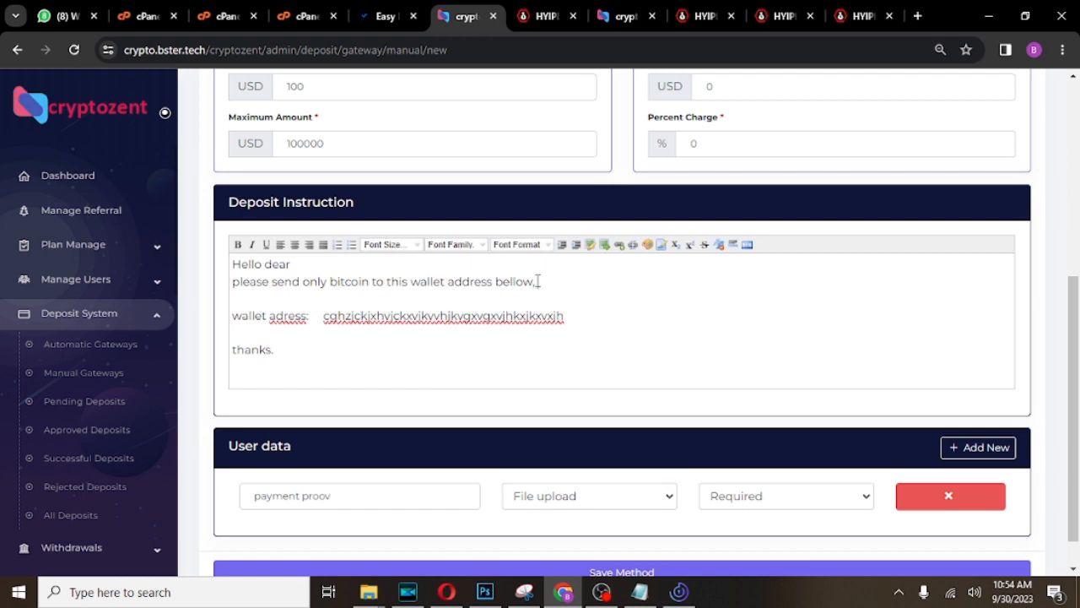
pyautogui.write('after sending please ')
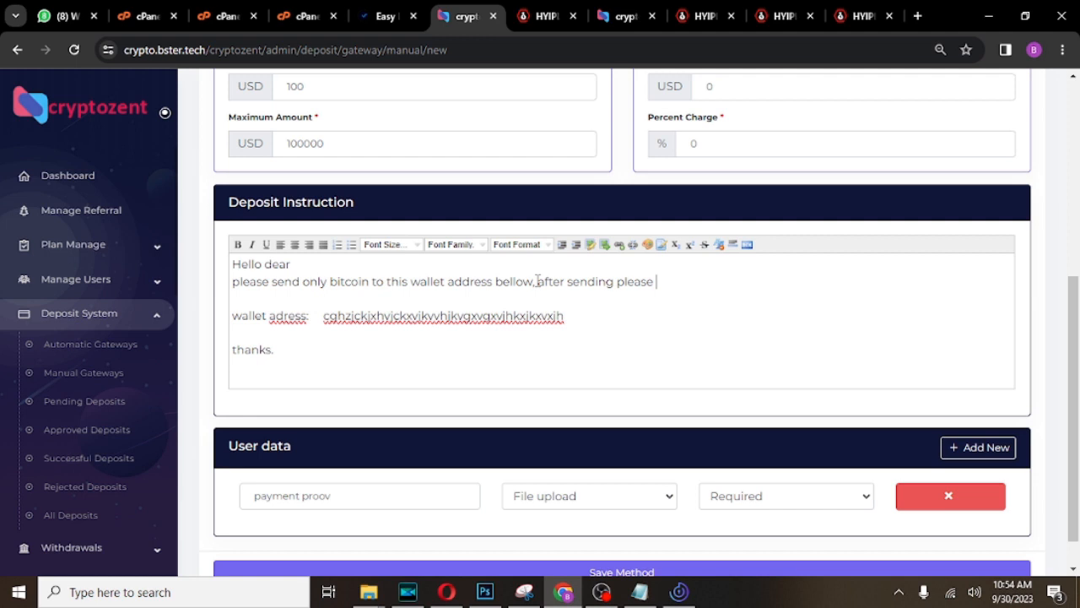
pyautogui.write('provide')
pyautogui.write(' you')
pyautogui.write('he s')
pyautogui.write('cree')
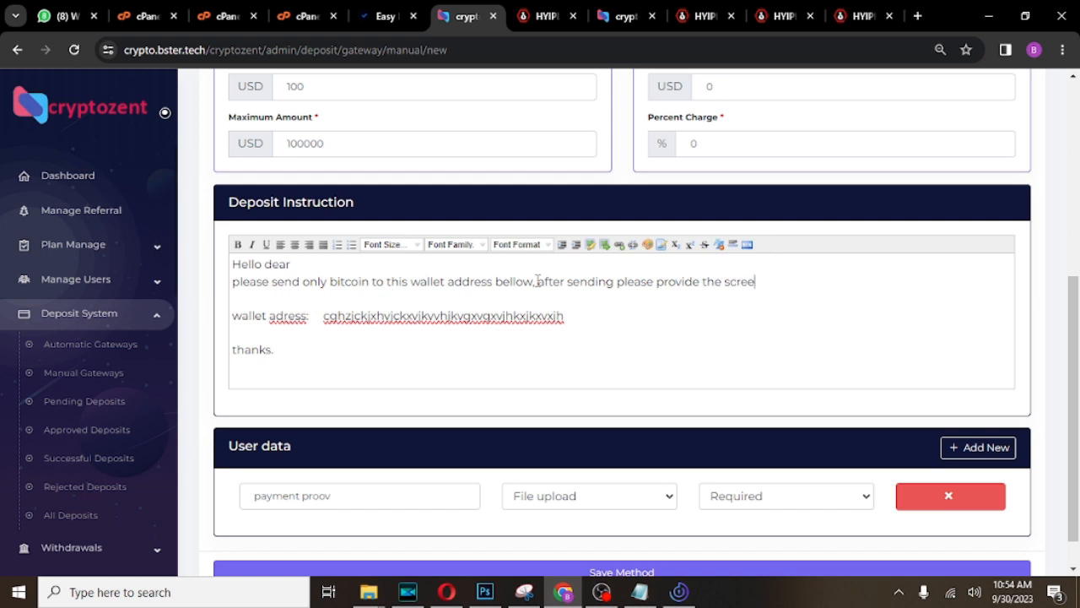
pyautogui.write('nshoo')
pyautogui.press('BackSpace')
pyautogui.write('t of your d')
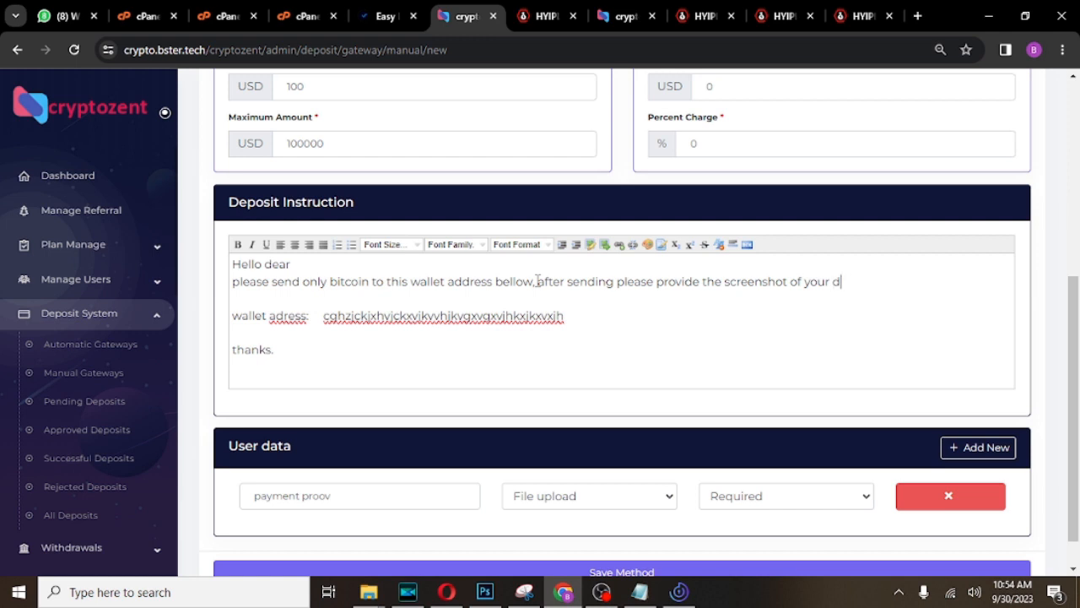
pyautogui.write('eposit in the spase')
pyautogui.press('BackSpace')
pyautogui.press('BackSpace')
pyautogui.write('ce ')
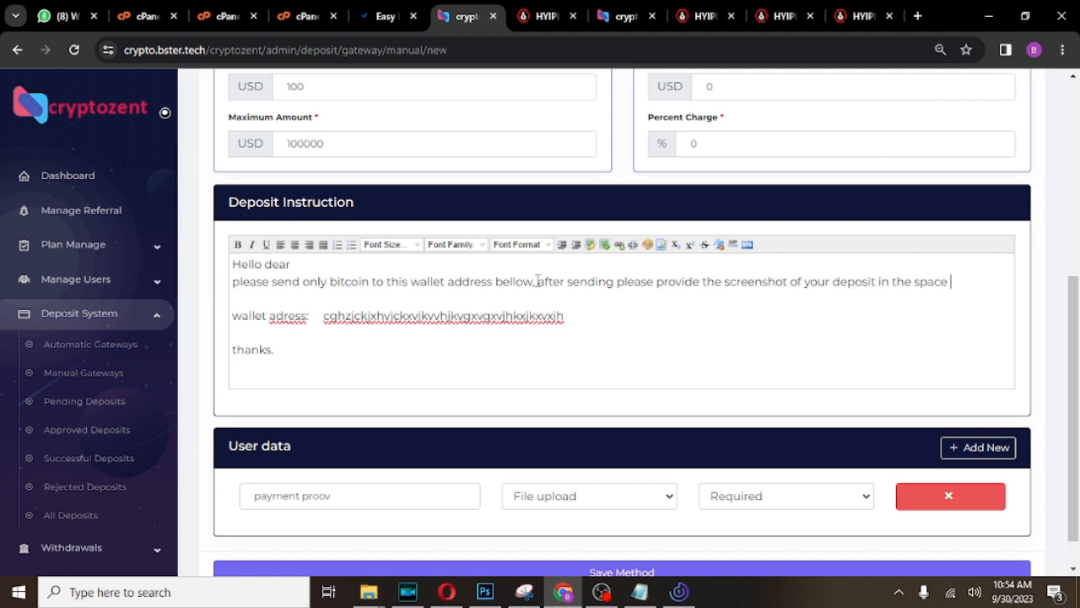
pyautogui.write('blow.')
# Step: Copy the whole instruction text and save the BITCOIN manual gateway
pyautogui.scroll(-1, 484, 482)
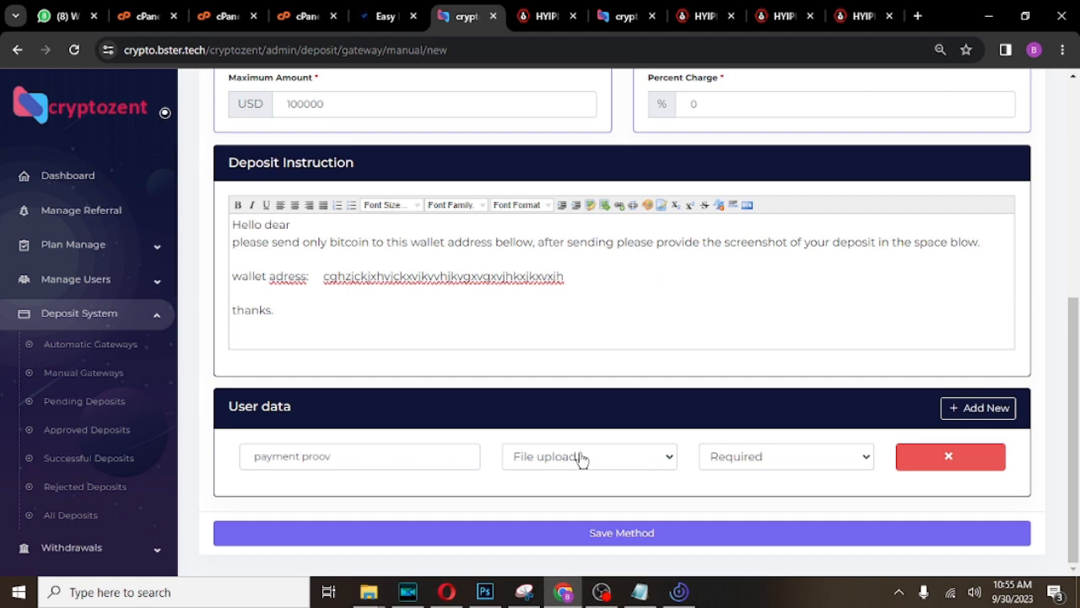
pyautogui.moveTo(266, 311); pyautogui.dragTo(218, 228)
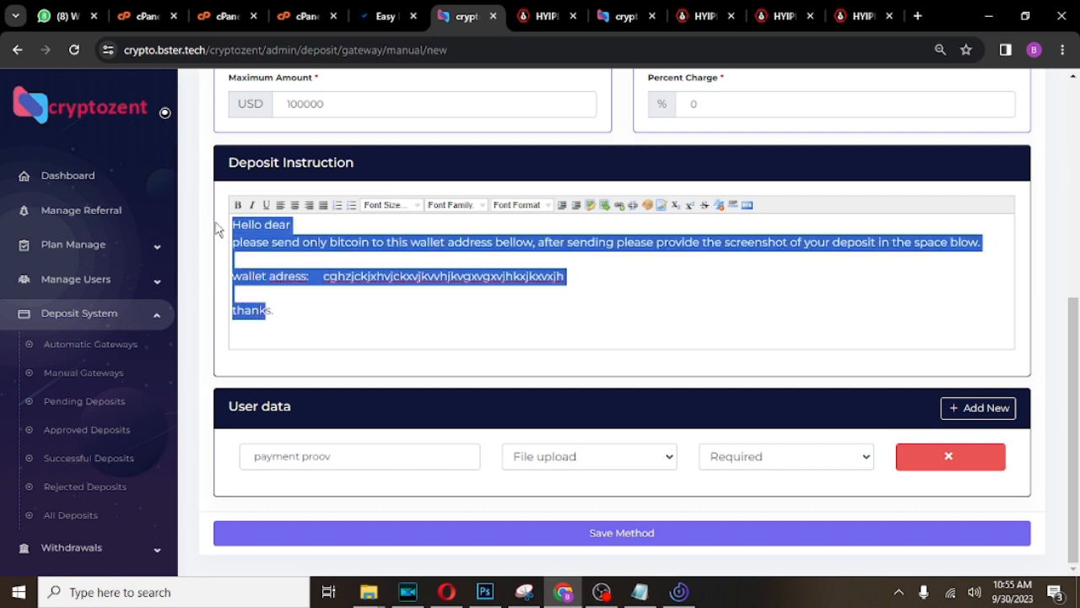
pyautogui.rightClick(282, 235)
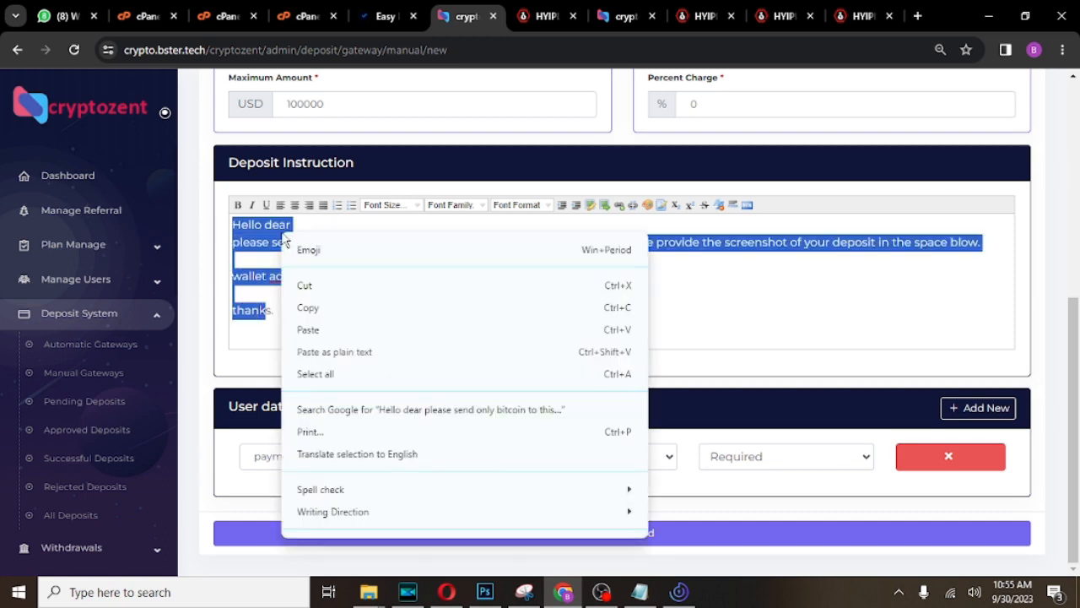
pyautogui.click(312, 307)
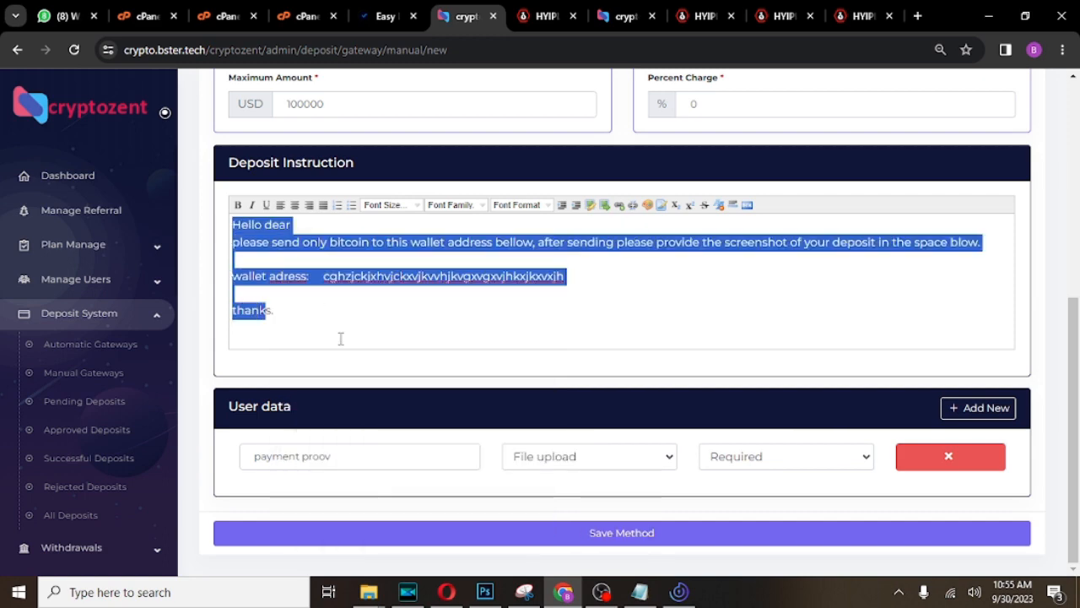
pyautogui.click(604, 536)
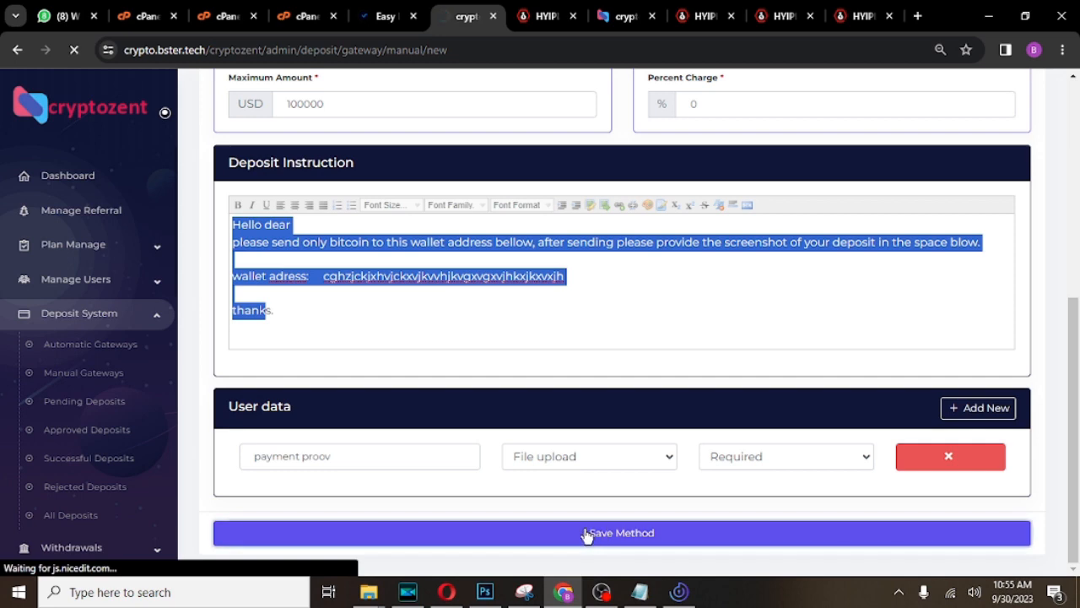
pyautogui.scroll(3, 772, 408)
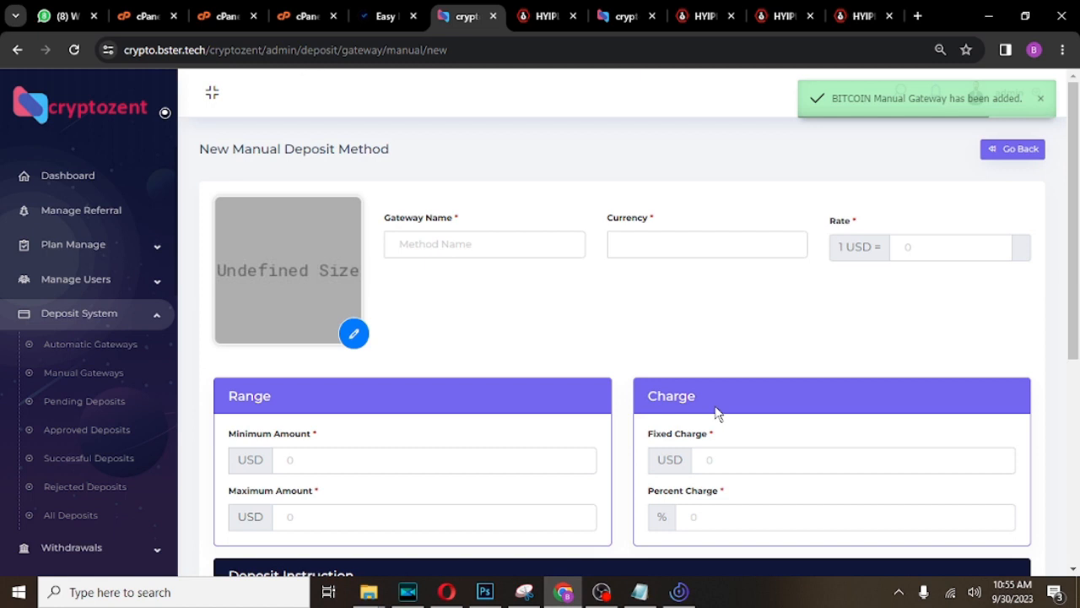
# Step: Give the new gateway the Tether image download (4).png, name USDT, currency usdt and rate 1
pyautogui.click(354, 336)
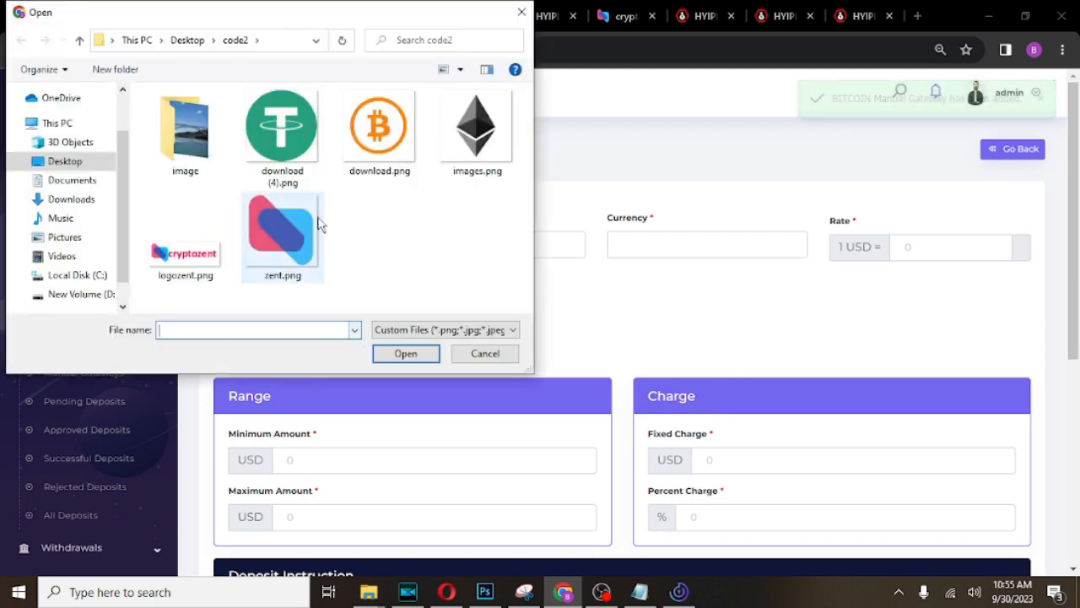
pyautogui.click(293, 167)
pyautogui.click(405, 353)
pyautogui.click(448, 243)
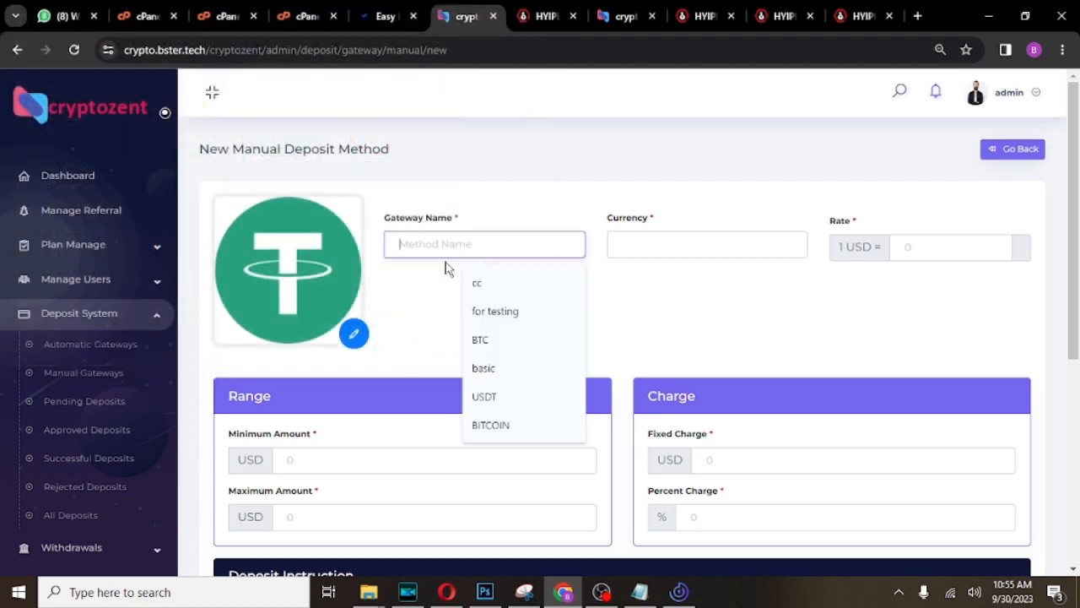
pyautogui.click(498, 396)
pyautogui.click(679, 246)
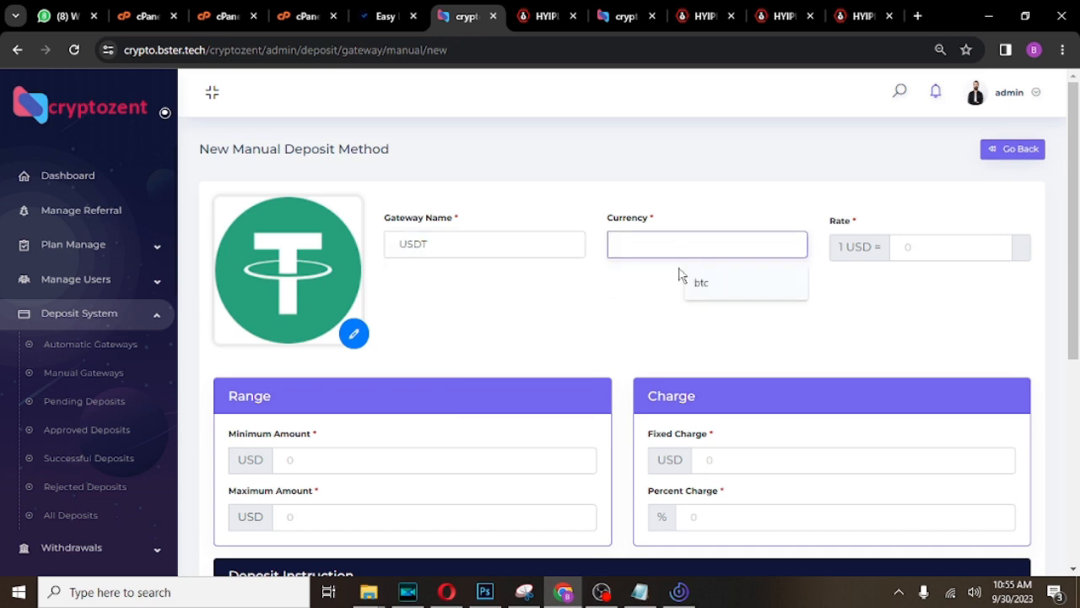
pyautogui.write('usdt')
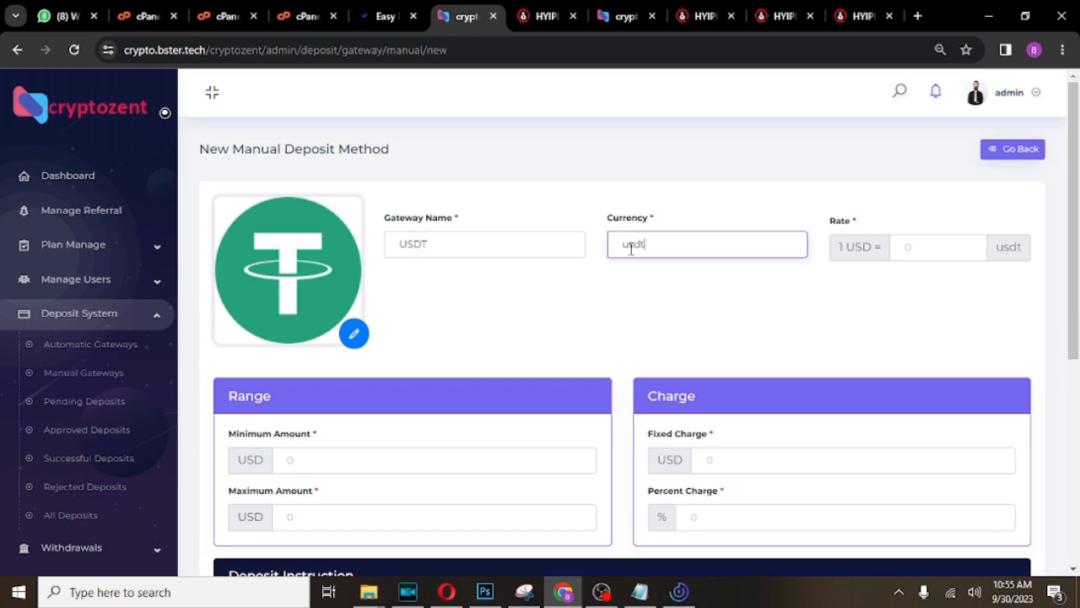
pyautogui.click(922, 248)
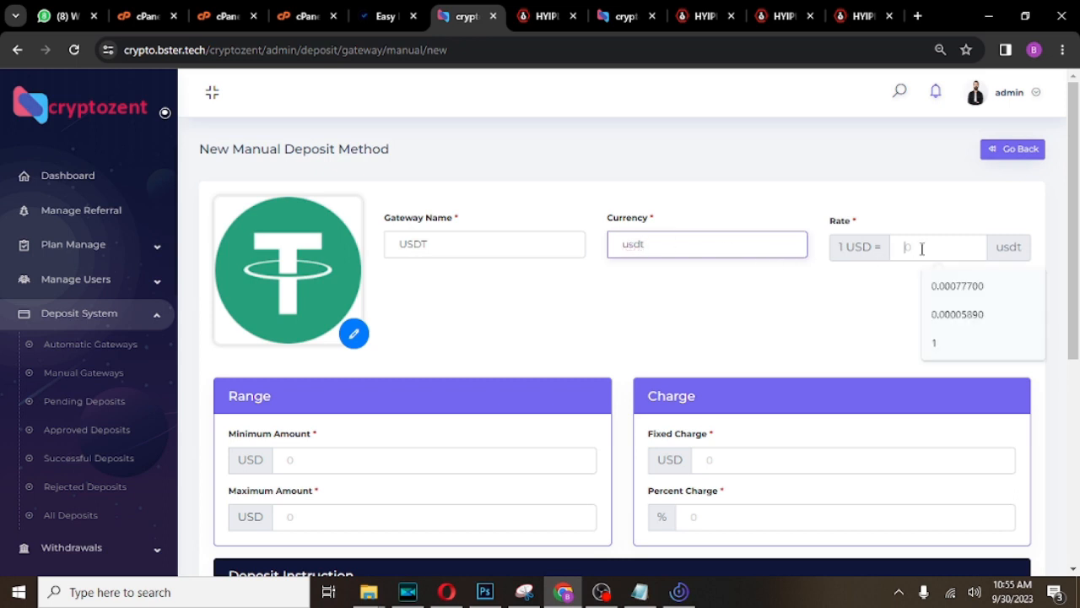
pyautogui.write('1')
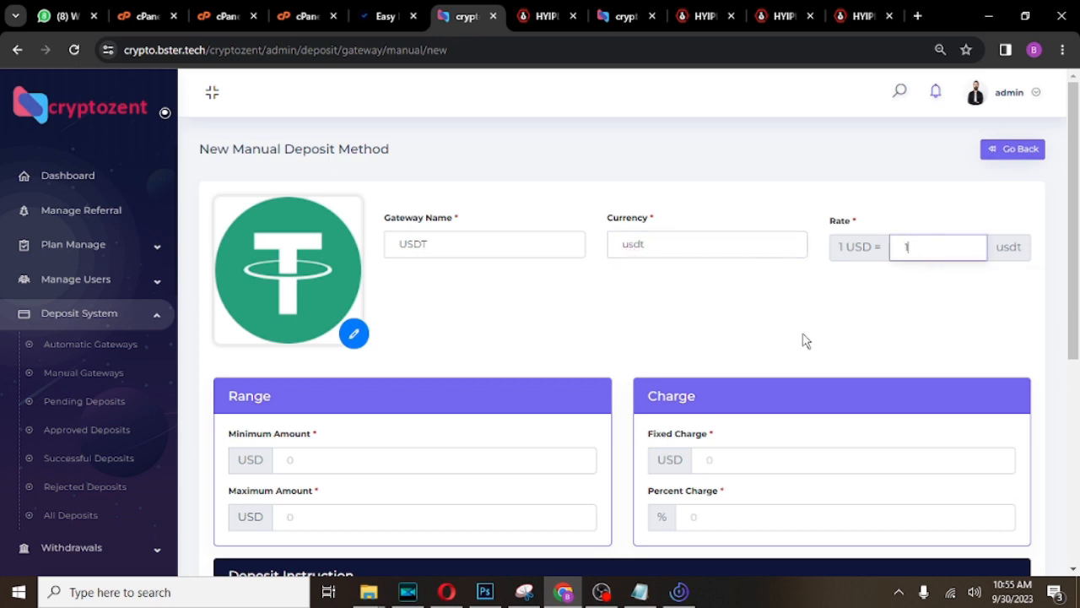
pyautogui.scroll(-1, 553, 373)
# Step: Set the USDT limits to 100–100000 with 0 fixed and 0 percent charge
pyautogui.click(293, 381)
pyautogui.click(365, 420)
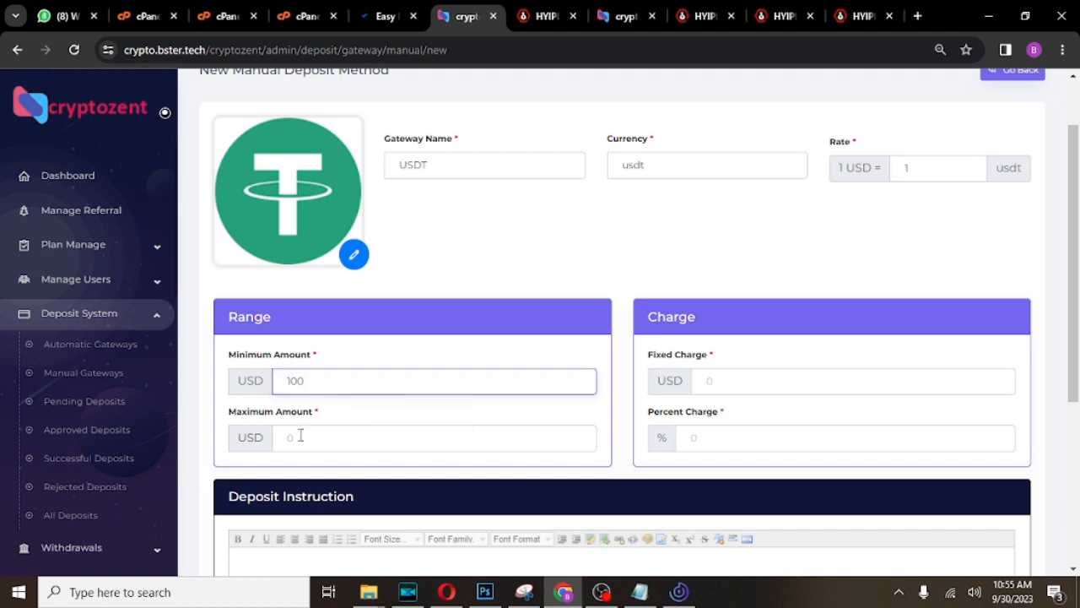
pyautogui.click(300, 435)
pyautogui.click(374, 475)
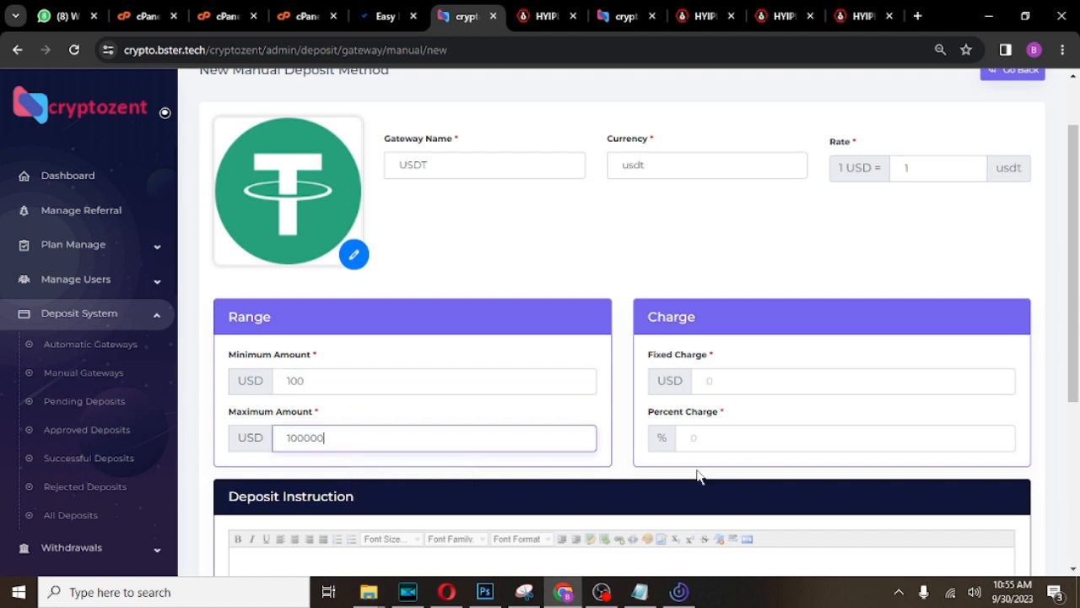
pyautogui.click(714, 382)
pyautogui.click(760, 417)
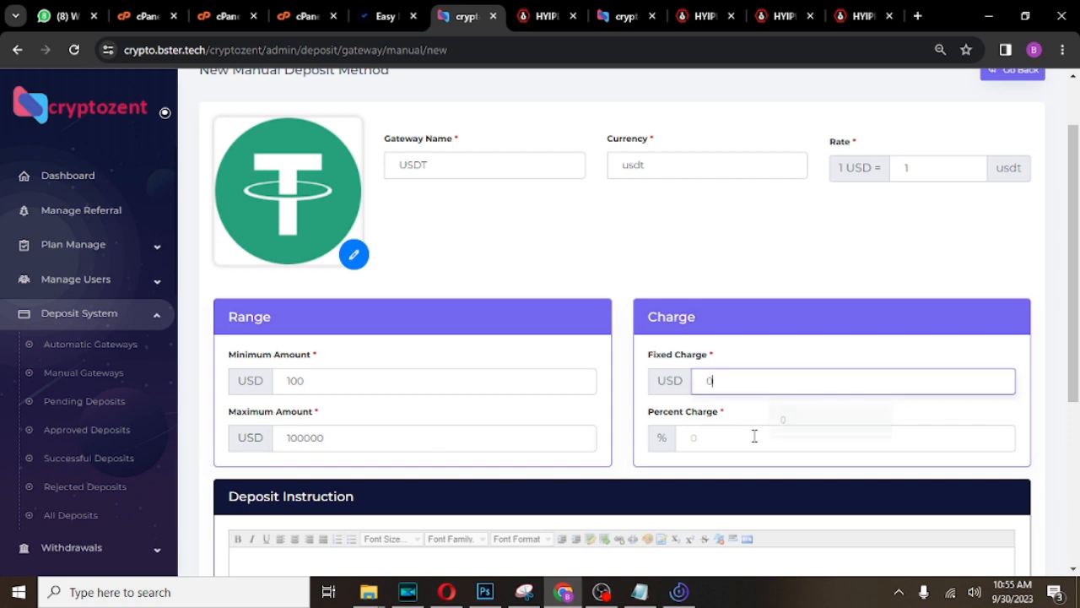
pyautogui.click(718, 444)
pyautogui.click(765, 478)
# Step: Paste the copied Bitcoin instructions into the USDT Deposit Instruction editor
pyautogui.scroll(-4, 560, 482)
pyautogui.click(369, 282)
pyautogui.hotkey('ctrl', 'v')
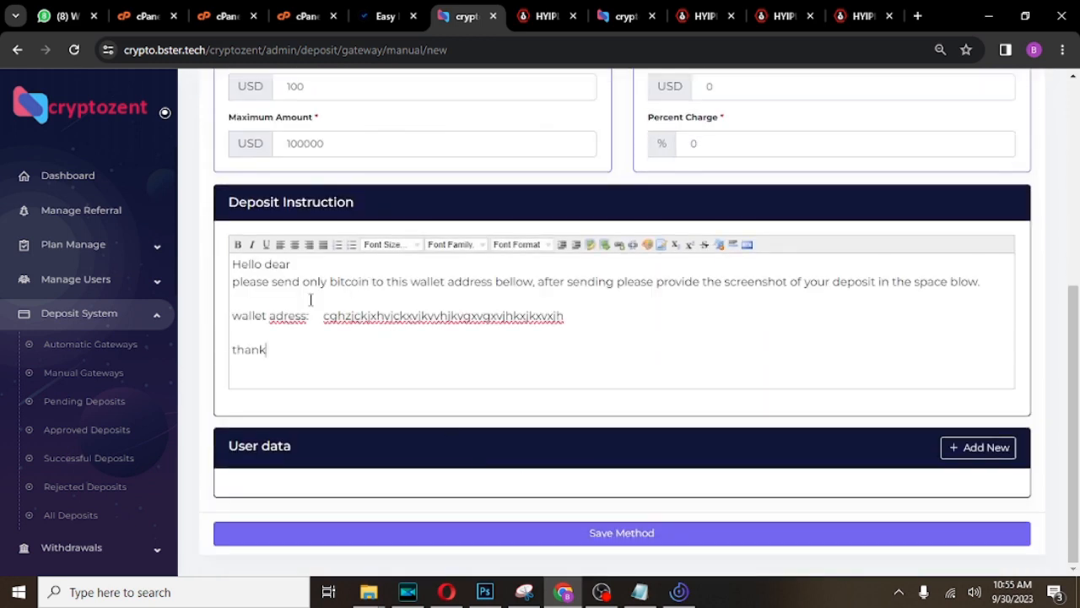
# Step: Replace 'bitcoin' with 'USDT (trc20 network)', add a 'payment proov' File upload field, and save
pyautogui.moveTo(370, 282); pyautogui.dragTo(329, 282)
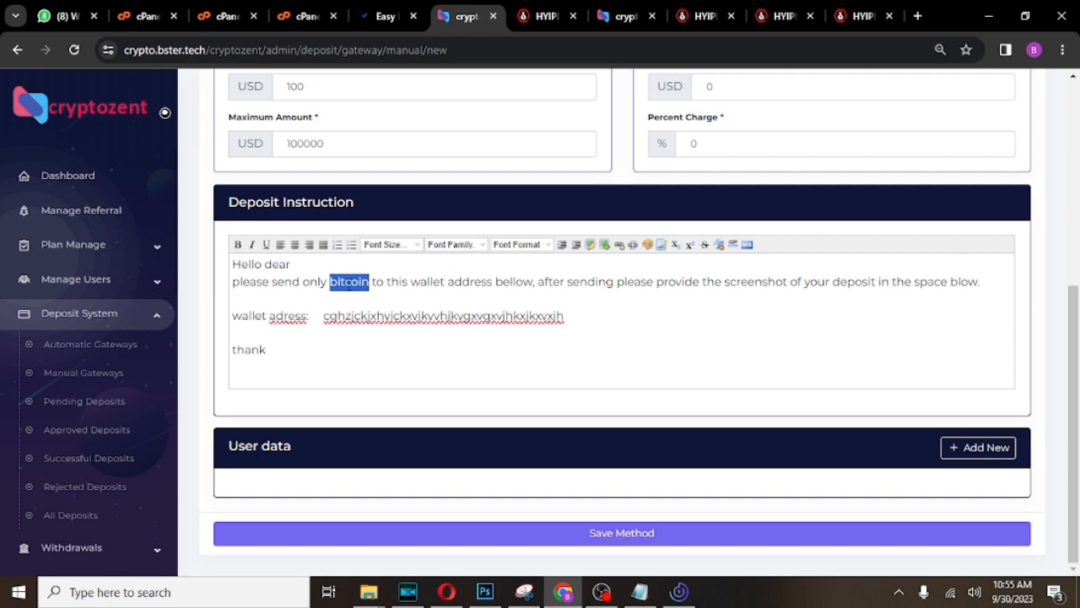
pyautogui.write('USDT')
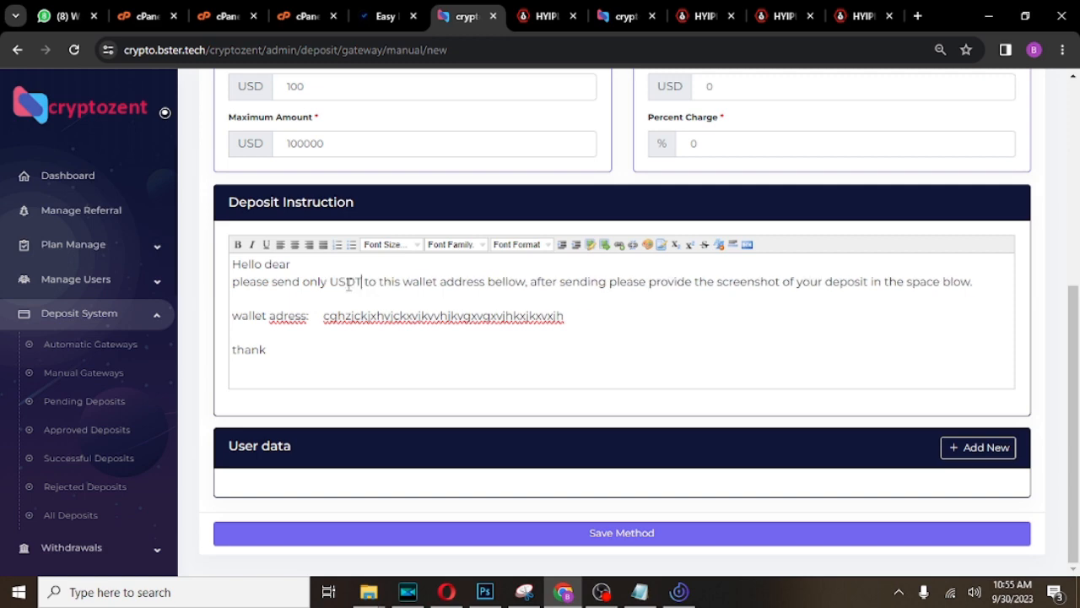
pyautogui.write(' ()')
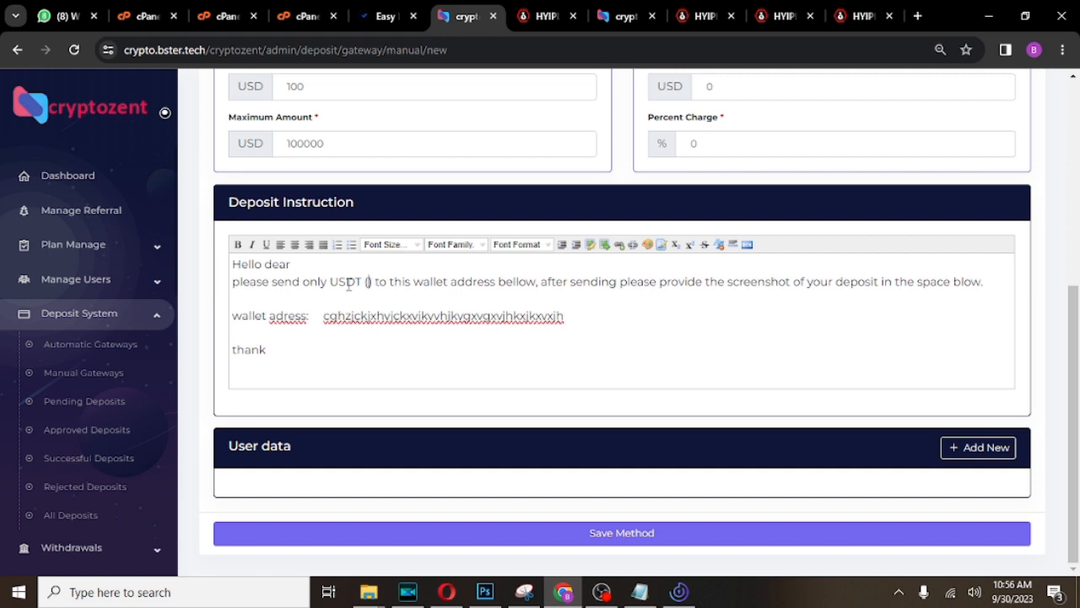
pyautogui.write('trc')
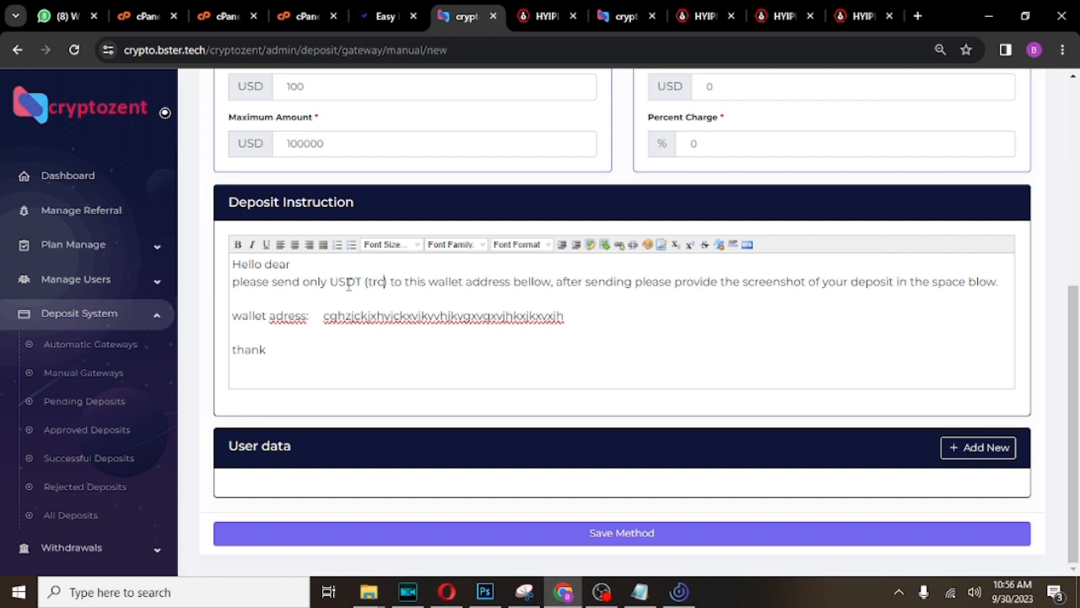
pyautogui.write('20')
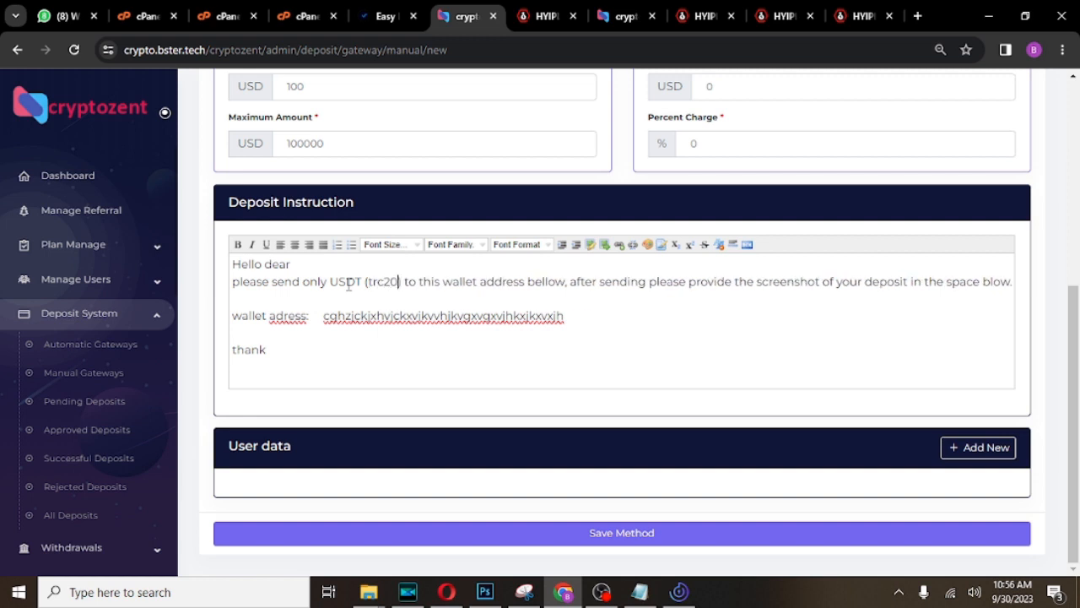
pyautogui.write(' network')
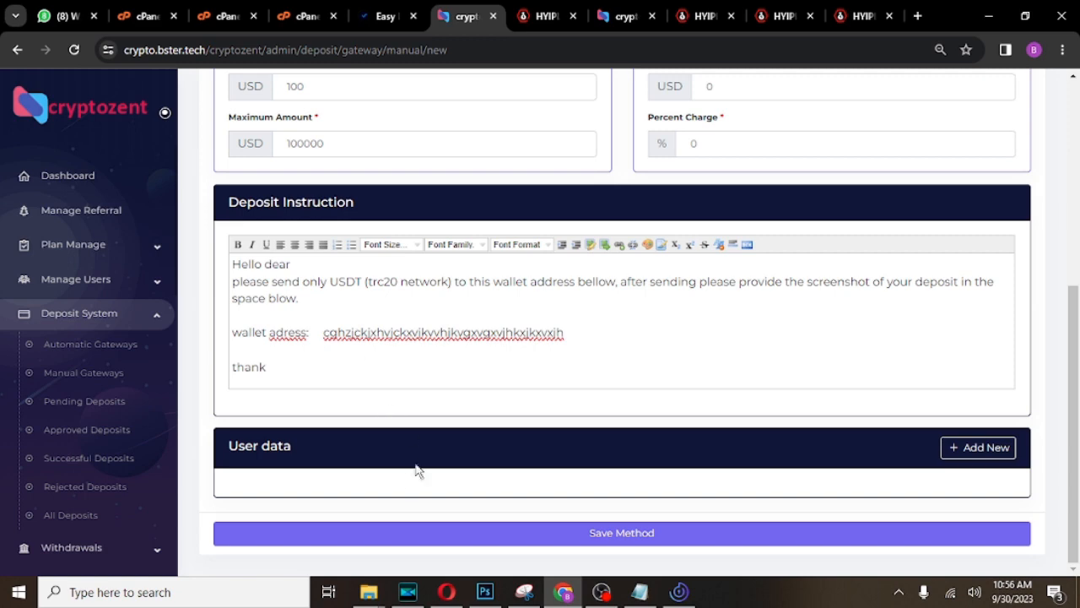
pyautogui.click(976, 448)
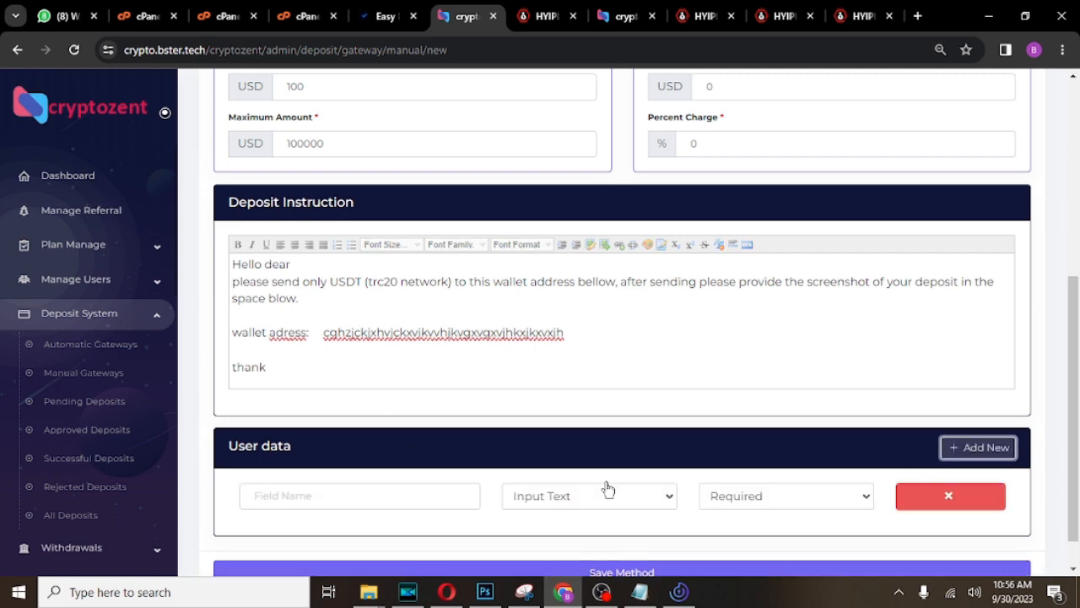
pyautogui.click(342, 493)
pyautogui.click(361, 534)
pyautogui.click(540, 502)
pyautogui.click(571, 549)
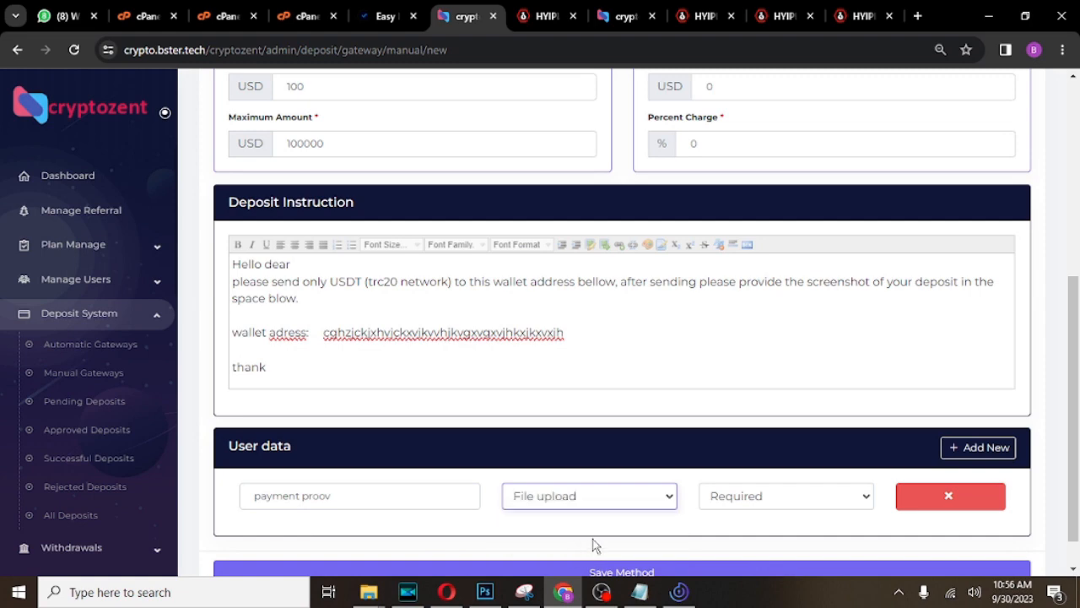
pyautogui.scroll(-1, 595, 542)
pyautogui.click(622, 535)
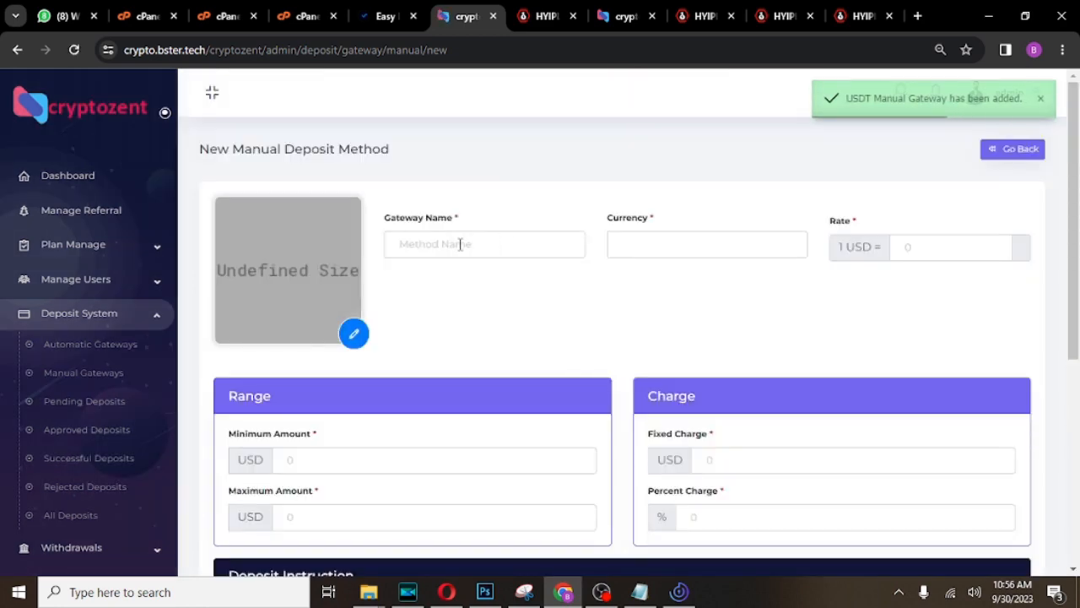
# Step: Give the new gateway the Ethereum image images.png, name ETHEREUM, currency eth and rate 0.00077700
pyautogui.click(353, 336)
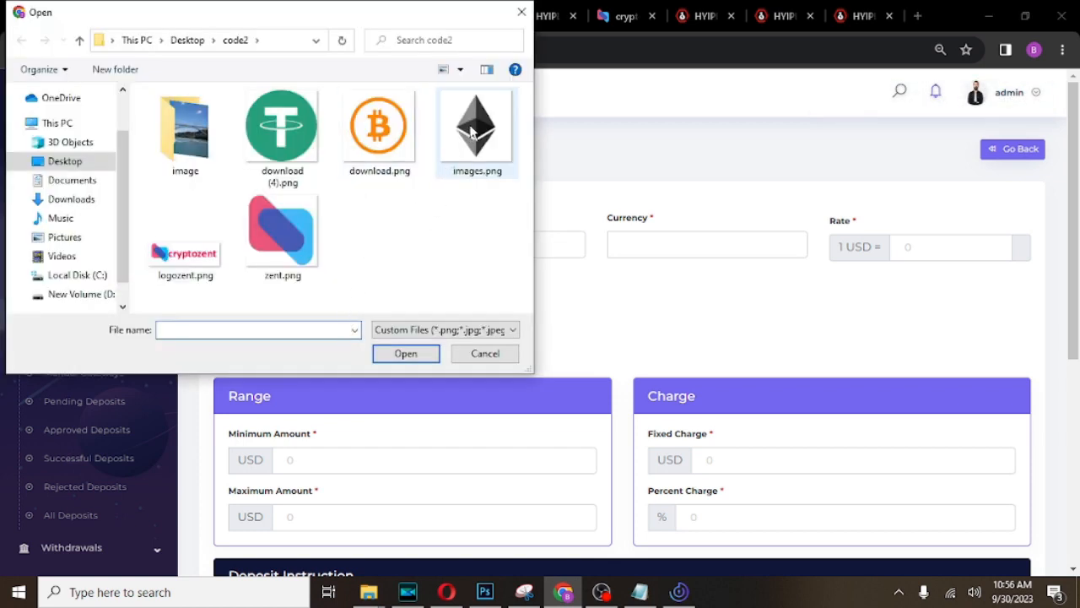
pyautogui.click(466, 130)
pyautogui.click(409, 355)
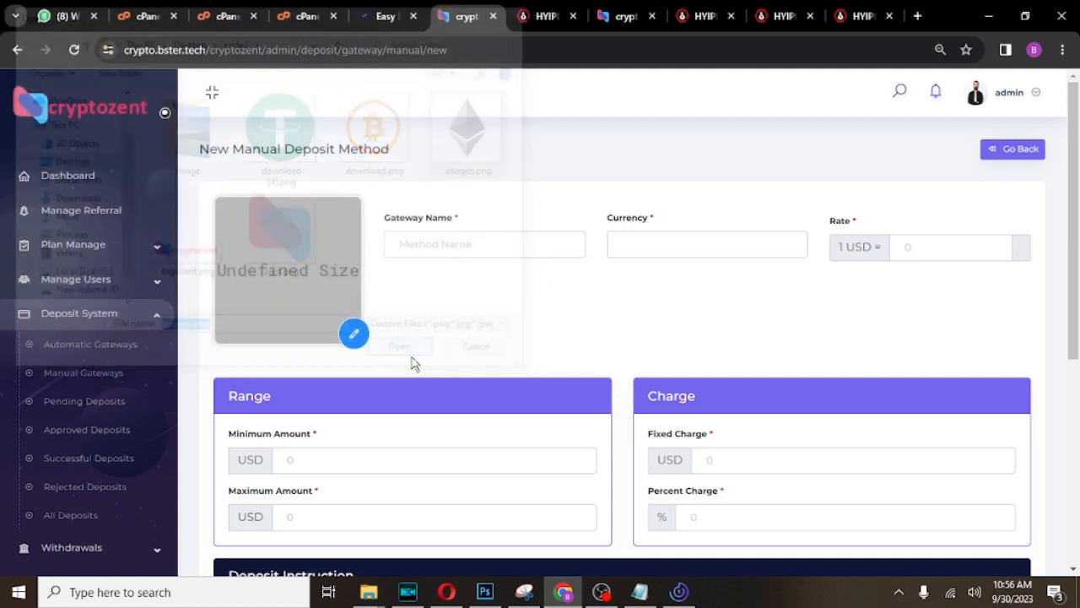
pyautogui.click(431, 243)
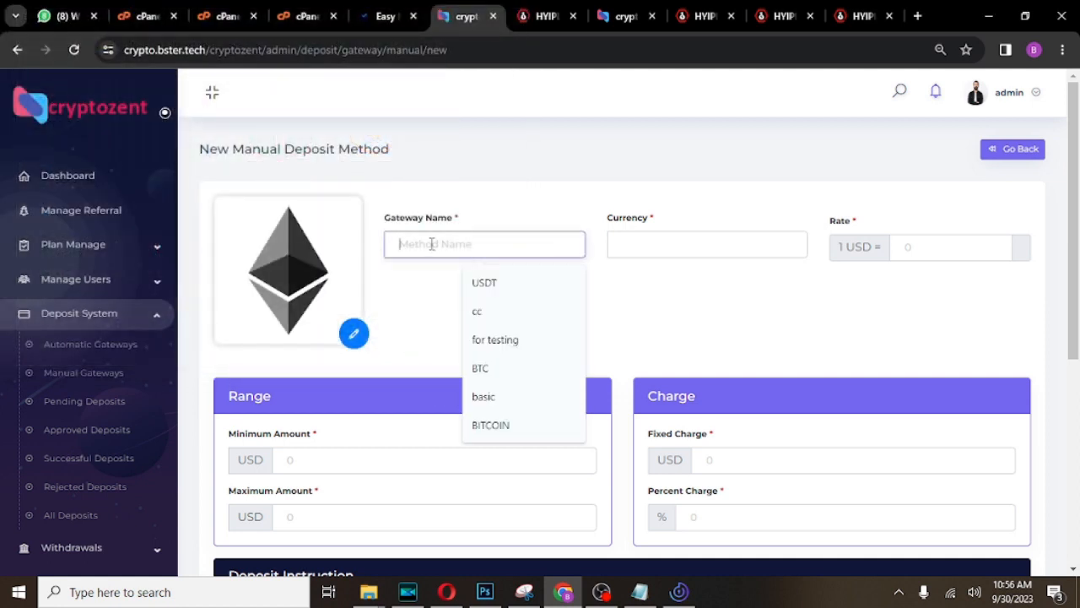
pyautogui.write('ETHEREUM')
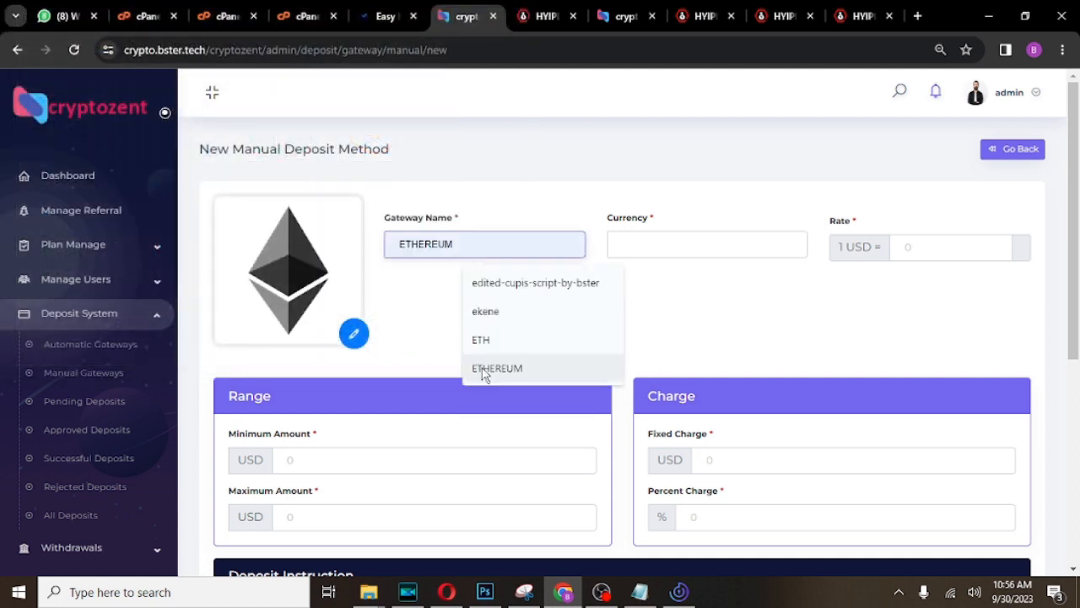
pyautogui.click(486, 368)
pyautogui.click(661, 246)
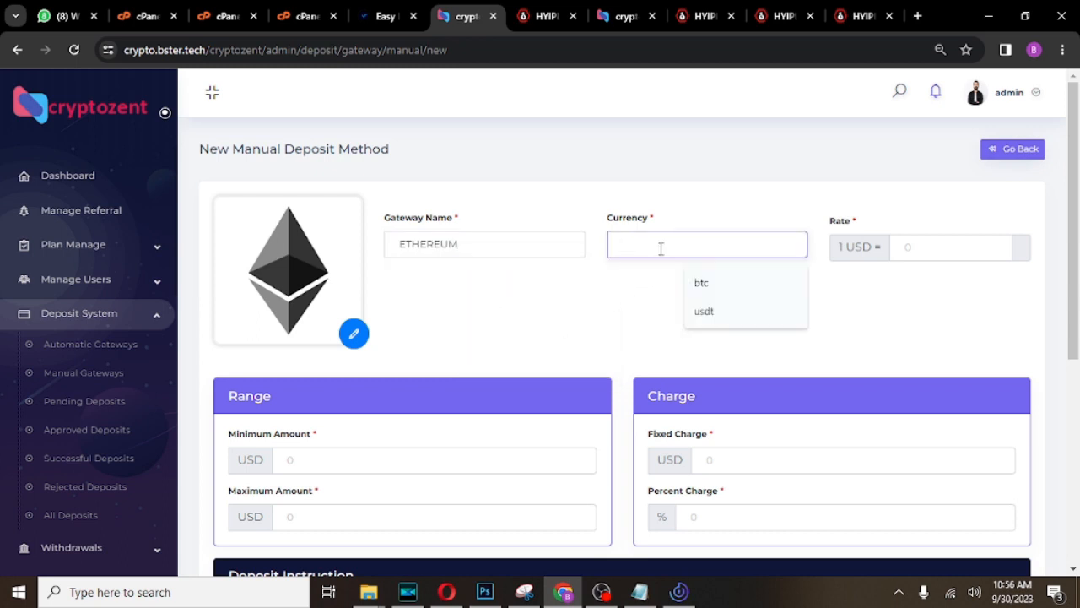
pyautogui.write('et')
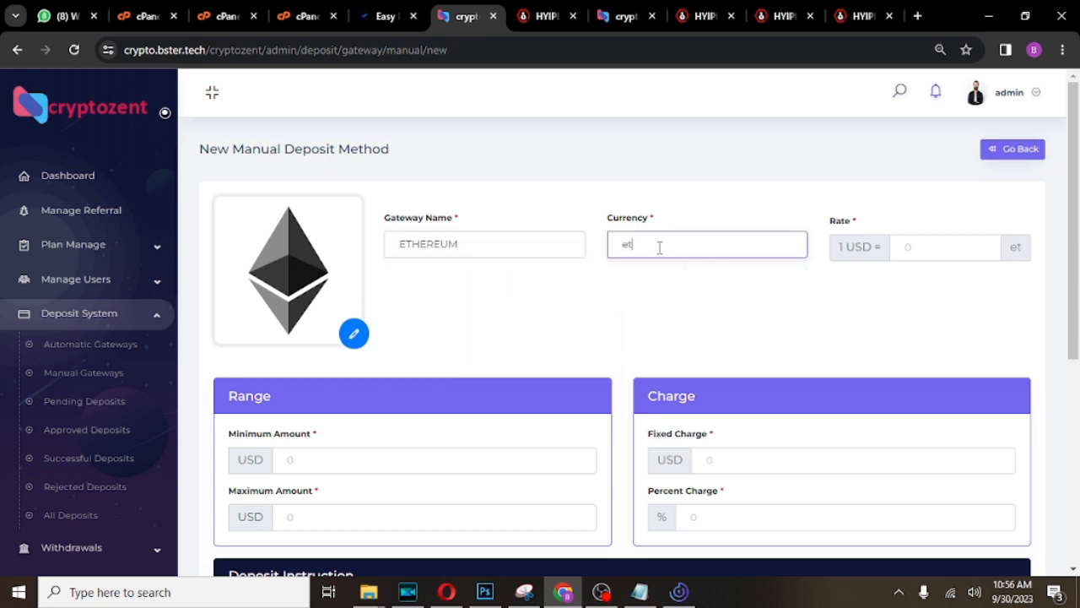
pyautogui.write('h')
pyautogui.click(919, 251)
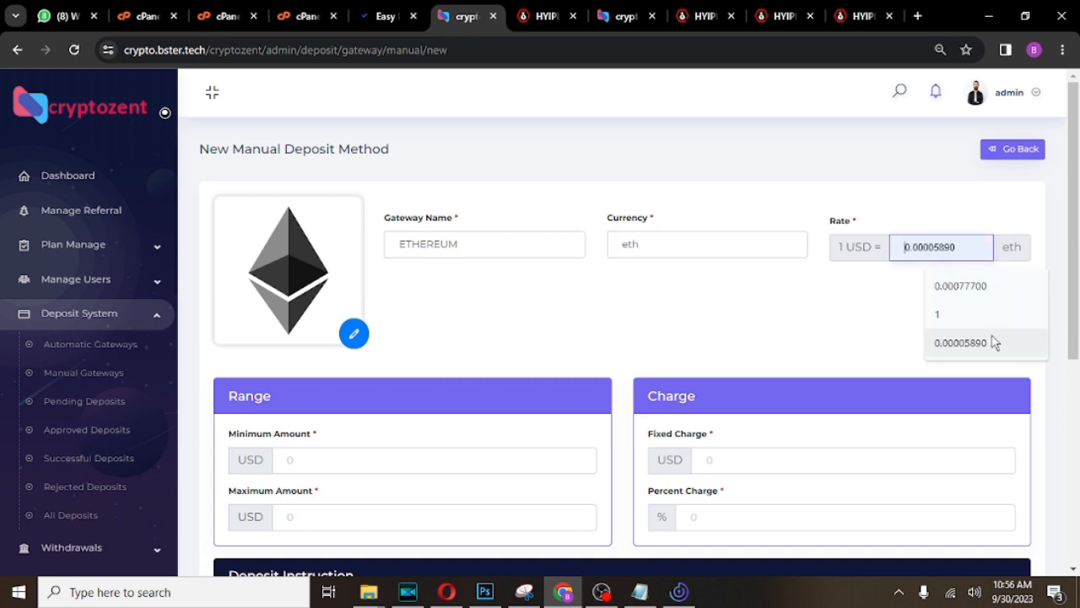
pyautogui.click(980, 288)
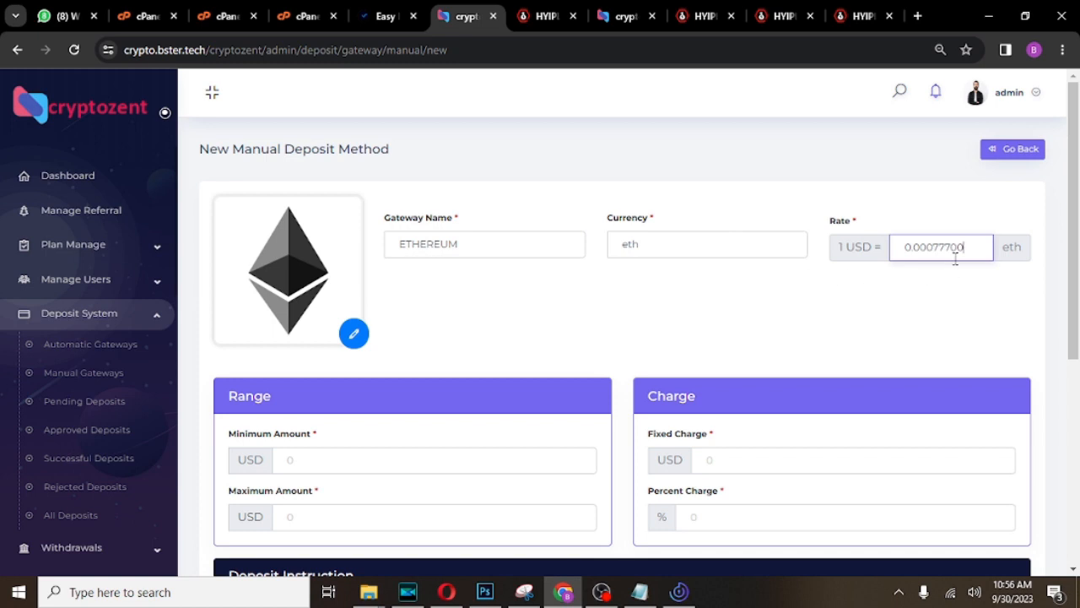
# Step: Set the ETHEREUM limits to 100–100000 with 0 fixed and 0 percent charge
pyautogui.scroll(-2, 278, 472)
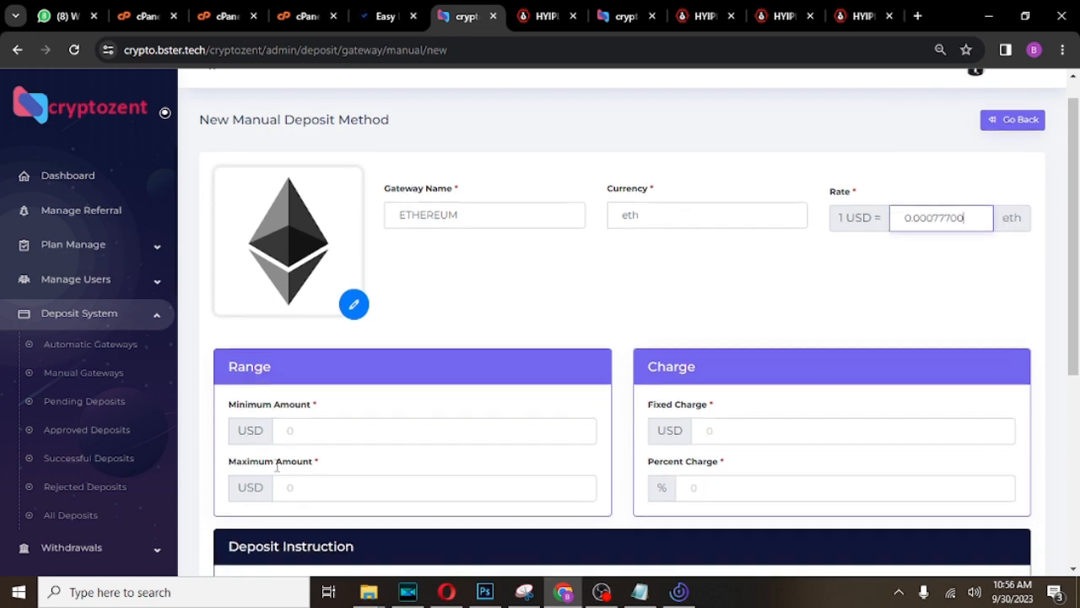
pyautogui.click(304, 380)
pyautogui.click(384, 431)
pyautogui.click(320, 438)
pyautogui.click(367, 479)
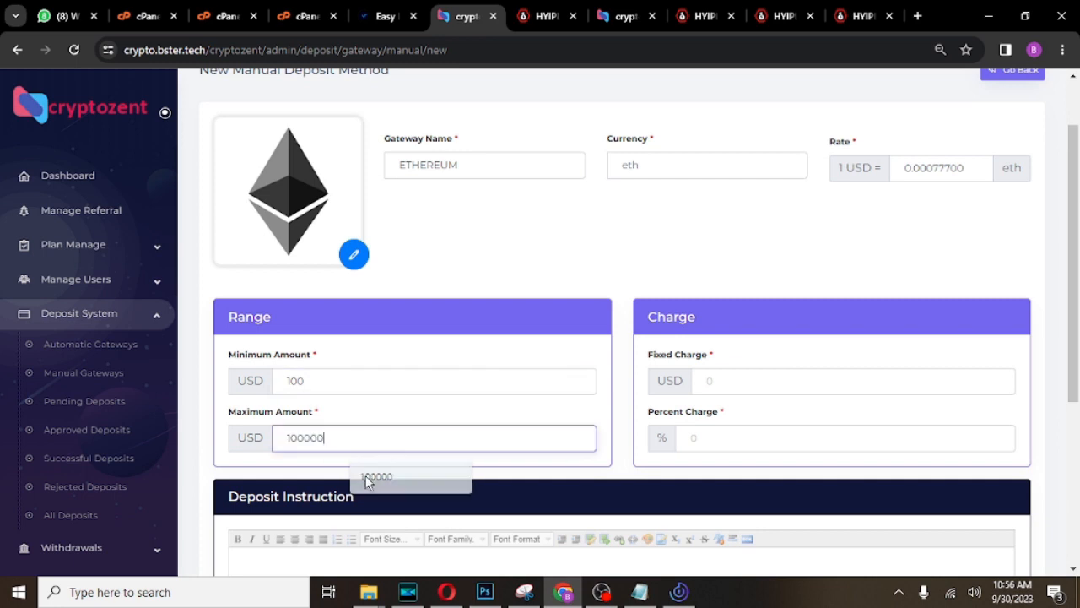
pyautogui.click(725, 382)
pyautogui.click(791, 429)
pyautogui.click(748, 436)
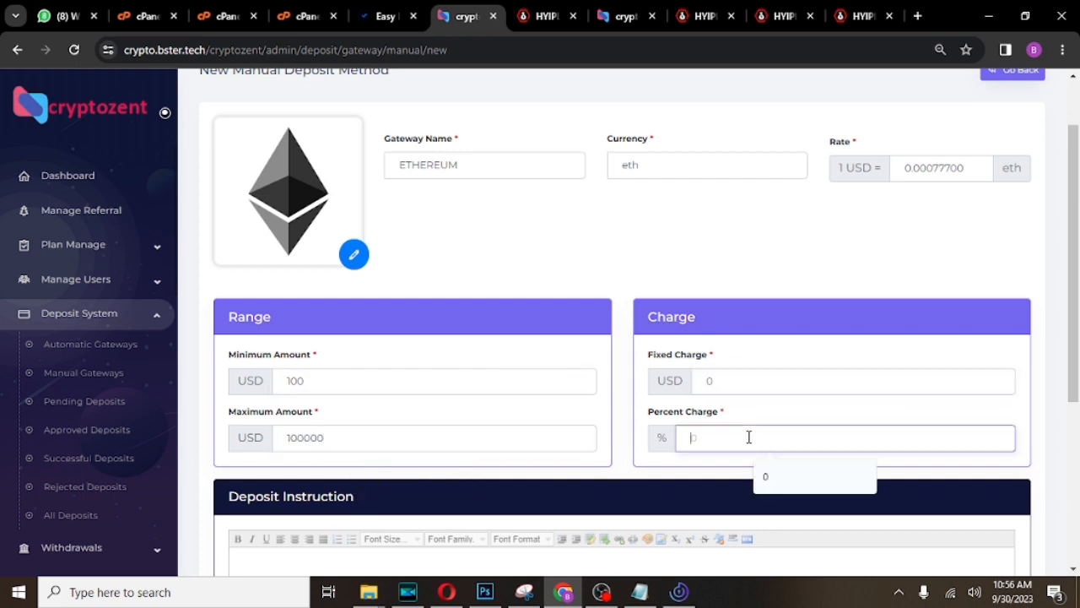
pyautogui.click(781, 480)
pyautogui.scroll(-2, 466, 416)
# Step: Paste the deposit instructions and replace 'bitcoin' with ETHEREUM copied from the Gateway Name
pyautogui.click(281, 312)
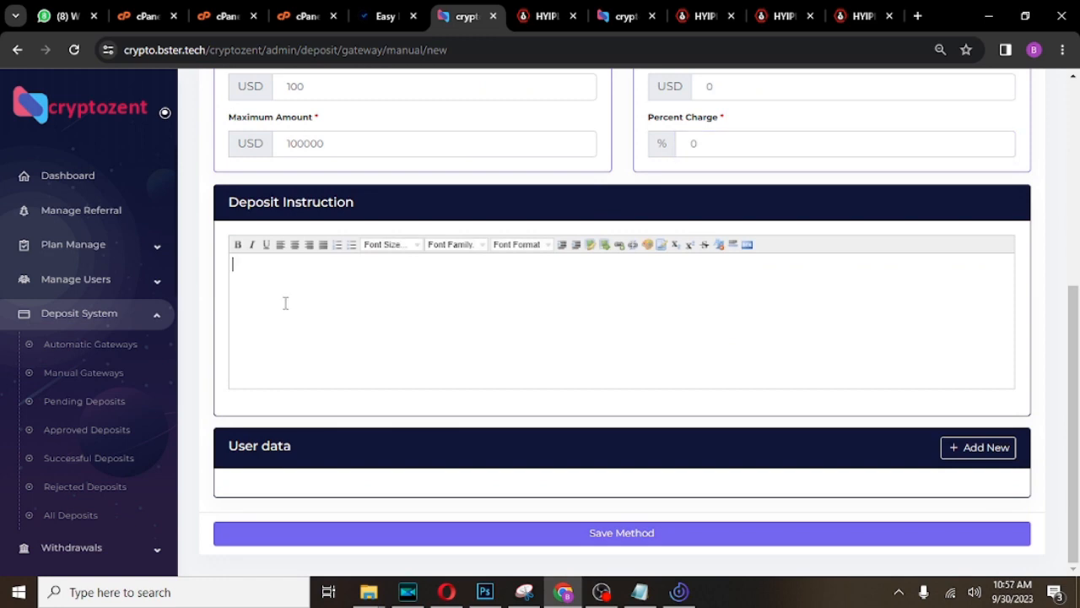
pyautogui.write('Hello dear please send only bitcoin to this wallet address bellow, after sending please provide the screenshot of your deposit in the space blow.  wallet adress:\tcghzjckjxhvjckxvjkvvhjkvgxvgxvjhkxjkxvxjh  thank')
pyautogui.moveTo(370, 283); pyautogui.dragTo(329, 283)
pyautogui.scroll(3, 329, 282)
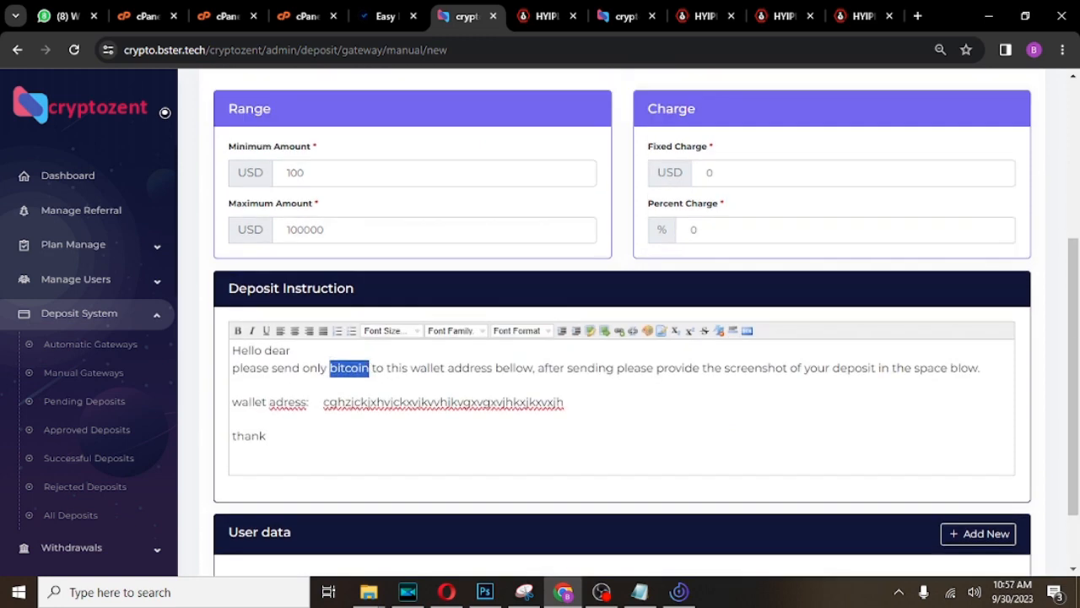
pyautogui.scroll(2, 327, 283)
pyautogui.moveTo(470, 244); pyautogui.dragTo(345, 241)
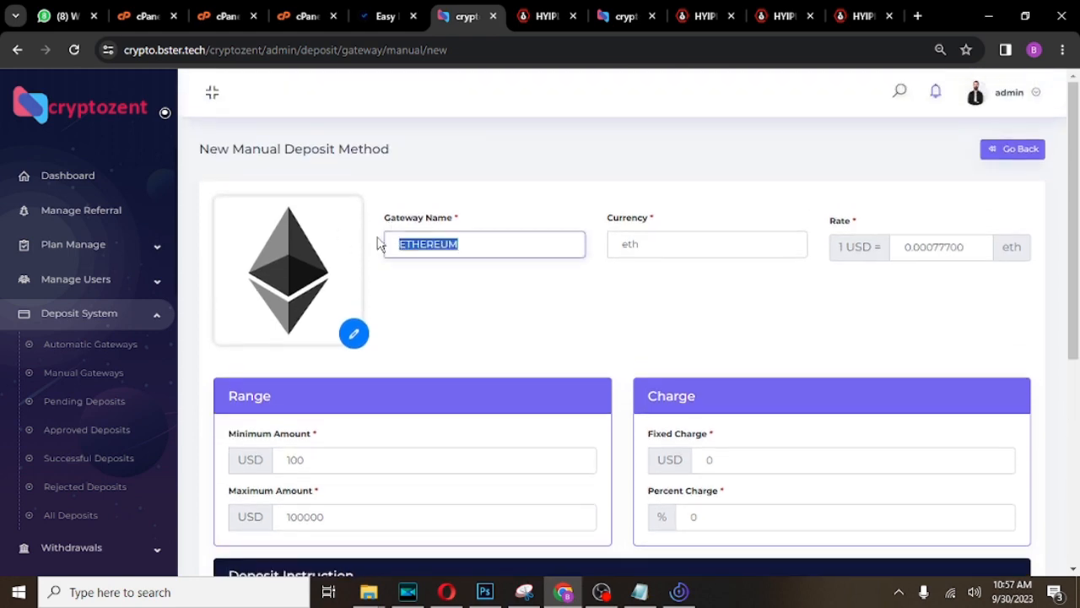
pyautogui.rightClick(441, 248)
pyautogui.click(484, 325)
pyautogui.scroll(-5, 387, 298)
pyautogui.moveTo(370, 283); pyautogui.dragTo(333, 280)
pyautogui.hotkey('ctrl', 'v')
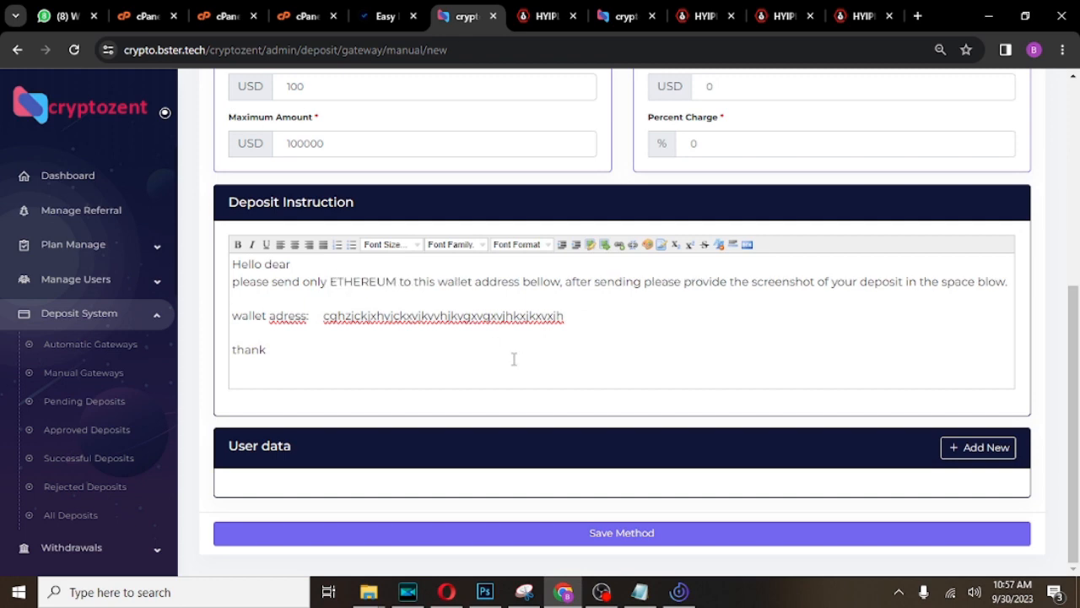
# Step: Add a 'payment proov' File upload user data field and save the ETHEREUM gateway
pyautogui.click(977, 456)
pyautogui.click(354, 494)
pyautogui.click(379, 535)
pyautogui.click(511, 504)
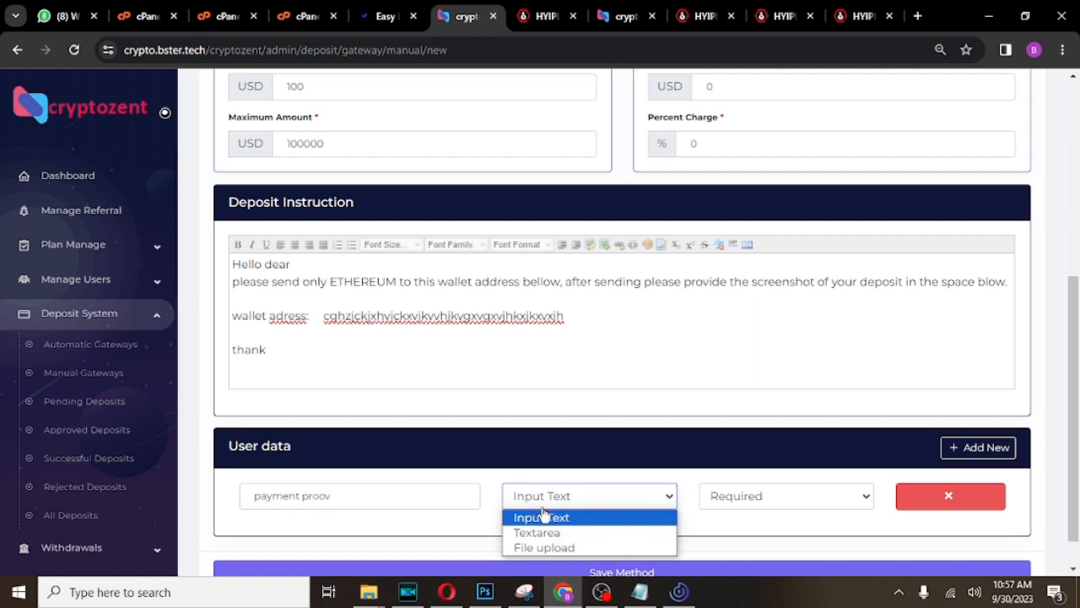
pyautogui.click(570, 548)
pyautogui.scroll(-1, 696, 536)
pyautogui.click(673, 536)
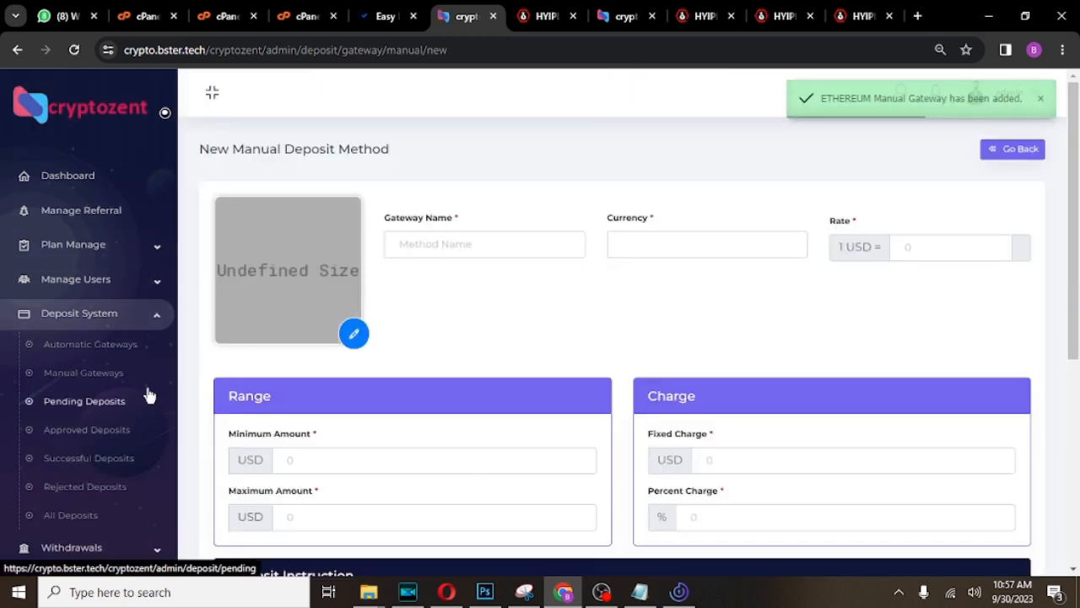
pyautogui.scroll(-4, 148, 345)
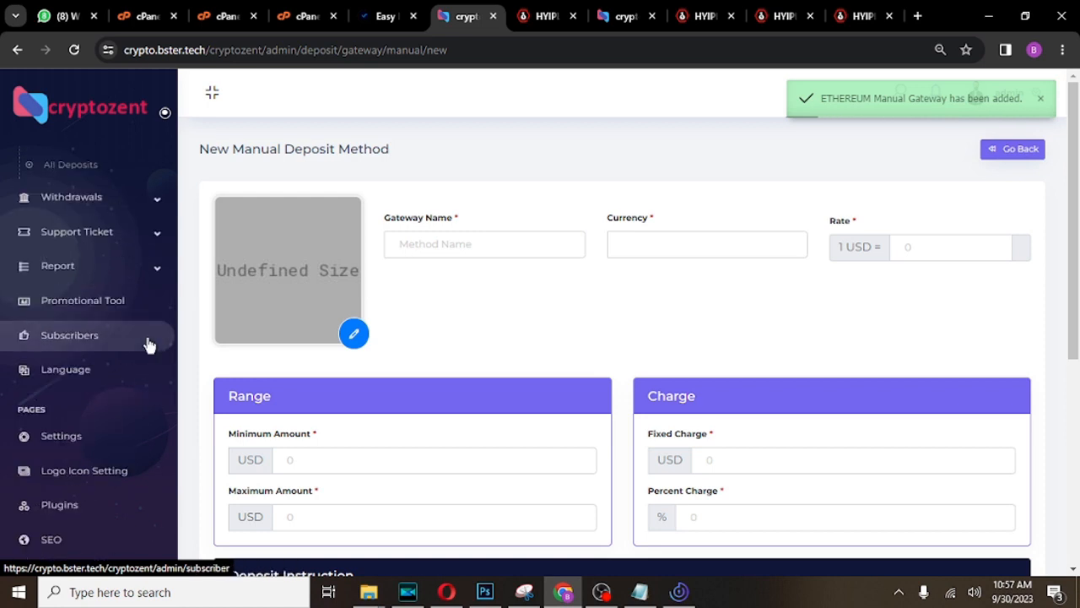
pyautogui.scroll(4, 148, 345)
pyautogui.scroll(-2, 111, 377)
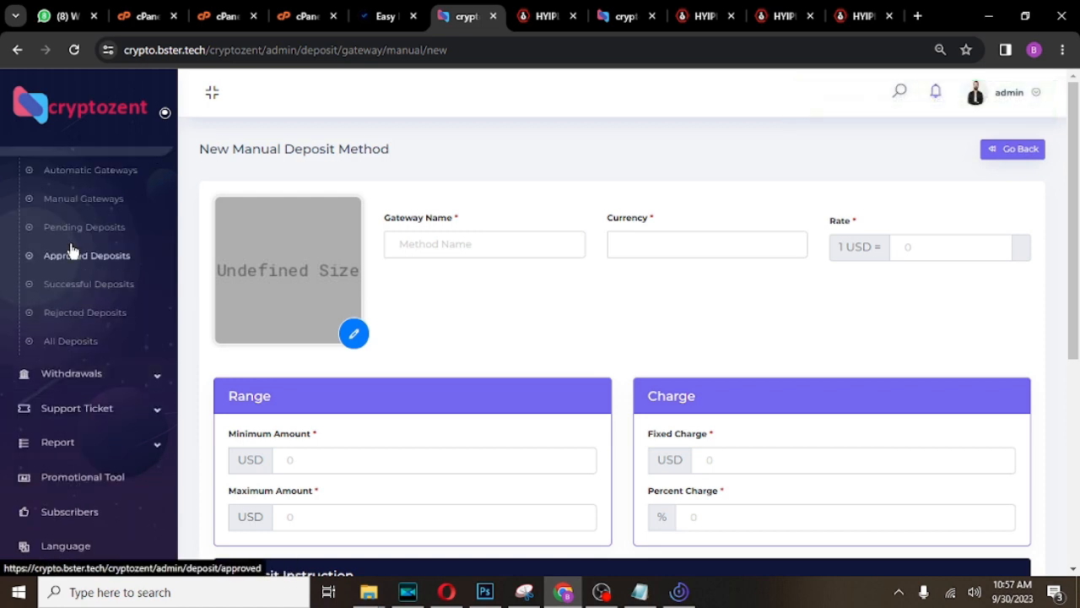
pyautogui.scroll(1, 71, 250)
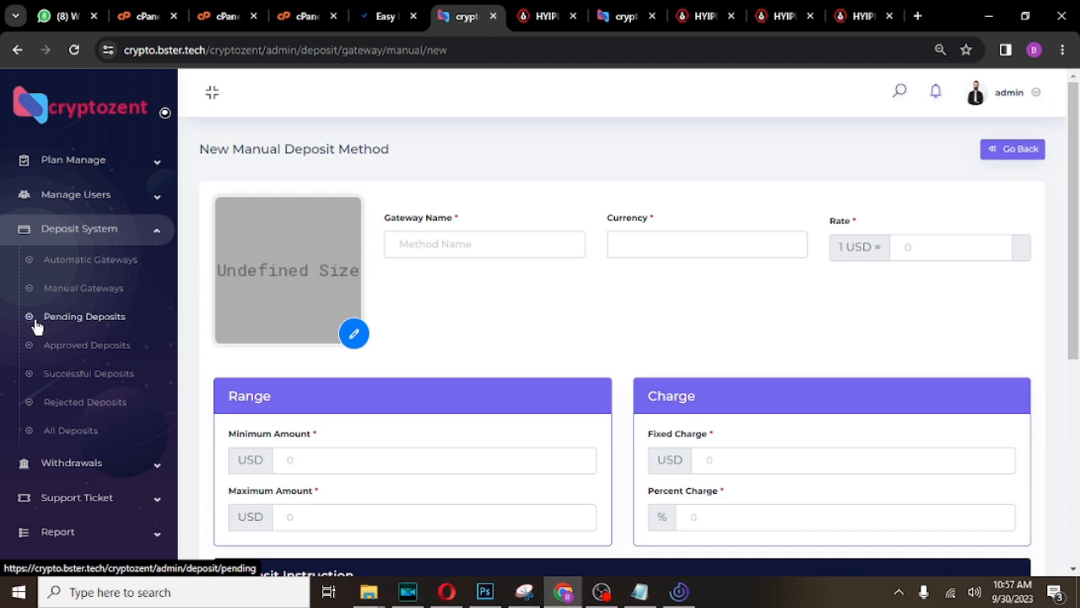
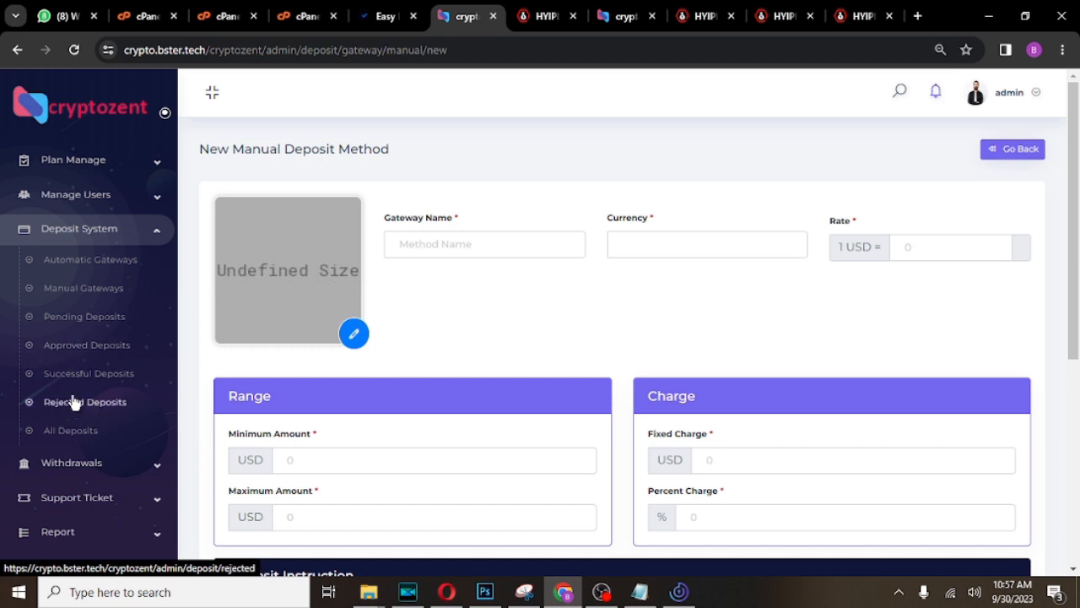
# Step: Open Withdraw Methods under Withdrawals, which lists no withdraw methods yet
pyautogui.click(150, 232)
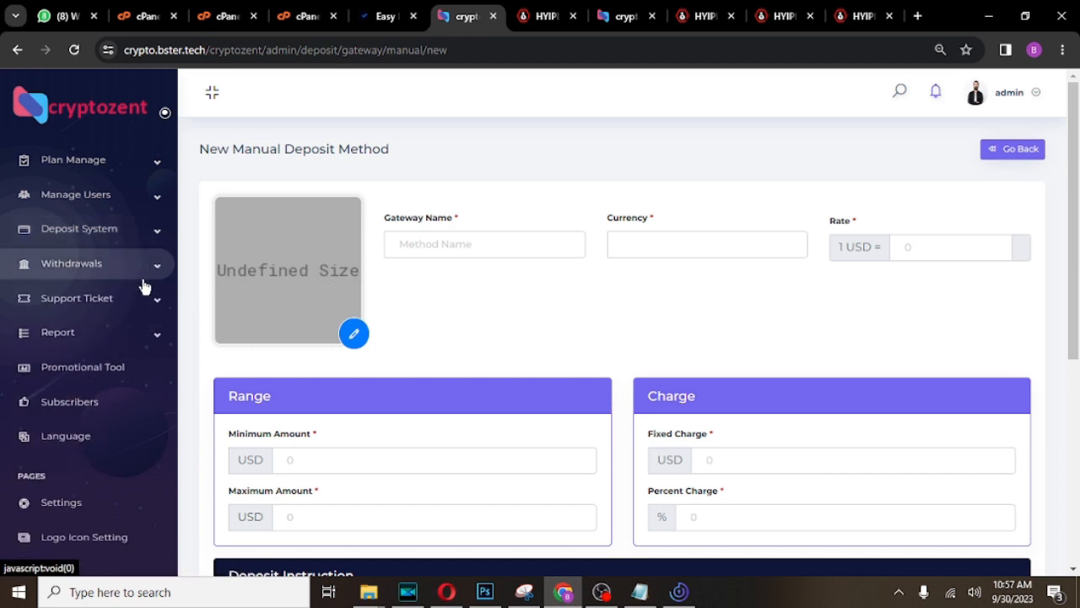
pyautogui.click(154, 273)
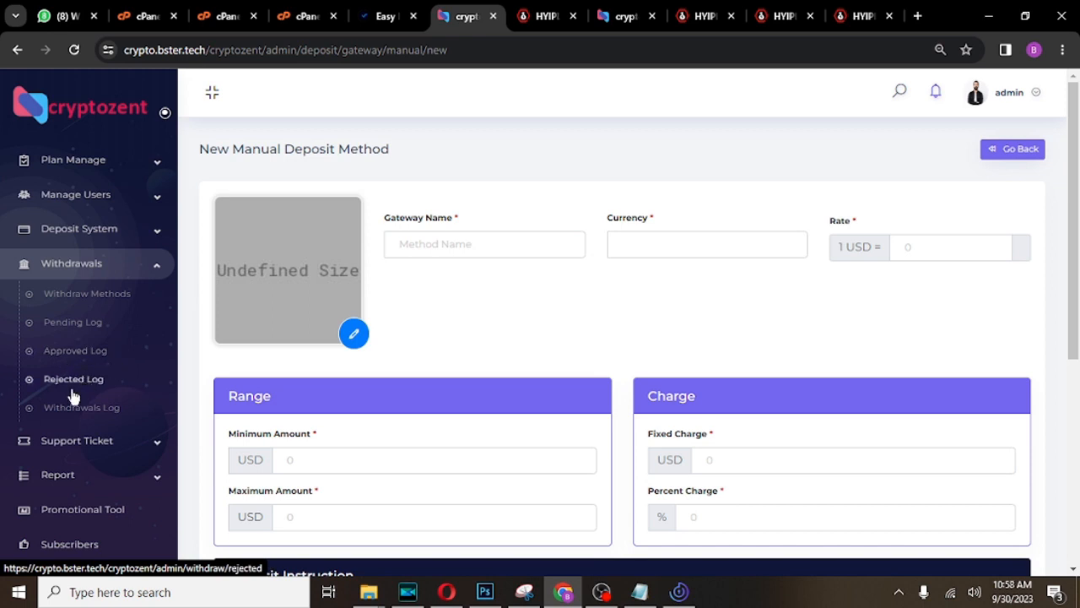
pyautogui.click(106, 299)
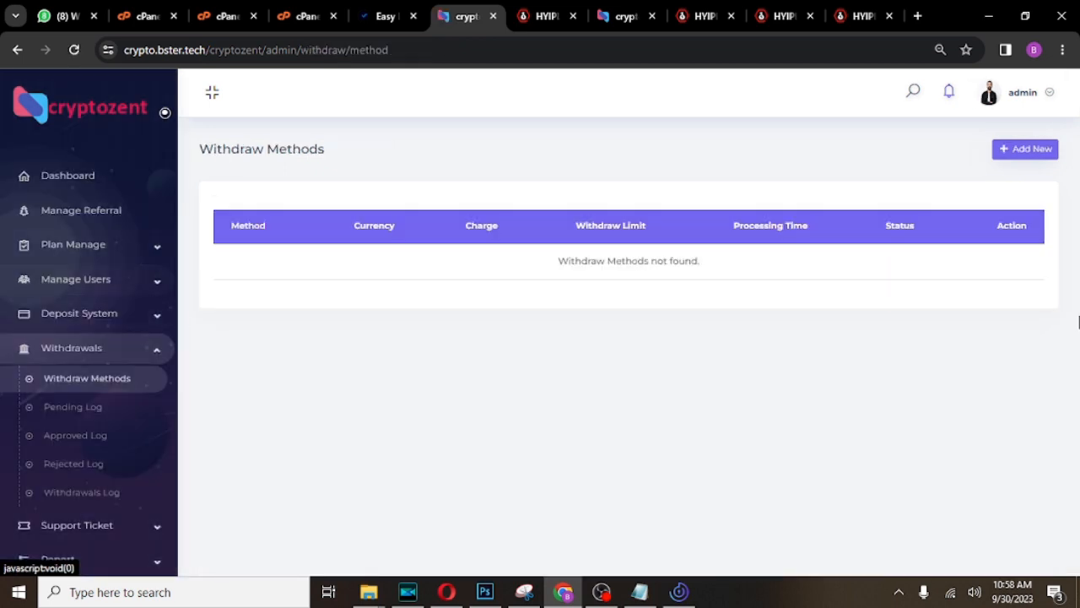
# Step: Start a new withdraw method and give it the bitcoin image download.png
pyautogui.click(1034, 149)
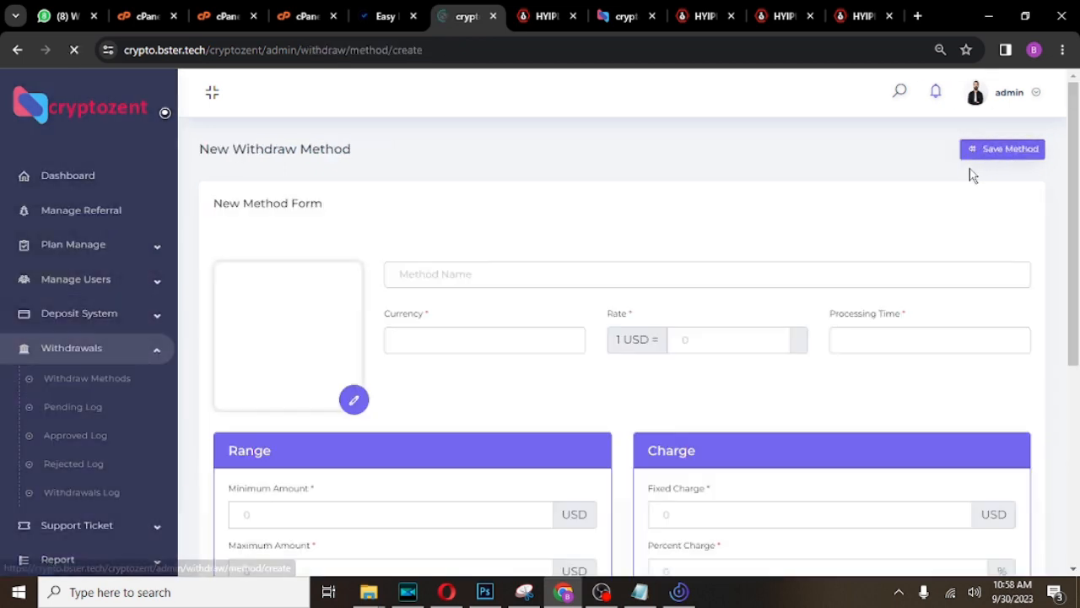
pyautogui.click(355, 399)
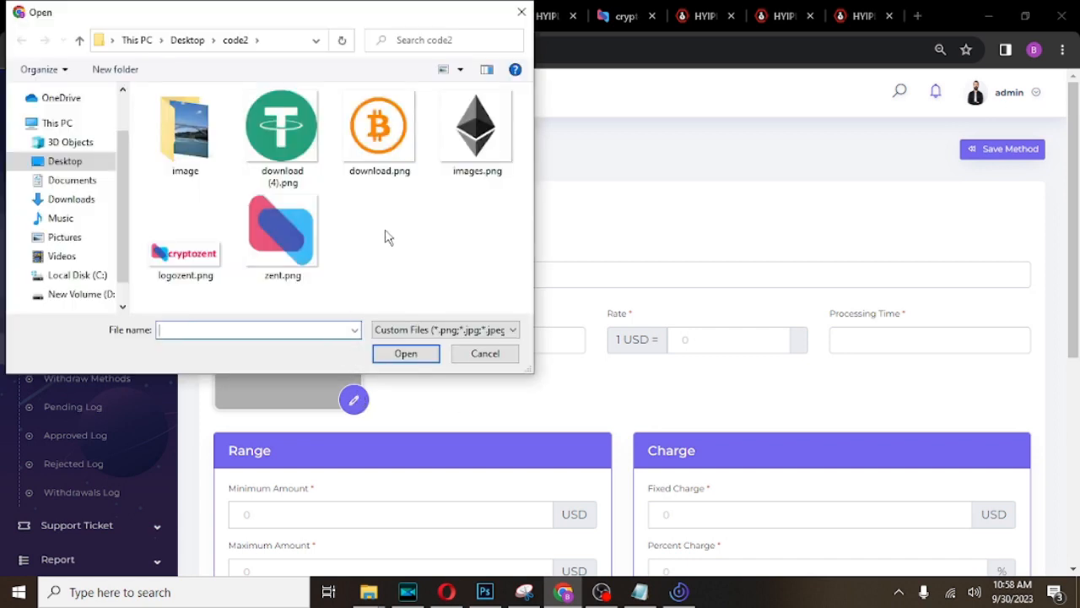
pyautogui.click(390, 137)
pyautogui.click(390, 364)
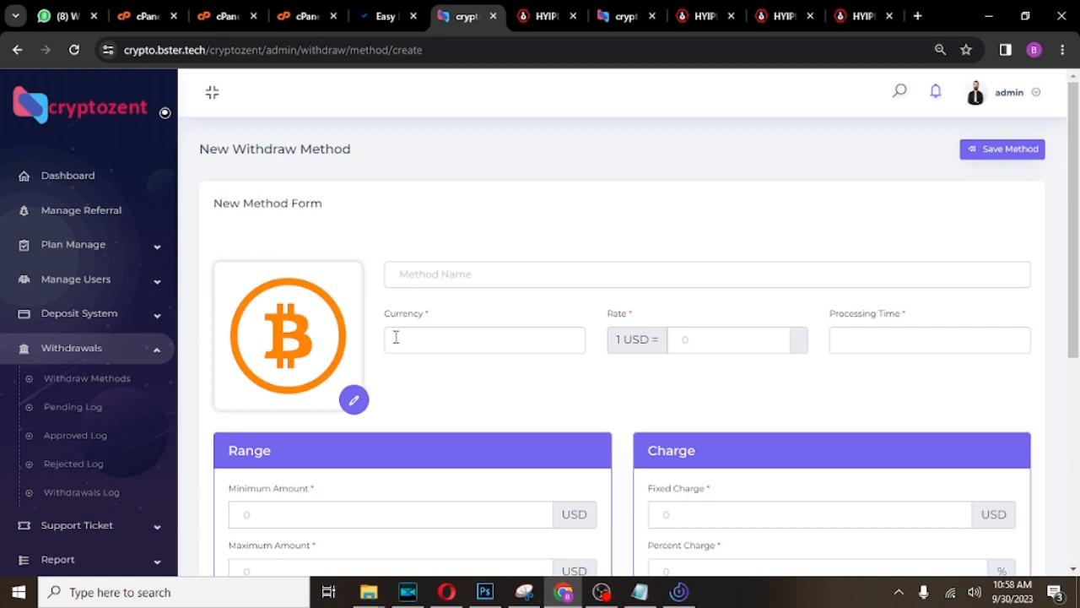
# Step: Enter method name BITCOIN, currency btc, rate 0.00005890 and a 1hr processing time
pyautogui.click(451, 272)
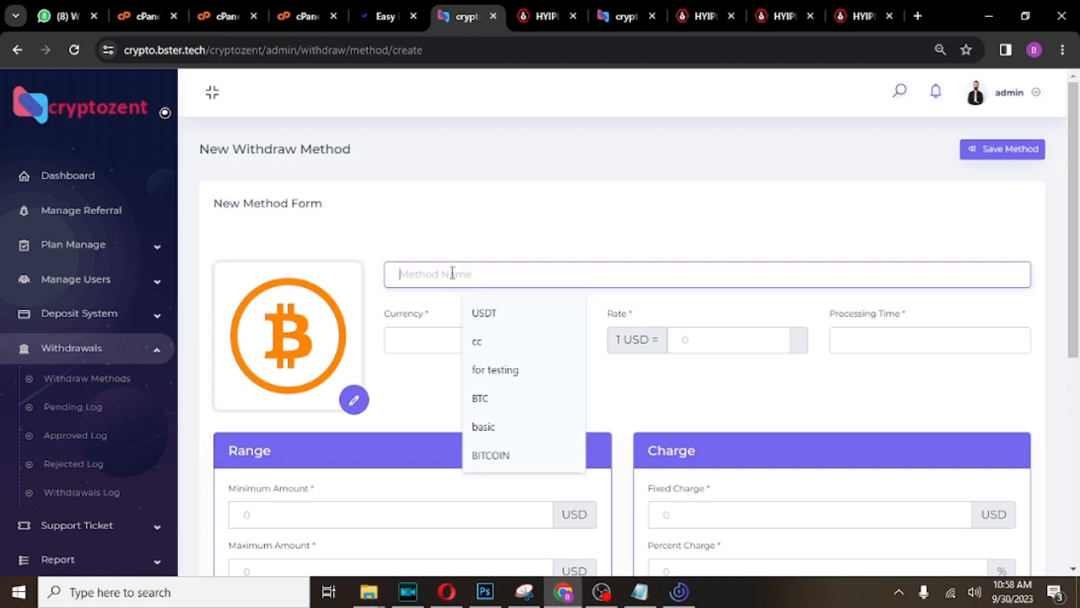
pyautogui.click(508, 457)
pyautogui.click(418, 341)
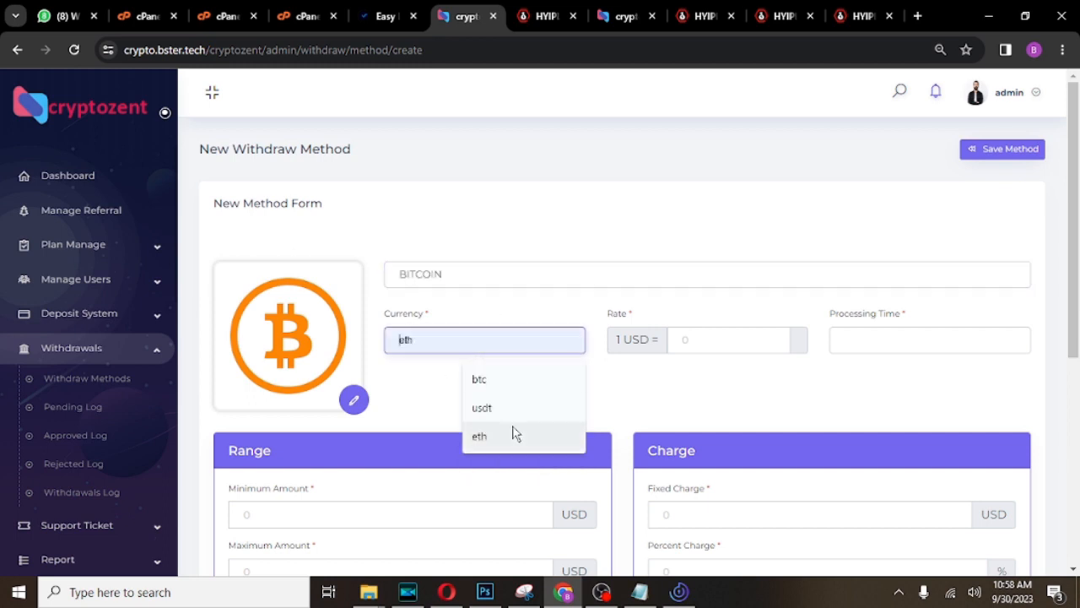
pyautogui.click(500, 380)
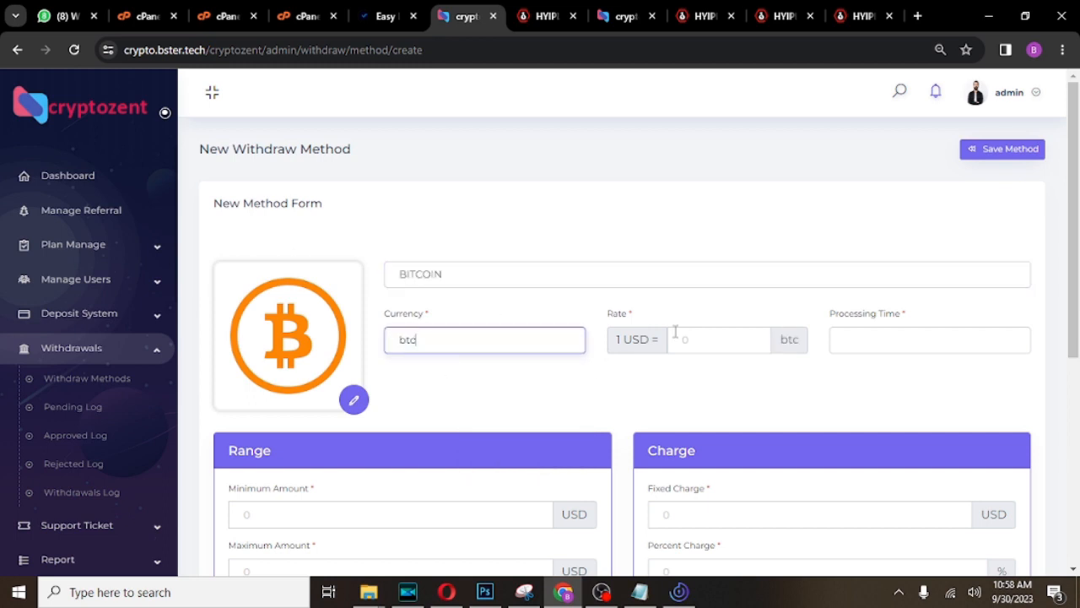
pyautogui.click(676, 339)
pyautogui.click(754, 435)
pyautogui.click(858, 339)
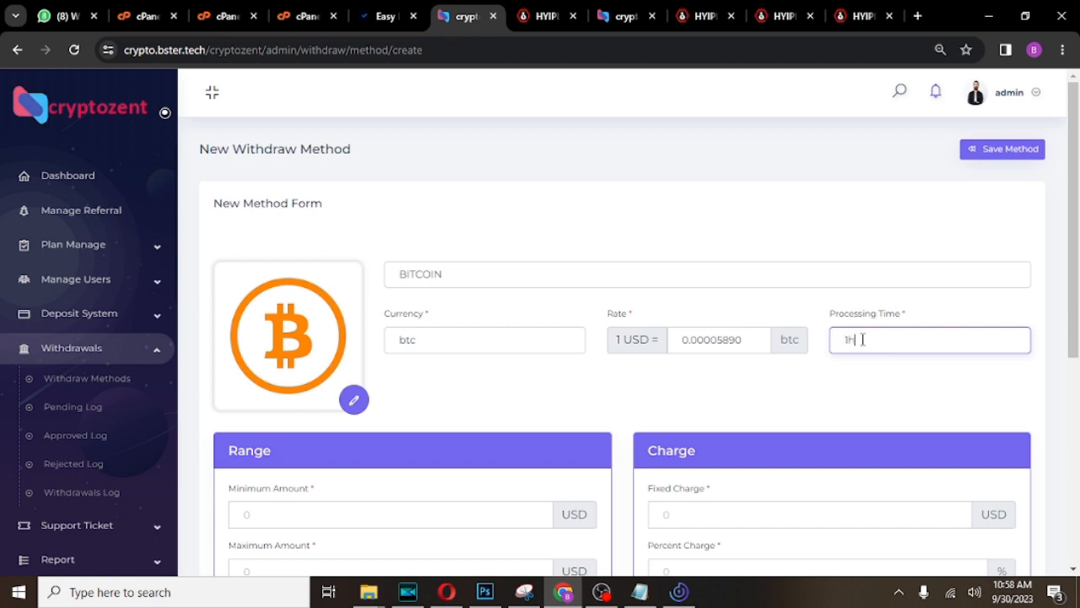
pyautogui.write('1hre')
# Step: Set the withdraw limits to 100–100000 USD with 0 fixed and 0% percent charge
pyautogui.scroll(-3, 747, 329)
pyautogui.scroll(-1, 742, 336)
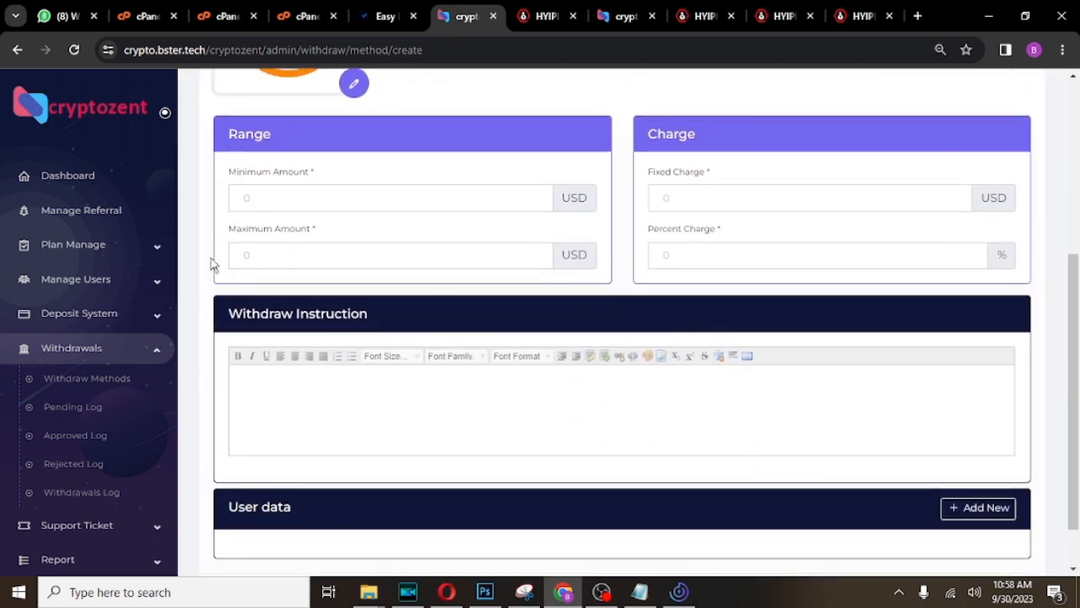
pyautogui.click(278, 197)
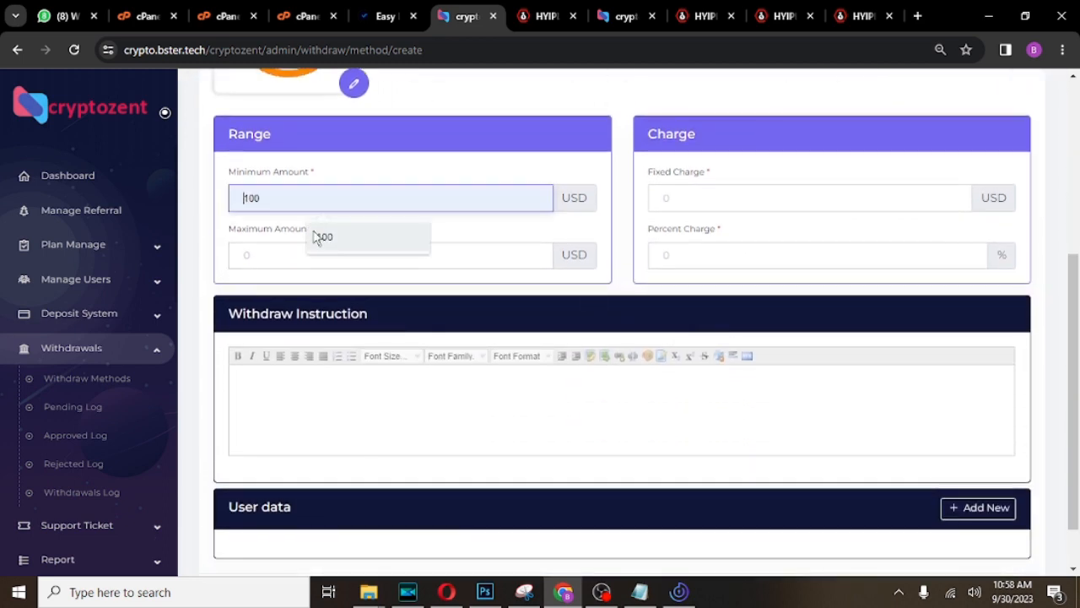
pyautogui.click(328, 237)
pyautogui.click(338, 255)
pyautogui.click(354, 293)
pyautogui.click(747, 198)
pyautogui.click(717, 234)
pyautogui.click(712, 258)
pyautogui.click(741, 293)
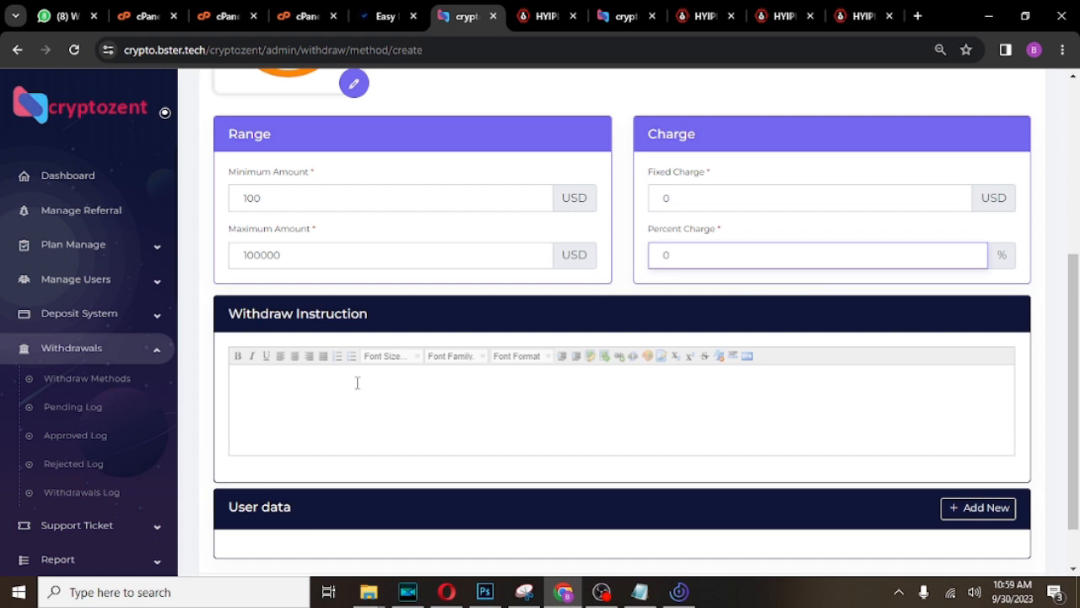
pyautogui.click(347, 405)
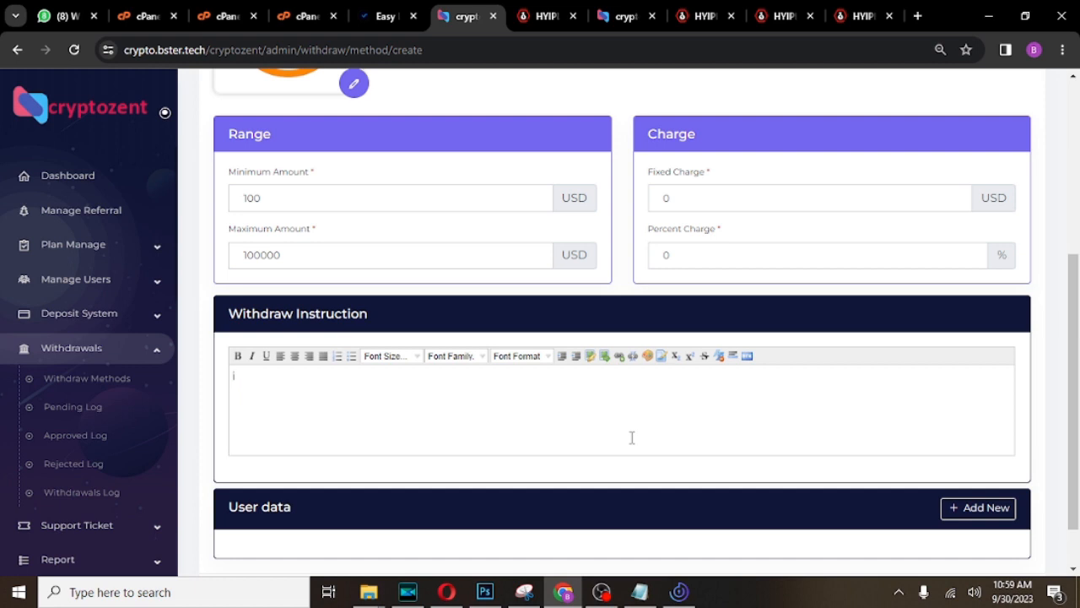
# Step: Write a greeting asking users for only their bitcoin wallet address so the company can pay them
pyautogui.write('helli')
pyautogui.write(' dear')
pyautogui.press('Return')
pyautogui.write('please')
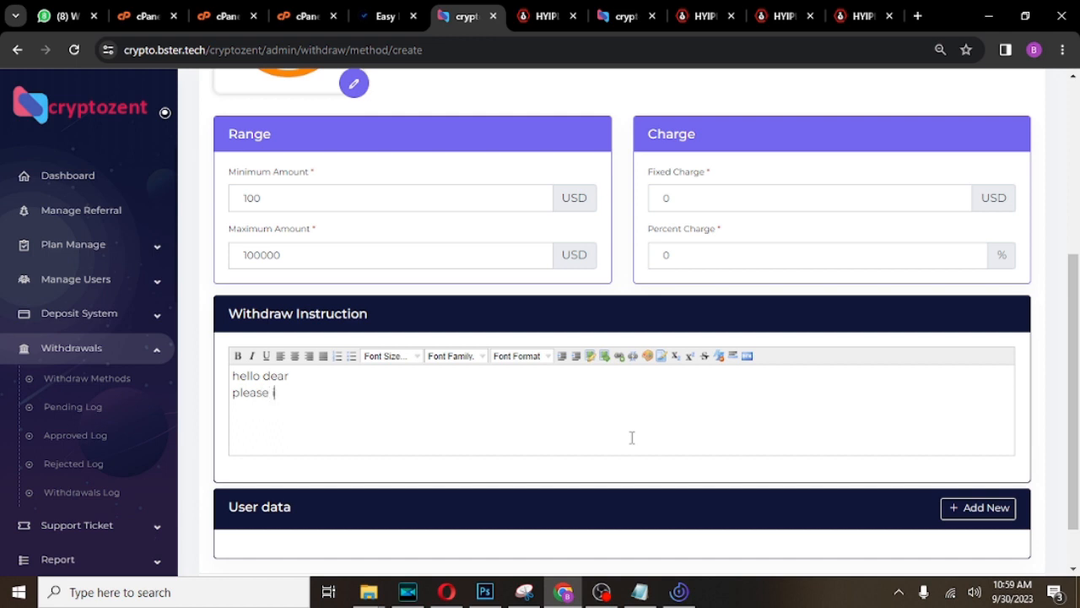
pyautogui.write(' inpu')
pyautogui.write('te')
pyautogui.press('BackSpace')
pyautogui.press('BackSpace')
pyautogui.write('only ')
pyautogui.write('you')
pyautogui.write('r btc')
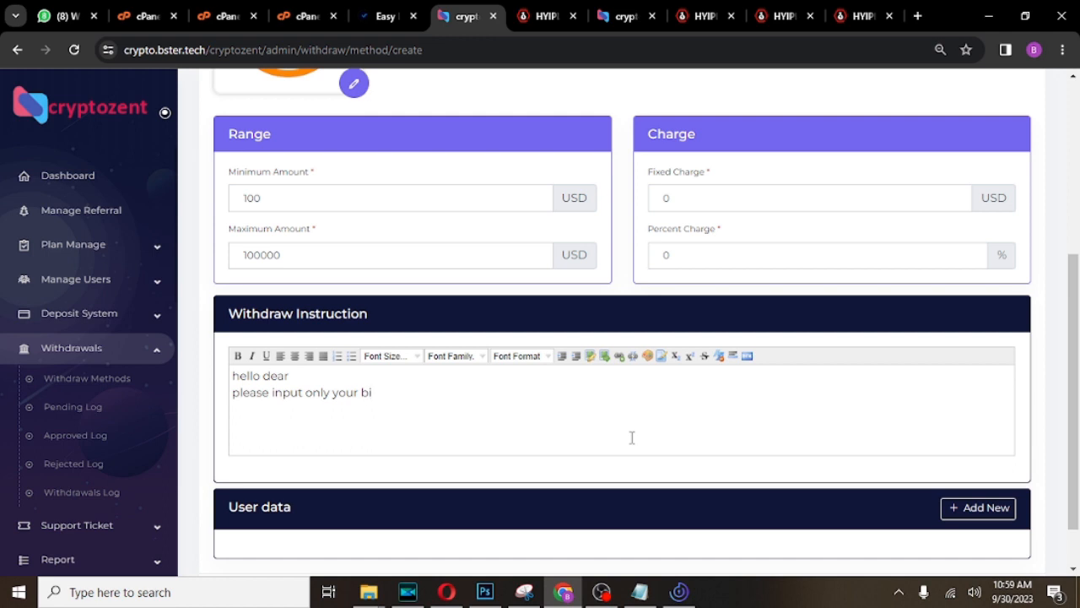
pyautogui.write('=')
pyautogui.press('BackSpace')
pyautogui.press('BackSpace')
pyautogui.write('tcoin wallet addre')
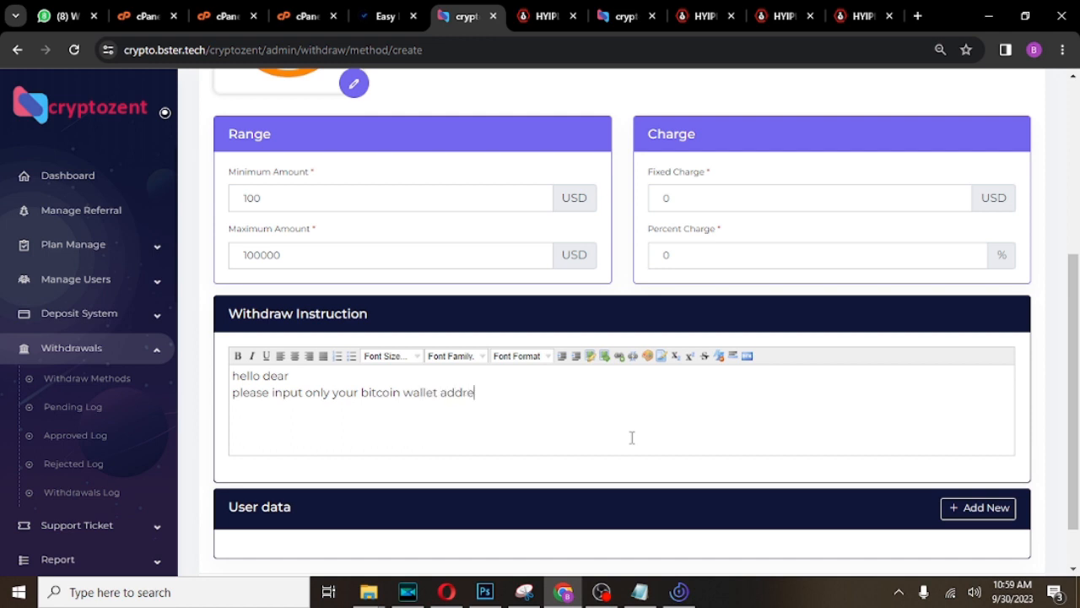
pyautogui.write('ss so that the company ')
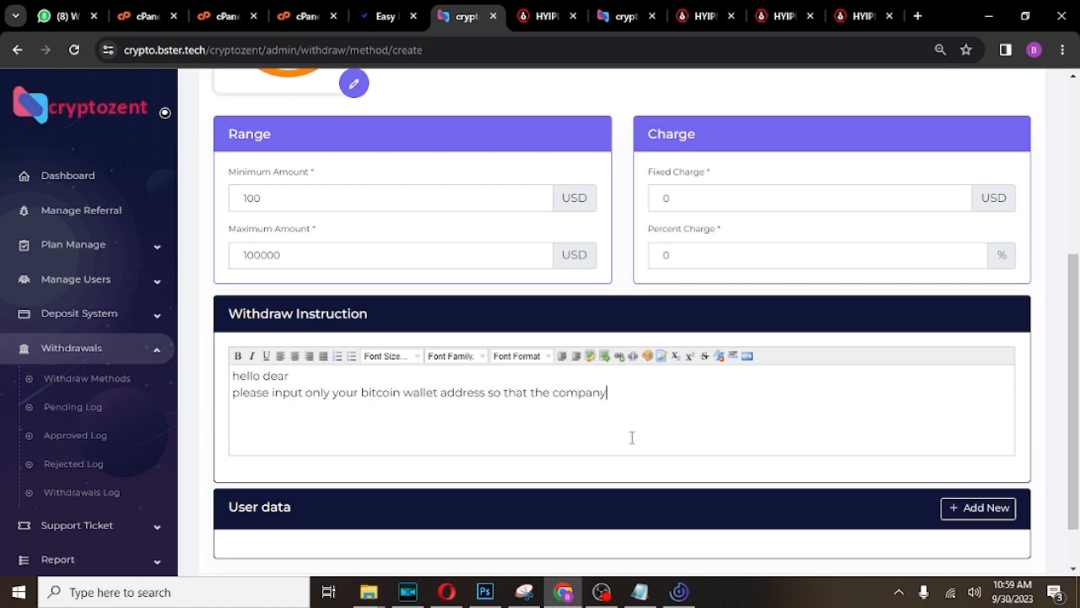
pyautogui.write('will be able to pa')
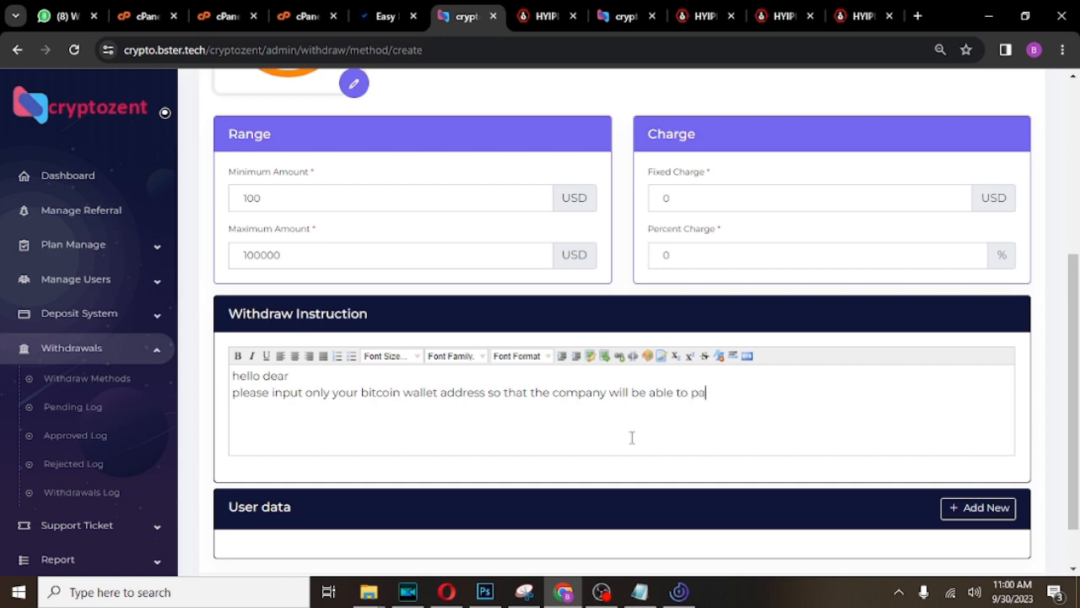
pyautogui.write('y you via the ad')
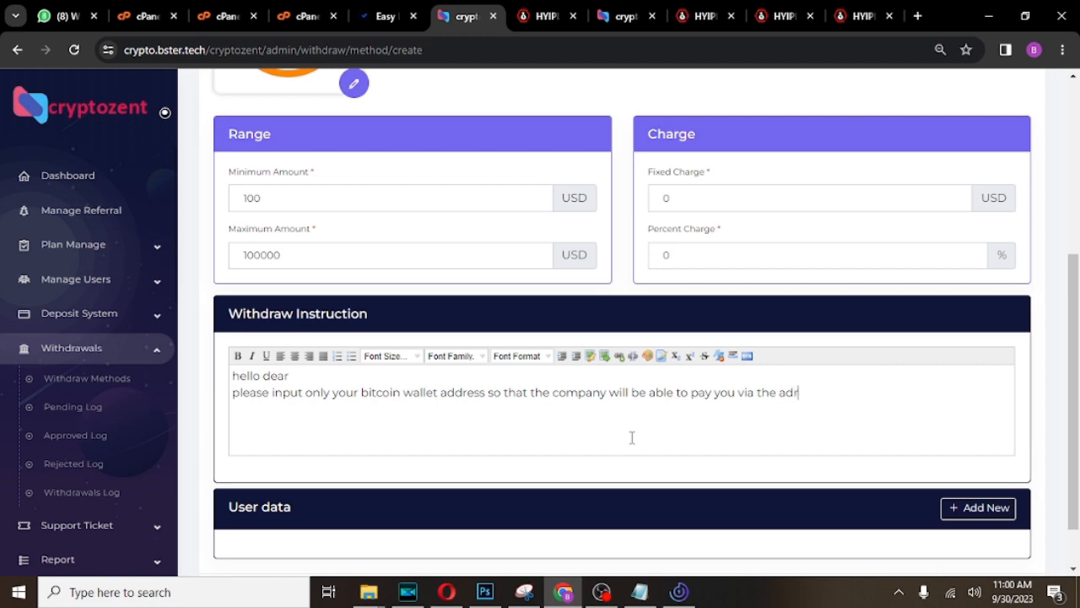
pyautogui.write('r')
pyautogui.press('BackSpace')
# Step: Add a required 'payment proov' Input Text field and save the BITCOIN withdraw method
pyautogui.click(981, 510)
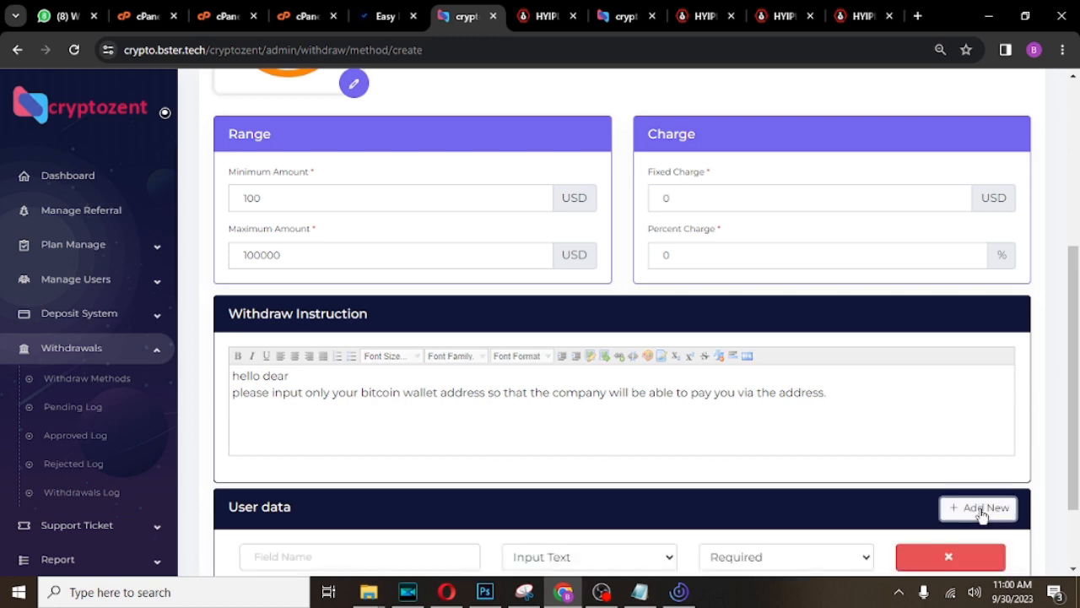
pyautogui.scroll(-1, 983, 516)
pyautogui.click(359, 454)
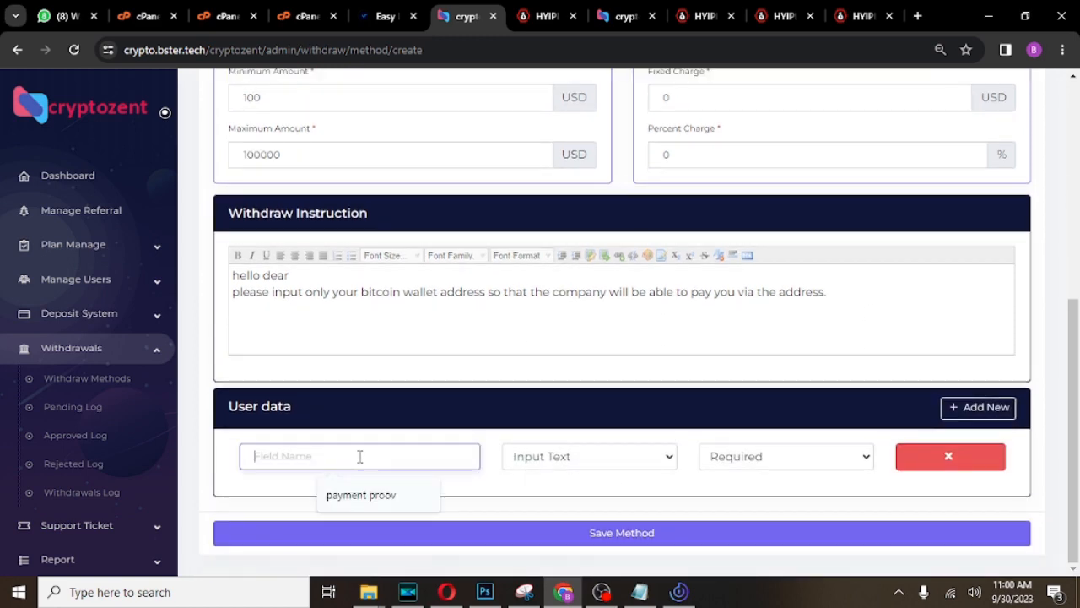
pyautogui.click(387, 498)
pyautogui.click(579, 460)
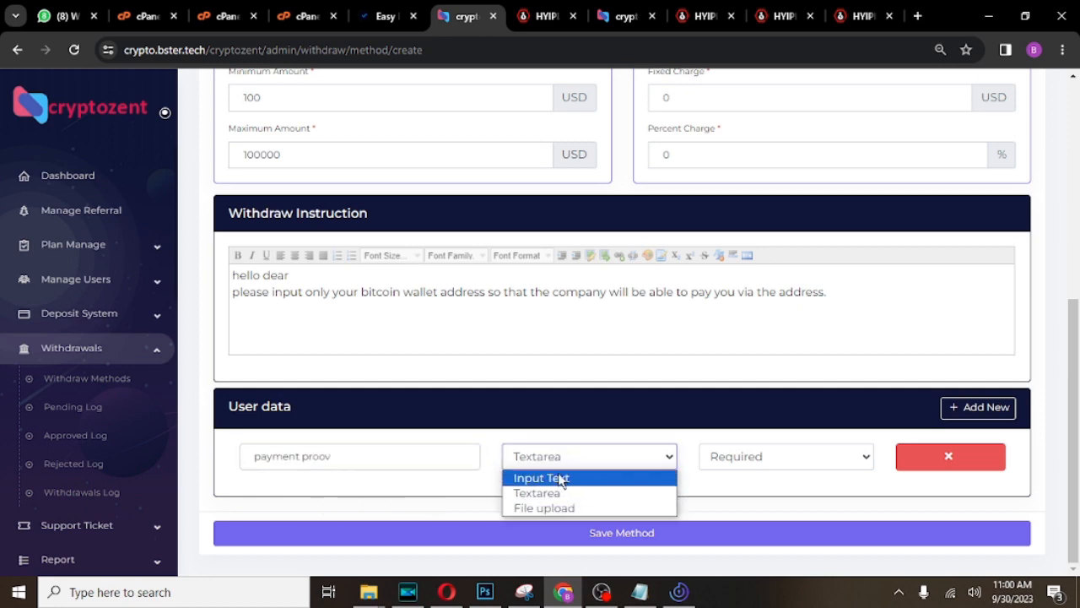
pyautogui.click(541, 478)
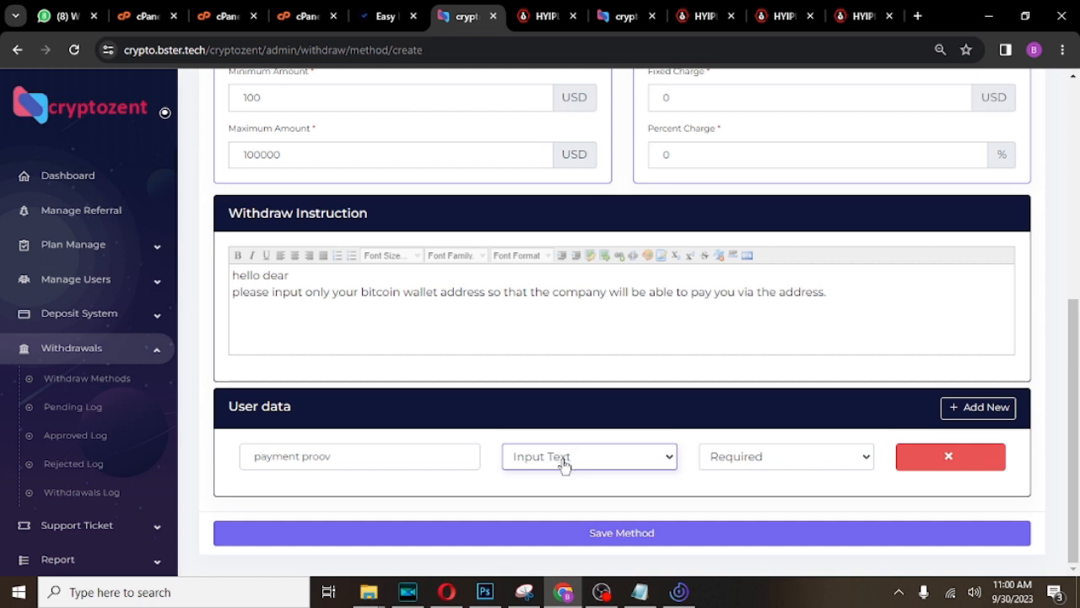
pyautogui.click(623, 535)
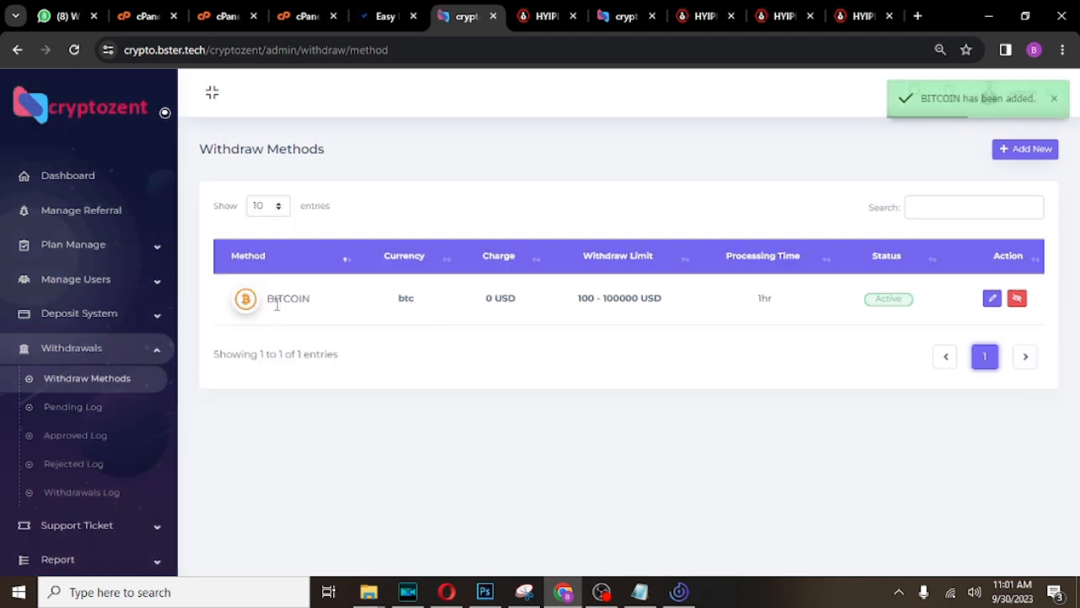
pyautogui.click(152, 351)
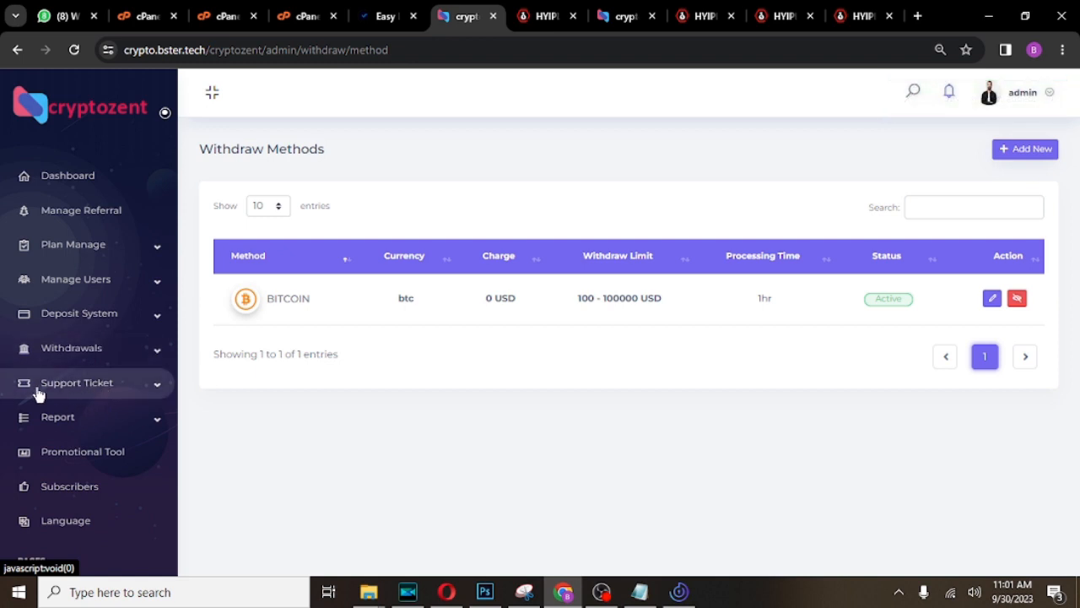
# Step: Scroll down the admin sidebar toward the Plugins entry
pyautogui.scroll(-1, 126, 432)
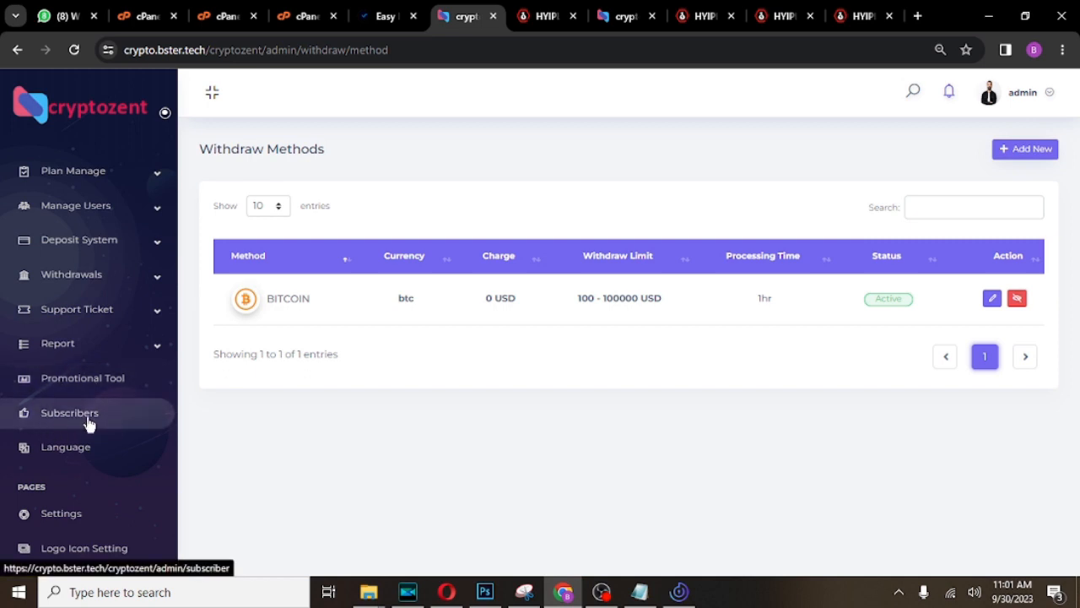
pyautogui.scroll(-1, 87, 424)
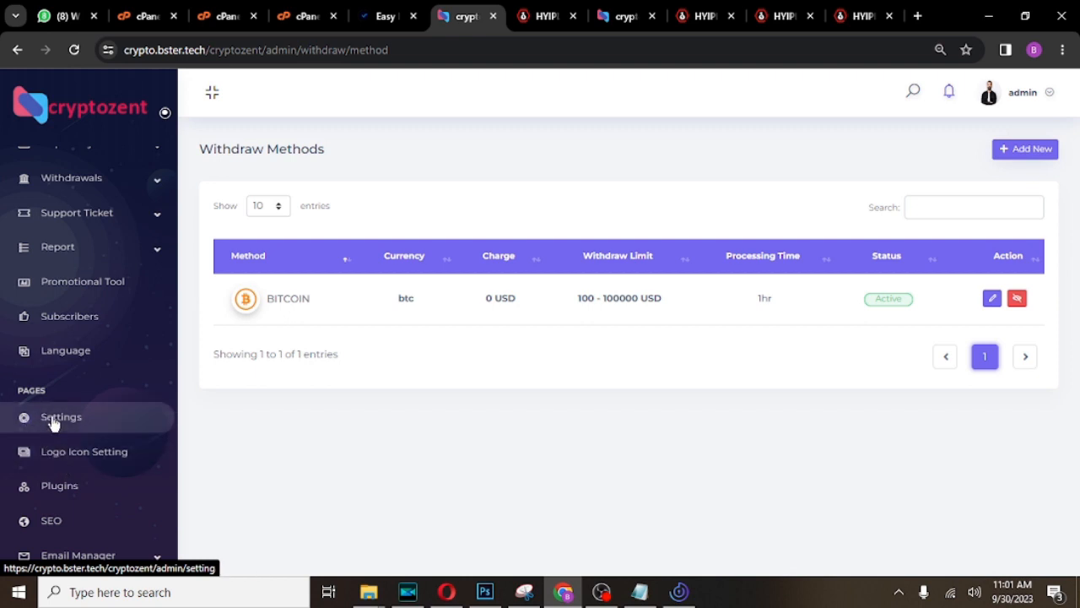
pyautogui.scroll(-1, 99, 467)
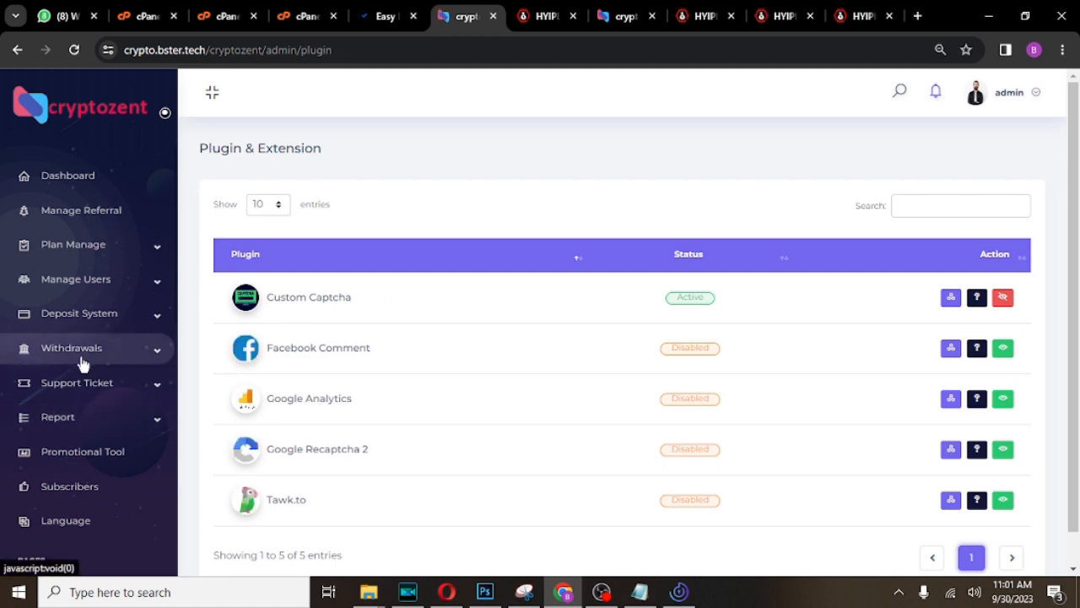
pyautogui.scroll(-4, 26, 363)
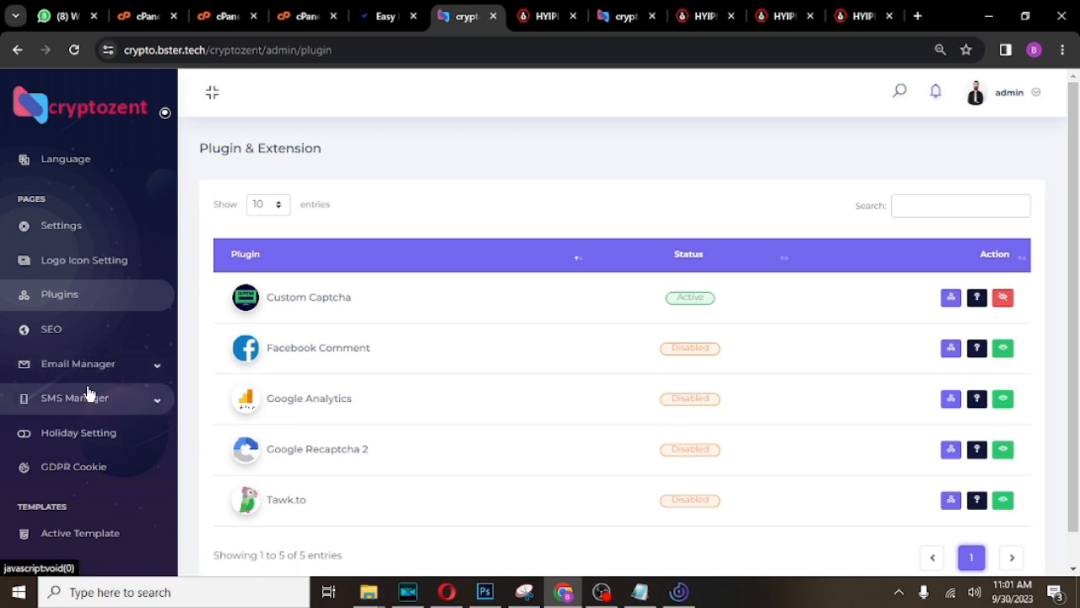
pyautogui.scroll(-1, 87, 391)
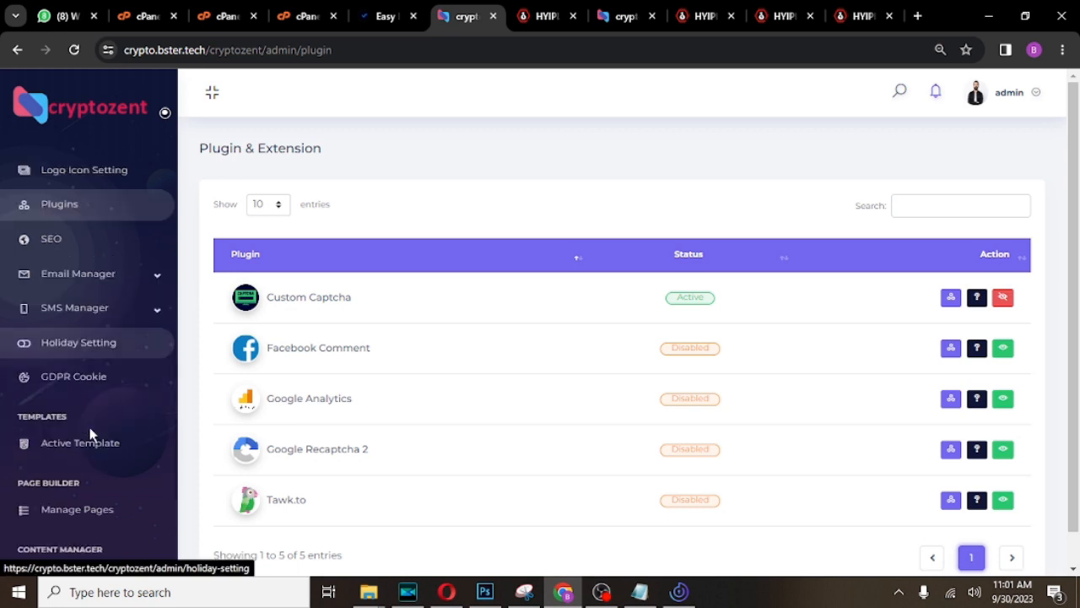
# Step: Remove the 2021-07-07, 2021-06-03 and 2021-06-02 holidays in Holiday Setting
pyautogui.click(67, 351)
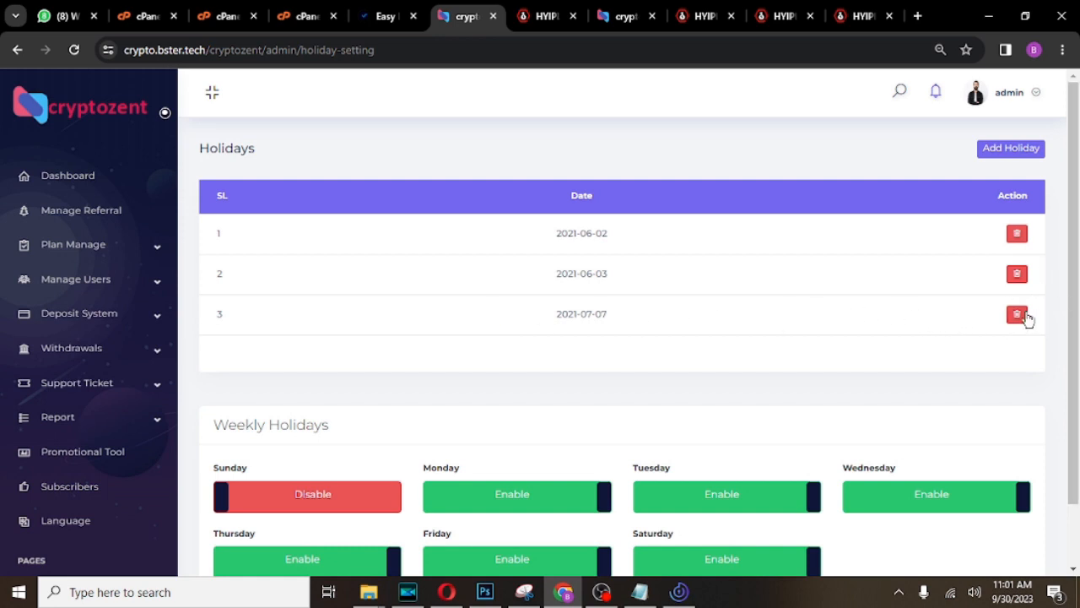
pyautogui.click(1016, 315)
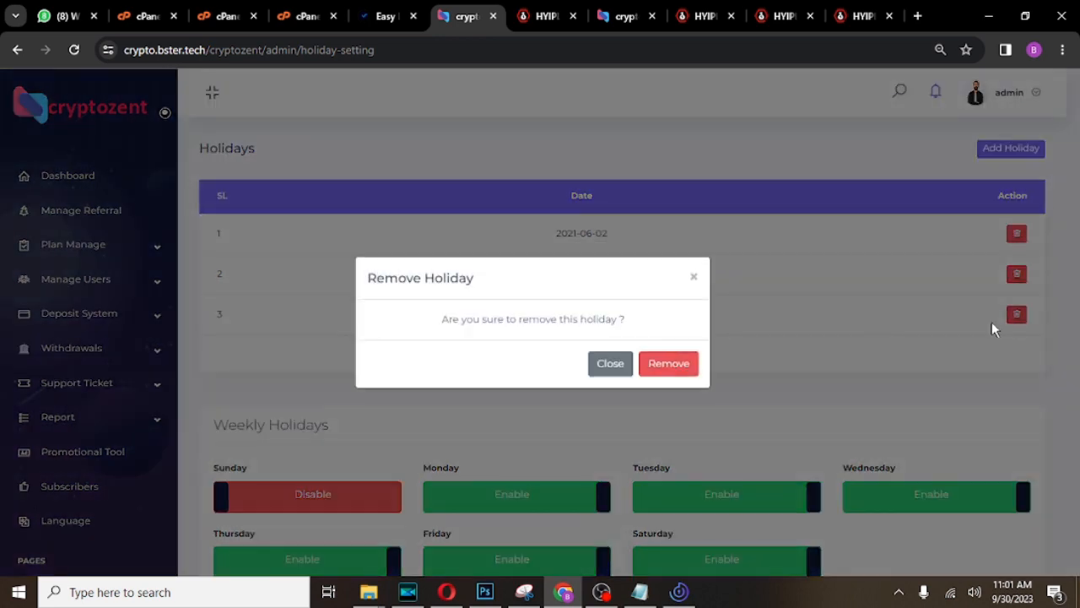
pyautogui.click(649, 368)
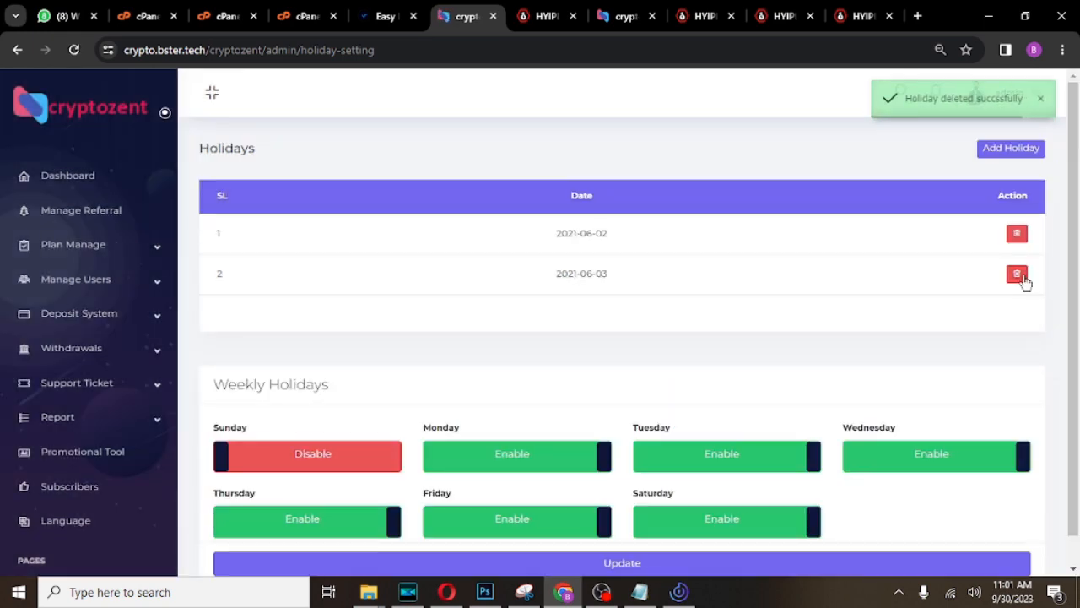
pyautogui.click(1018, 275)
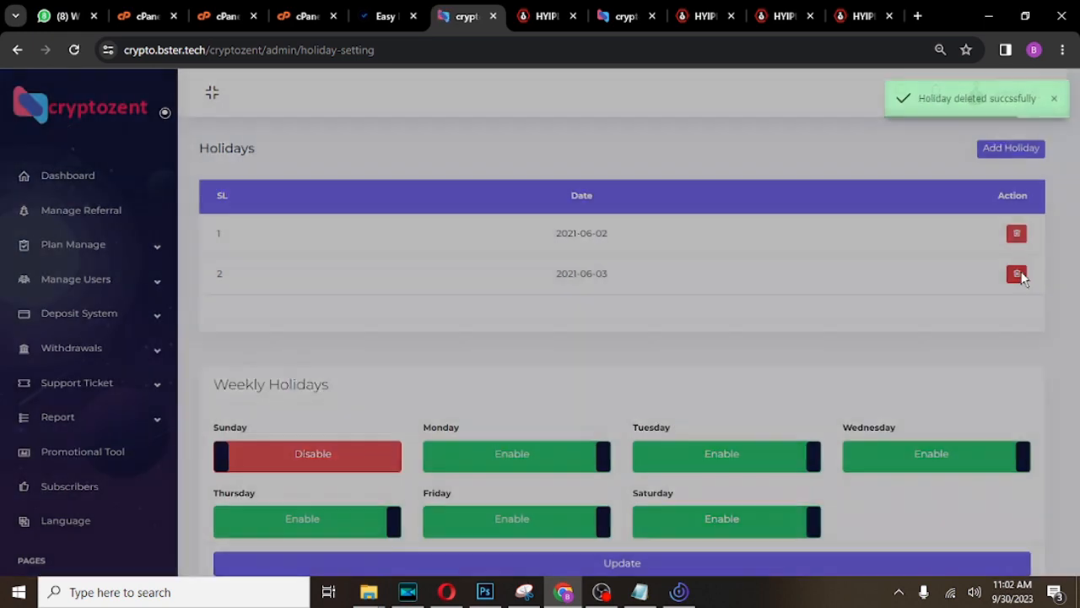
pyautogui.click(687, 363)
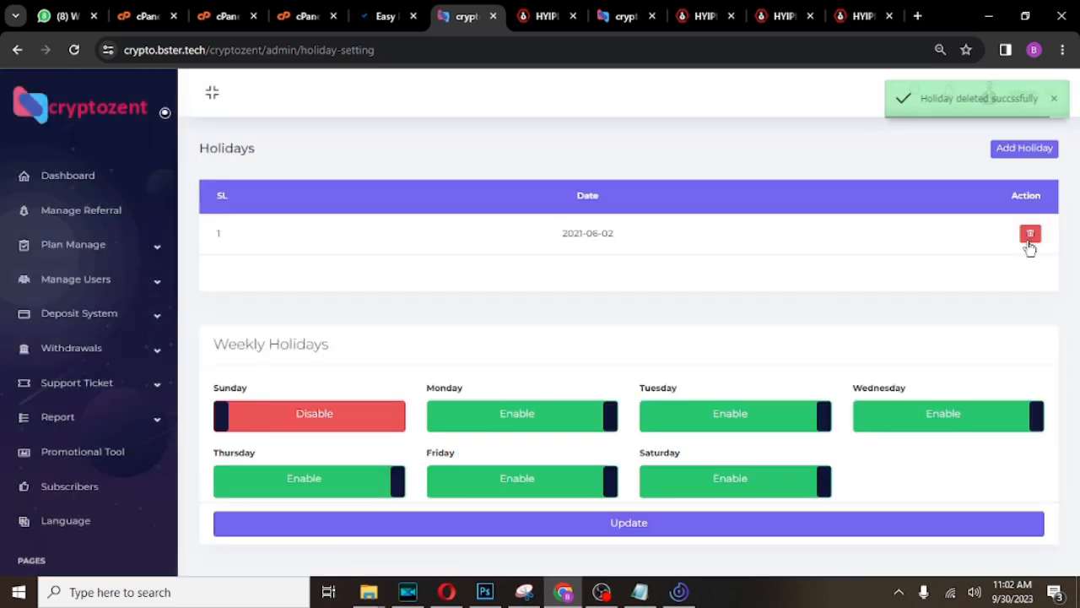
pyautogui.click(1030, 234)
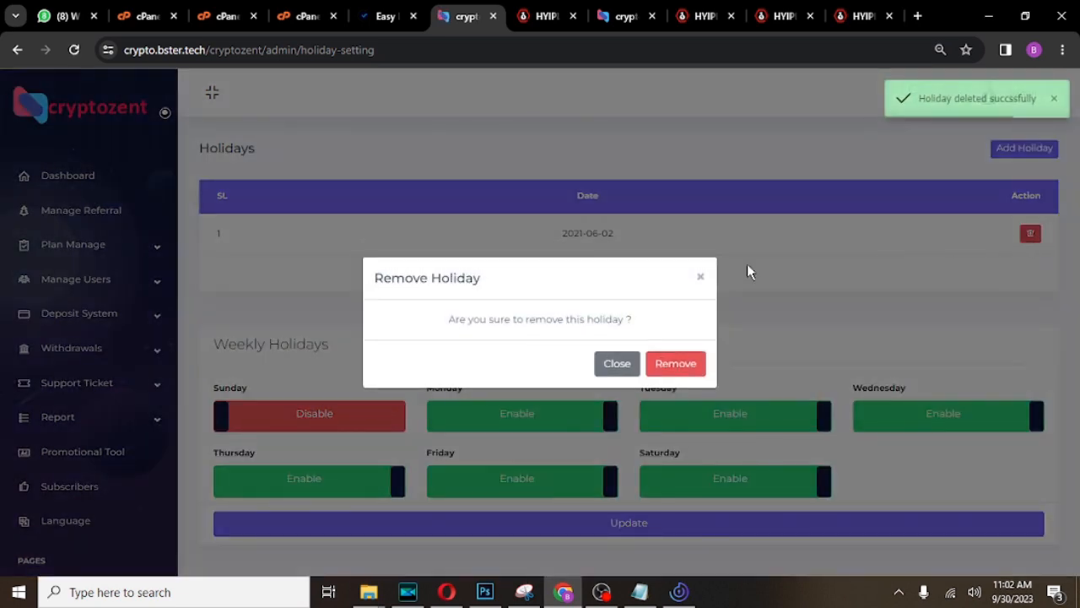
pyautogui.click(669, 369)
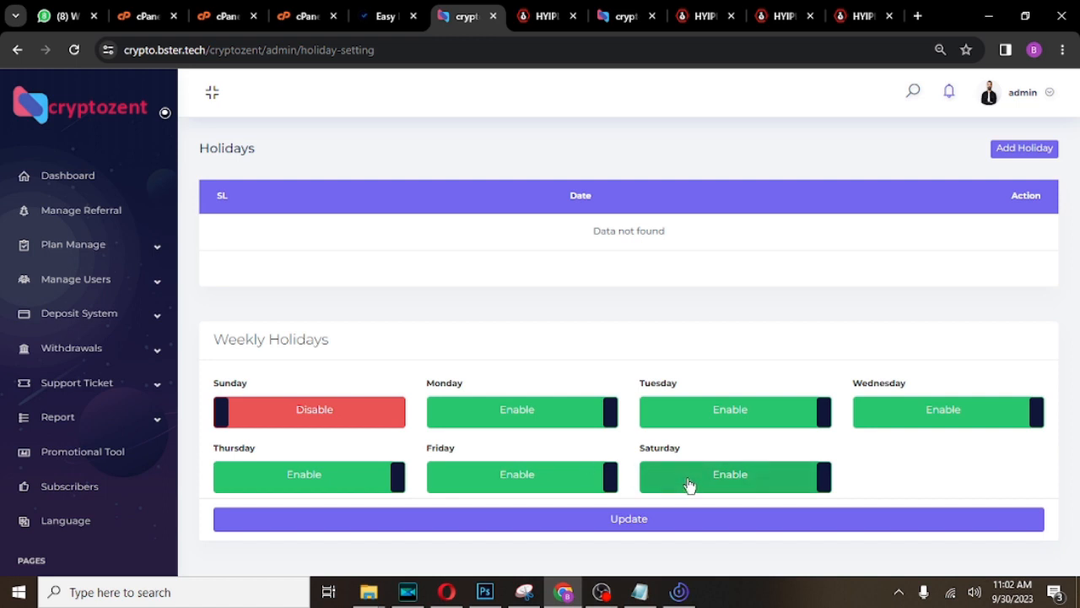
# Step: Set Monday through Saturday to Disable and update the weekly holidays
pyautogui.click(504, 417)
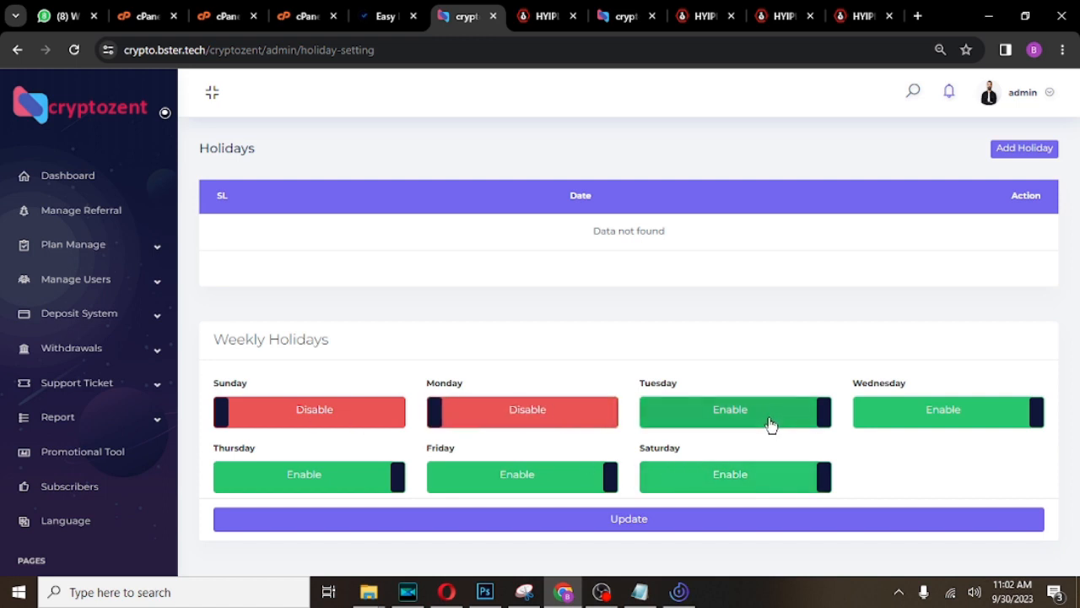
pyautogui.click(773, 422)
pyautogui.click(866, 420)
pyautogui.click(293, 483)
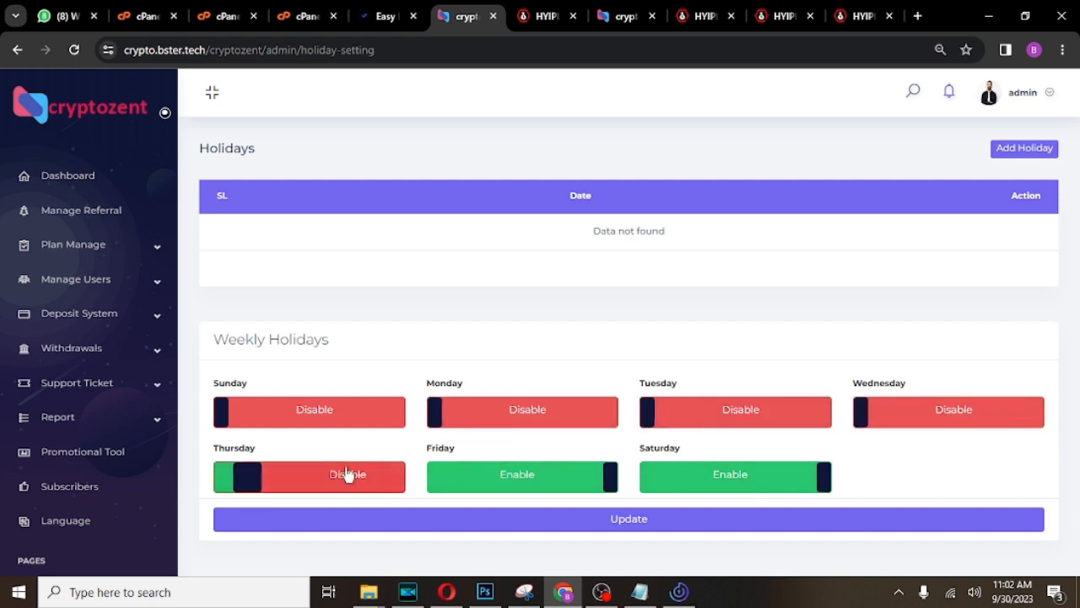
pyautogui.click(489, 481)
pyautogui.click(703, 485)
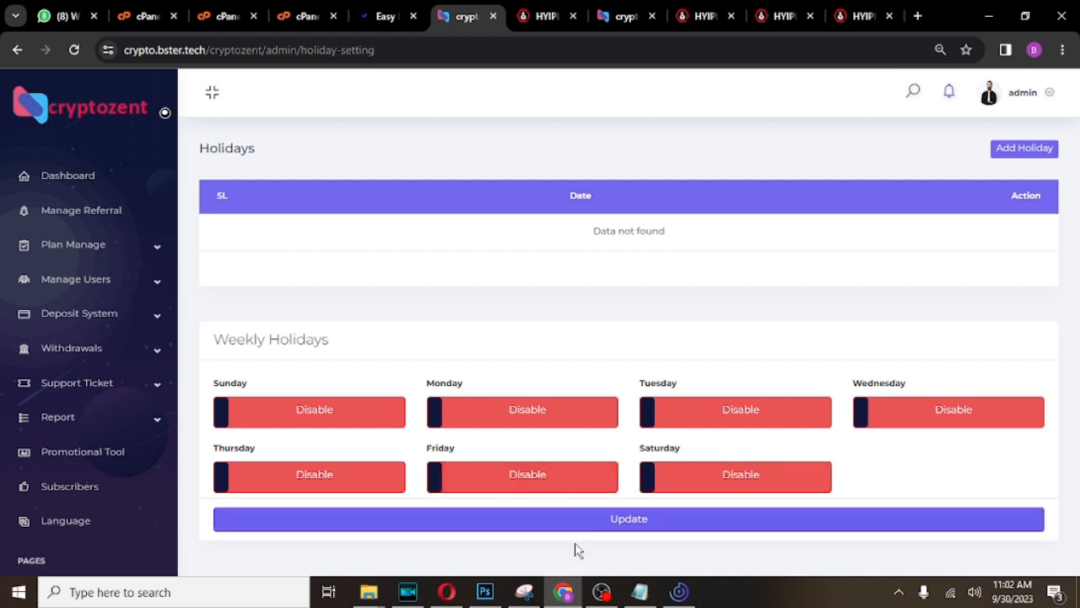
pyautogui.click(583, 525)
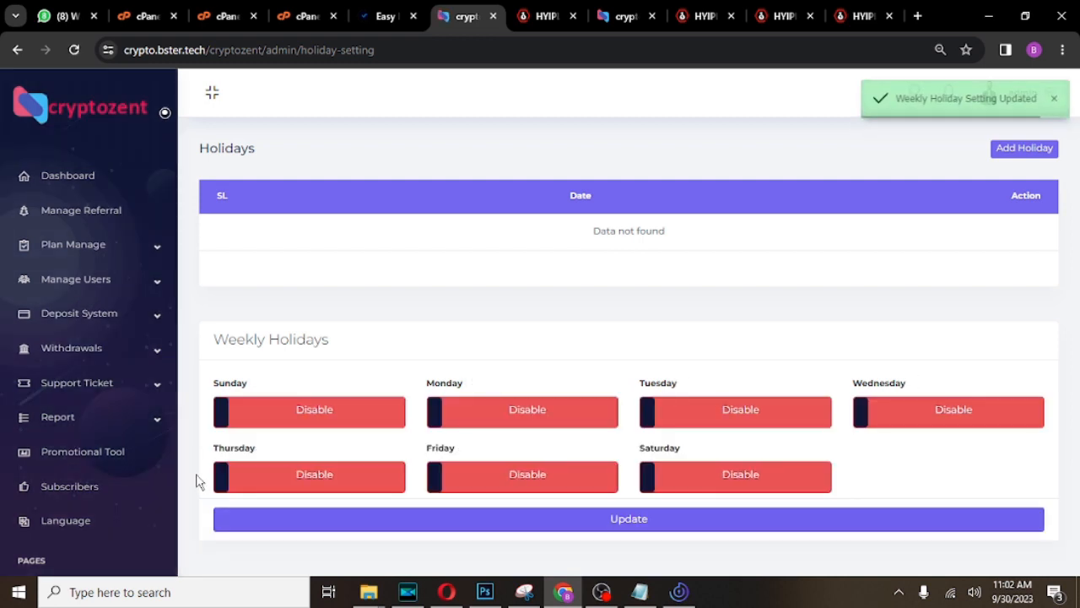
pyautogui.scroll(-1, 127, 478)
pyautogui.scroll(-3, 99, 483)
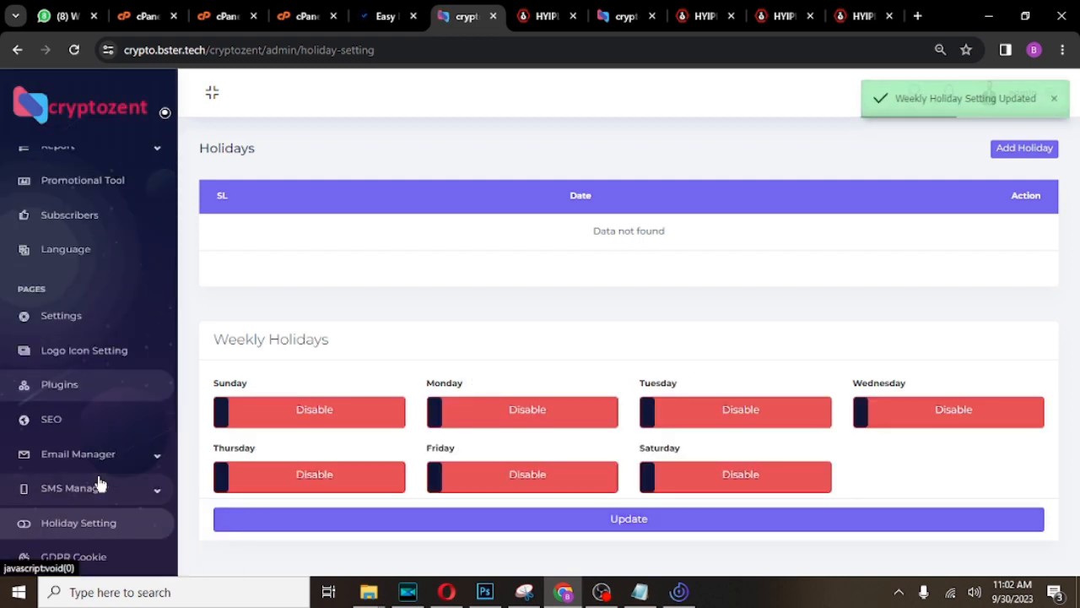
pyautogui.scroll(-1, 99, 483)
pyautogui.scroll(-2, 99, 483)
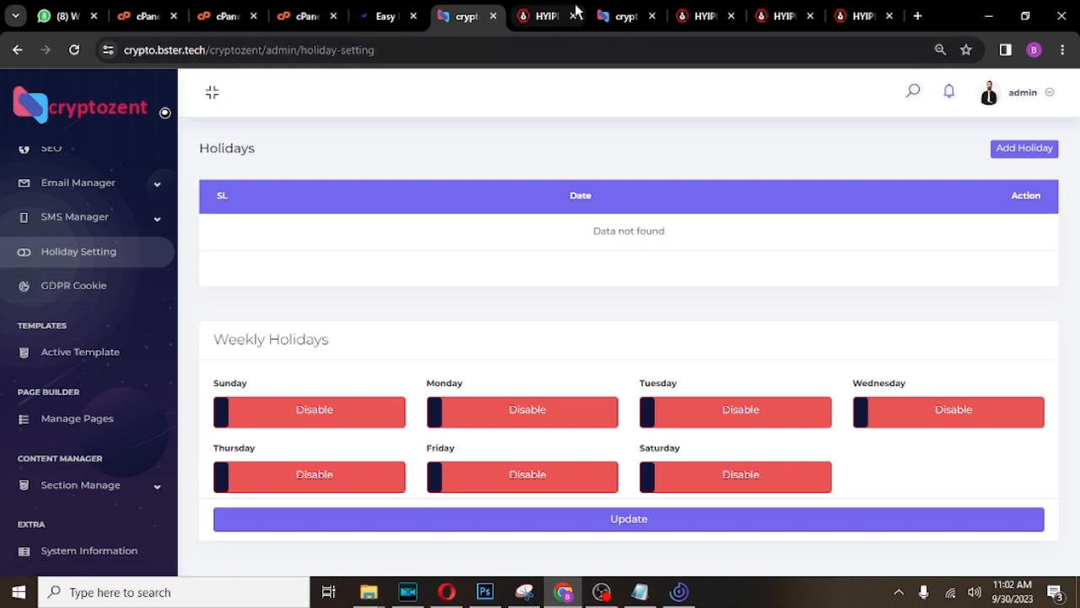
# Step: Reload the public homepage to check the Cryptozent branding, then return to the admin panel
pyautogui.click(538, 18)
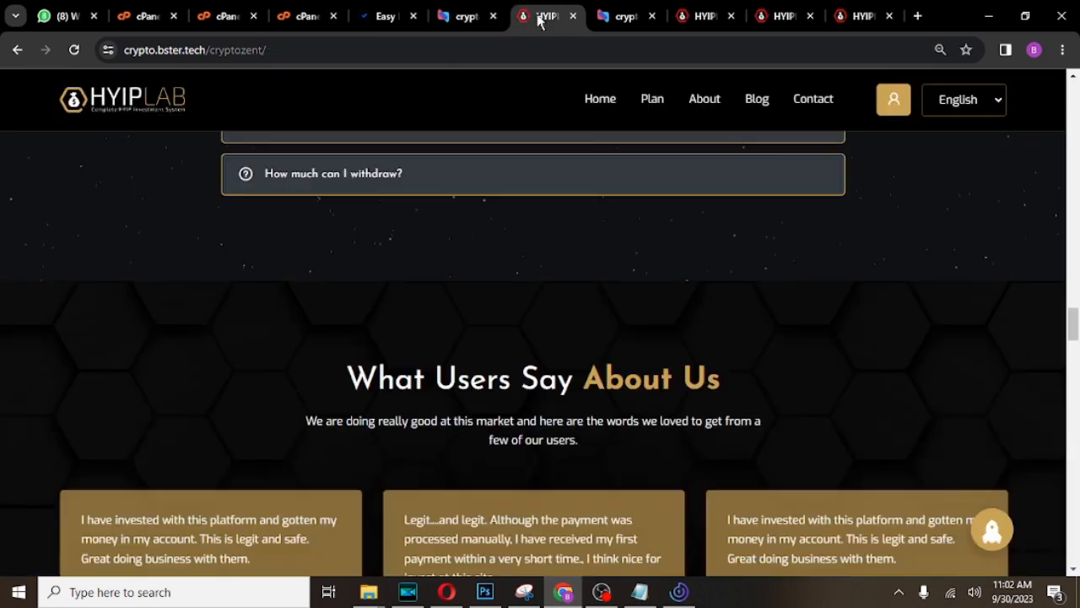
pyautogui.scroll(4, 363, 228)
pyautogui.click(74, 51)
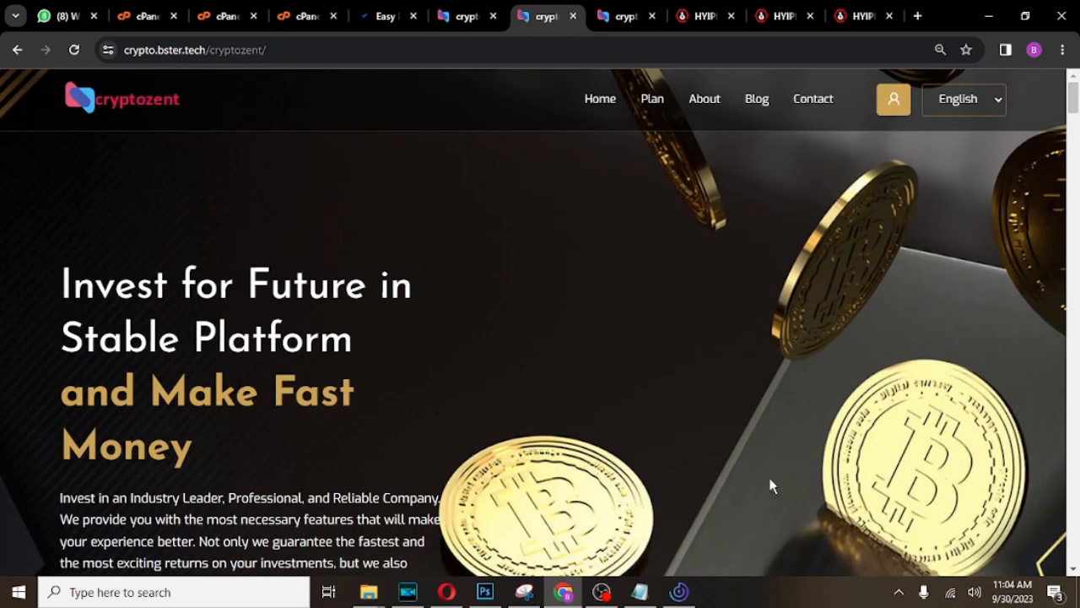
pyautogui.scroll(-8, 765, 458)
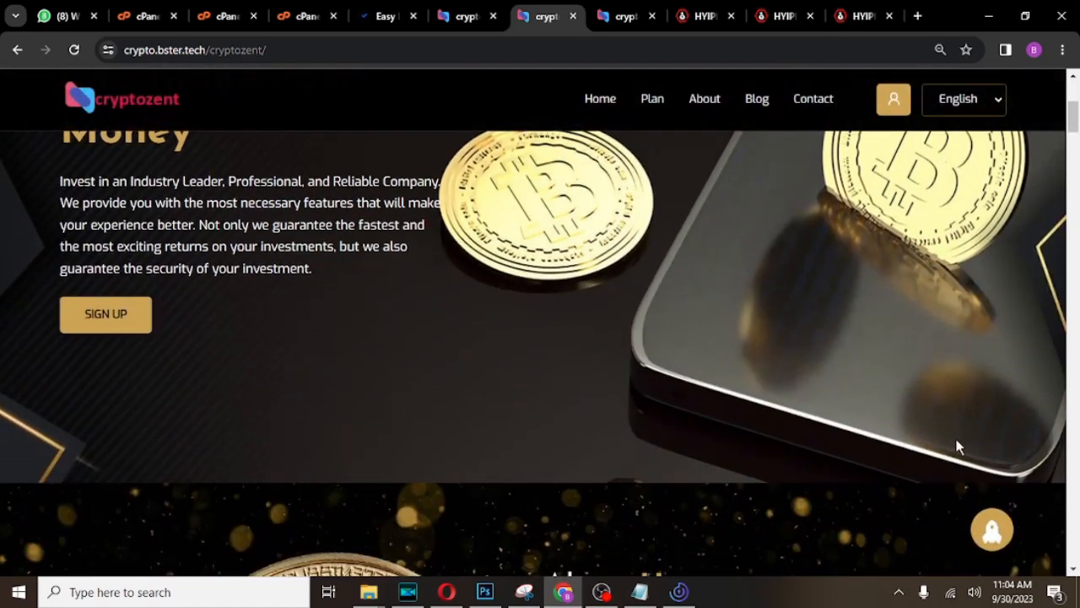
pyautogui.scroll(-1, 591, 506)
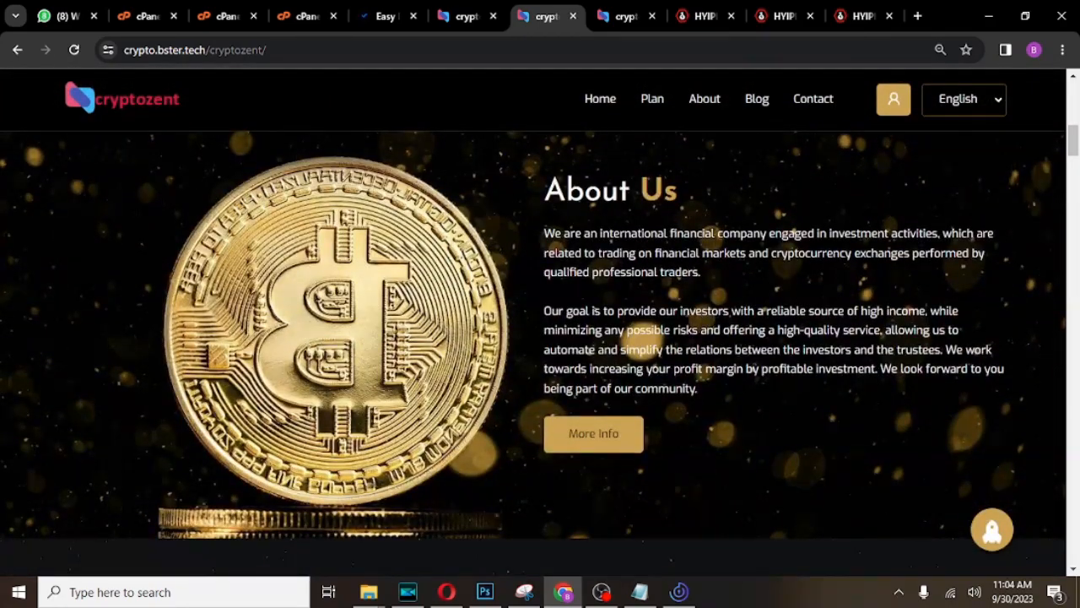
pyautogui.click(462, 17)
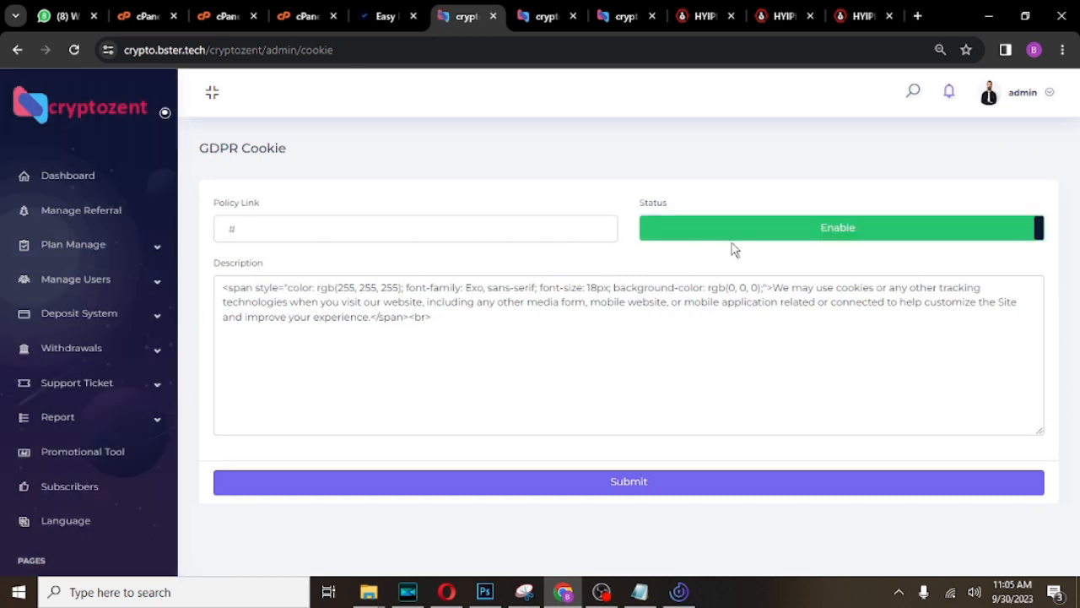
# Step: Switch the GDPR cookie status to Disabled, submit it, and expand Section Manage
pyautogui.click(746, 243)
pyautogui.click(615, 485)
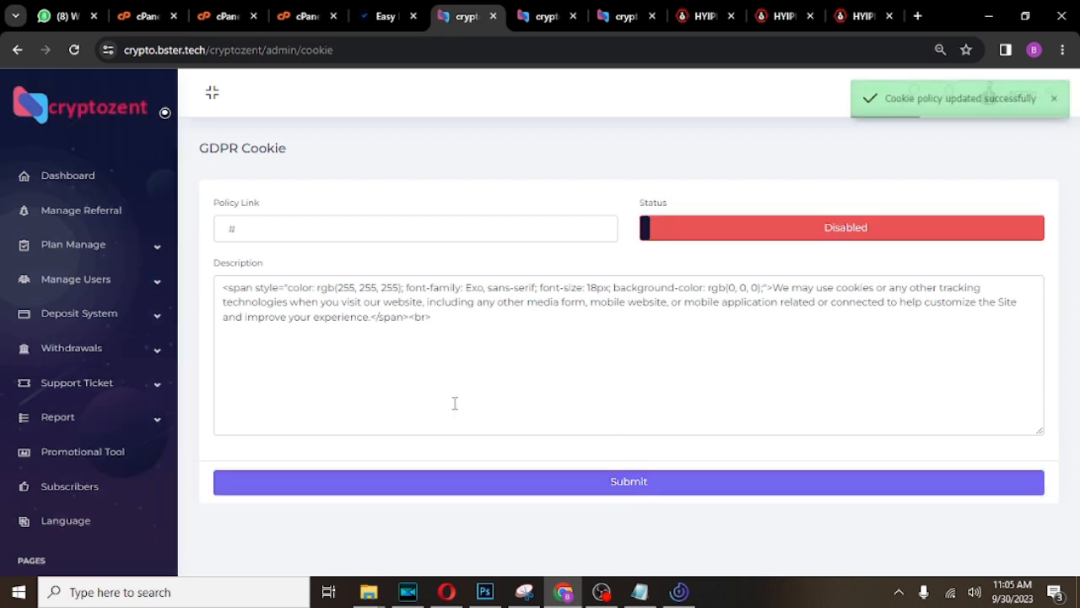
pyautogui.scroll(-6, 51, 439)
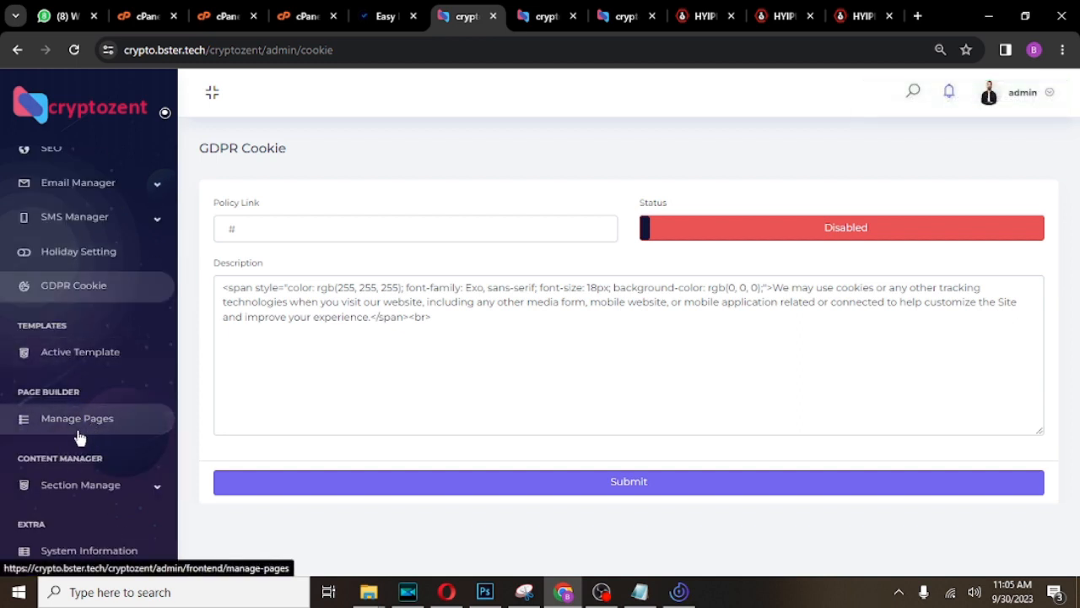
pyautogui.scroll(-1, 70, 433)
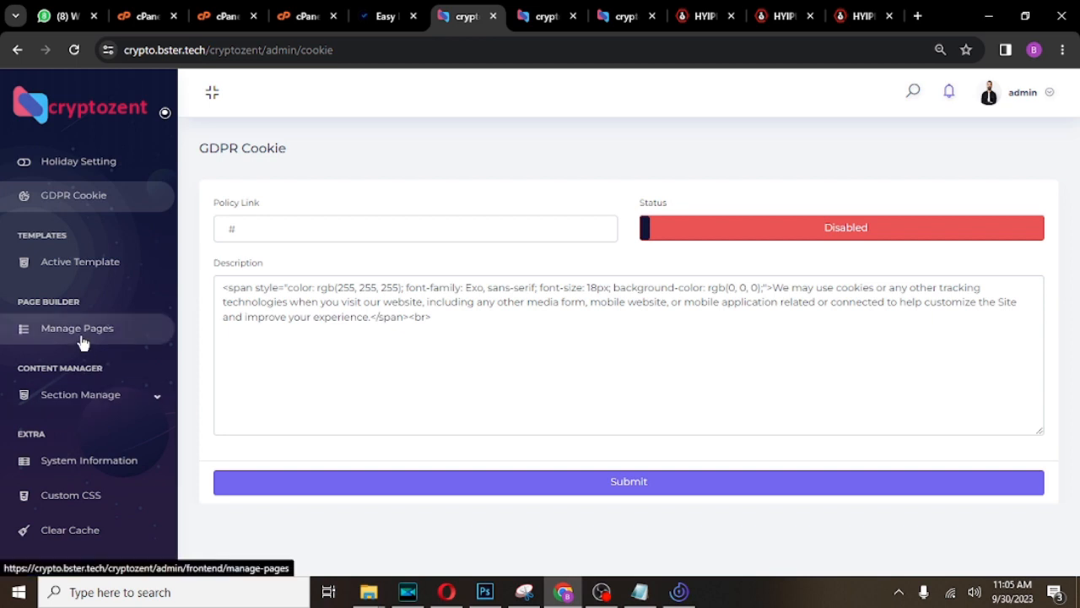
pyautogui.click(114, 401)
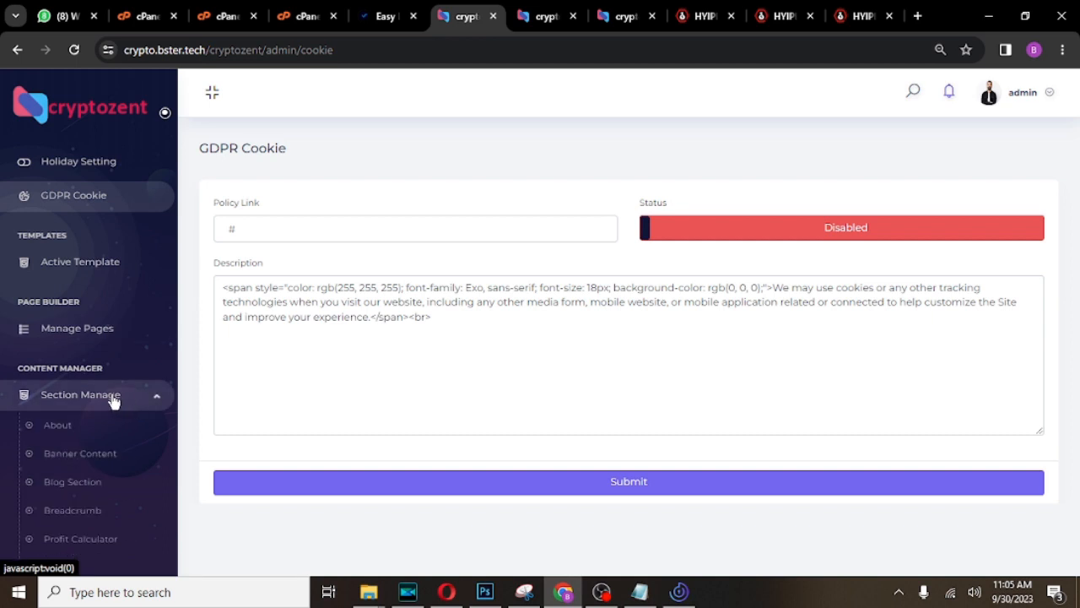
pyautogui.scroll(-5, 110, 417)
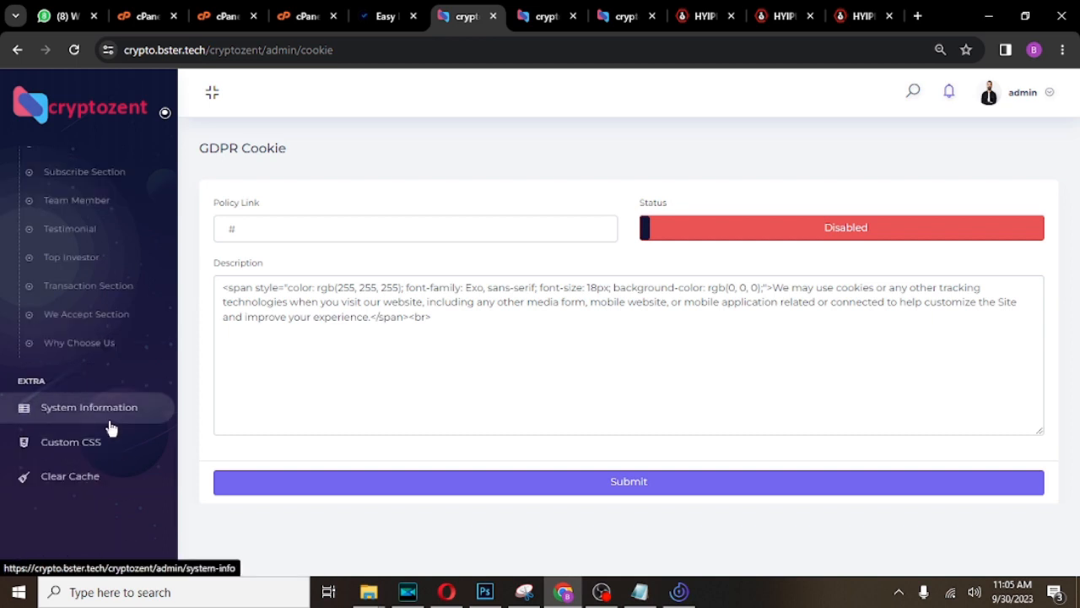
pyautogui.scroll(5, 110, 426)
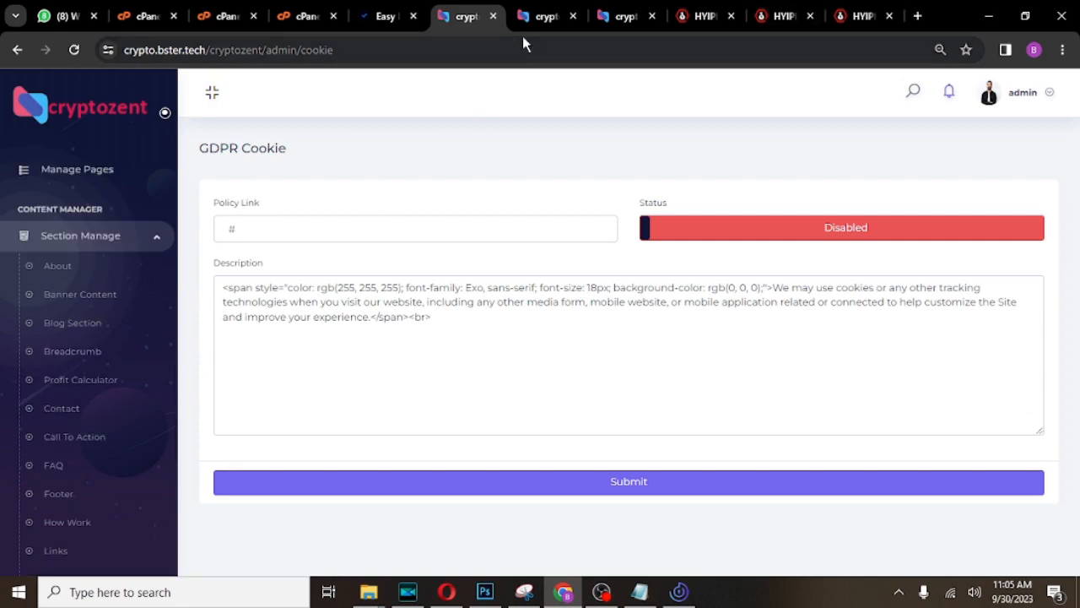
# Step: Check the 'Invest for Future in Stable Platform' hero on the public site, then return to admin
pyautogui.click(540, 17)
pyautogui.scroll(8, 656, 345)
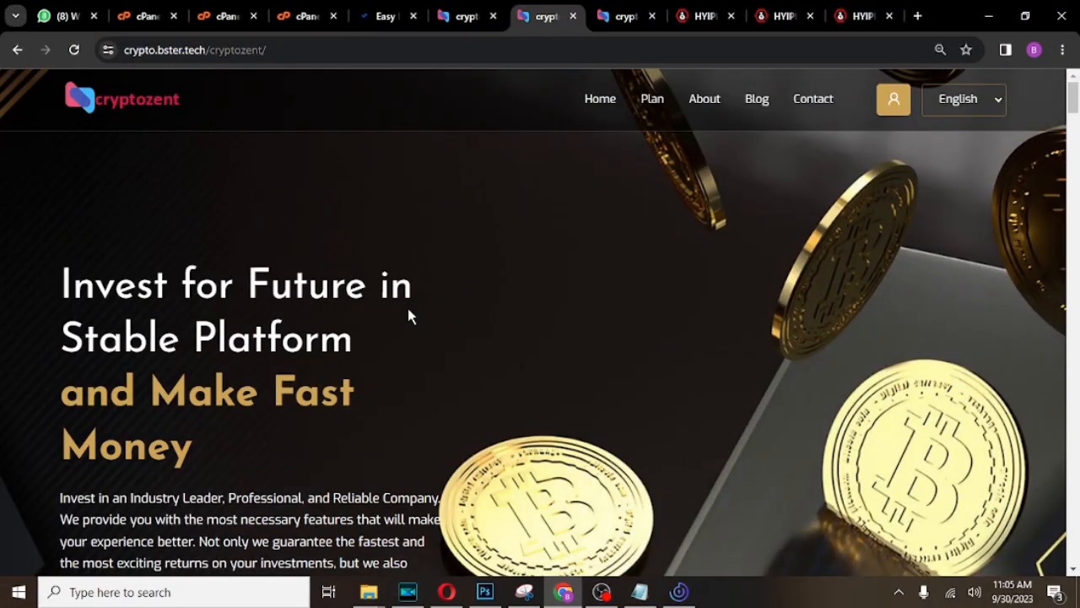
pyautogui.click(460, 17)
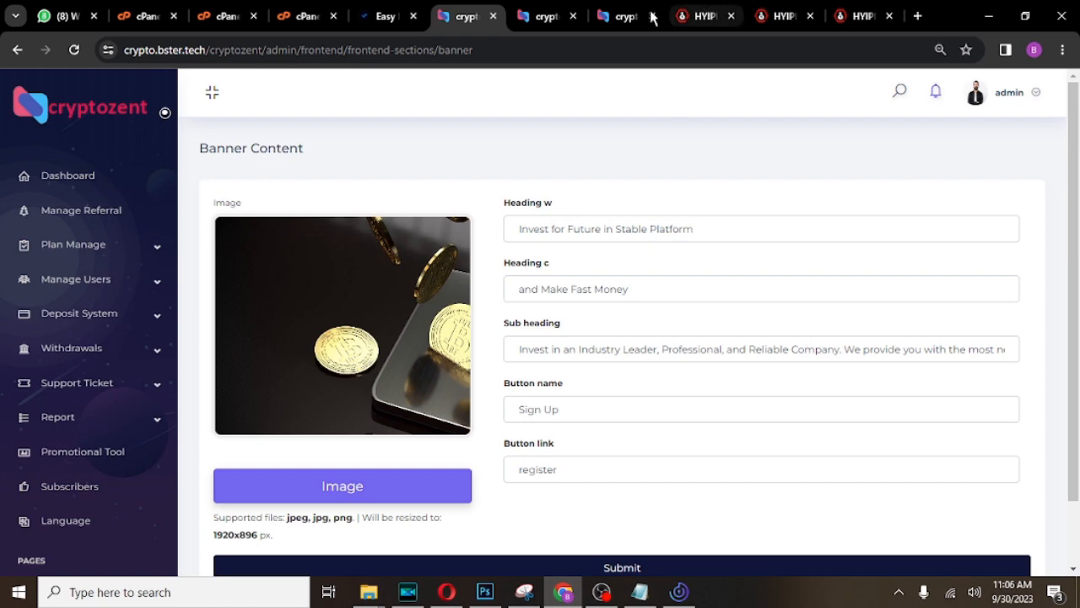
# Step: Replace Heading w with 'cryptozent is the best investment platform..'
pyautogui.click(532, 17)
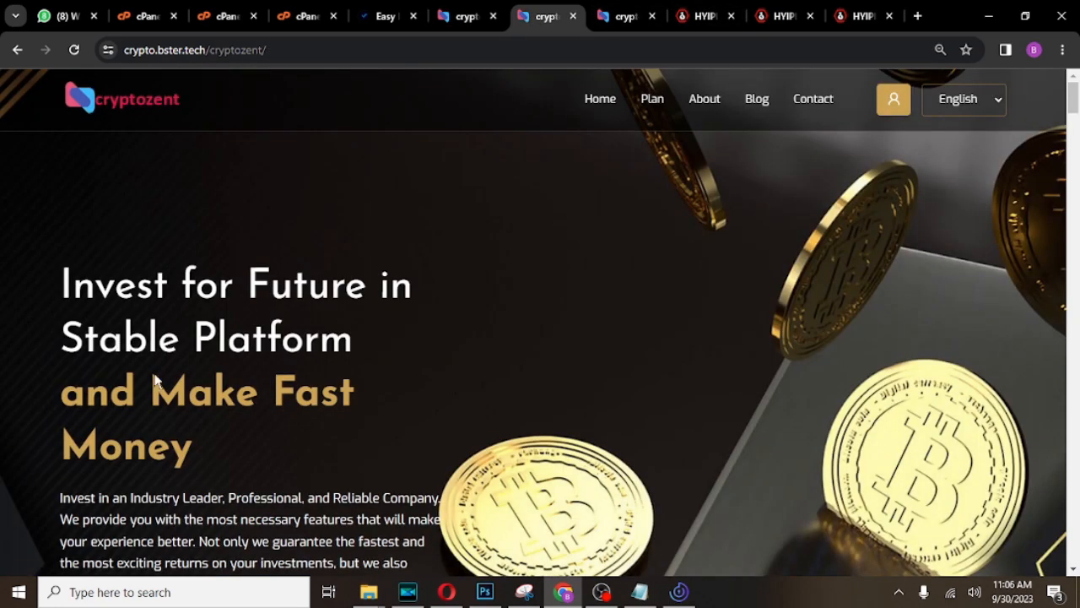
pyautogui.click(459, 19)
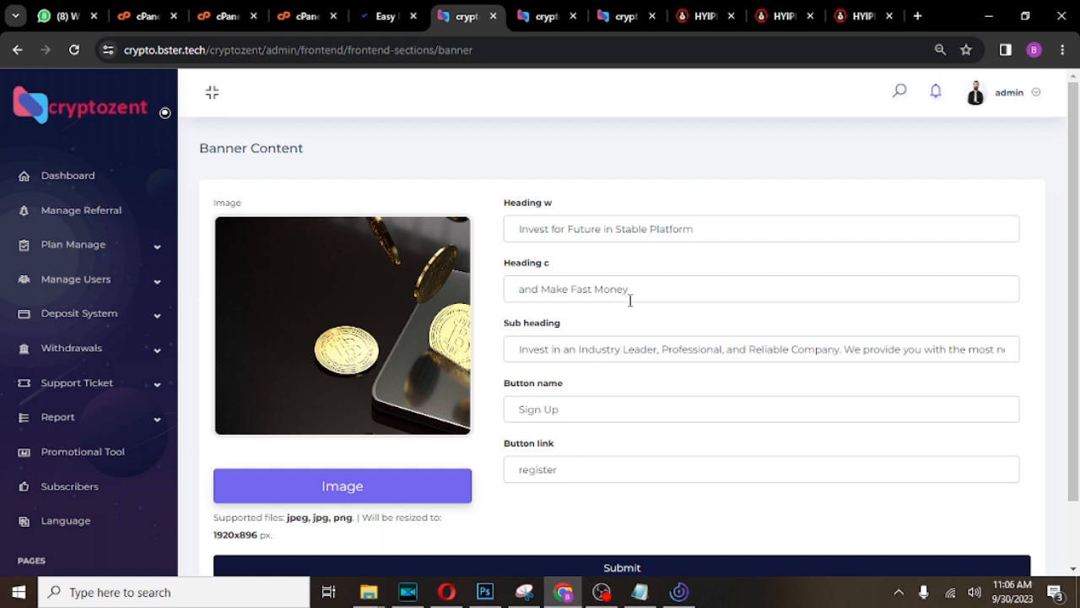
pyautogui.moveTo(697, 229); pyautogui.dragTo(503, 241)
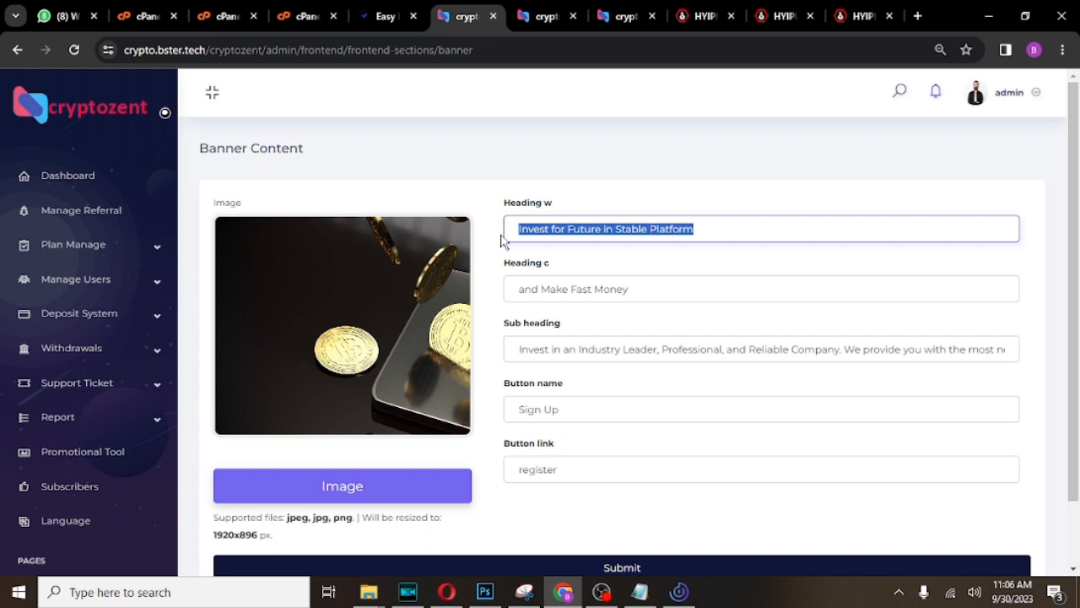
pyautogui.write('crypto')
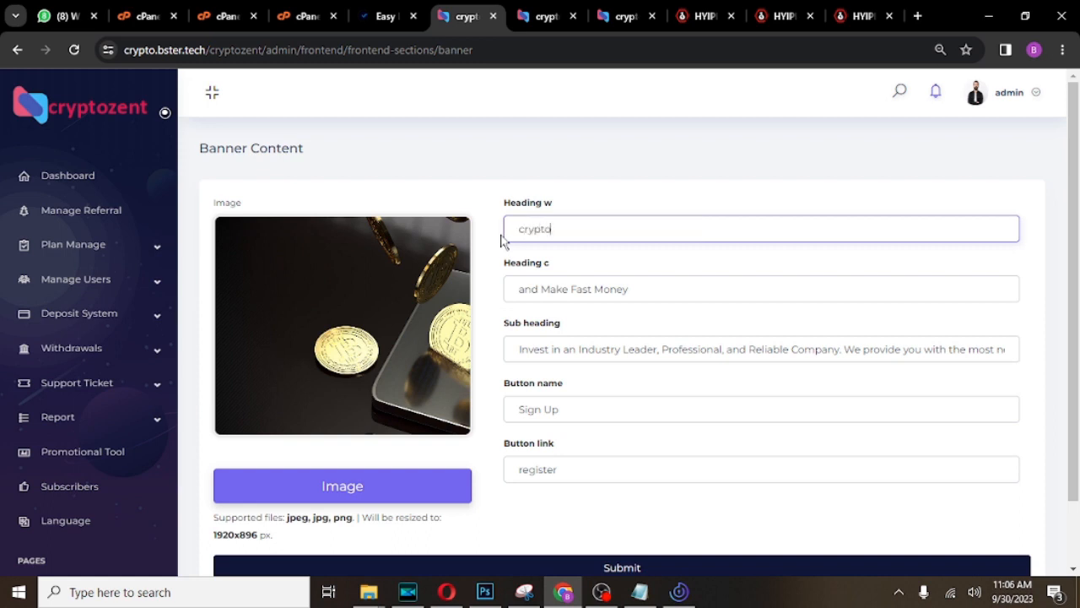
pyautogui.write('zent is the best investment platform.')
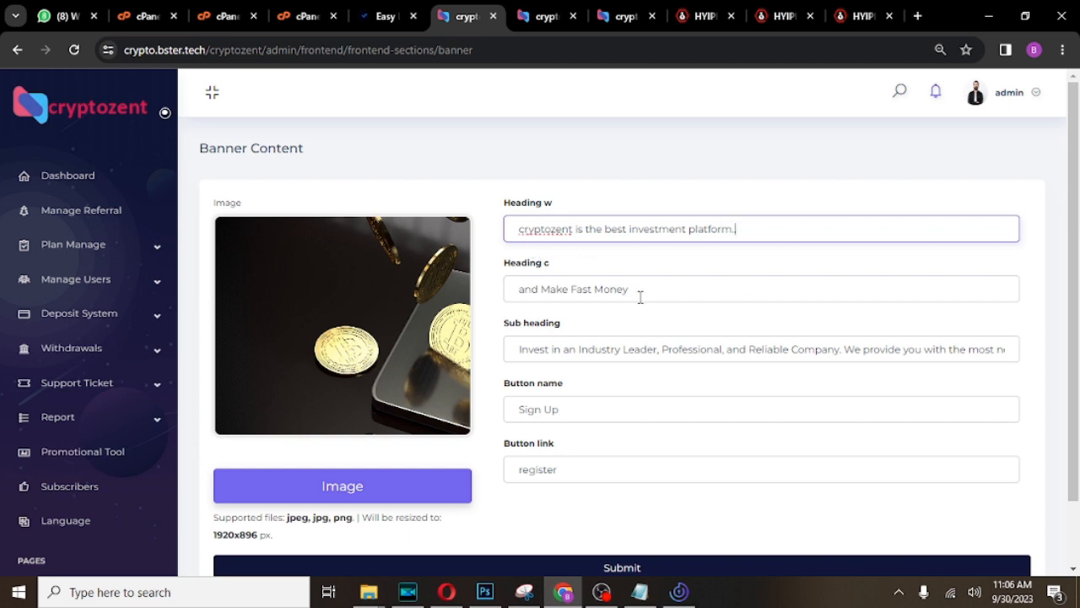
# Step: Replace the 'and Make Fast Money' heading with 'world wide' and save the banner content
pyautogui.moveTo(655, 297); pyautogui.dragTo(486, 293)
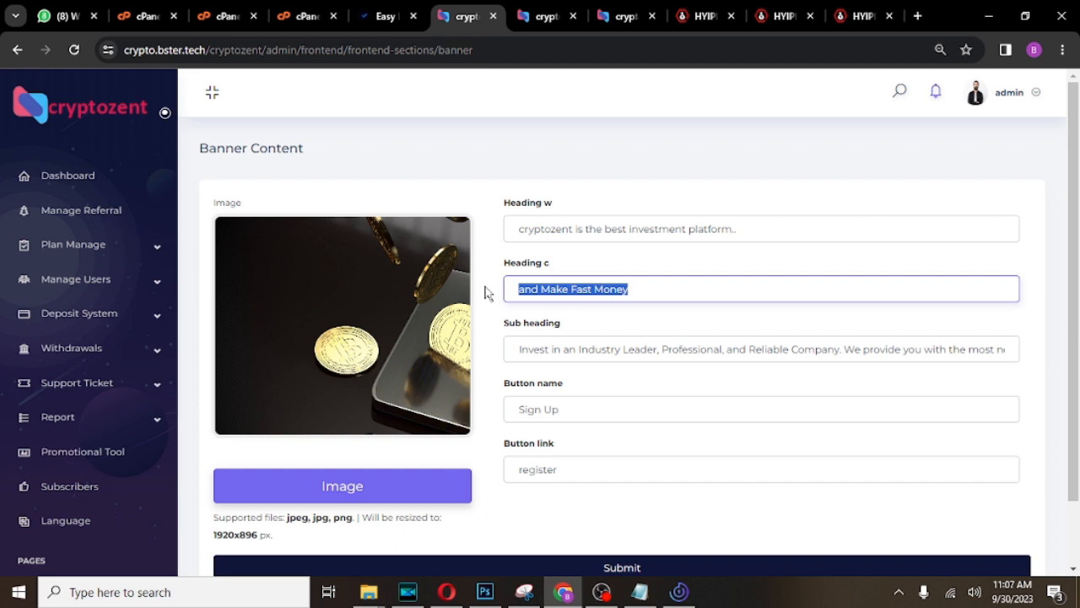
pyautogui.write('wor')
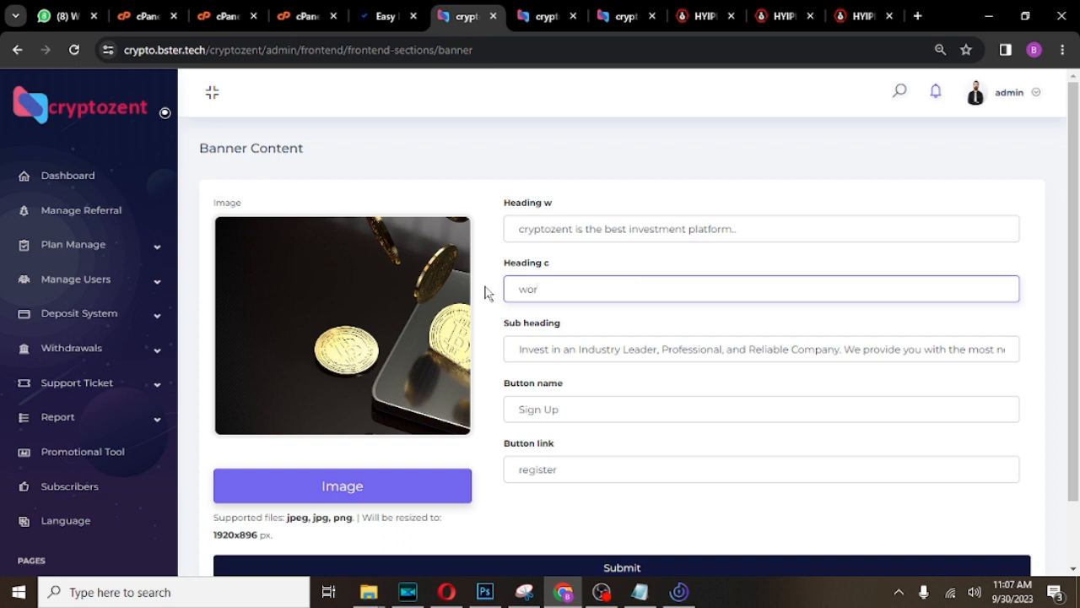
pyautogui.write('ld wide')
pyautogui.scroll(-1, 627, 465)
pyautogui.click(643, 501)
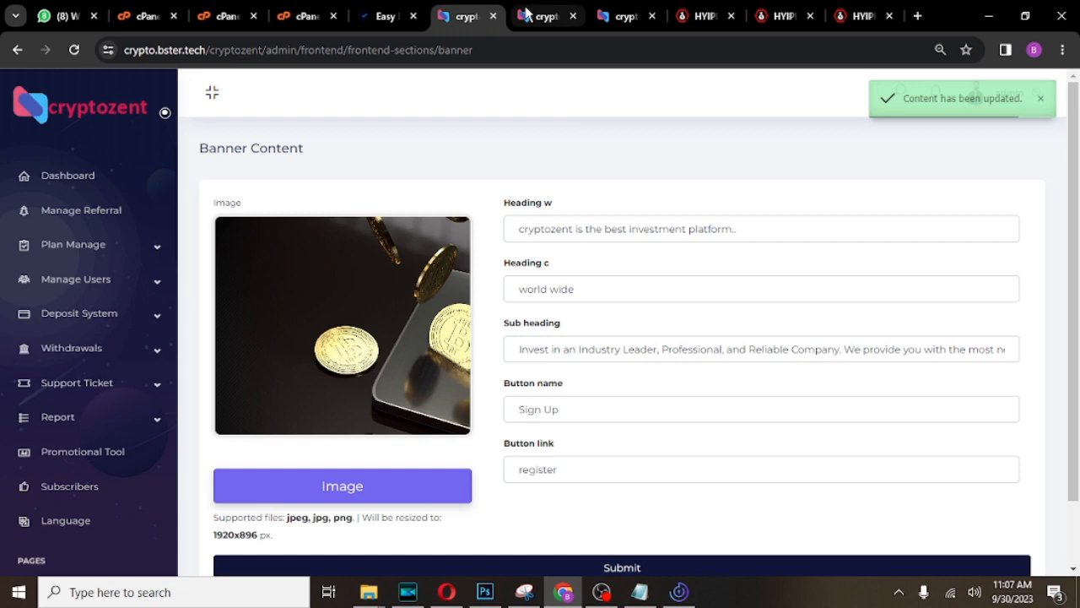
pyautogui.click(544, 16)
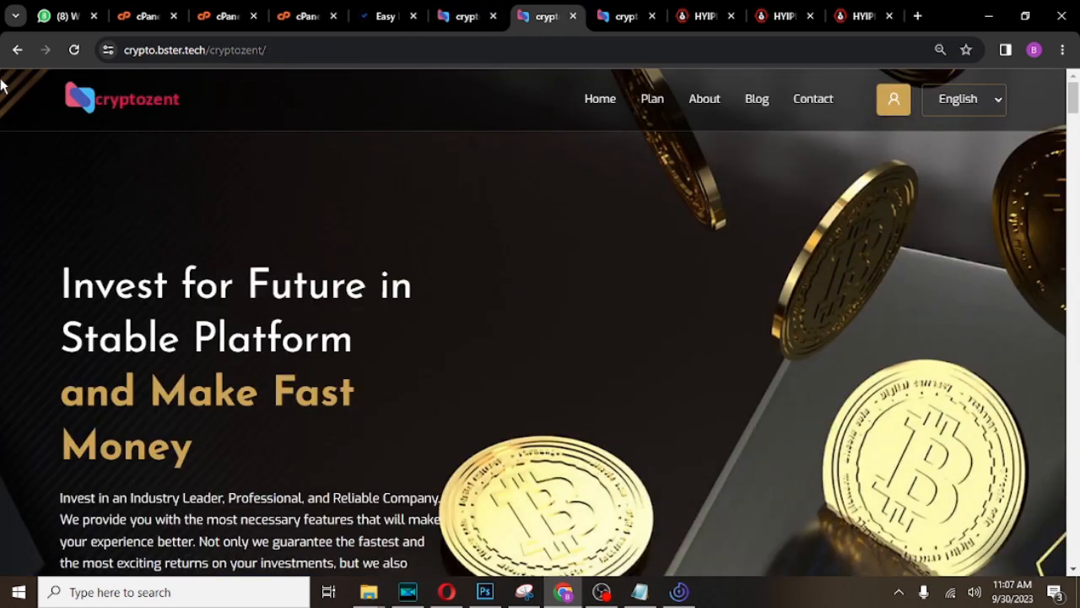
# Step: Reload the live site and check that the hero shows the new cryptozent world wide heading
pyautogui.click(75, 50)
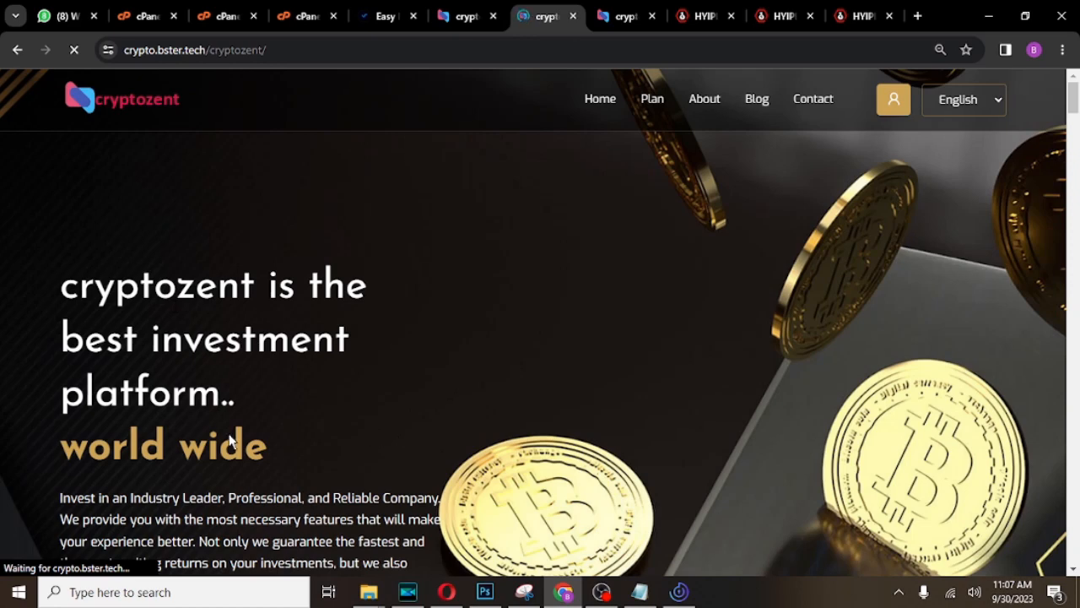
pyautogui.scroll(-3, 368, 426)
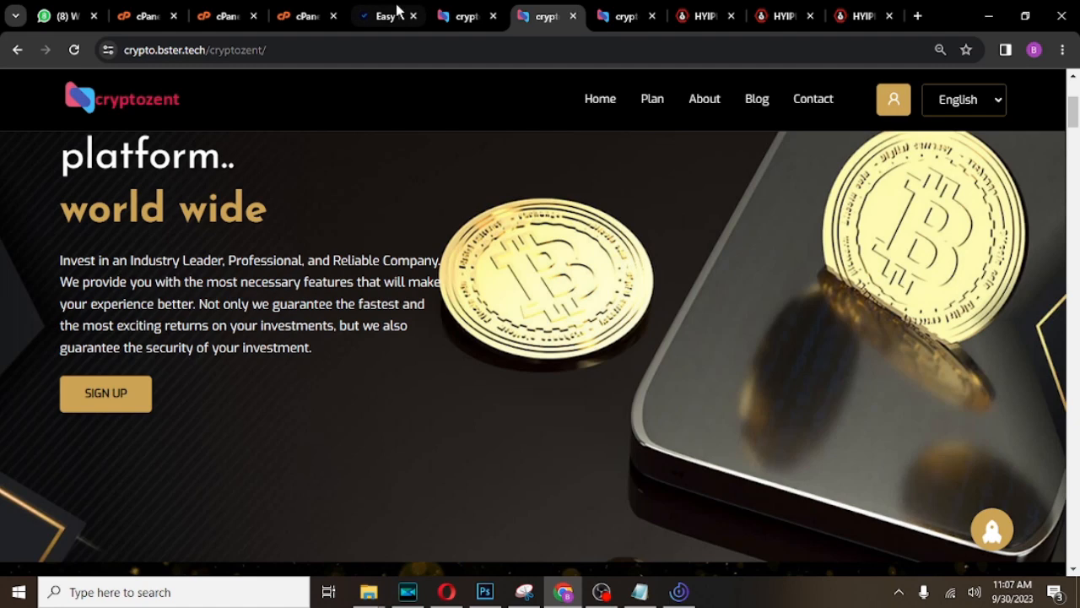
pyautogui.click(465, 18)
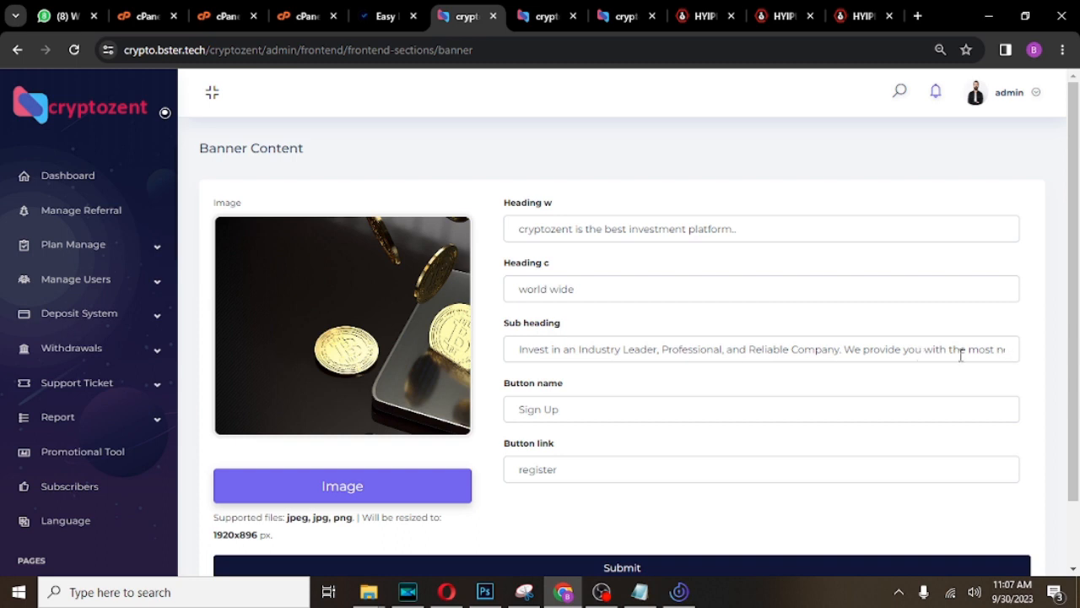
pyautogui.scroll(-1, 591, 372)
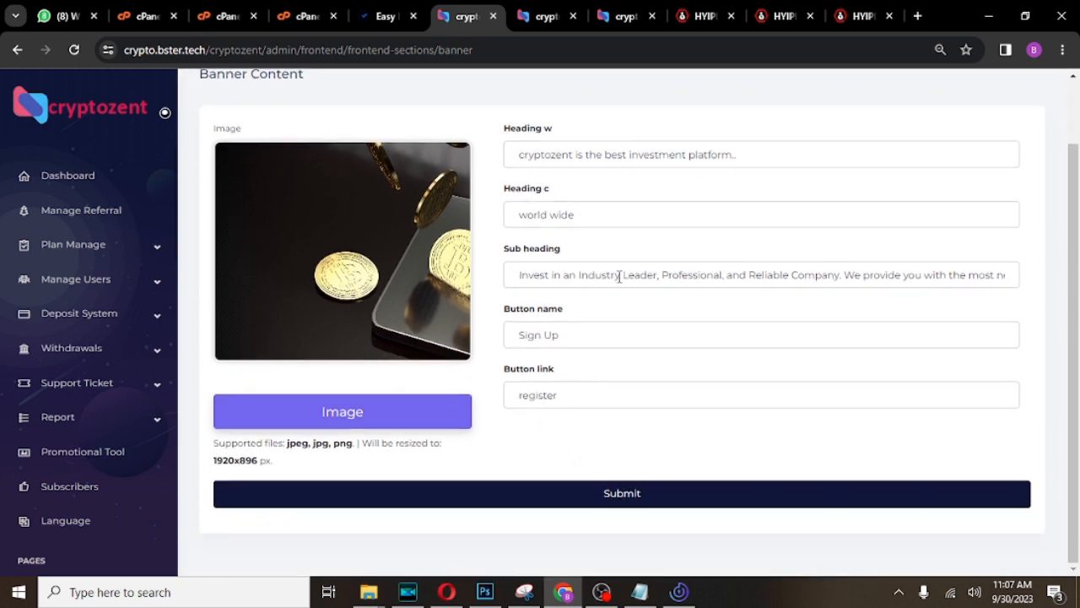
# Step: Compare the live hero with the admin Banner Content settings, ending back on Banner Content
pyautogui.click(386, 20)
pyautogui.click(465, 19)
pyautogui.scroll(-5, 94, 421)
pyautogui.scroll(-6, 94, 420)
pyautogui.scroll(2, 89, 343)
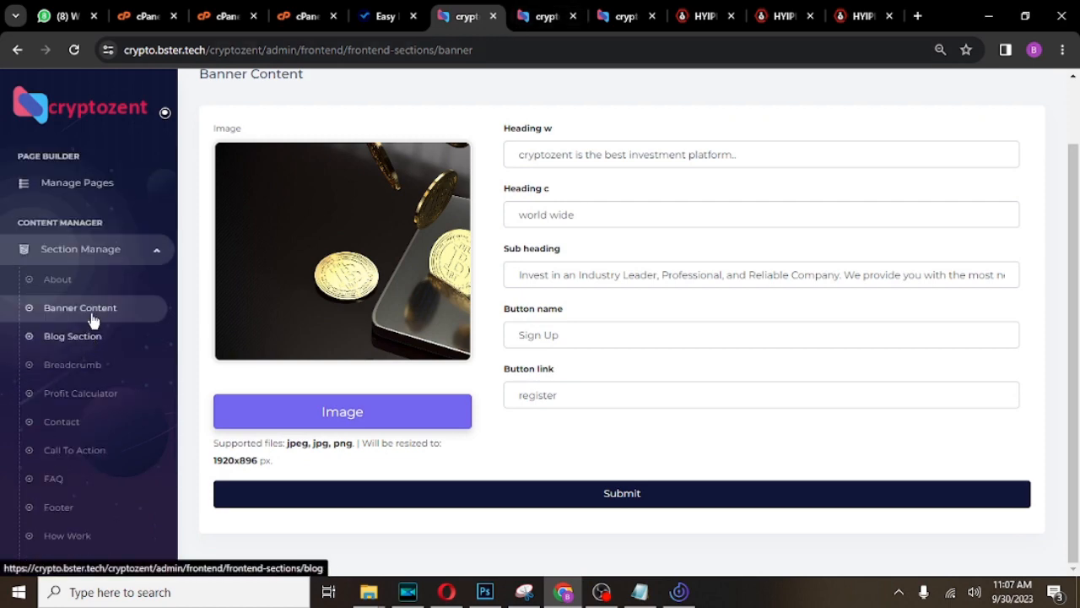
pyautogui.click(555, 15)
pyautogui.scroll(-5, 543, 279)
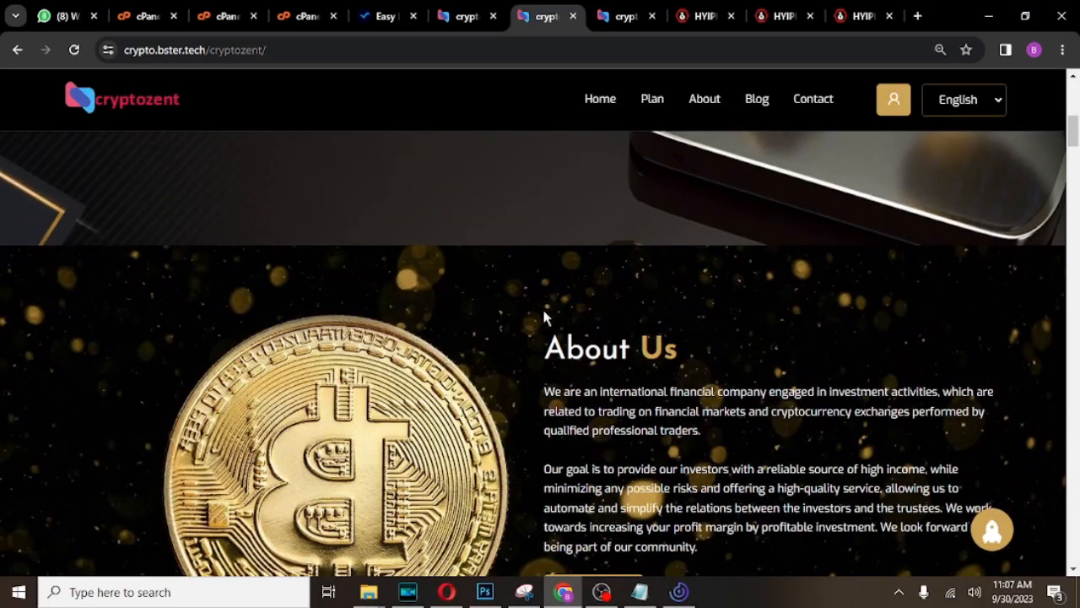
pyautogui.scroll(-3, 542, 312)
pyautogui.click(465, 16)
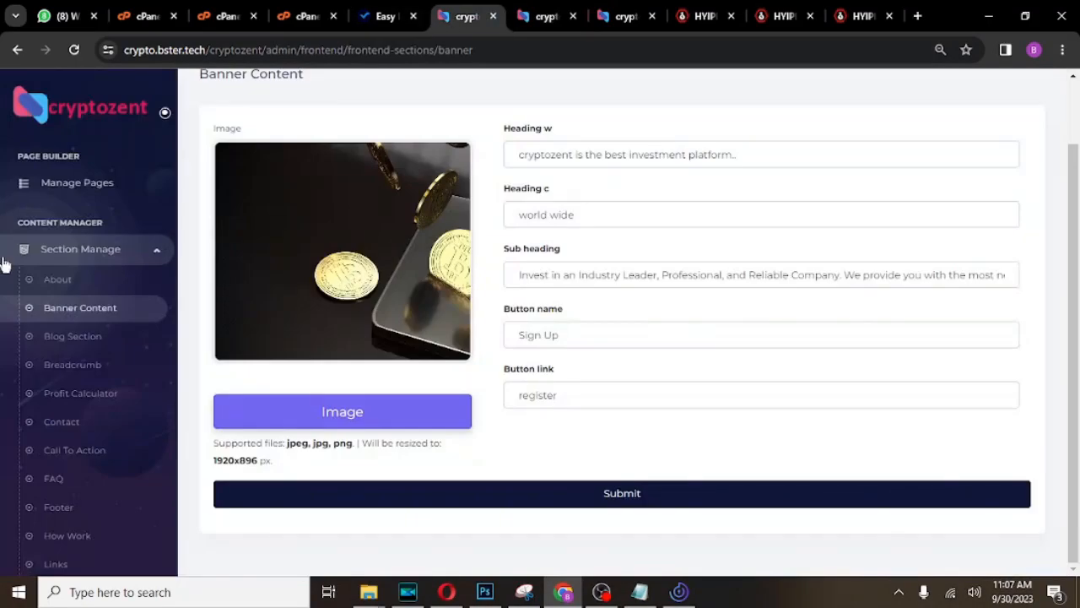
# Step: Open Section Manage > About and review its heading, button and description fields
pyautogui.click(70, 286)
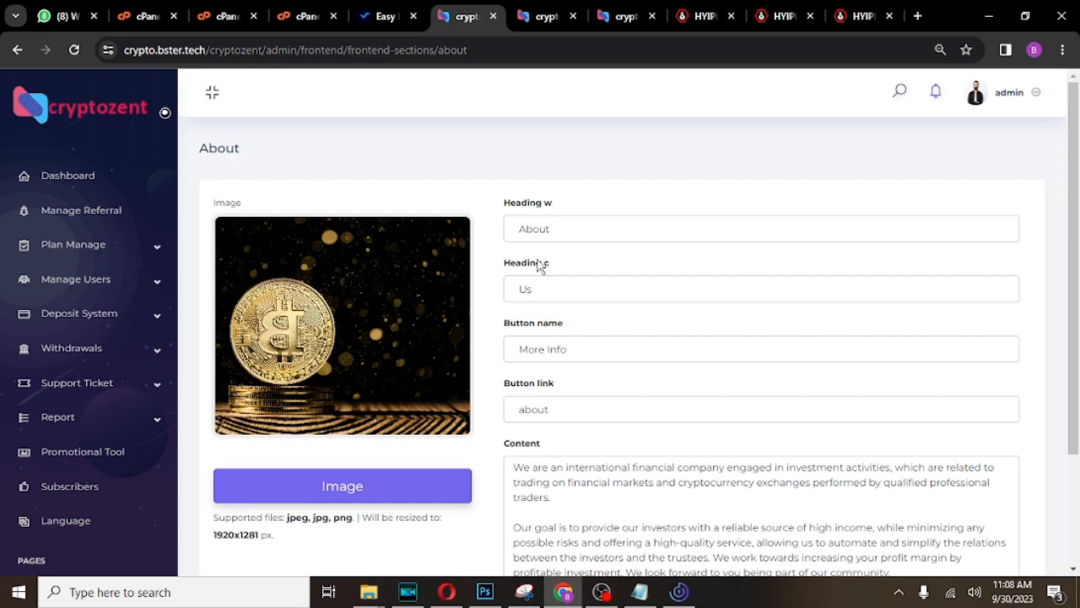
pyautogui.scroll(-2, 540, 263)
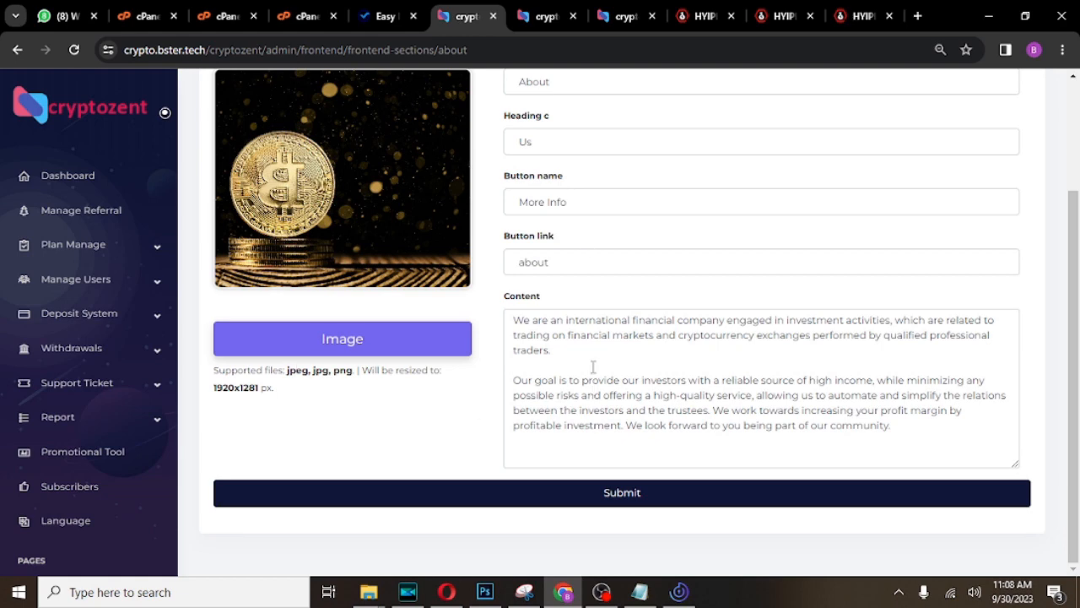
pyautogui.scroll(-4, 107, 386)
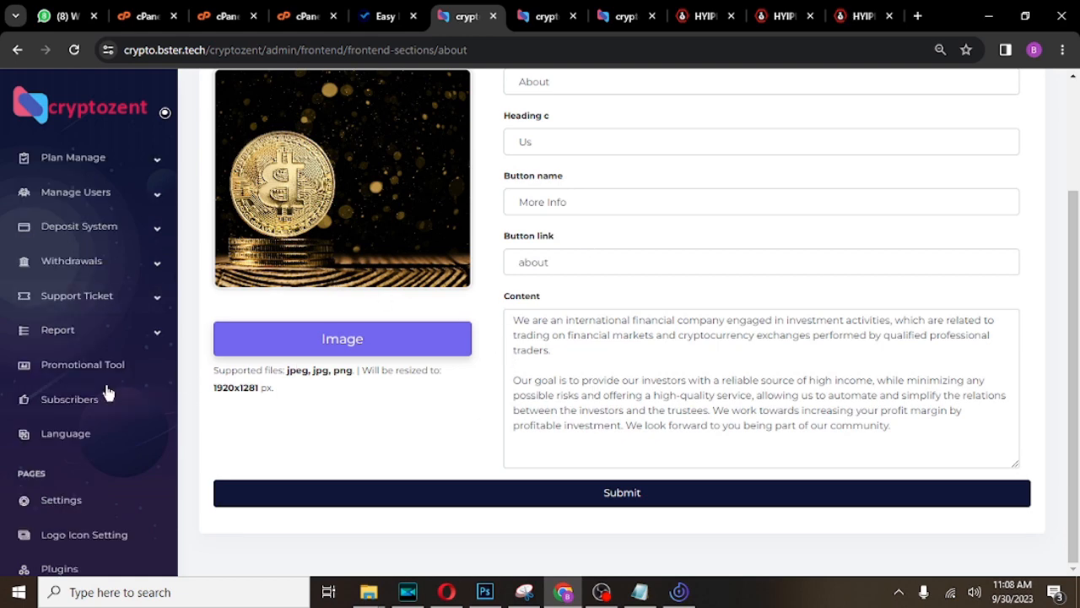
pyautogui.scroll(-6, 50, 371)
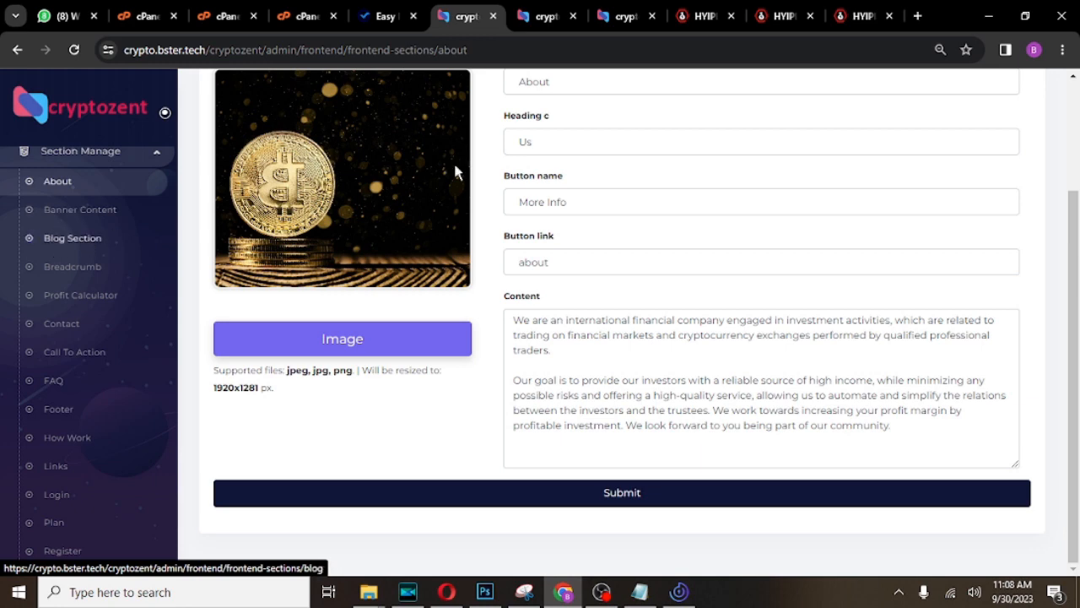
# Step: Check the About section on the live front page, then return to the admin About editor
pyautogui.click(519, 20)
pyautogui.scroll(-5, 530, 325)
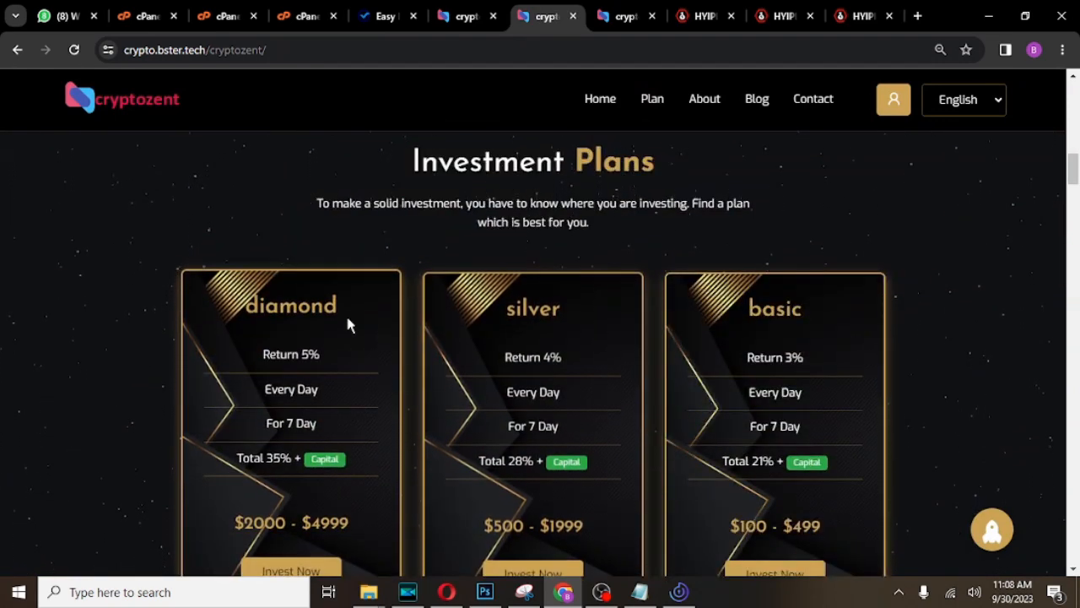
pyautogui.scroll(-1, 667, 365)
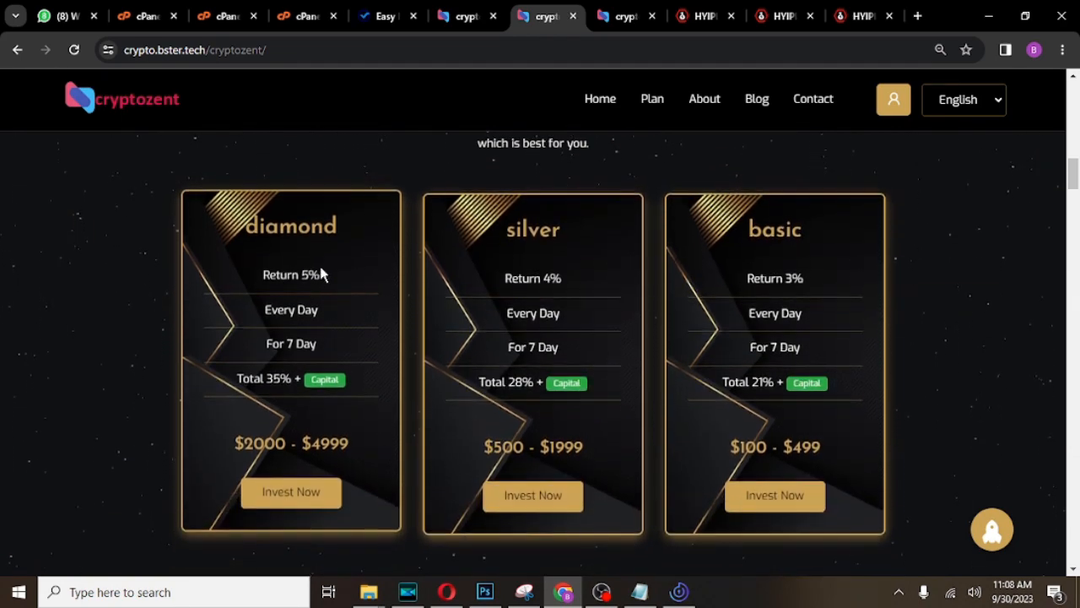
pyautogui.scroll(-3, 499, 304)
pyautogui.scroll(-2, 517, 372)
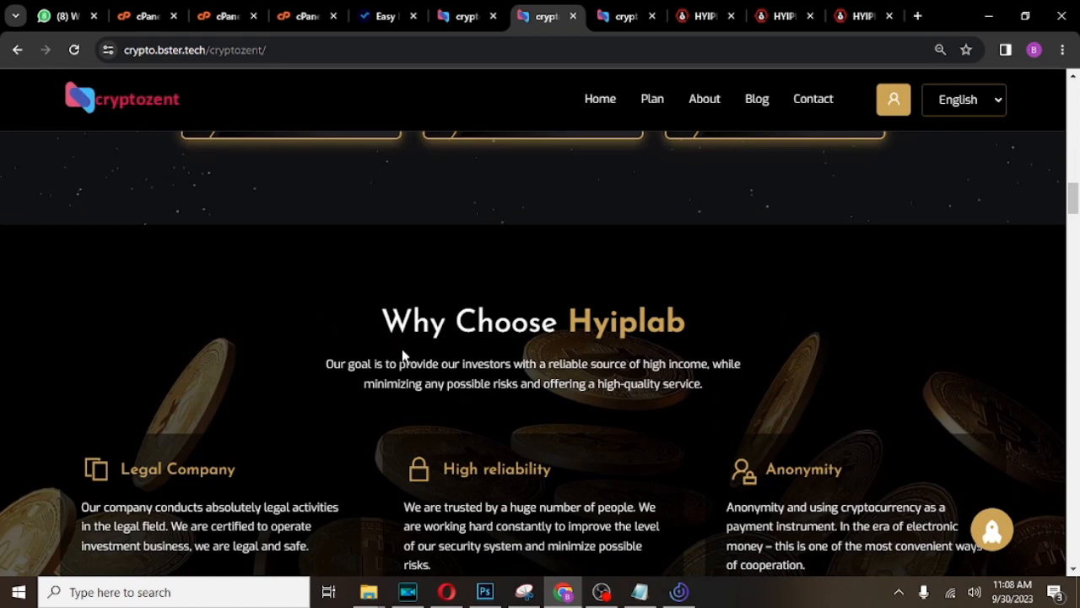
pyautogui.click(459, 19)
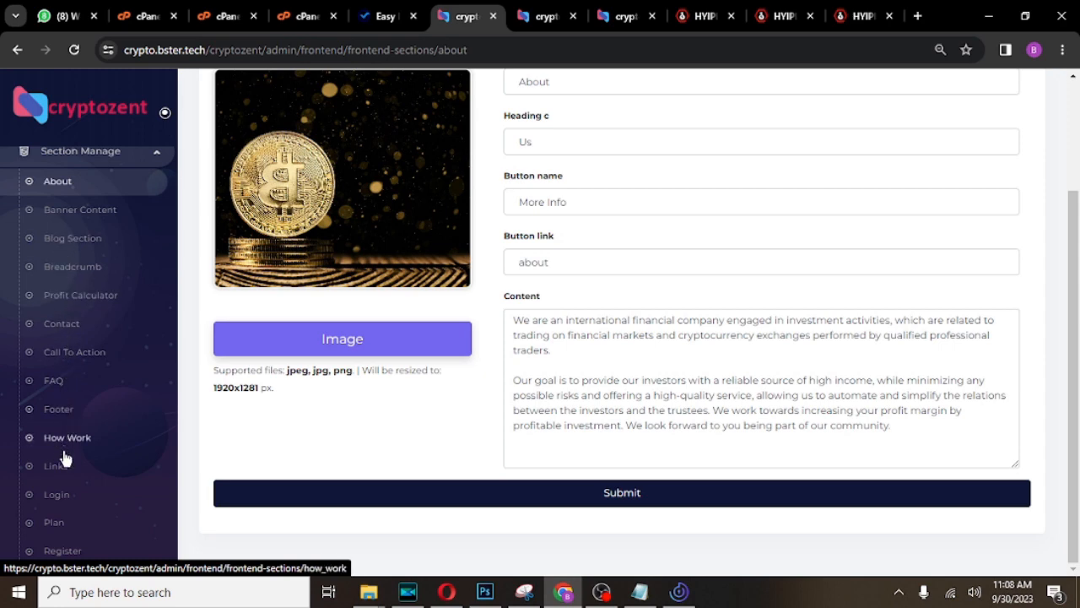
pyautogui.scroll(-1, 65, 460)
# Step: In Why Choose Us, replace the Hyiplab heading word with cryptozent
pyautogui.scroll(-1, 66, 519)
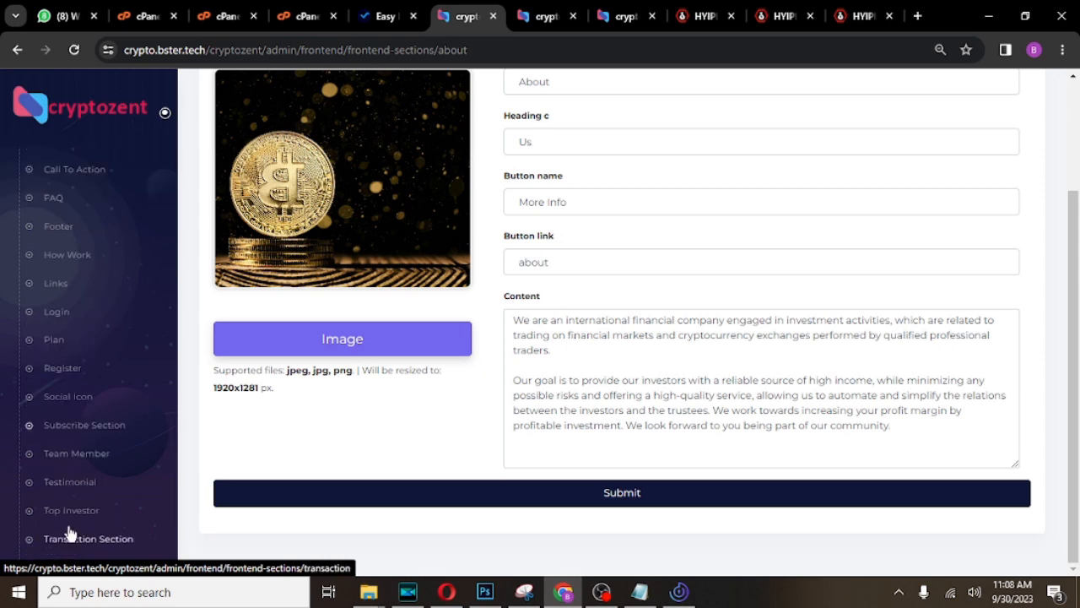
pyautogui.scroll(-1, 70, 533)
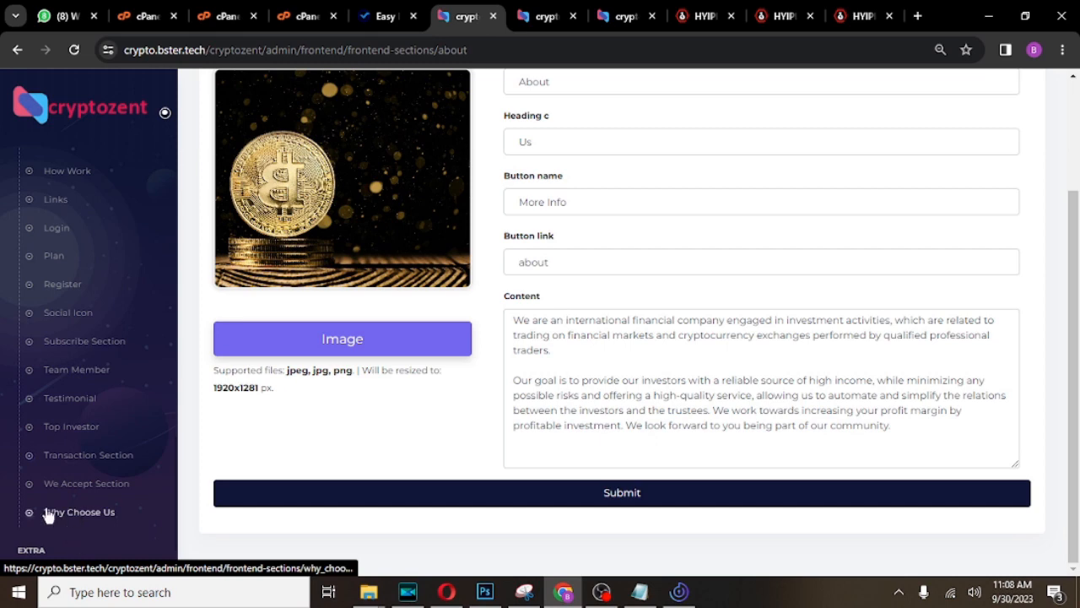
pyautogui.click(47, 516)
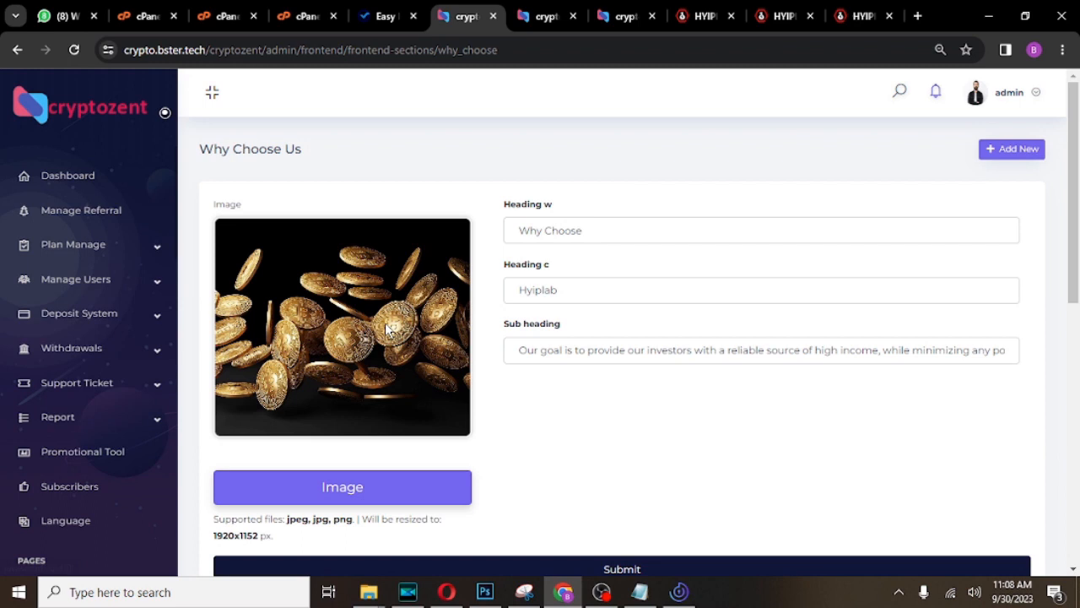
pyautogui.moveTo(564, 291); pyautogui.dragTo(507, 285)
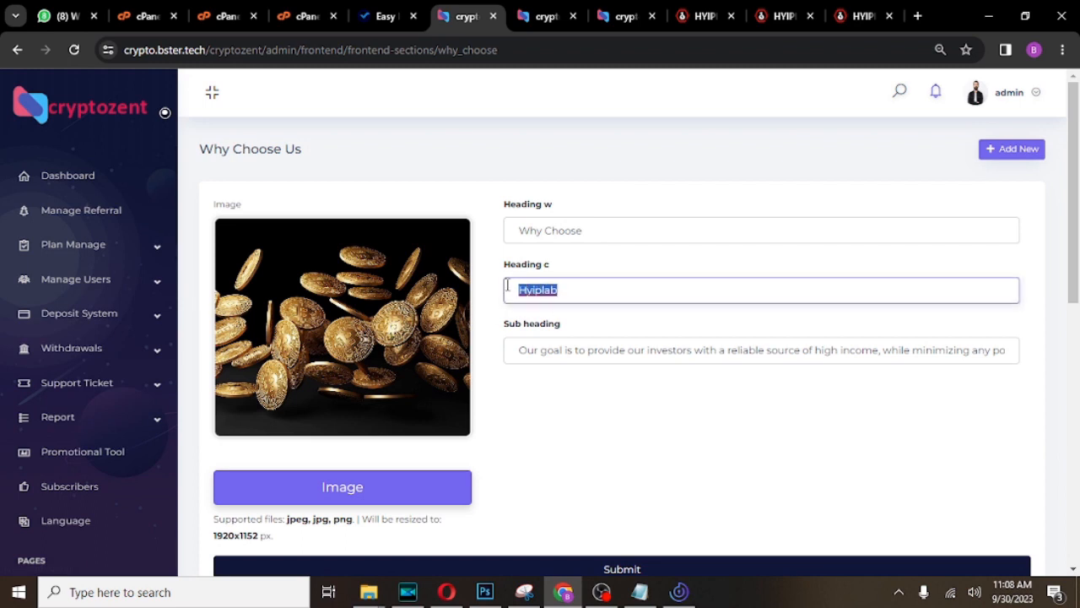
pyautogui.write('cryptozent')
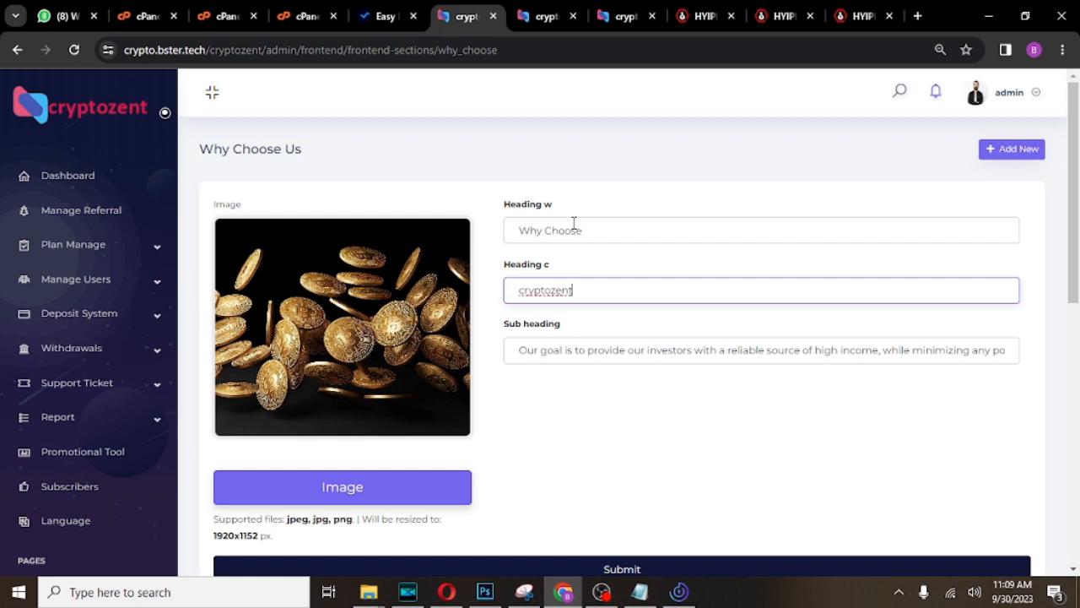
# Step: Submit the Why Choose Us section so Heading c saves as cryptozent
pyautogui.scroll(-2, 494, 422)
pyautogui.scroll(-5, 650, 287)
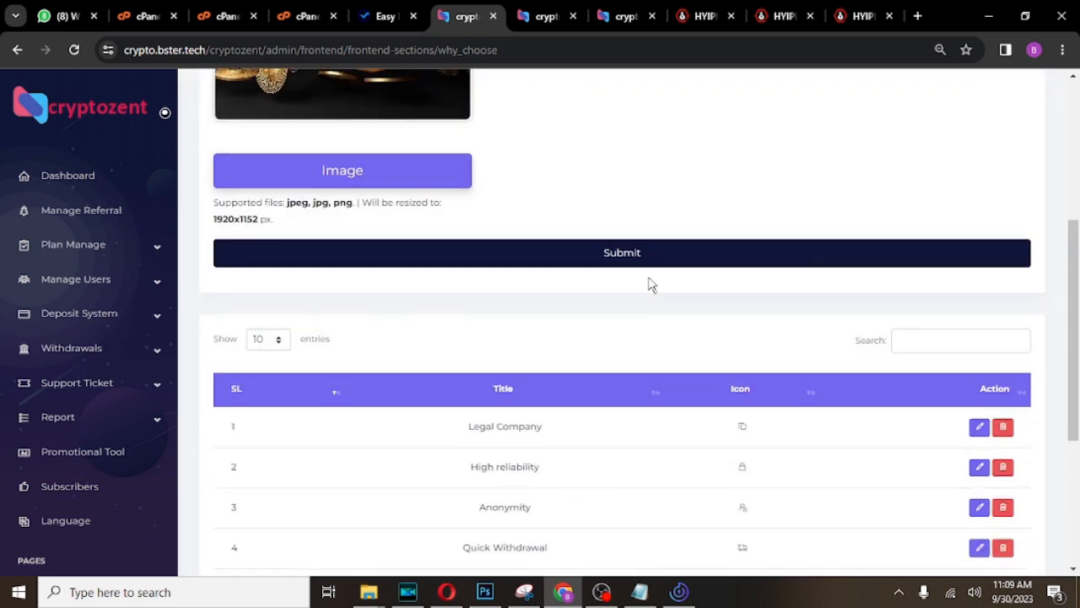
pyautogui.scroll(-5, 672, 374)
pyautogui.scroll(-1, 672, 373)
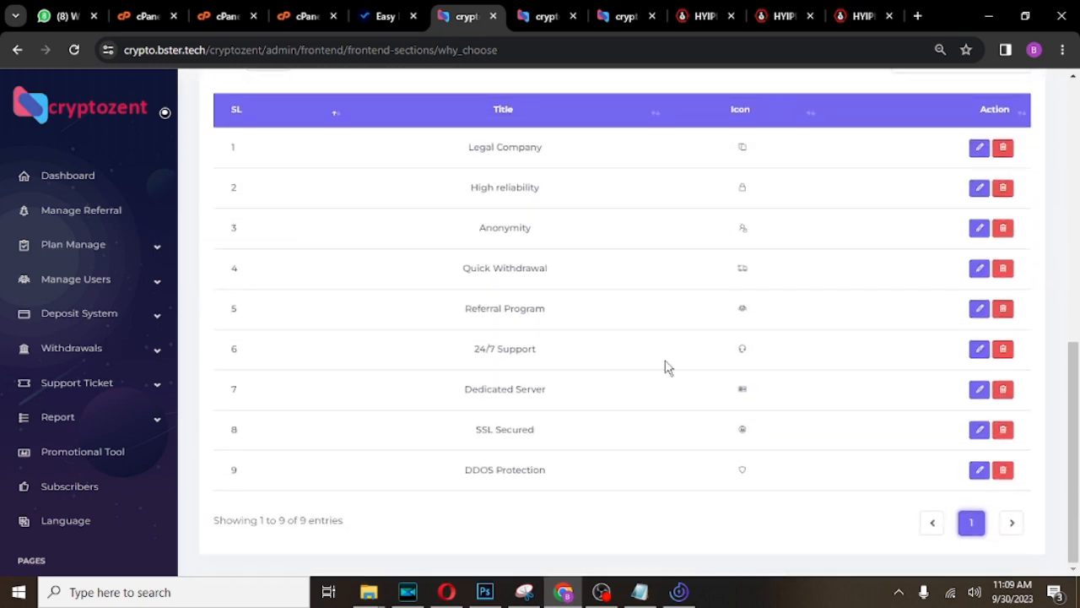
pyautogui.click(980, 150)
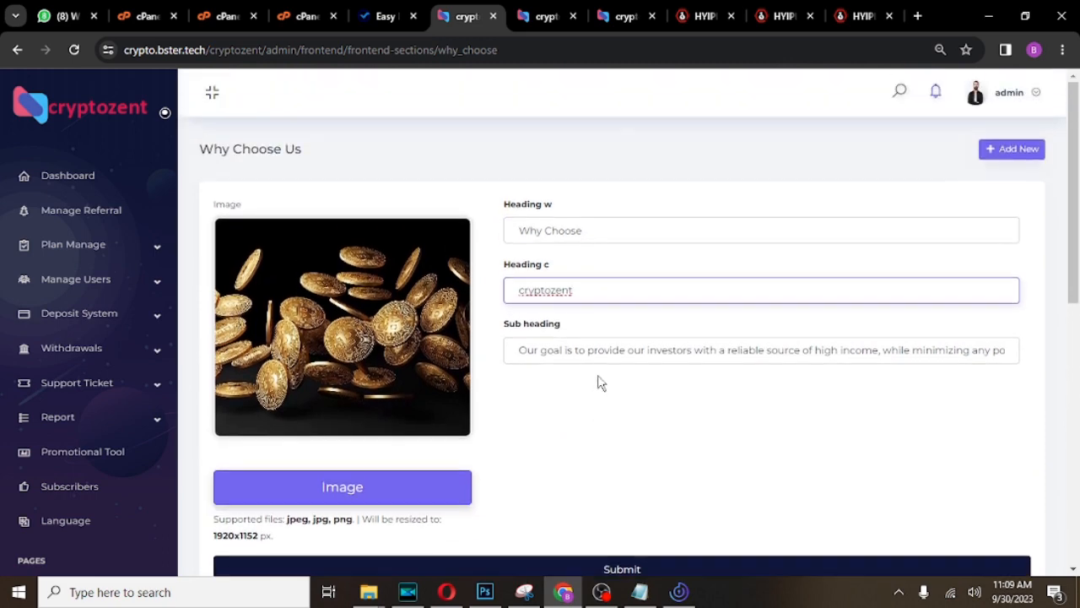
pyautogui.scroll(-4, 599, 381)
pyautogui.scroll(-3, 597, 382)
pyautogui.scroll(6, 639, 458)
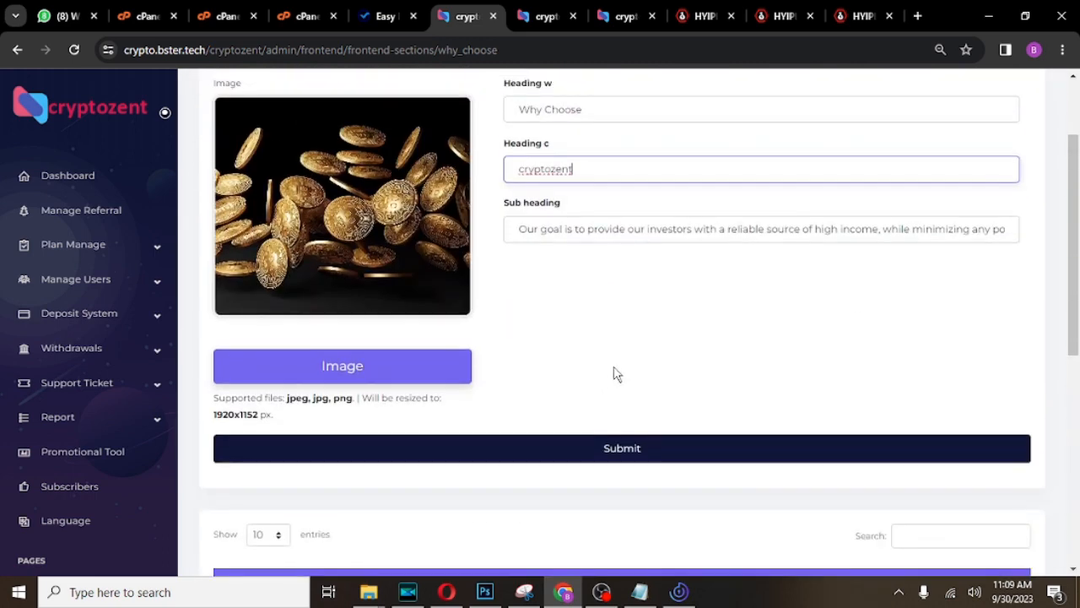
pyautogui.scroll(-1, 962, 173)
pyautogui.scroll(-1, 675, 363)
pyautogui.click(621, 375)
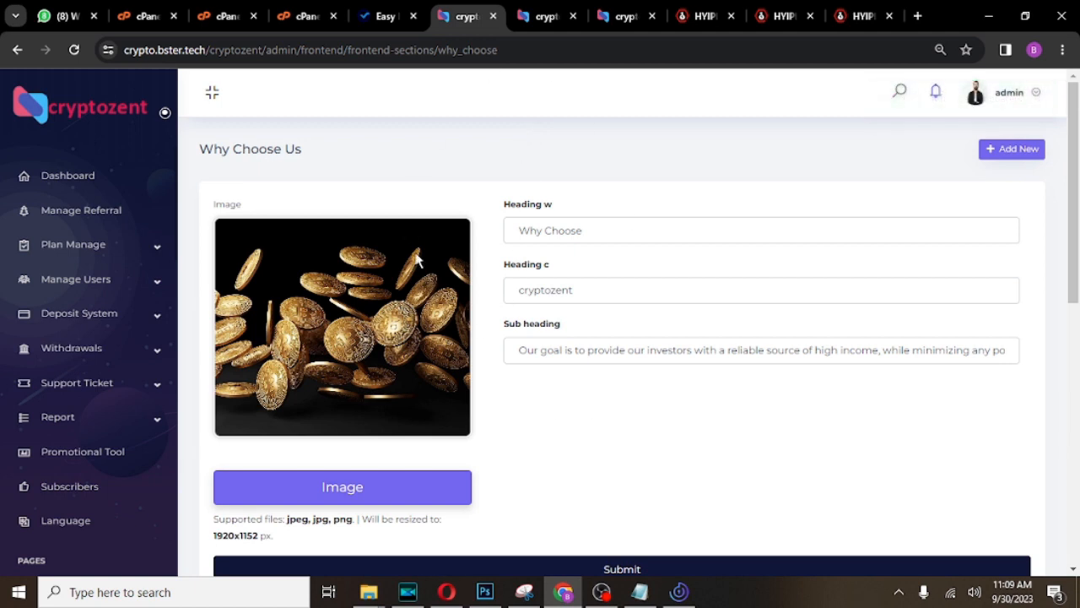
pyautogui.moveTo(533, 29)
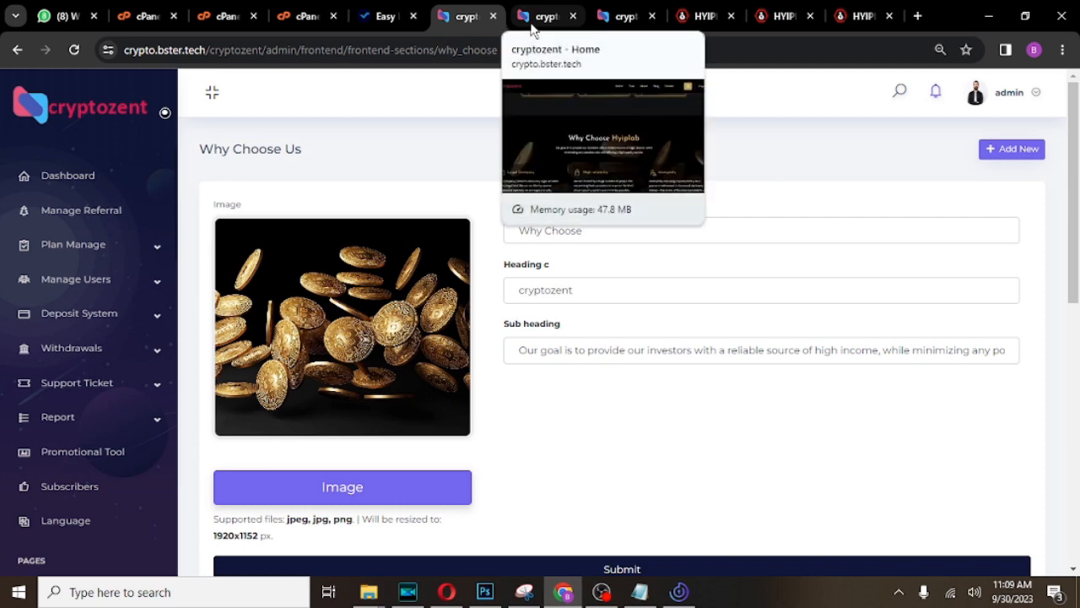
# Step: Reload the live home page, confirm it reads 'Why Choose Cryptozent', then return to the admin editor
pyautogui.click(535, 23)
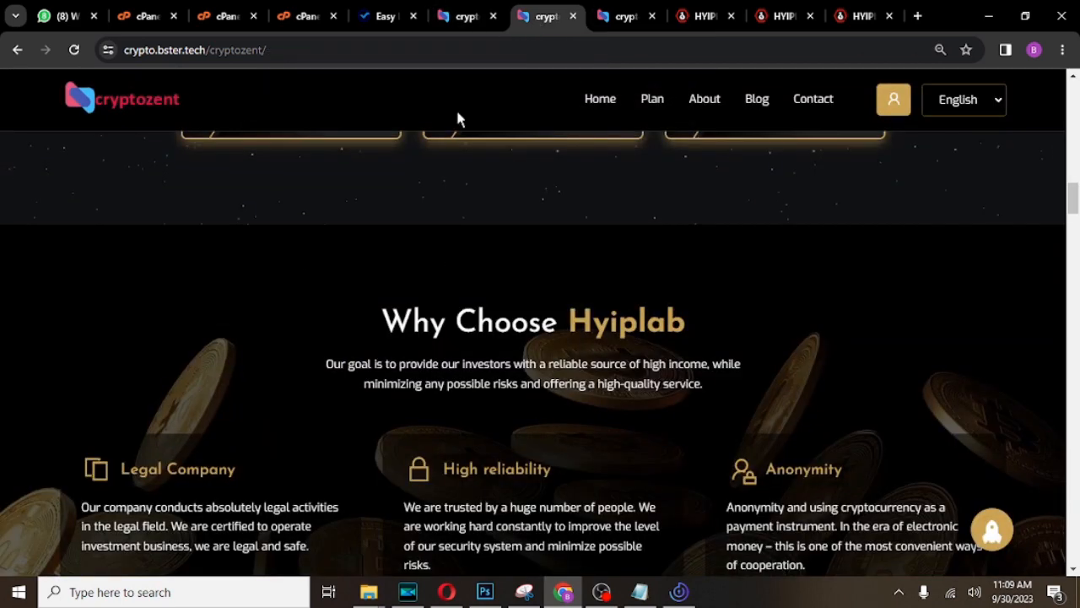
pyautogui.scroll(-1, 456, 253)
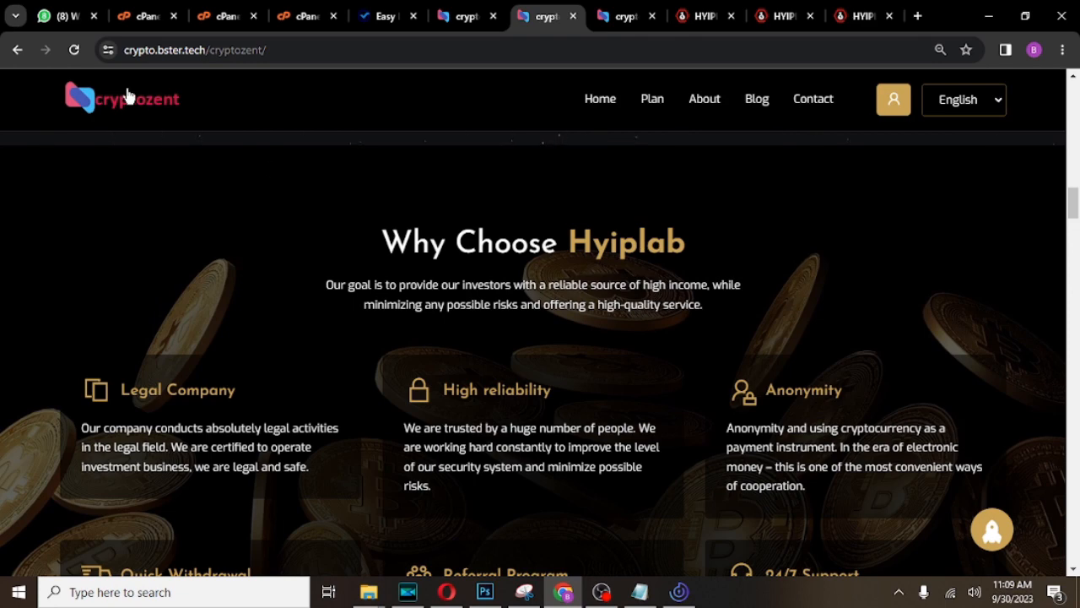
pyautogui.click(74, 50)
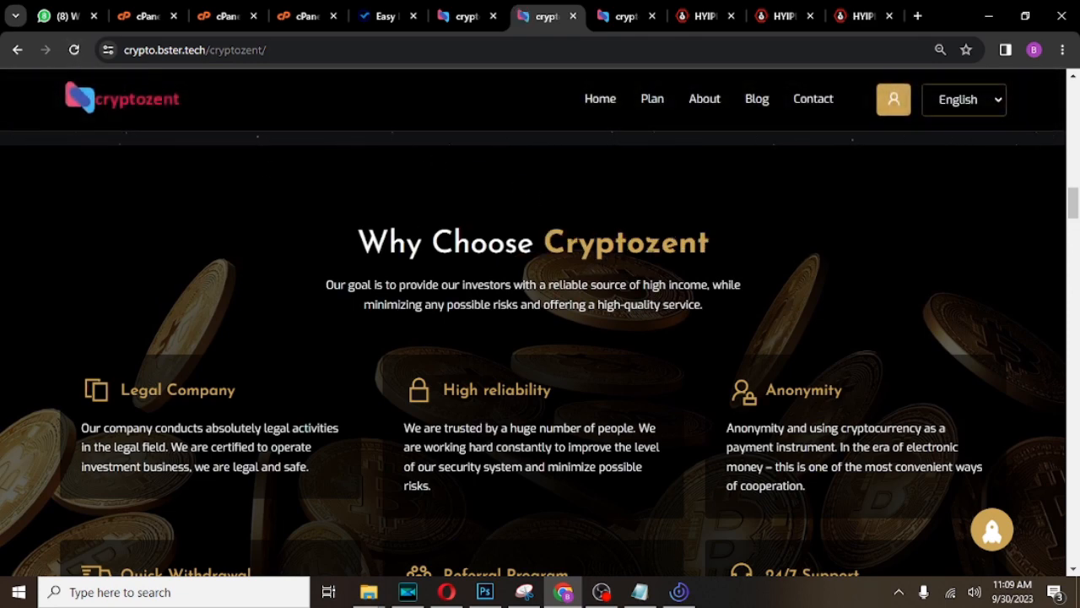
pyautogui.scroll(-3, 643, 268)
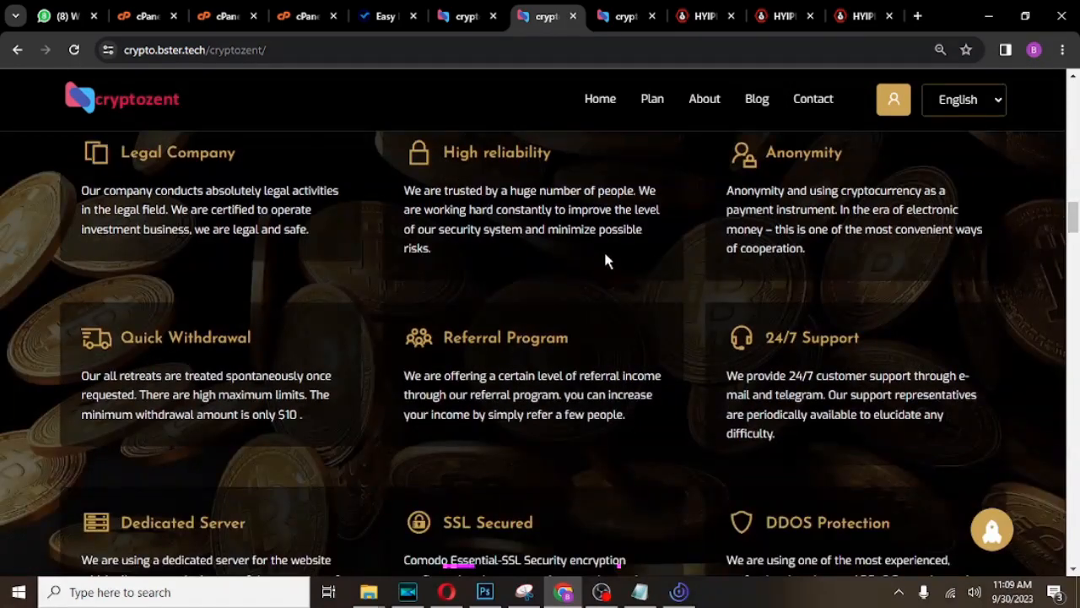
pyautogui.scroll(-1, 354, 266)
pyautogui.scroll(2, 285, 291)
pyautogui.scroll(1, 202, 226)
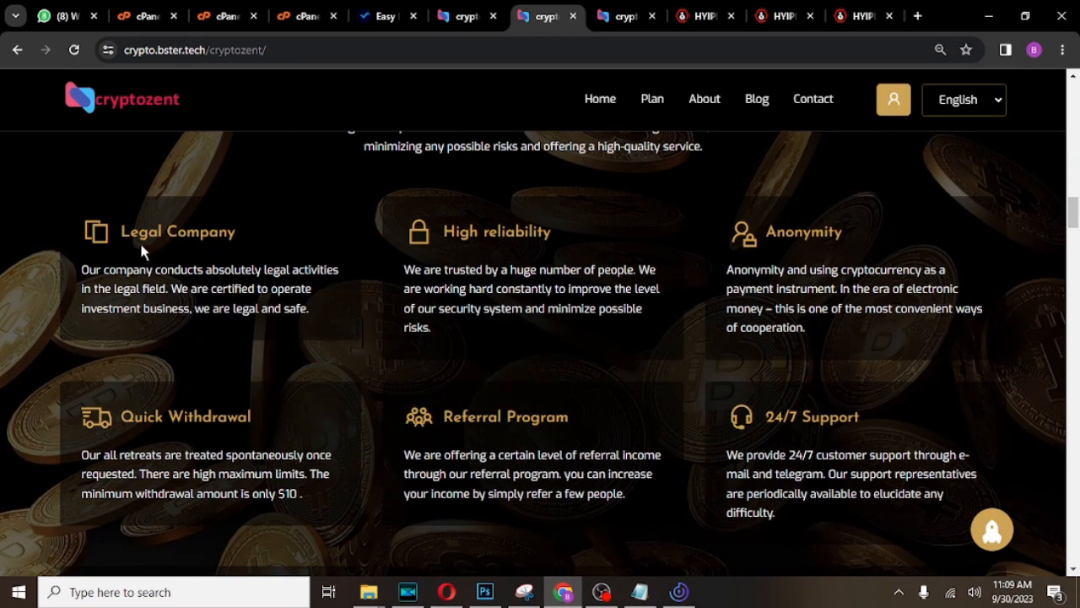
pyautogui.click(460, 16)
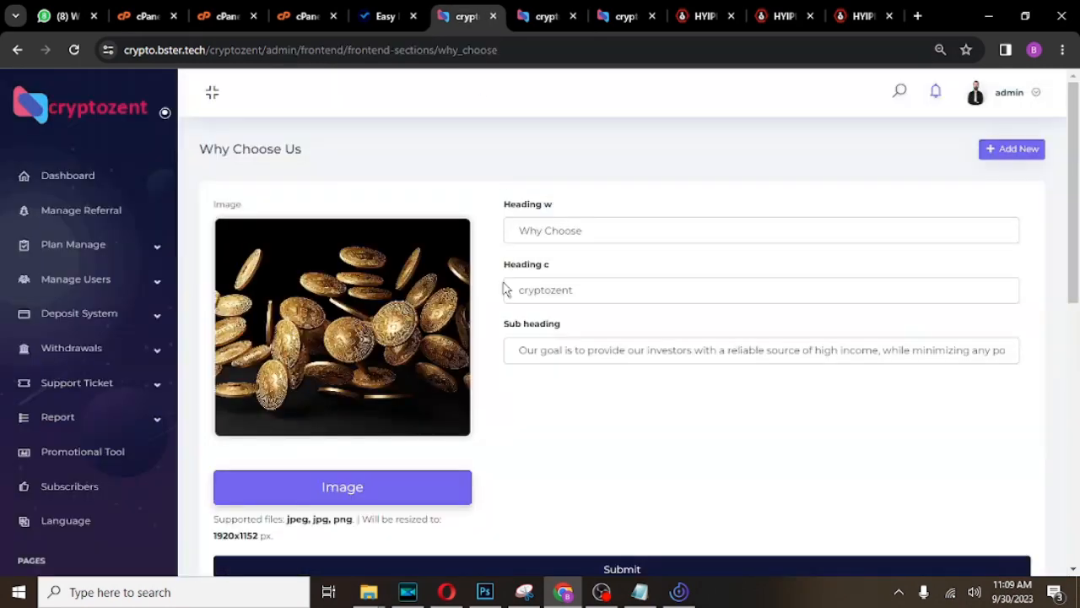
# Step: Insert cryptozent into the Legal Company item's description and save it with Update
pyautogui.scroll(-3, 501, 284)
pyautogui.scroll(-1, 463, 415)
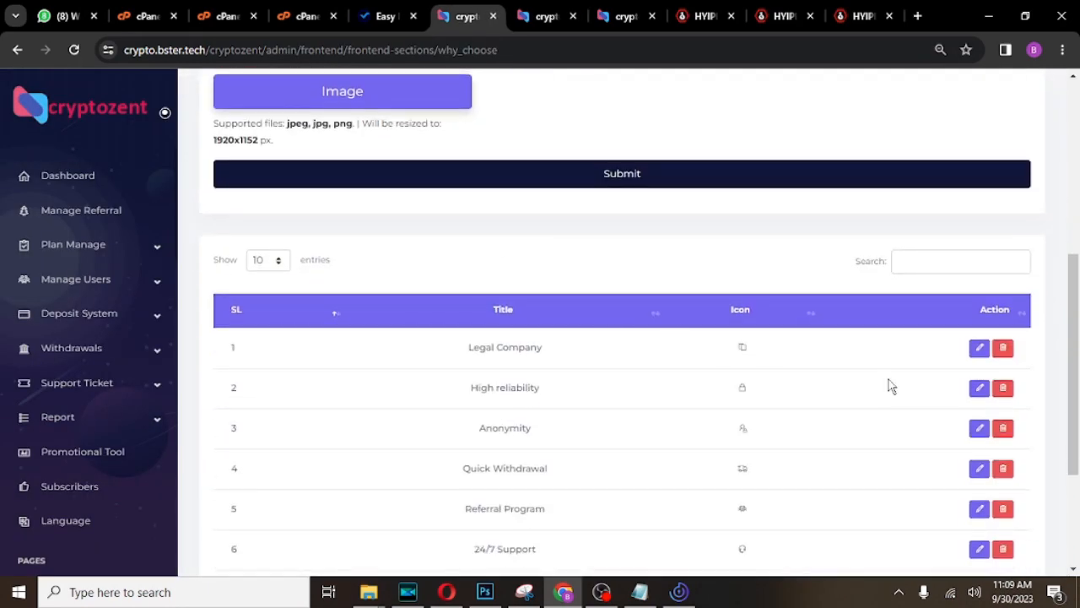
pyautogui.scroll(-2, 955, 371)
pyautogui.click(979, 190)
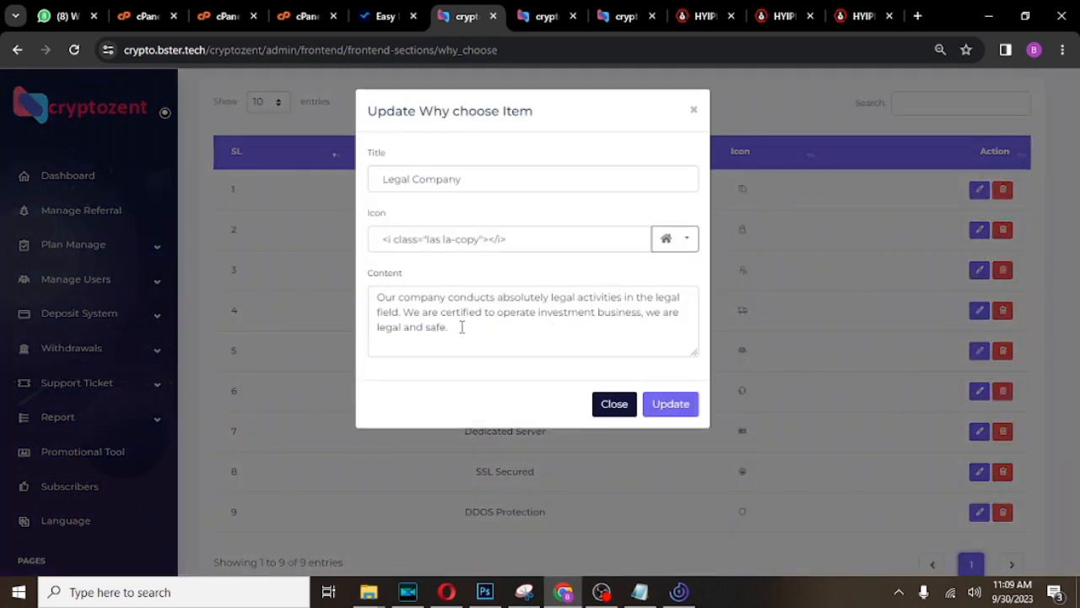
pyautogui.click(377, 299)
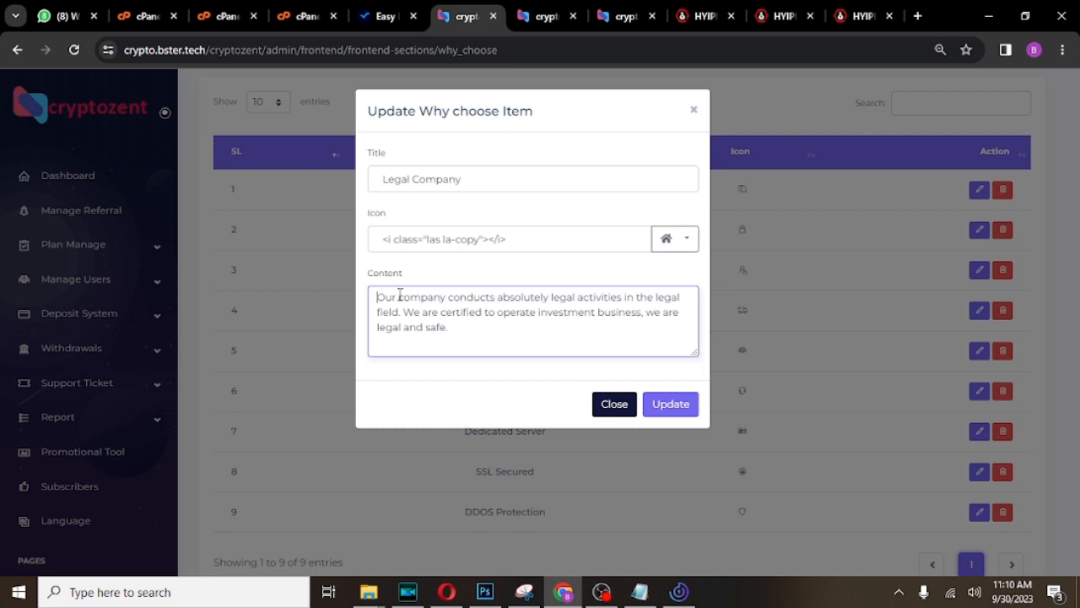
pyautogui.write('cry')
pyautogui.write('pto')
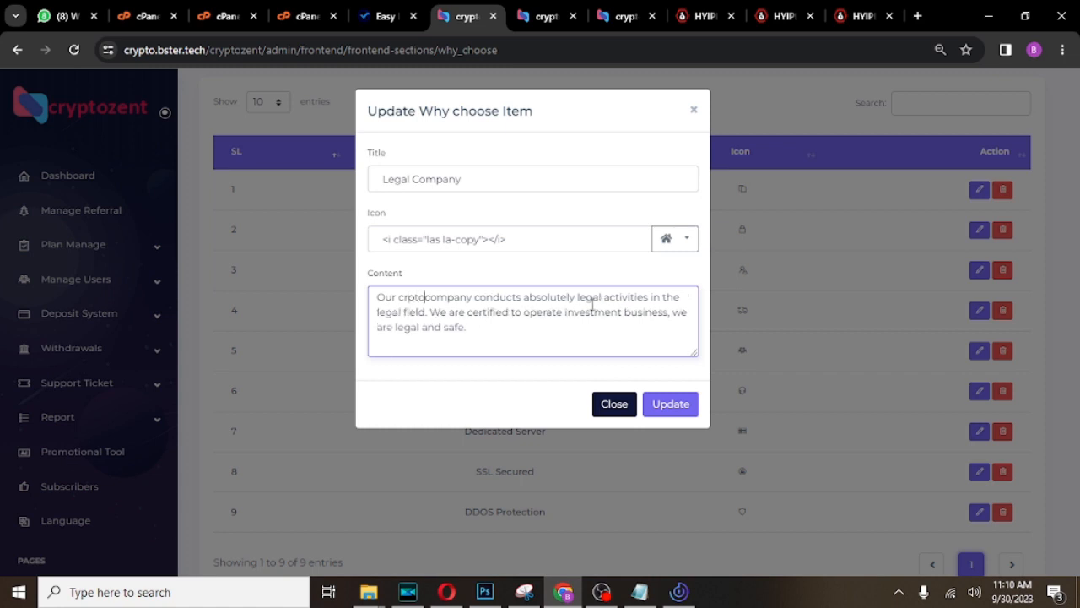
pyautogui.write('zent')
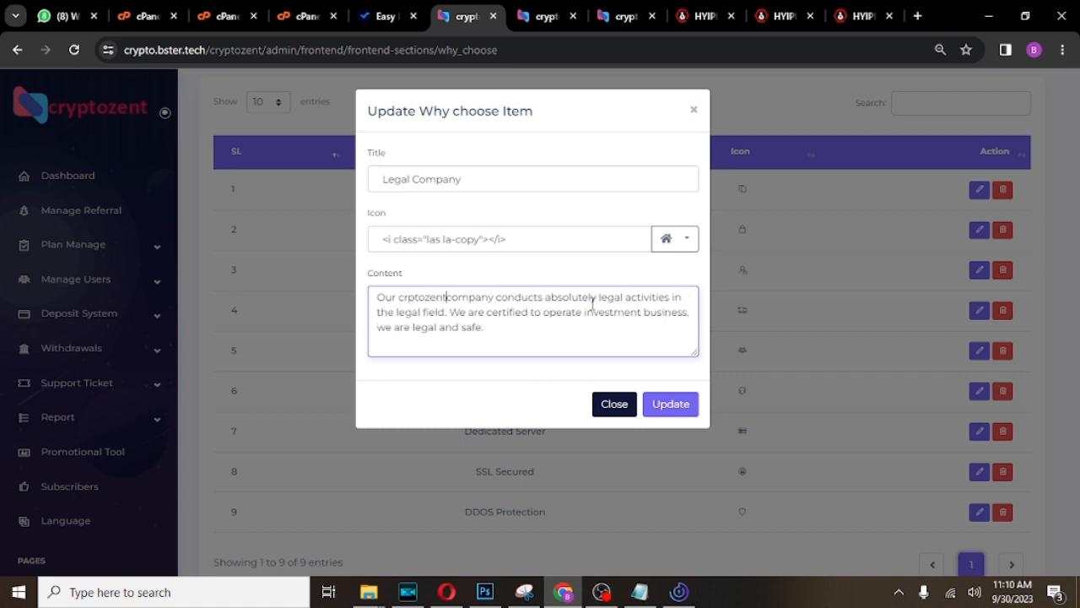
pyautogui.click(670, 406)
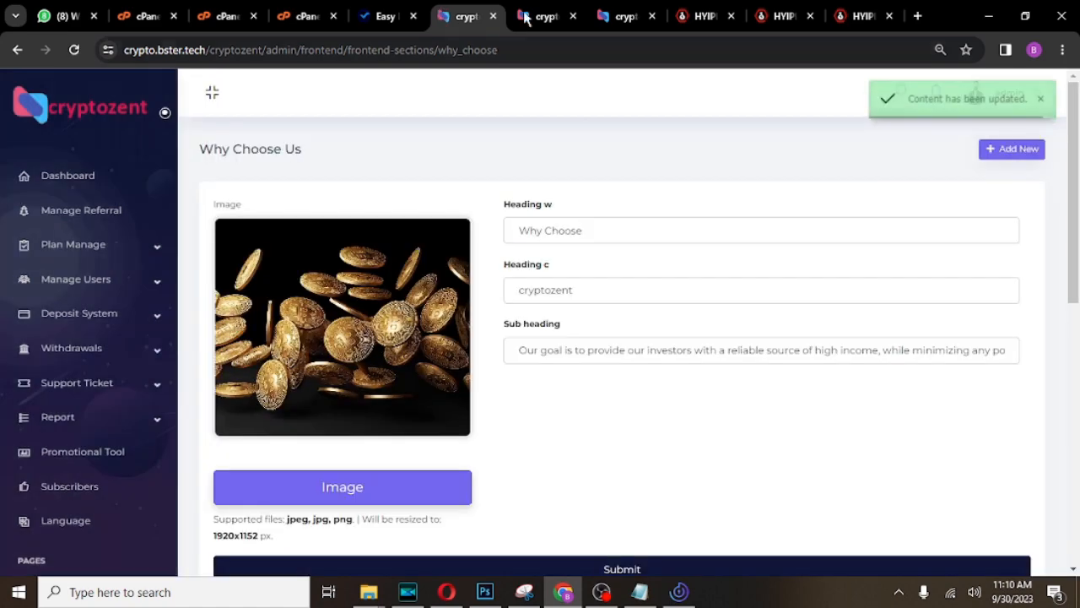
pyautogui.click(528, 19)
# Step: Reload the live page to check the Legal Company card, then return to the Why Choose Us editor
pyautogui.click(74, 50)
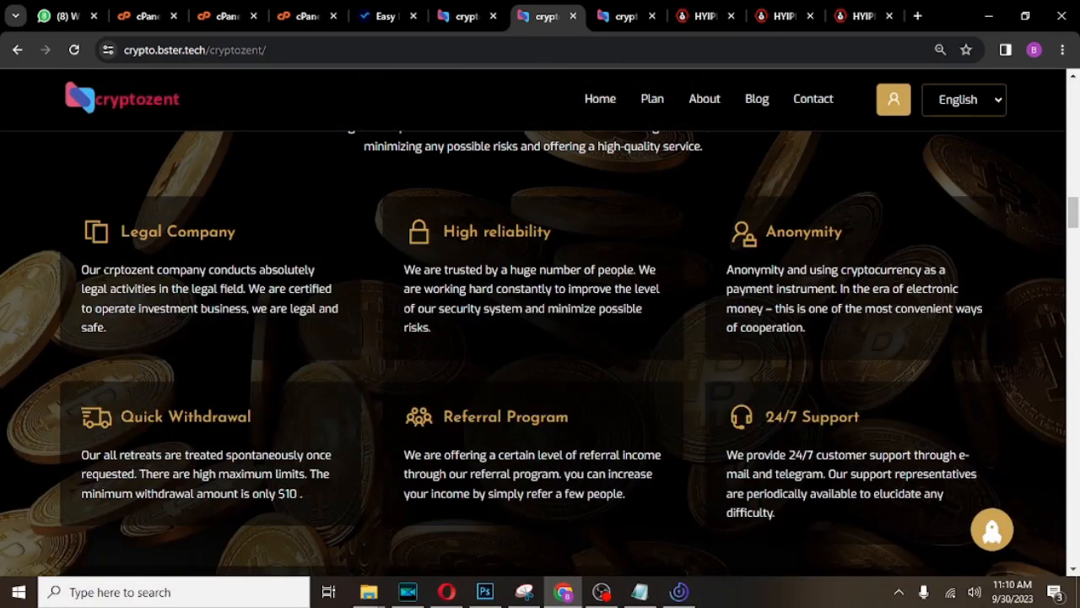
pyautogui.scroll(1, 540, 354)
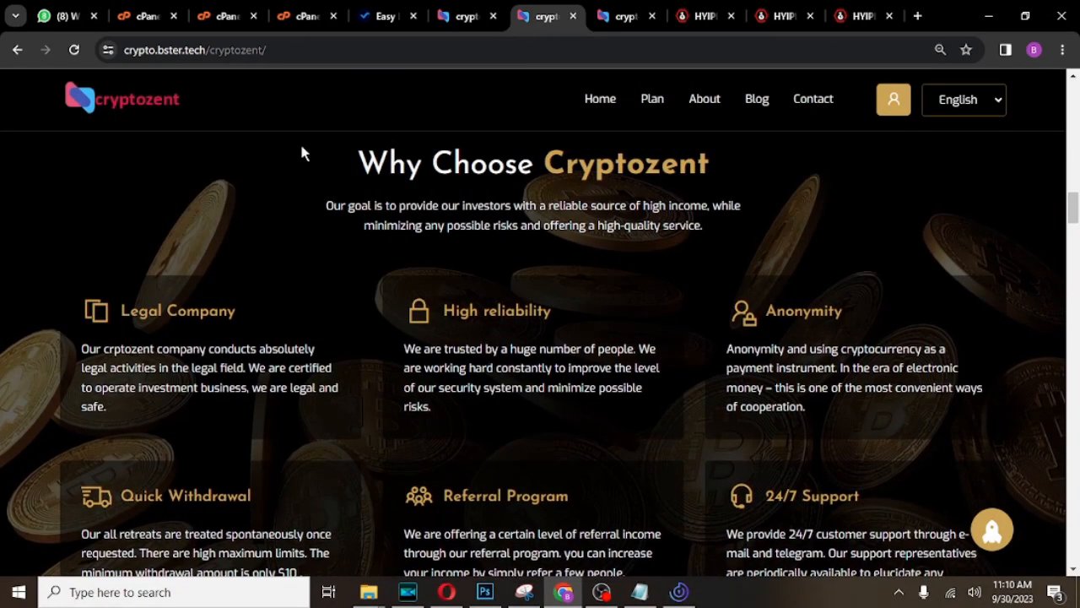
pyautogui.click(448, 24)
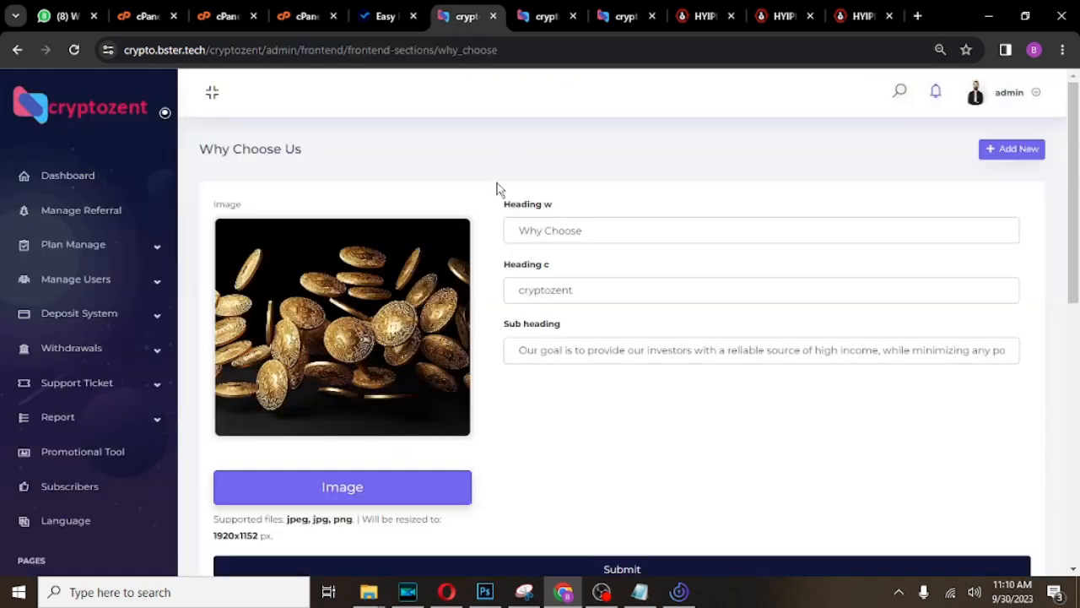
pyautogui.scroll(-4, 443, 323)
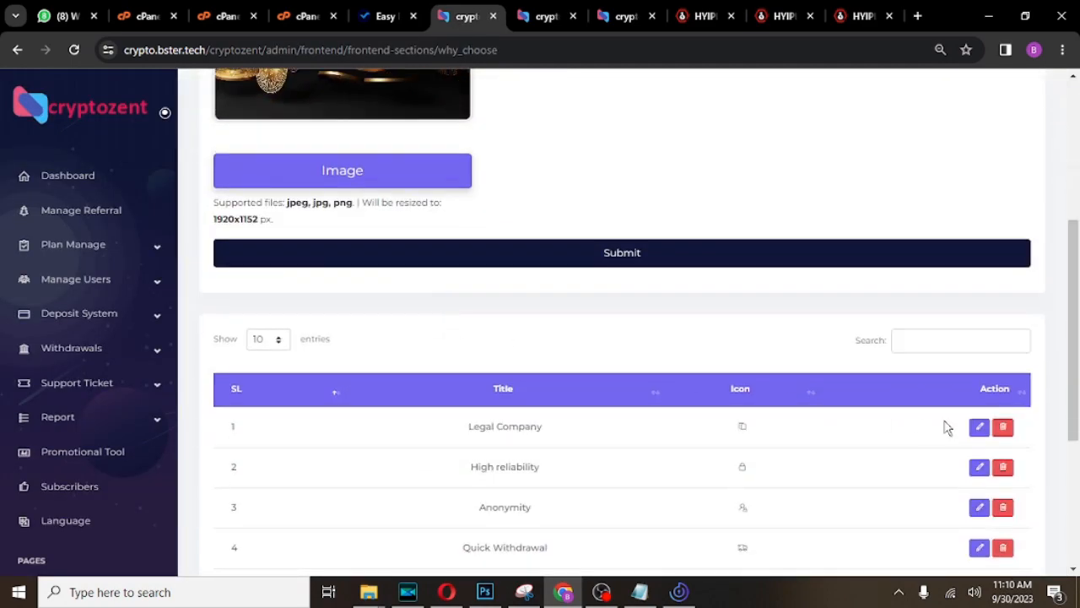
# Step: Re-save the Legal Company item and the Why Choose Us section, then reload the live page
pyautogui.click(979, 426)
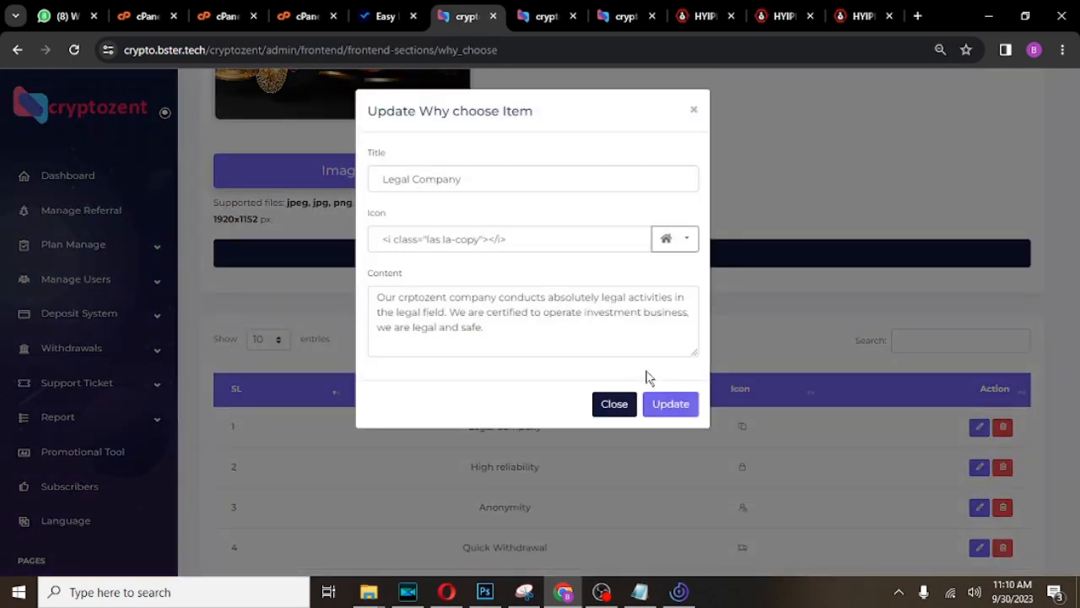
pyautogui.click(655, 410)
pyautogui.scroll(-5, 648, 408)
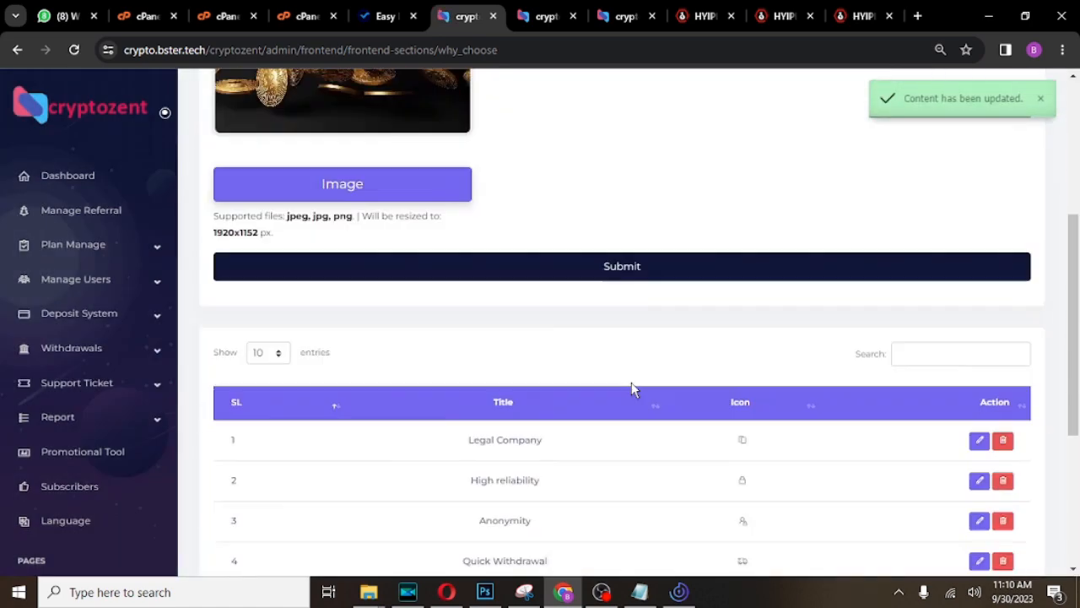
pyautogui.click(538, 175)
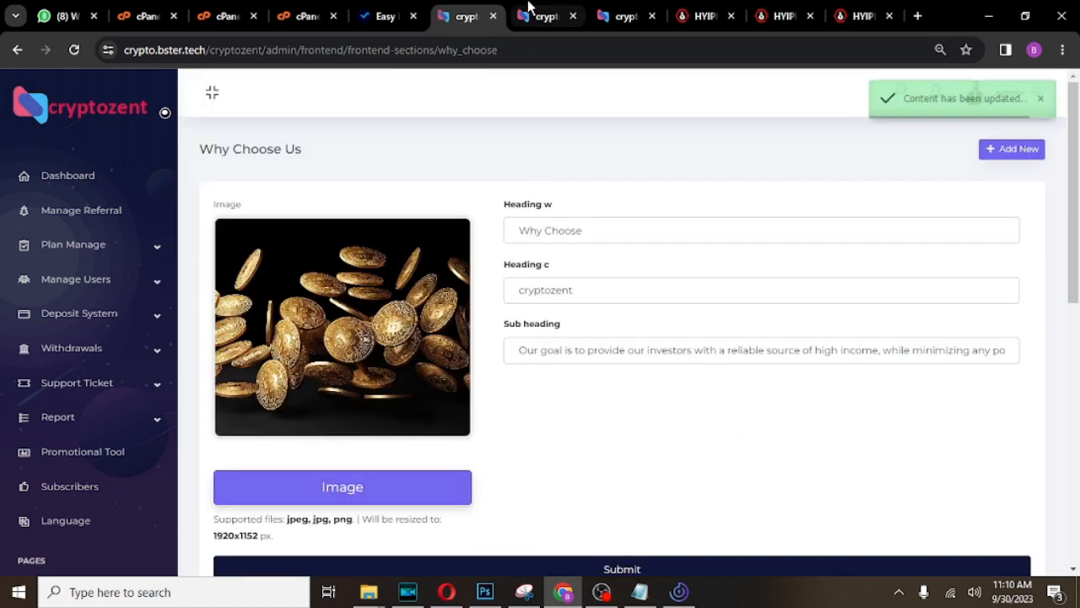
pyautogui.click(533, 16)
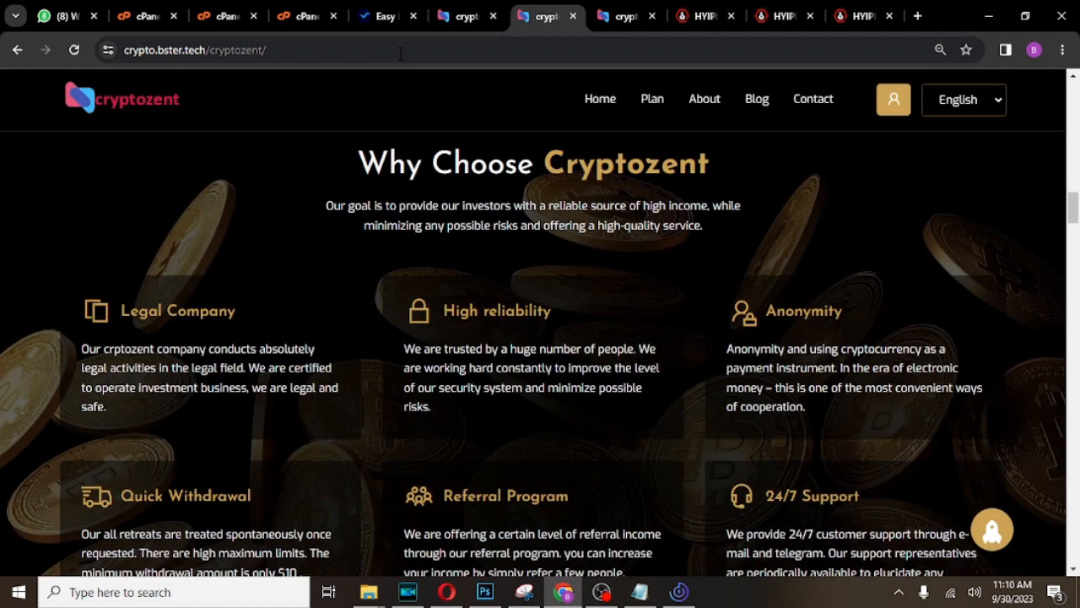
pyautogui.click(72, 50)
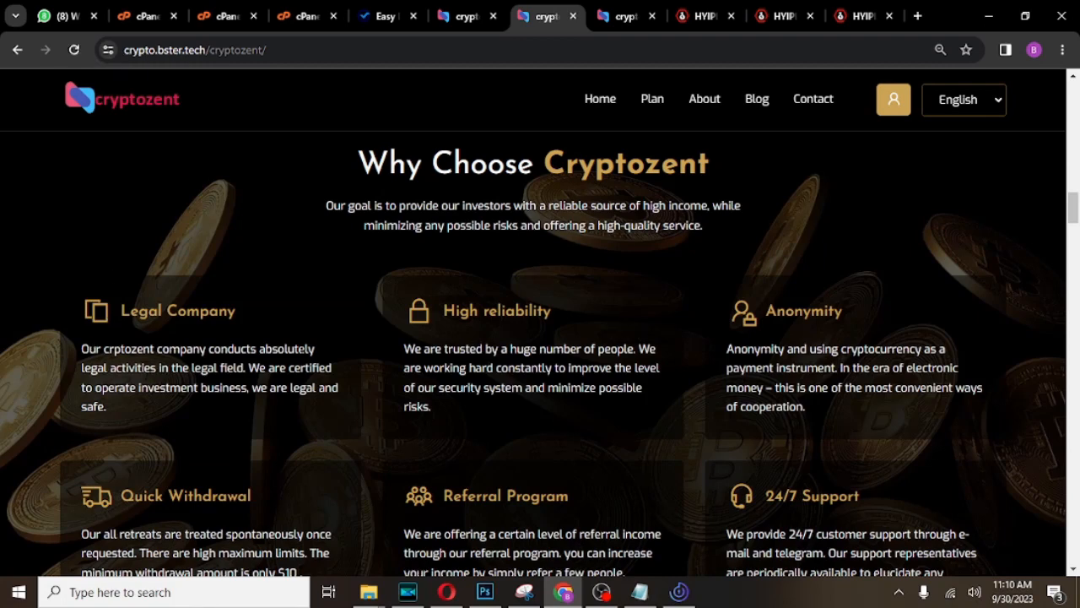
# Step: In the profit calculator, choose the basic plan and enter an investment amount of 1
pyautogui.scroll(-2, 499, 275)
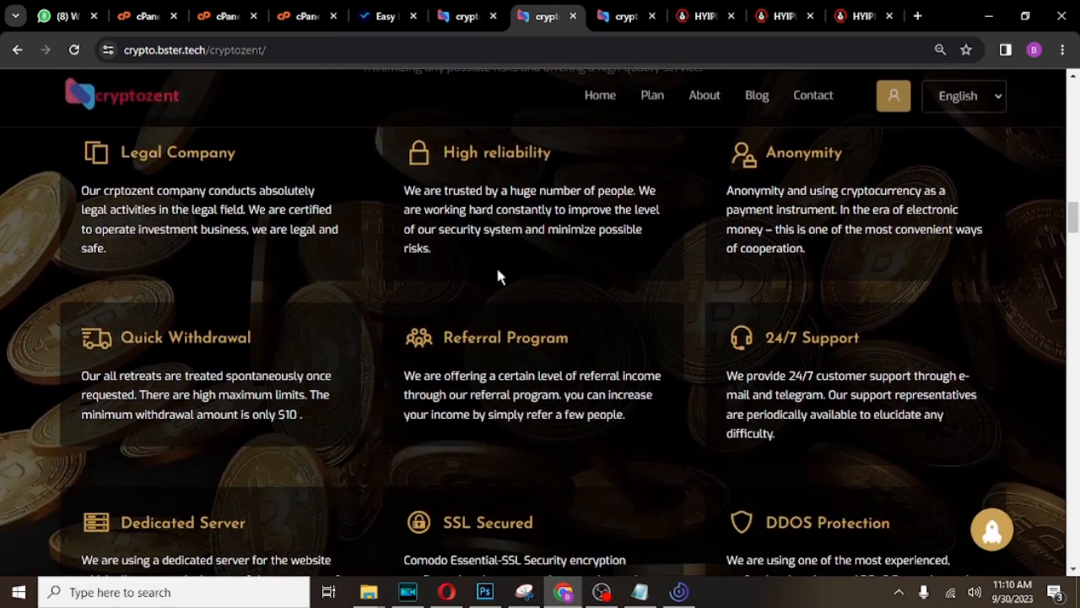
pyautogui.scroll(-8, 532, 326)
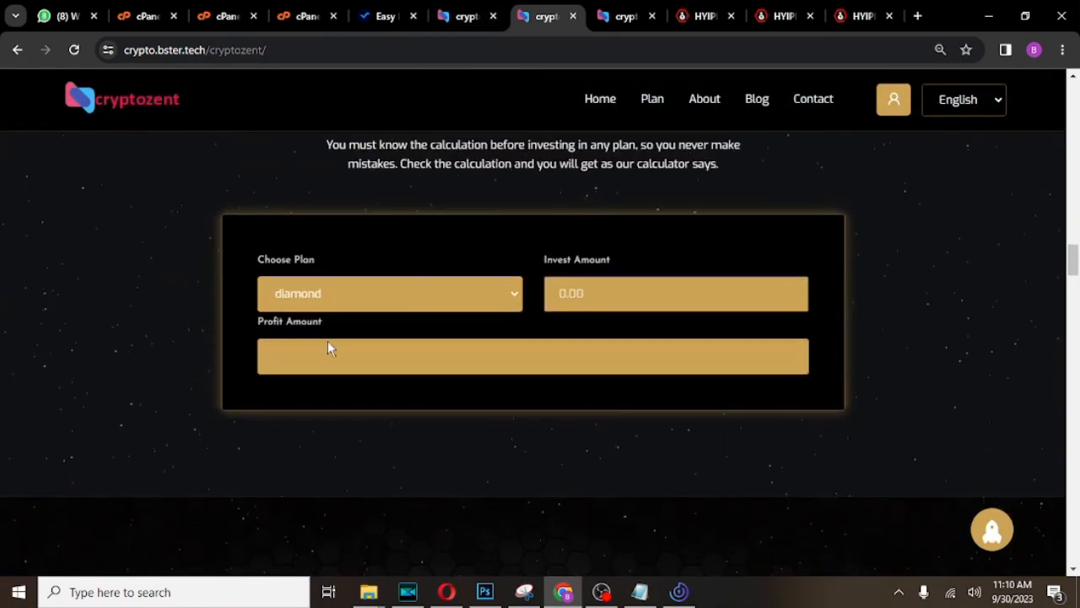
pyautogui.click(369, 297)
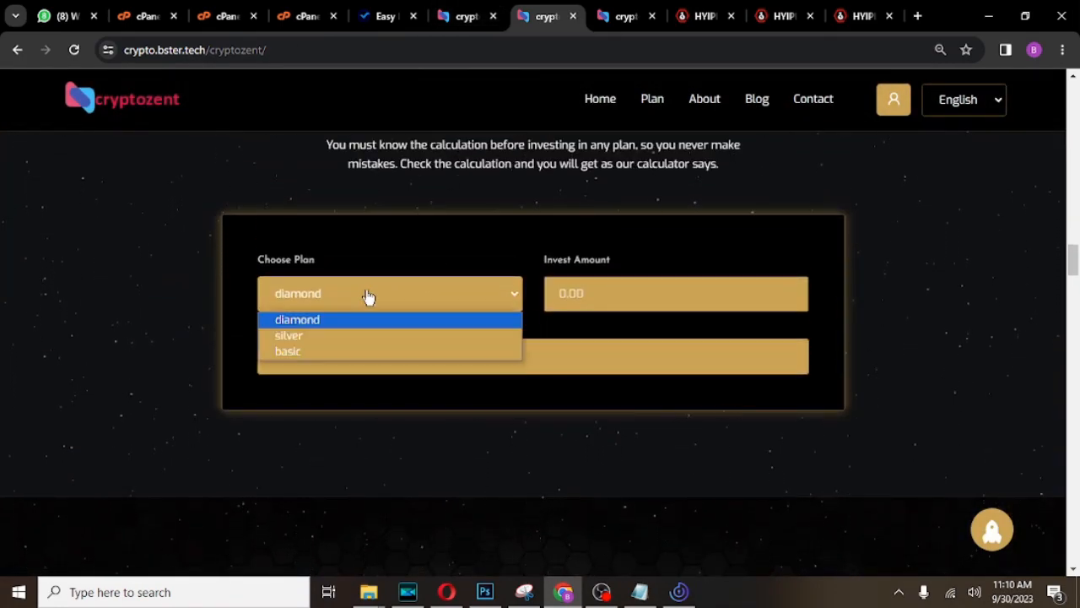
pyautogui.click(308, 351)
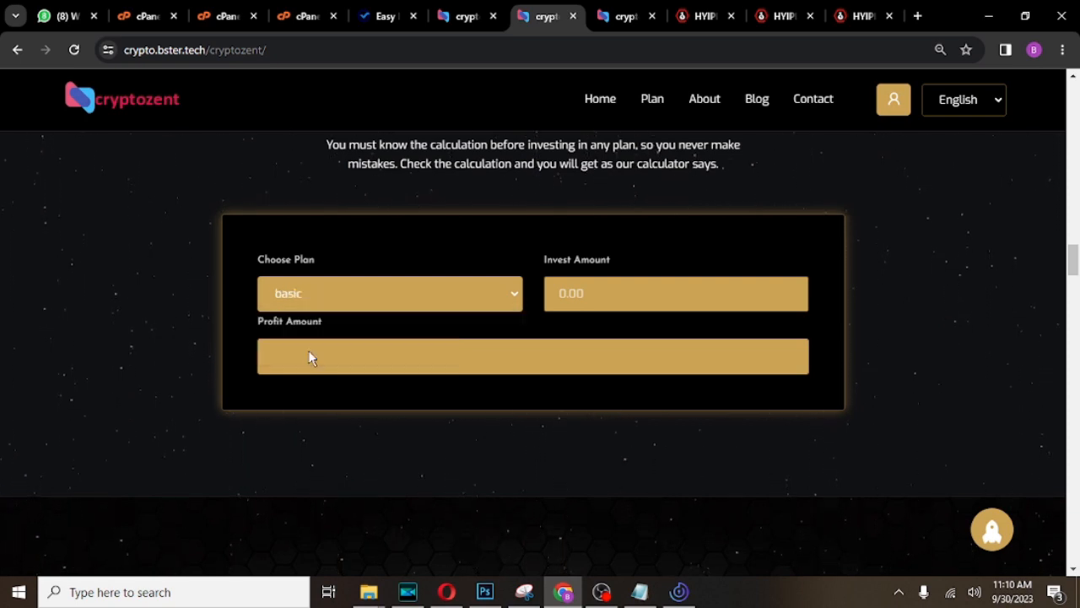
pyautogui.click(581, 293)
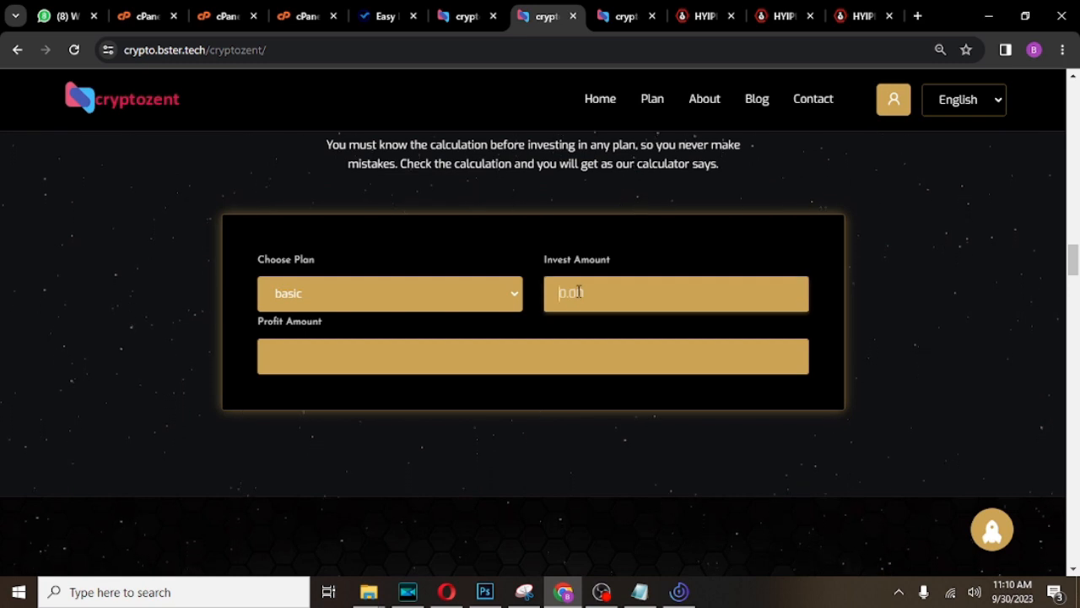
pyautogui.write('150')
# Step: Check the calculated profit, then scroll down to the How Hyiplab Works section
pyautogui.click(423, 348)
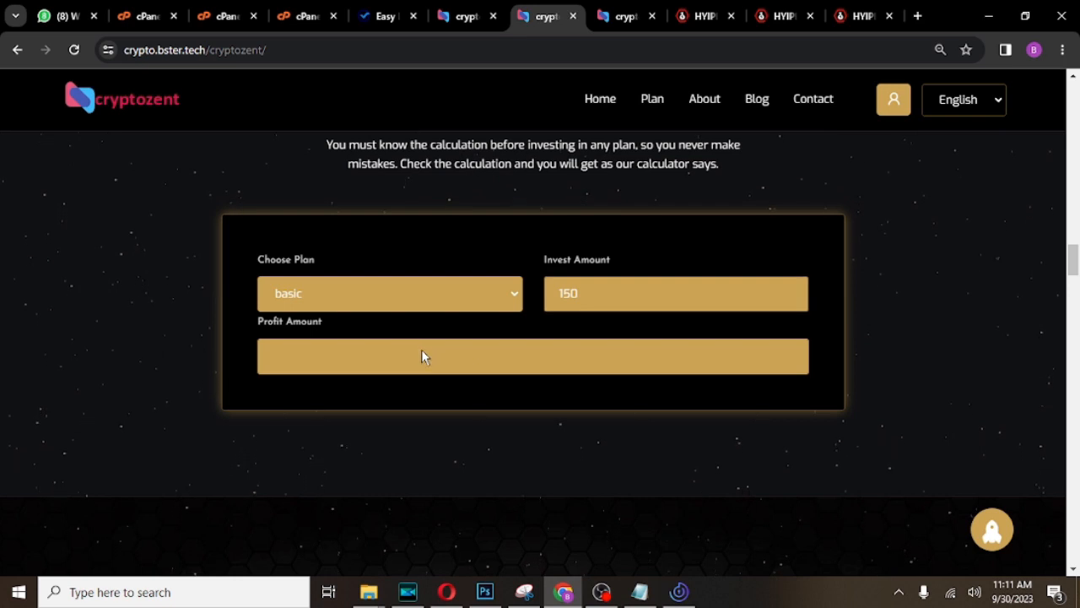
pyautogui.tripleClick(423, 350)
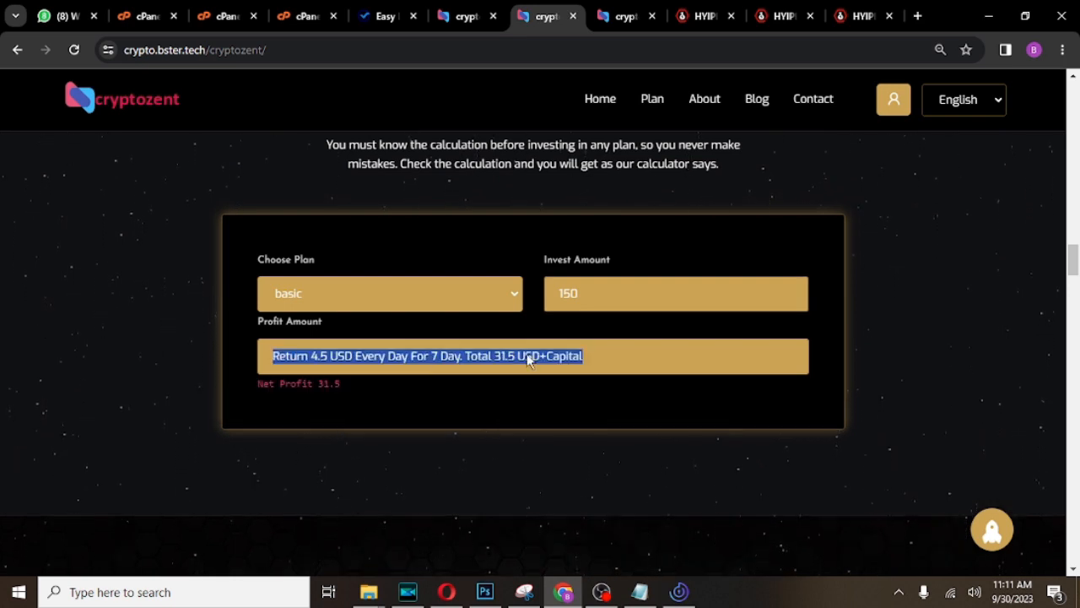
pyautogui.click(593, 354)
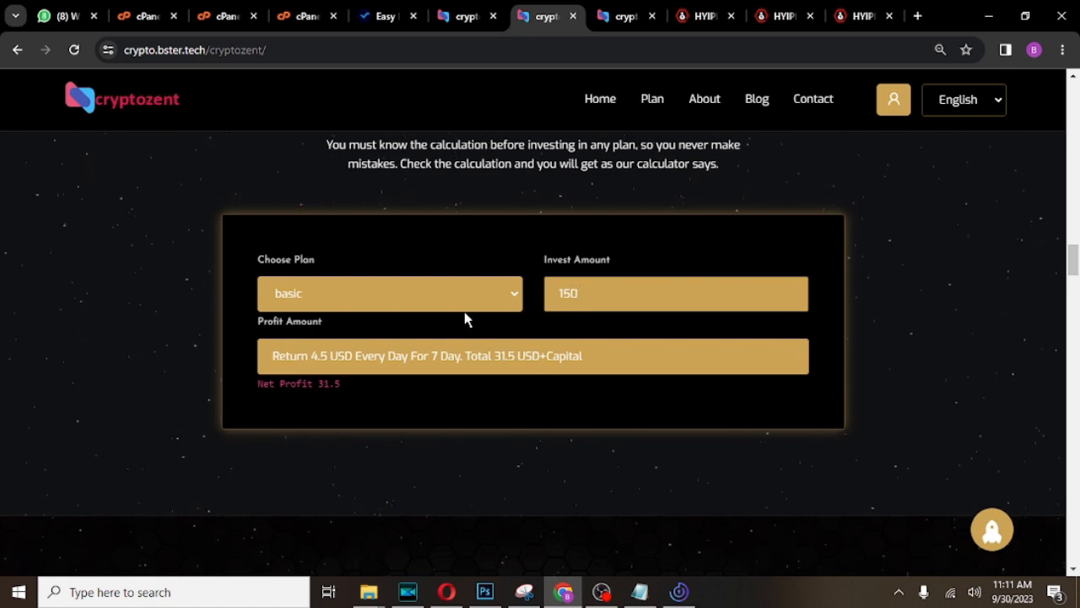
pyautogui.scroll(-4, 464, 317)
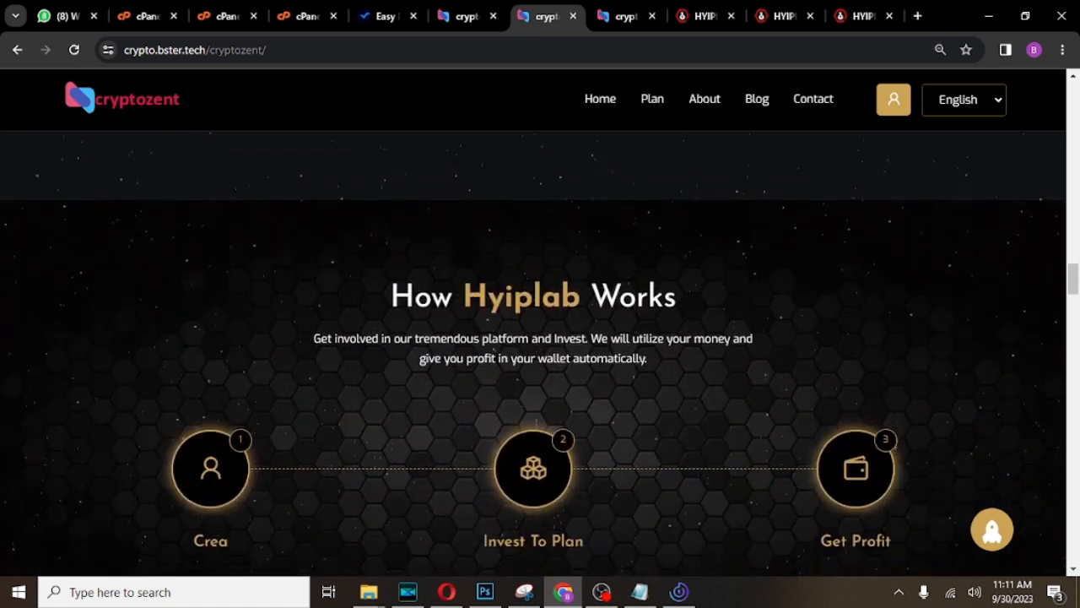
pyautogui.scroll(-1, 540, 309)
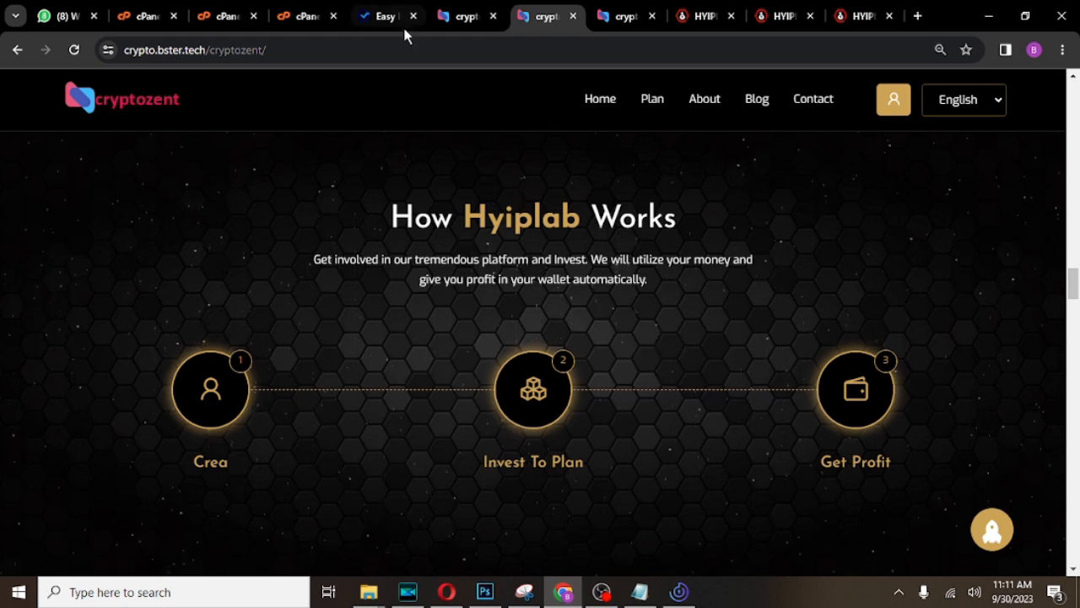
# Step: Return to the admin panel and open the Section Manage > How Work editor
pyautogui.click(452, 25)
pyautogui.scroll(-1, 410, 332)
pyautogui.scroll(-7, 411, 346)
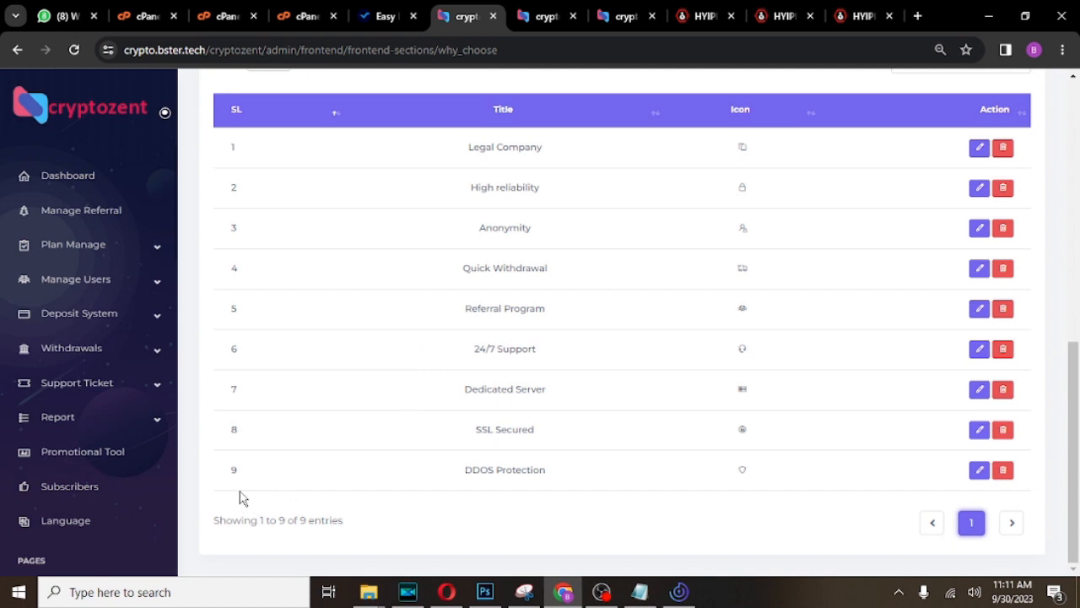
pyautogui.scroll(-6, 42, 470)
pyautogui.scroll(-2, 42, 470)
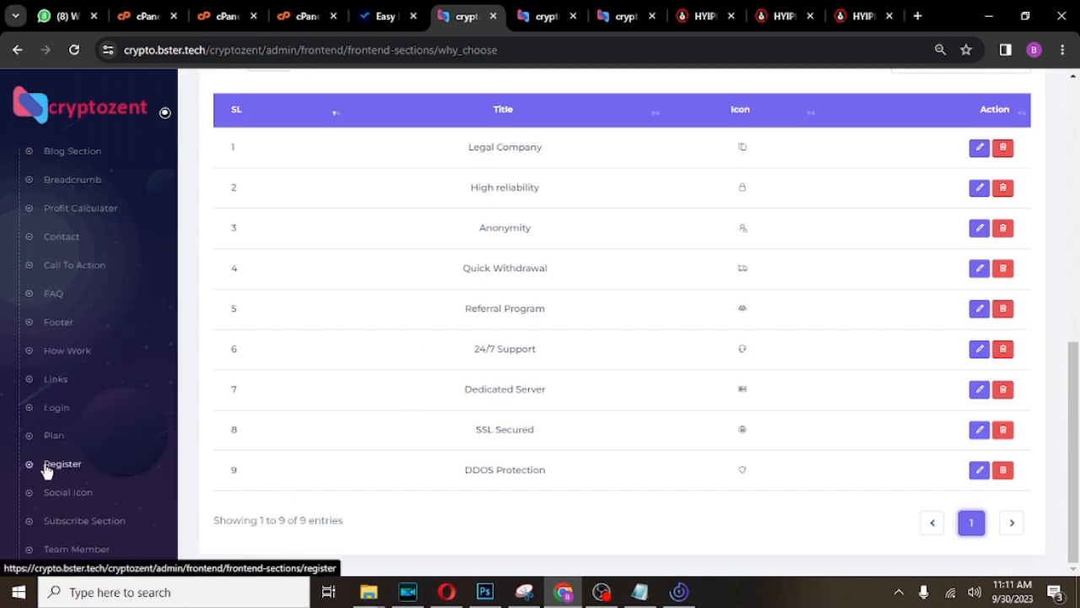
pyautogui.click(73, 357)
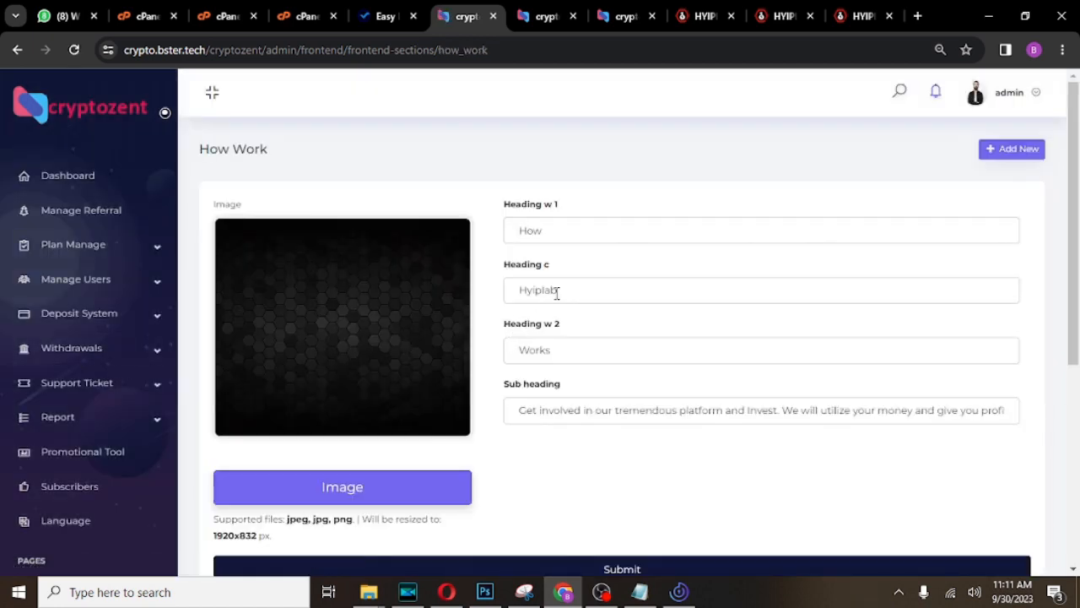
# Step: Replace the Heading c word Hyiplab with cryptozent
pyautogui.doubleClick(572, 293)
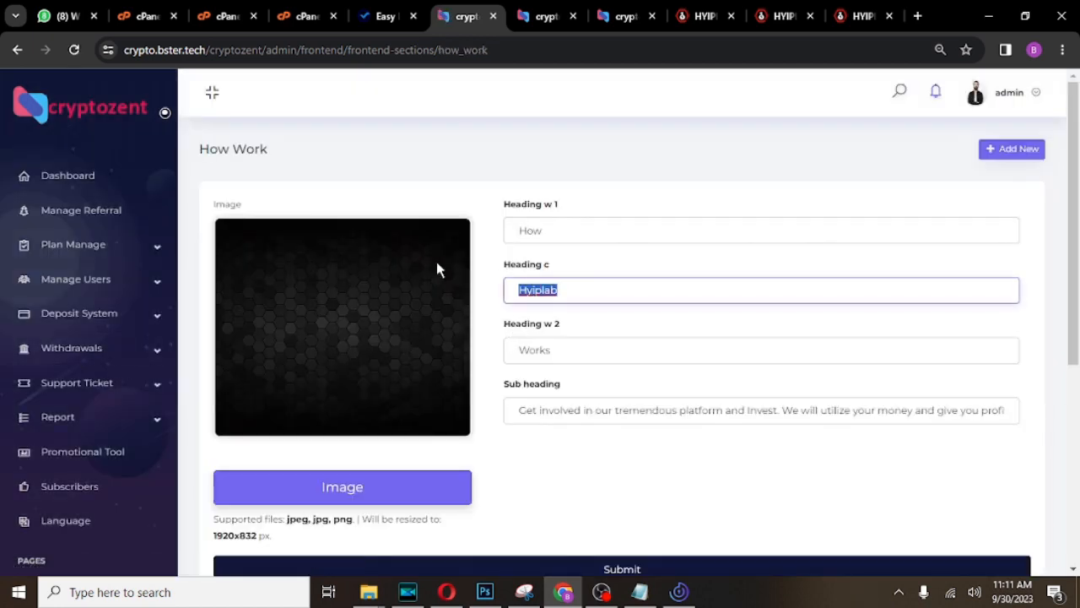
pyautogui.write('cr')
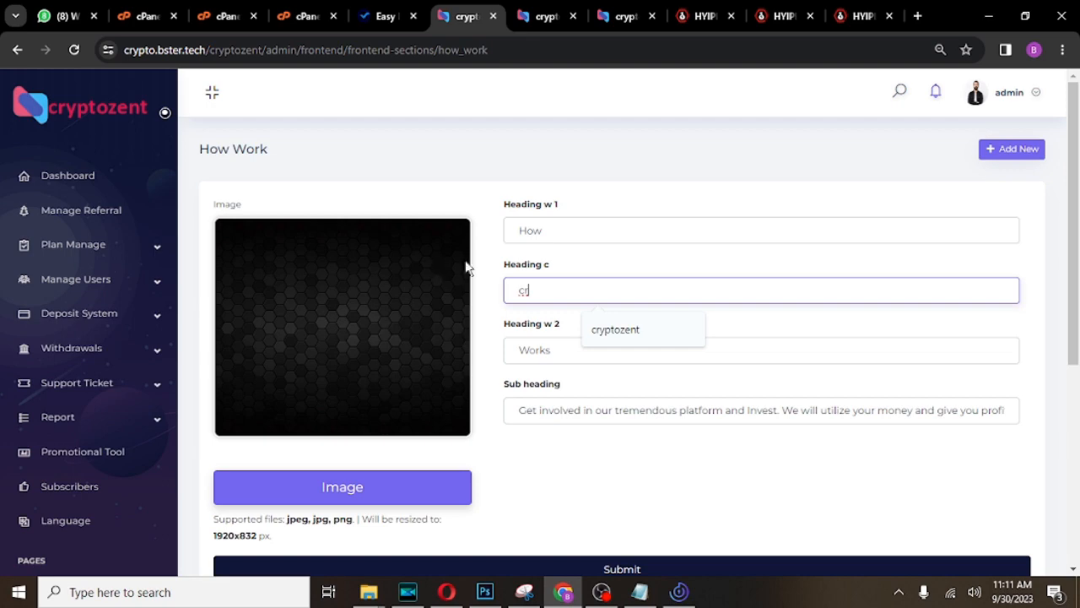
pyautogui.click(616, 331)
pyautogui.scroll(-4, 528, 492)
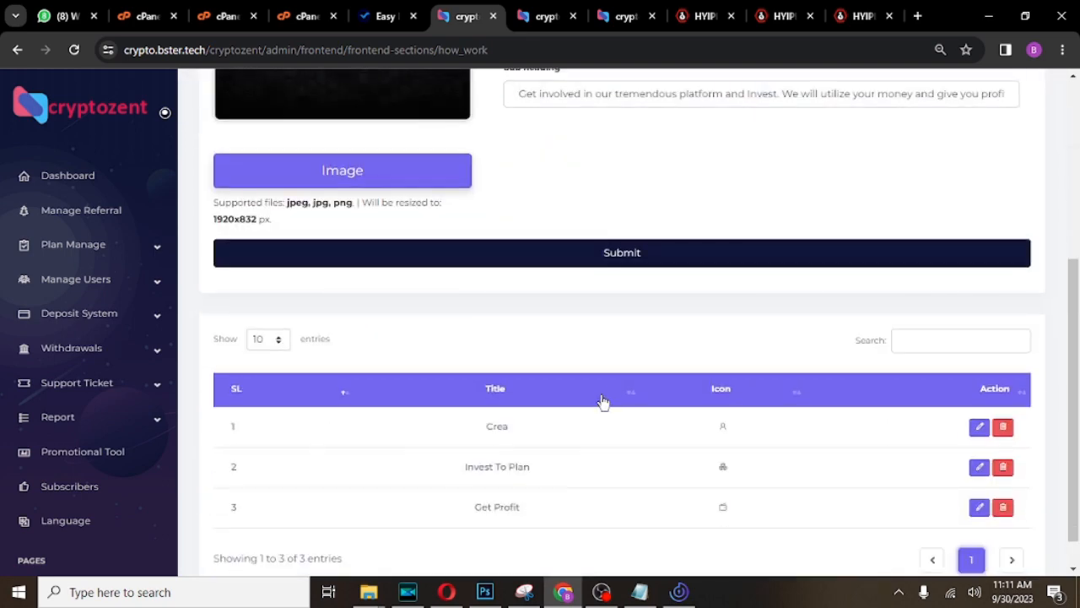
pyautogui.scroll(2, 437, 270)
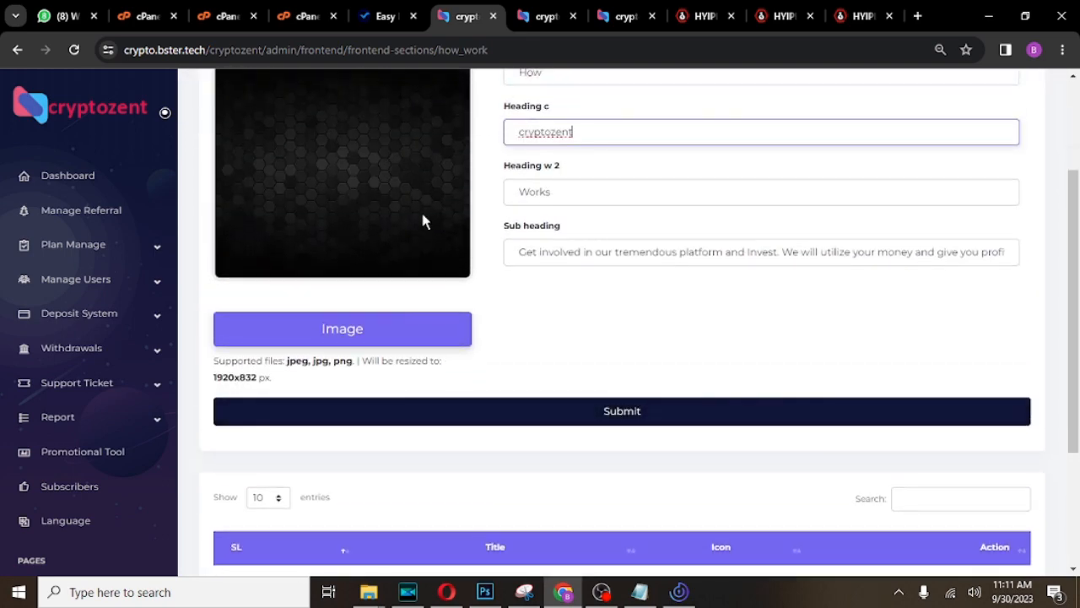
pyautogui.scroll(-3, 675, 489)
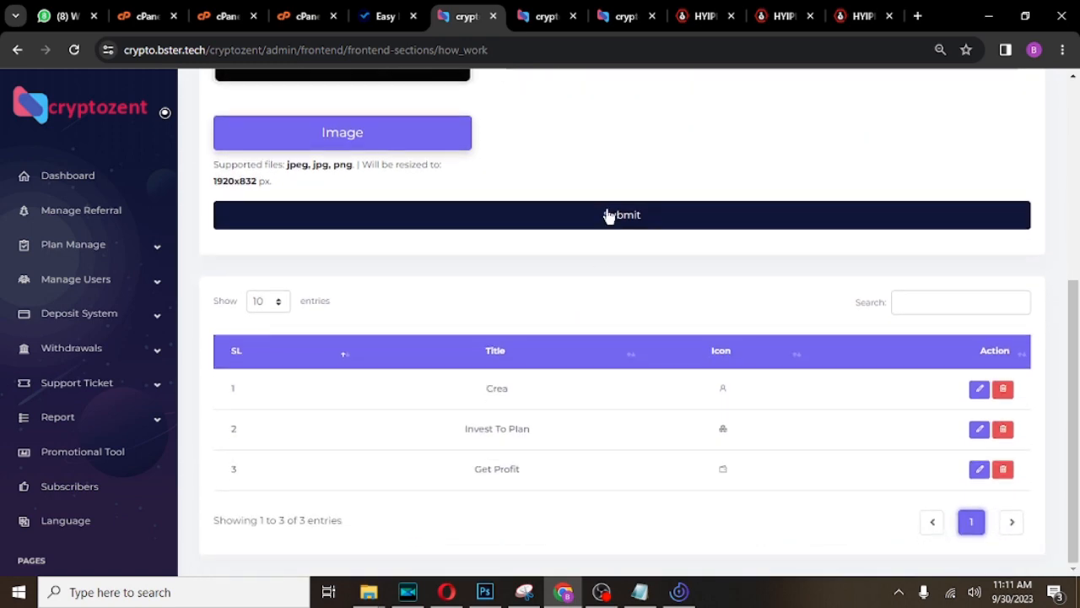
pyautogui.scroll(2, 545, 220)
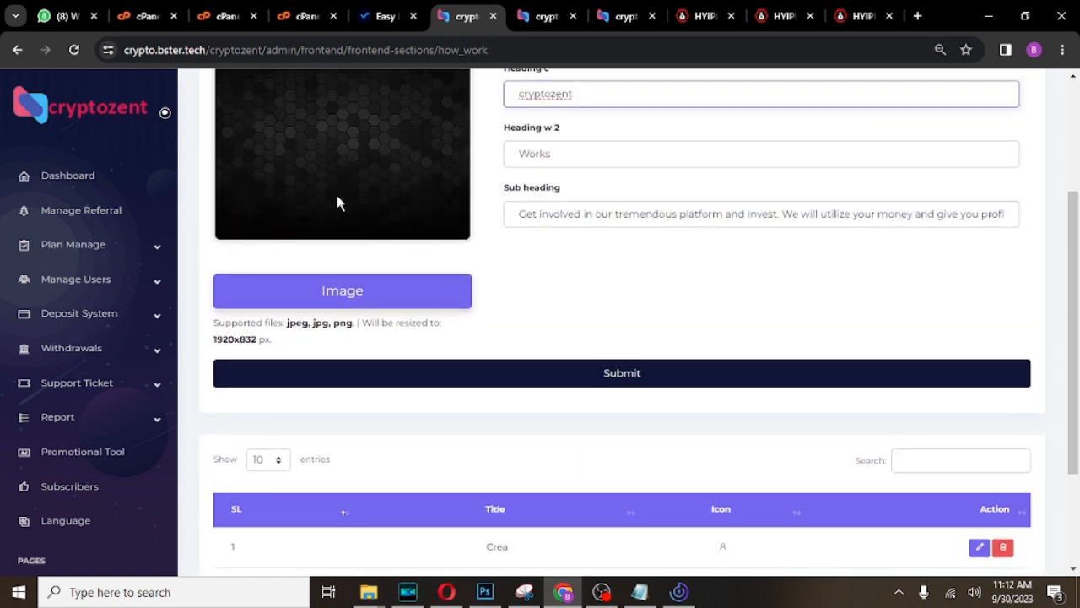
# Step: Set the How Work section image to Copyofimagesmnk.jpg and submit the section
pyautogui.click(341, 292)
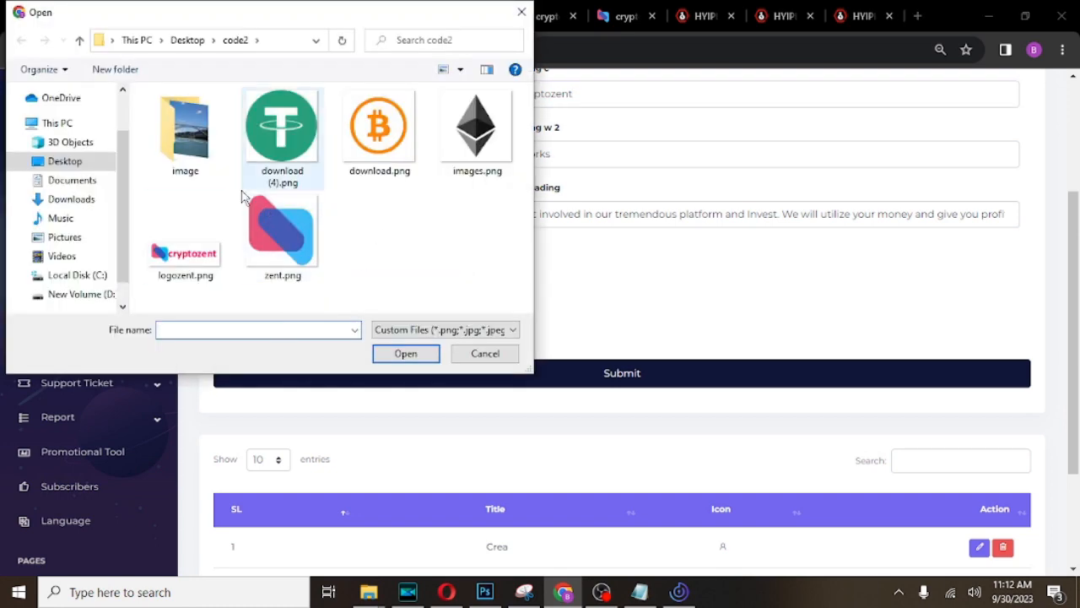
pyautogui.doubleClick(192, 159)
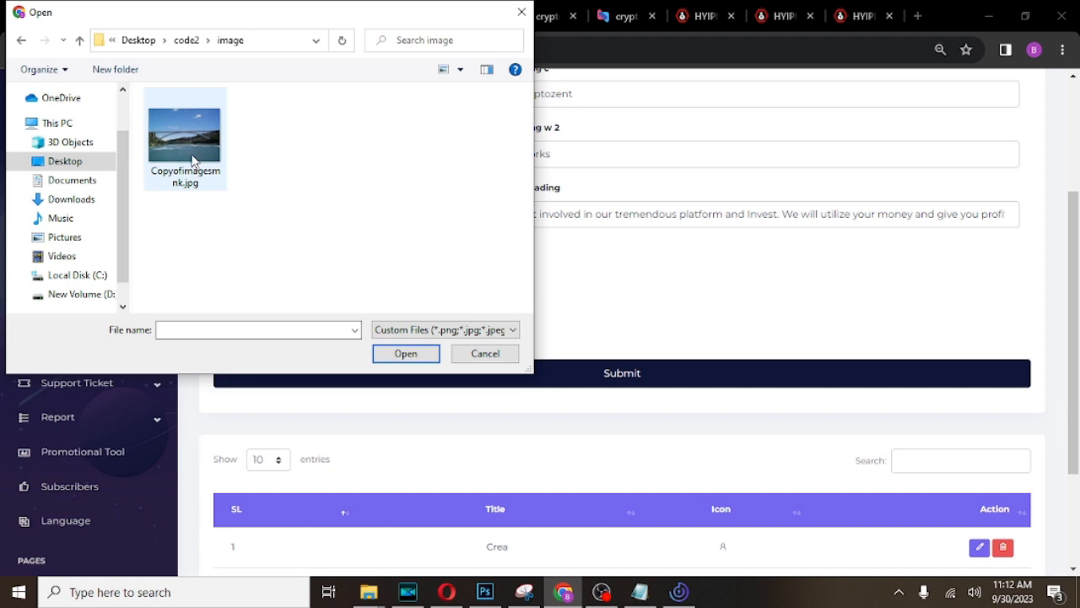
pyautogui.click(190, 138)
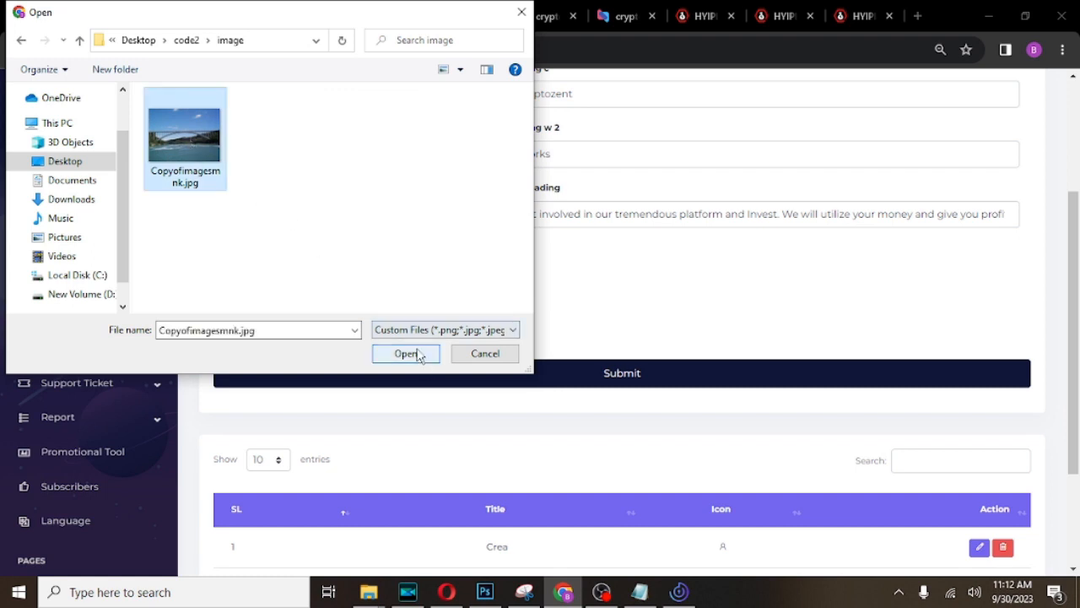
pyautogui.click(414, 353)
pyautogui.scroll(-2, 680, 456)
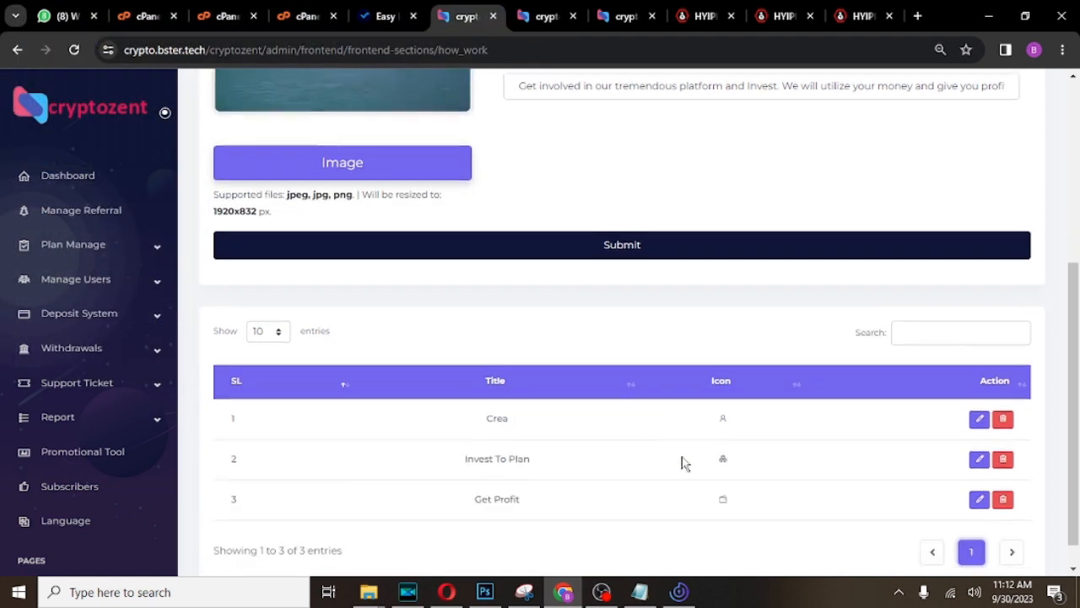
pyautogui.click(637, 216)
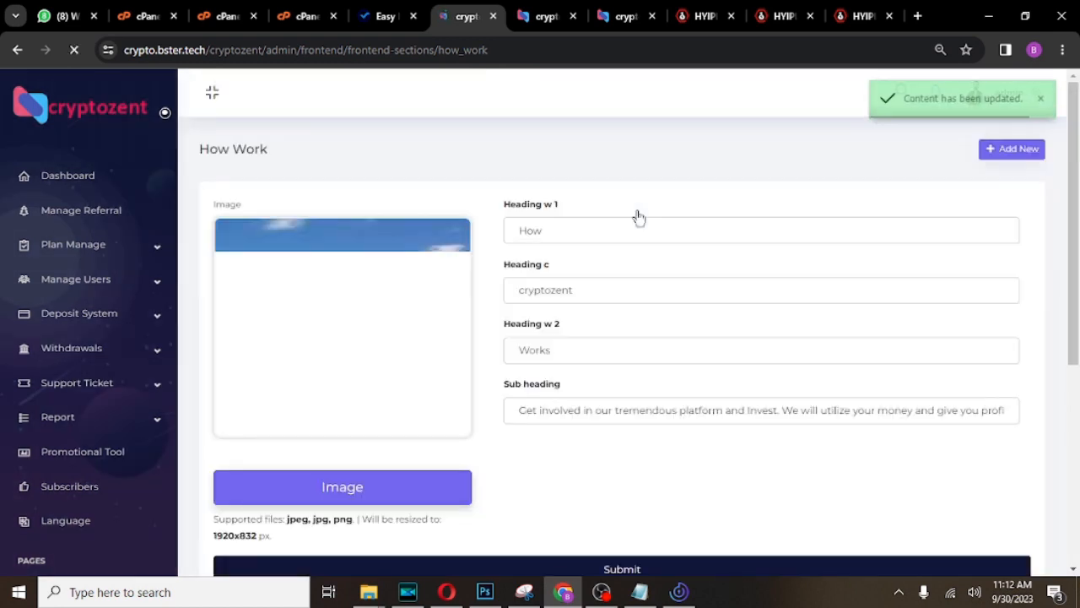
pyautogui.click(545, 17)
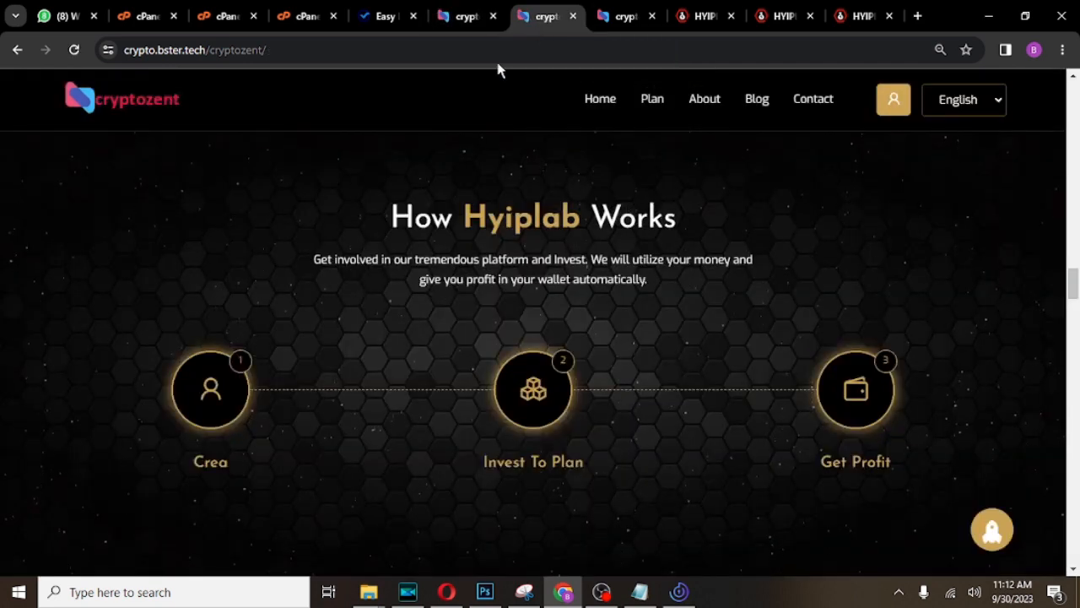
# Step: Reload the home page and confirm How Cryptozent Works now shows the bridge image
pyautogui.click(75, 51)
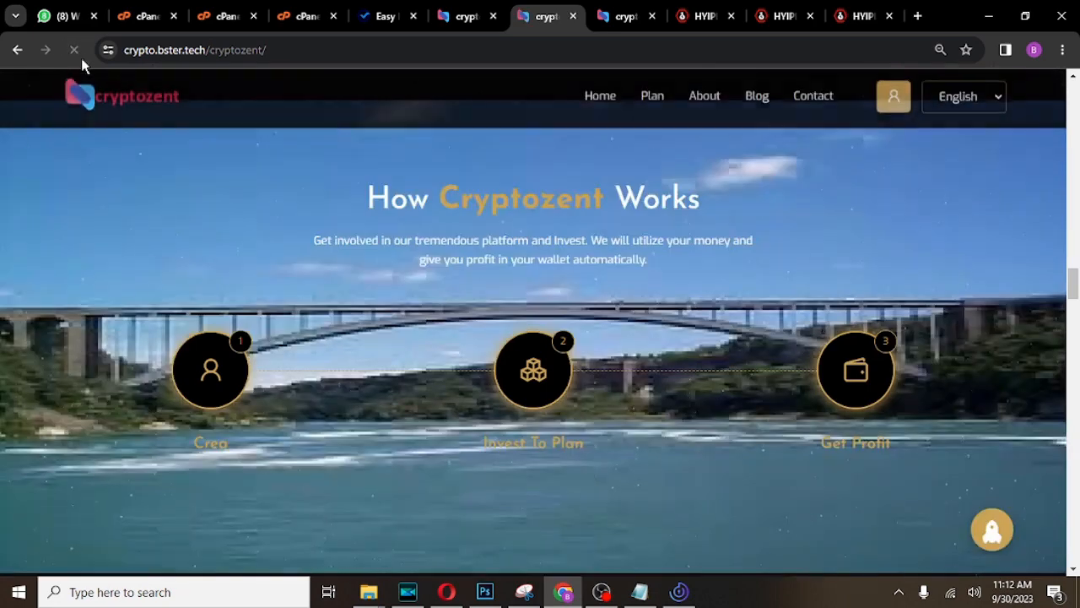
pyautogui.scroll(-3, 553, 321)
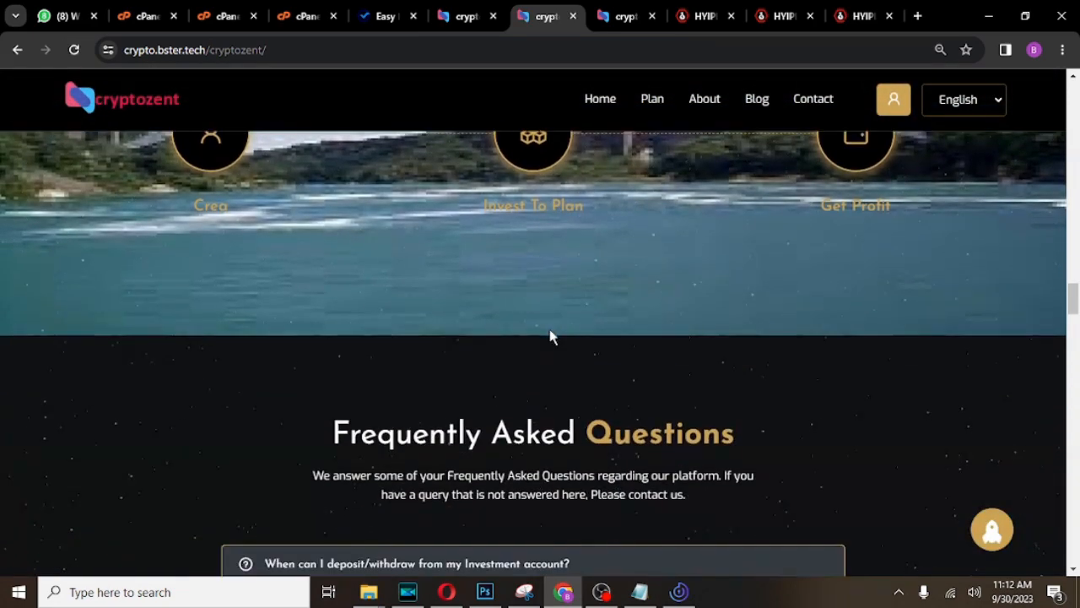
pyautogui.scroll(-3, 548, 333)
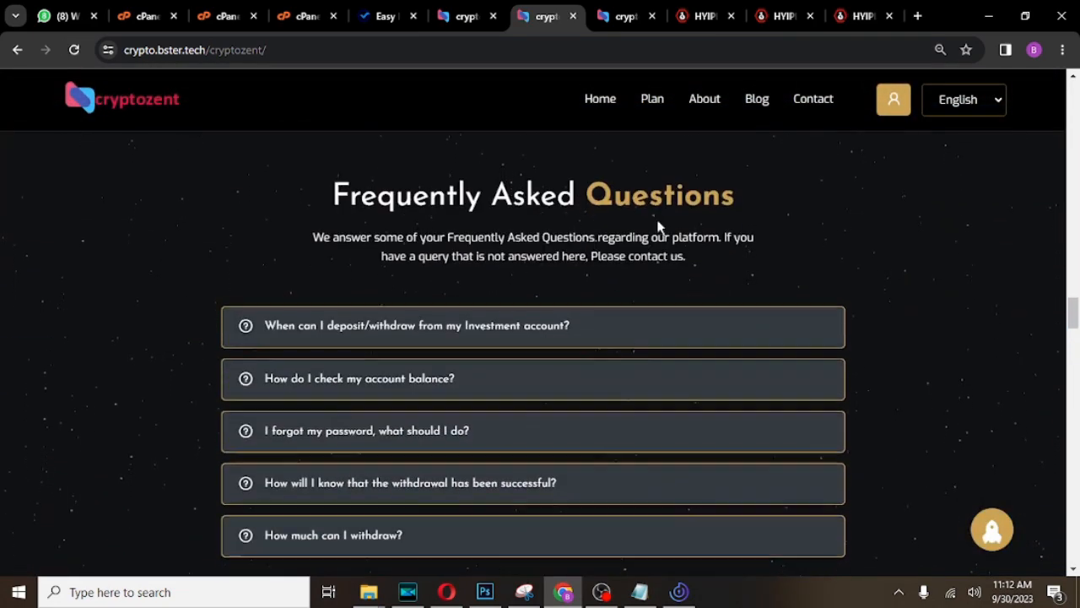
pyautogui.scroll(-3, 659, 225)
# Step: Go back to the admin How Work editor and scroll down the sidebar
pyautogui.click(462, 27)
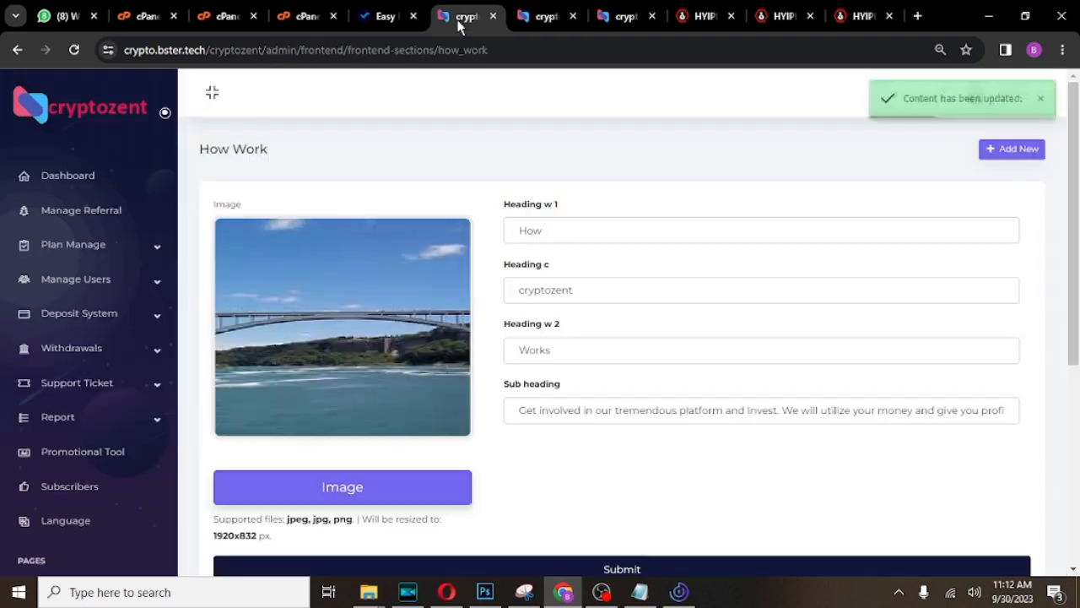
pyautogui.scroll(-5, 135, 417)
pyautogui.scroll(-2, 138, 438)
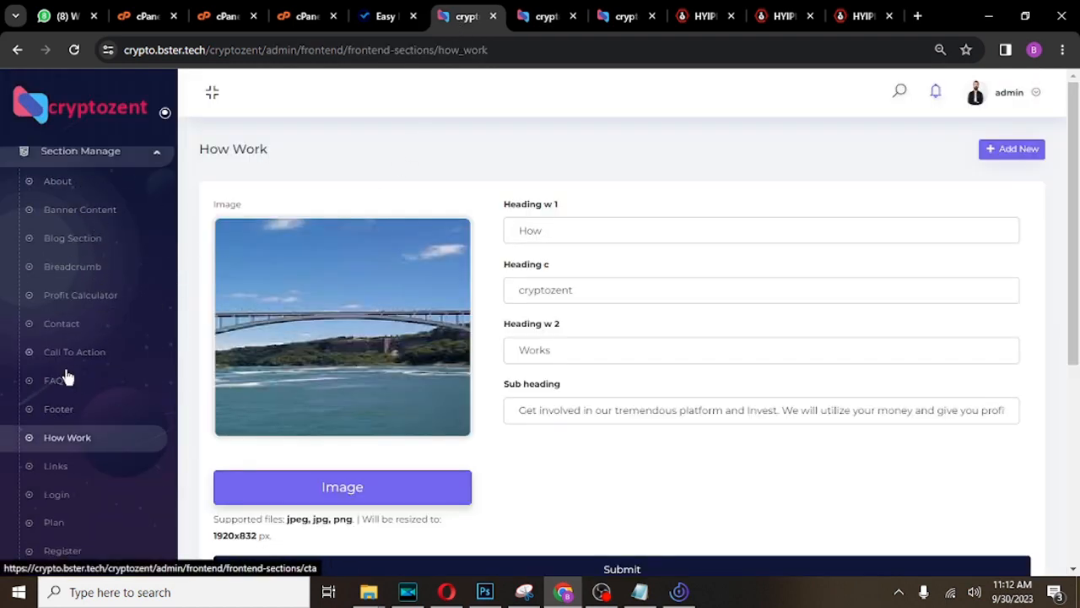
pyautogui.scroll(-2, 68, 472)
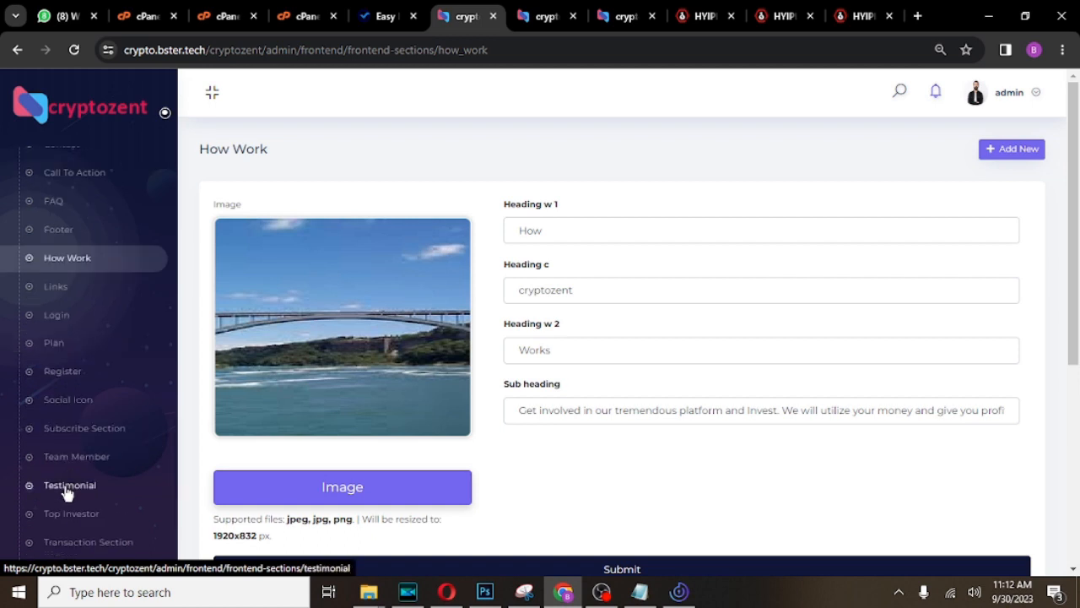
pyautogui.scroll(-1, 69, 510)
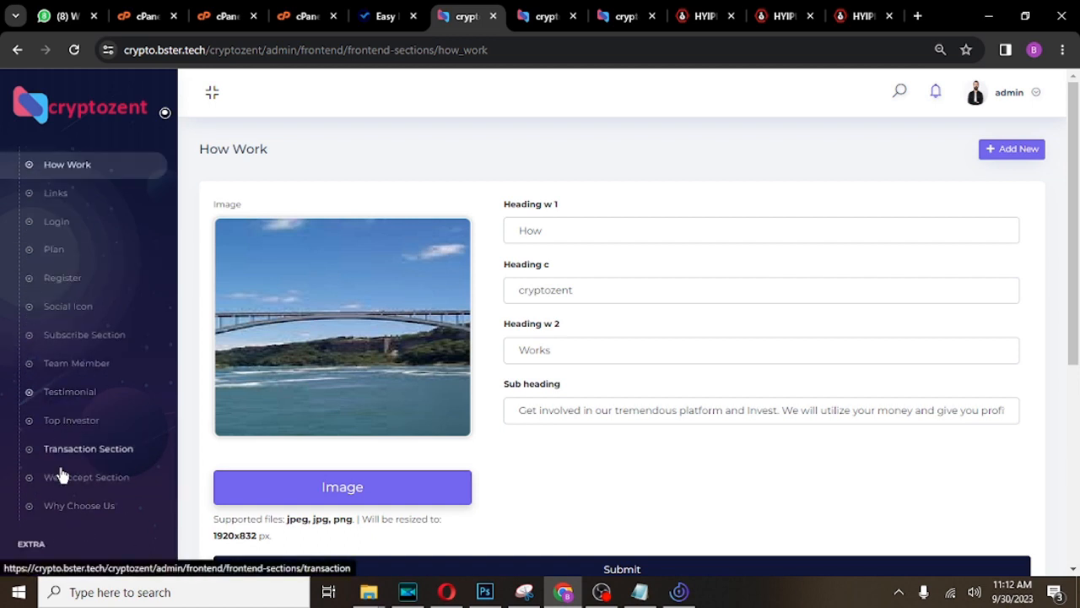
pyautogui.scroll(-1, 53, 511)
pyautogui.scroll(2, 83, 361)
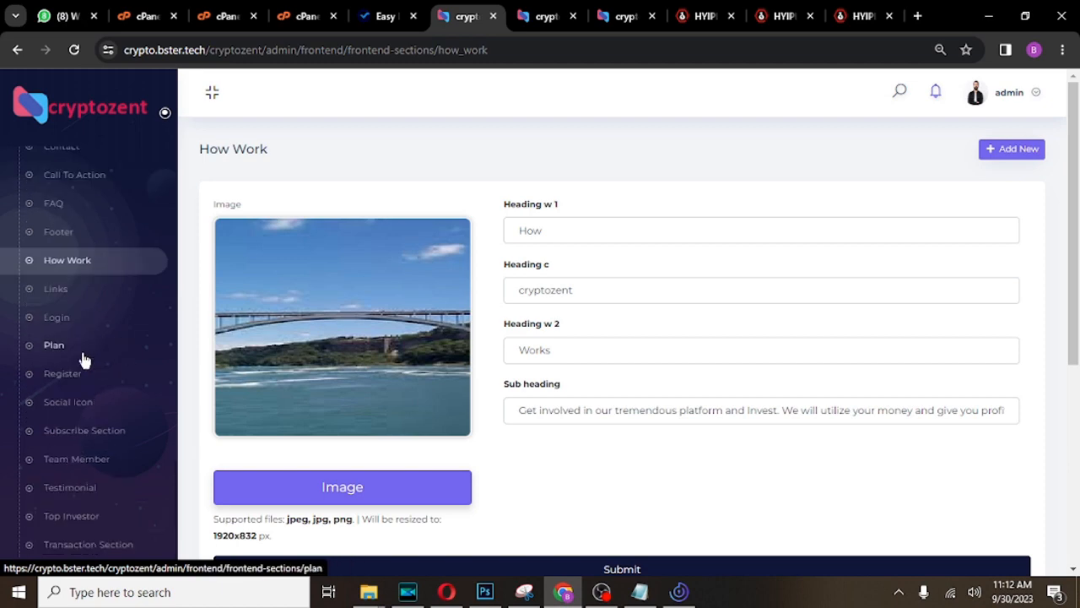
pyautogui.click(65, 205)
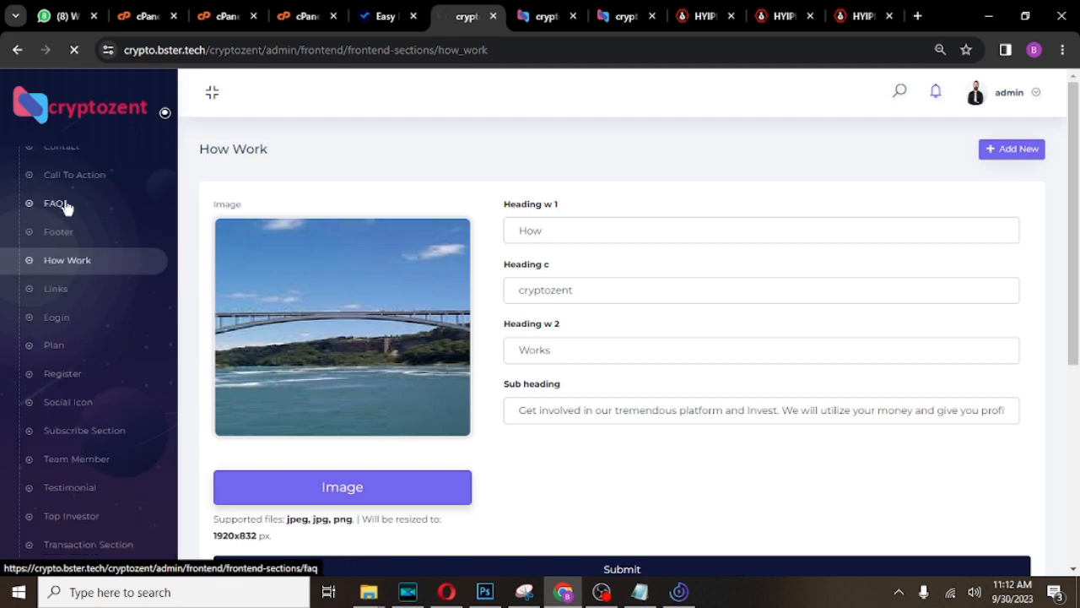
pyautogui.scroll(-3, 607, 328)
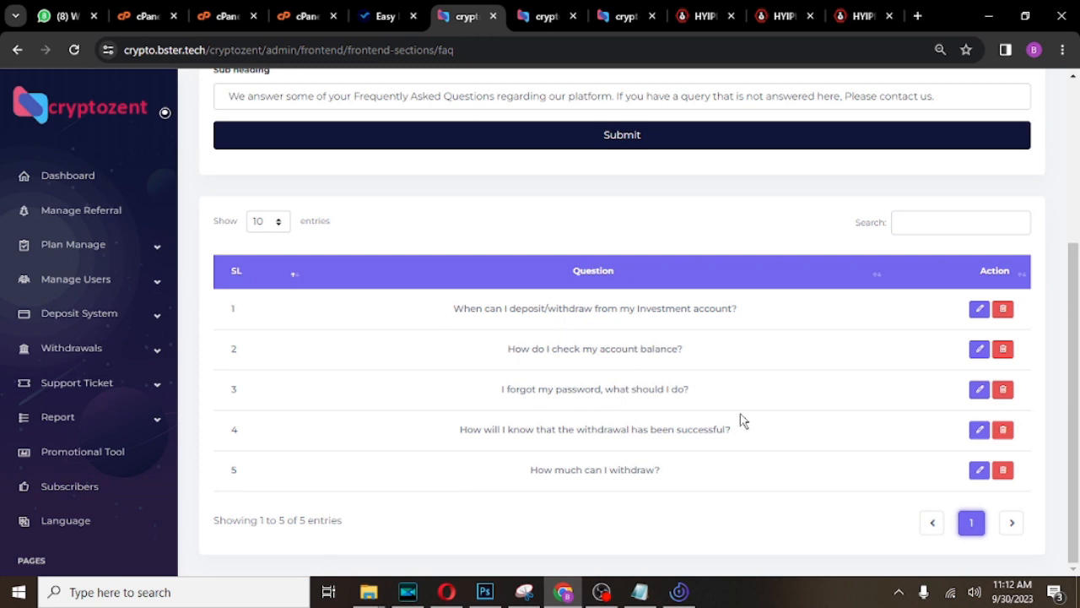
pyautogui.click(541, 9)
pyautogui.scroll(-3, 514, 193)
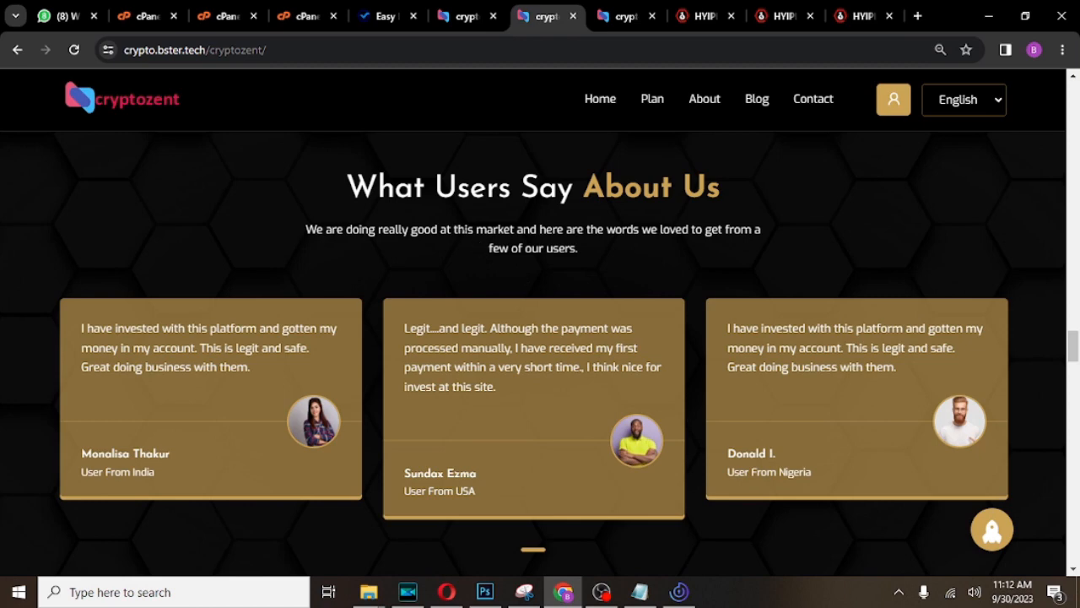
pyautogui.scroll(-5, 556, 287)
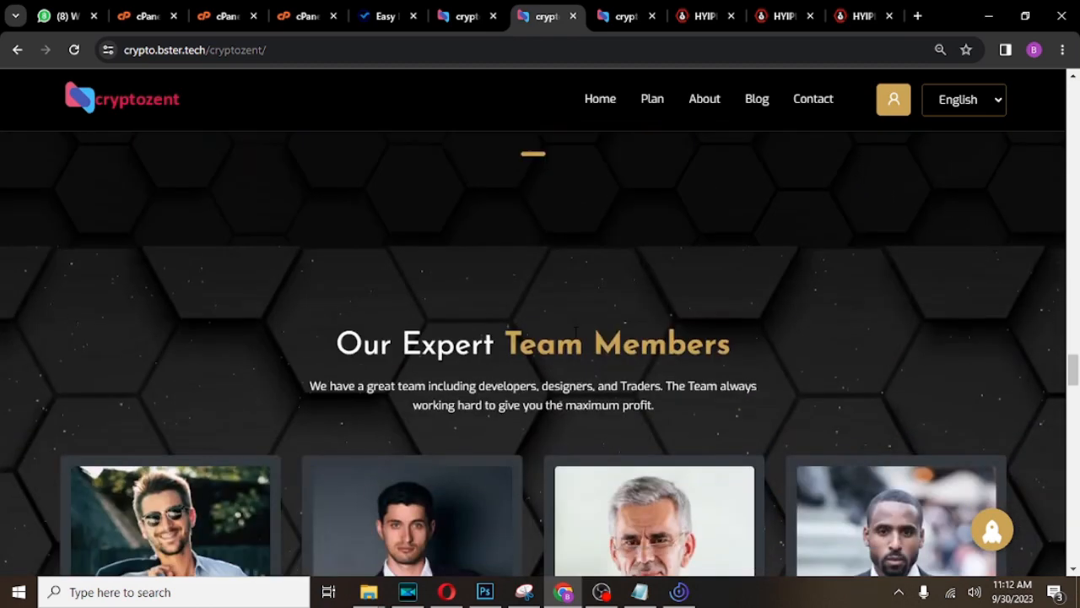
pyautogui.scroll(-3, 305, 406)
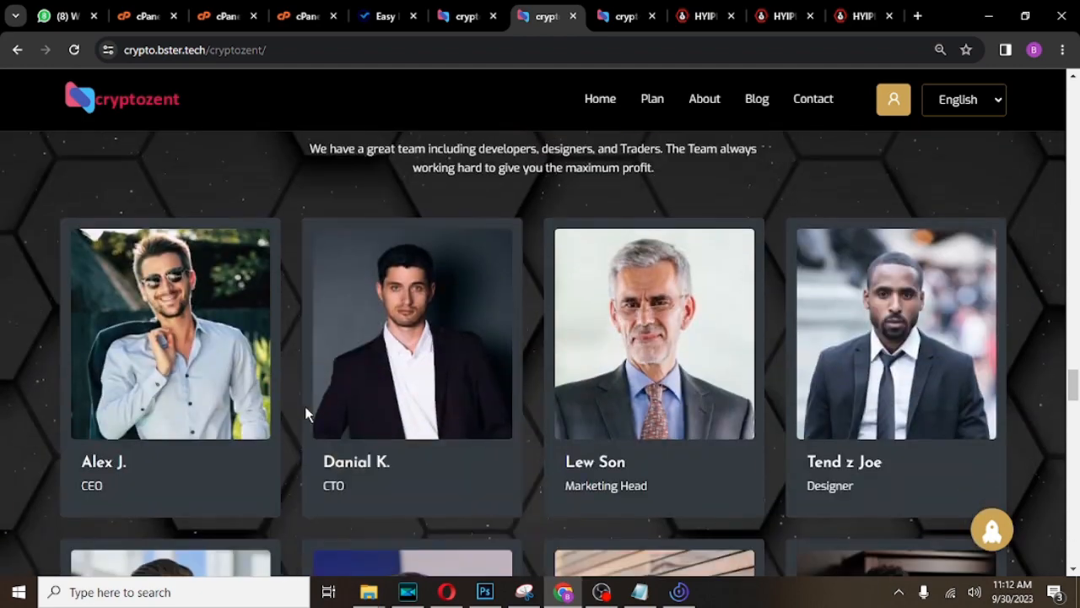
pyautogui.scroll(2, 509, 367)
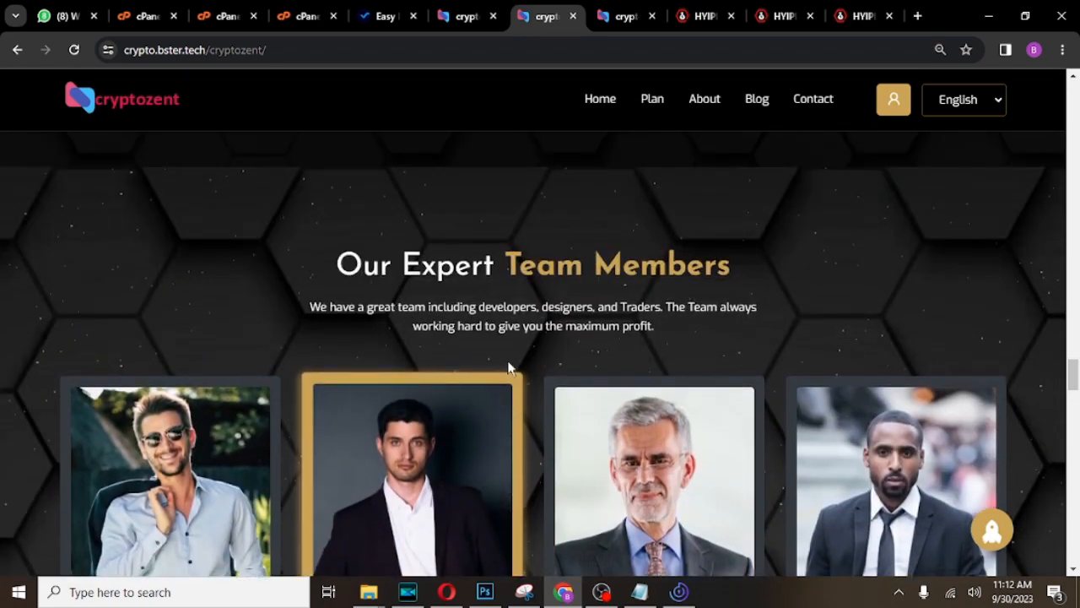
pyautogui.scroll(-5, 658, 279)
pyautogui.scroll(-7, 908, 447)
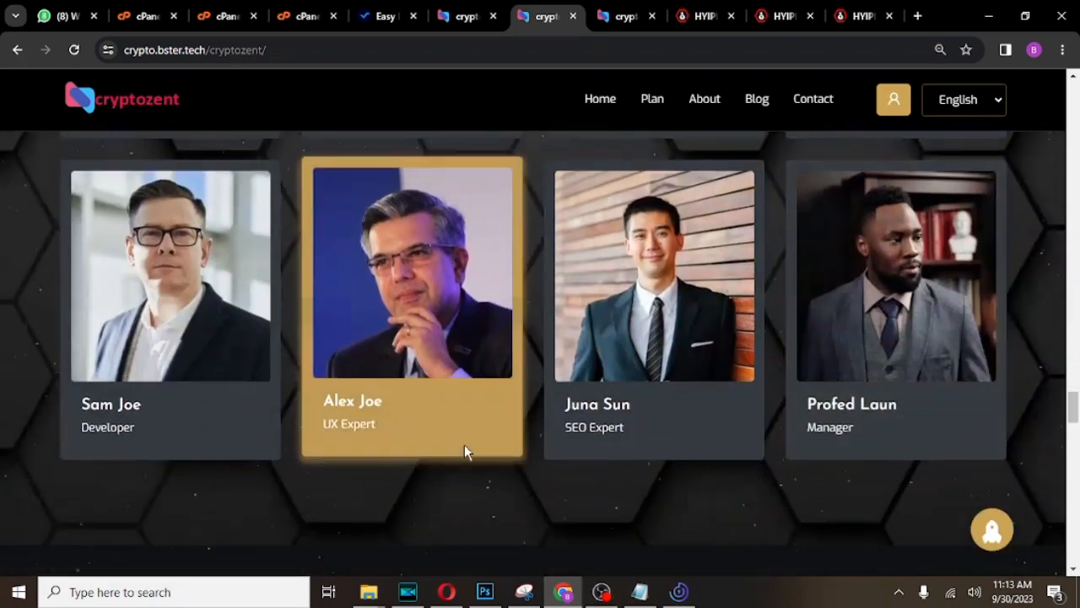
pyautogui.scroll(-5, 528, 375)
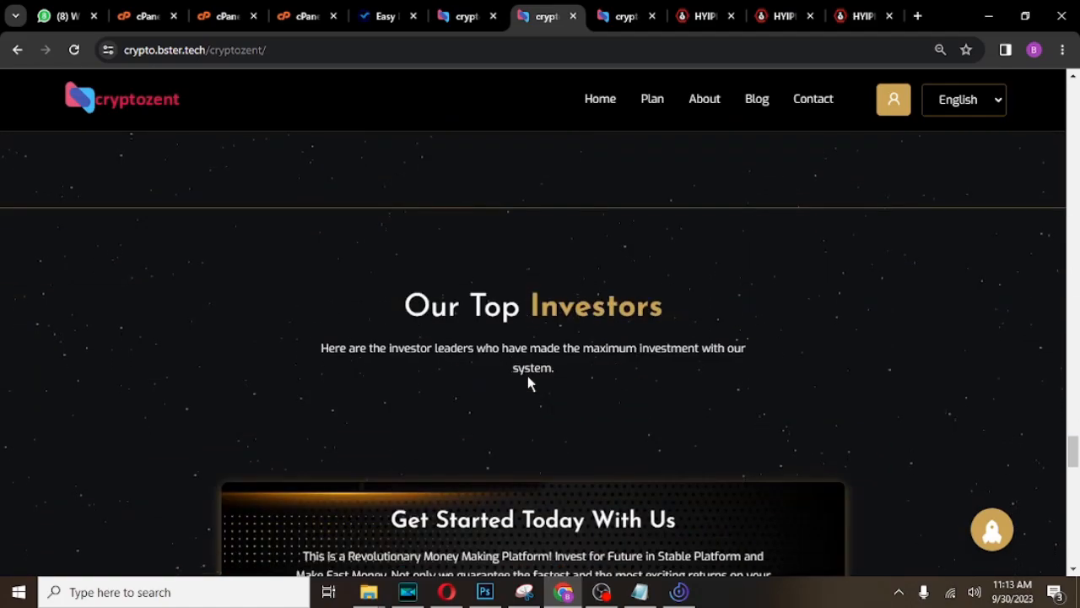
pyautogui.scroll(3, 529, 379)
pyautogui.scroll(10, 551, 377)
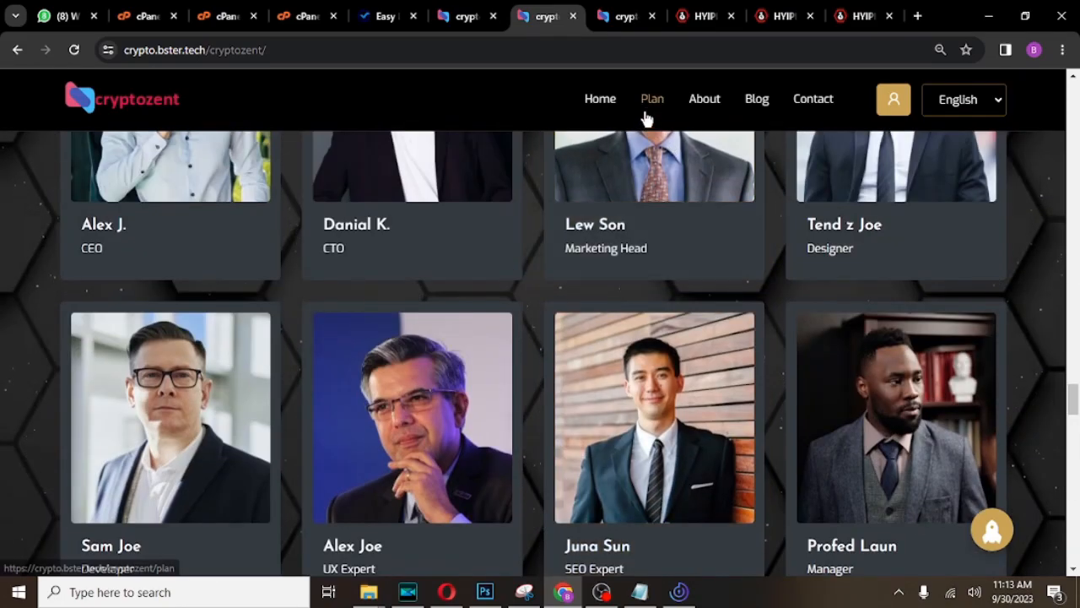
# Step: View the live About page on the Cryptozent site
pyautogui.click(697, 101)
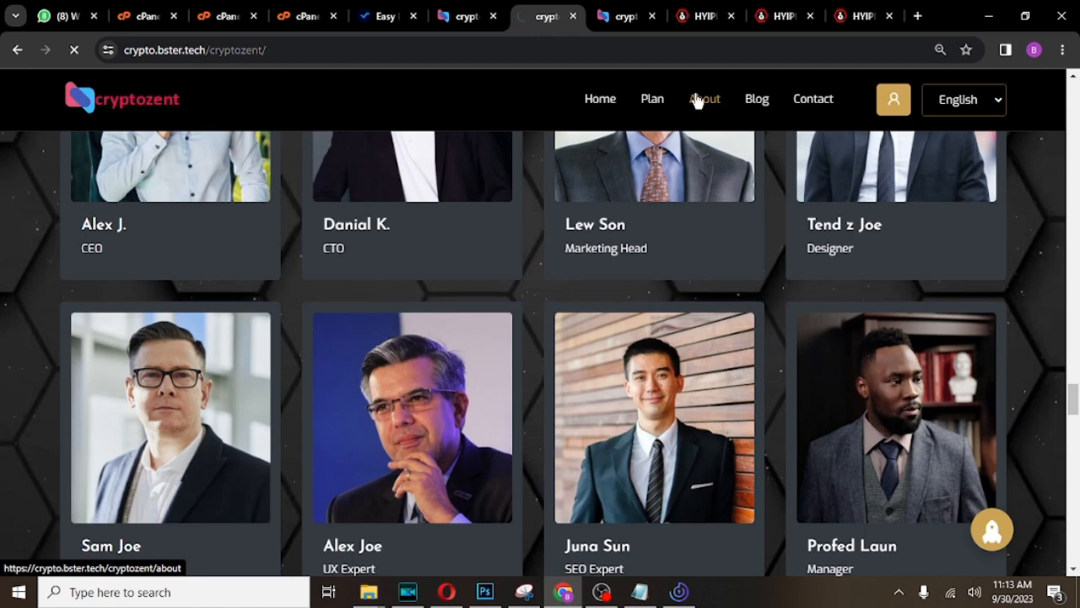
pyautogui.scroll(-5, 594, 341)
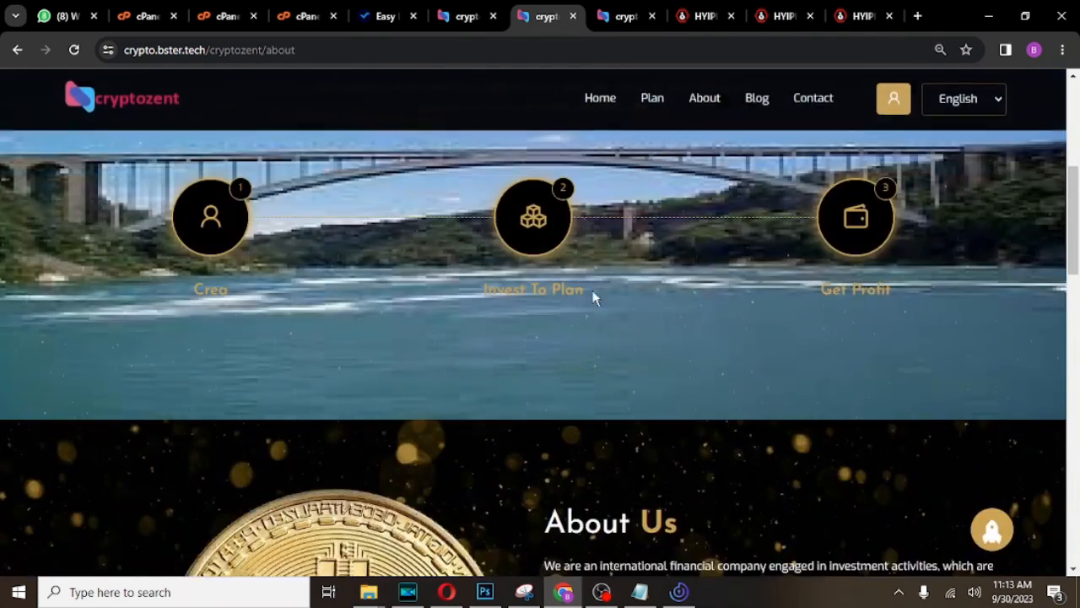
pyautogui.scroll(3, 579, 337)
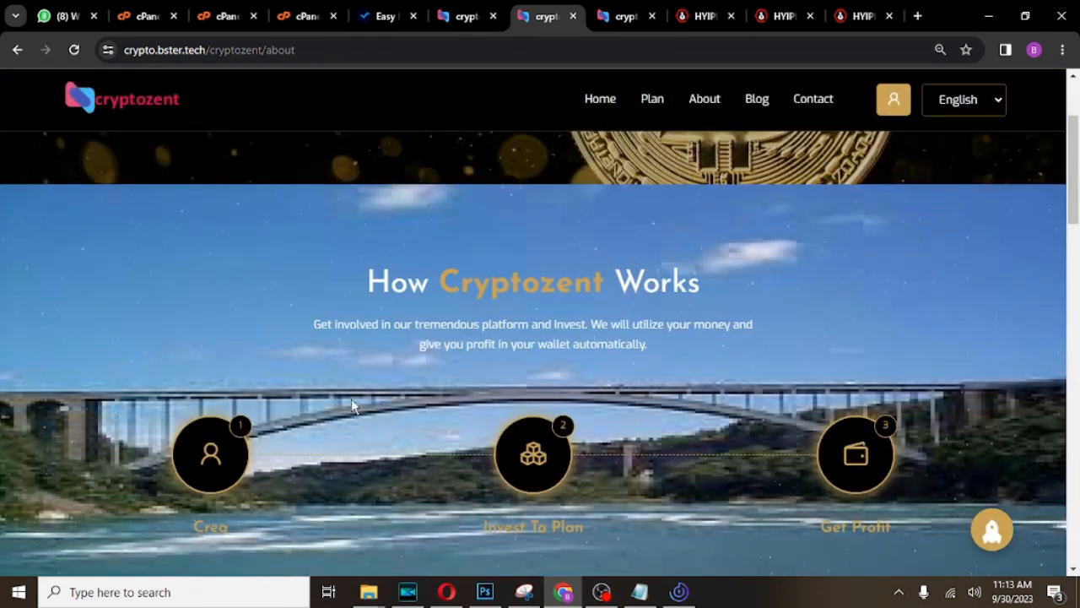
pyautogui.scroll(-6, 422, 424)
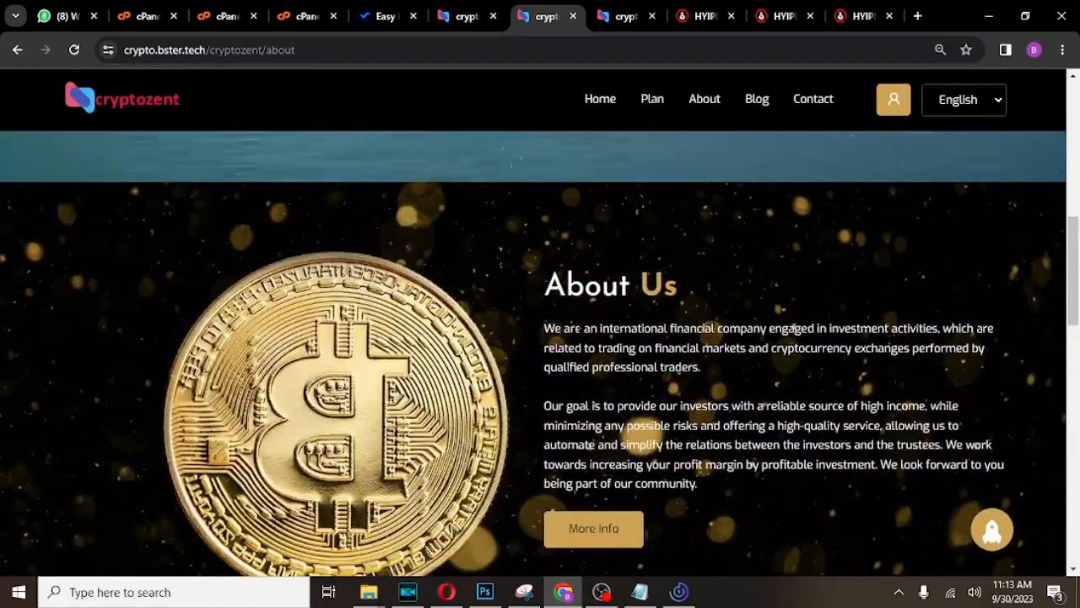
pyautogui.scroll(-4, 579, 342)
pyautogui.scroll(4, 568, 306)
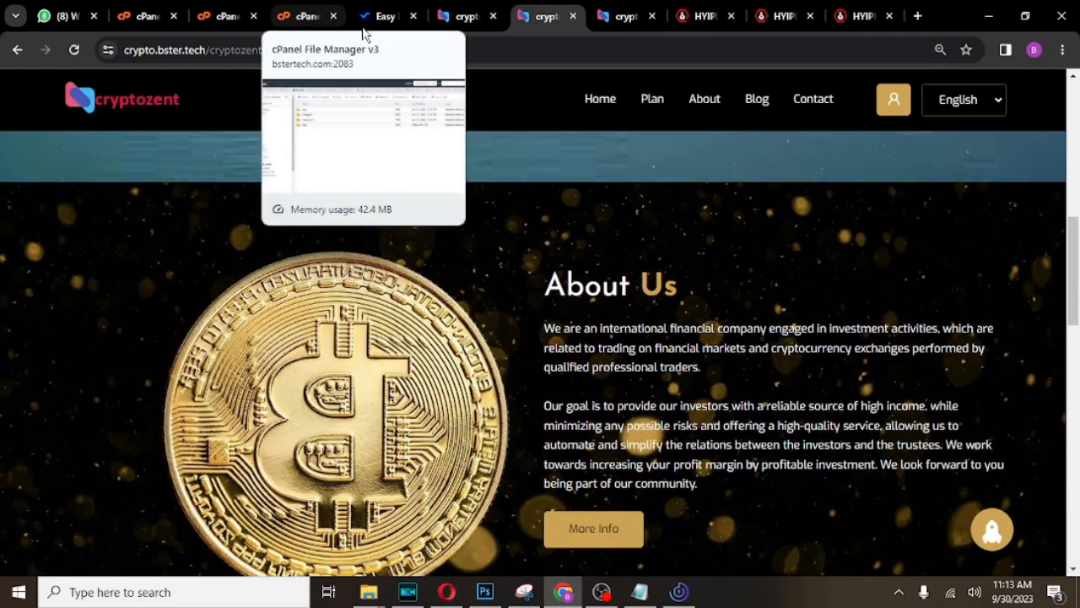
# Step: In admin, open Manage Pages and edit the About page to see its How Work, About, FAQ and Call To Action sections
pyautogui.click(465, 16)
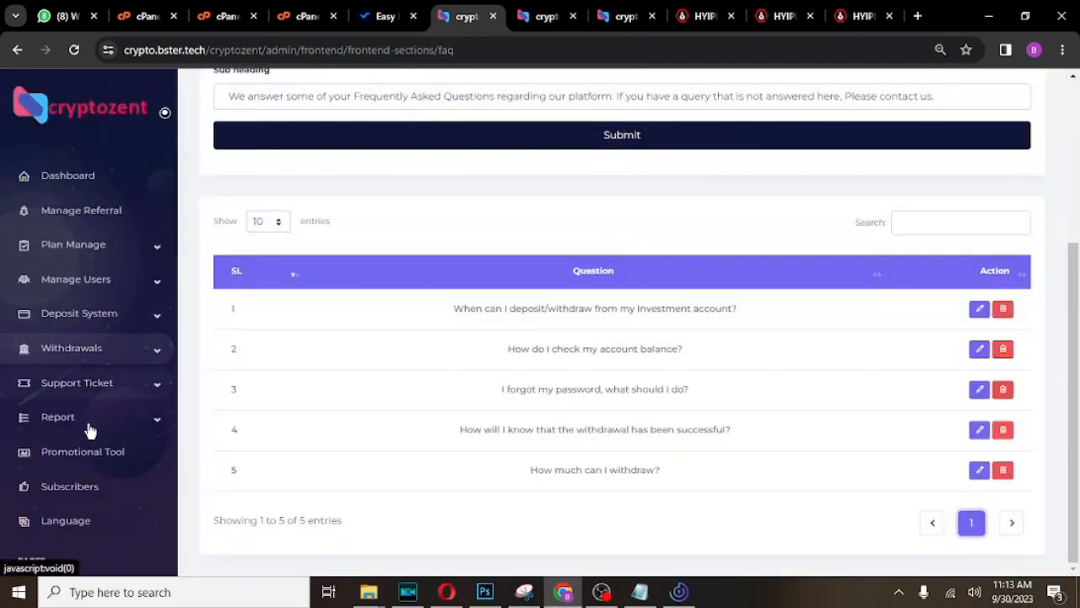
pyautogui.scroll(-5, 90, 451)
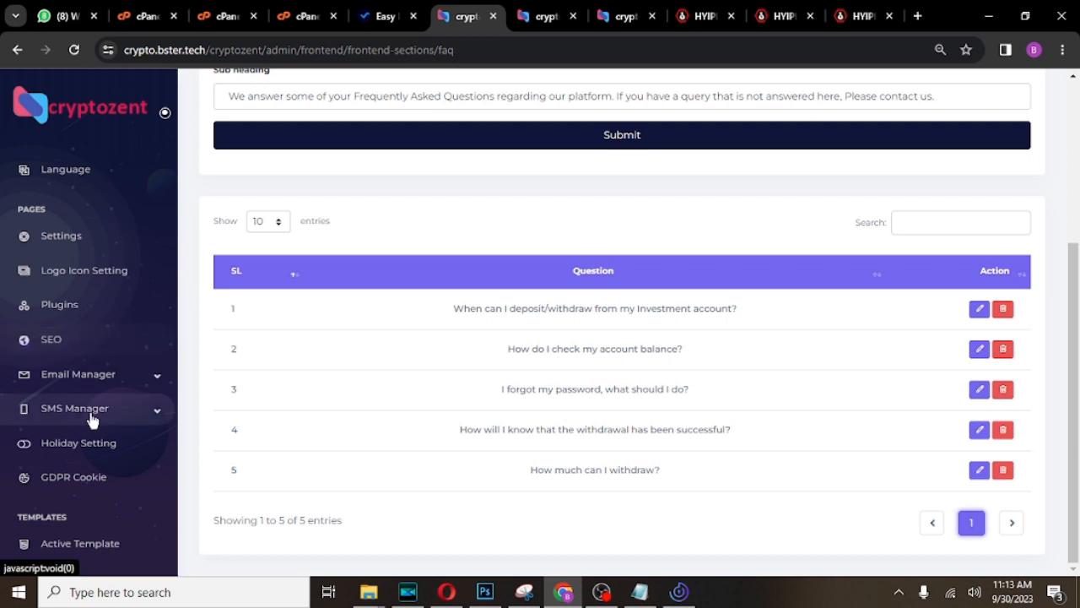
pyautogui.scroll(-3, 92, 433)
pyautogui.click(149, 414)
pyautogui.click(100, 355)
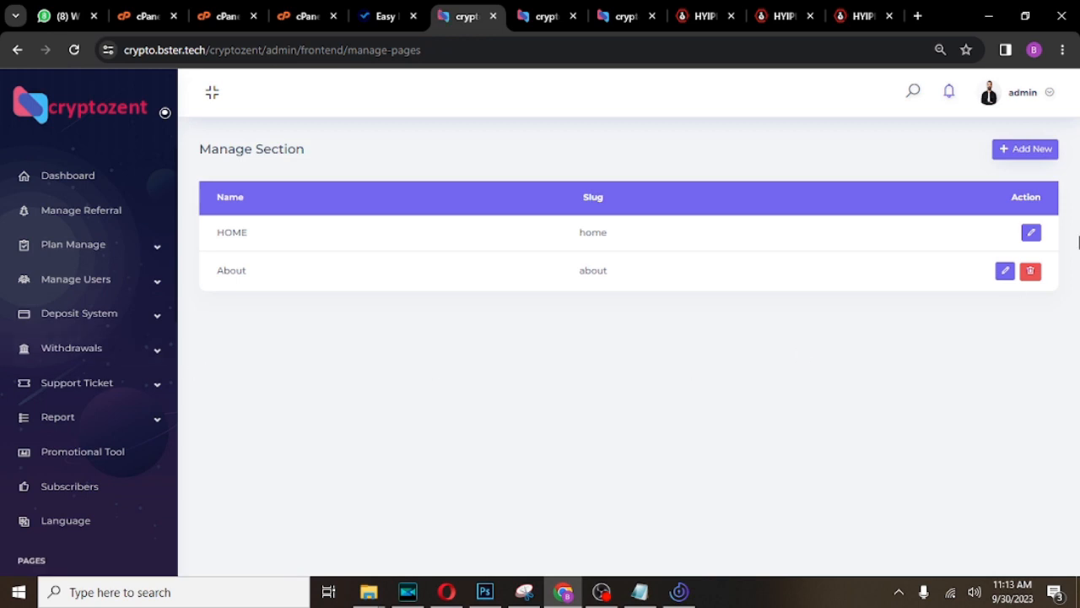
pyautogui.click(1004, 274)
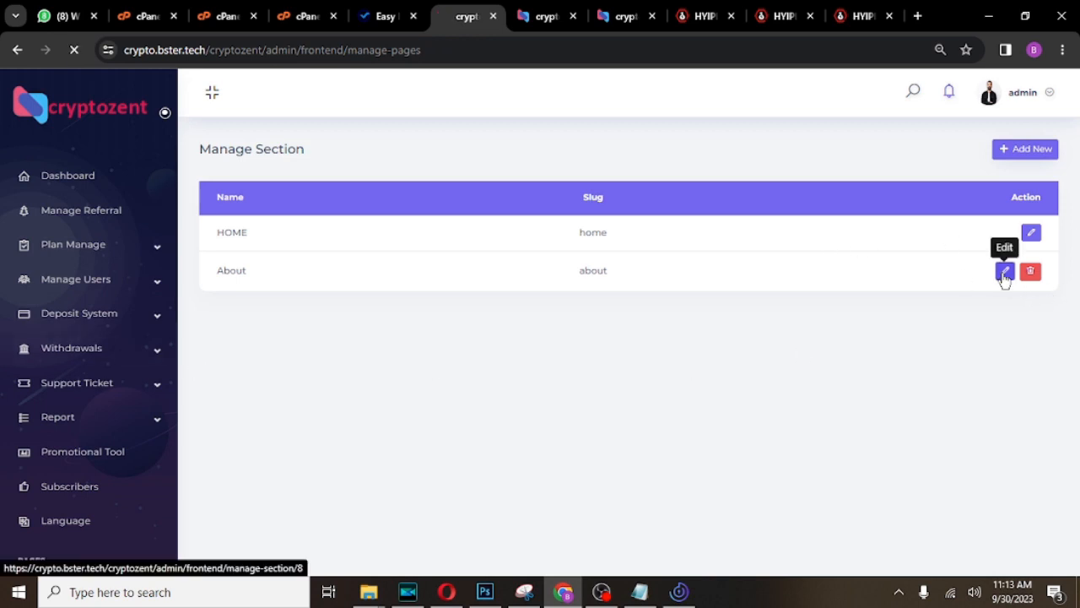
pyautogui.scroll(-2, 671, 419)
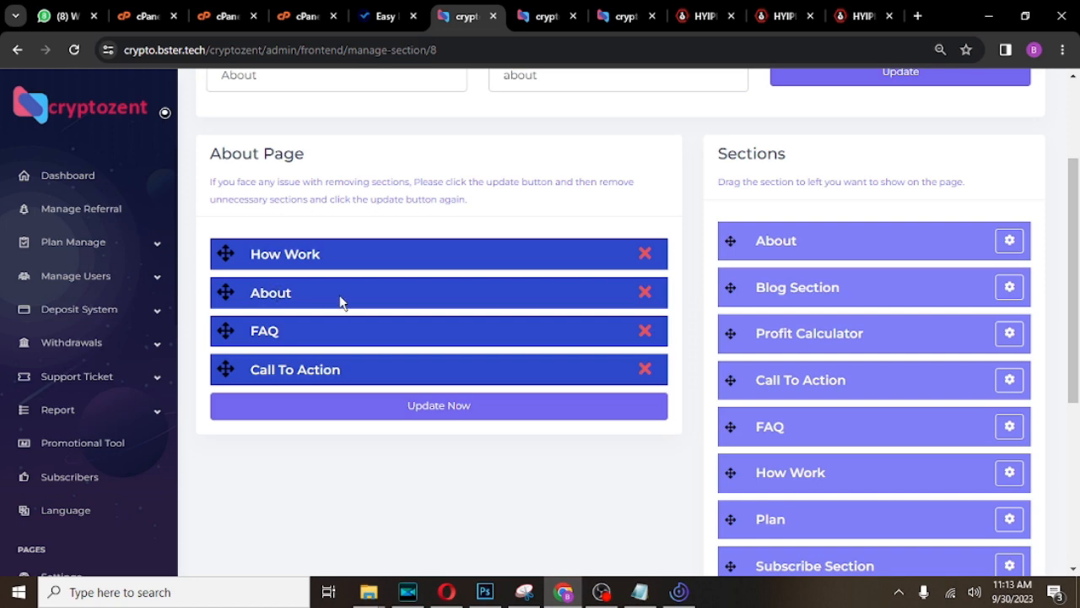
pyautogui.scroll(1, 379, 314)
pyautogui.scroll(2, 380, 314)
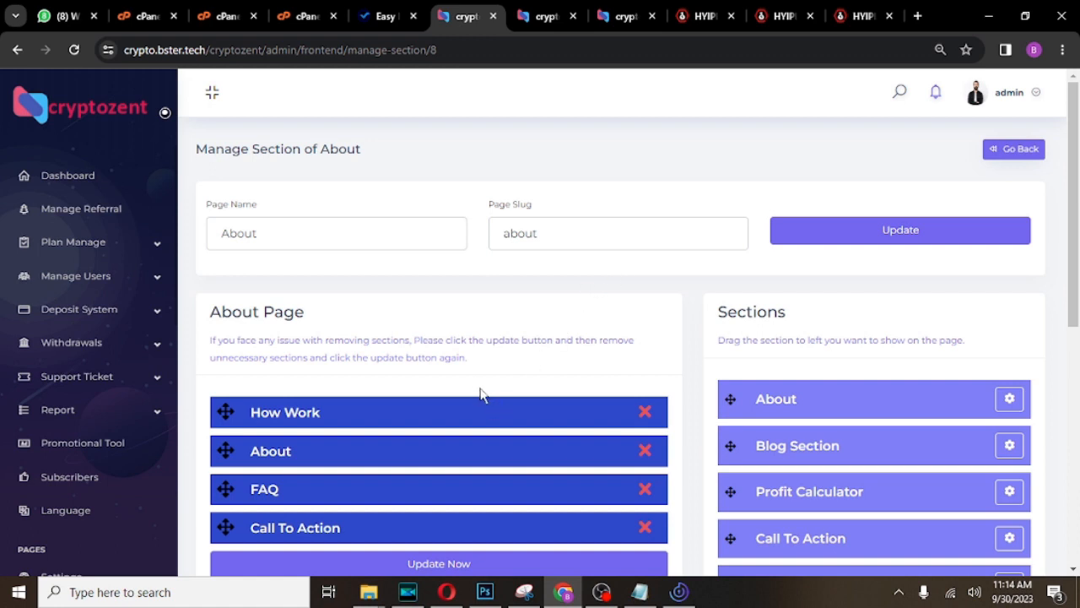
pyautogui.scroll(-1, 285, 460)
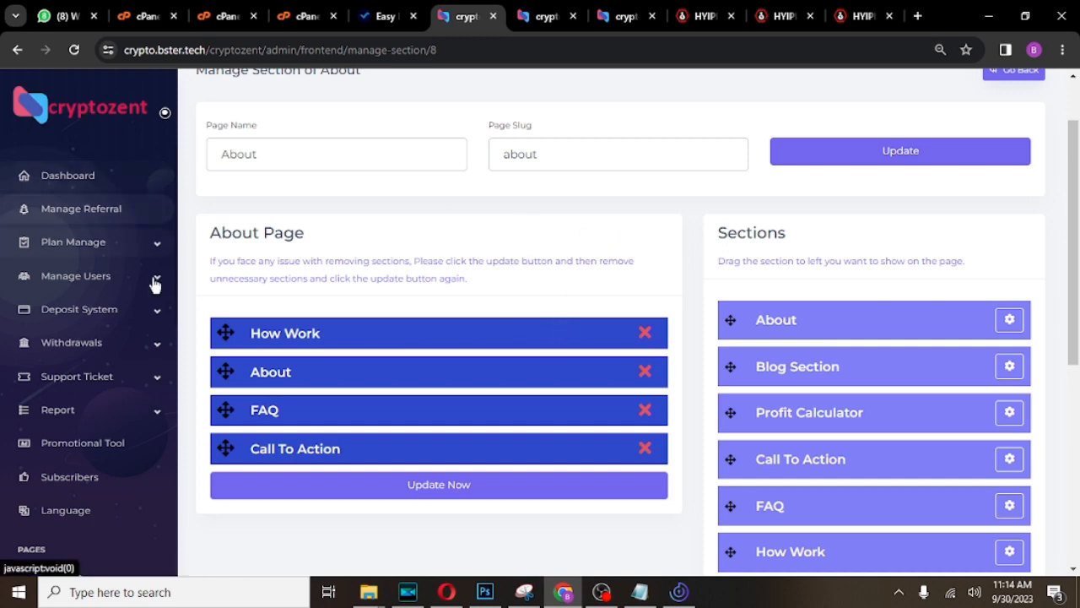
pyautogui.scroll(-2, 109, 514)
pyautogui.scroll(-4, 121, 505)
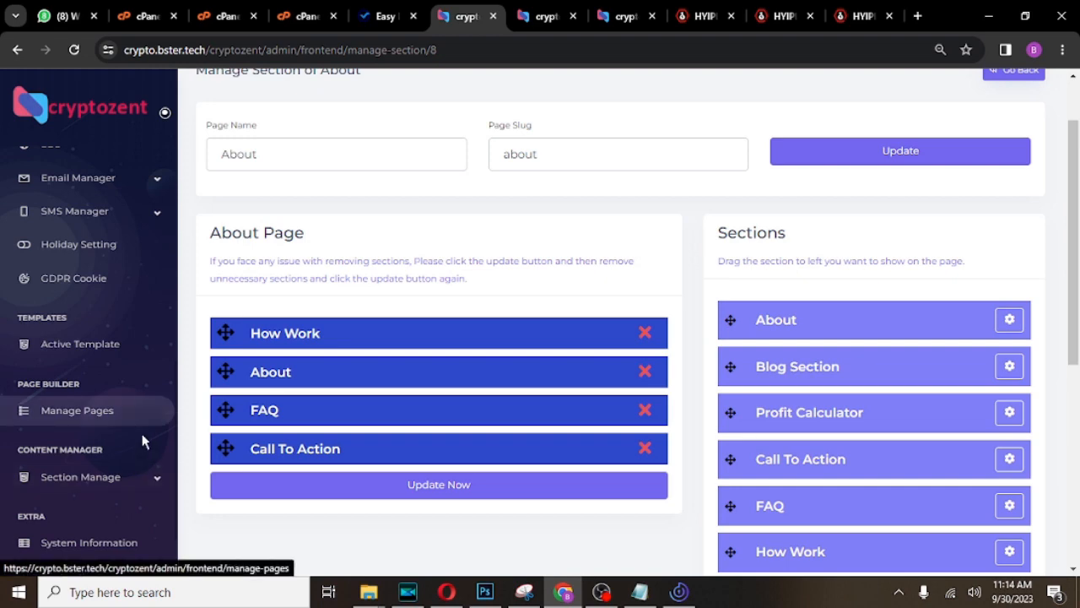
pyautogui.scroll(-3, 136, 460)
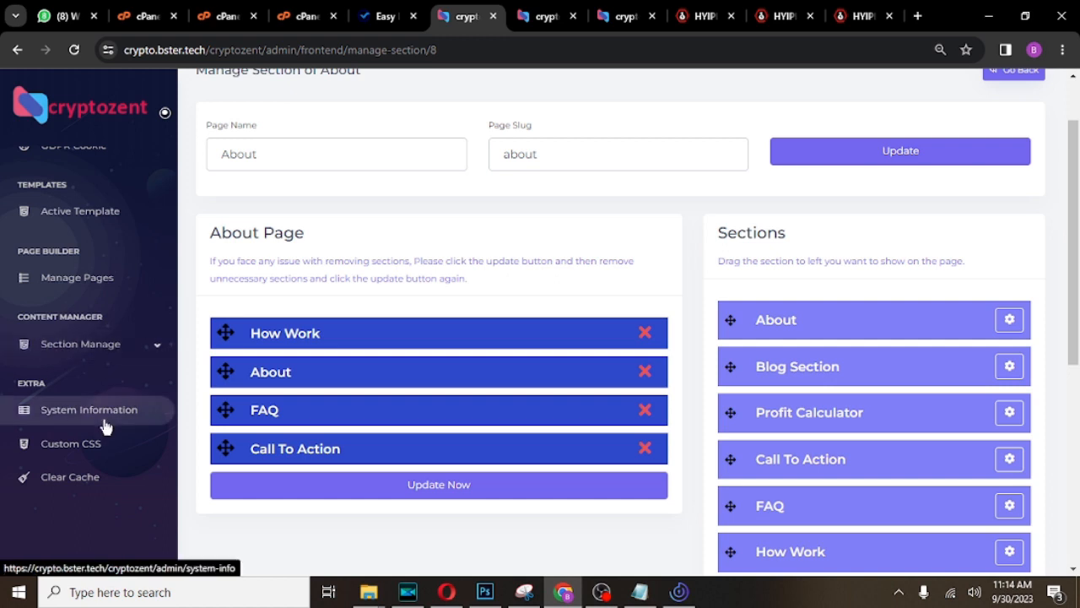
# Step: Clear the site cache, then return to the Dashboard and expand Email Manager
pyautogui.click(71, 479)
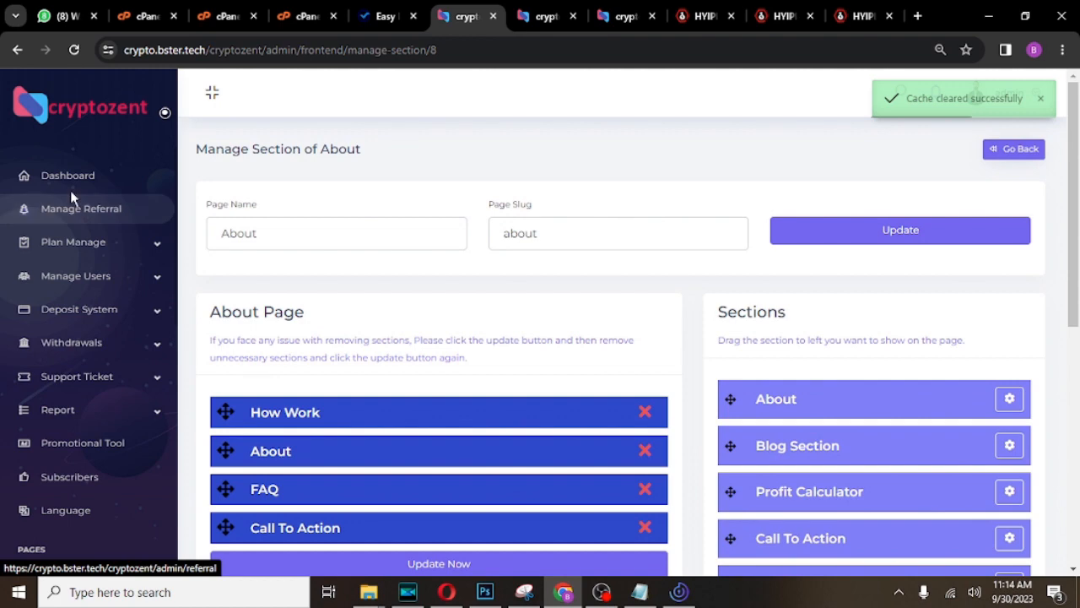
pyautogui.click(67, 175)
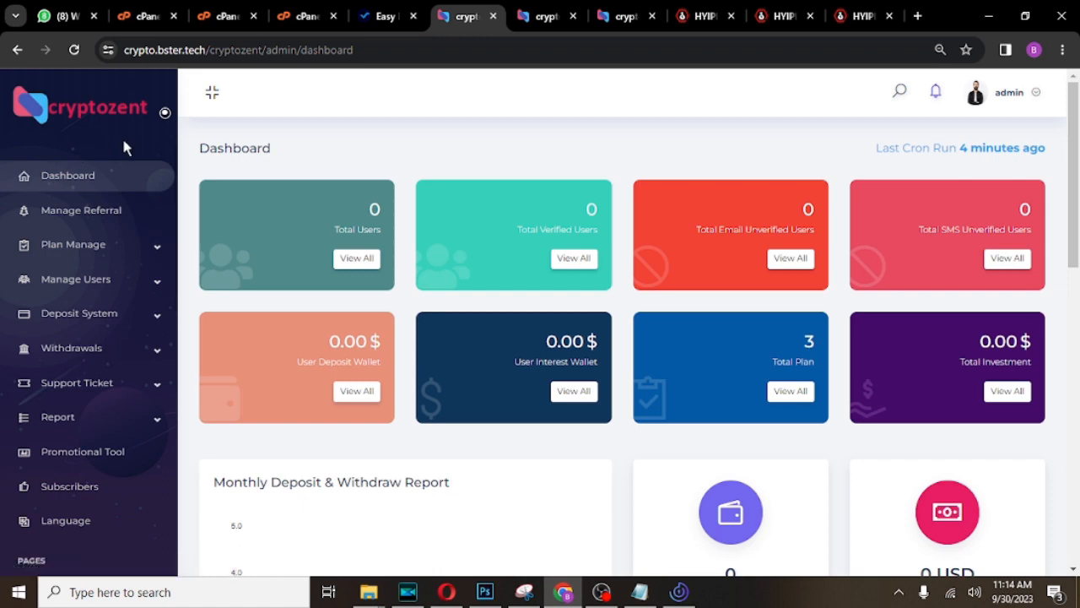
pyautogui.scroll(-5, 68, 329)
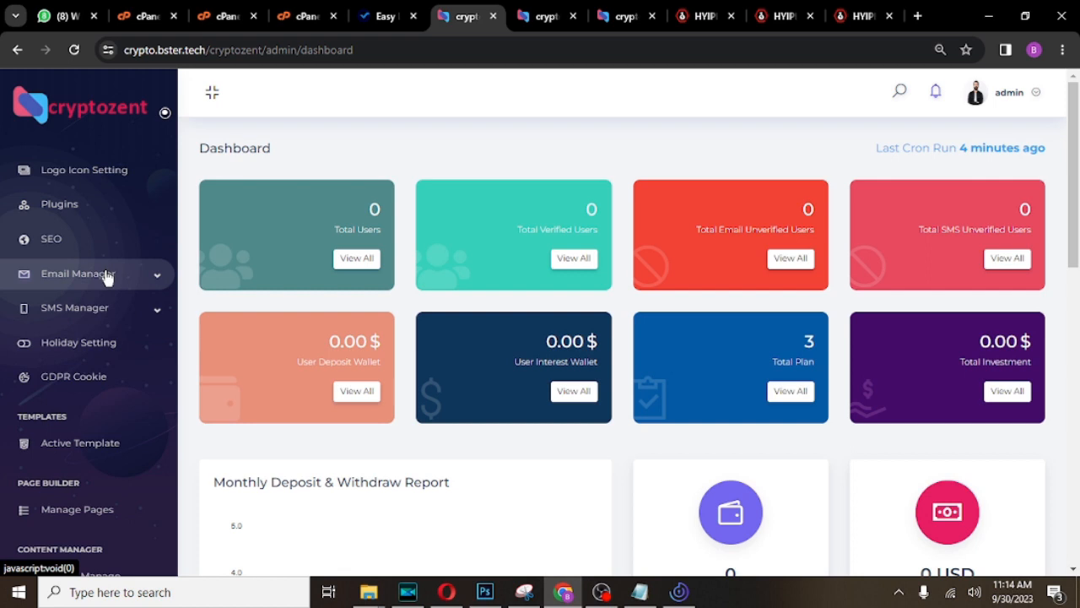
pyautogui.click(106, 275)
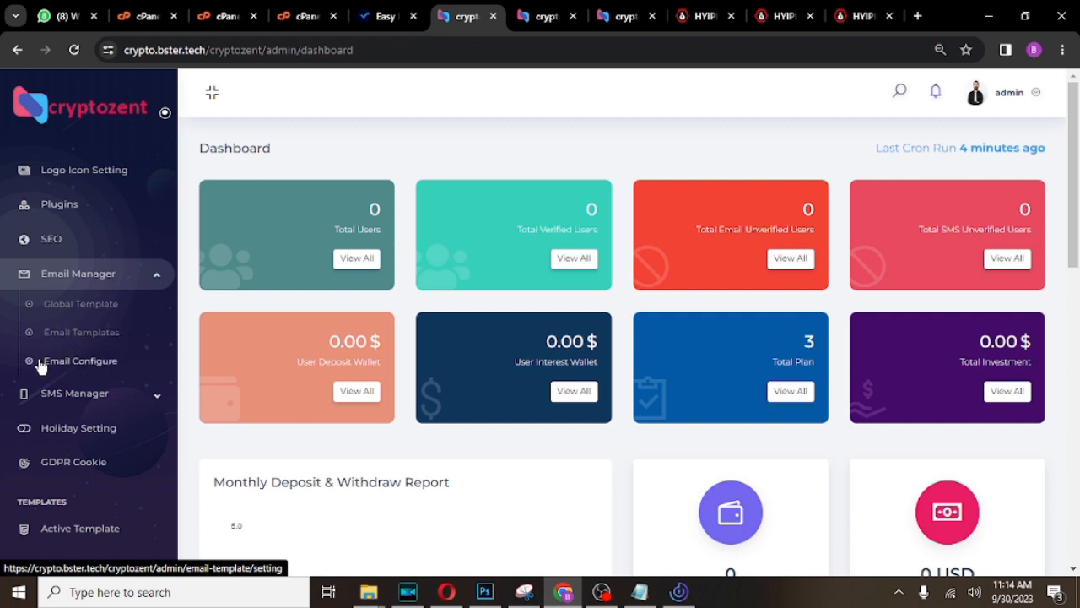
# Step: Open the Global Template and delete the VISERLAB logo from the email body
pyautogui.click(78, 309)
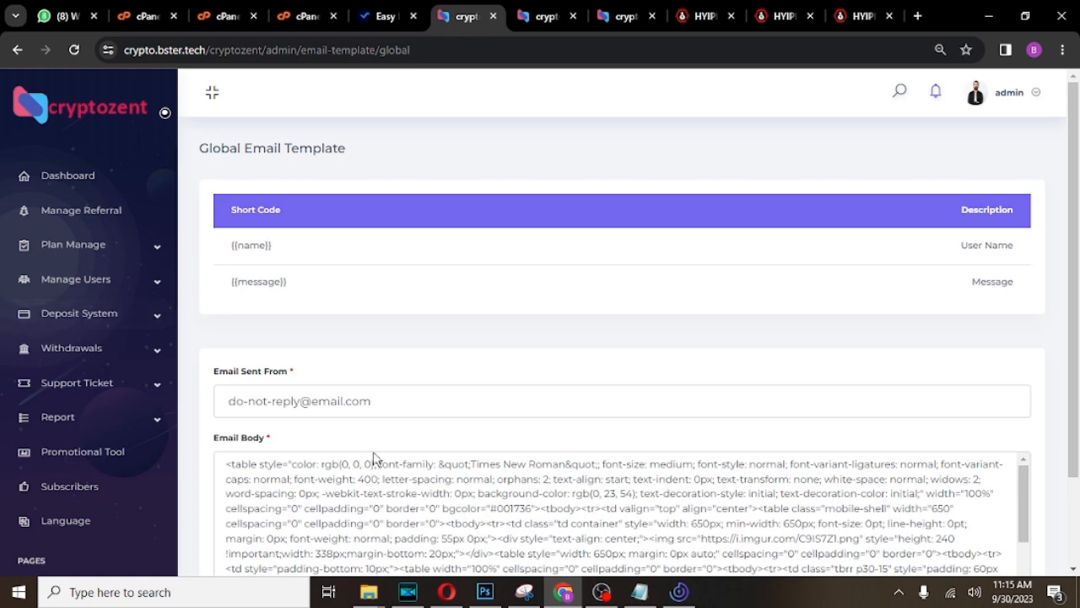
pyautogui.scroll(-2, 329, 385)
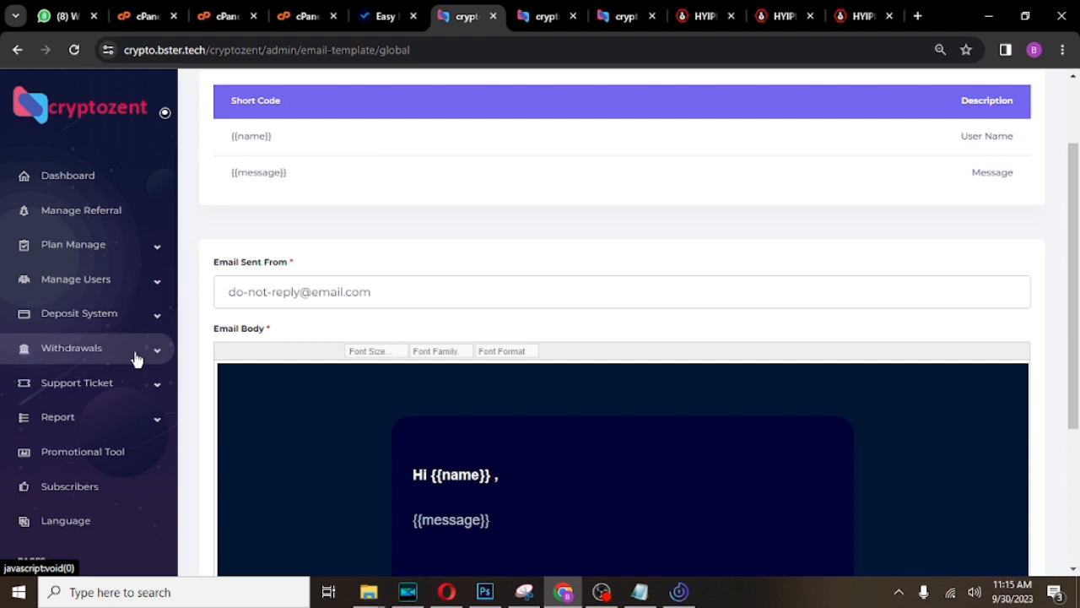
pyautogui.scroll(-3, 427, 360)
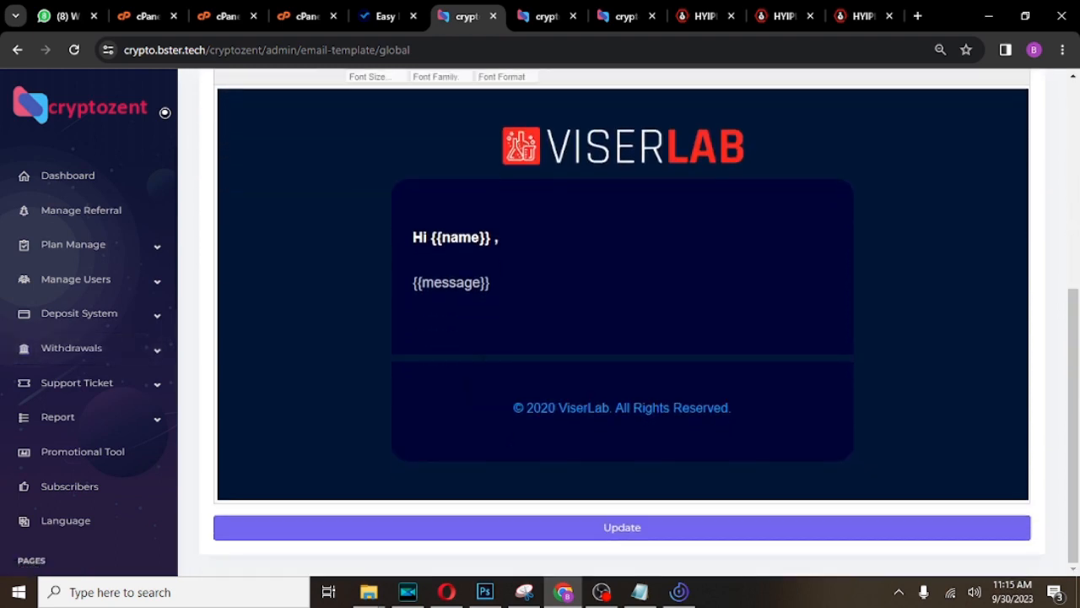
pyautogui.moveTo(601, 594)
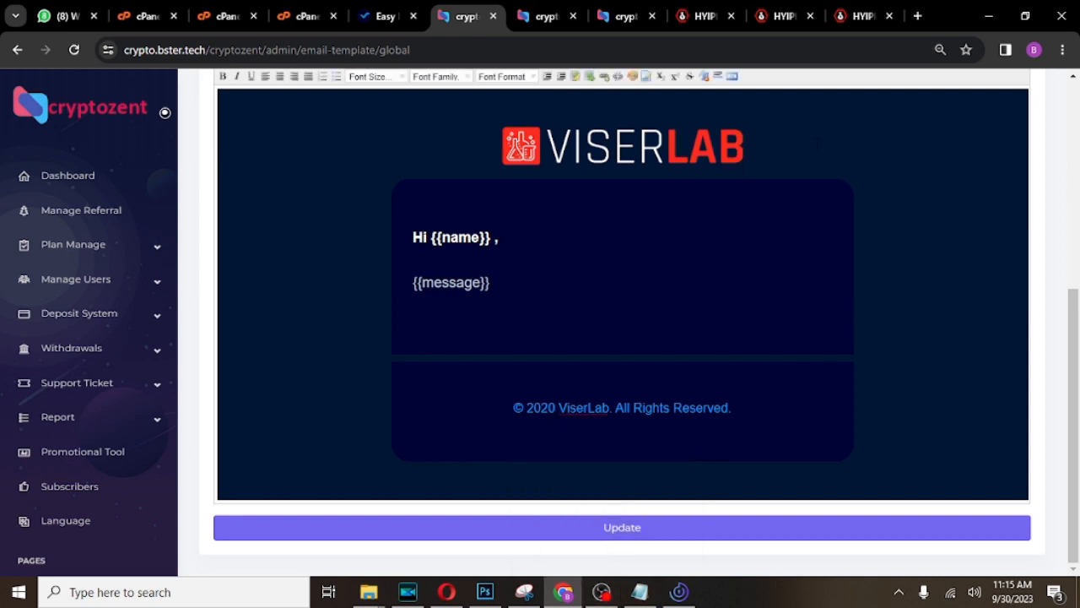
pyautogui.press('BackSpace')
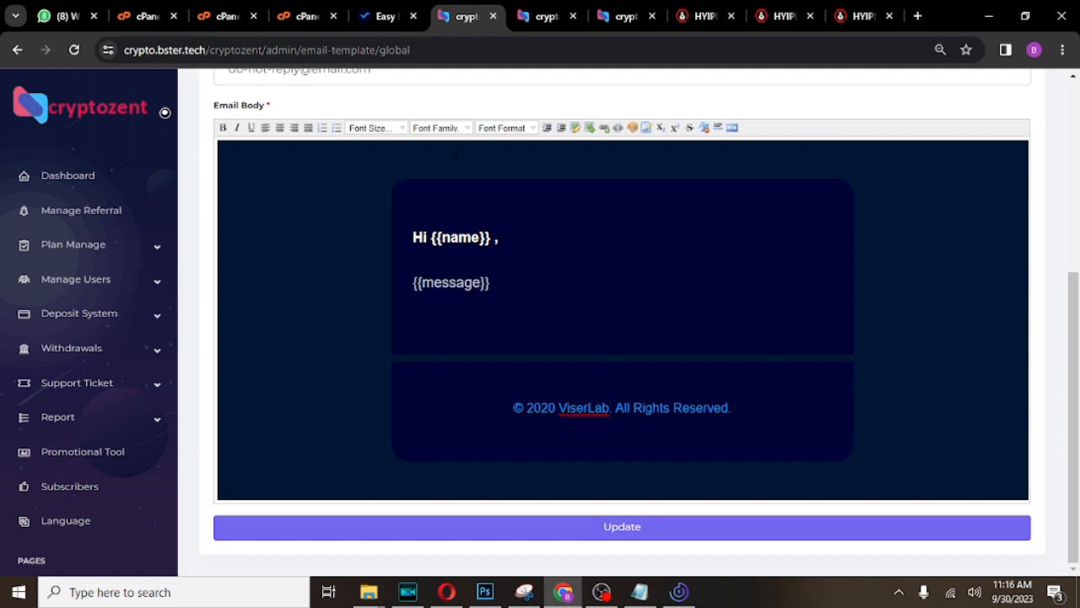
pyautogui.hotkey('ctrl', 'z')
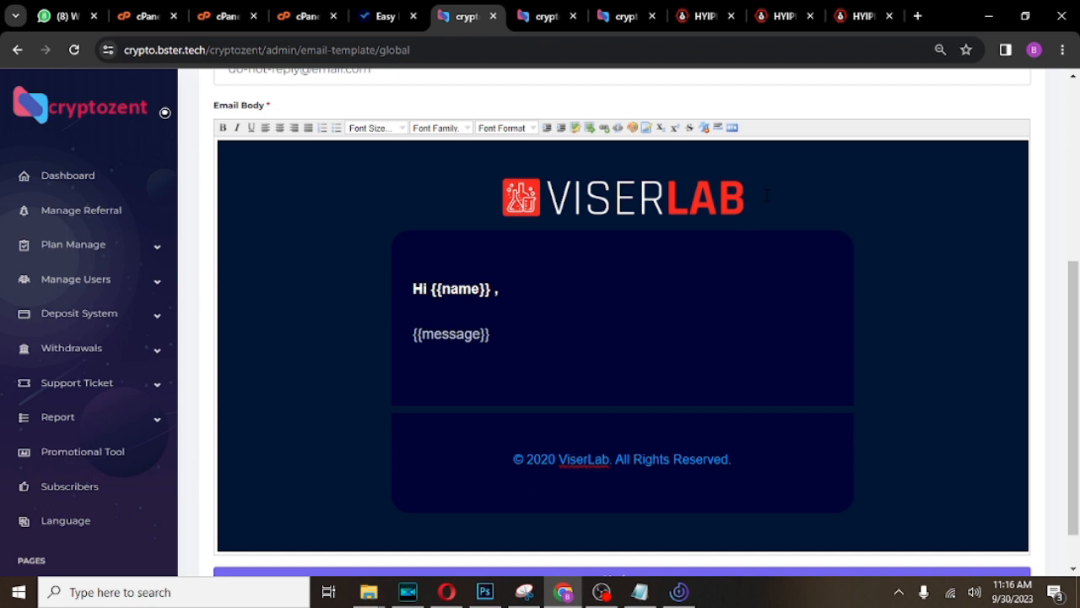
pyautogui.press('BackSpace')
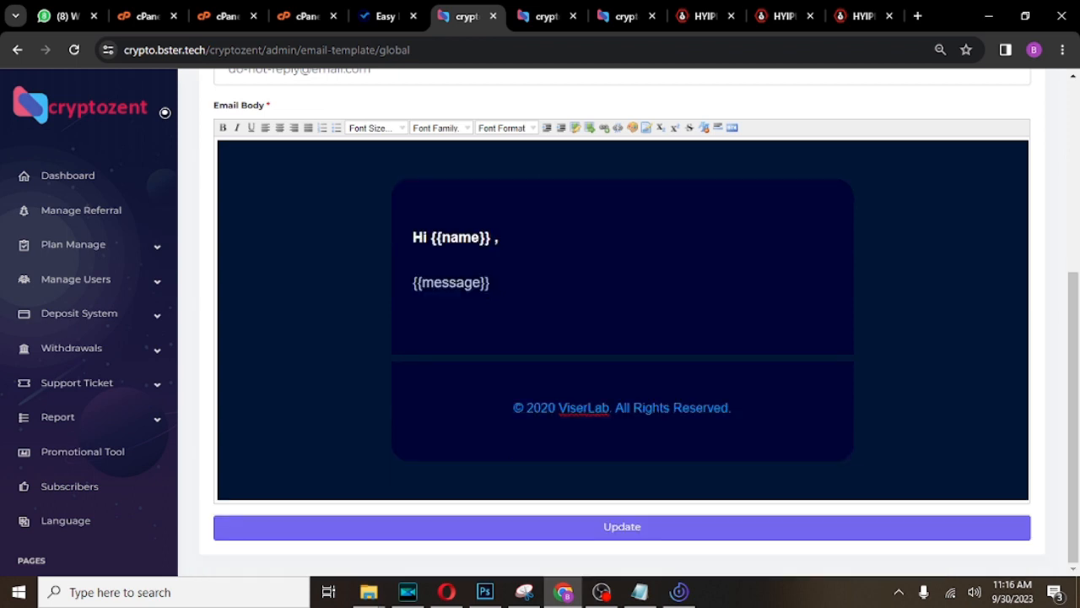
# Step: Insert logozent.png as the Cryptozent logo at the top of the email body
pyautogui.click(590, 131)
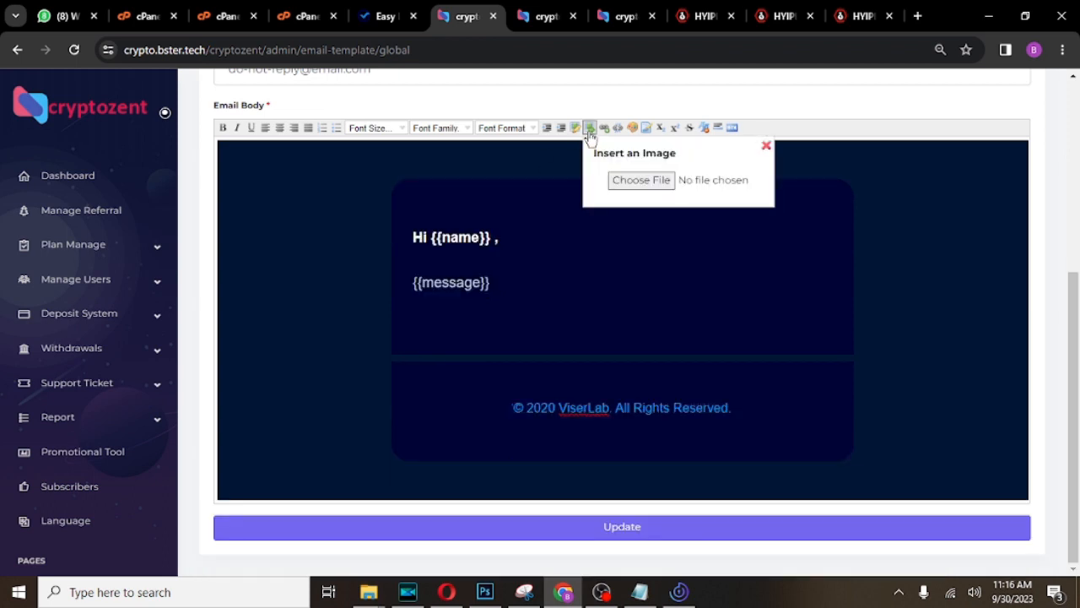
pyautogui.click(640, 180)
pyautogui.click(483, 263)
pyautogui.click(437, 358)
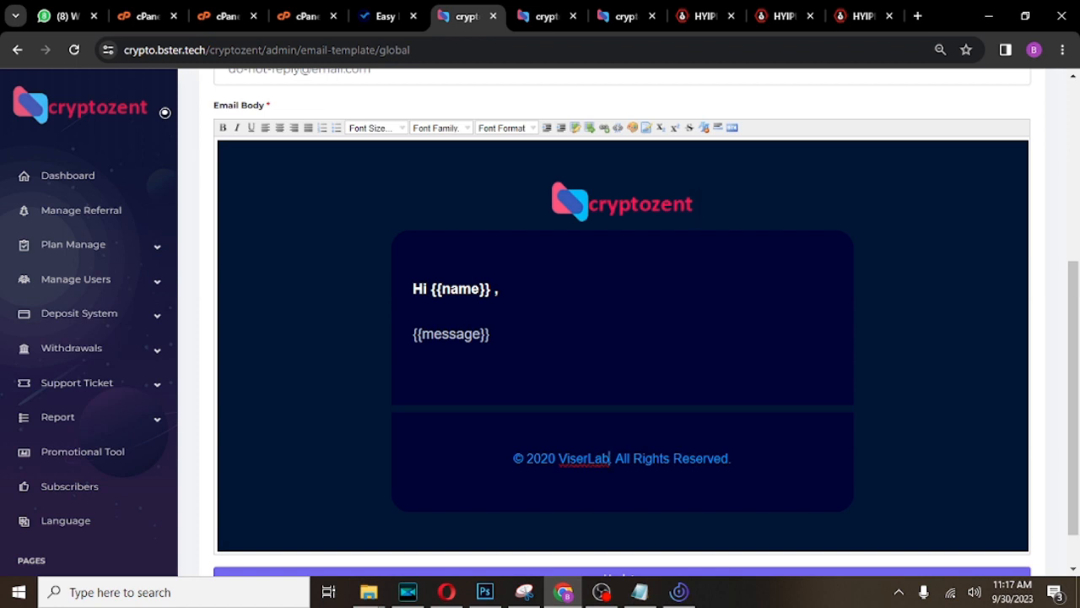
# Step: Edit the email footer to read '© 2023 cryptozent. All Rights Reserved.'
pyautogui.press('BackSpace')
pyautogui.press('BackSpace')
pyautogui.press('BackSpace')
pyautogui.press('BackSpace')
pyautogui.press('BackSpace')
pyautogui.press('BackSpace')
pyautogui.press('BackSpace')
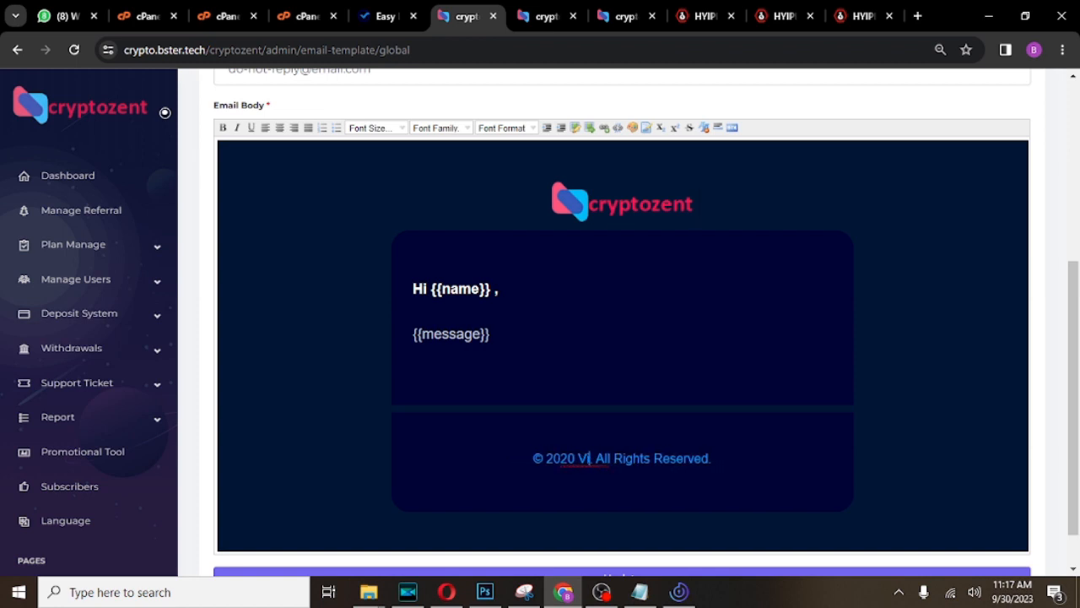
pyautogui.press('BackSpace')
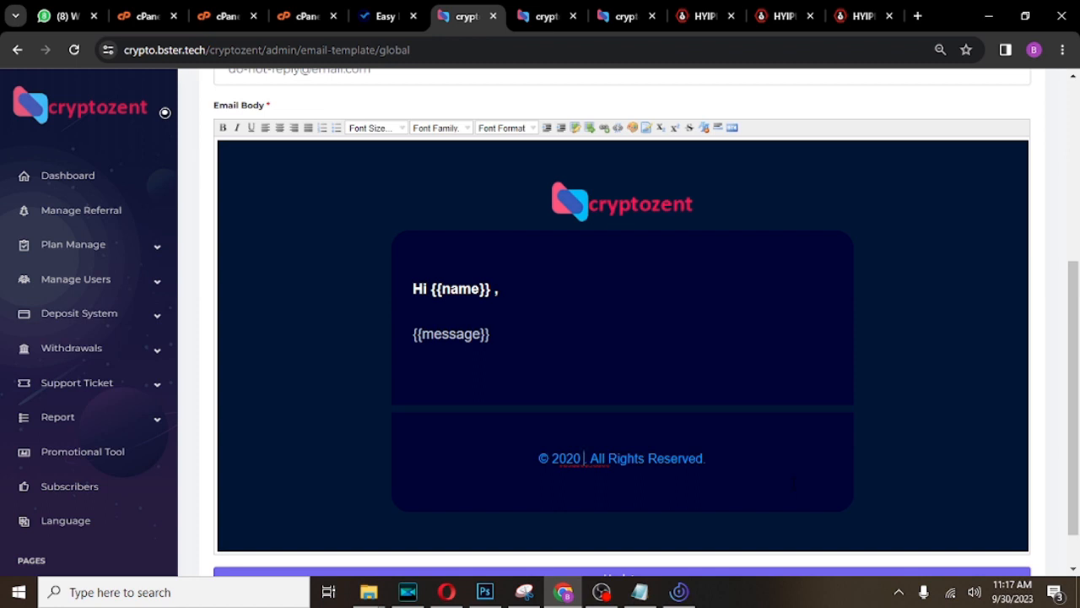
pyautogui.press('BackSpace')
pyautogui.press('BackSpace')
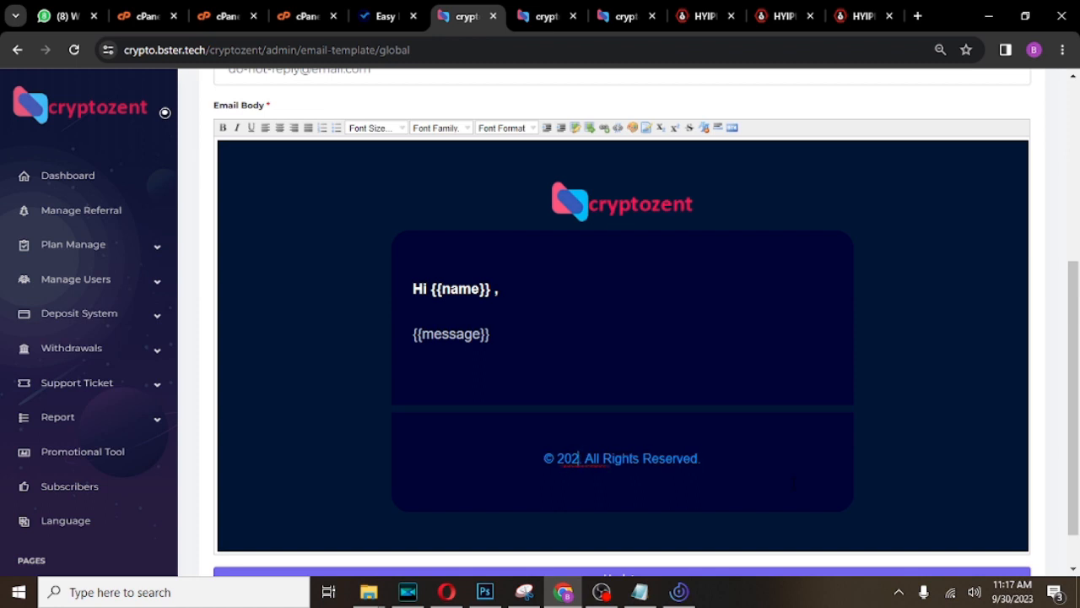
pyautogui.write('3 c')
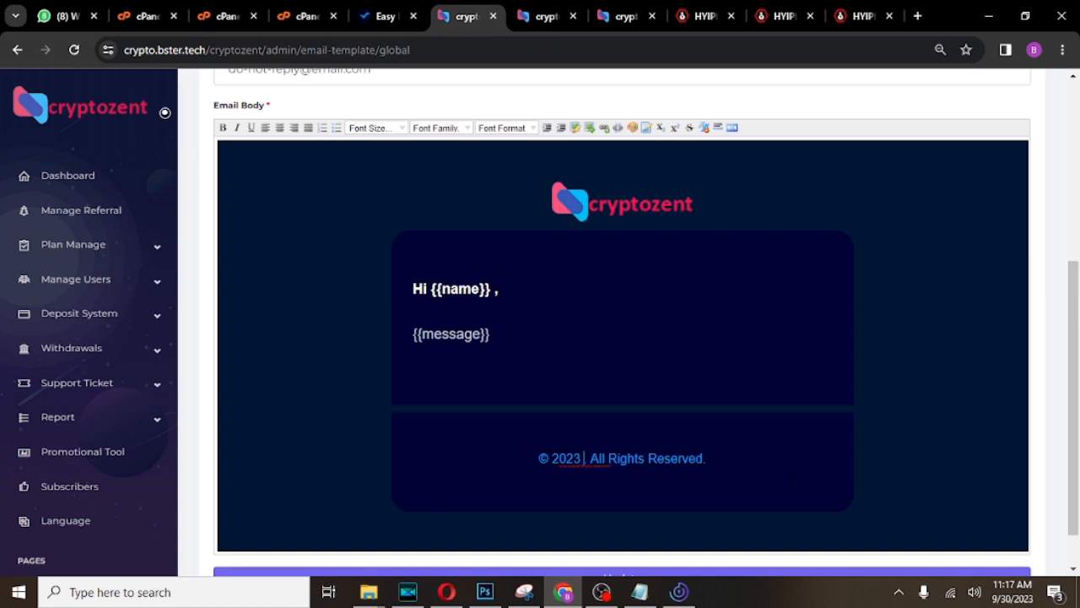
pyautogui.write('ryptozent.')
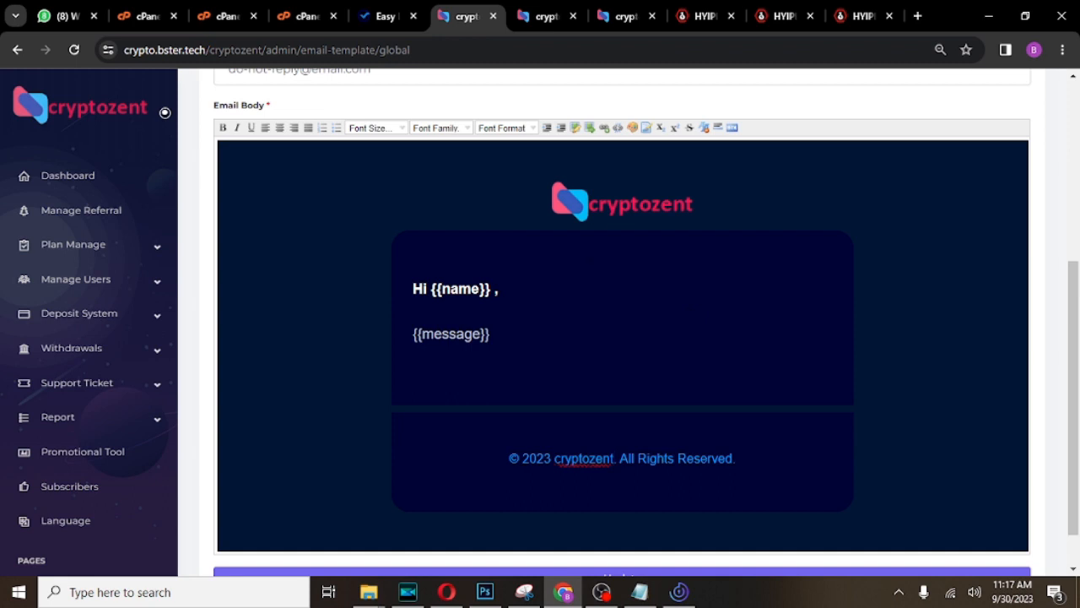
pyautogui.scroll(2, 427, 225)
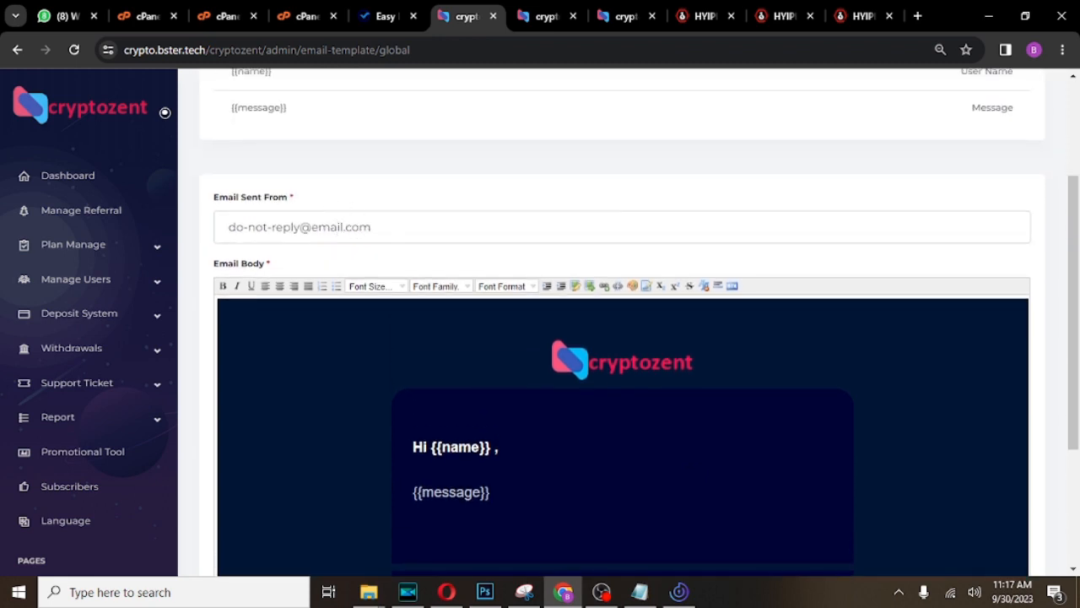
# Step: Copy the support email address from the Notepad notes
pyautogui.click(640, 591)
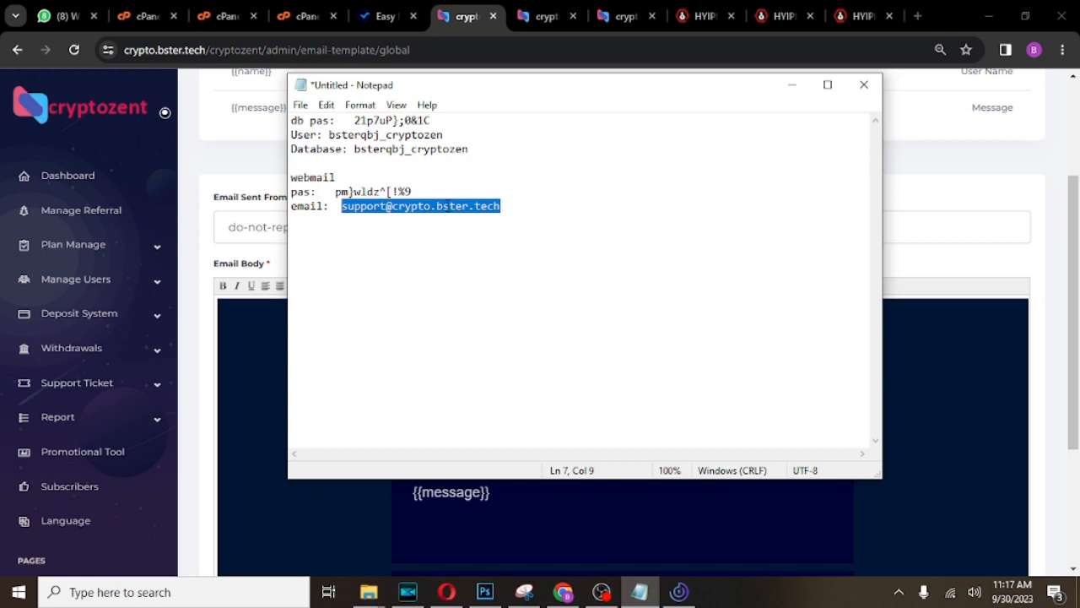
pyautogui.rightClick(444, 206)
pyautogui.click(296, 258)
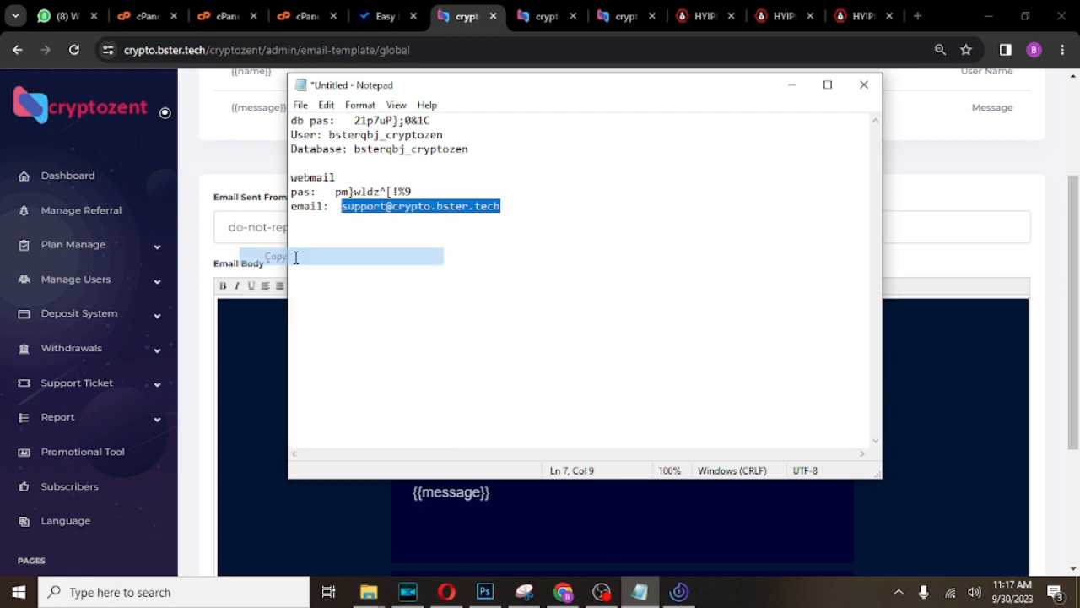
pyautogui.click(789, 88)
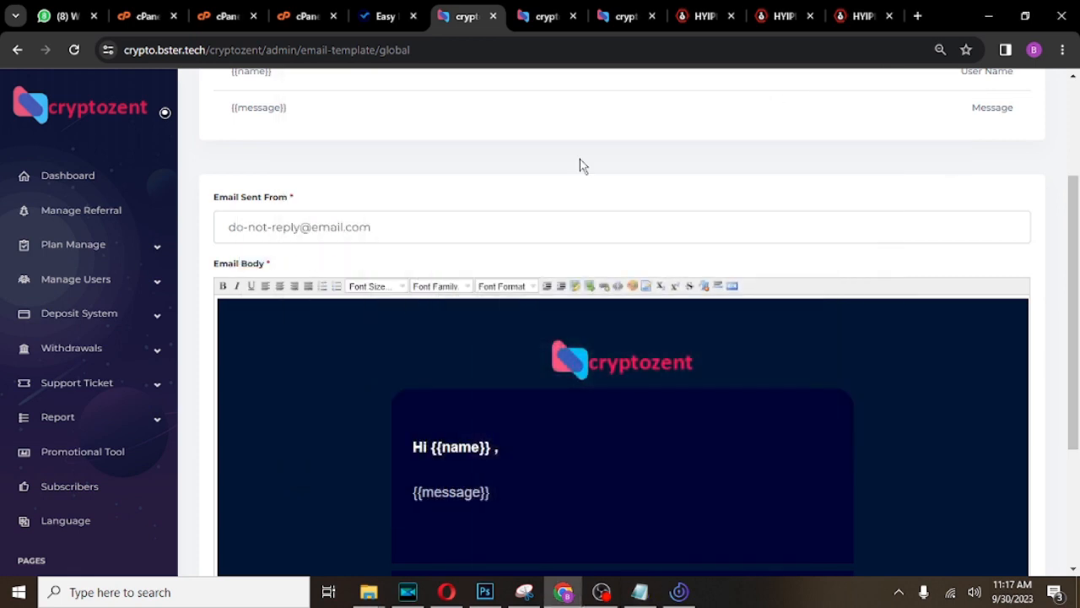
# Step: Replace the Email Sent From address with the support address and update the template
pyautogui.moveTo(372, 229); pyautogui.dragTo(205, 232)
pyautogui.hotkey('ctrl', 'v')
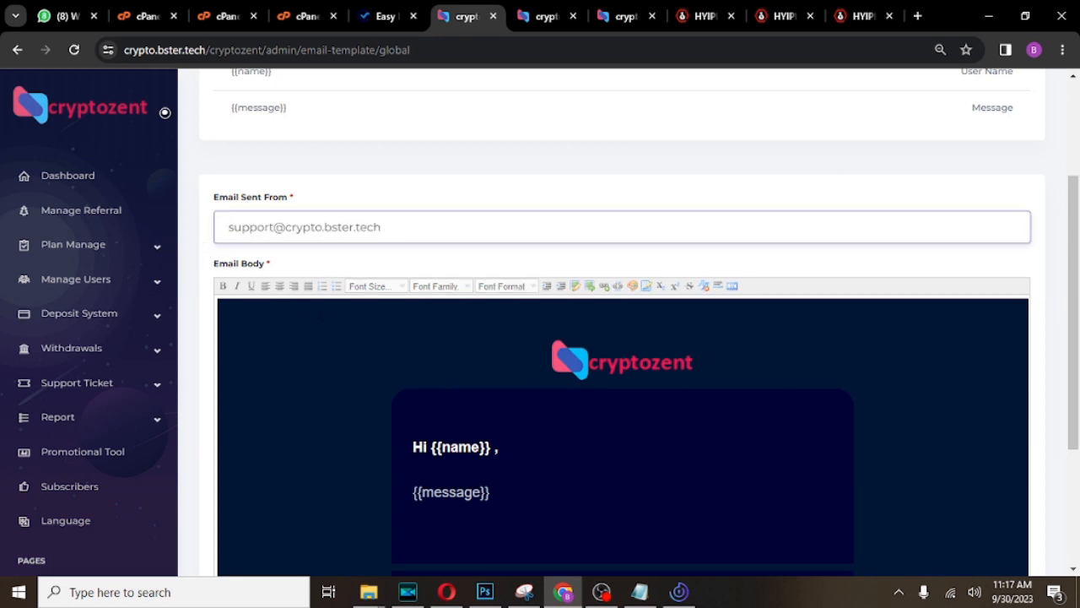
pyautogui.scroll(-3, 473, 292)
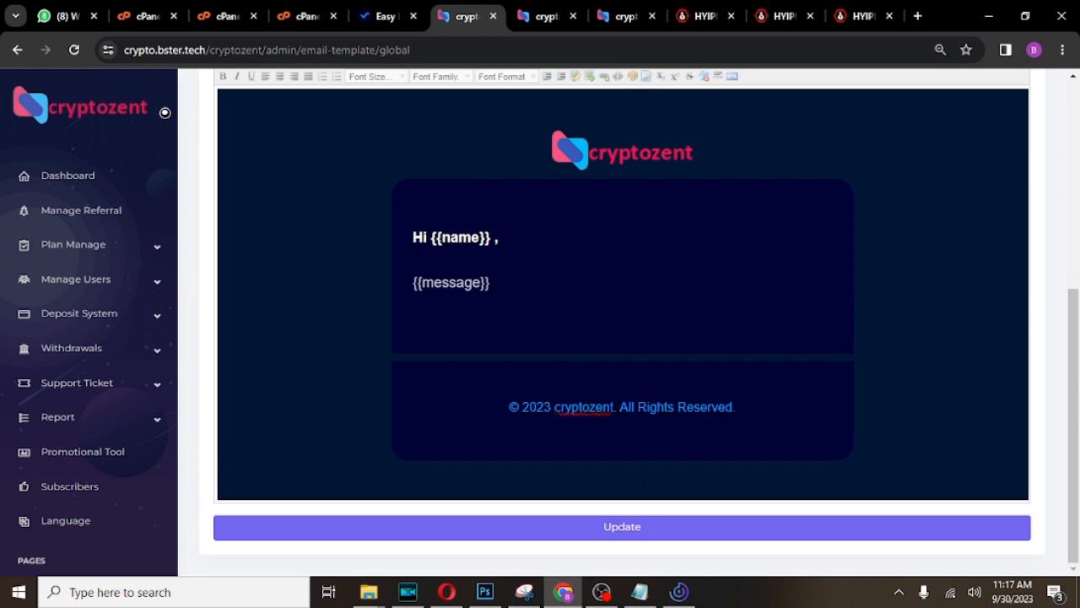
pyautogui.click(635, 532)
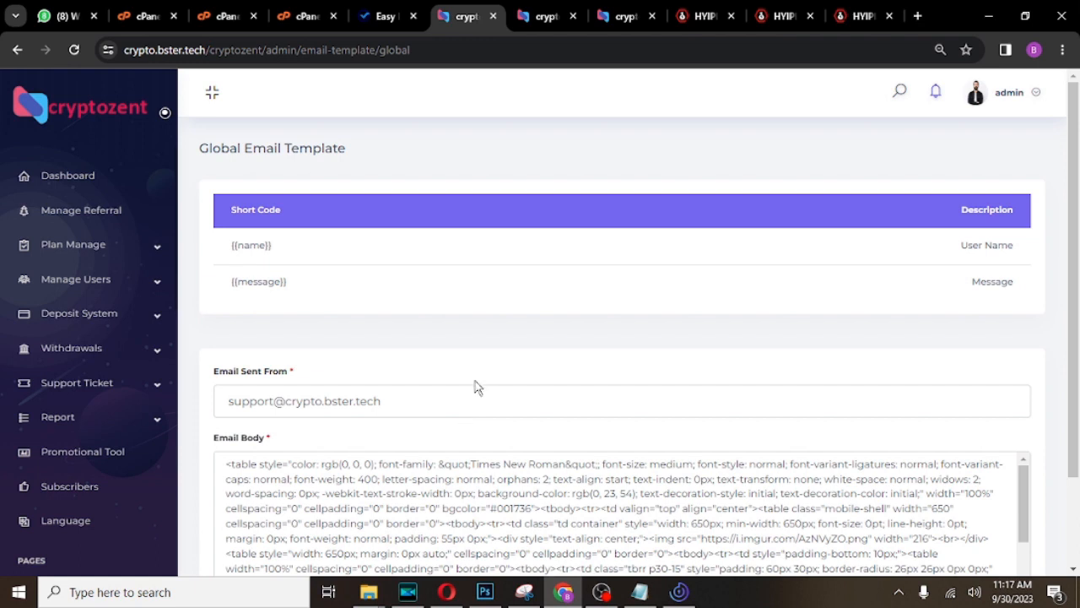
pyautogui.scroll(-5, 108, 417)
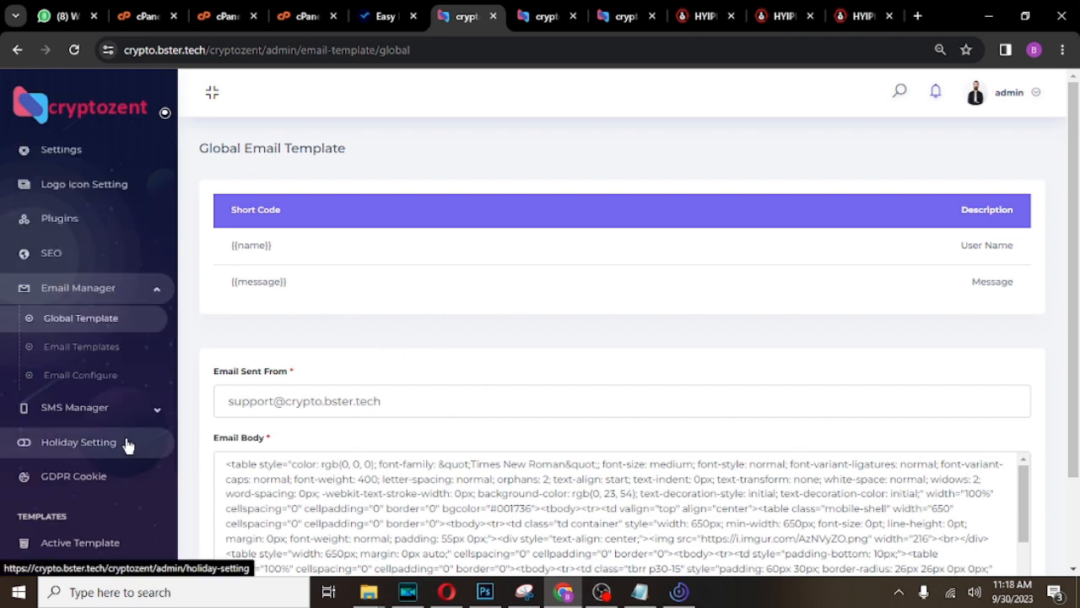
# Step: Open Email Configure and set the Email Send Method to SMTP
pyautogui.click(98, 384)
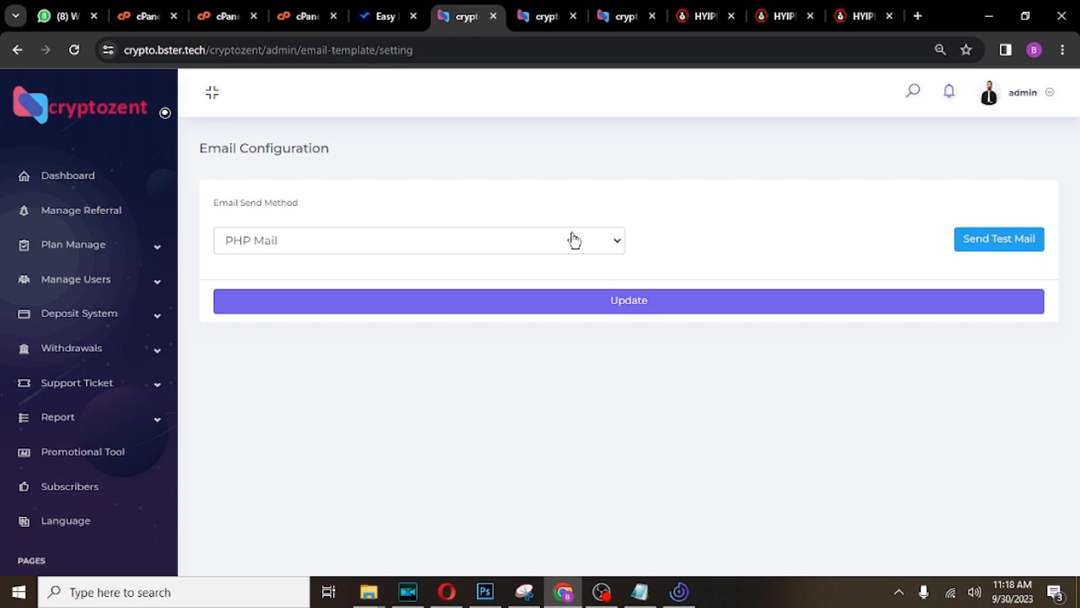
pyautogui.click(608, 244)
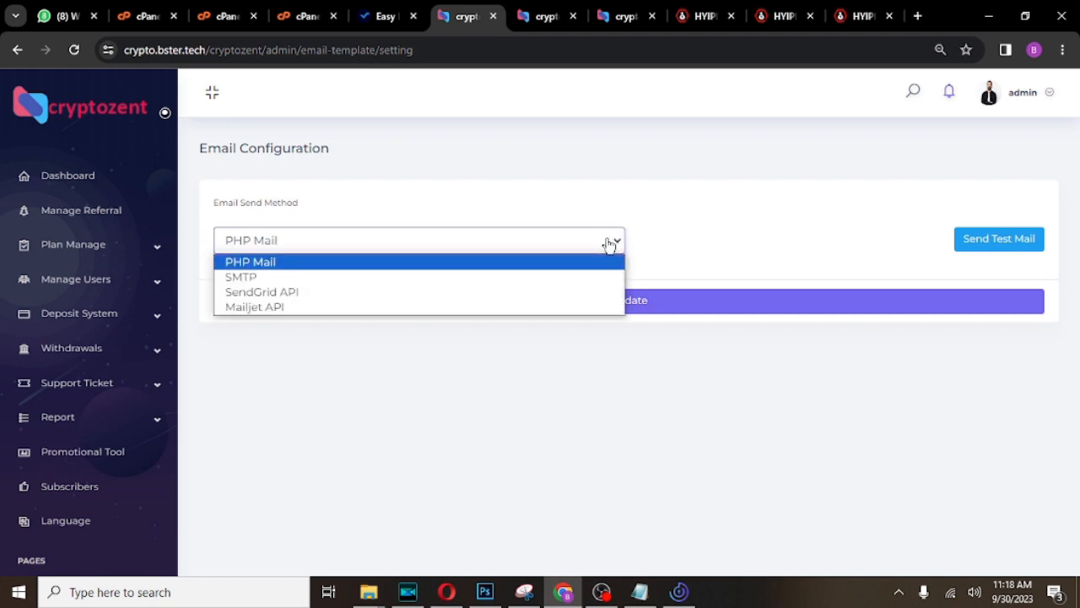
pyautogui.click(241, 279)
pyautogui.click(255, 335)
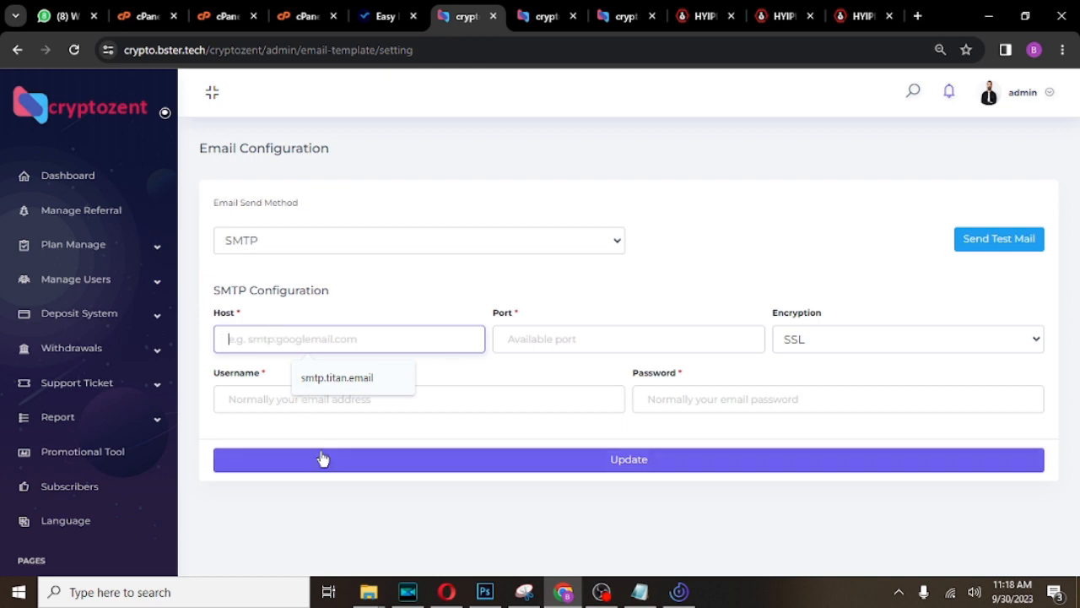
pyautogui.click(329, 510)
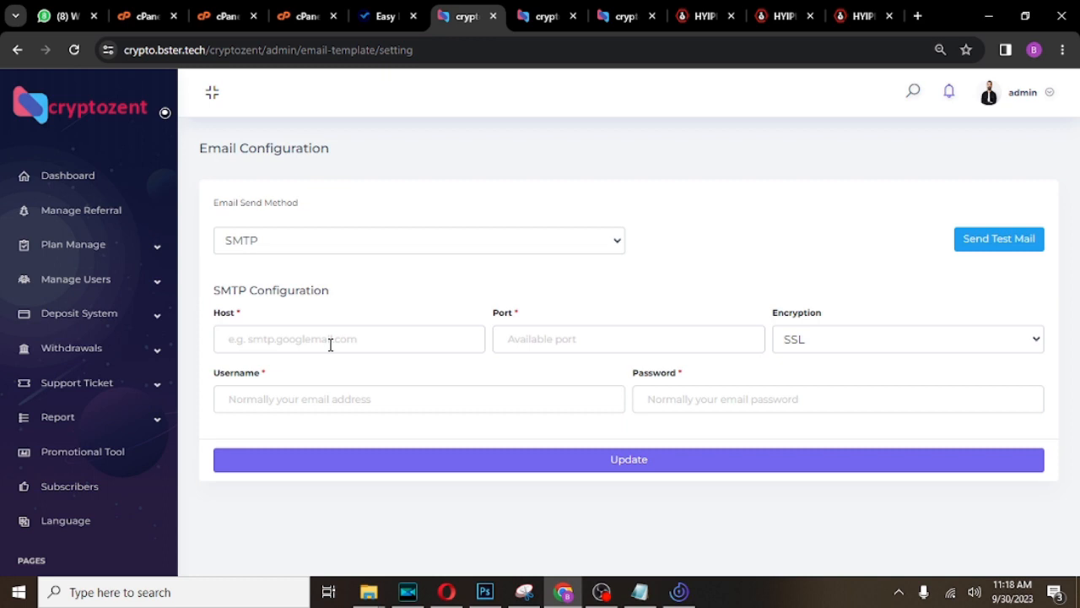
# Step: Enter the support address as username, host premium279.web-hosting.com and port 465
pyautogui.click(257, 399)
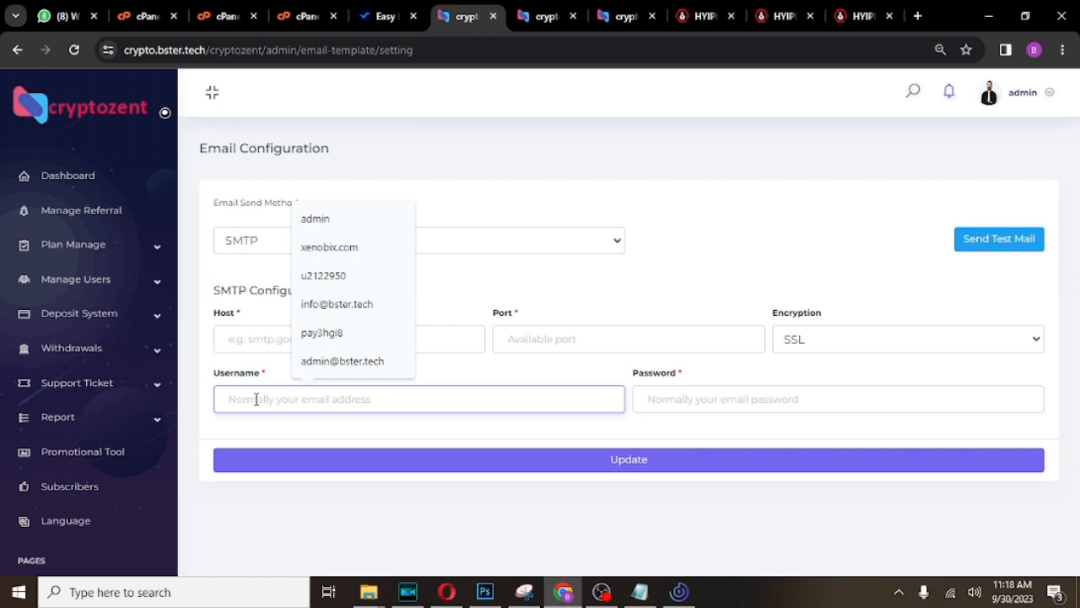
pyautogui.hotkey('ctrl', 'v')
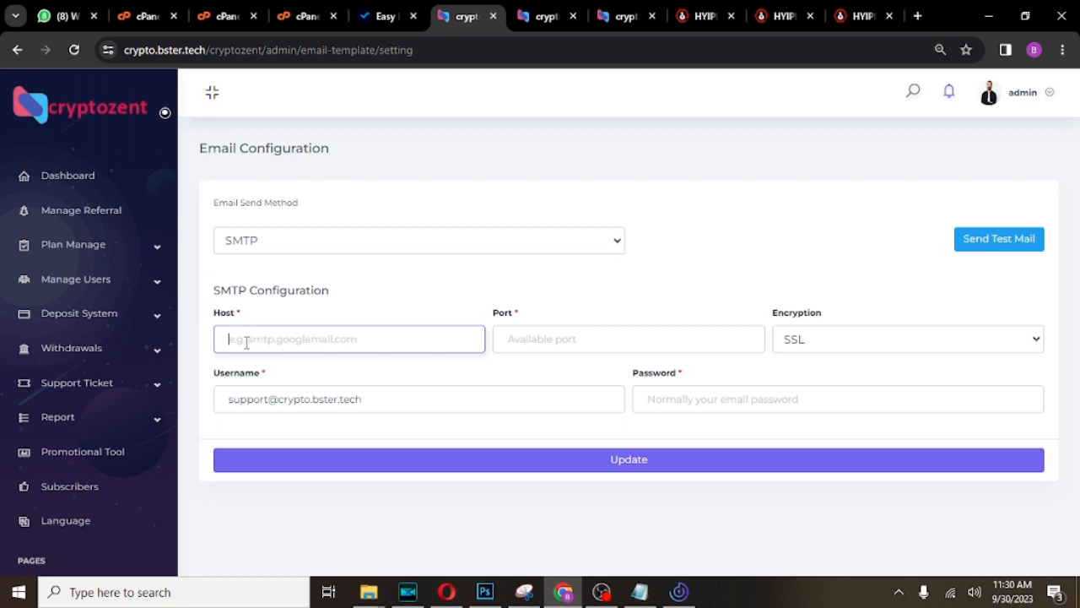
pyautogui.click(301, 345)
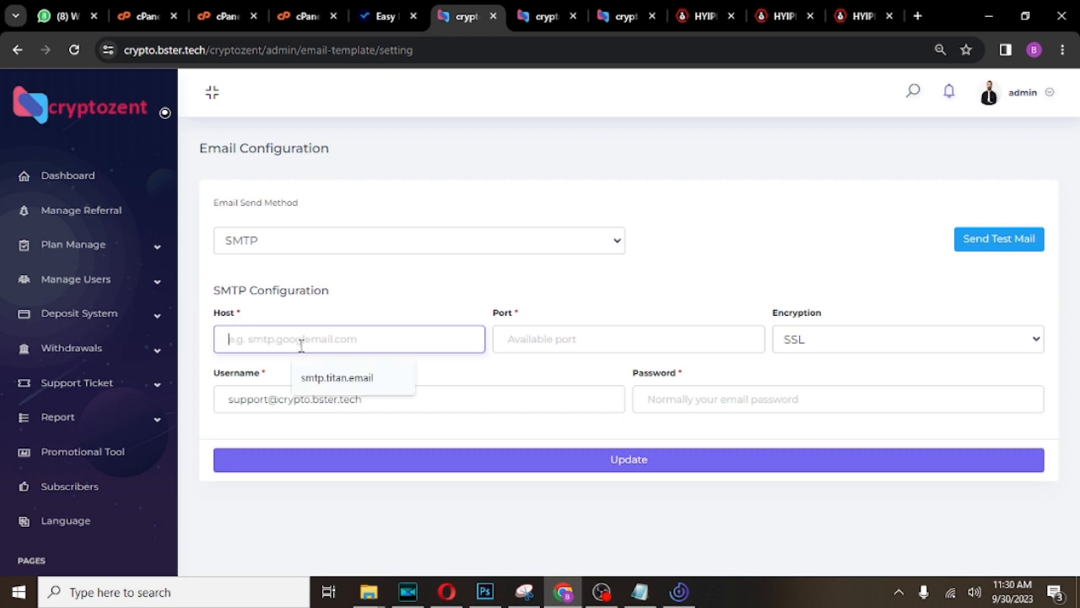
pyautogui.hotkey('ctrl', 'v')
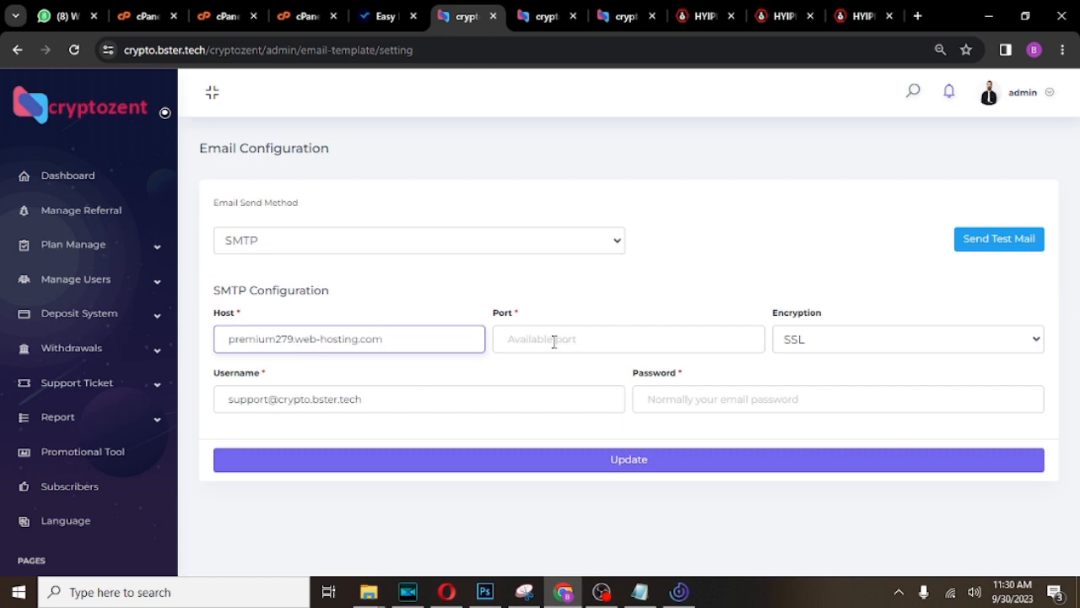
pyautogui.click(554, 341)
pyautogui.write('465')
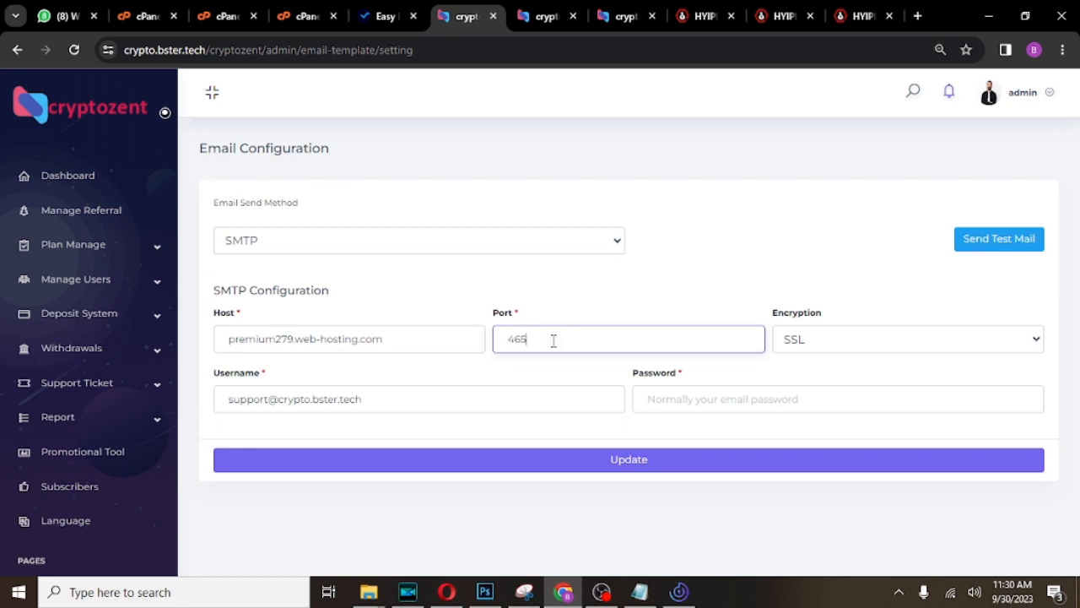
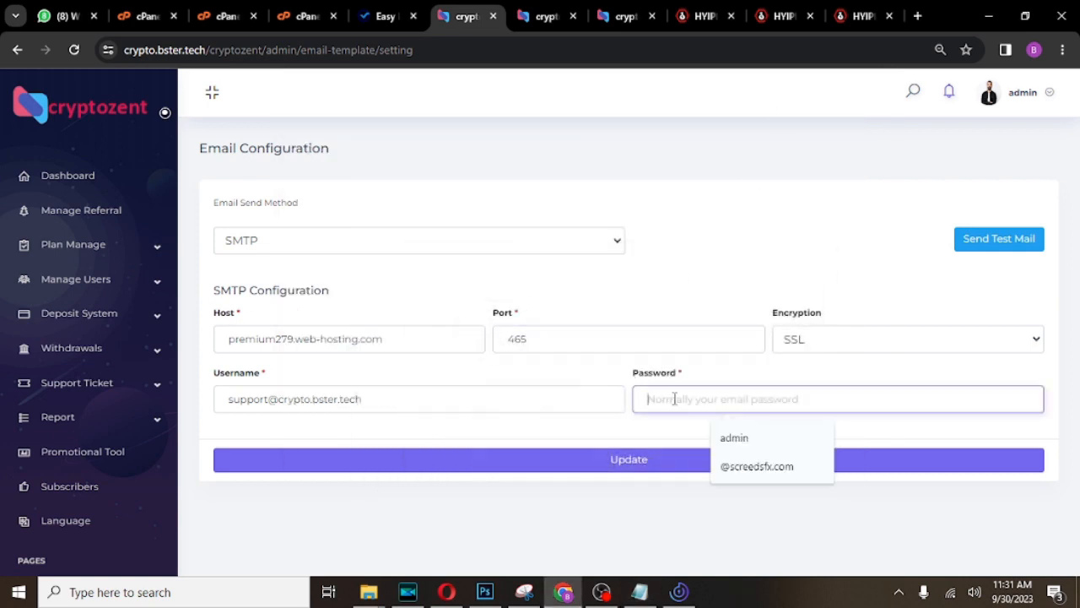
# Step: Paste the mailbox password into the SMTP settings and save the email configuration
pyautogui.hotkey('ctrl', 'v')
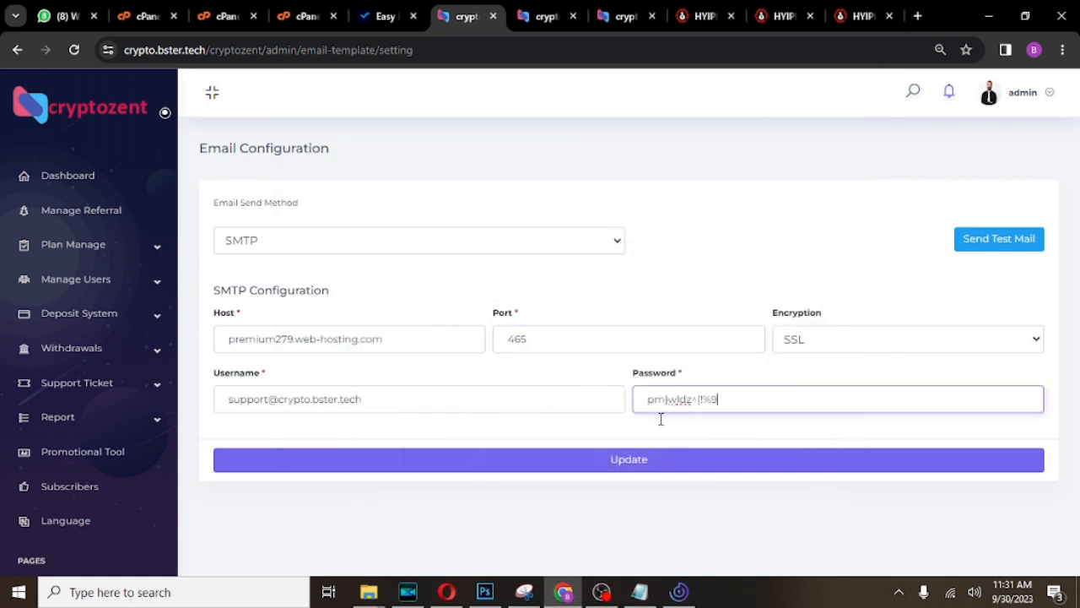
pyautogui.click(650, 461)
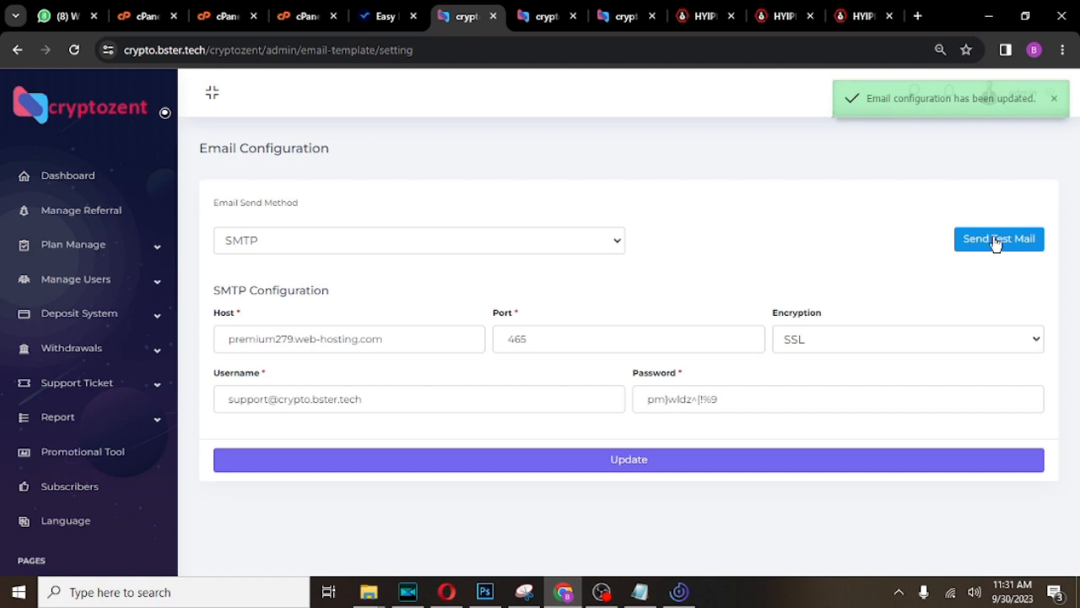
pyautogui.click(996, 240)
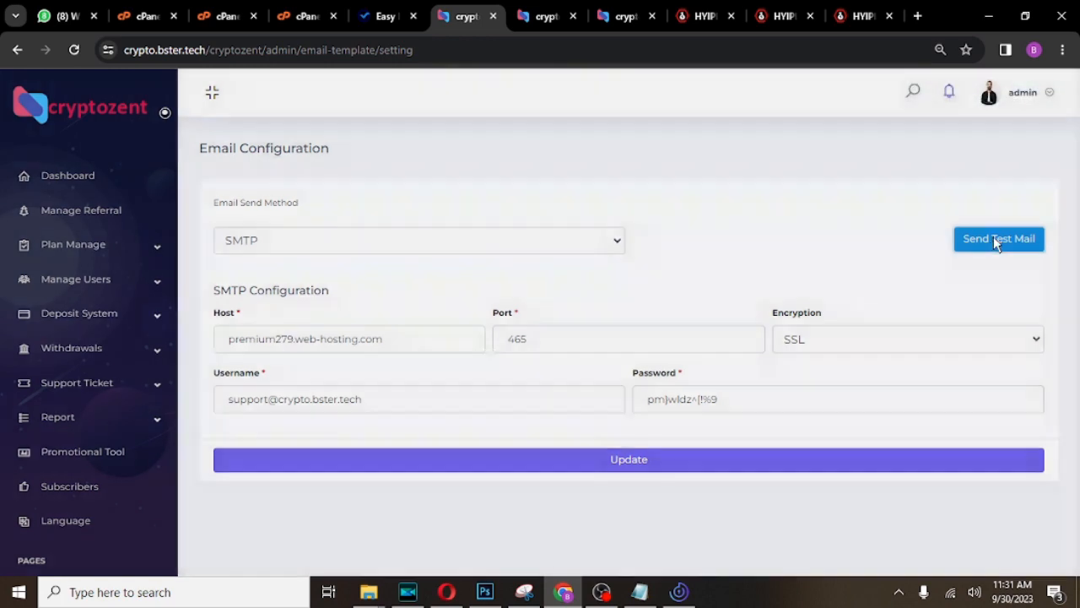
# Step: Send a test email to the site's admin address
pyautogui.click(460, 178)
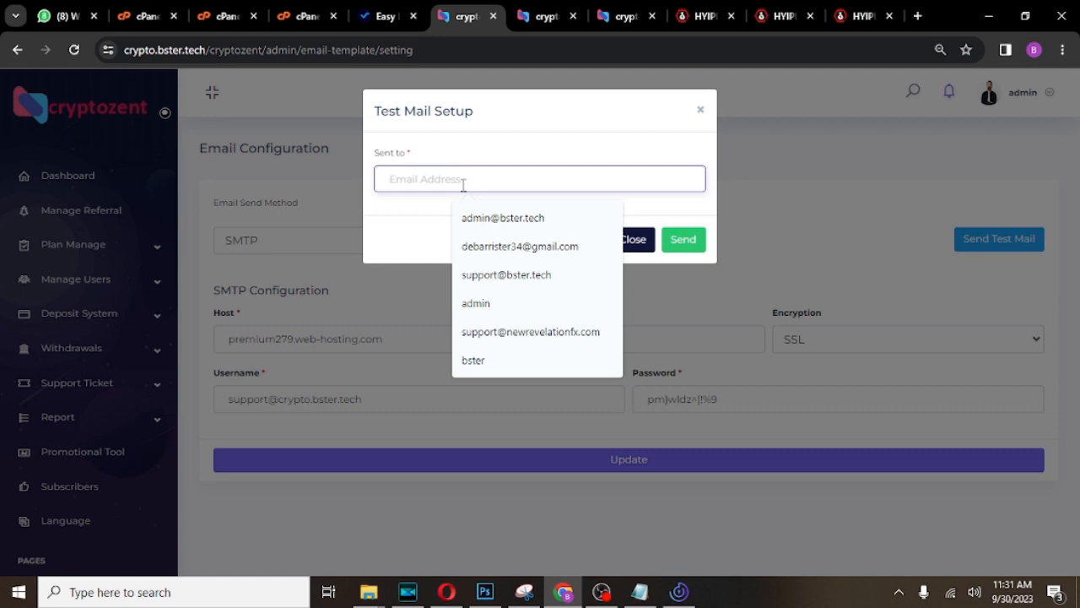
pyautogui.click(496, 221)
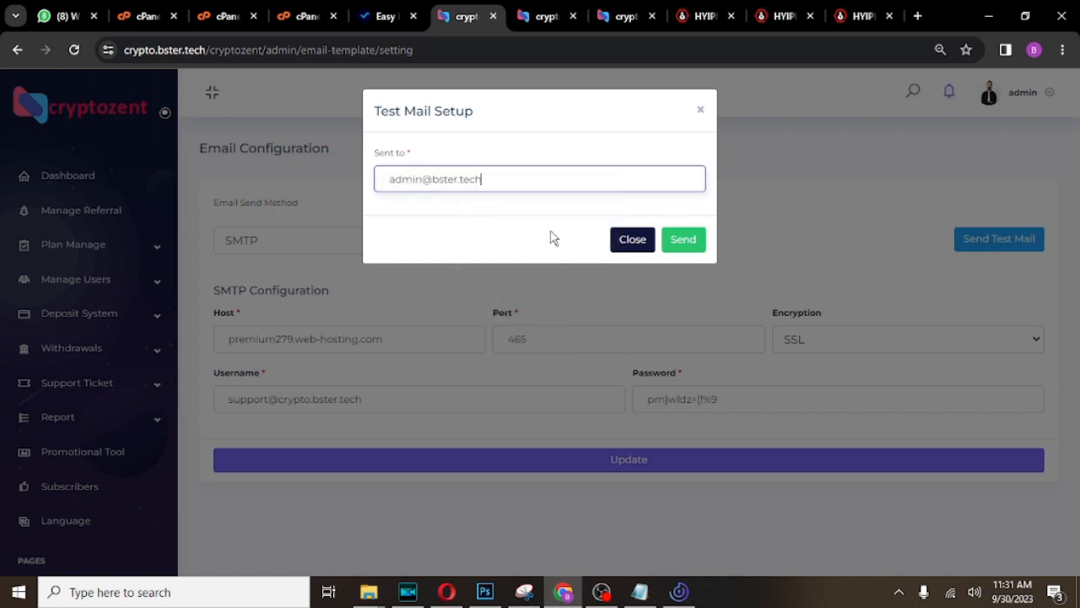
pyautogui.click(691, 244)
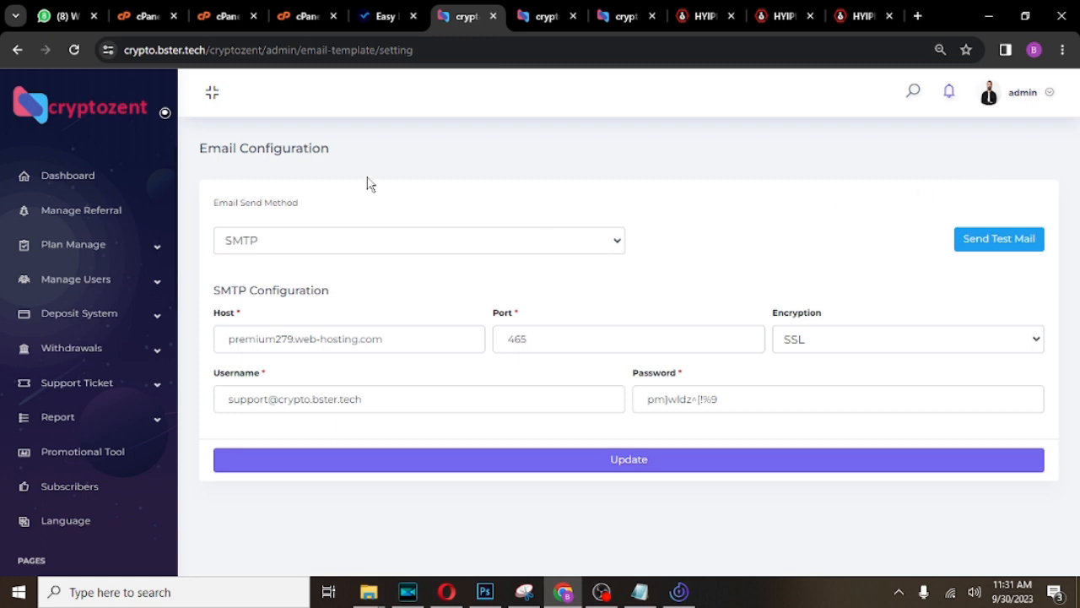
# Step: Go from the public site's home page to the sign-up page showing the default Welcome To Hyiplab heading
pyautogui.click(98, 178)
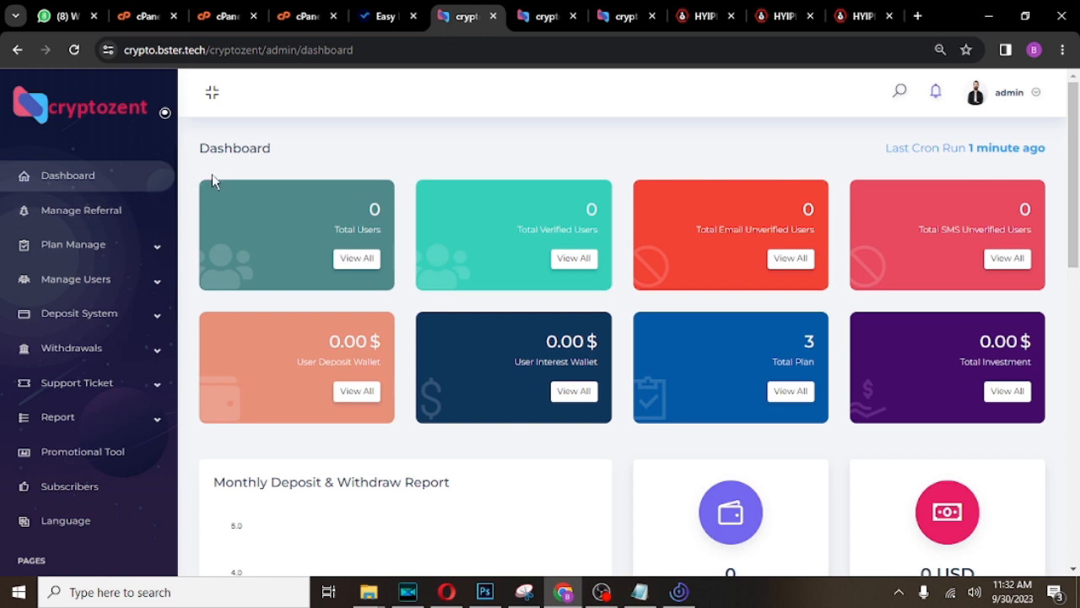
pyautogui.click(542, 21)
pyautogui.scroll(9, 677, 101)
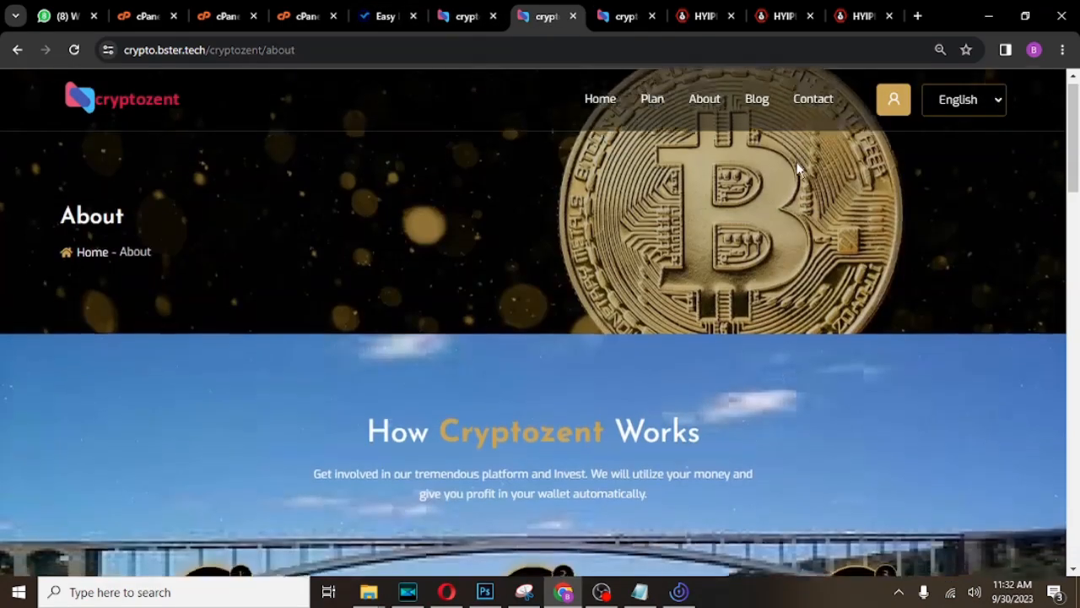
pyautogui.scroll(-3, 579, 318)
pyautogui.scroll(3, 579, 318)
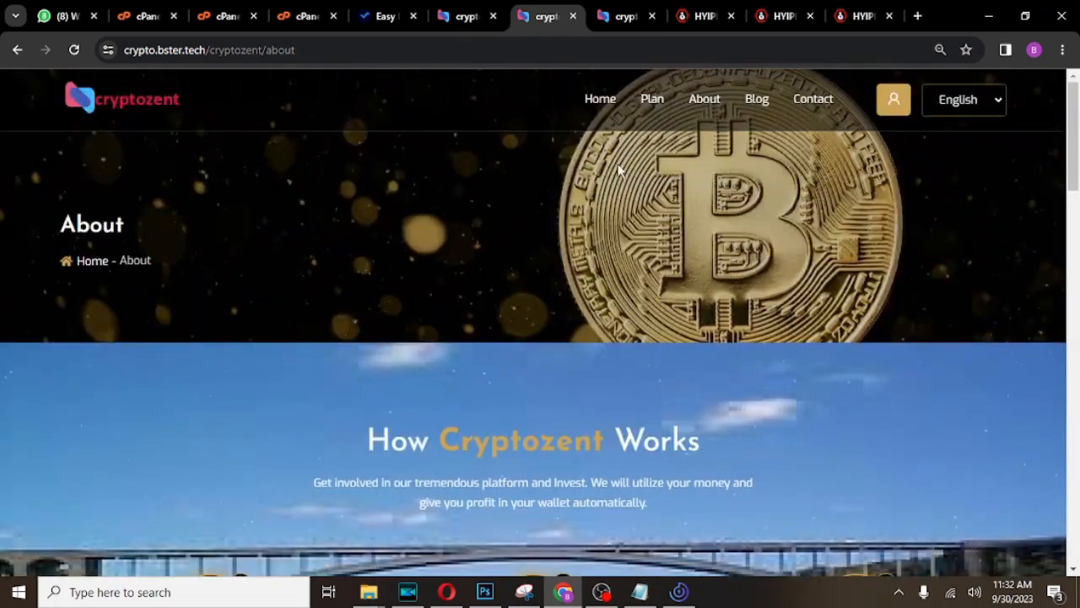
pyautogui.click(601, 97)
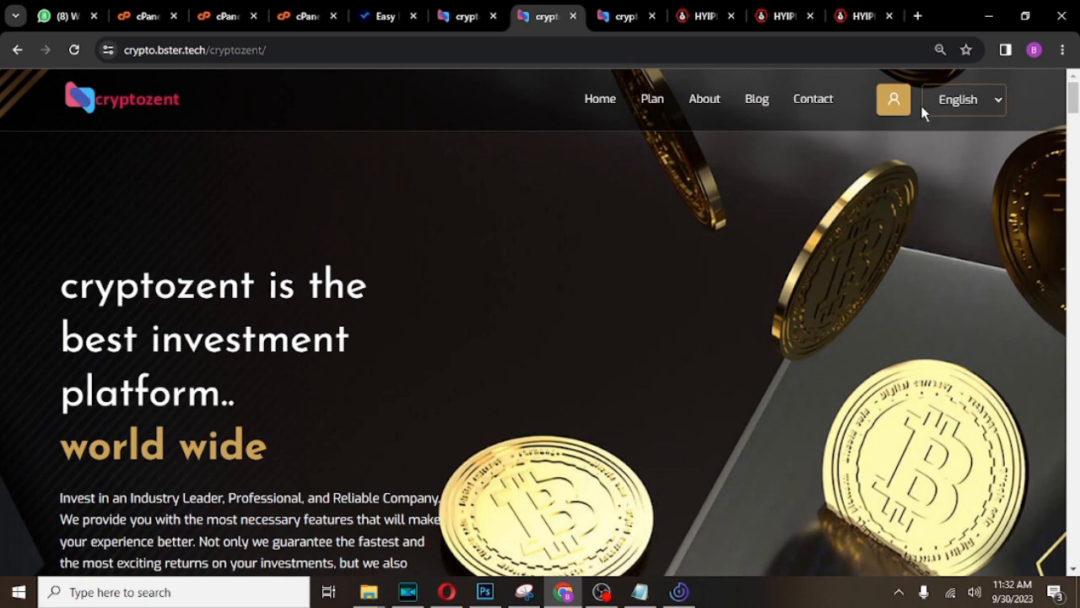
pyautogui.scroll(-4, 687, 277)
pyautogui.scroll(-2, 650, 314)
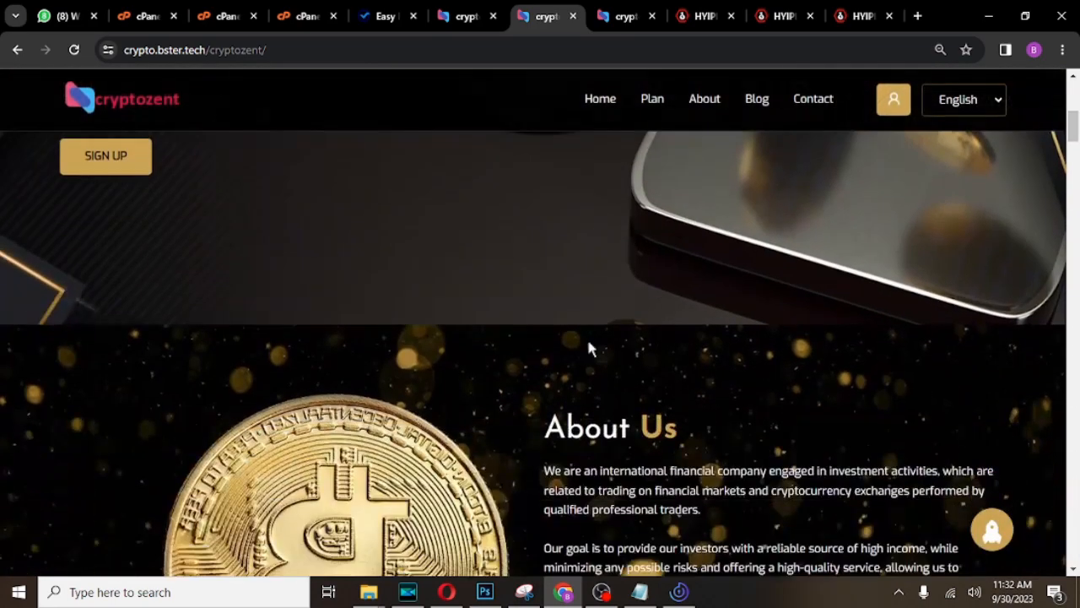
pyautogui.click(123, 168)
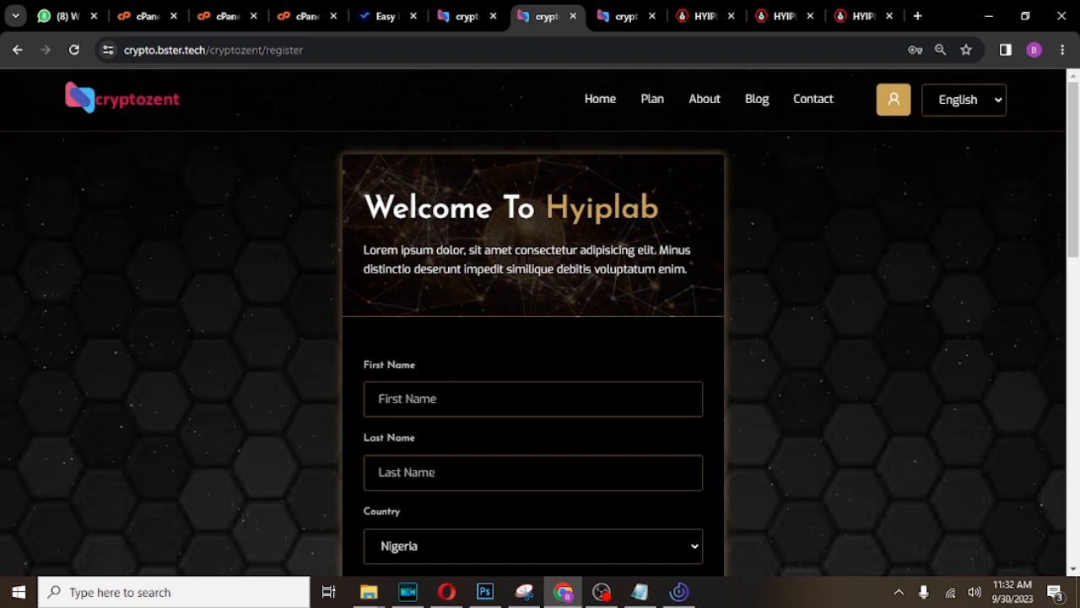
pyautogui.click(452, 15)
# Step: Open the Register section in the admin's frontend section manager
pyautogui.scroll(-5, 85, 422)
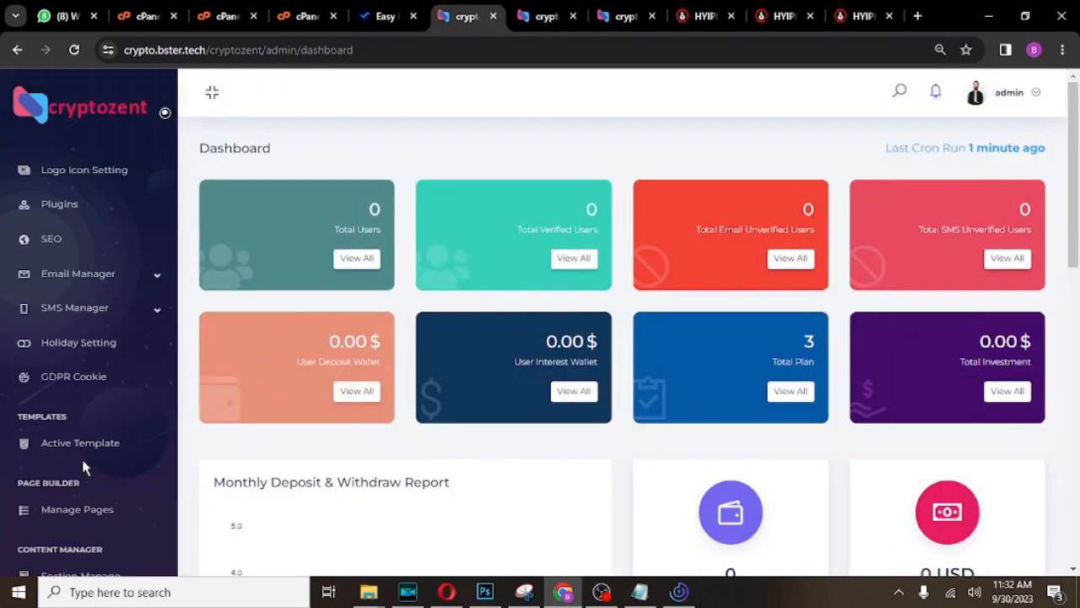
pyautogui.scroll(-2, 89, 510)
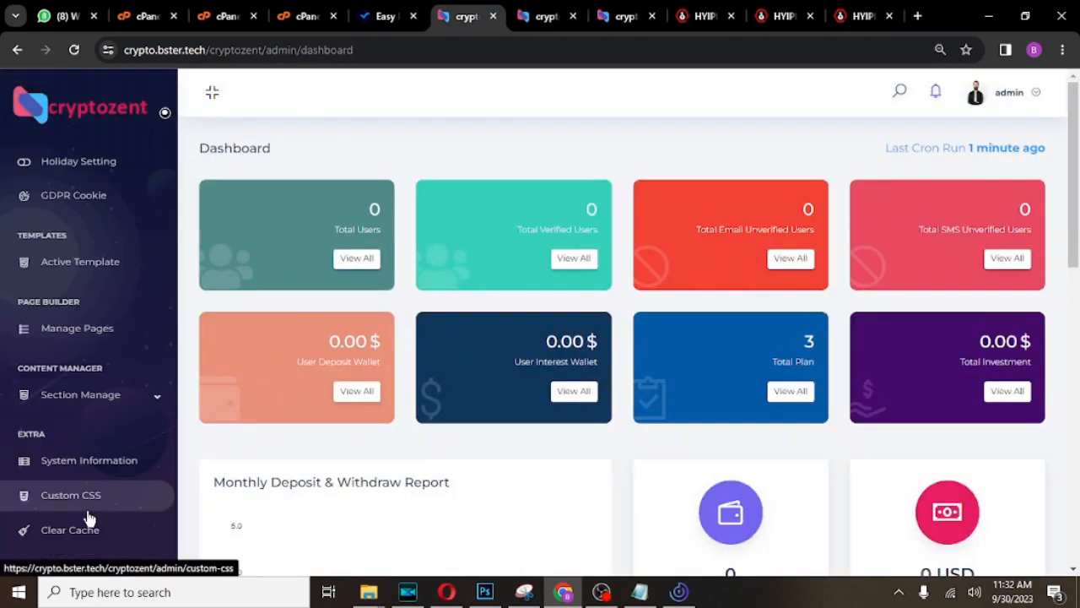
pyautogui.click(93, 397)
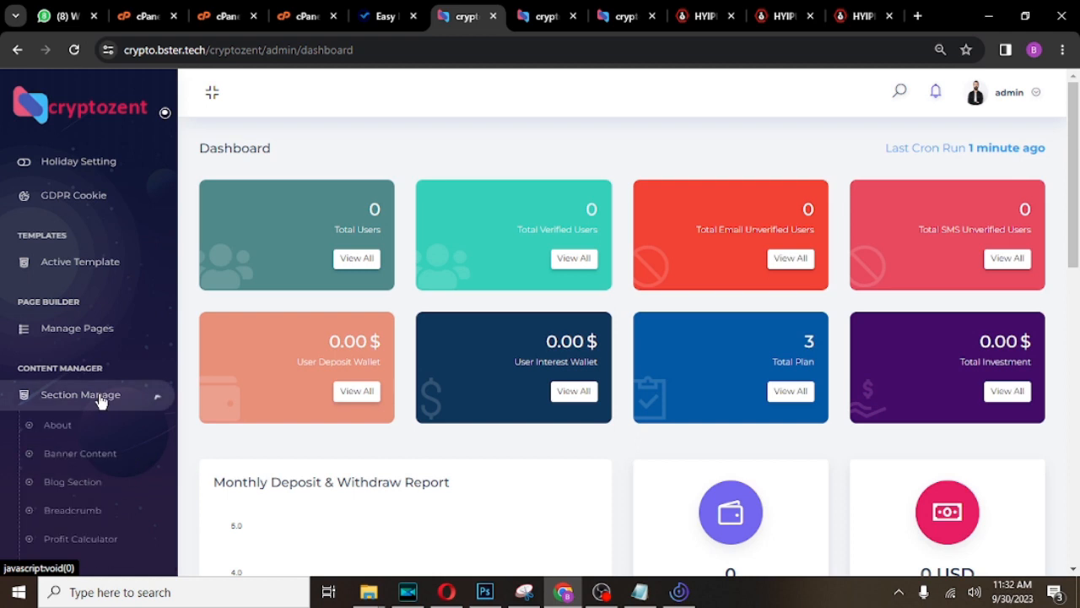
pyautogui.scroll(-5, 99, 402)
pyautogui.click(62, 278)
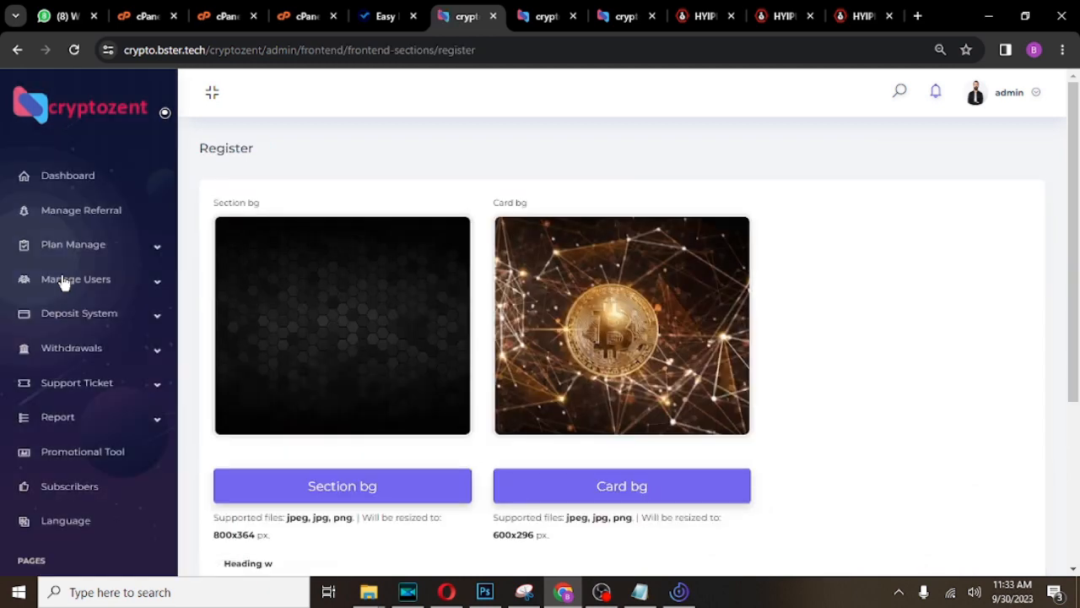
# Step: Change the Register heading to cryptozent and the sub heading to 'please register and continue'
pyautogui.scroll(-1, 256, 493)
pyautogui.scroll(-3, 256, 493)
pyautogui.moveTo(286, 413); pyautogui.dragTo(227, 414)
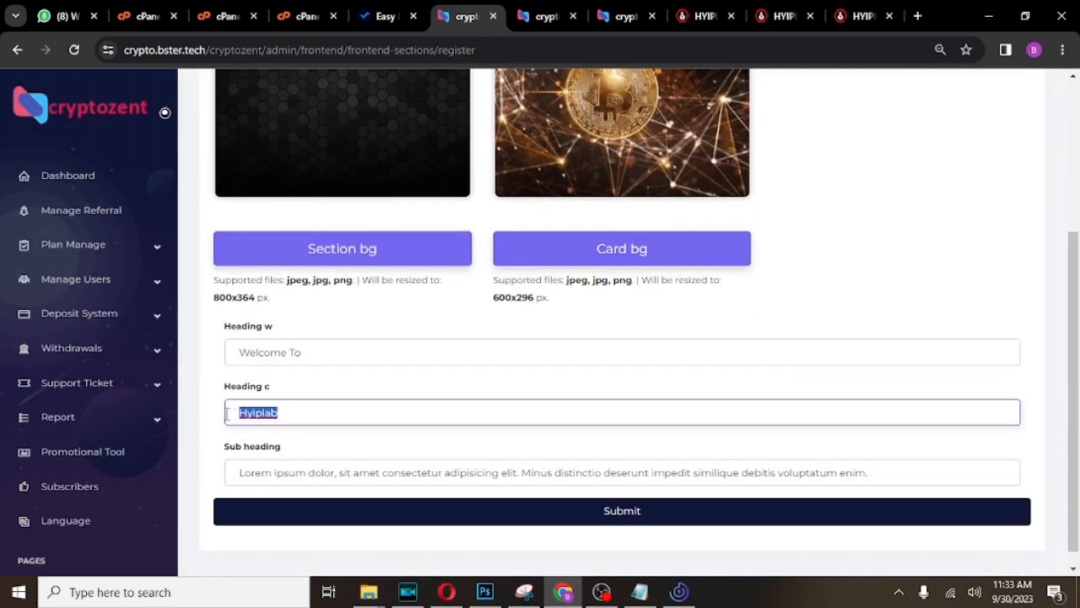
pyautogui.write('crp')
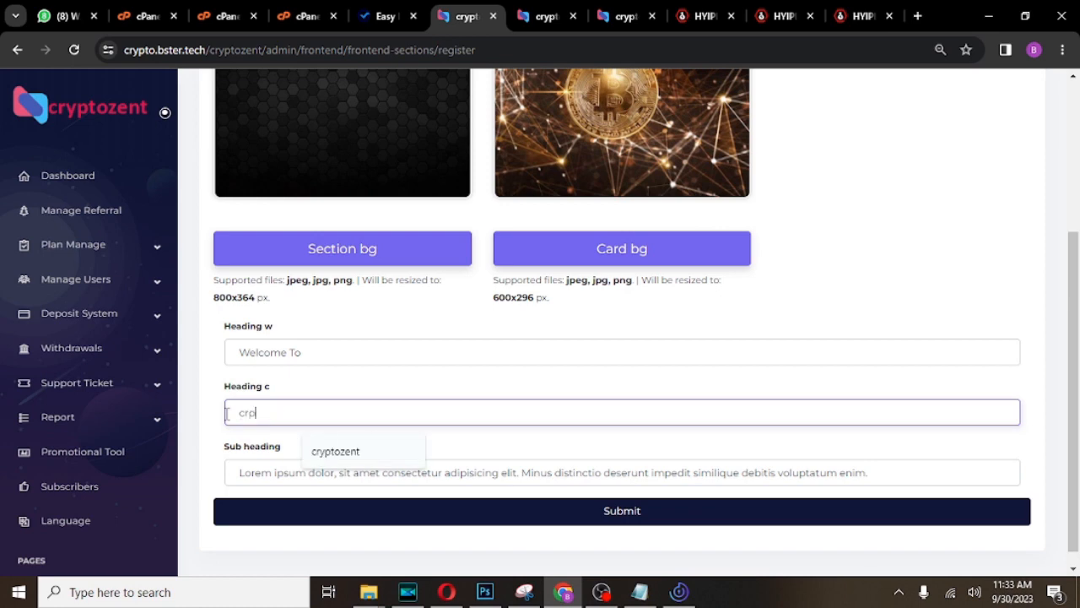
pyautogui.press('BackSpace')
pyautogui.write('yptozent')
pyautogui.click(325, 451)
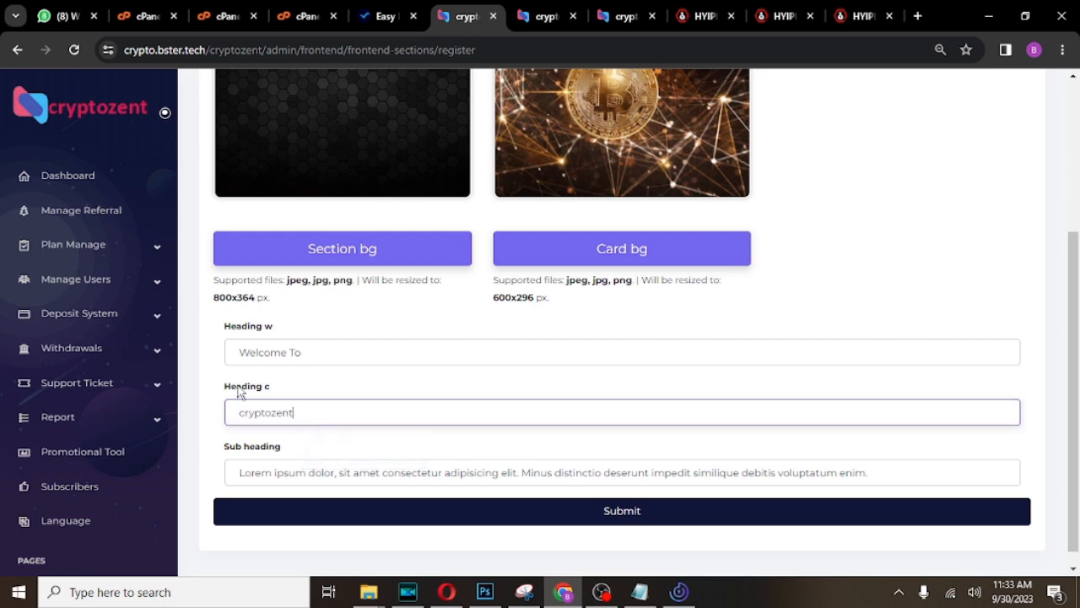
pyautogui.moveTo(965, 478); pyautogui.dragTo(216, 489)
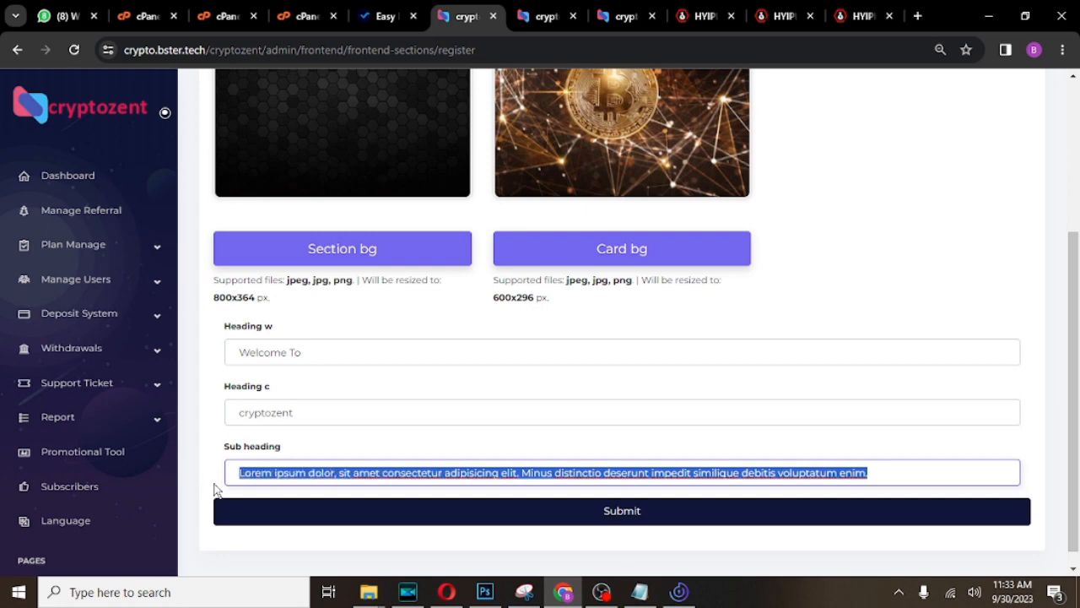
pyautogui.write('please re')
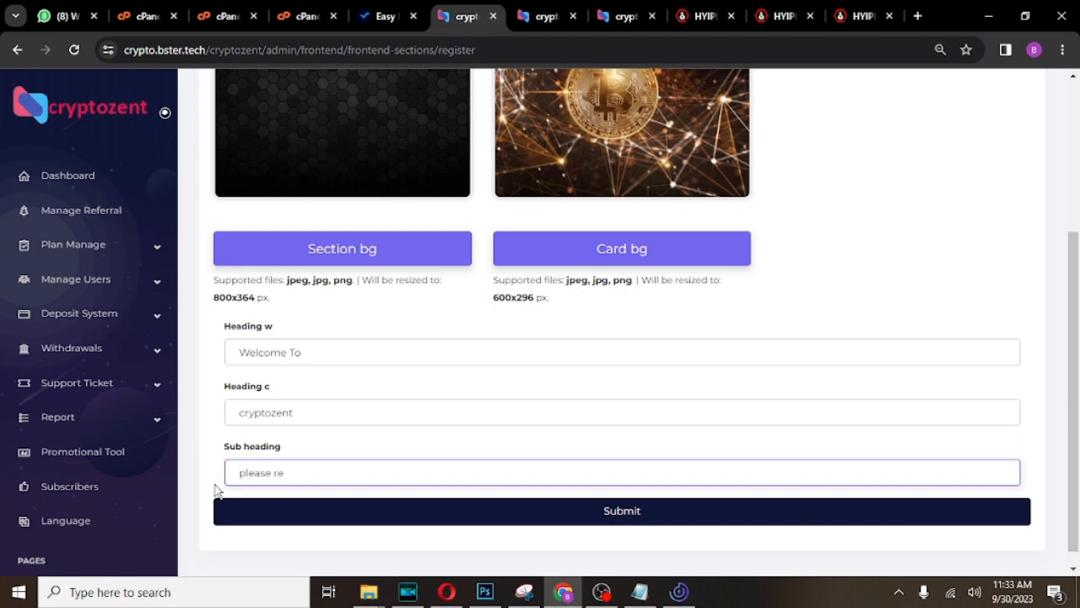
pyautogui.write('gister and continue')
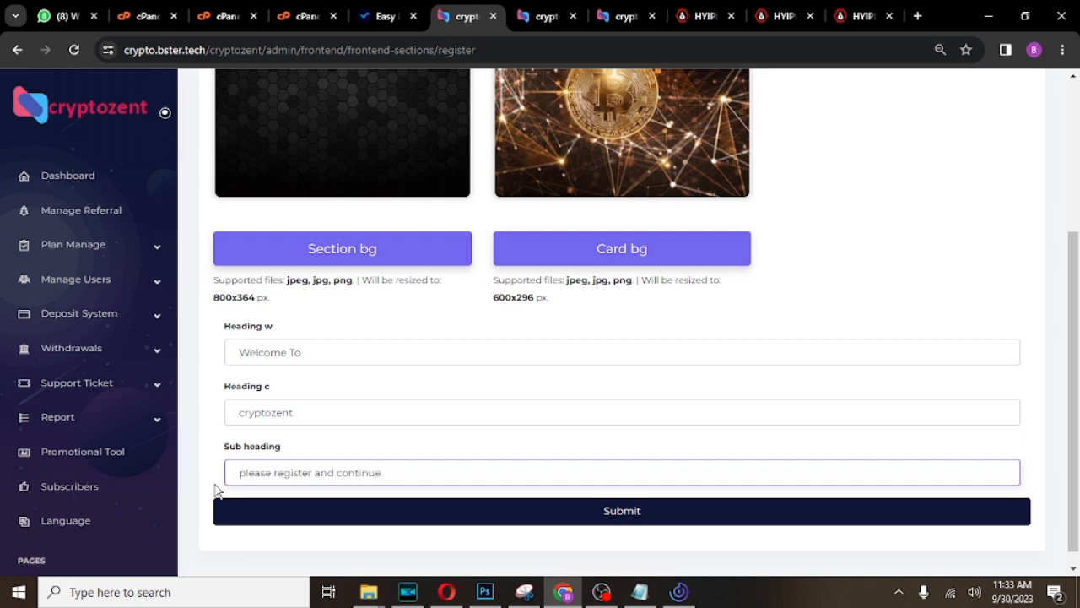
# Step: Set the bridge photo as section and card background, then save the Register section
pyautogui.click(377, 257)
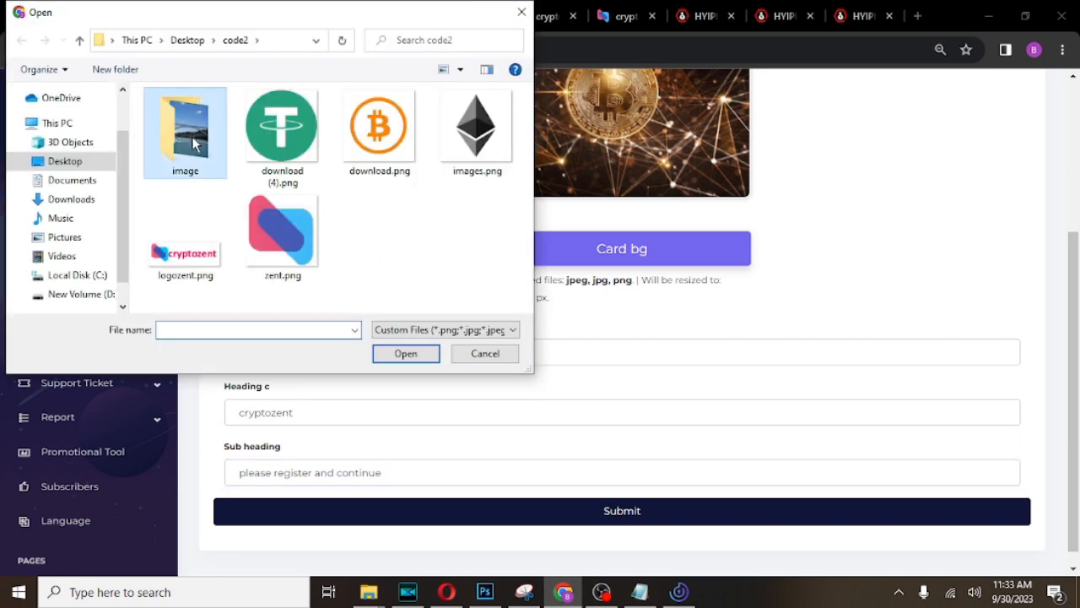
pyautogui.doubleClick(192, 144)
pyautogui.click(186, 140)
pyautogui.click(406, 353)
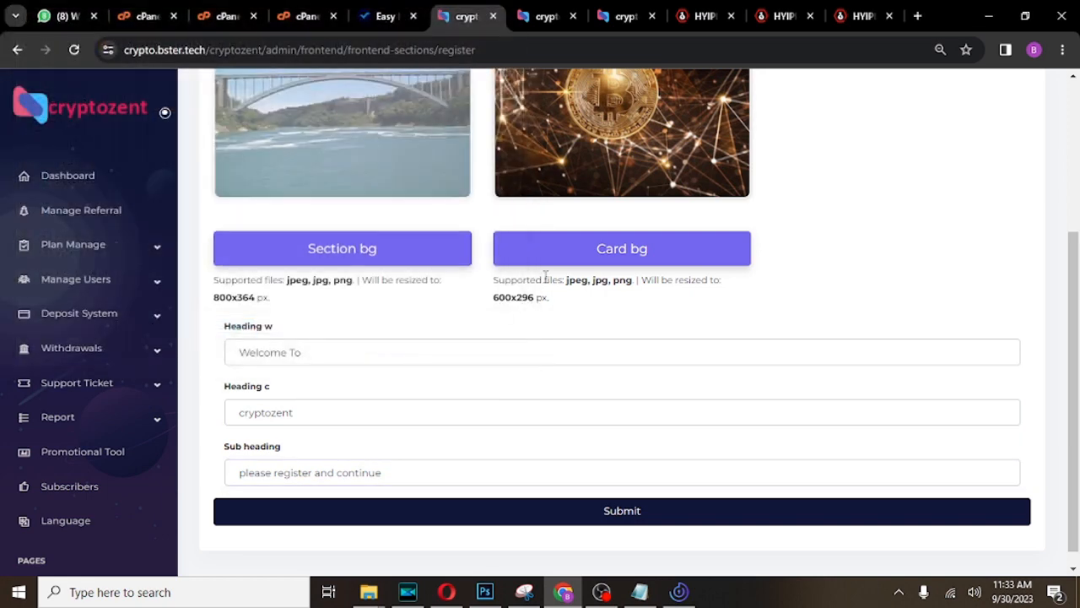
pyautogui.click(532, 248)
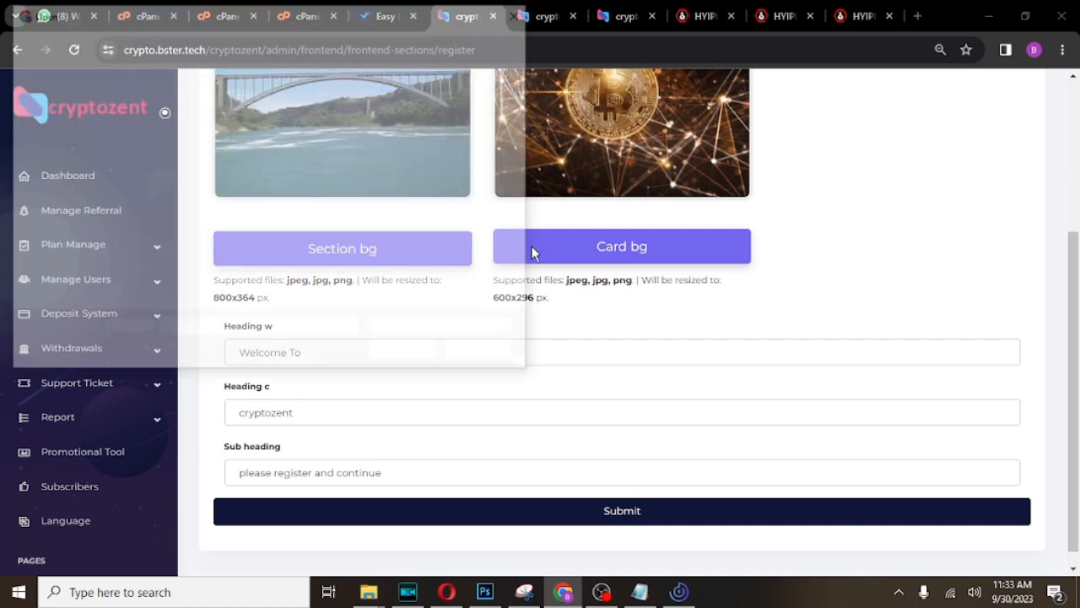
pyautogui.click(190, 147)
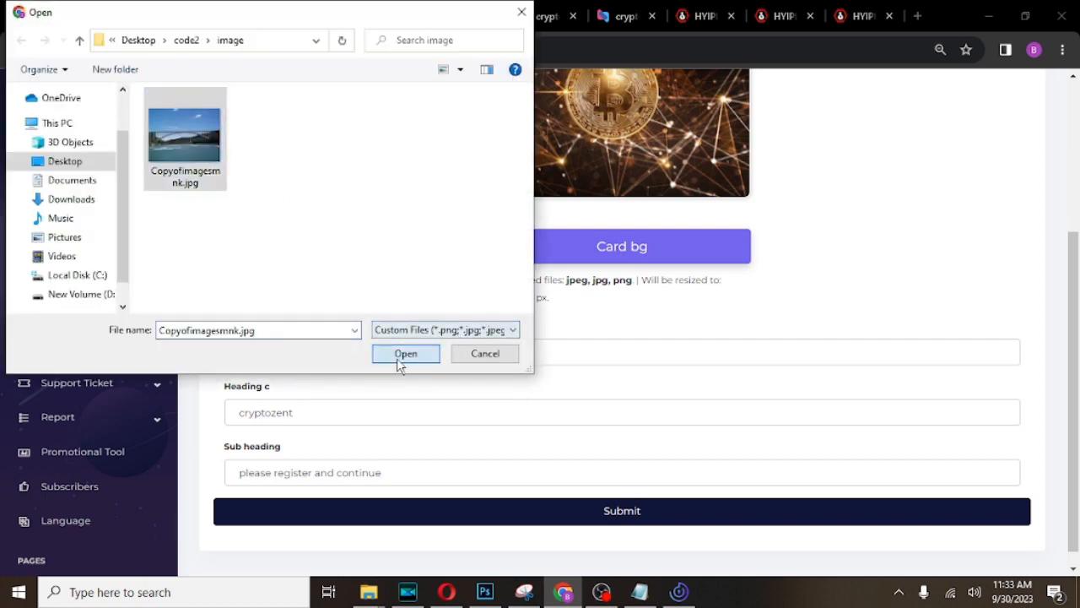
pyautogui.click(404, 354)
pyautogui.click(620, 513)
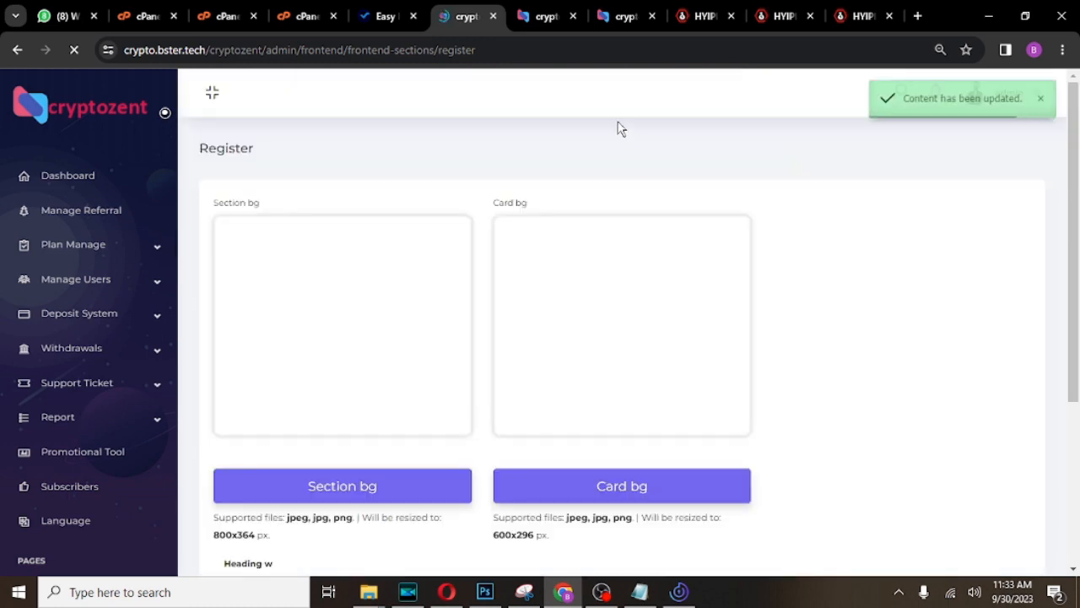
# Step: Navigate the public site from the login page to the sign-up page
pyautogui.click(619, 18)
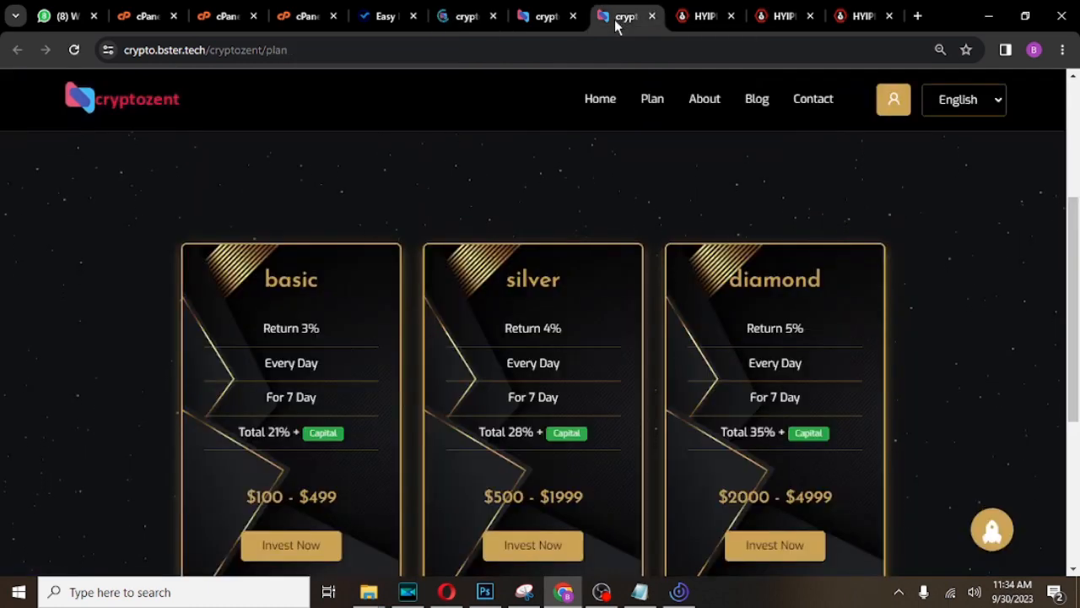
pyautogui.scroll(3, 740, 200)
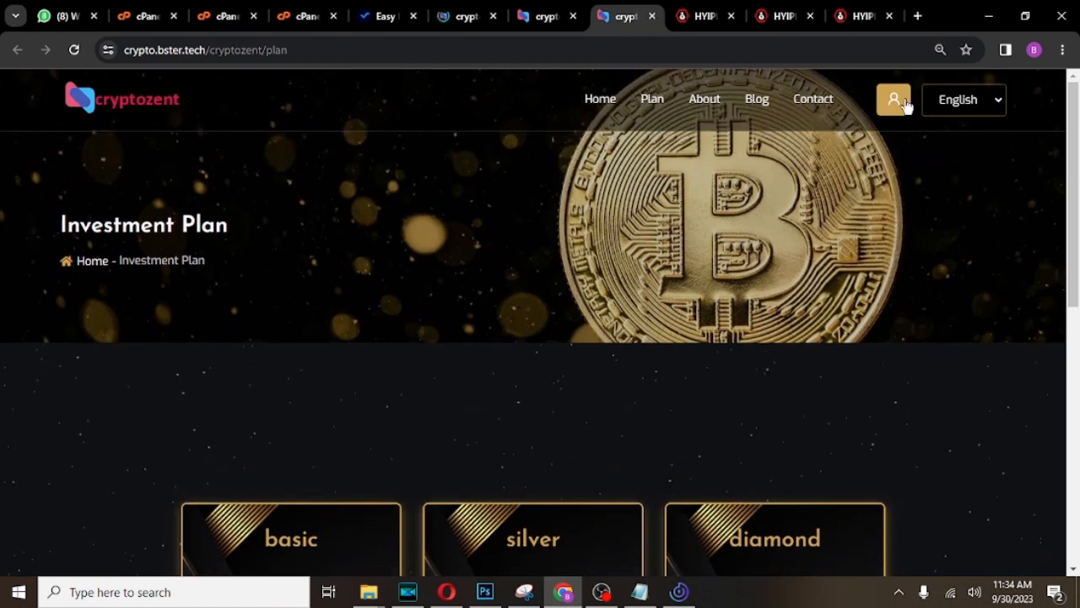
pyautogui.click(898, 103)
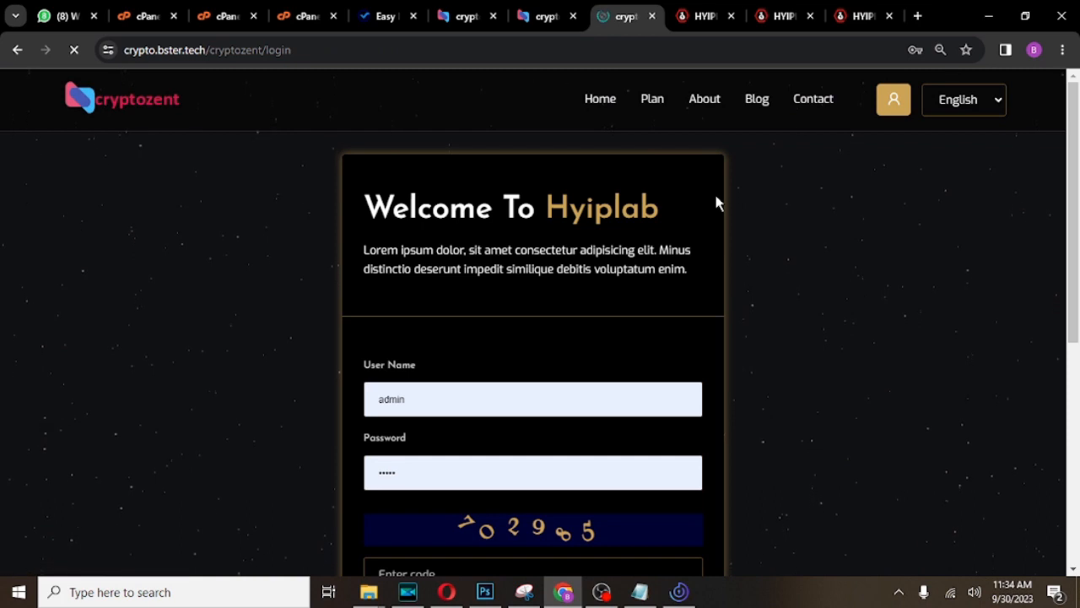
pyautogui.scroll(-3, 714, 191)
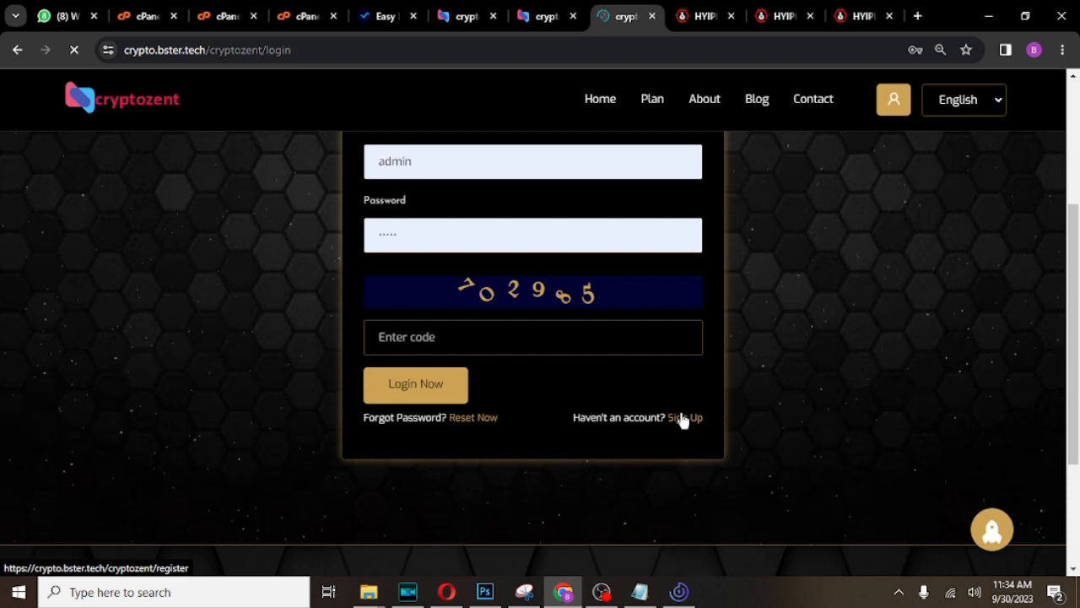
pyautogui.click(684, 419)
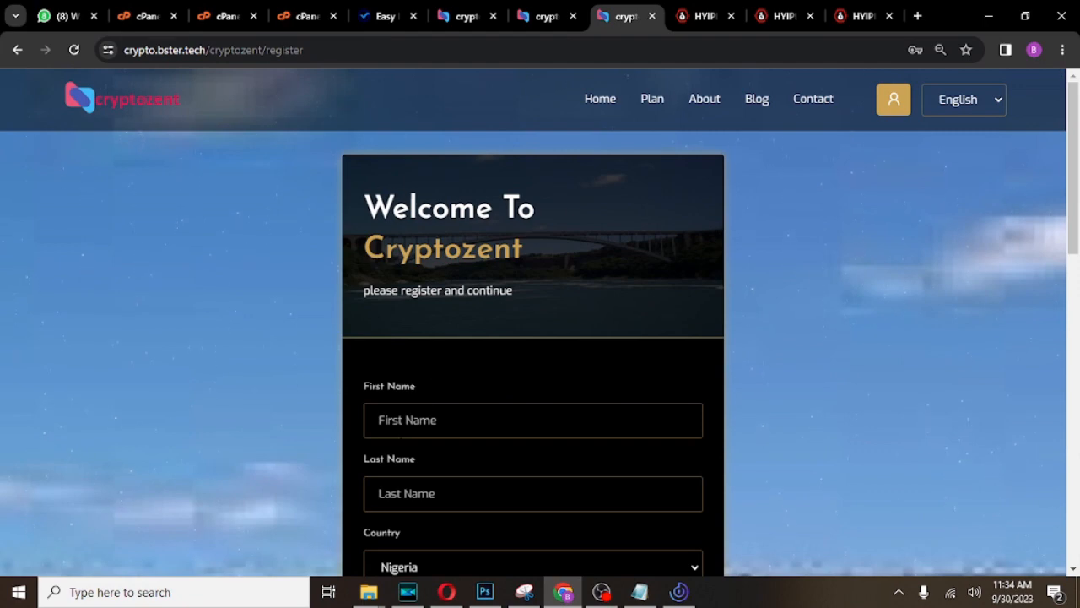
# Step: Reload the register page to review 'Welcome To Cryptozent' over the bridge backdrop
pyautogui.click(537, 16)
pyautogui.click(74, 49)
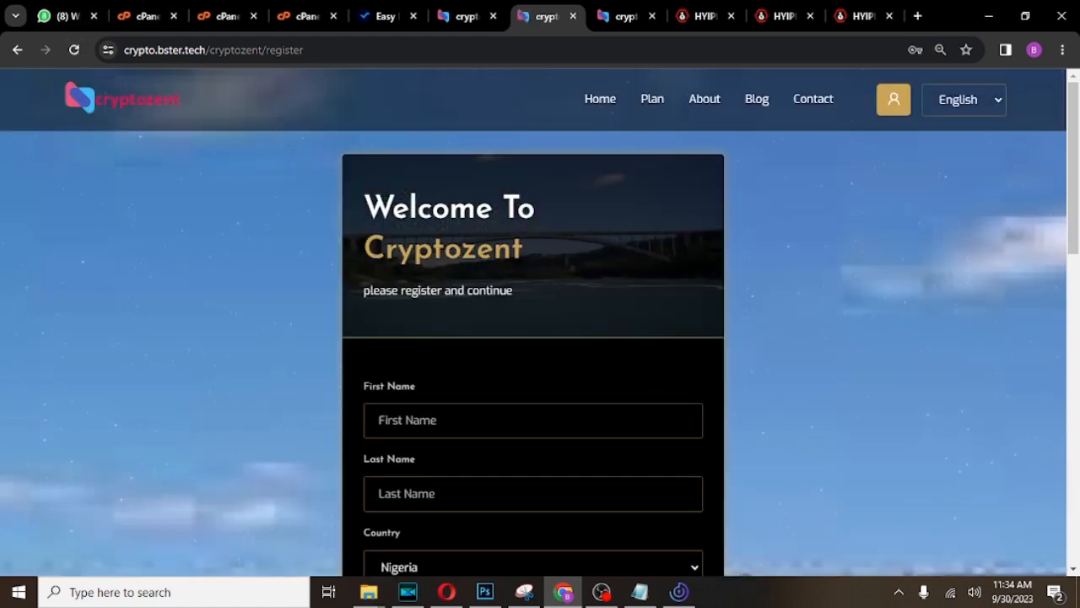
pyautogui.scroll(-5, 469, 437)
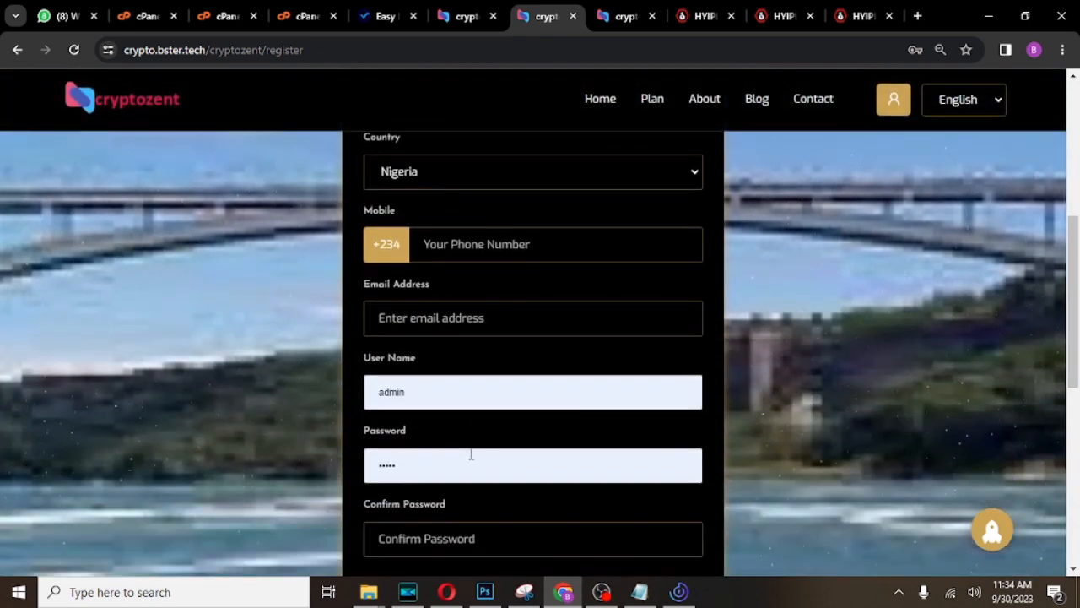
pyautogui.scroll(5, 475, 456)
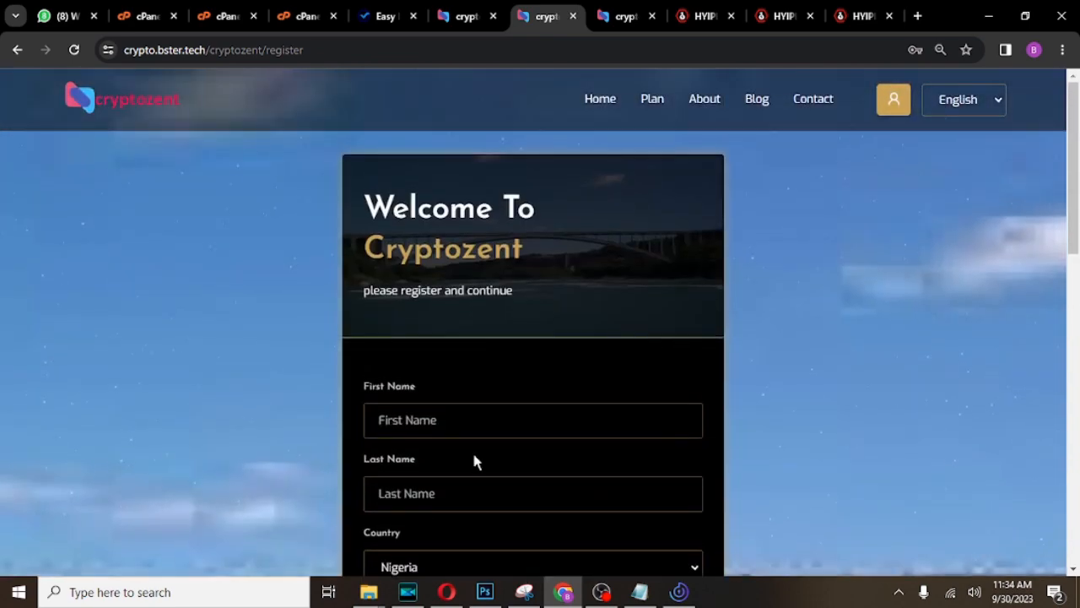
pyautogui.click(454, 12)
pyautogui.scroll(-7, 97, 477)
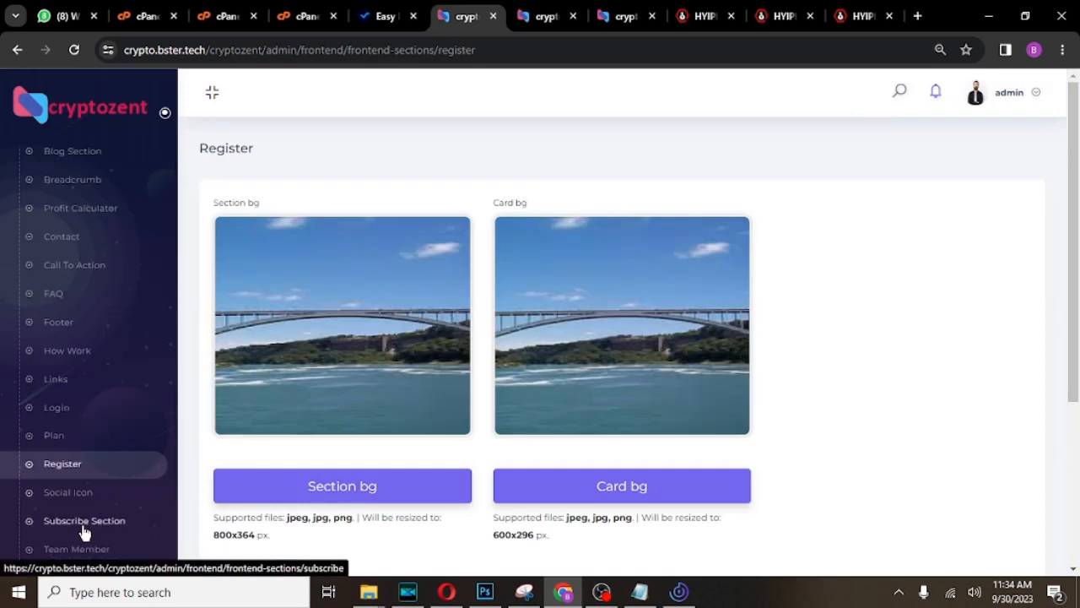
# Step: Open the Login section and set Copyofimagesmnk.jpg as both section and card background
pyautogui.click(60, 412)
pyautogui.scroll(-2, 358, 420)
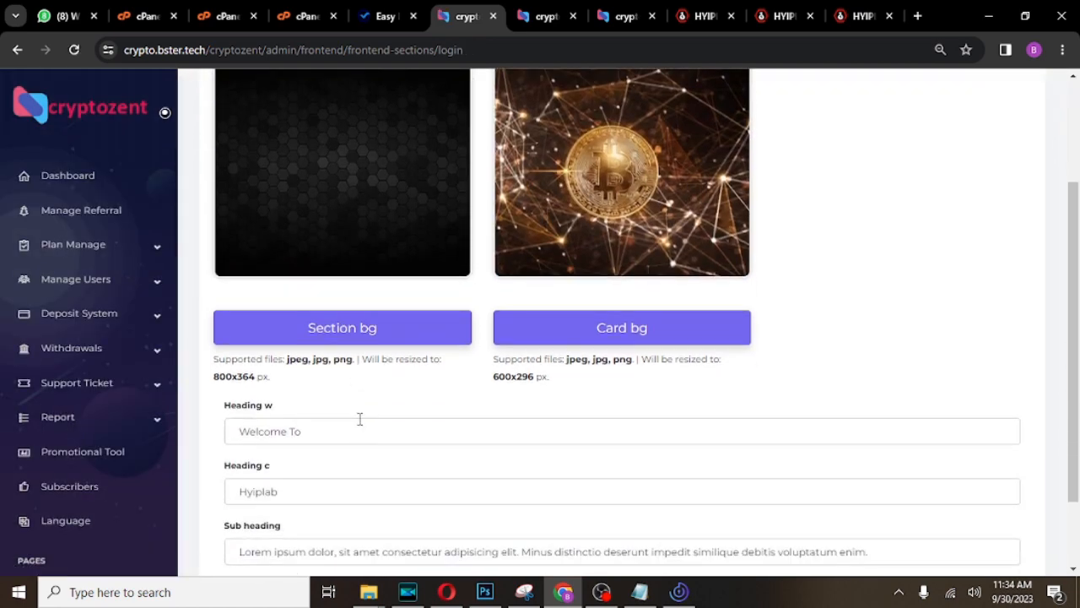
pyautogui.click(345, 329)
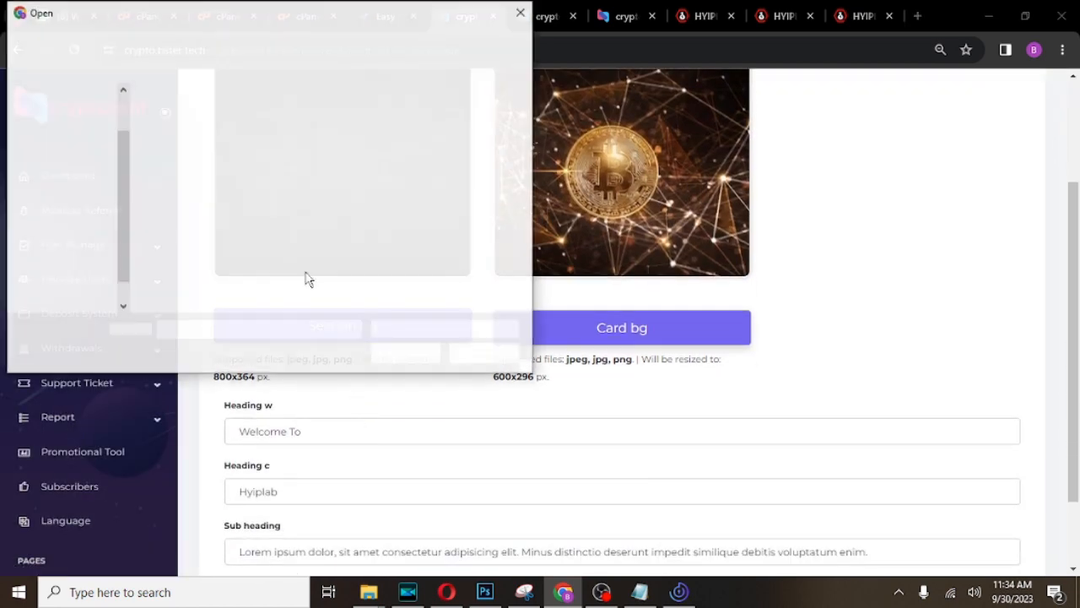
pyautogui.click(187, 139)
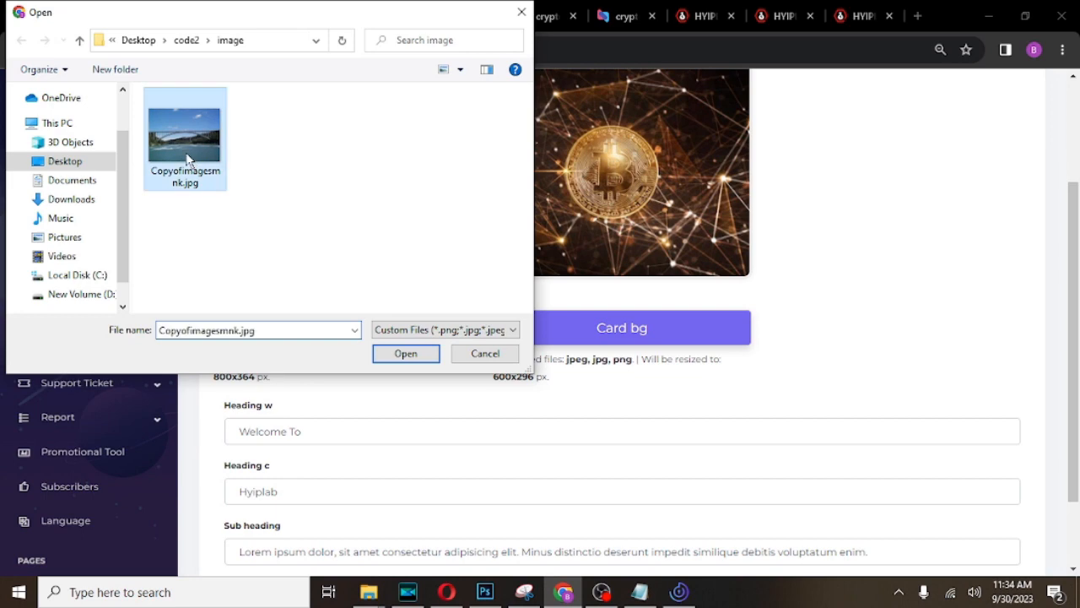
pyautogui.click(397, 354)
pyautogui.click(223, 188)
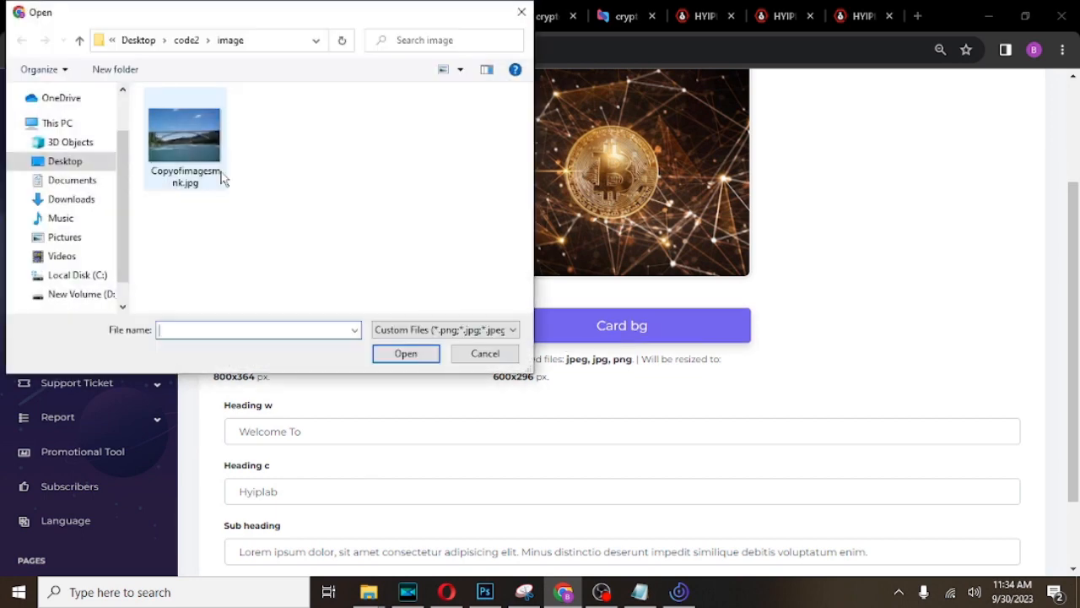
pyautogui.click(226, 184)
pyautogui.click(413, 365)
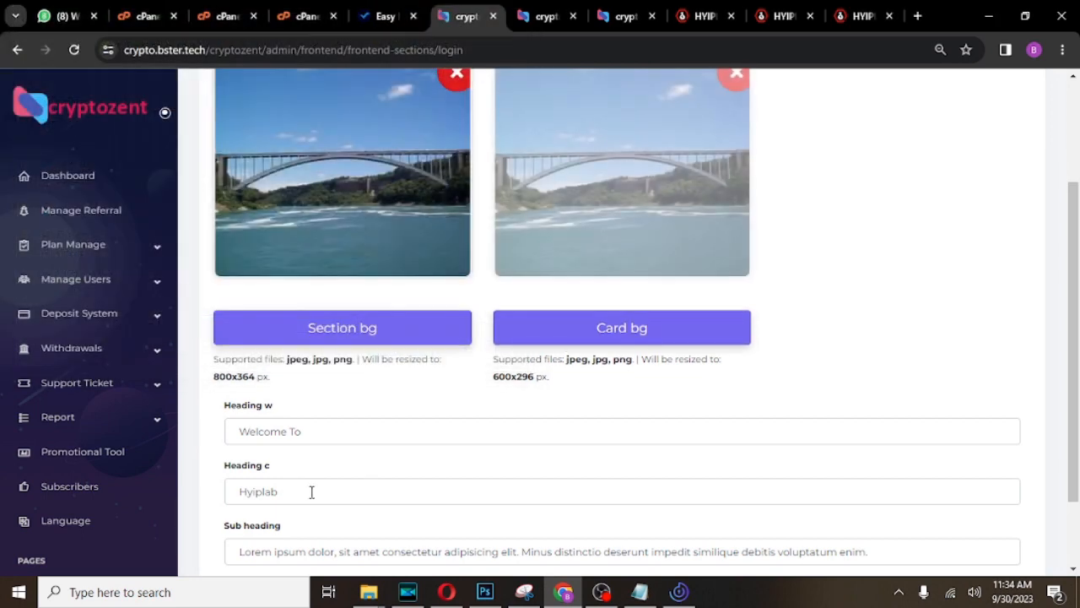
# Step: Set the Login heading to cryptozent and sub heading to 'login and continue..', then save
pyautogui.moveTo(311, 492); pyautogui.dragTo(209, 496)
pyautogui.press('BackSpace')
pyautogui.write('c')
pyautogui.click(355, 543)
pyautogui.moveTo(926, 556); pyautogui.dragTo(177, 522)
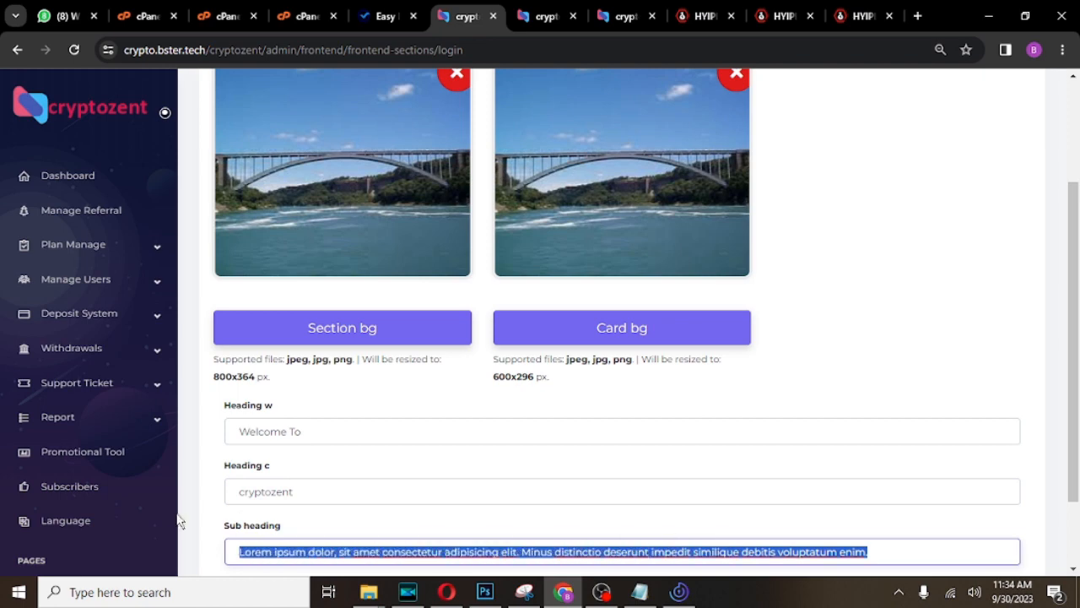
pyautogui.write('login')
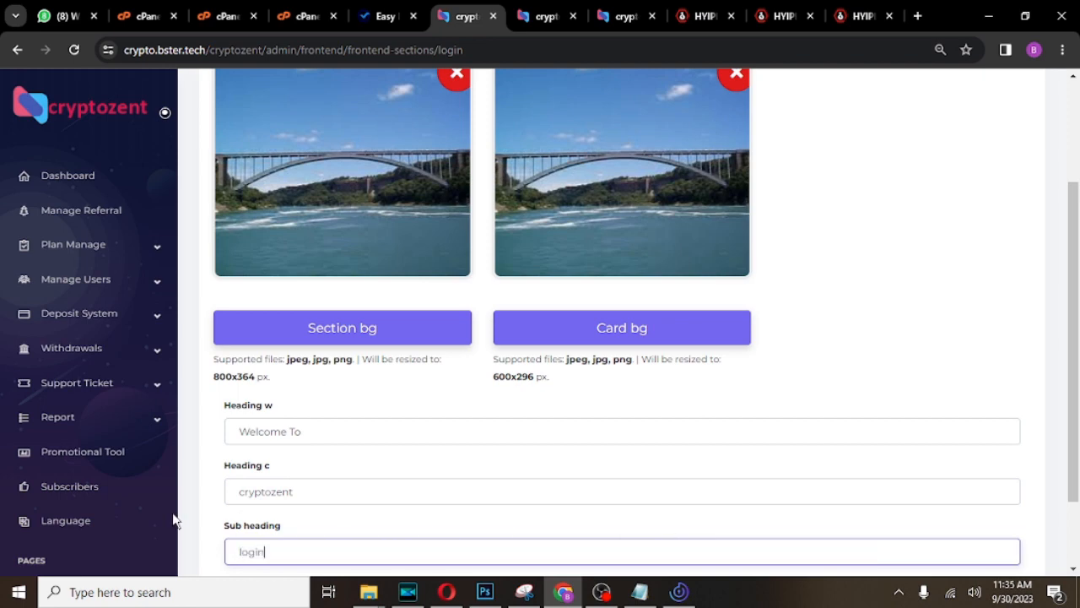
pyautogui.write(' amd')
pyautogui.press('BackSpace')
pyautogui.scroll(-1, 602, 478)
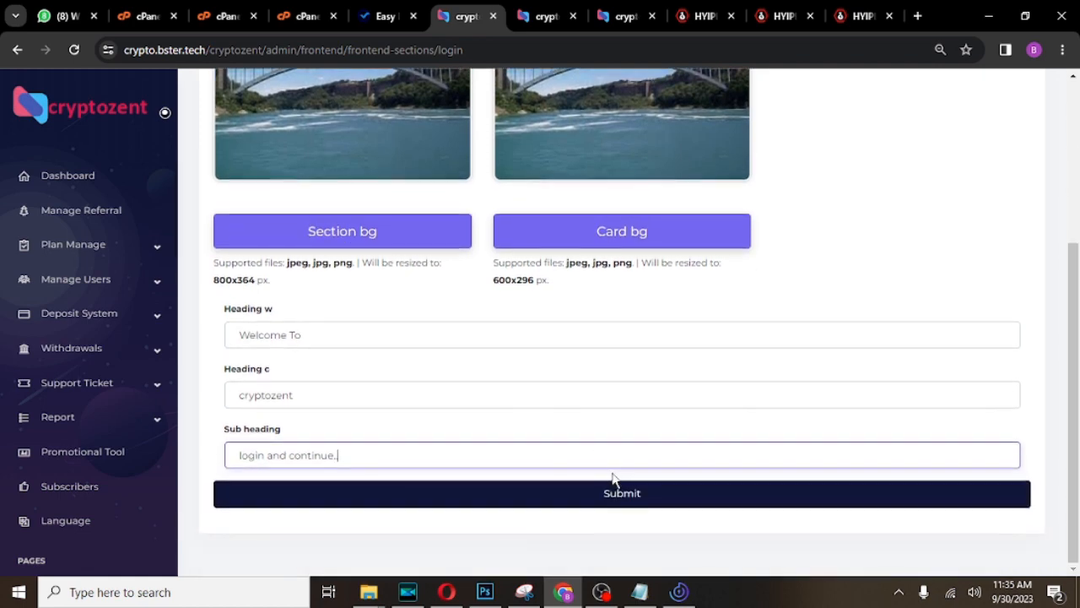
pyautogui.click(625, 497)
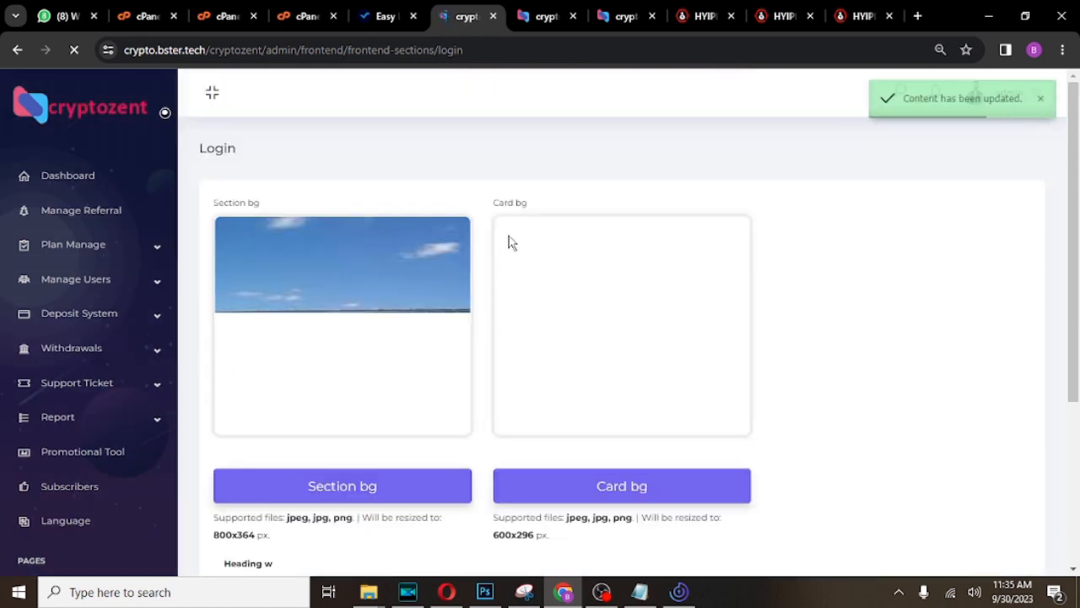
pyautogui.click(540, 16)
# Step: Check the login page's bridge background and new sub heading, then return to sign-up
pyautogui.scroll(-15, 606, 270)
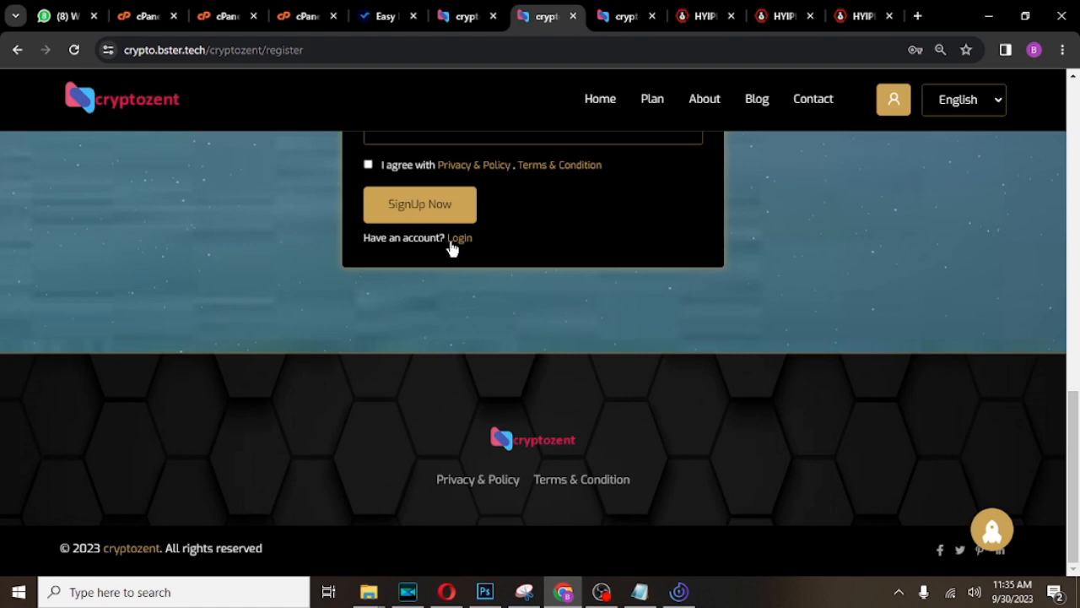
pyautogui.click(456, 243)
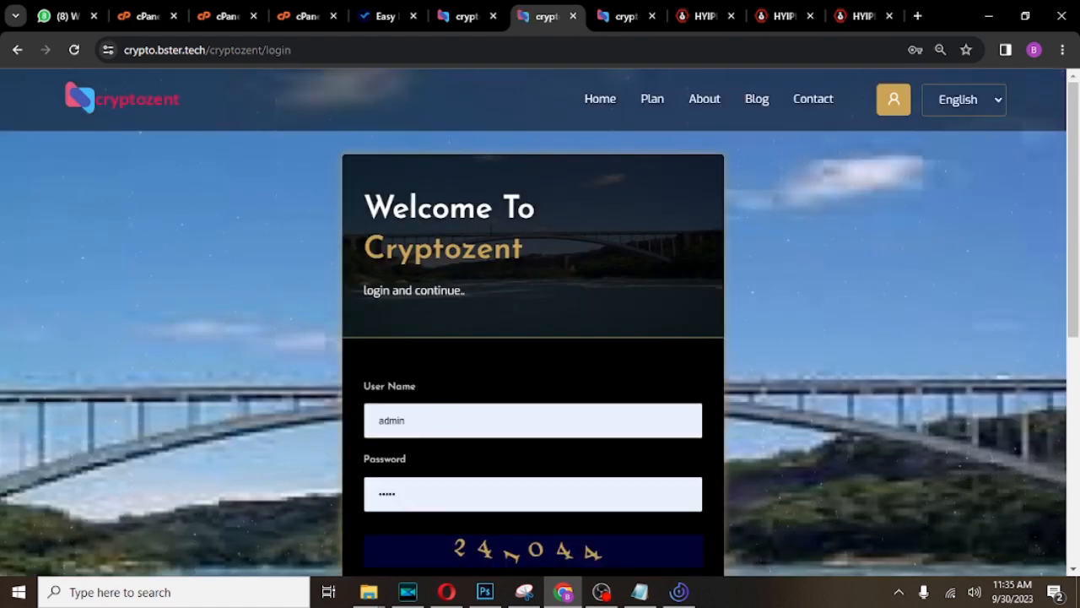
pyautogui.scroll(-4, 385, 394)
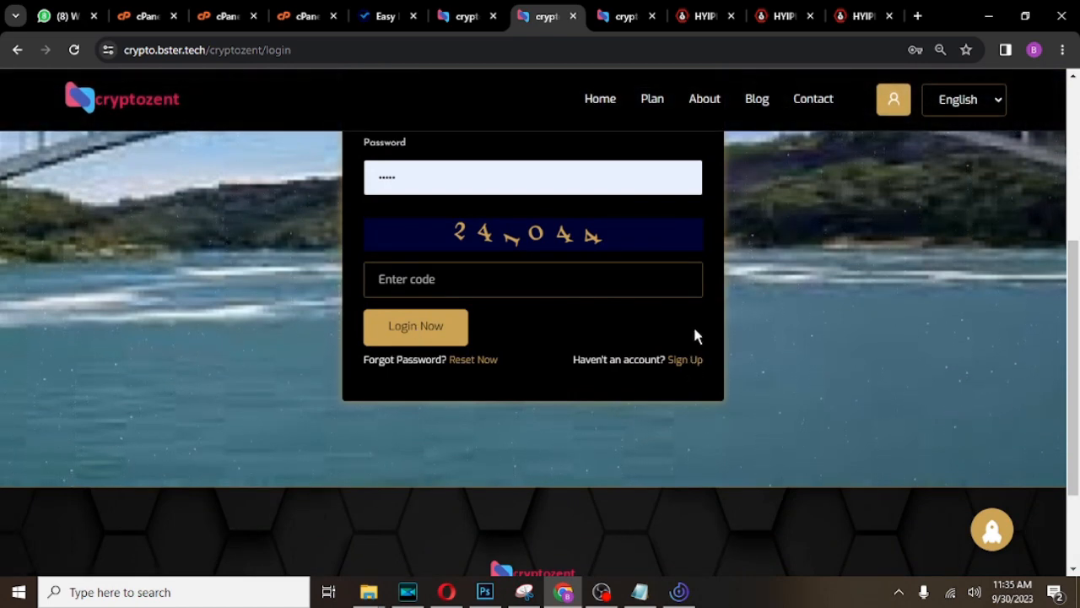
pyautogui.click(682, 372)
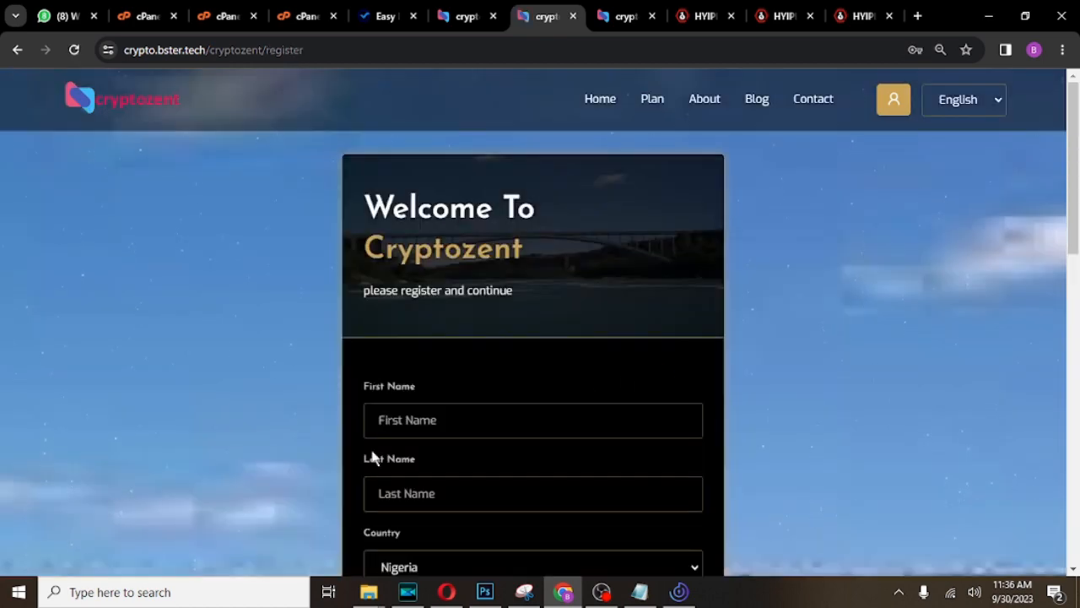
# Step: Fill in the first name, last name, mobile number and email address on the sign-up form
pyautogui.click(403, 419)
pyautogui.scroll(-2, 402, 418)
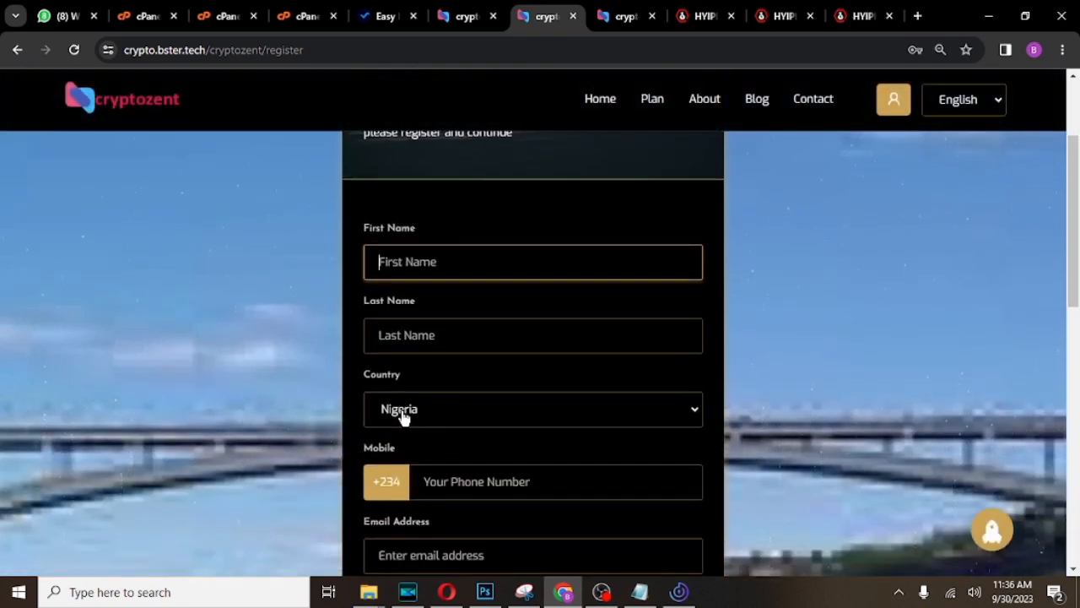
pyautogui.press('Tab')
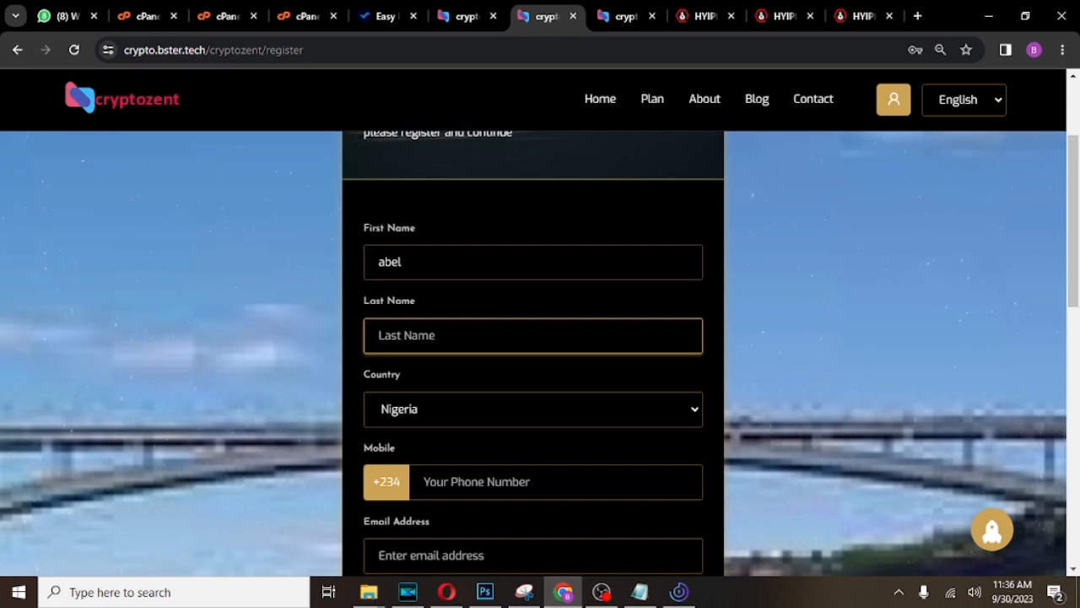
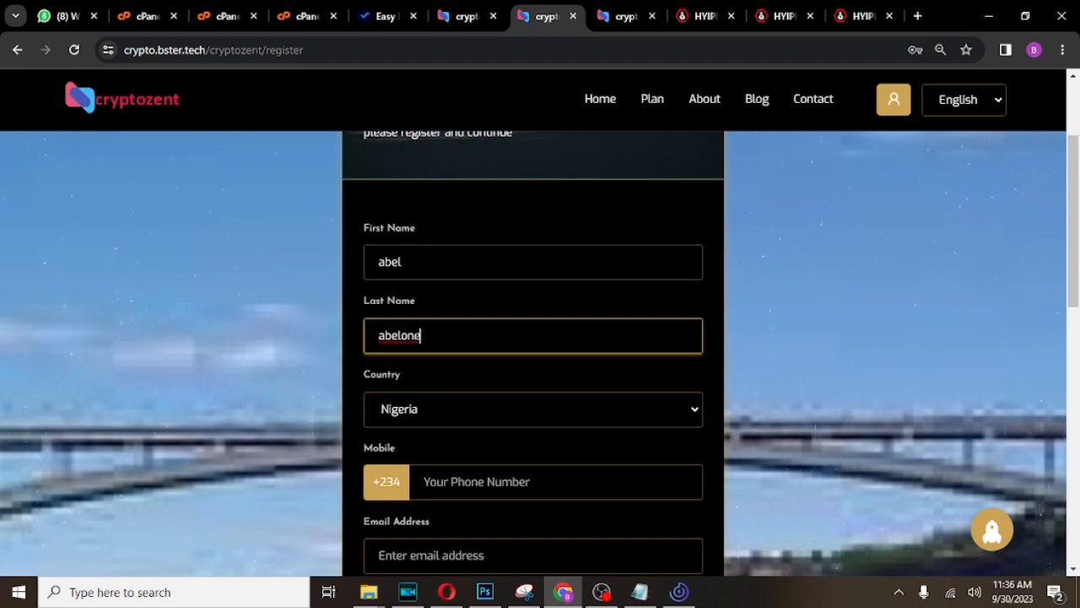
pyautogui.click(450, 482)
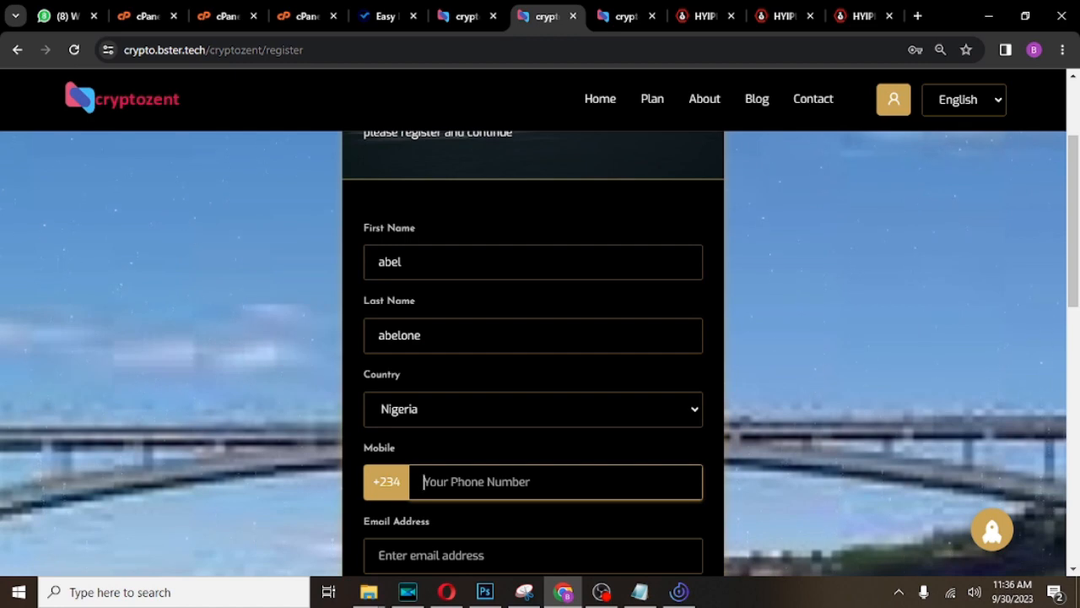
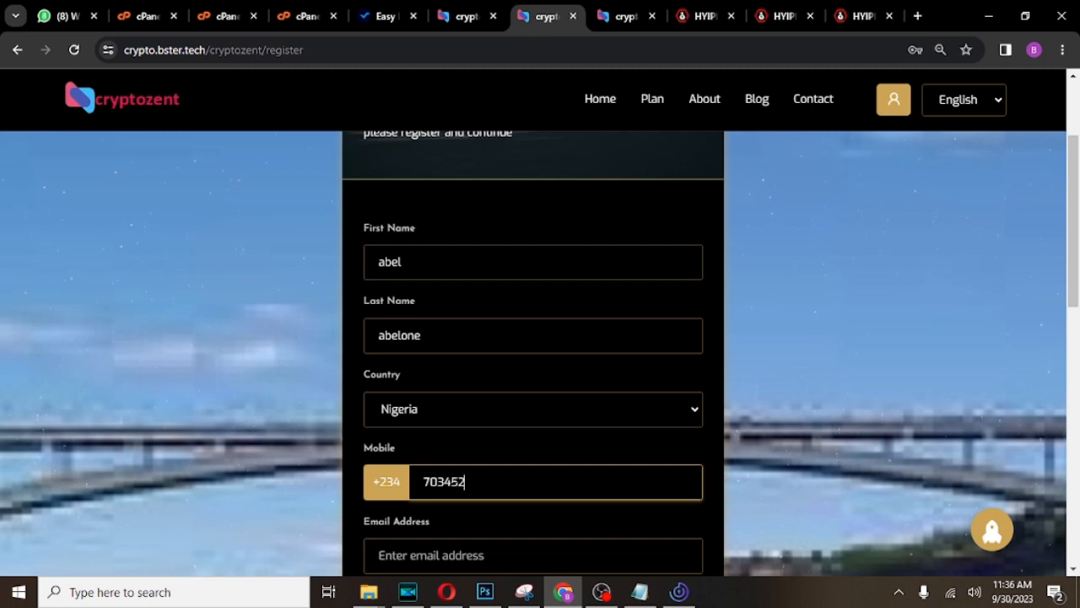
pyautogui.scroll(-1, 471, 508)
pyautogui.scroll(-1, 470, 498)
pyautogui.press('Tab')
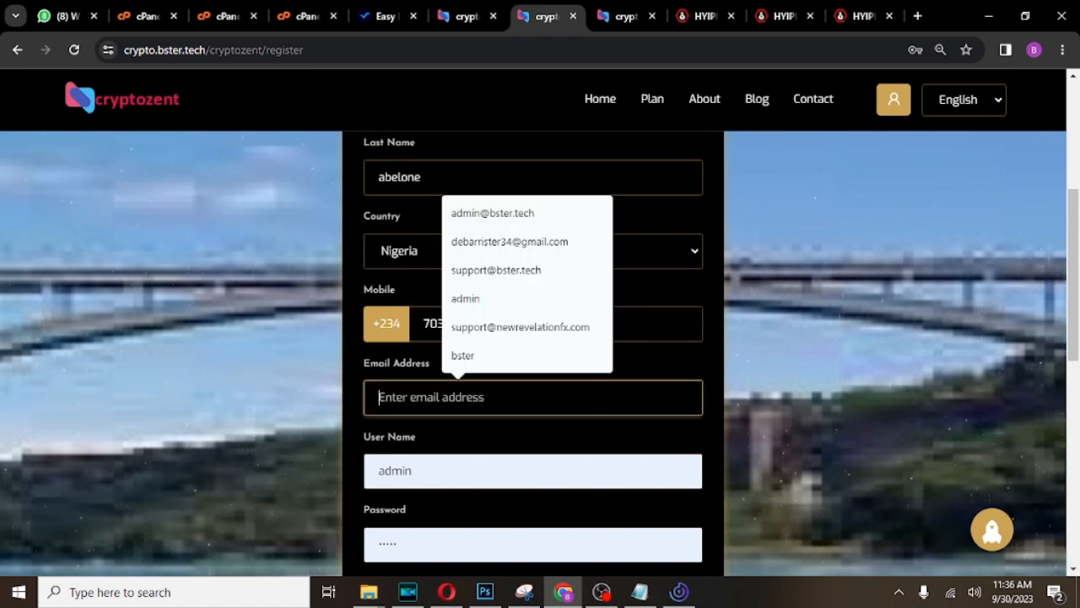
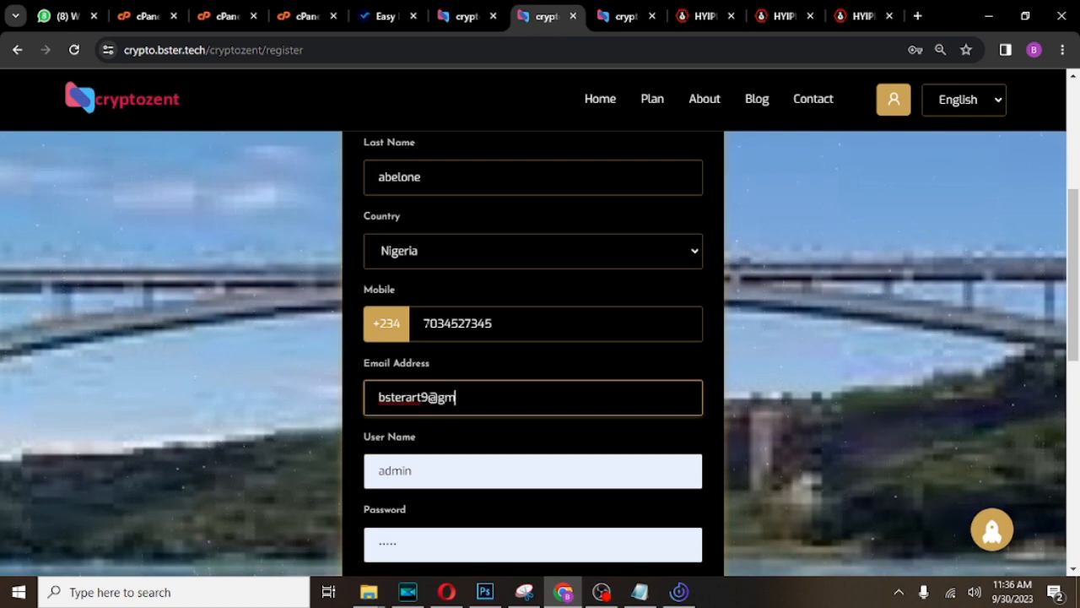
# Step: Replace the prefilled username and use the copied email address as password and confirmation
pyautogui.scroll(-2, 327, 380)
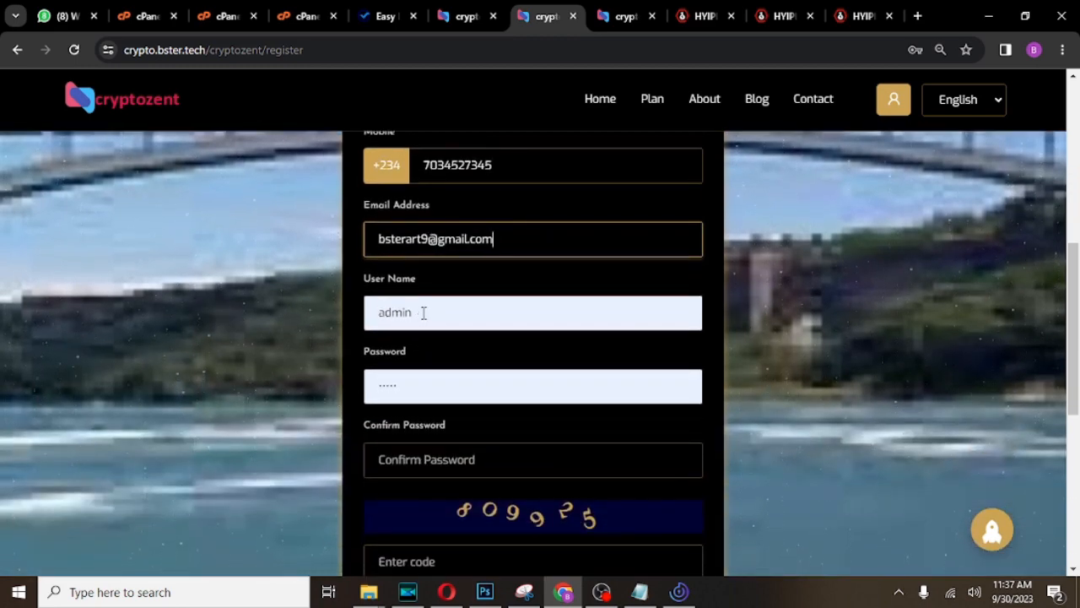
pyautogui.doubleClick(424, 312)
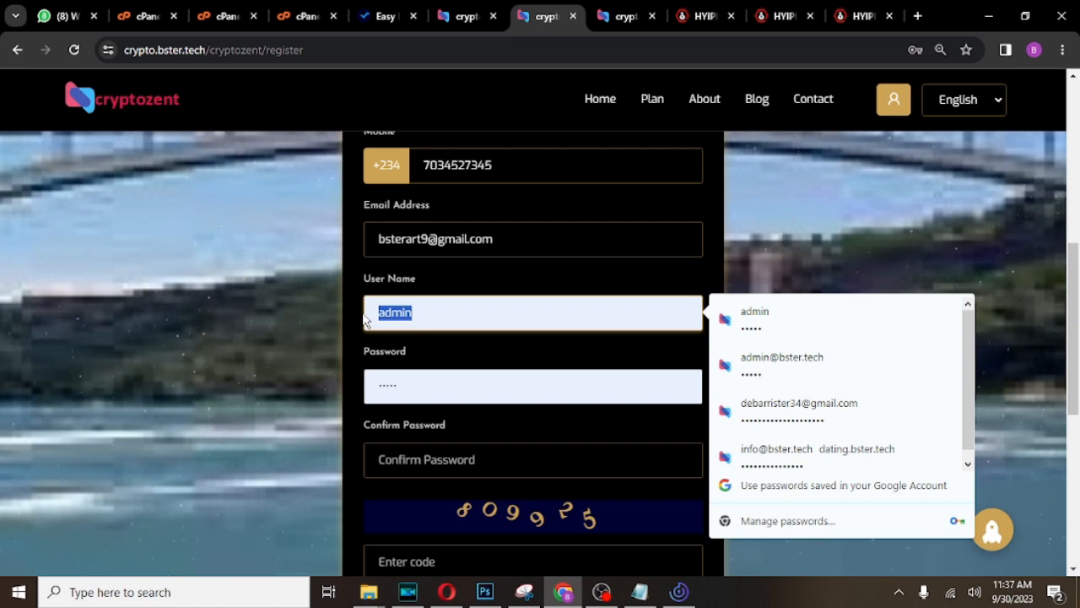
pyautogui.write('A')
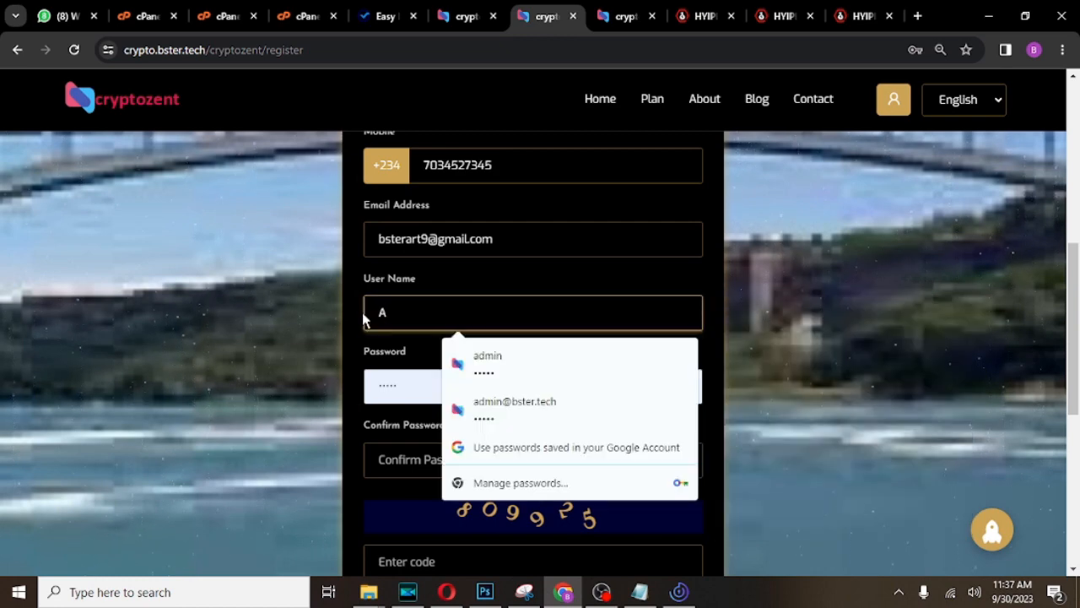
pyautogui.write('b')
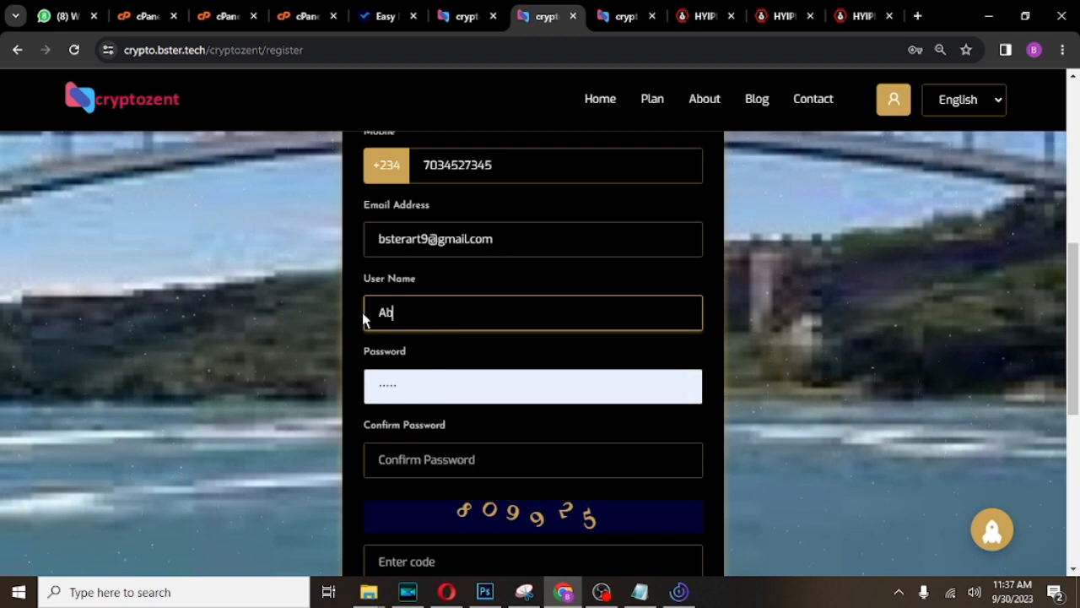
pyautogui.write('el123')
pyautogui.hotkey('shift', 'Tab')
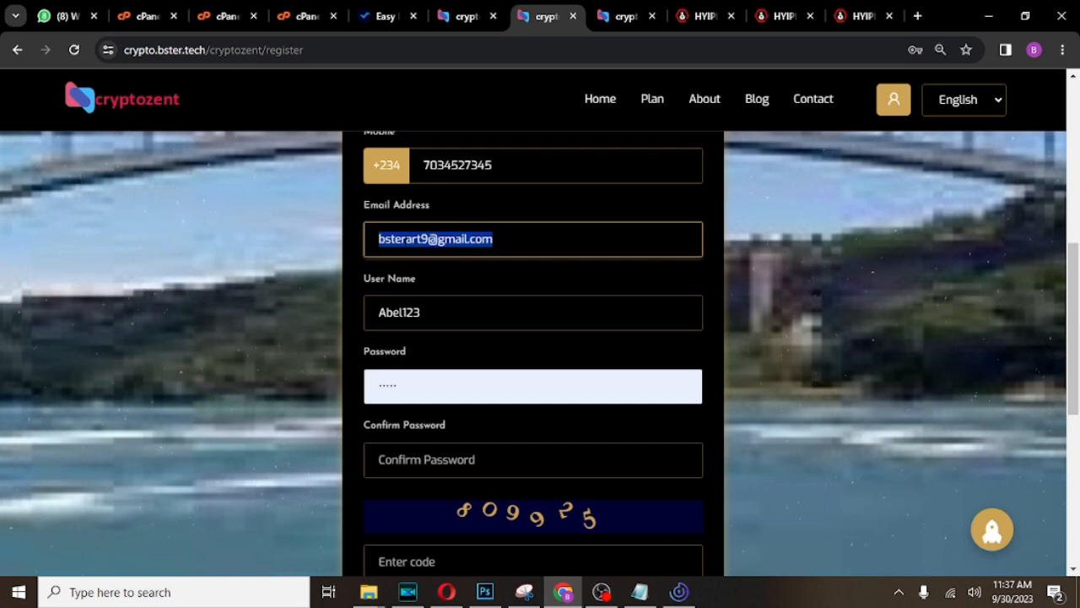
pyautogui.rightClick(403, 241)
pyautogui.click(446, 313)
pyautogui.click(406, 392)
pyautogui.moveTo(407, 382); pyautogui.dragTo(345, 377)
pyautogui.hotkey('ctrl', 'v')
pyautogui.press('Tab')
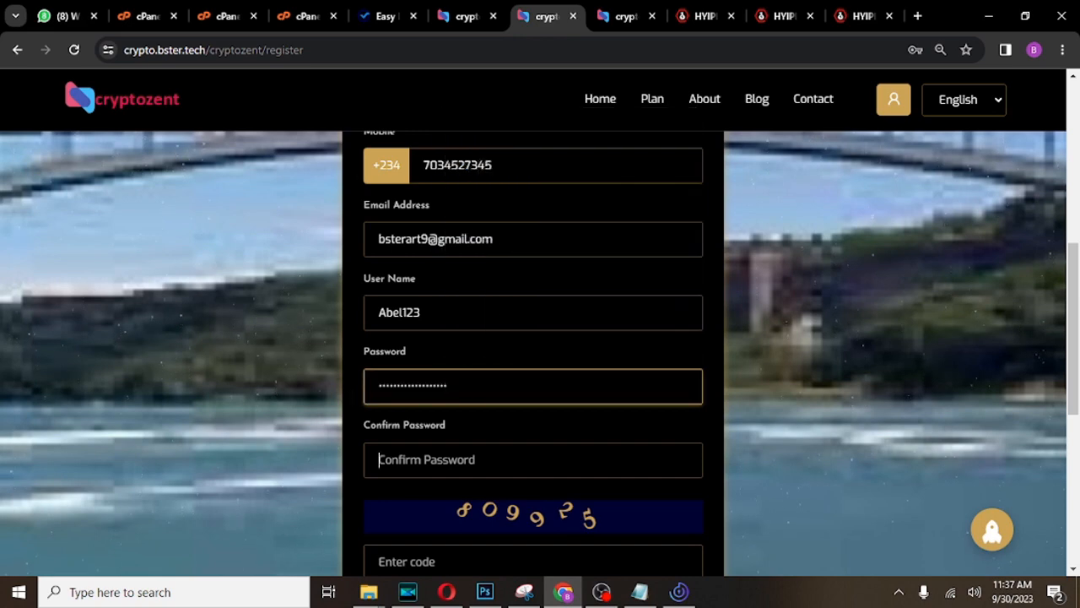
pyautogui.hotkey('ctrl', 'v')
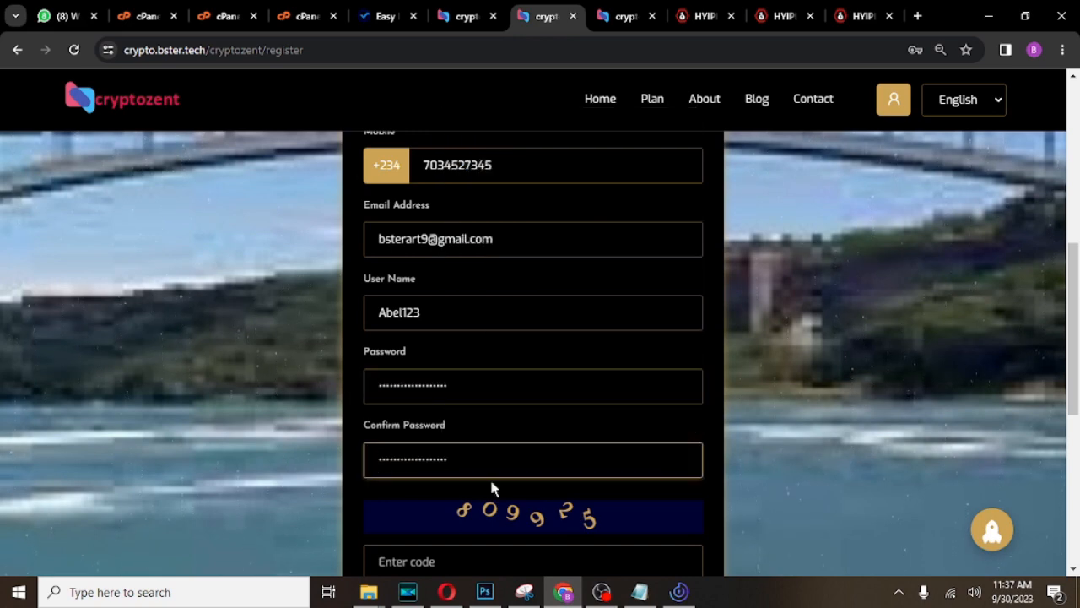
# Step: Enter the captcha code, accept the terms, submit the registration and save the browser password
pyautogui.scroll(-2, 494, 488)
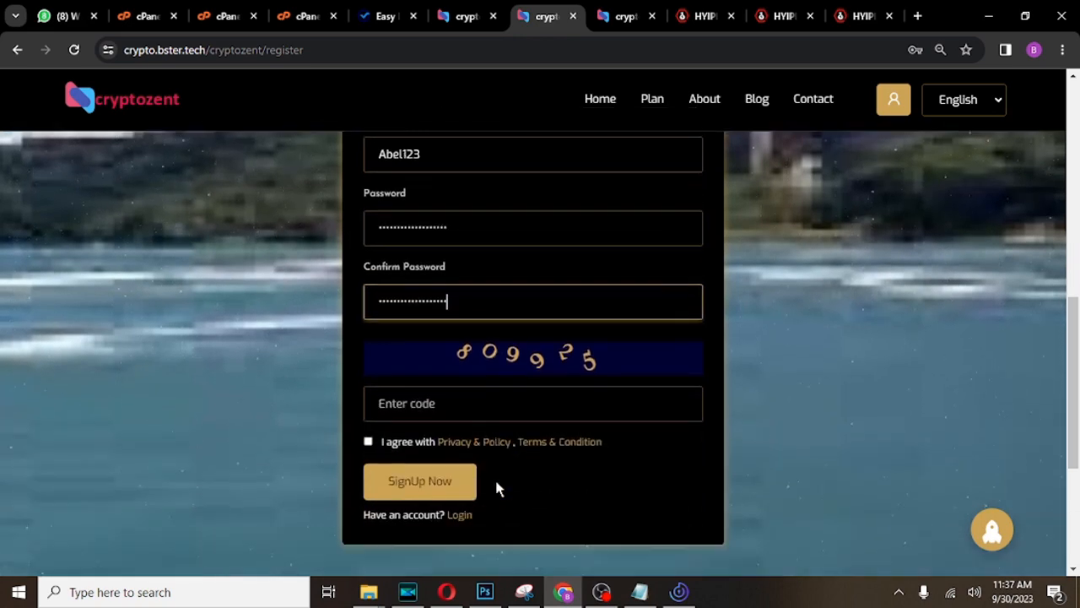
pyautogui.click(439, 405)
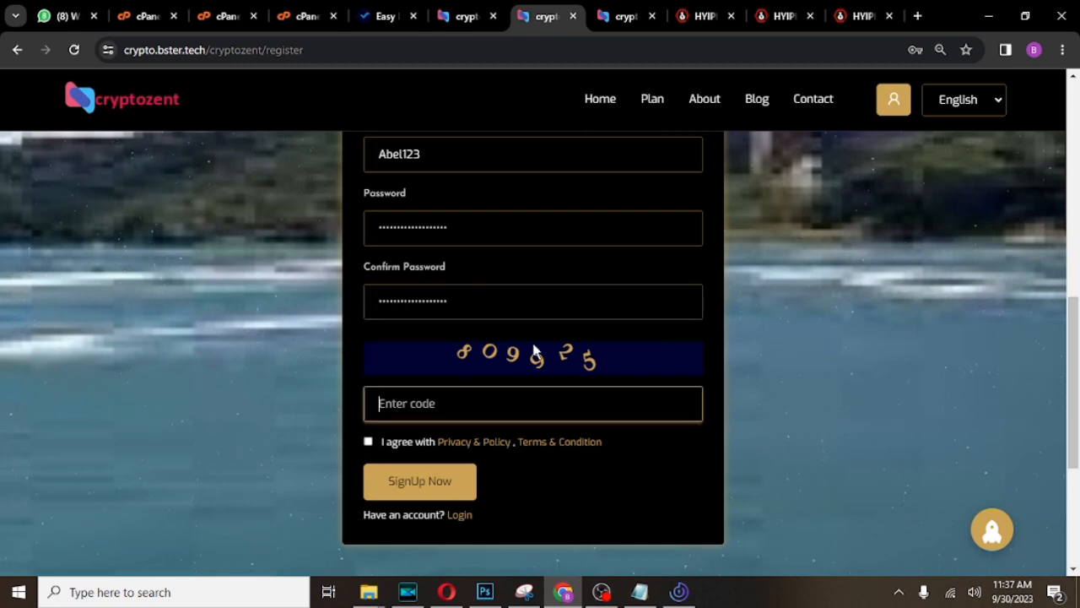
pyautogui.write('80')
pyautogui.write('9925')
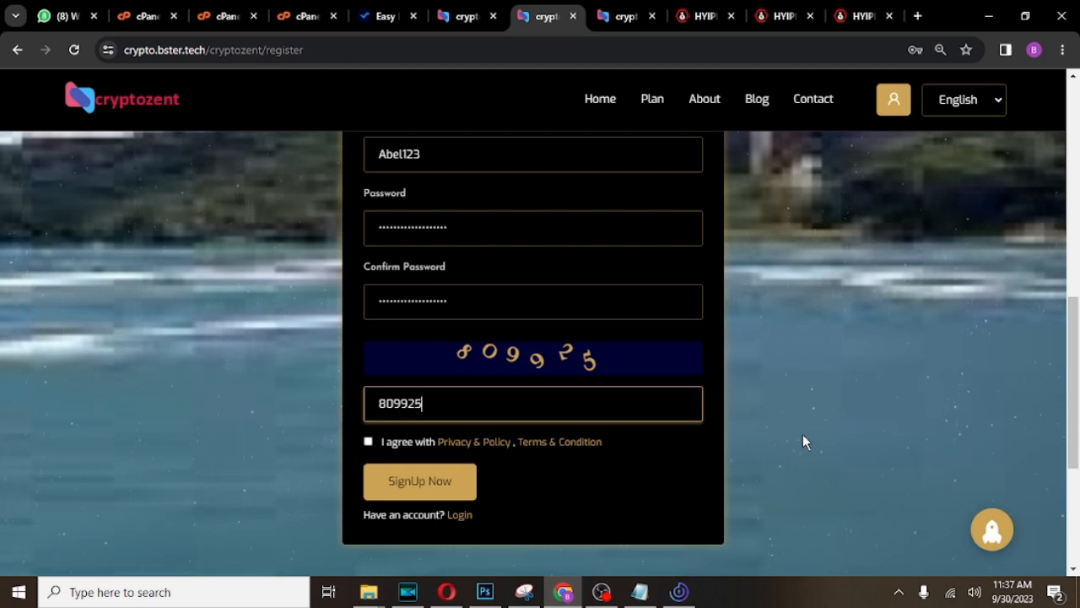
pyautogui.click(369, 442)
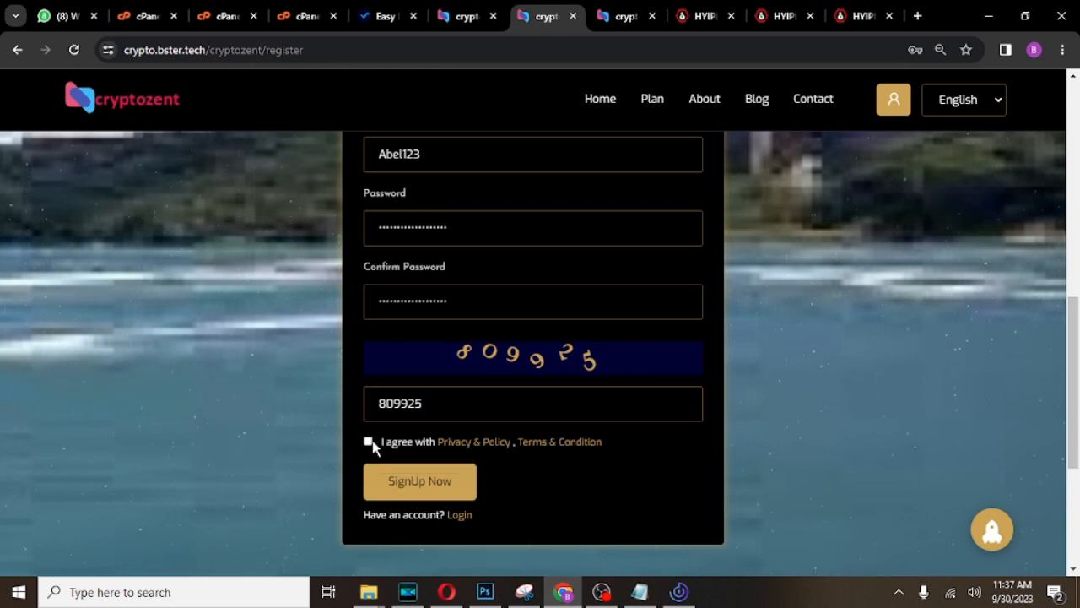
pyautogui.click(425, 487)
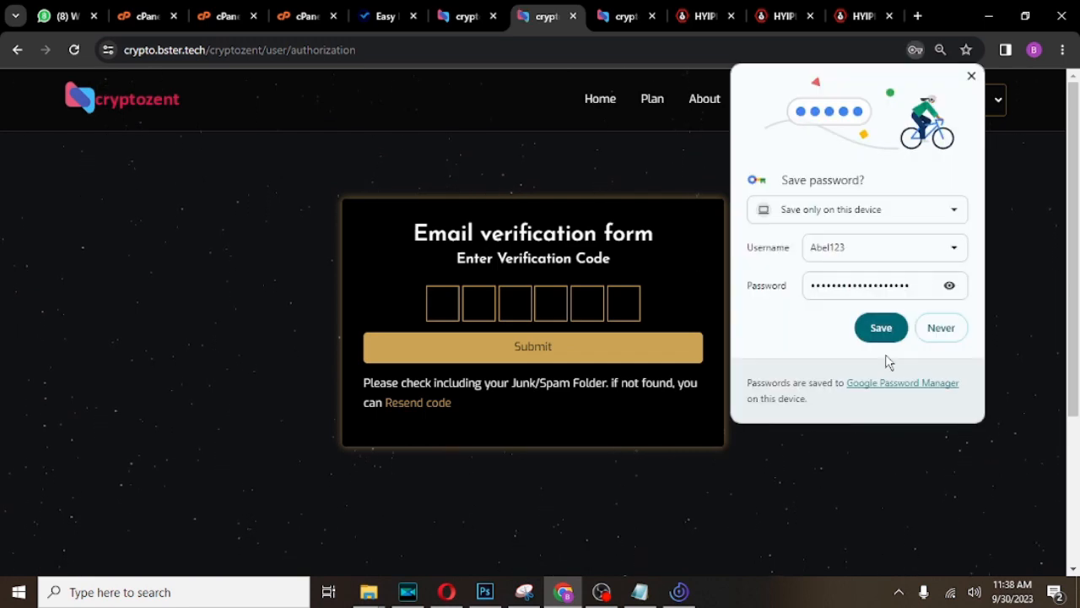
pyautogui.click(896, 329)
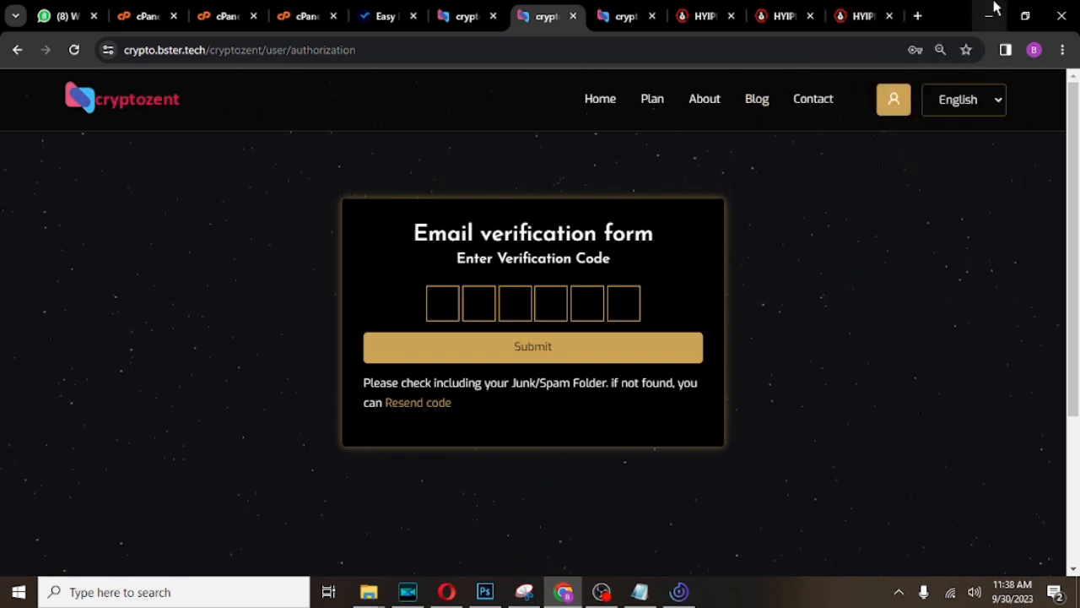
pyautogui.click(918, 15)
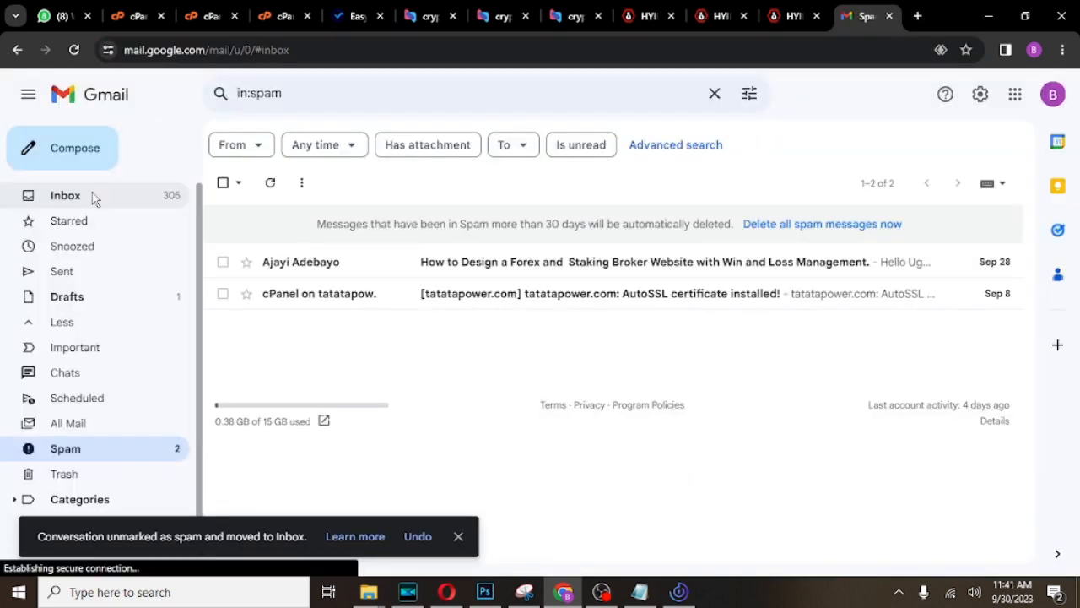
# Step: Open the 'Please verify your email address' message from support in the Gmail inbox
pyautogui.click(94, 197)
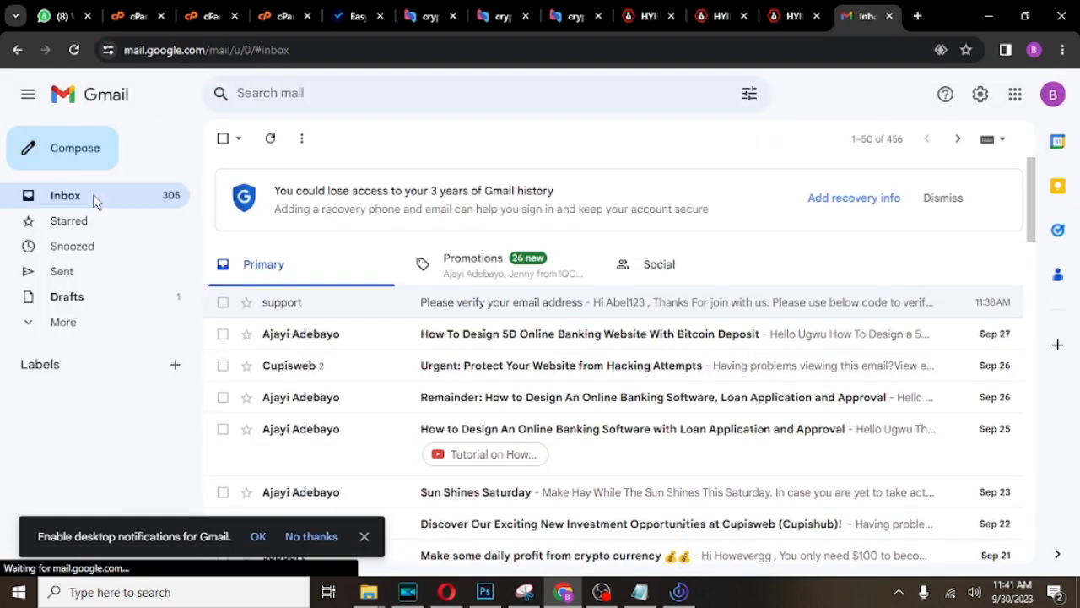
pyautogui.click(484, 308)
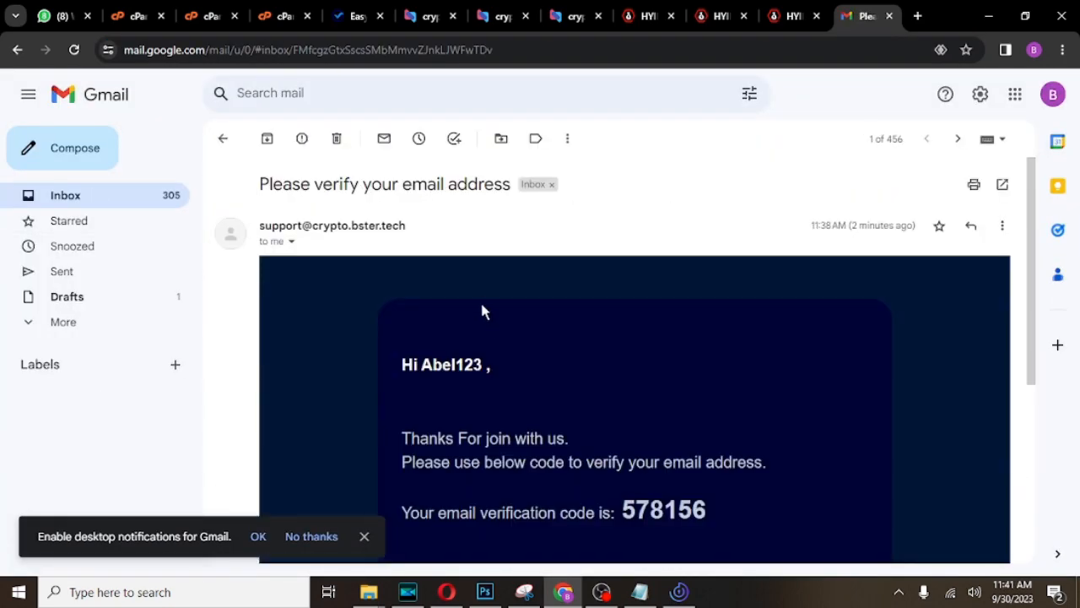
pyautogui.scroll(-3, 523, 258)
pyautogui.scroll(2, 527, 257)
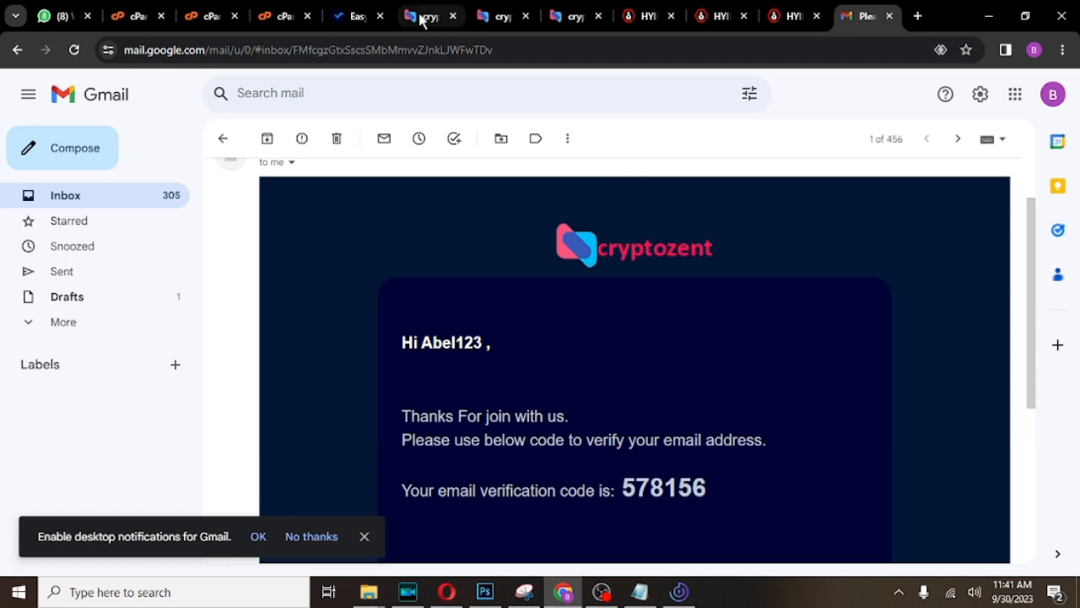
pyautogui.click(417, 16)
# Step: Submit the emailed verification code to reach the new account's dashboard with the $1 bonus
pyautogui.click(495, 17)
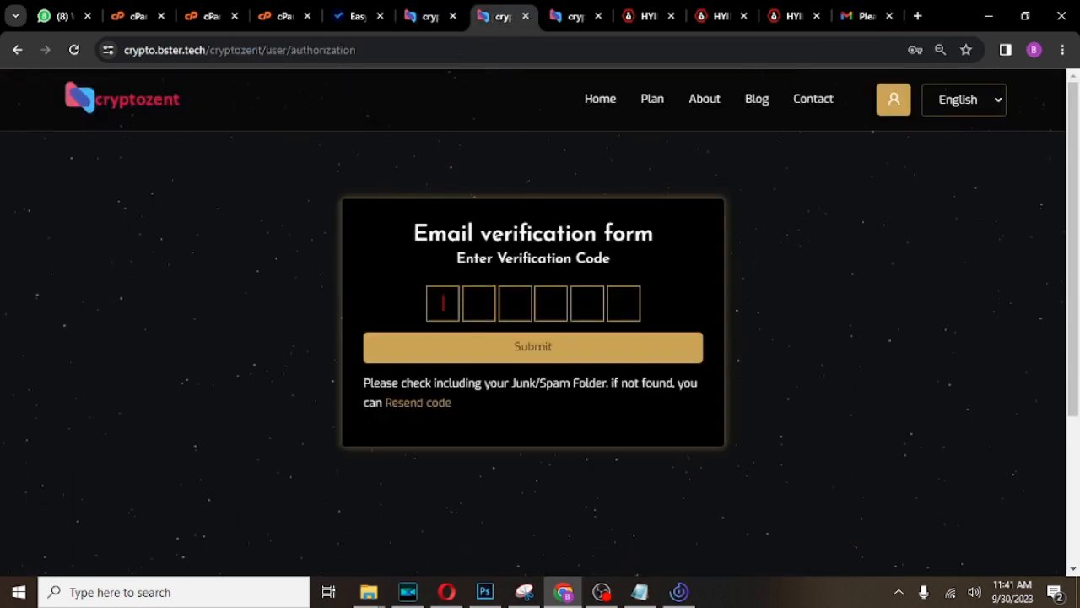
pyautogui.click(540, 346)
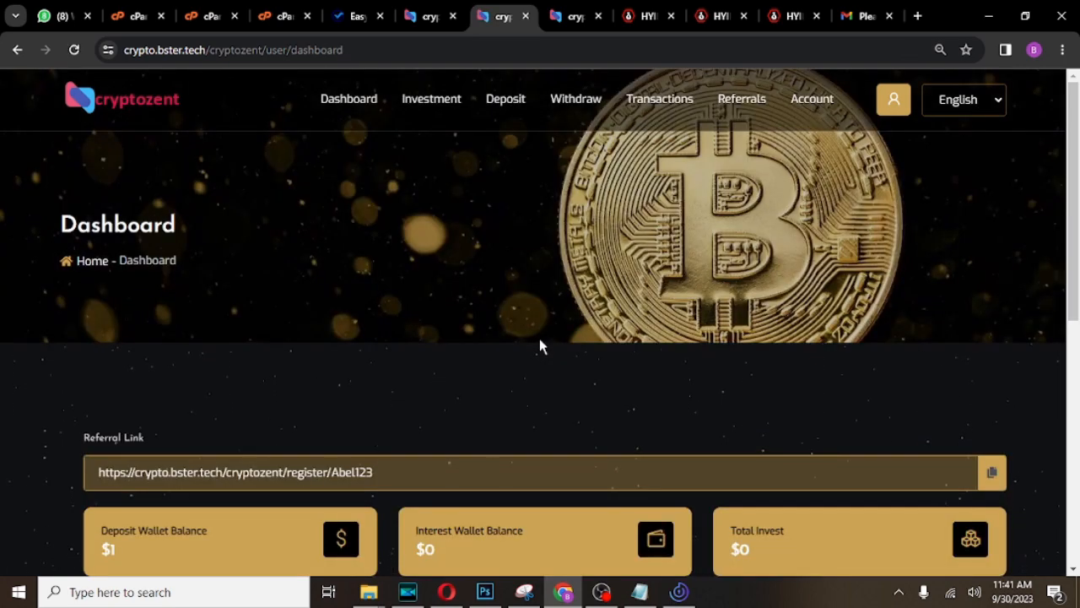
pyautogui.scroll(-4, 540, 345)
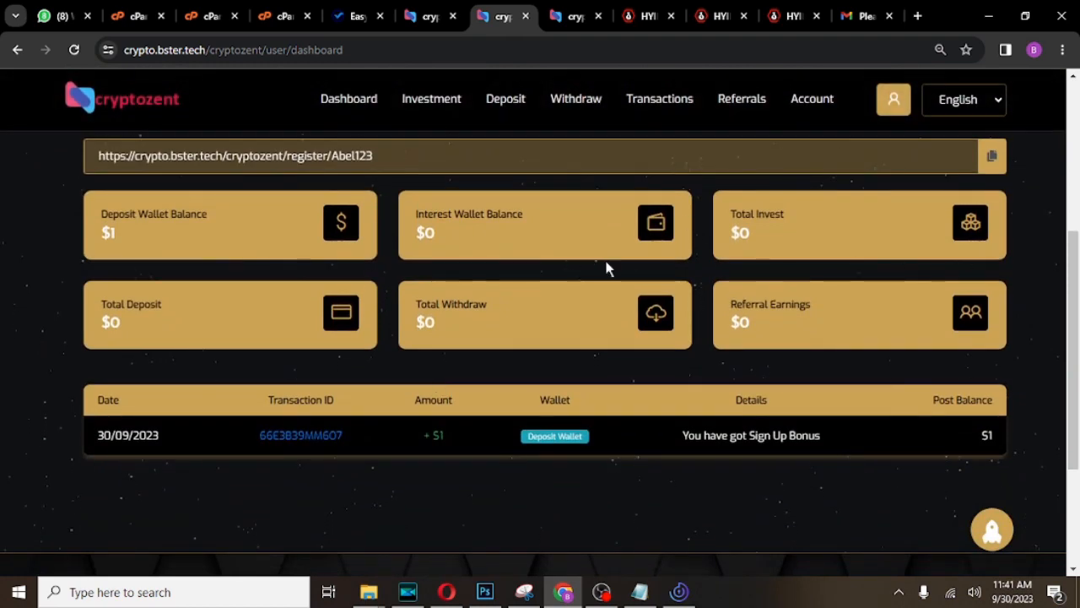
pyautogui.scroll(4, 581, 297)
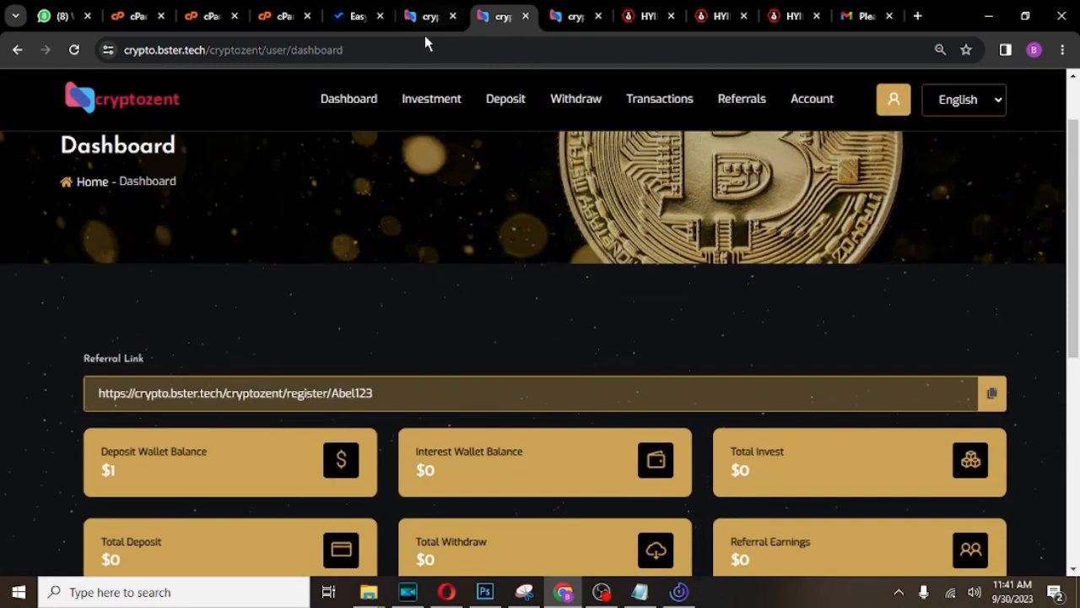
# Step: Check the admin dashboard shows 1 total and 1 verified user
pyautogui.click(426, 20)
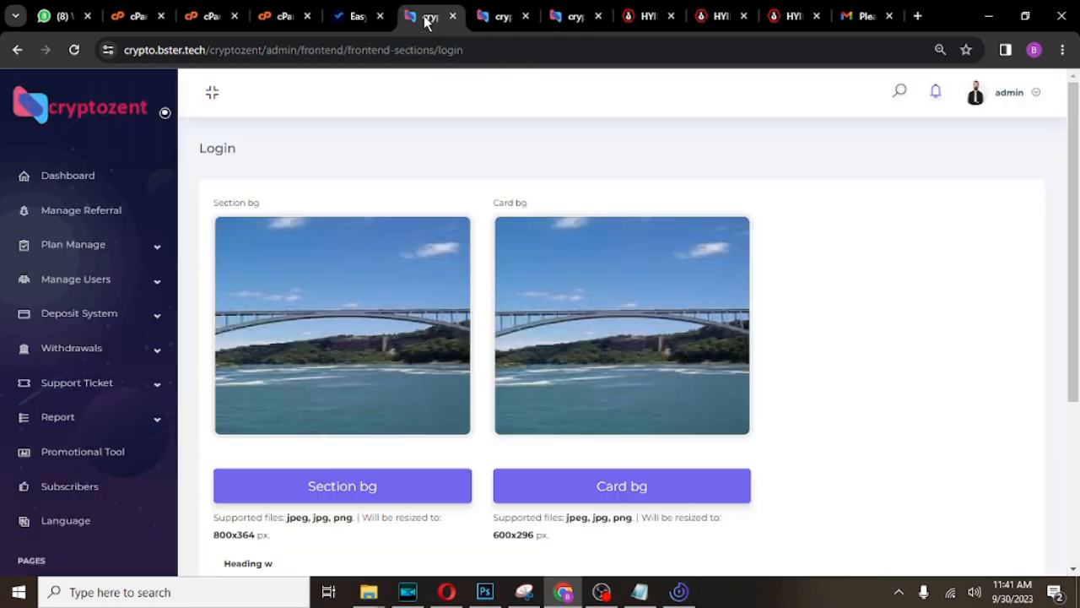
pyautogui.click(68, 179)
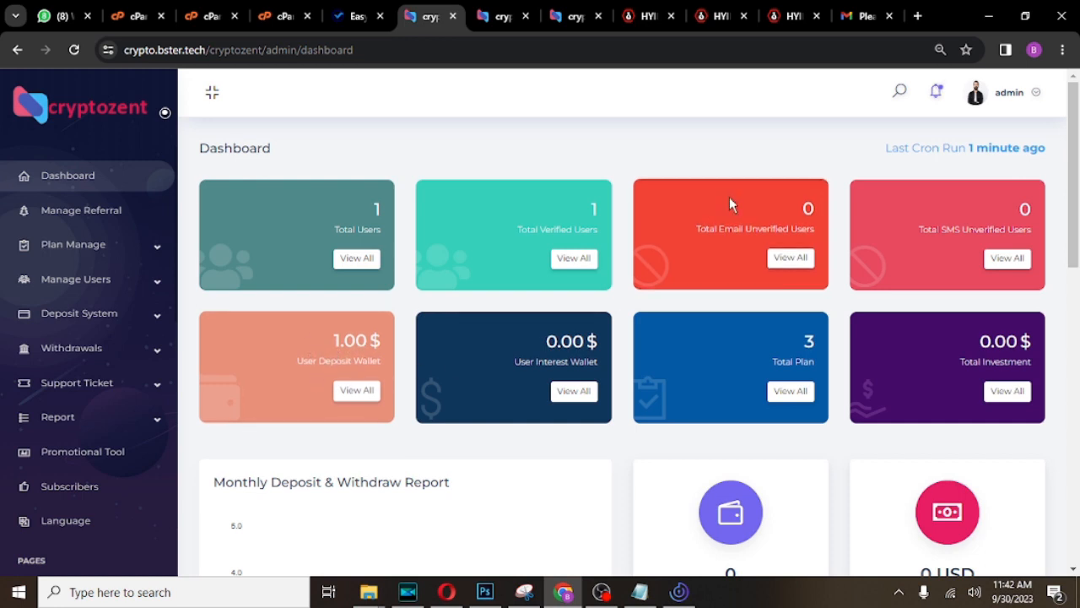
pyautogui.click(560, 25)
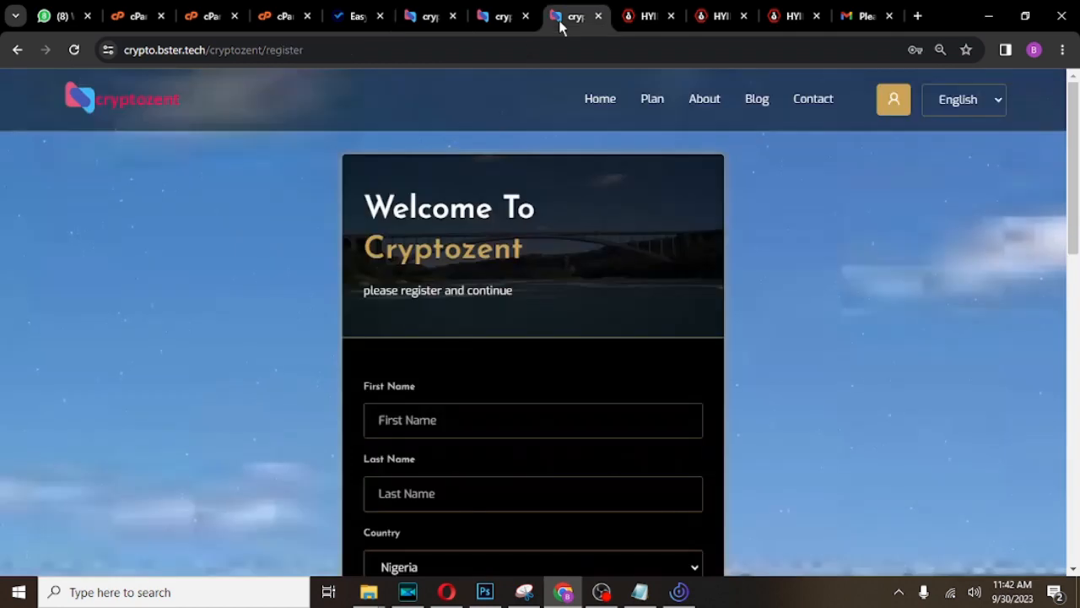
# Step: Copy the referral link from the user dashboard, then view the still-empty Deposit Methods page
pyautogui.click(486, 21)
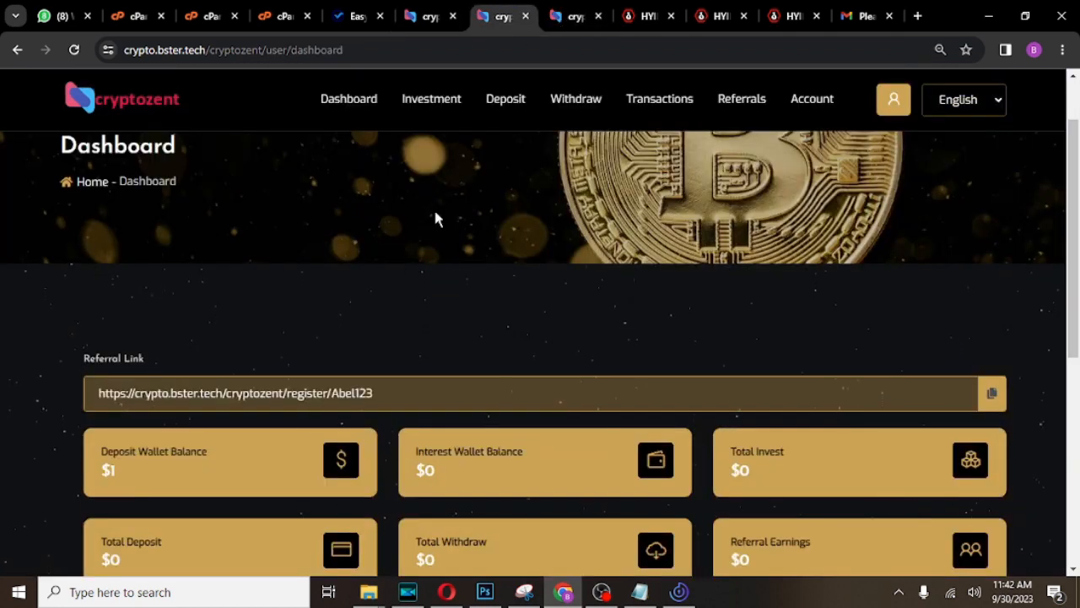
pyautogui.scroll(-3, 435, 218)
pyautogui.scroll(1, 418, 365)
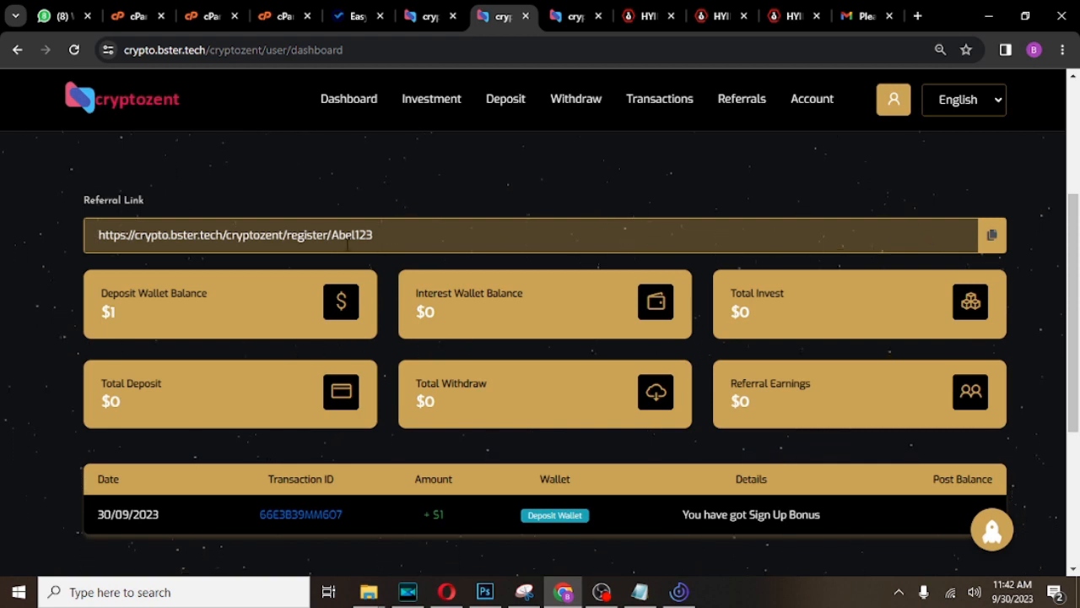
pyautogui.click(992, 240)
pyautogui.click(992, 241)
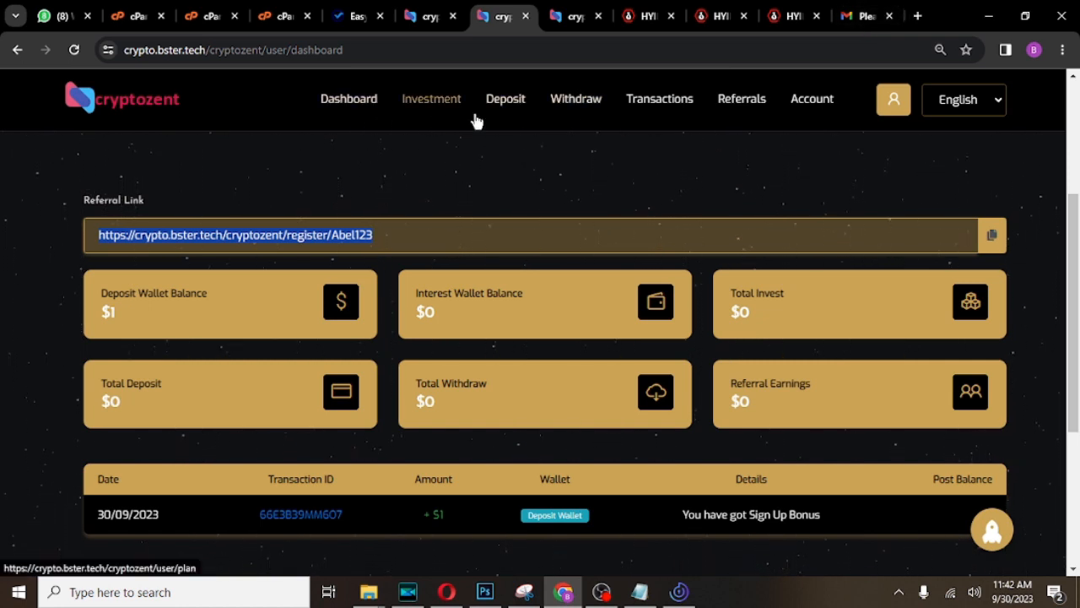
pyautogui.click(514, 108)
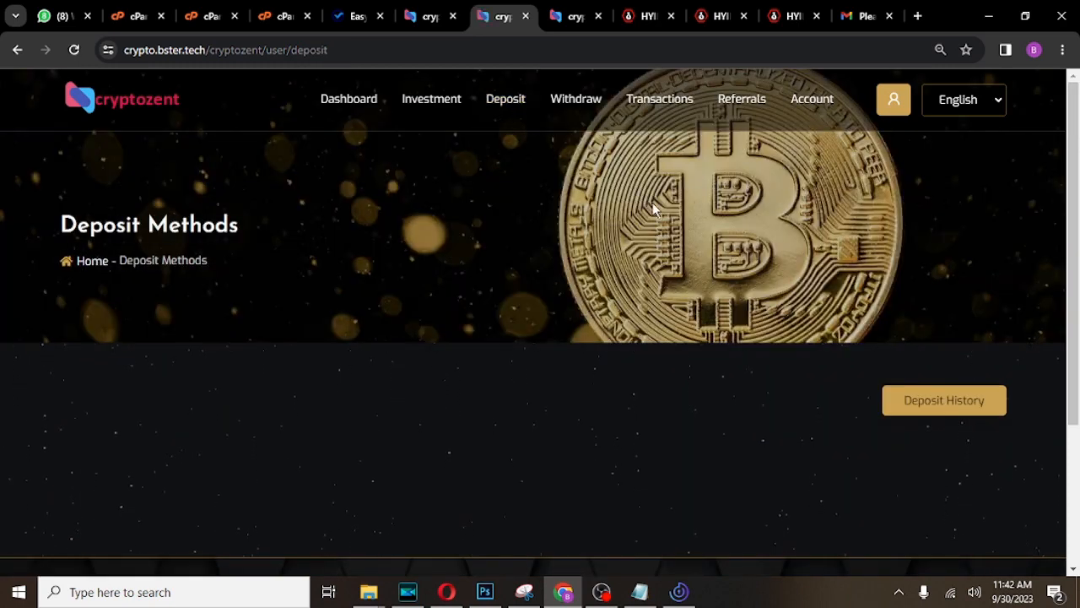
pyautogui.scroll(-5, 675, 253)
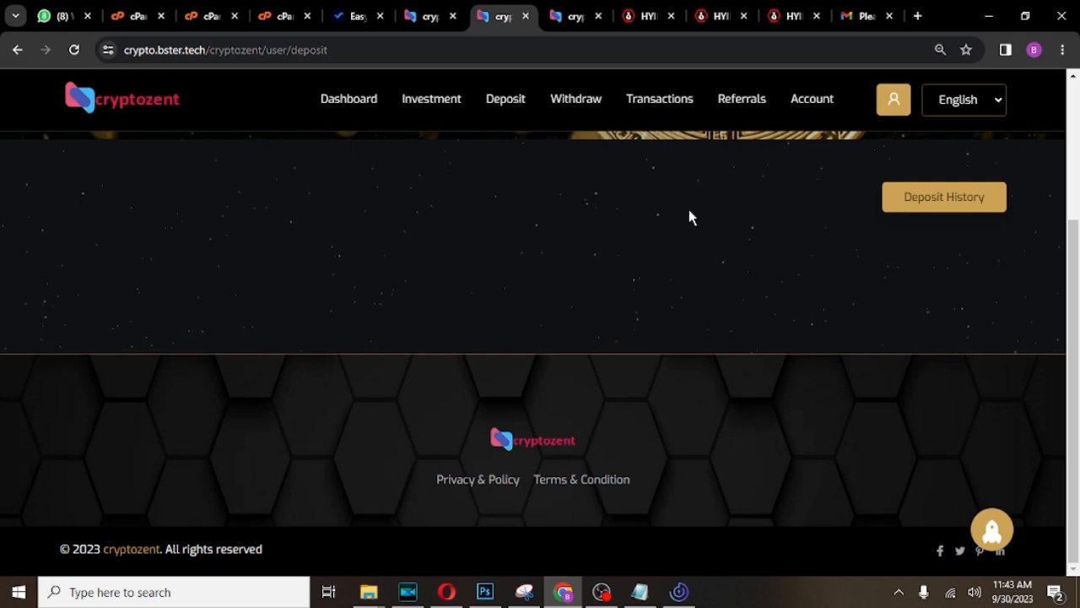
# Step: Activate the BITCOIN, ETHEREUM and USDT manual deposit gateways in the admin panel
pyautogui.click(426, 20)
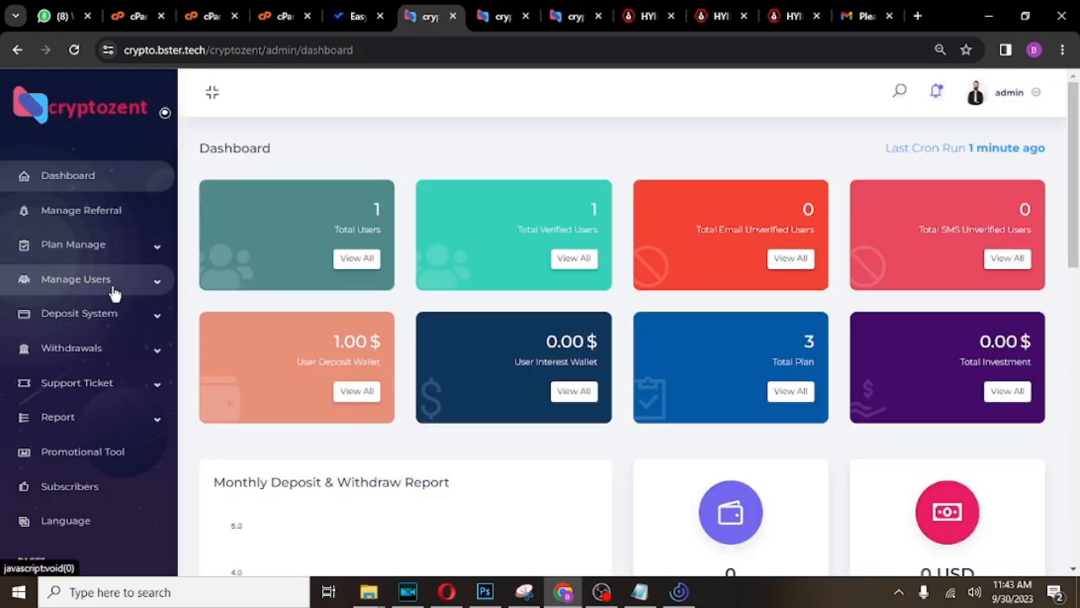
pyautogui.click(109, 314)
pyautogui.click(108, 381)
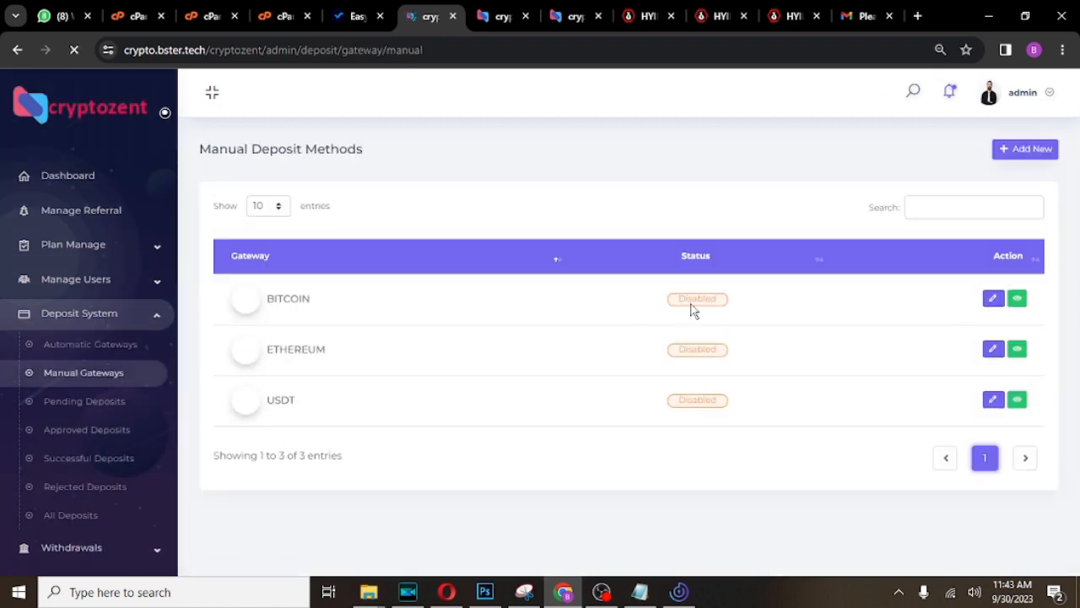
pyautogui.click(1018, 301)
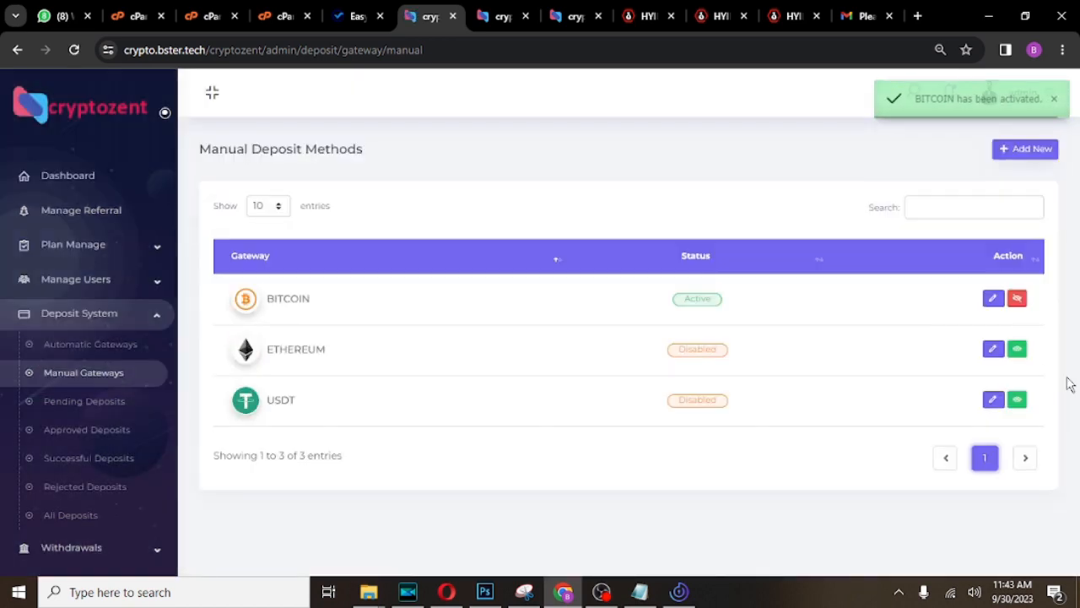
pyautogui.click(1018, 350)
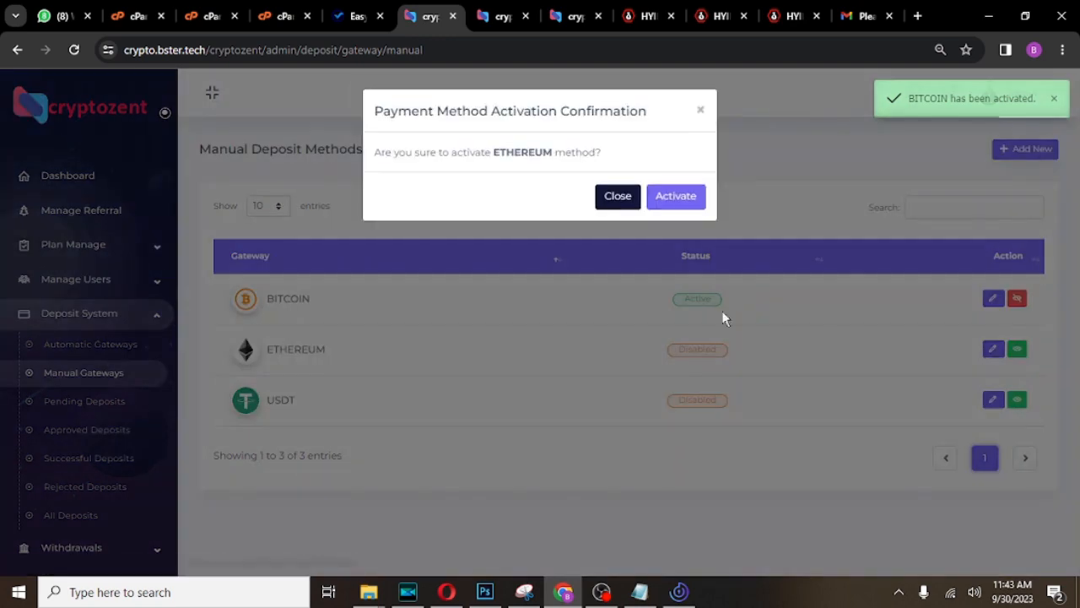
pyautogui.click(674, 210)
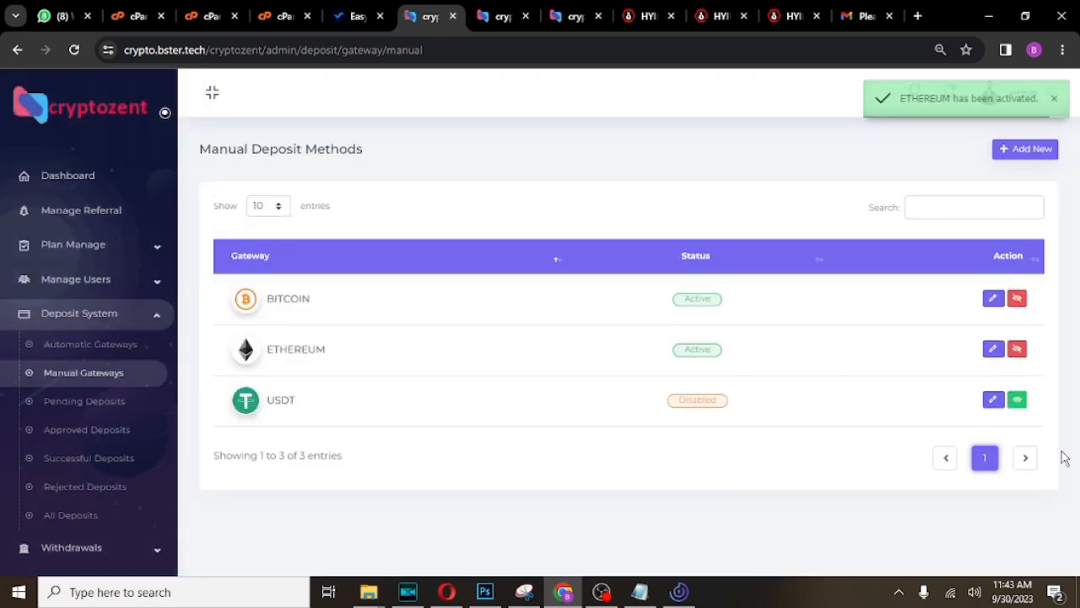
pyautogui.click(1018, 400)
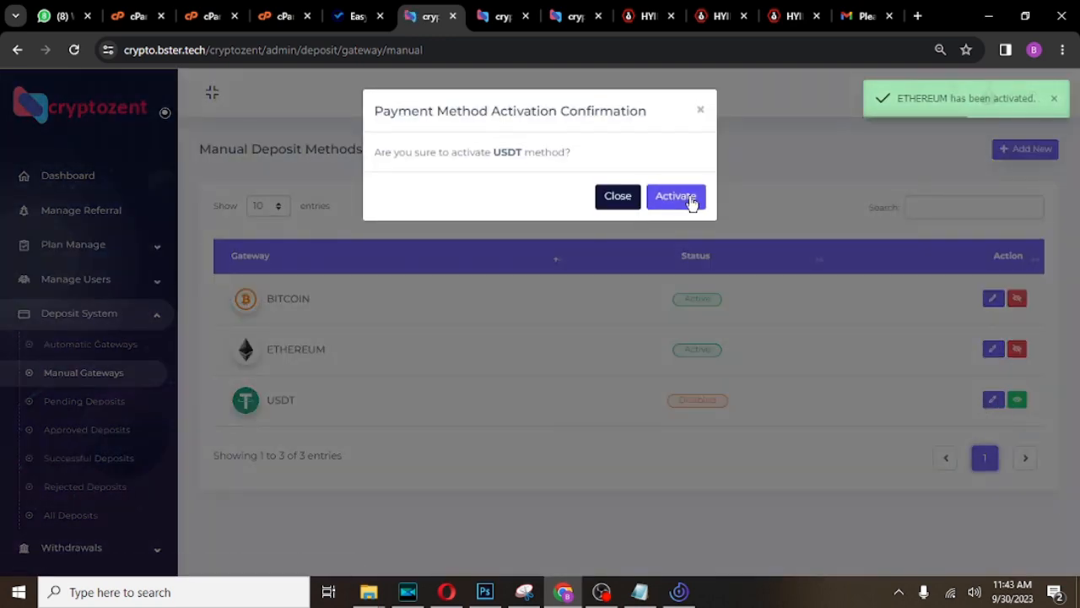
pyautogui.click(693, 203)
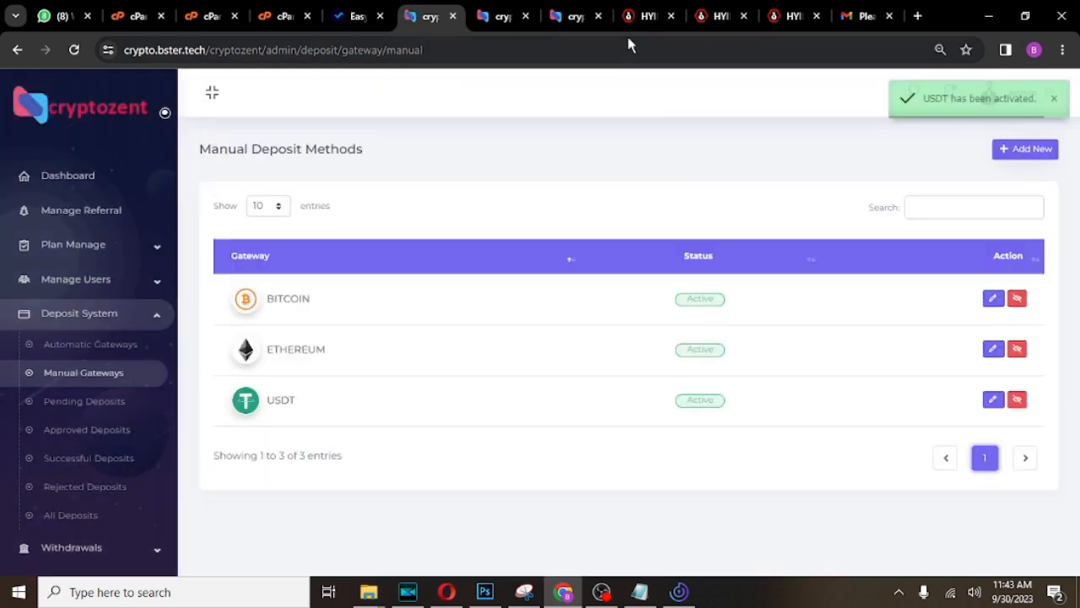
pyautogui.click(508, 17)
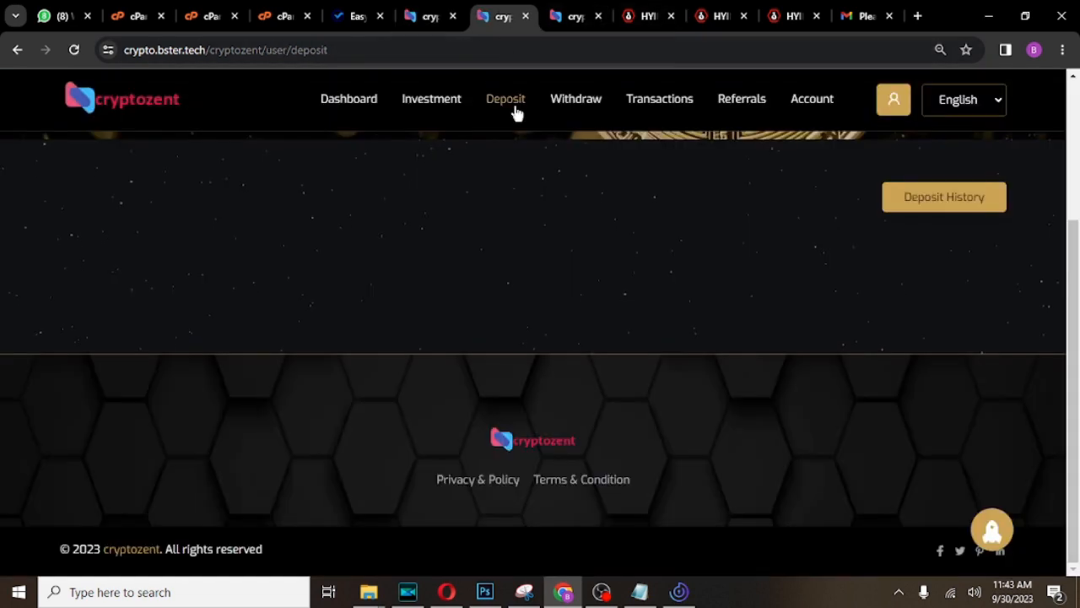
# Step: Start a 400 USD BITCOIN deposit and confirm its payment preview
pyautogui.click(73, 50)
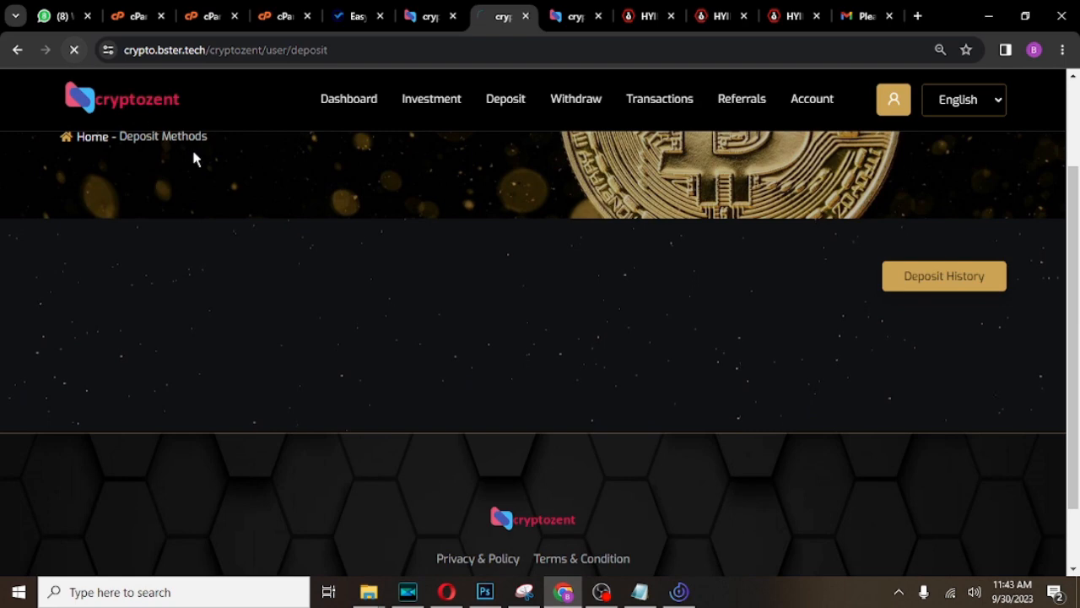
pyautogui.scroll(-2, 393, 245)
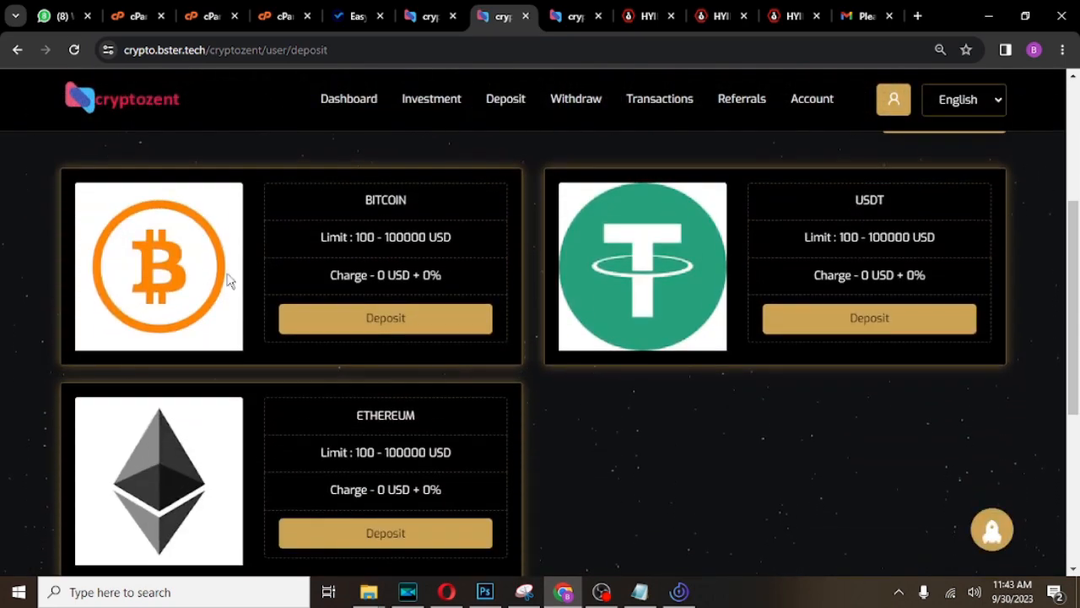
pyautogui.click(375, 324)
pyautogui.click(420, 196)
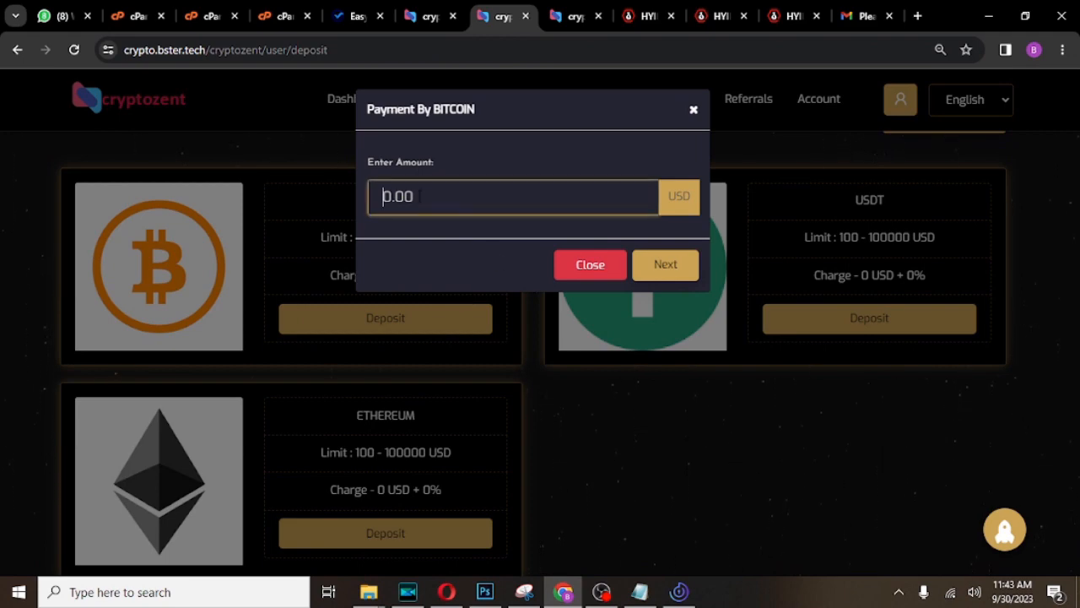
pyautogui.write('400')
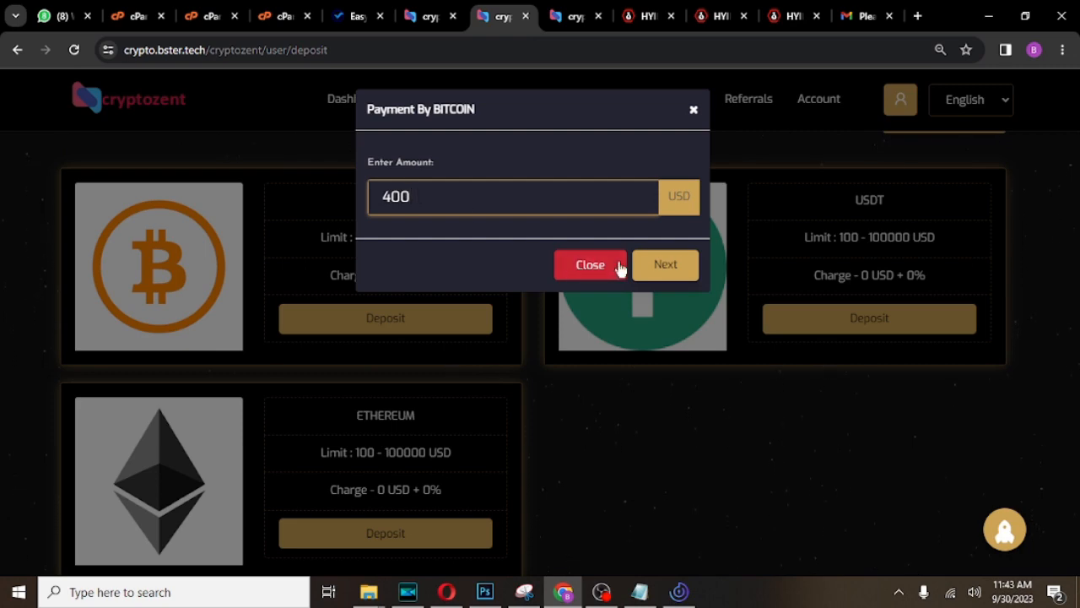
pyautogui.click(652, 271)
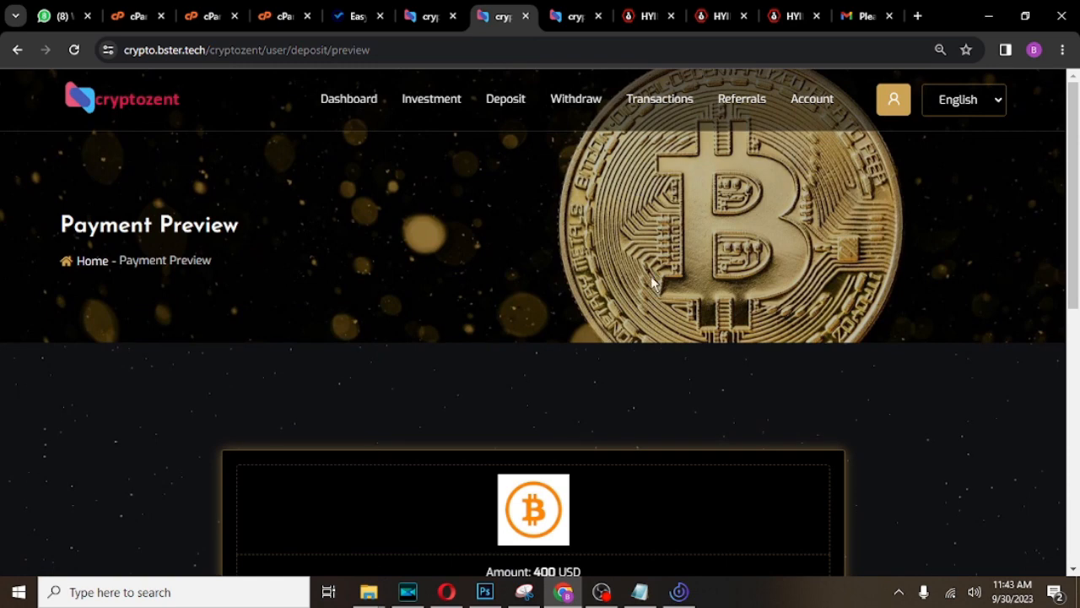
pyautogui.scroll(-4, 632, 309)
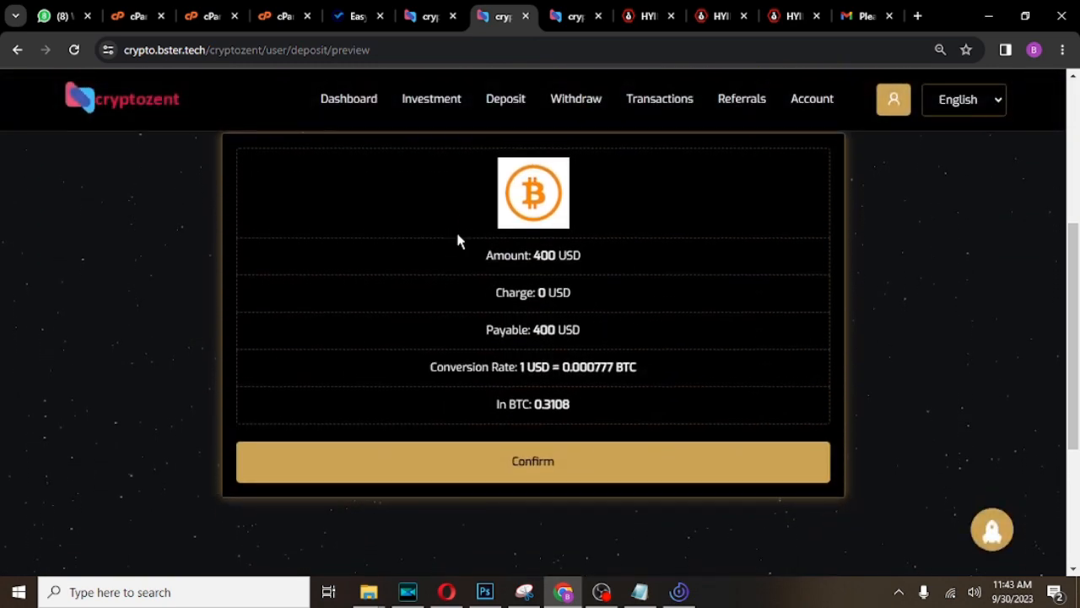
pyautogui.click(544, 466)
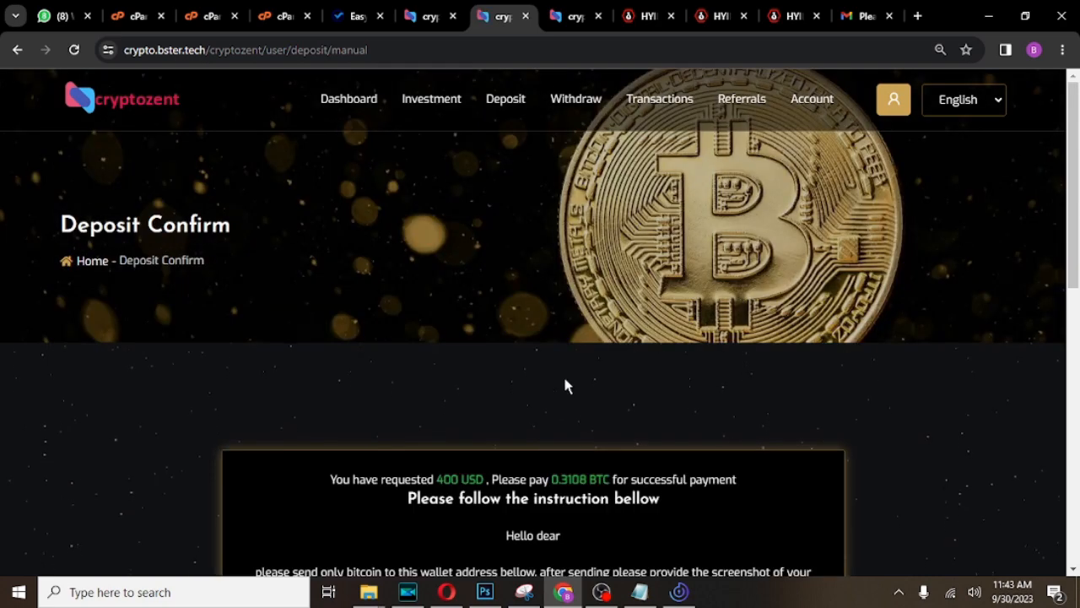
pyautogui.scroll(-4, 563, 380)
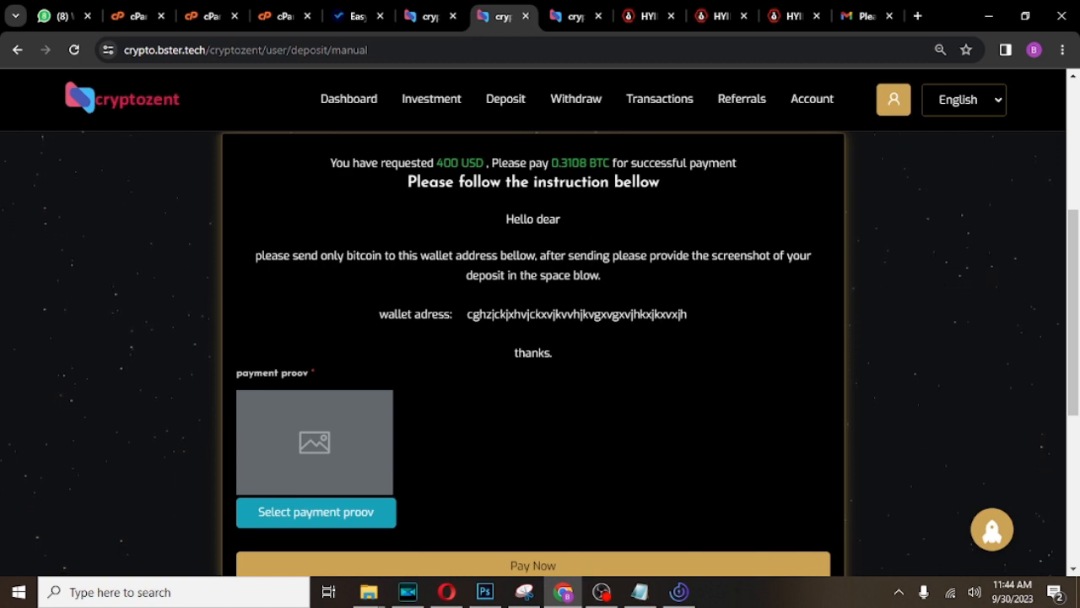
pyautogui.moveTo(692, 316); pyautogui.dragTo(472, 314)
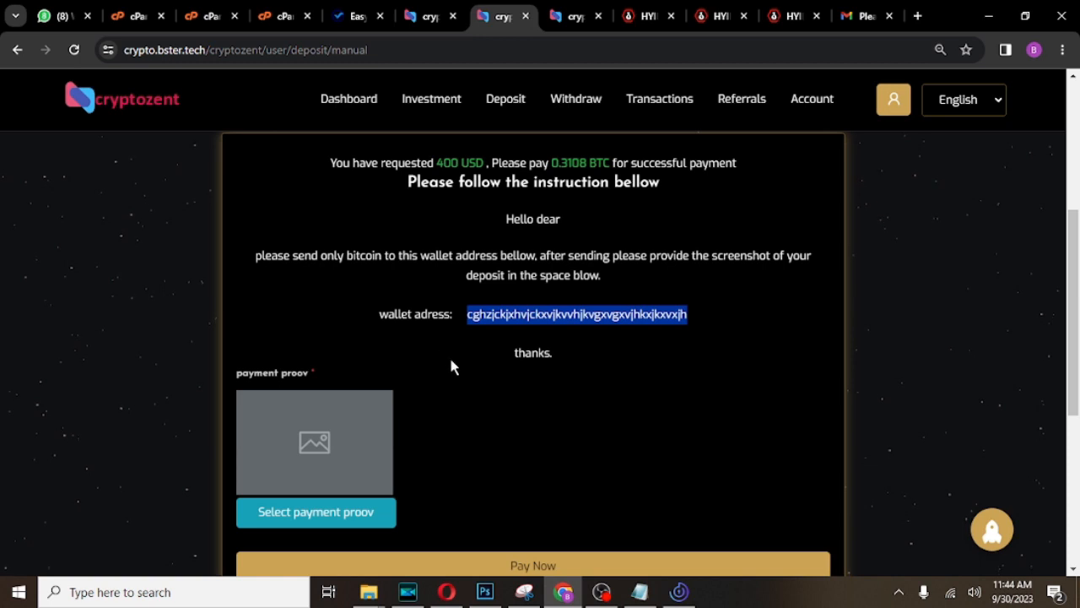
pyautogui.click(701, 388)
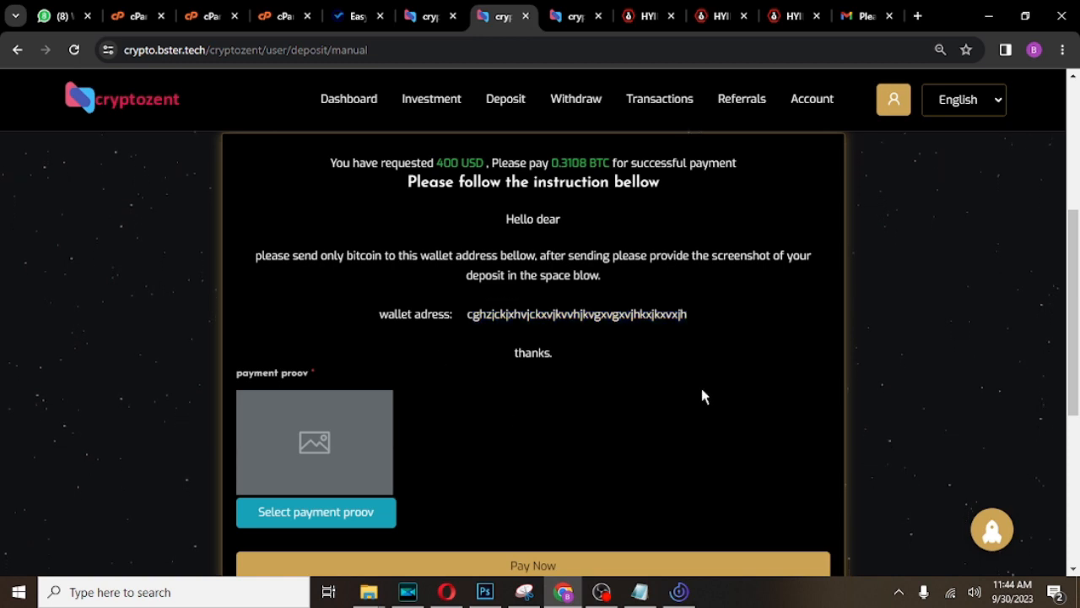
# Step: Attach logozent.png from the code2 folder as payment proof and submit the deposit with Pay Now
pyautogui.click(302, 517)
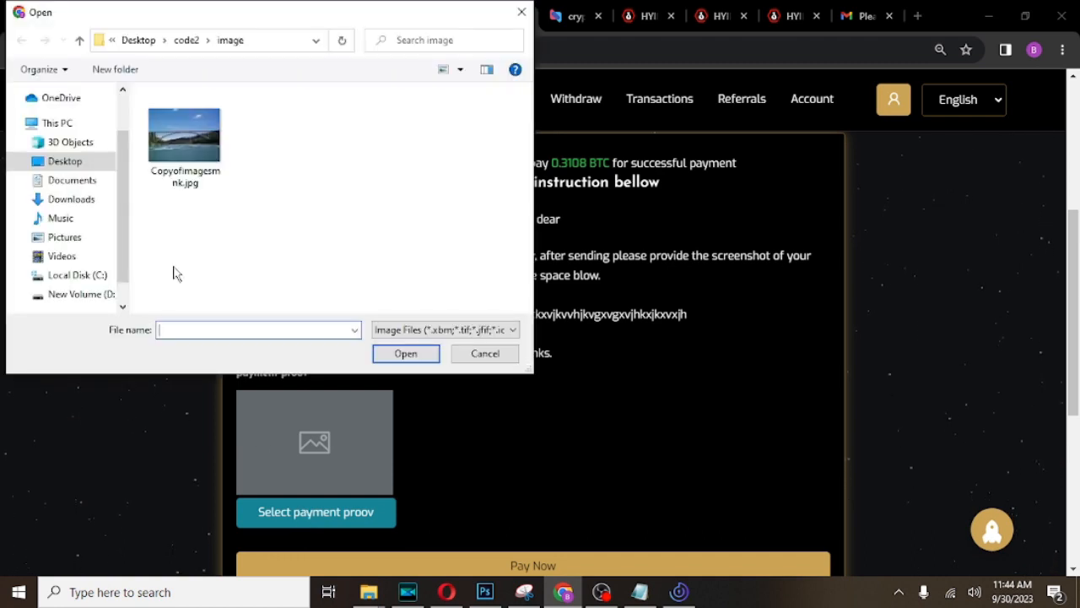
pyautogui.click(187, 40)
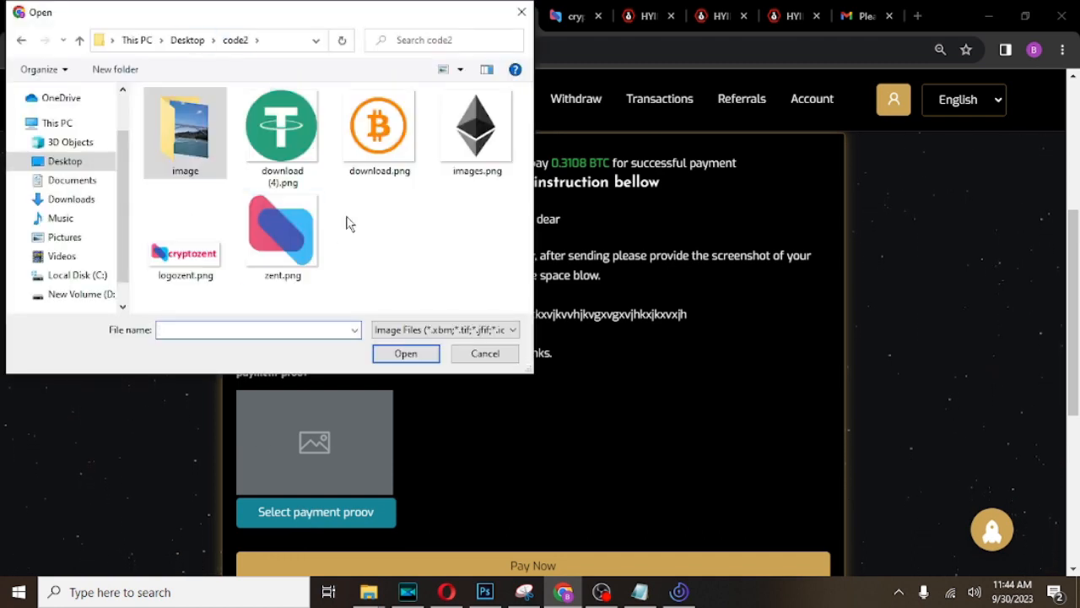
pyautogui.click(196, 267)
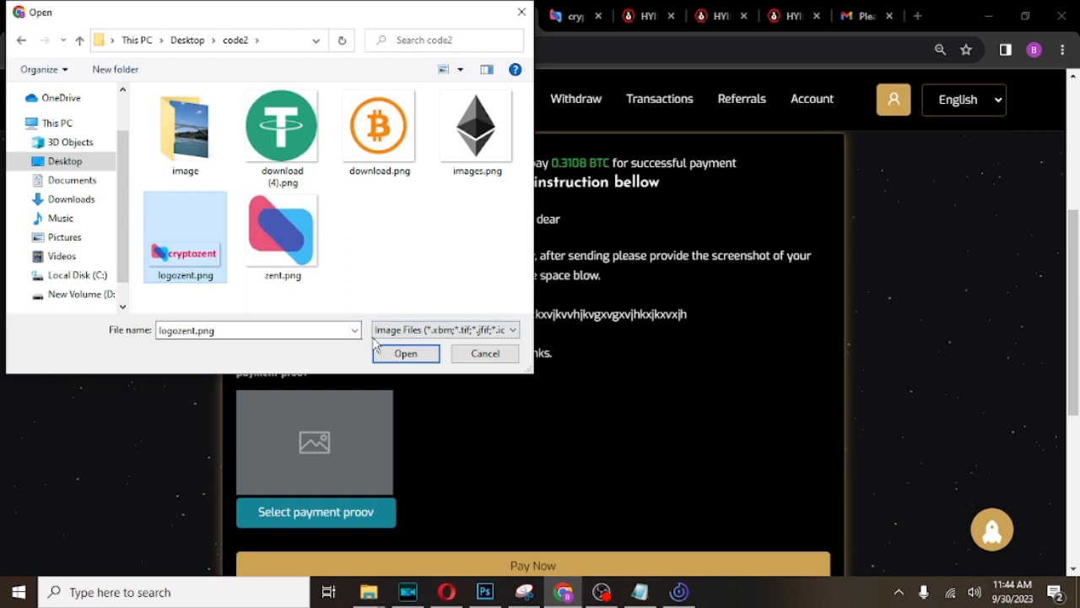
pyautogui.click(395, 353)
pyautogui.scroll(-3, 520, 404)
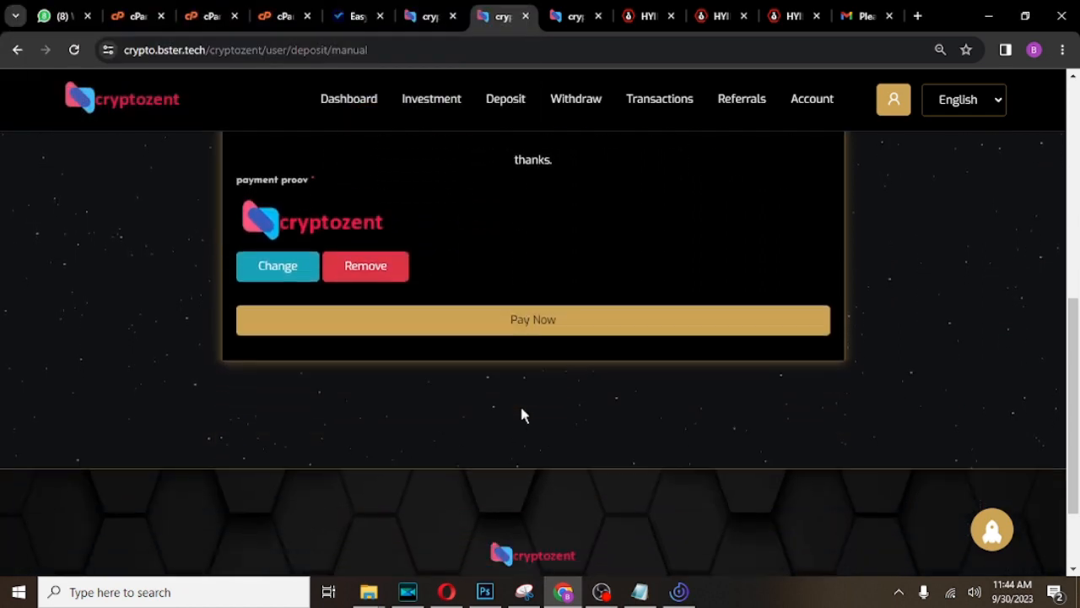
pyautogui.click(544, 285)
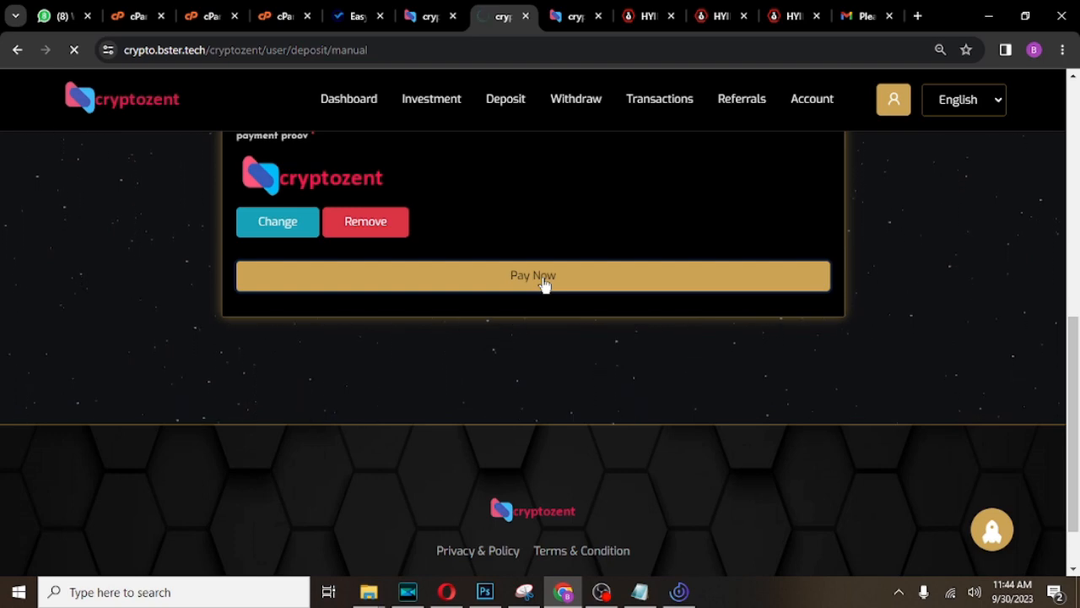
pyautogui.scroll(-3, 775, 244)
pyautogui.scroll(3, 722, 311)
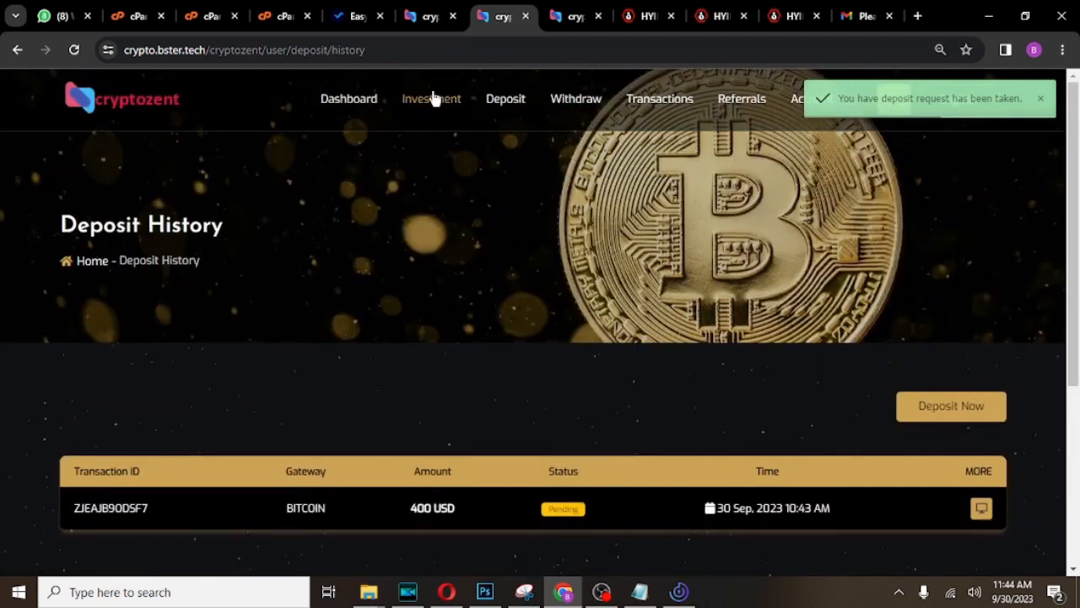
# Step: Check the admin notifications and open Deposit System's Pending Deposits list
pyautogui.click(430, 17)
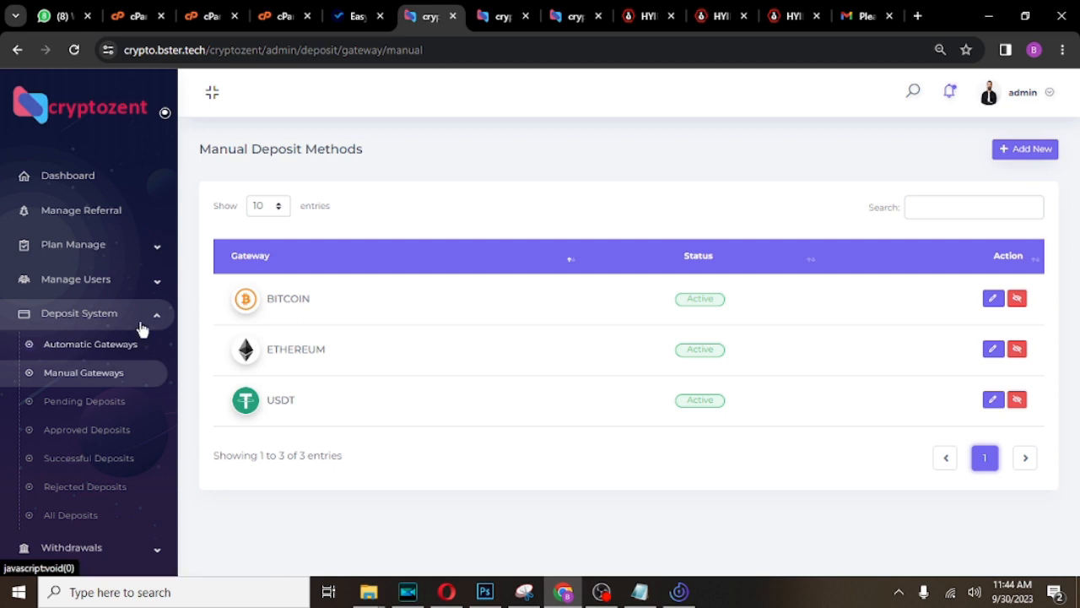
pyautogui.click(98, 180)
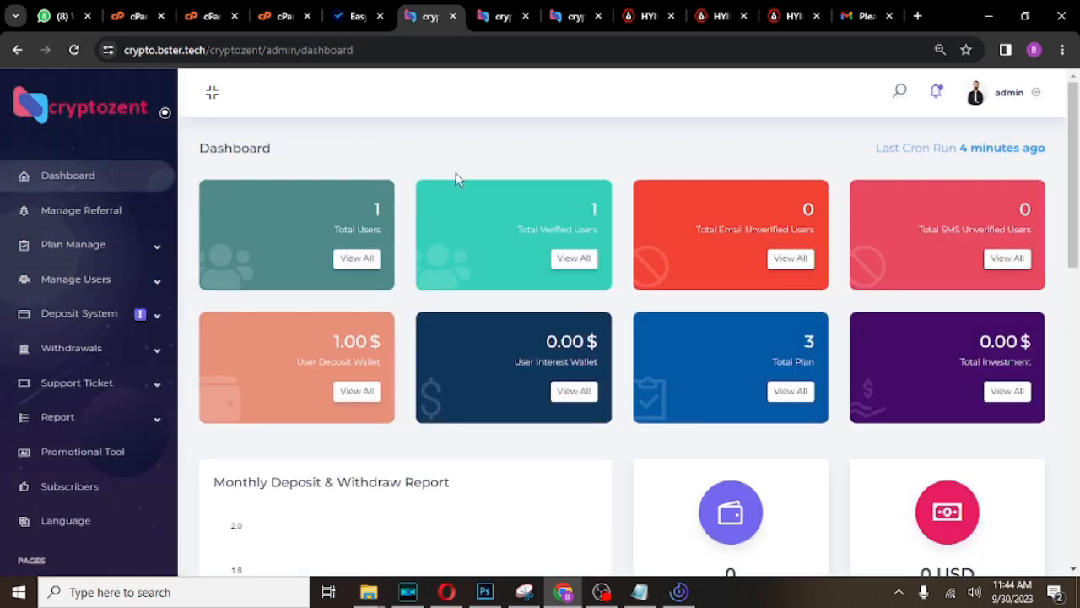
pyautogui.click(936, 95)
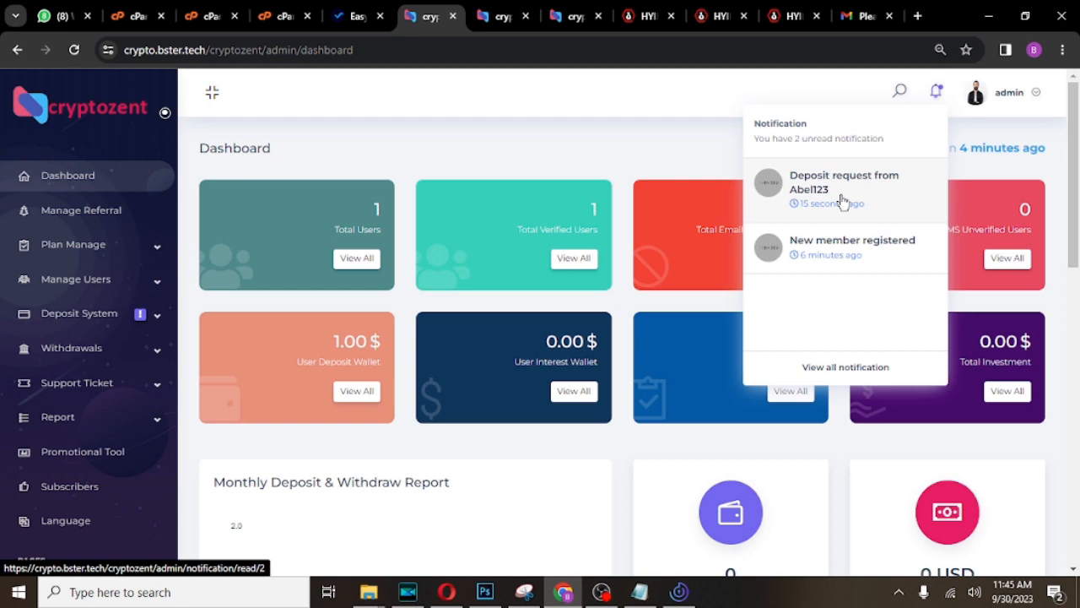
pyautogui.click(116, 315)
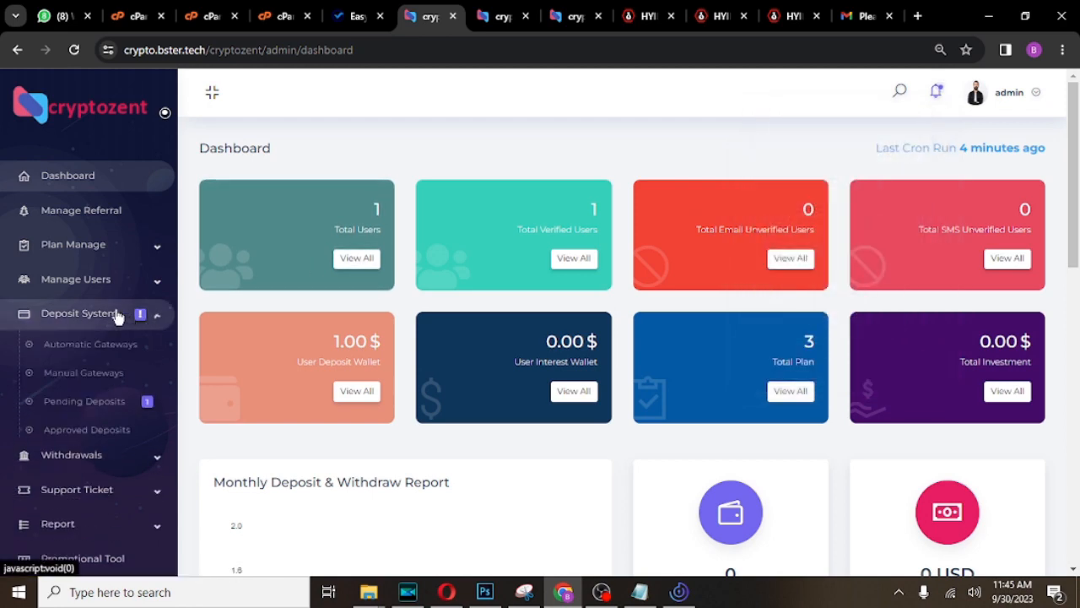
pyautogui.click(106, 402)
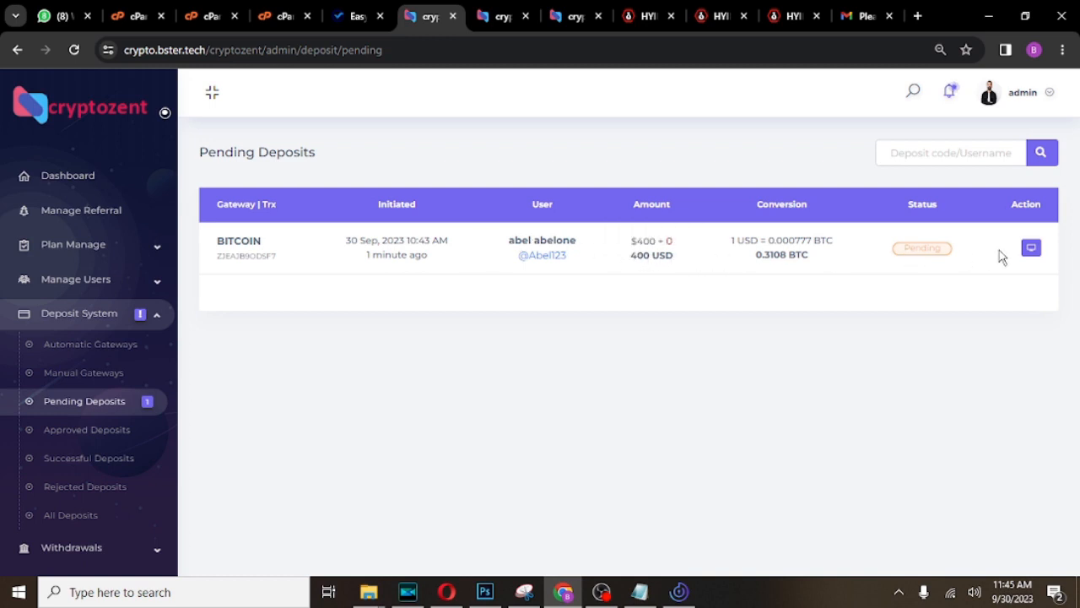
# Step: Open the pending BITCOIN deposit's details and approve the 400 USD deposit
pyautogui.click(1031, 249)
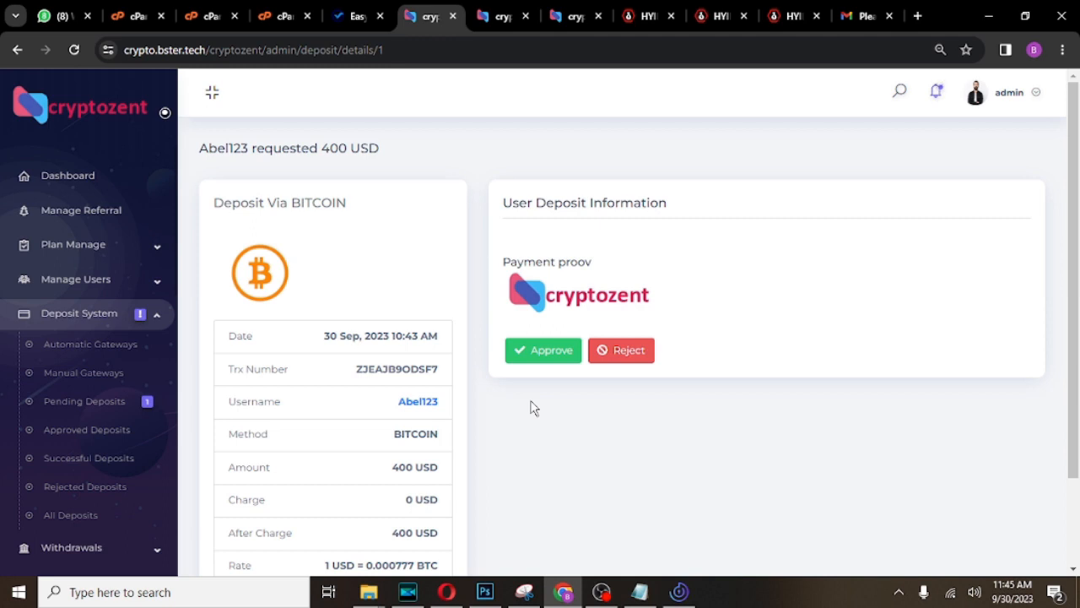
pyautogui.scroll(-1, 391, 386)
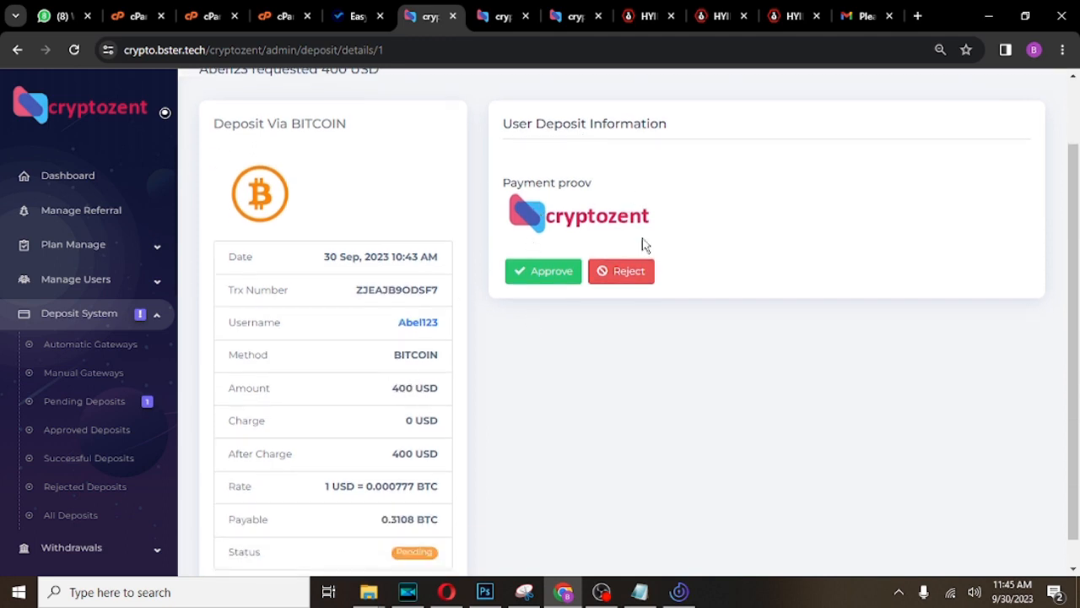
pyautogui.click(540, 276)
pyautogui.click(661, 198)
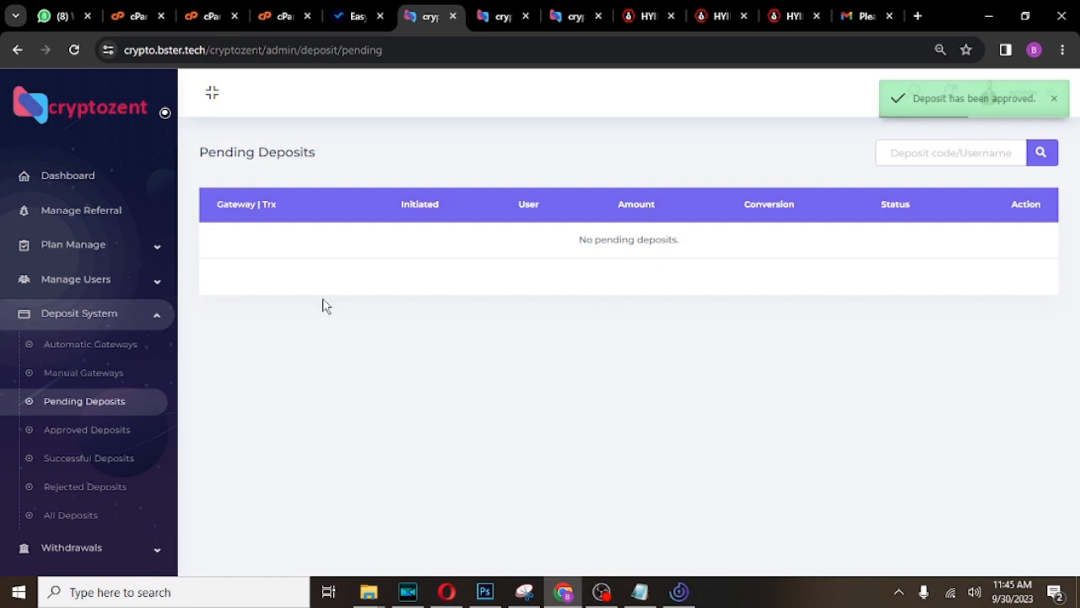
# Step: Read the Deposit Request Submitted Successfully email in the Gmail inbox
pyautogui.click(853, 16)
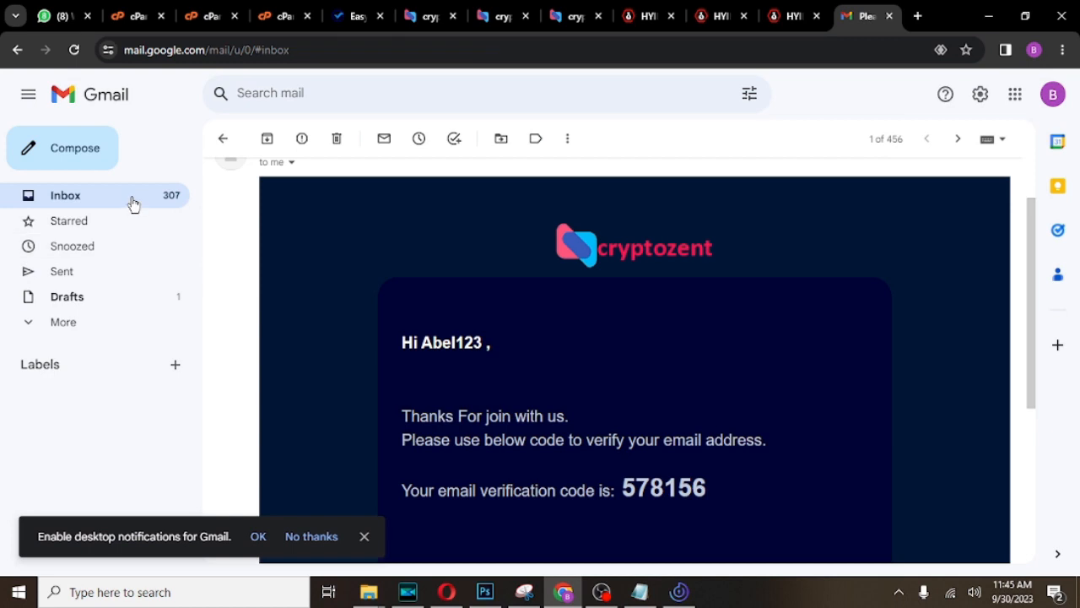
pyautogui.click(132, 202)
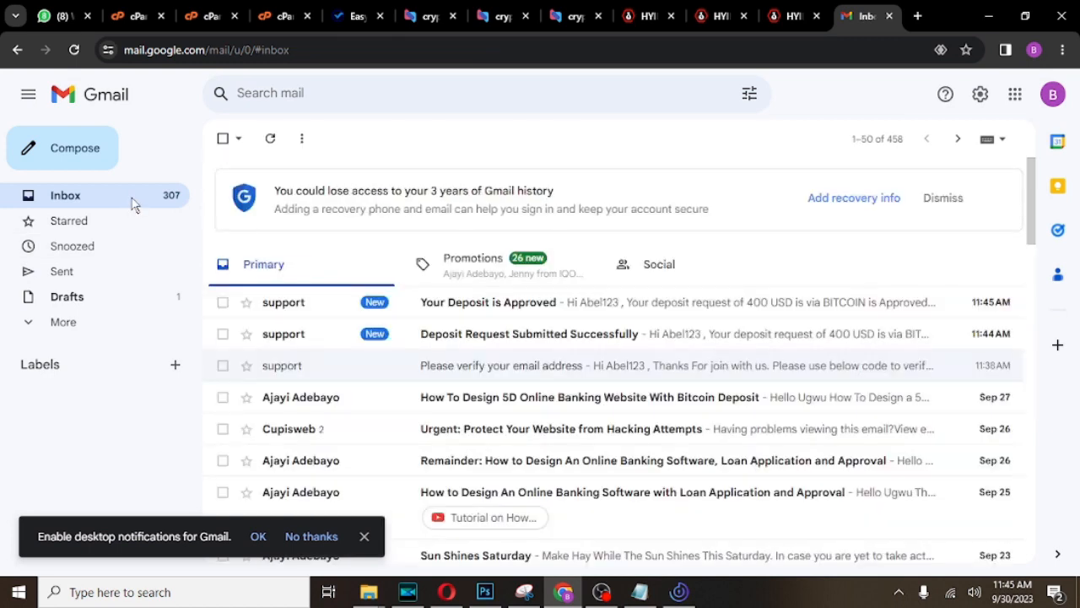
pyautogui.click(427, 334)
pyautogui.scroll(-1, 557, 365)
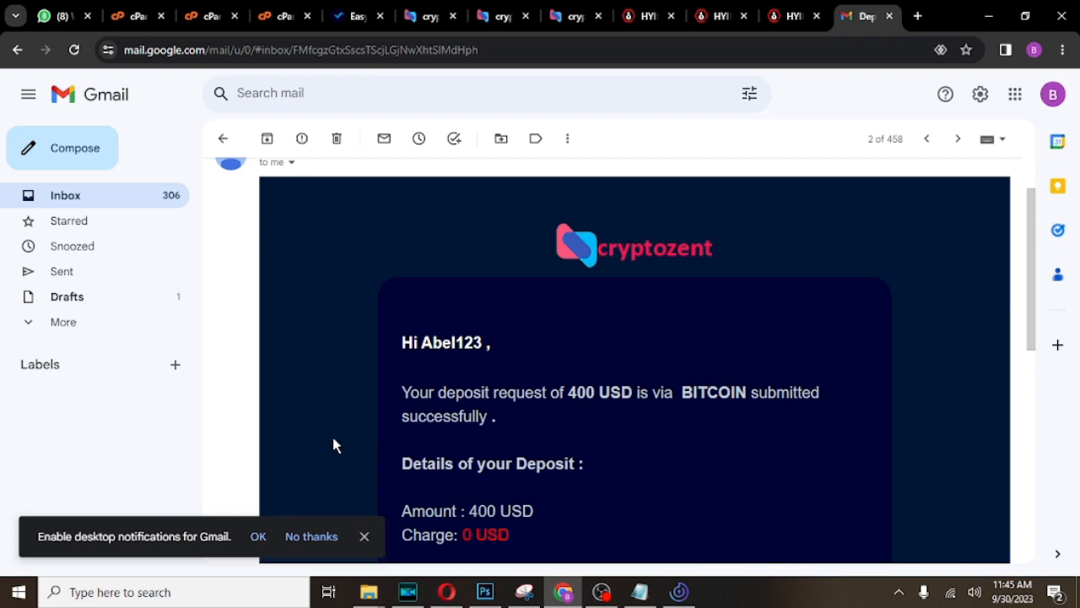
pyautogui.scroll(-2, 333, 446)
pyautogui.scroll(3, 321, 422)
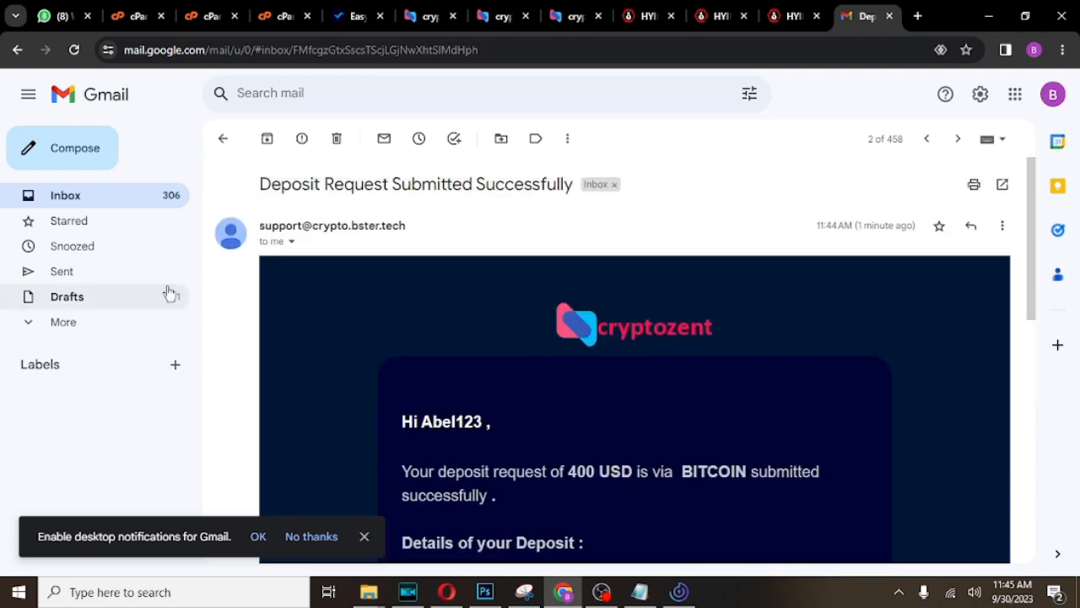
# Step: Read the 'Your Deposit is Approved' email showing the 401 USD balance
pyautogui.click(173, 200)
pyautogui.click(424, 304)
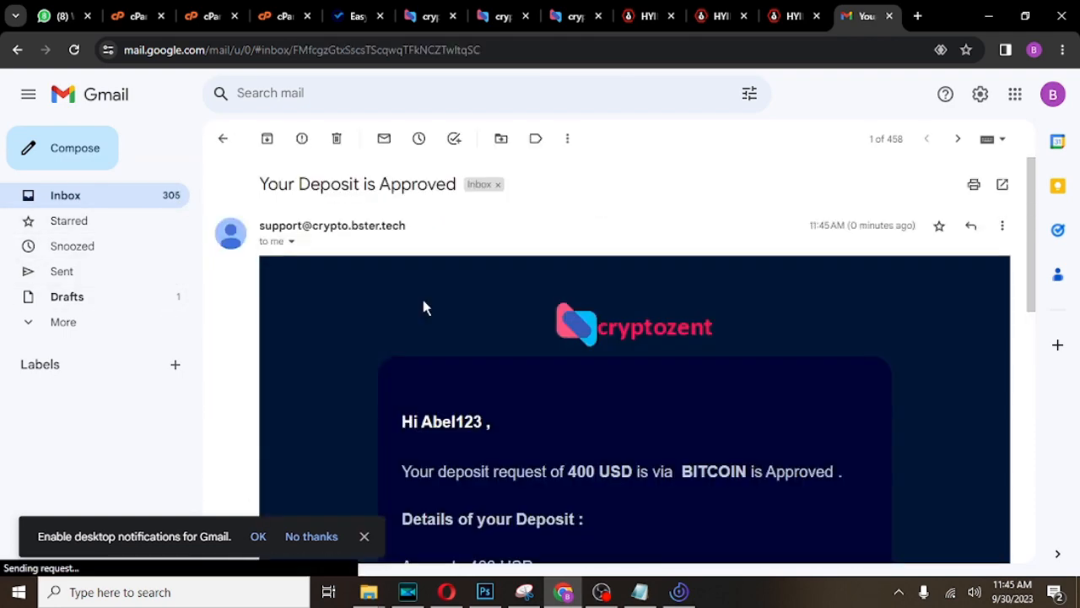
pyautogui.scroll(-1, 424, 386)
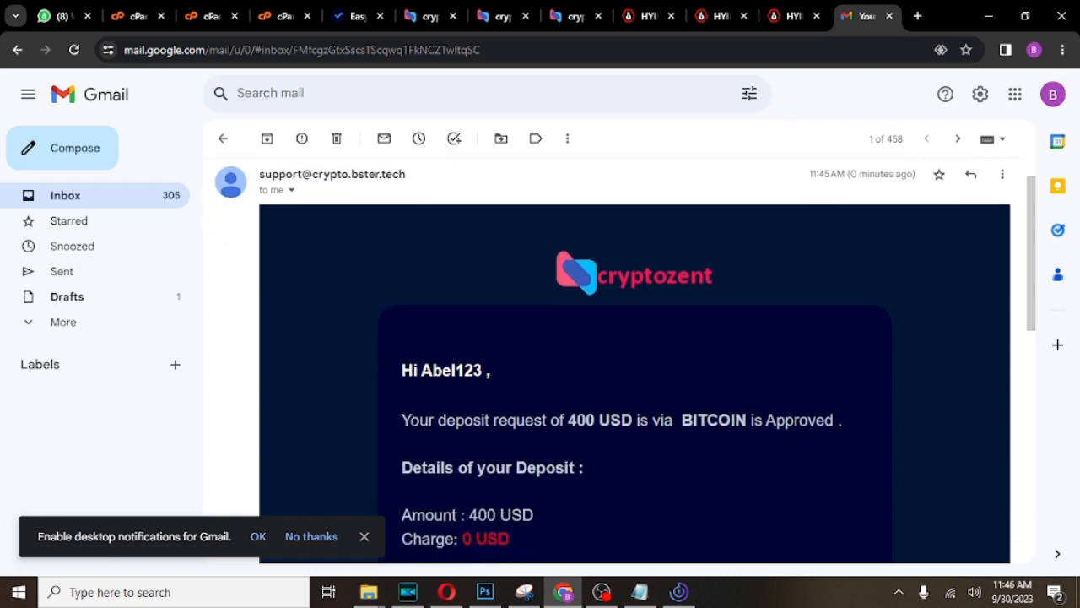
pyautogui.scroll(-1, 413, 417)
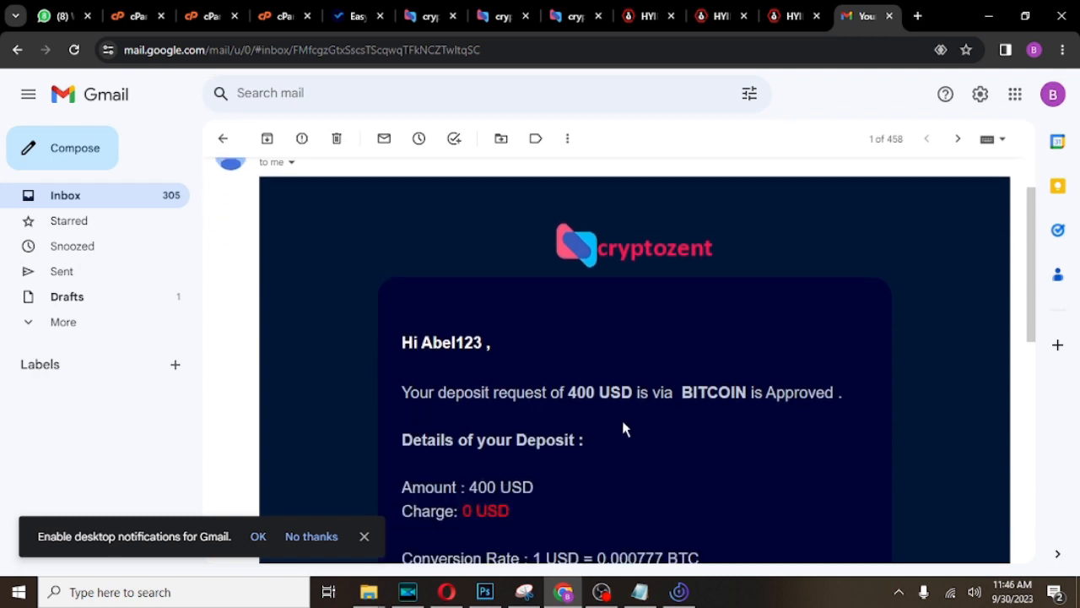
pyautogui.scroll(-2, 473, 426)
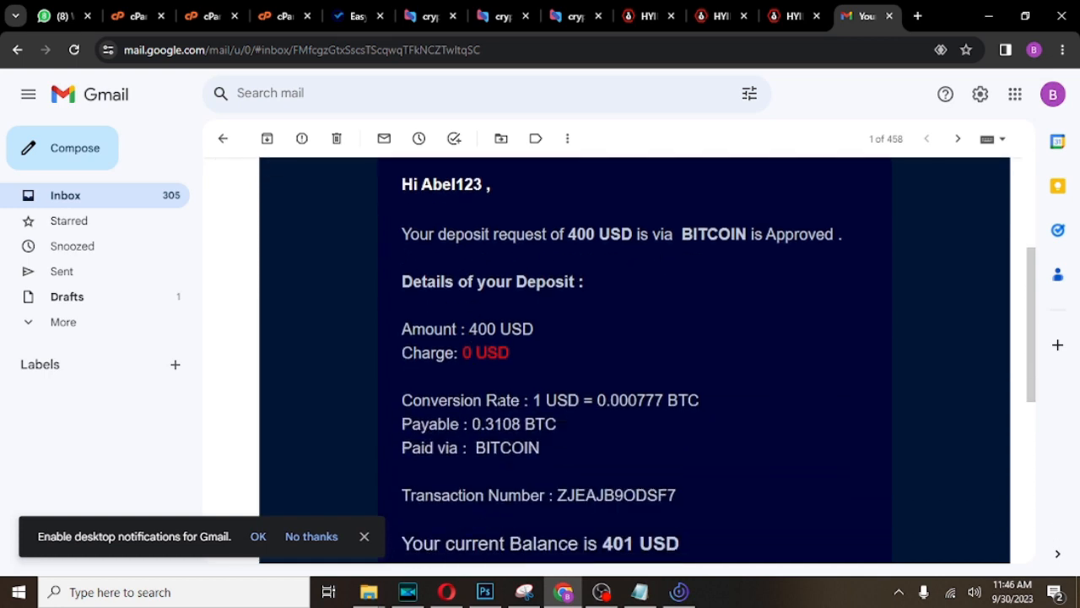
pyautogui.scroll(3, 473, 426)
pyautogui.scroll(-3, 498, 403)
pyautogui.scroll(3, 496, 372)
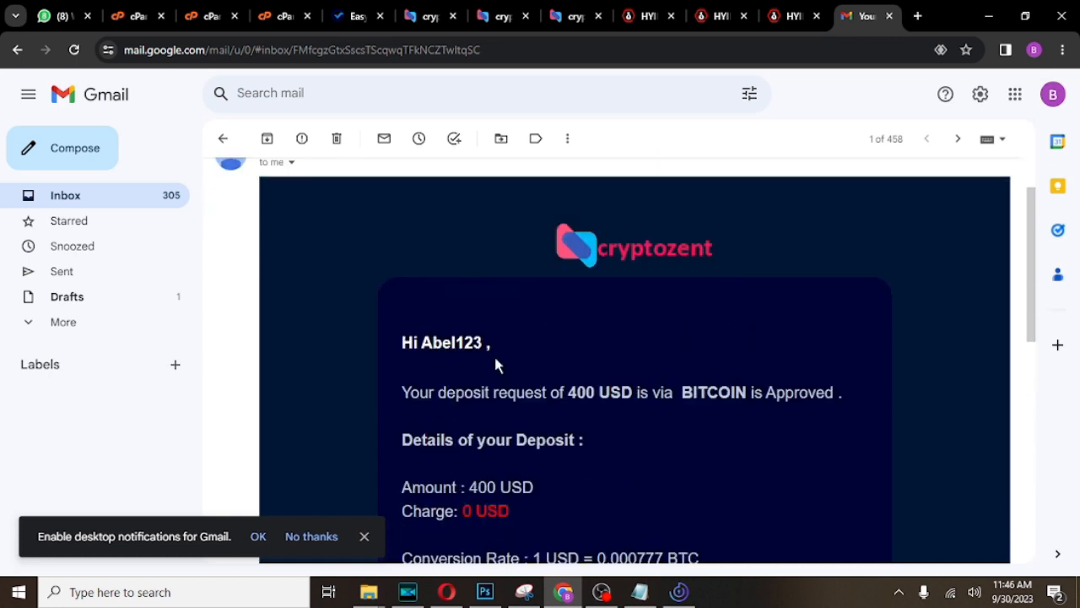
pyautogui.click(426, 18)
# Step: Check the $401 deposit wallet on the dashboard, then view the basic, silver and diamond plans
pyautogui.click(490, 17)
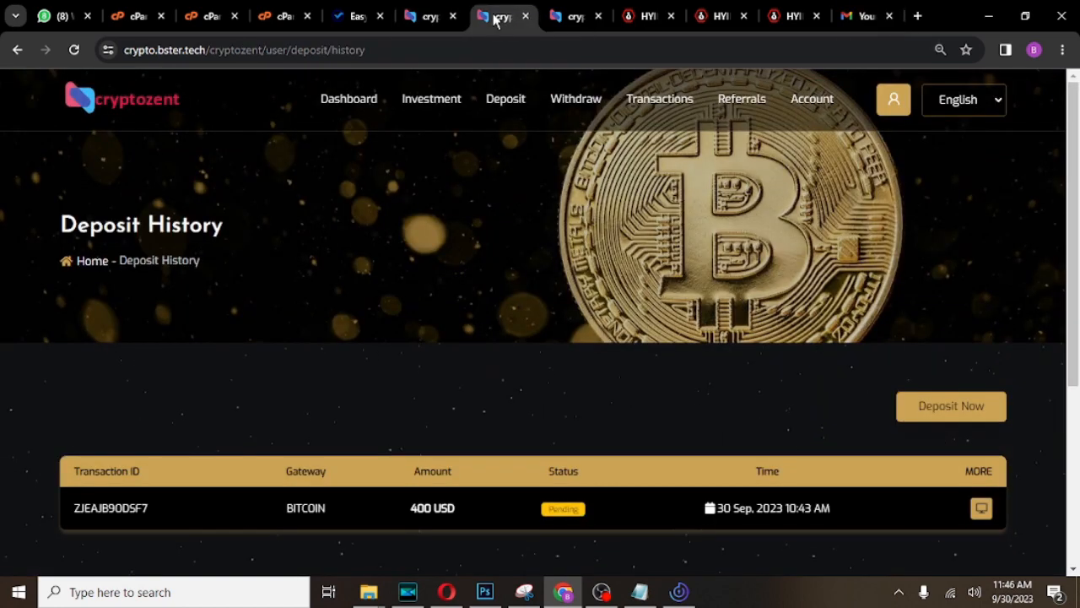
pyautogui.scroll(-2, 472, 245)
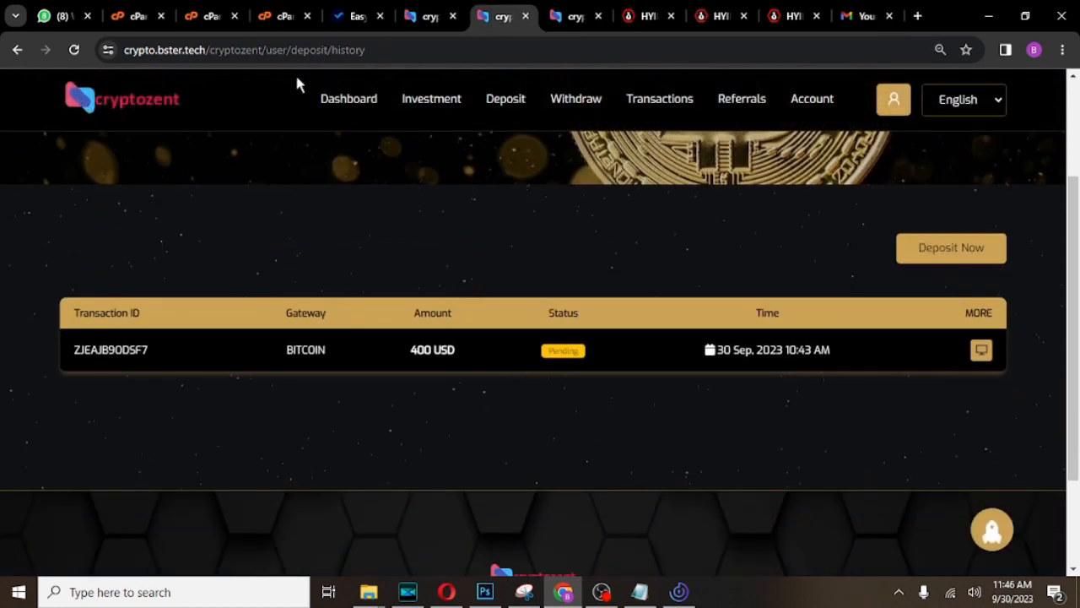
pyautogui.click(341, 102)
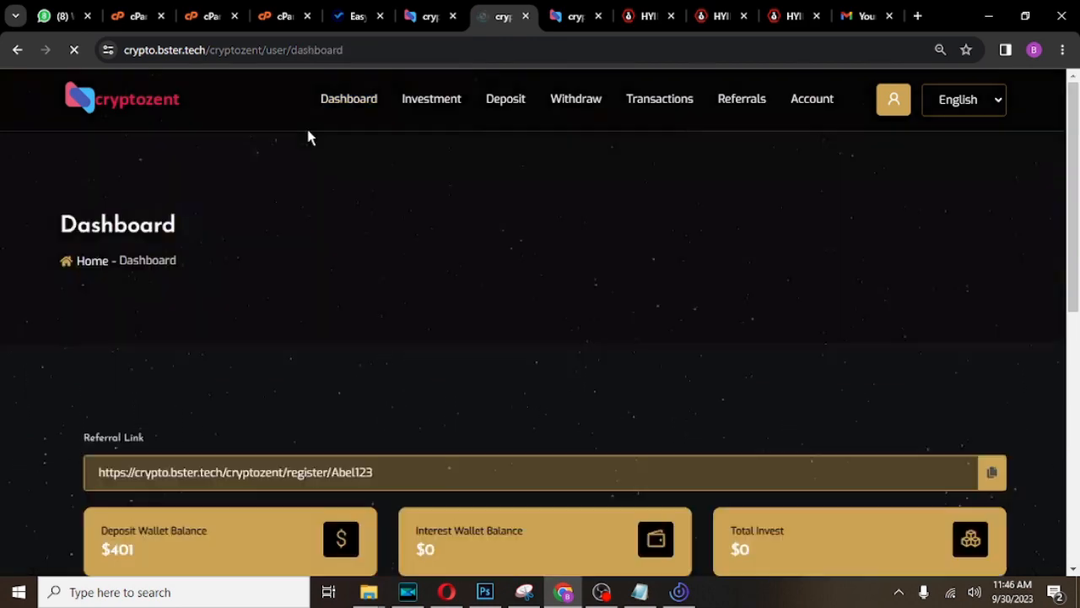
pyautogui.scroll(-3, 267, 298)
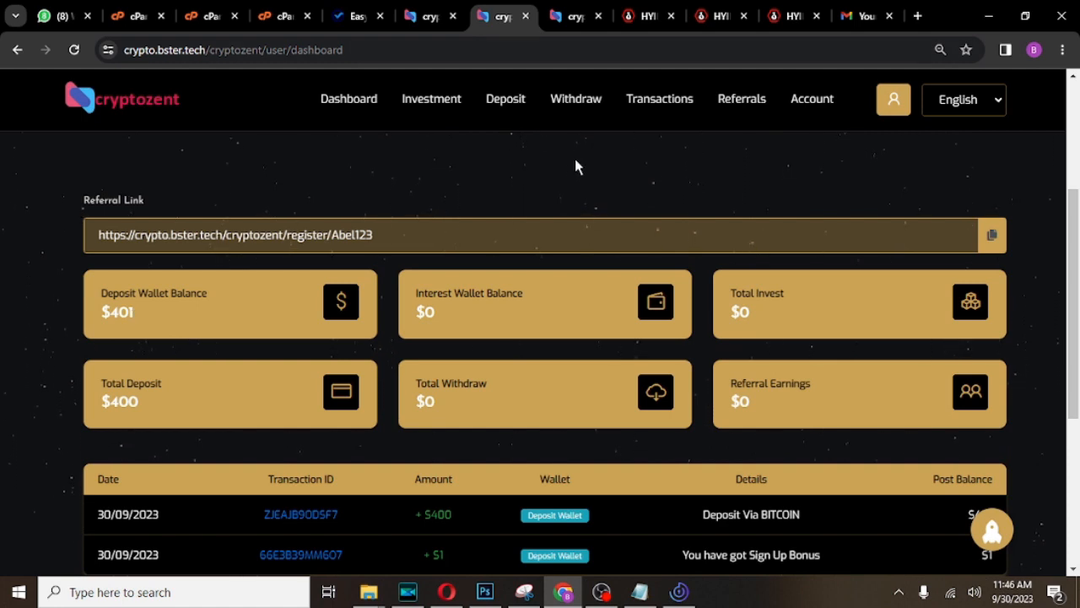
pyautogui.click(430, 105)
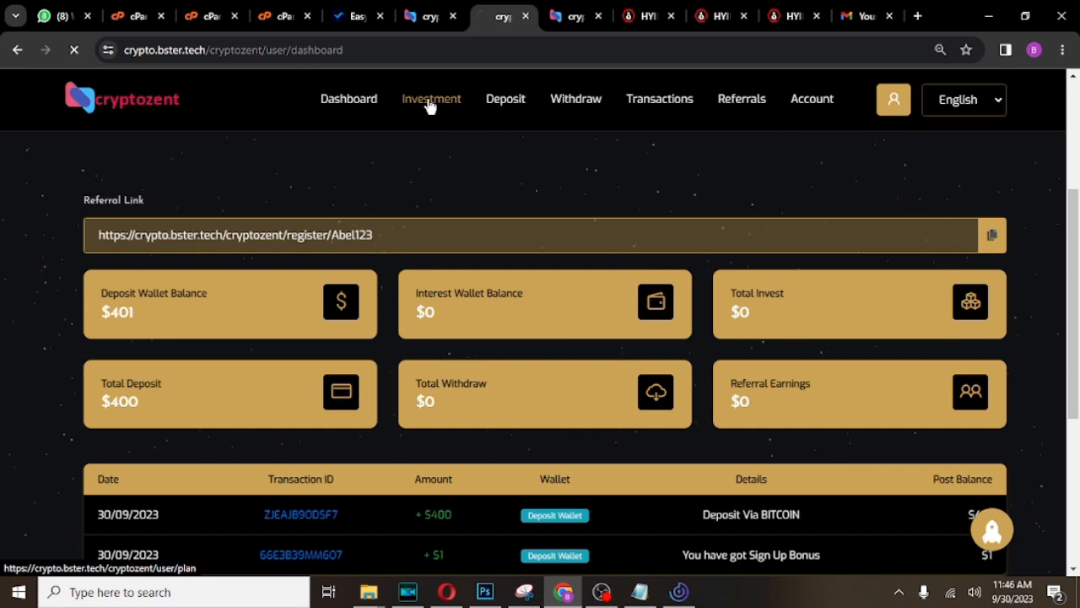
pyautogui.scroll(-3, 464, 243)
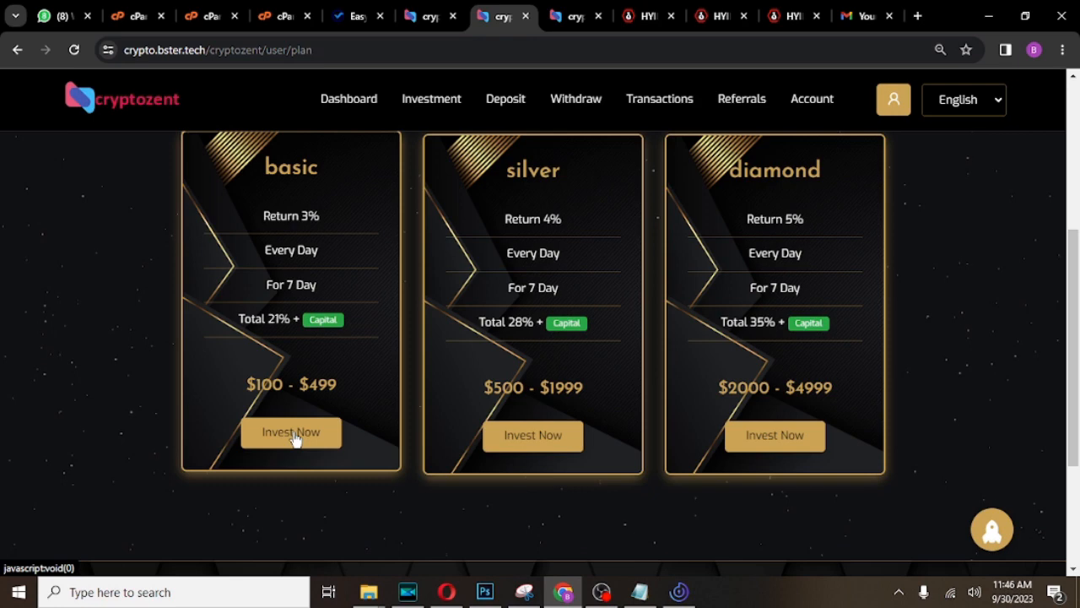
# Step: Invest 350 USD from the Deposit Wallet in the basic plan
pyautogui.click(291, 432)
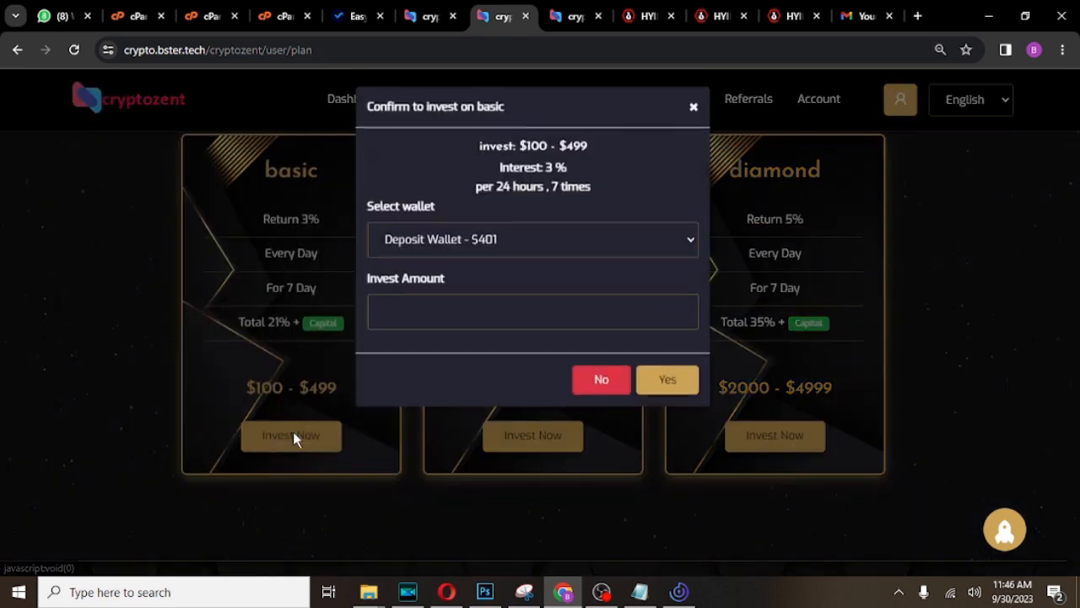
pyautogui.click(403, 314)
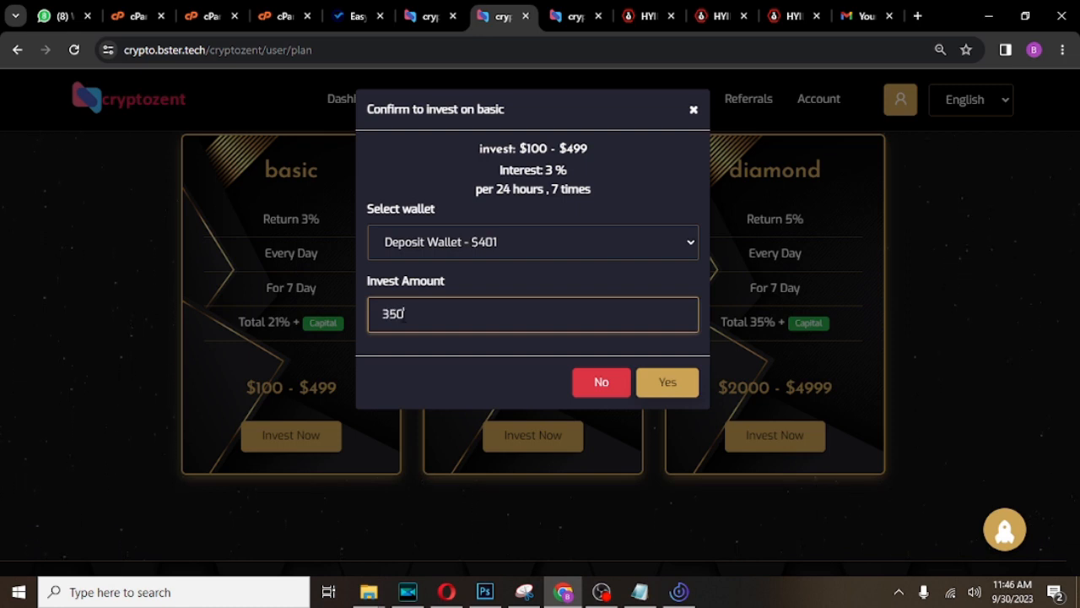
pyautogui.write('350')
pyautogui.click(655, 385)
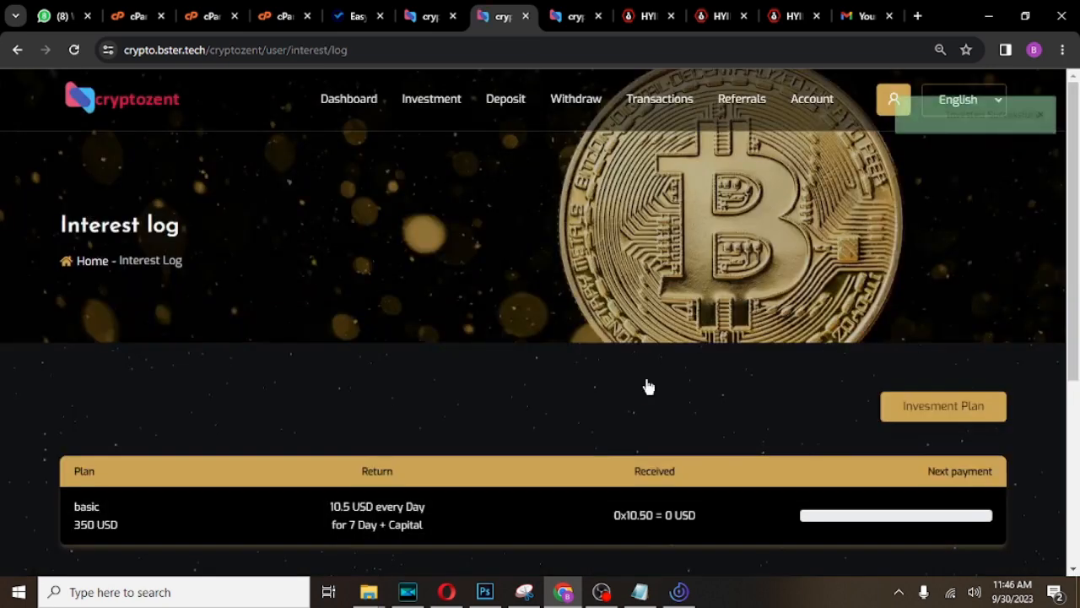
pyautogui.scroll(-5, 583, 374)
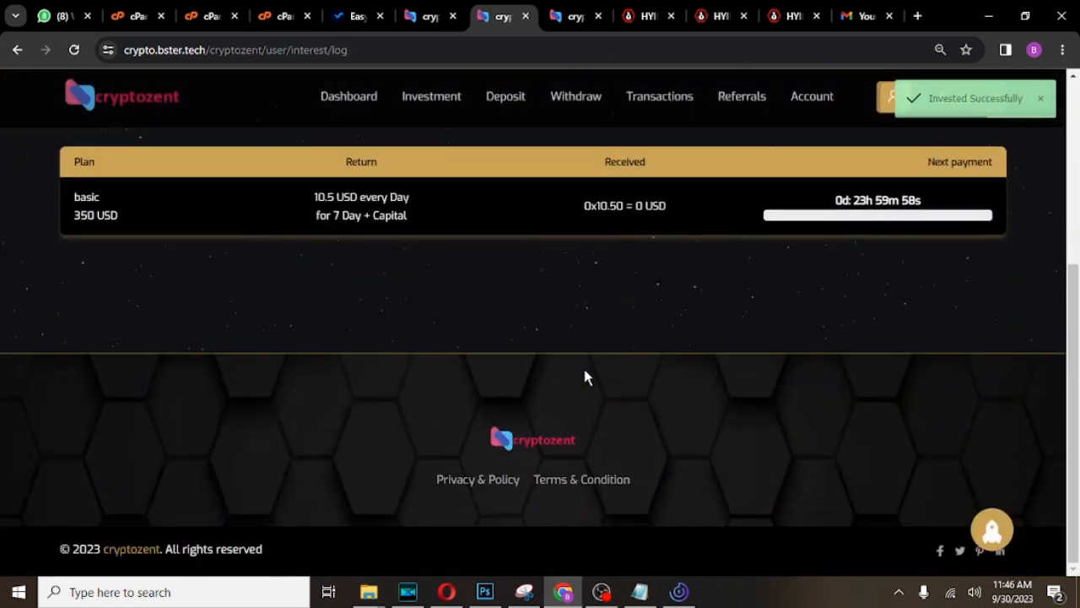
pyautogui.scroll(1, 587, 377)
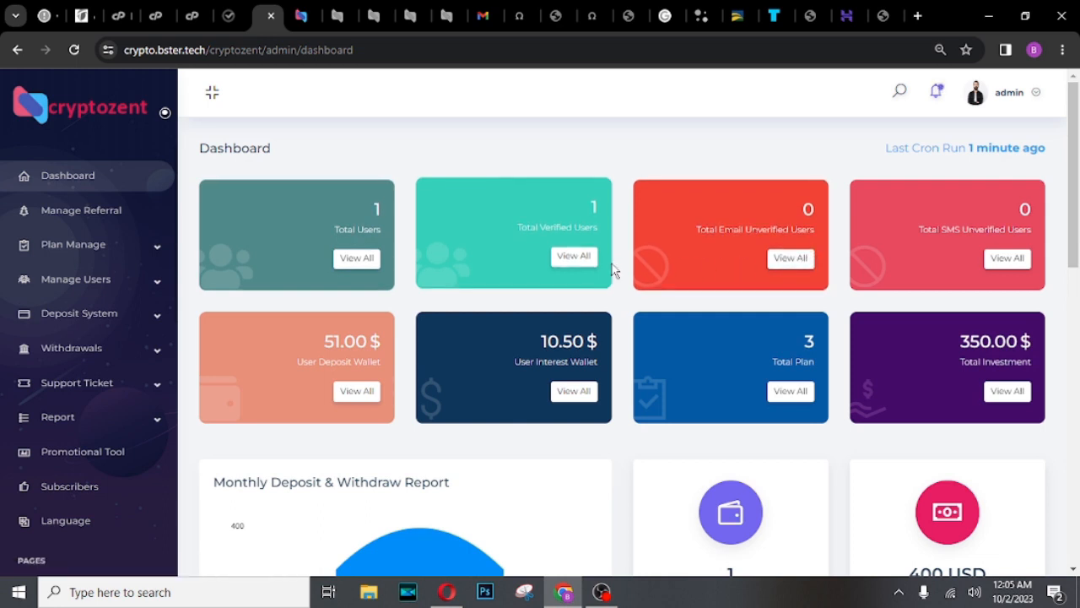
# Step: Review the user dashboard, then expand Manage Users in the admin sidebar
pyautogui.click(301, 15)
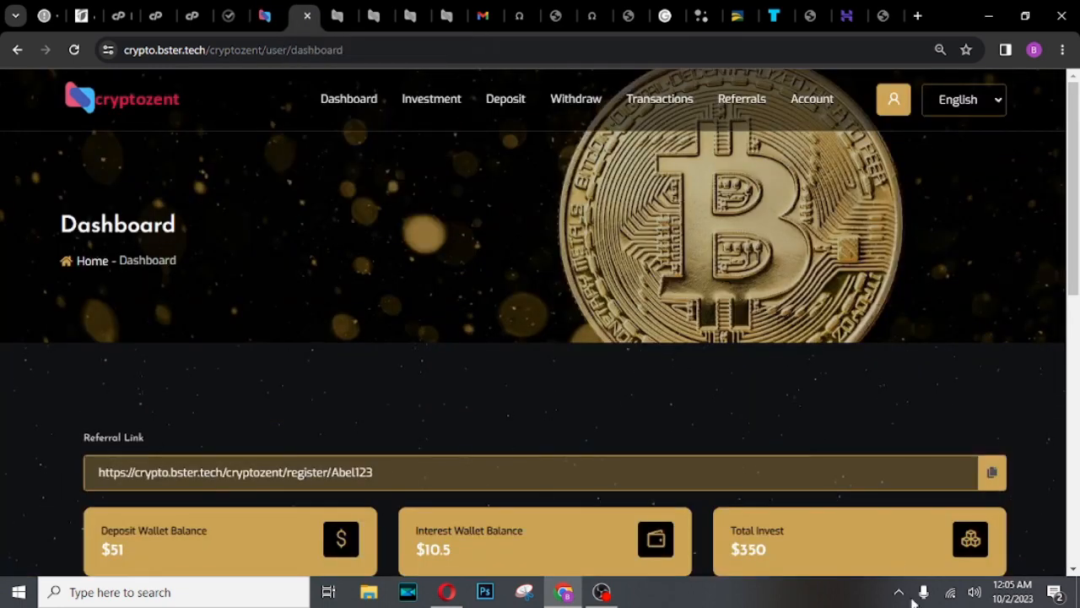
pyautogui.scroll(-1, 791, 511)
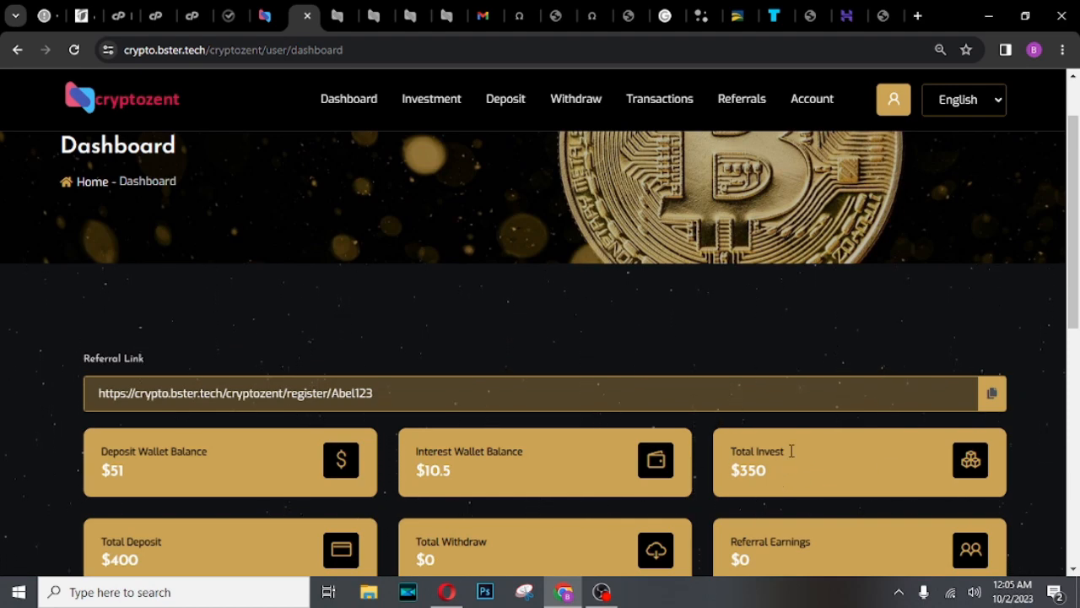
pyautogui.click(275, 23)
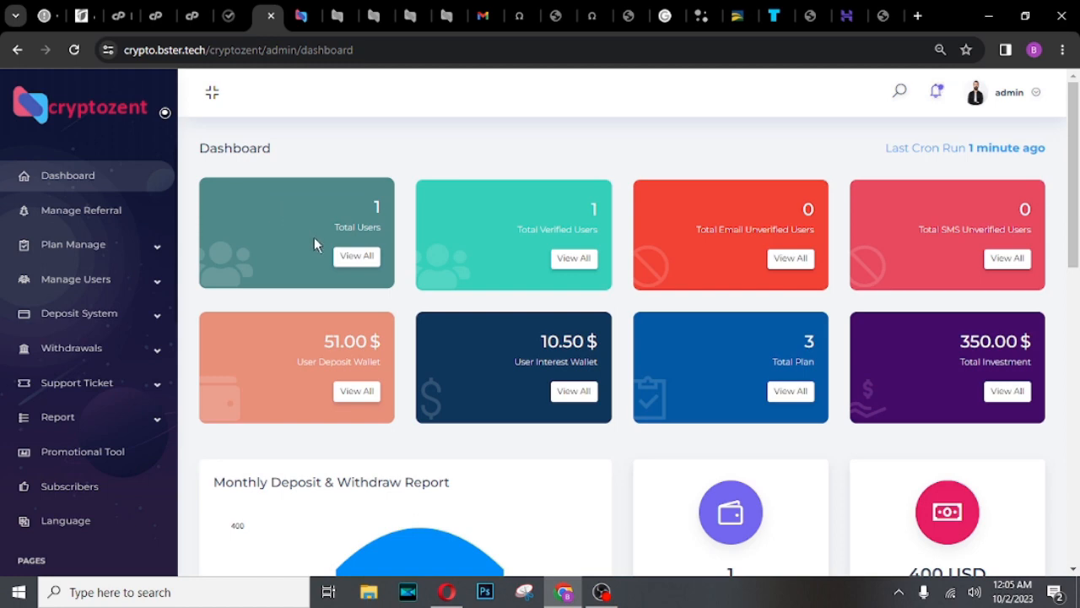
pyautogui.click(154, 288)
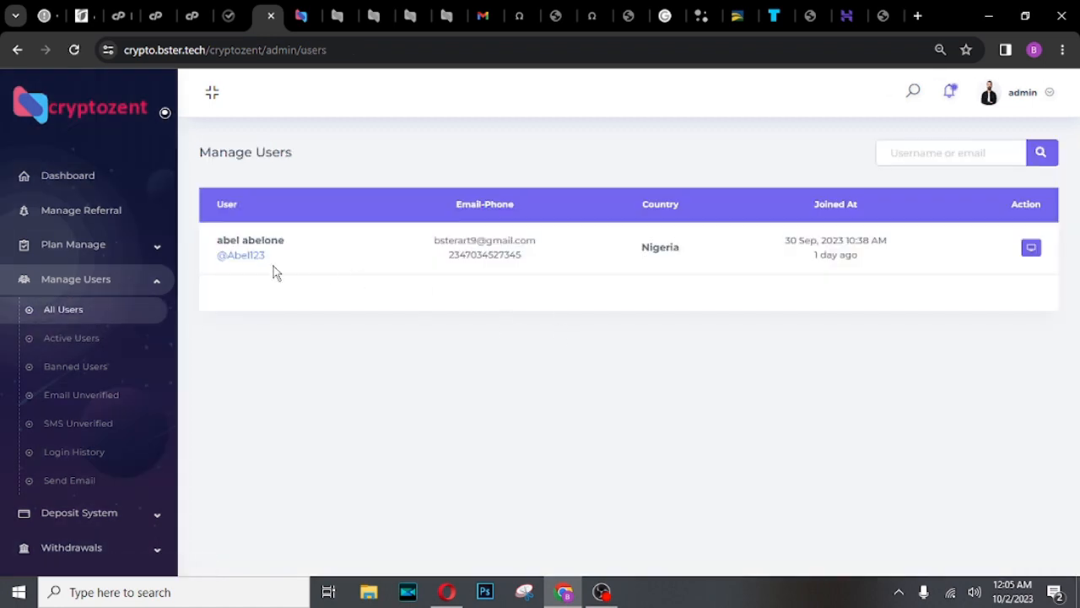
# Step: Open the user's details and set the balance form to add to the Deposit Wallet, checking current balances
pyautogui.click(1030, 252)
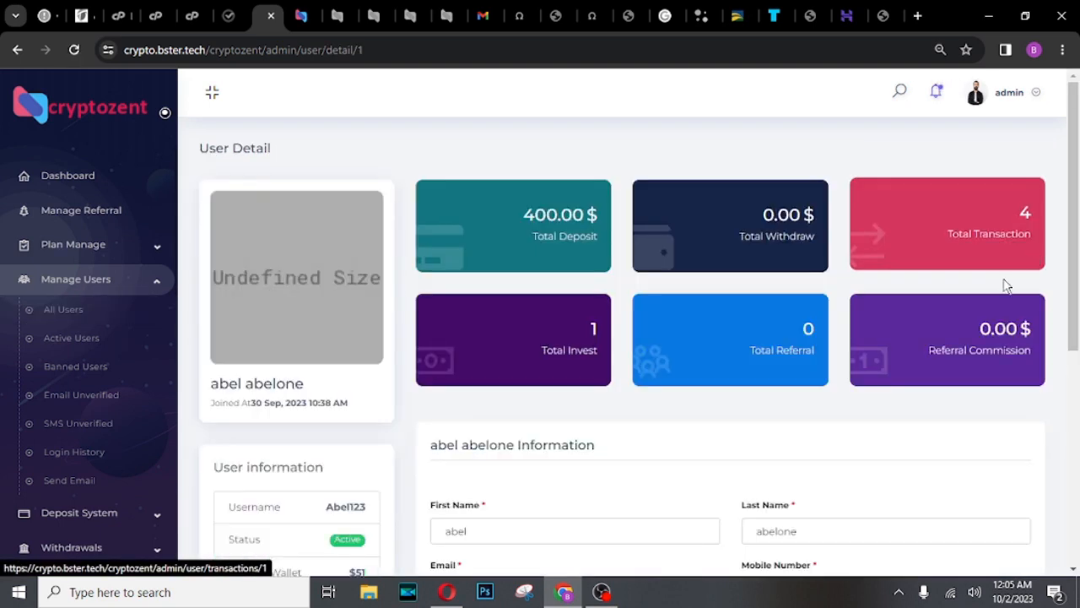
pyautogui.scroll(-1, 438, 356)
pyautogui.scroll(-5, 439, 356)
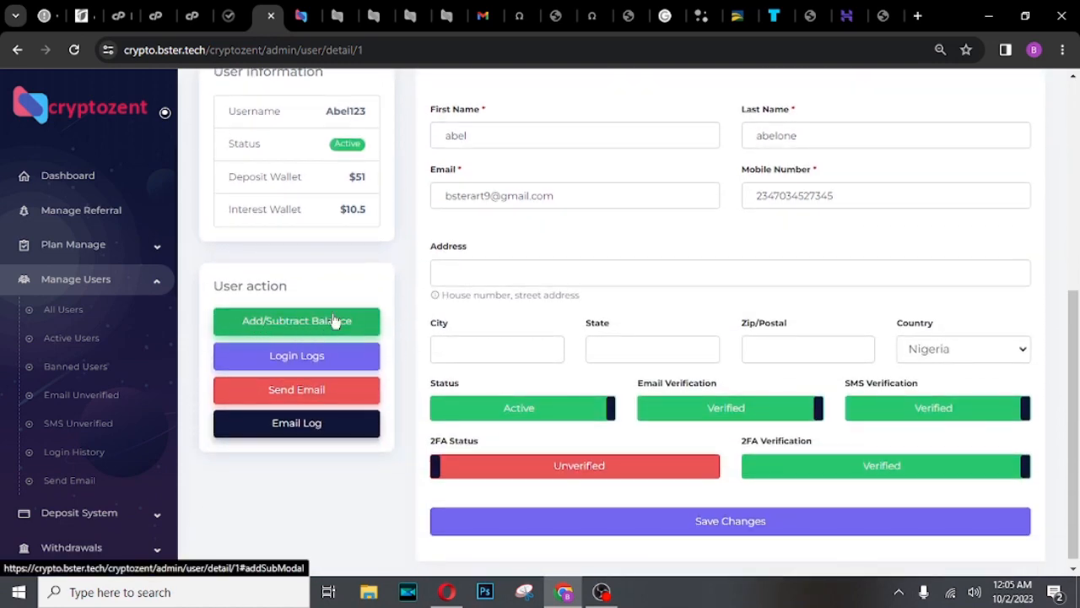
pyautogui.click(252, 325)
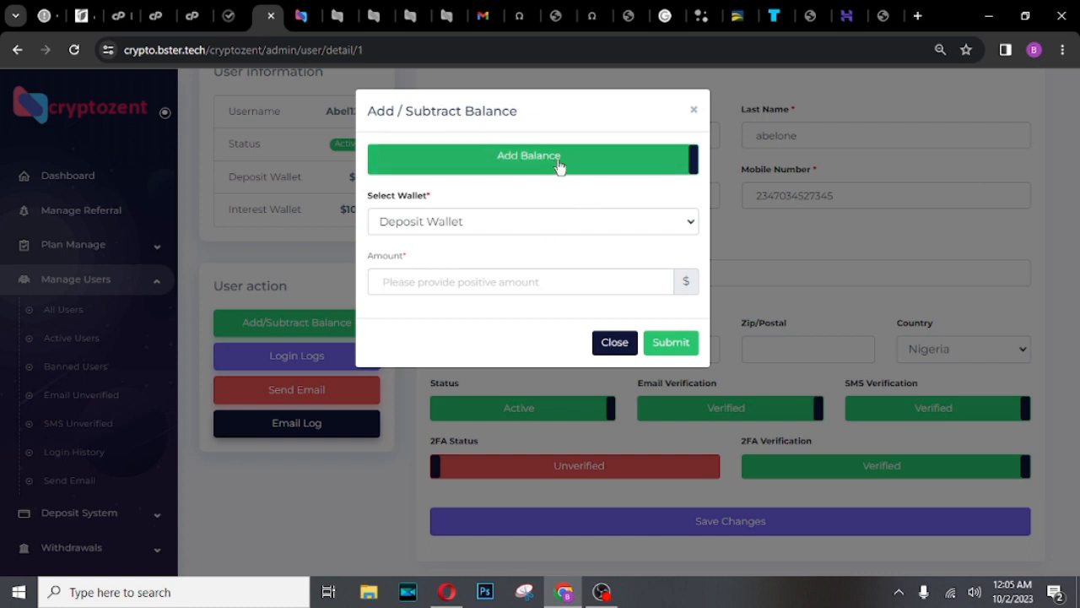
pyautogui.click(655, 165)
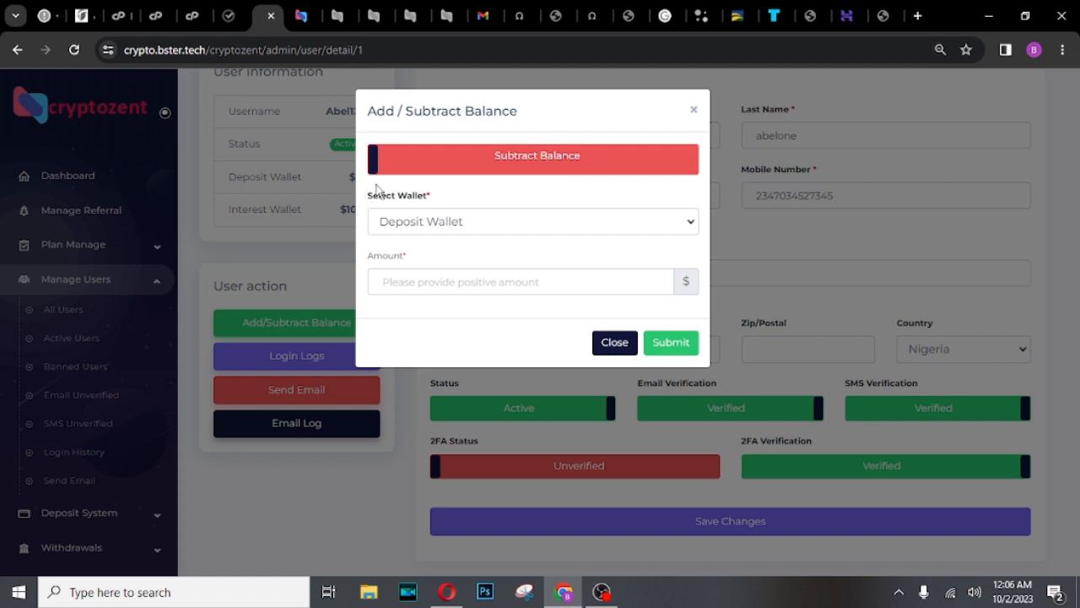
pyautogui.click(433, 168)
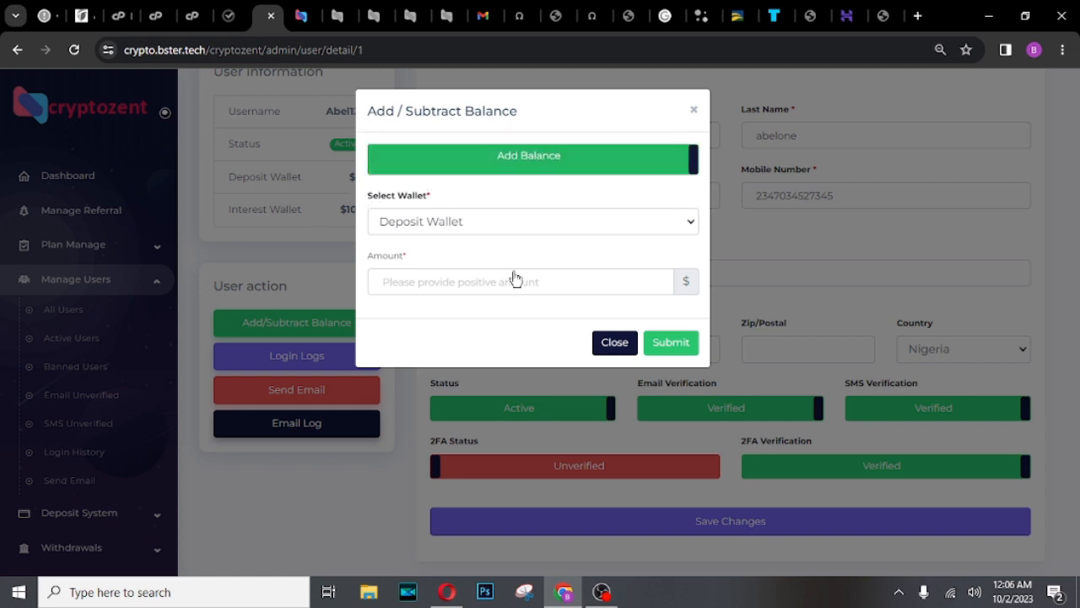
pyautogui.click(503, 228)
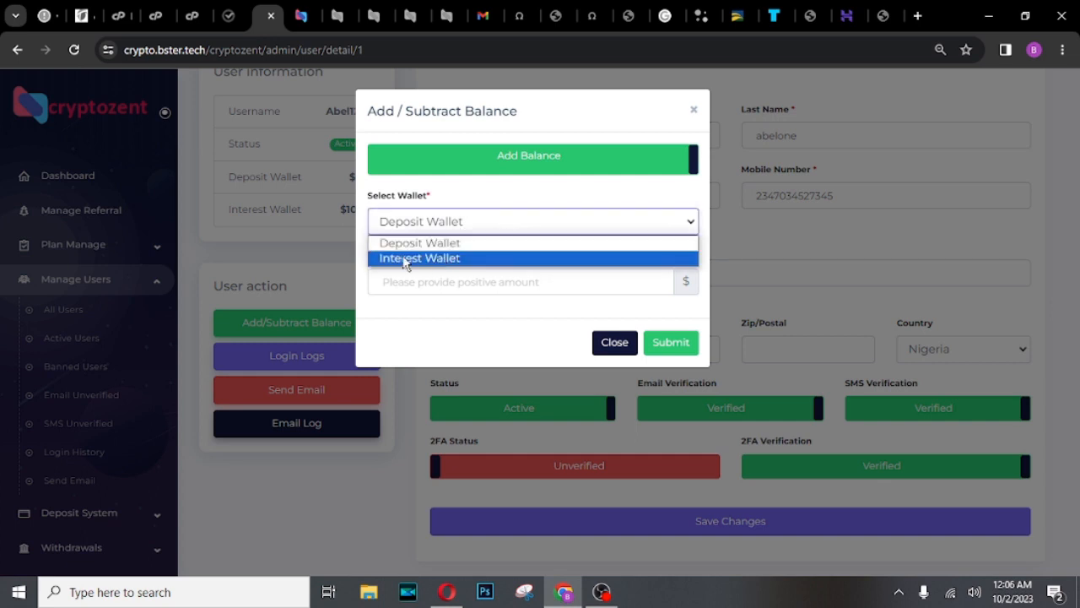
pyautogui.click(448, 243)
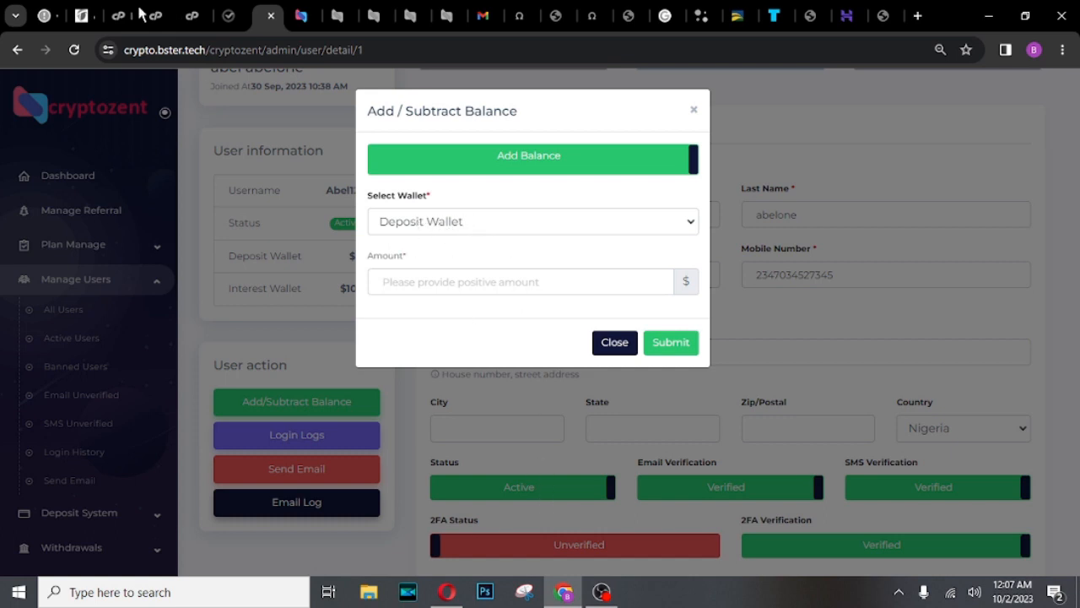
pyautogui.click(301, 16)
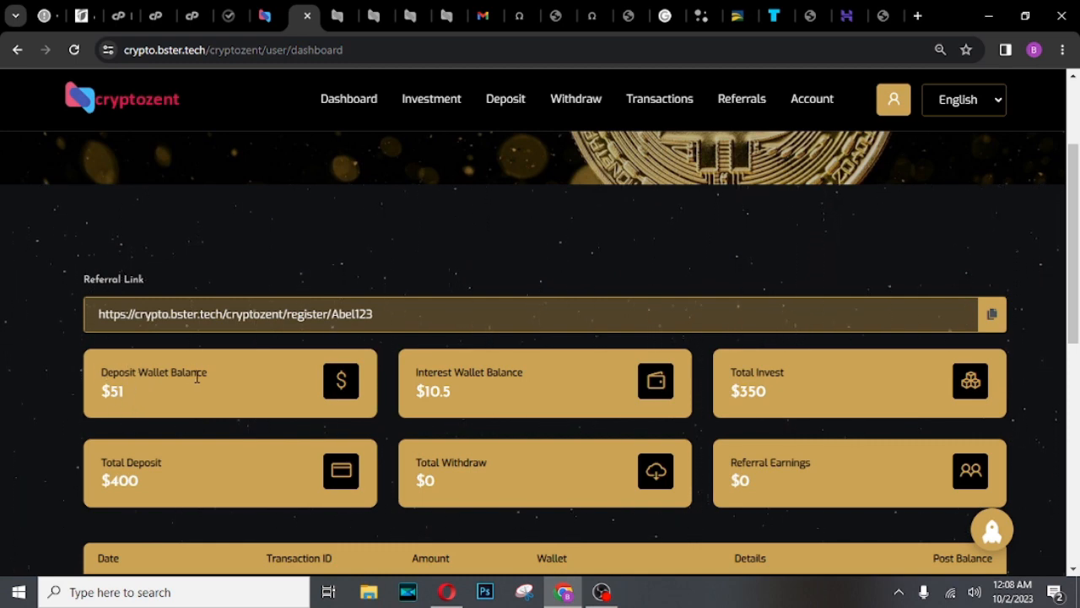
pyautogui.click(265, 15)
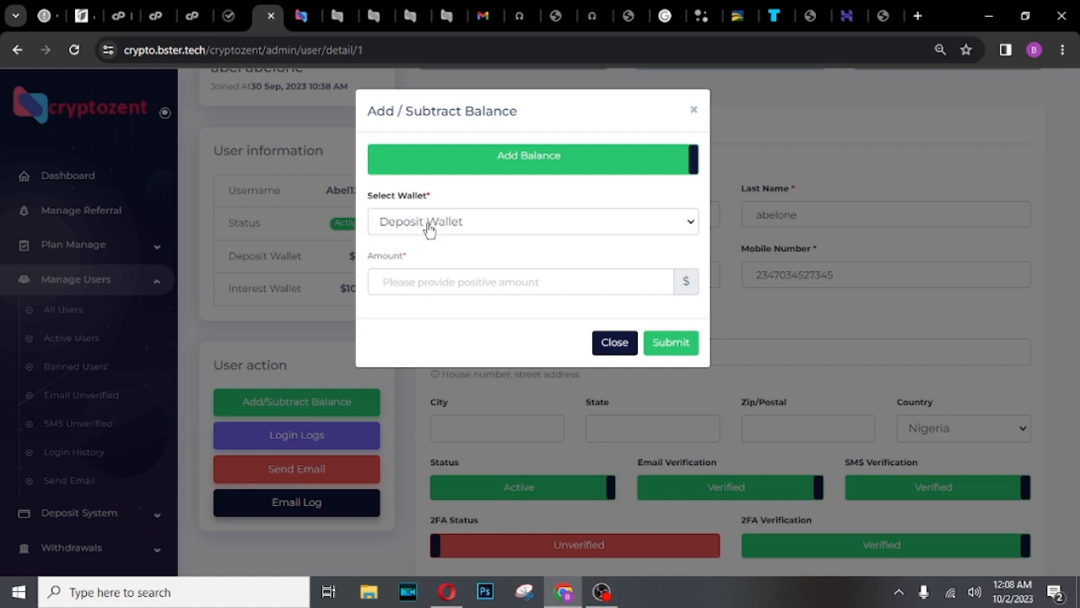
# Step: Add $500 to the user's Deposit Wallet and reload the user dashboard to confirm it
pyautogui.click(422, 284)
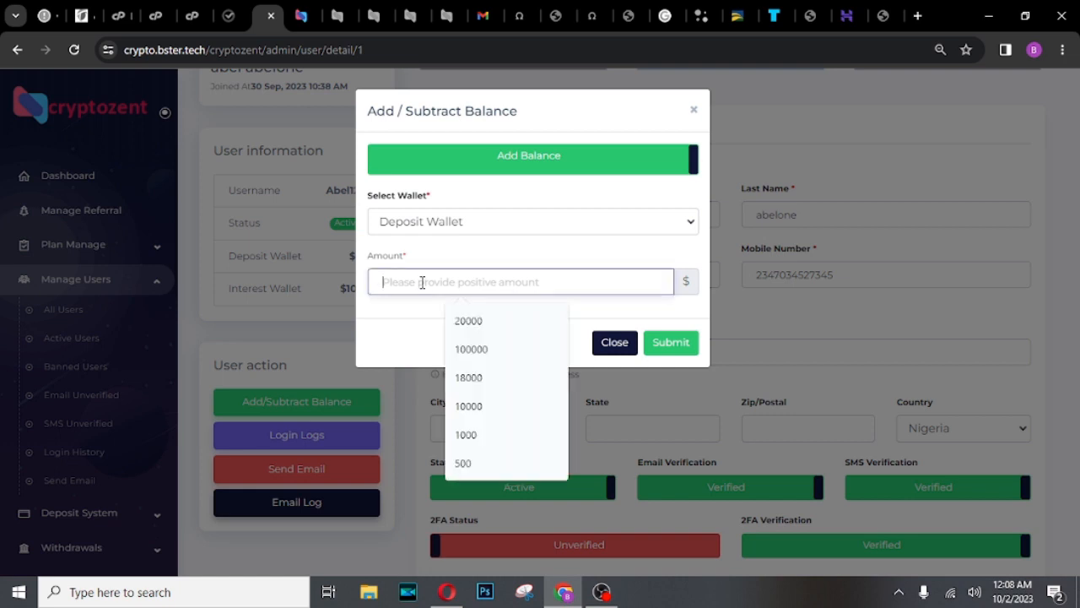
pyautogui.write('00')
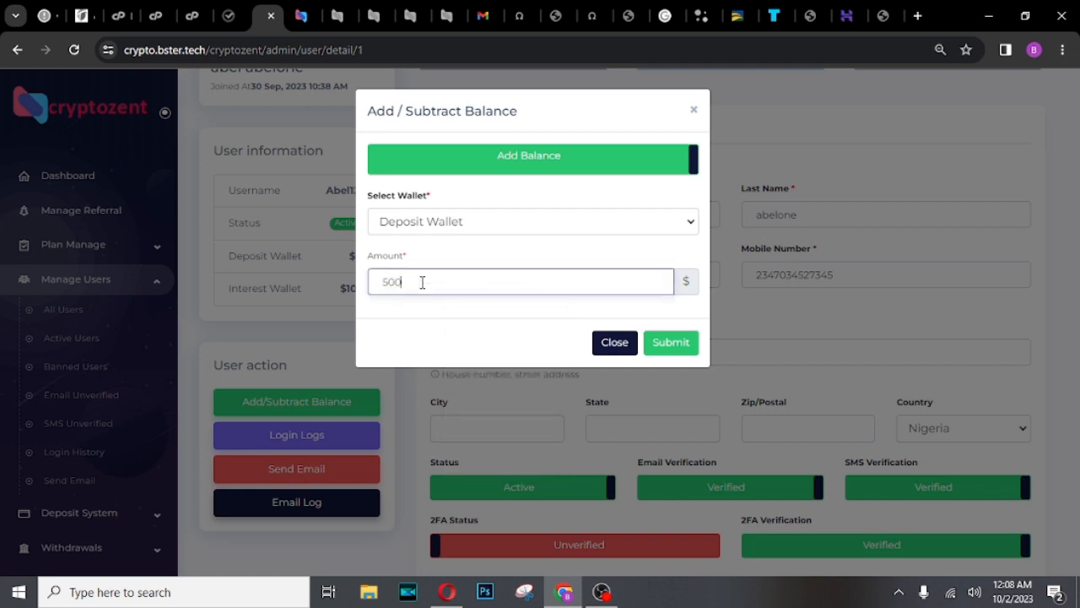
pyautogui.click(673, 348)
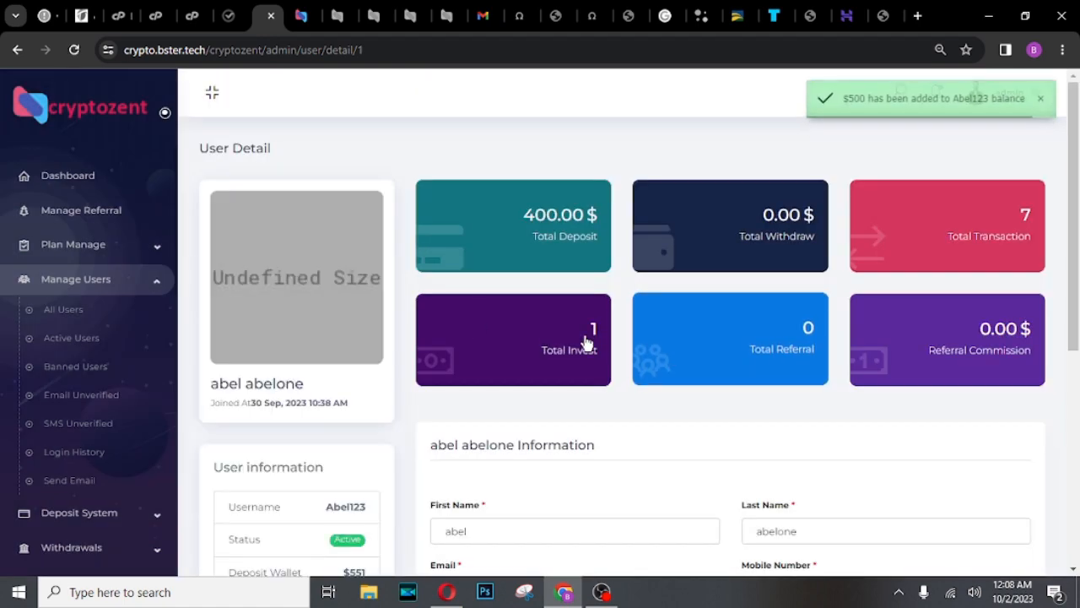
pyautogui.click(301, 17)
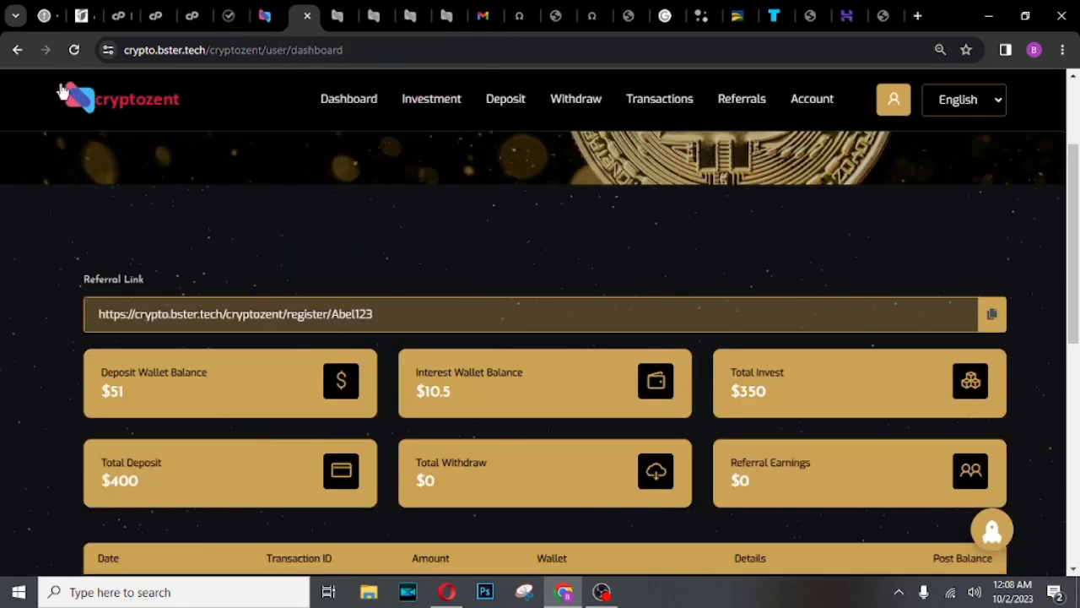
pyautogui.click(74, 50)
# Step: Add $1000 to the user's Interest Wallet from the admin User Detail page
pyautogui.click(265, 16)
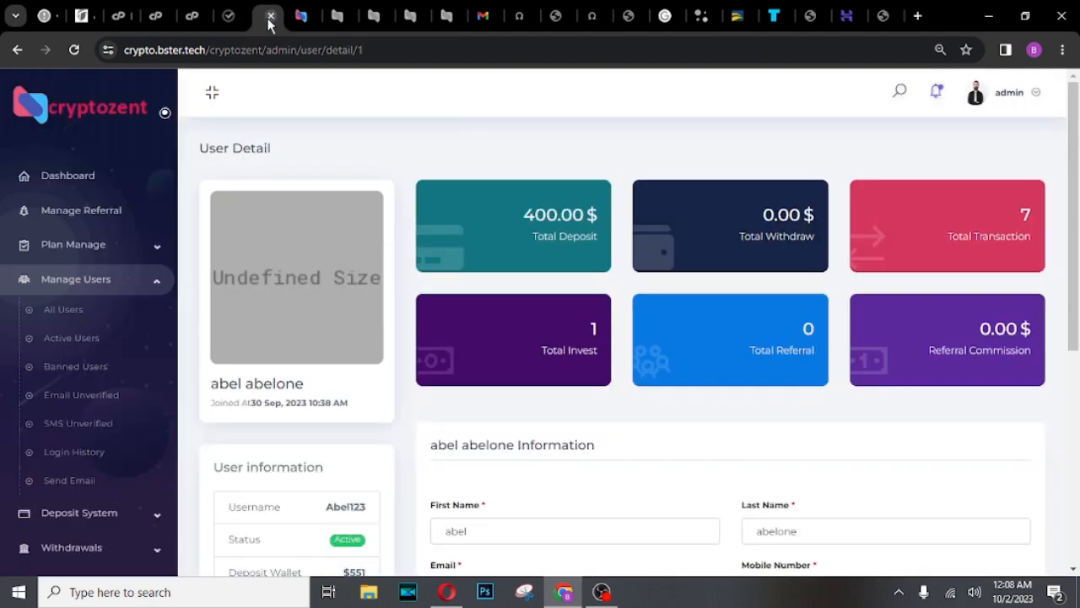
pyautogui.scroll(-4, 239, 514)
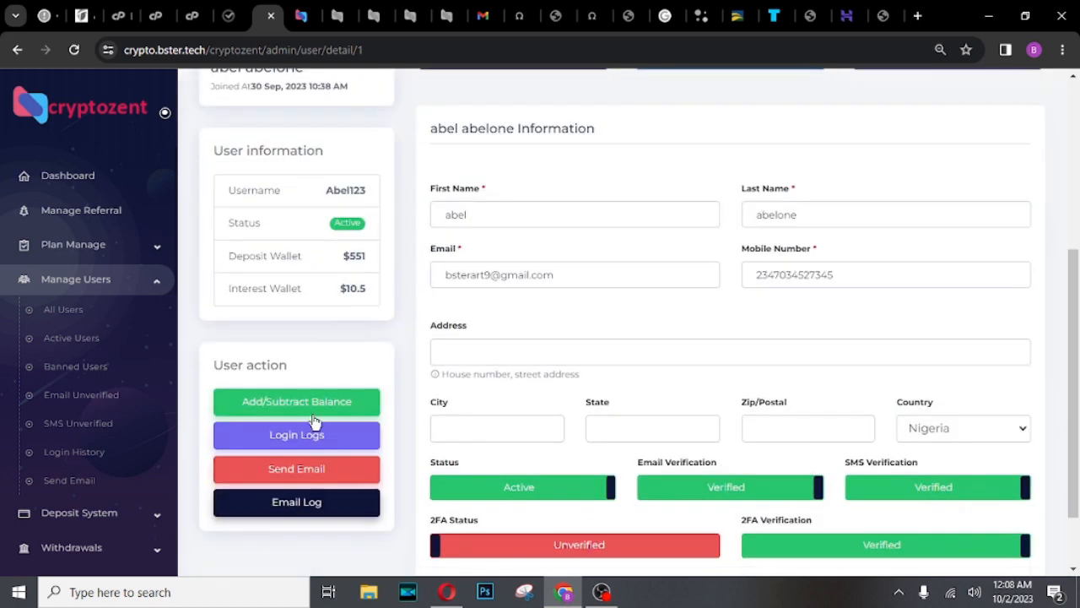
pyautogui.click(319, 404)
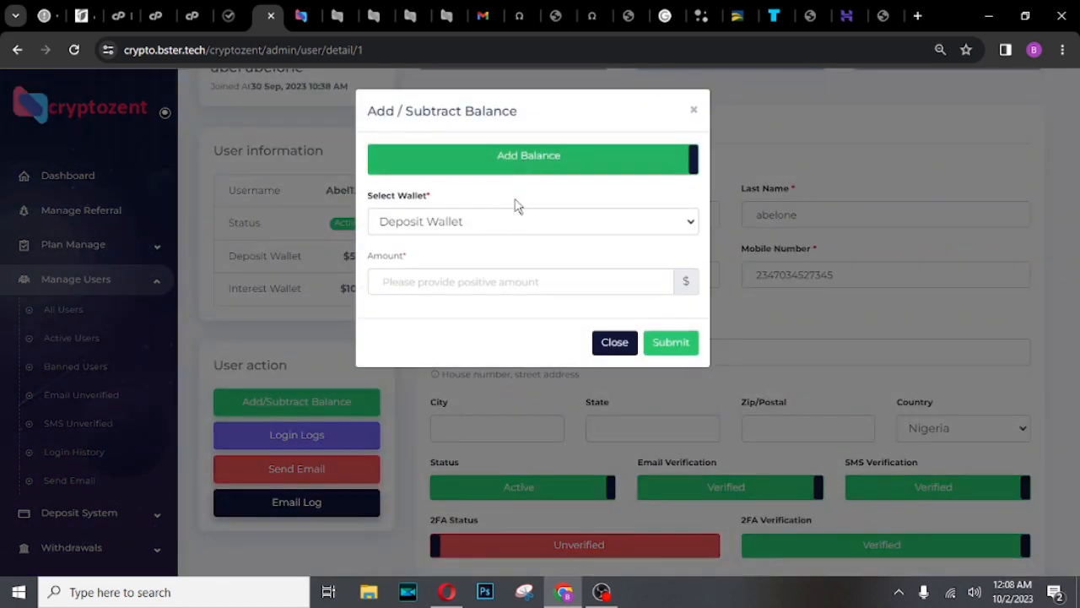
pyautogui.click(467, 228)
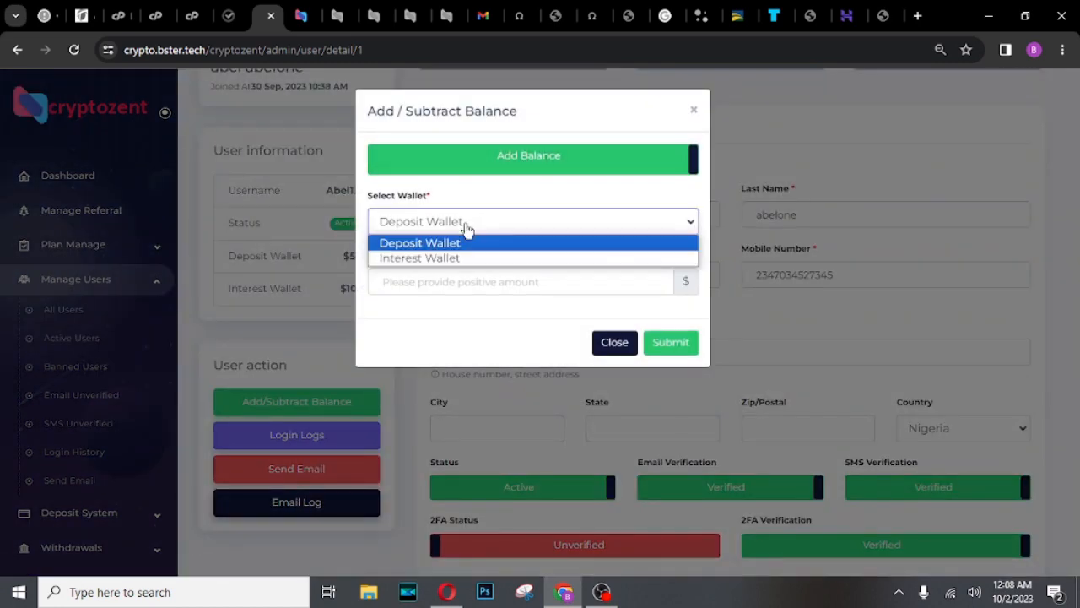
pyautogui.click(431, 259)
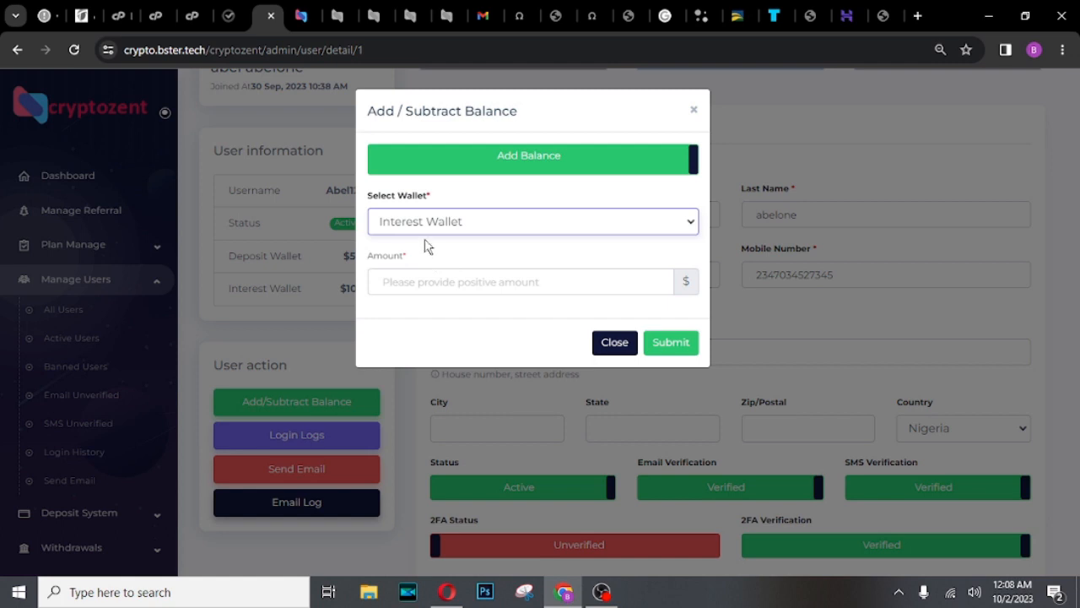
pyautogui.click(460, 282)
pyautogui.write('1000')
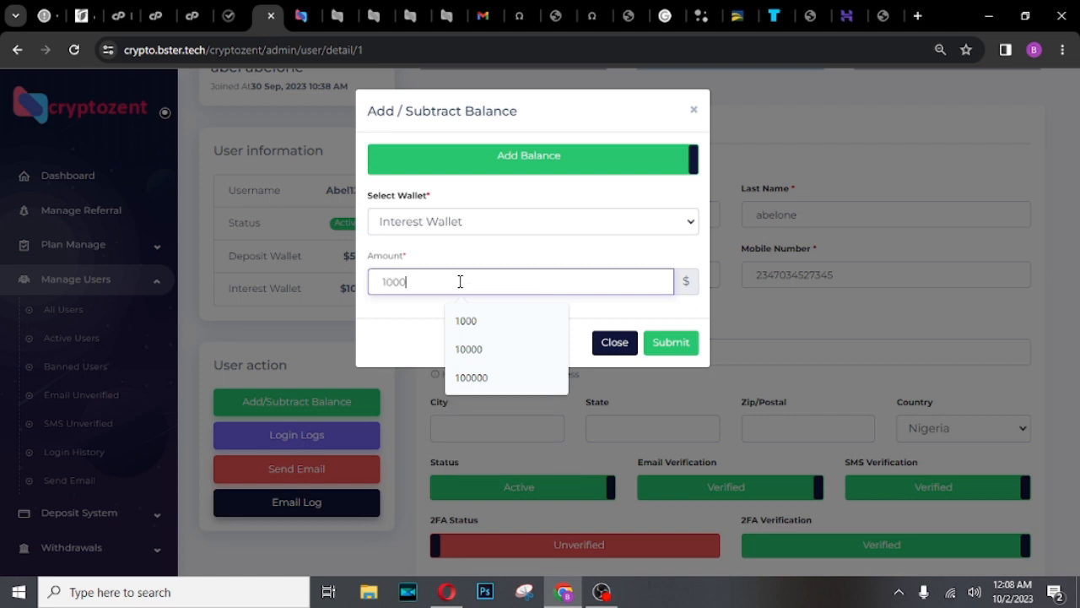
pyautogui.click(684, 350)
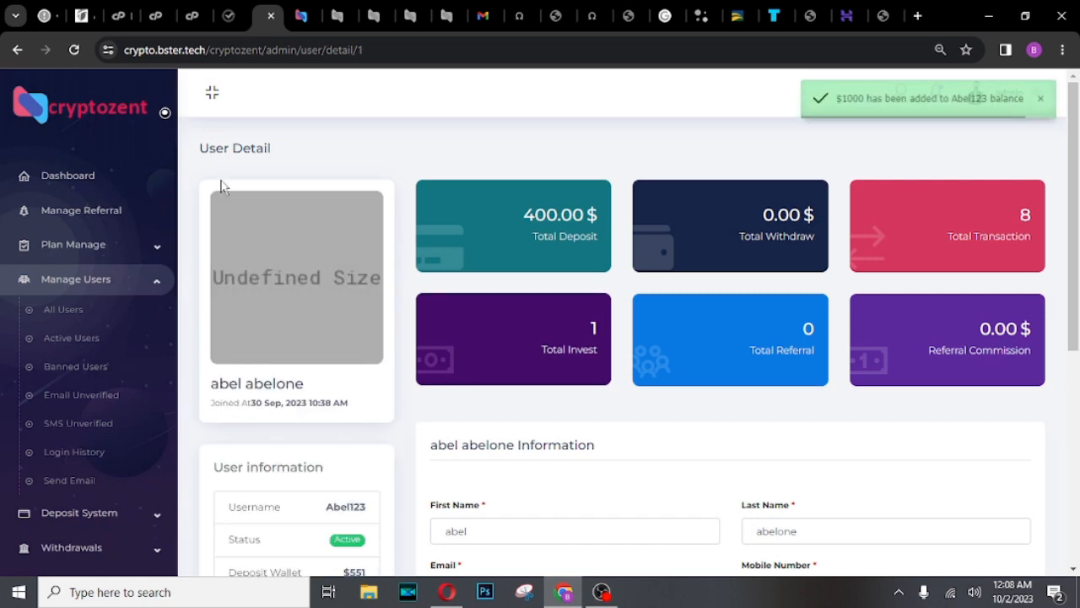
pyautogui.click(297, 25)
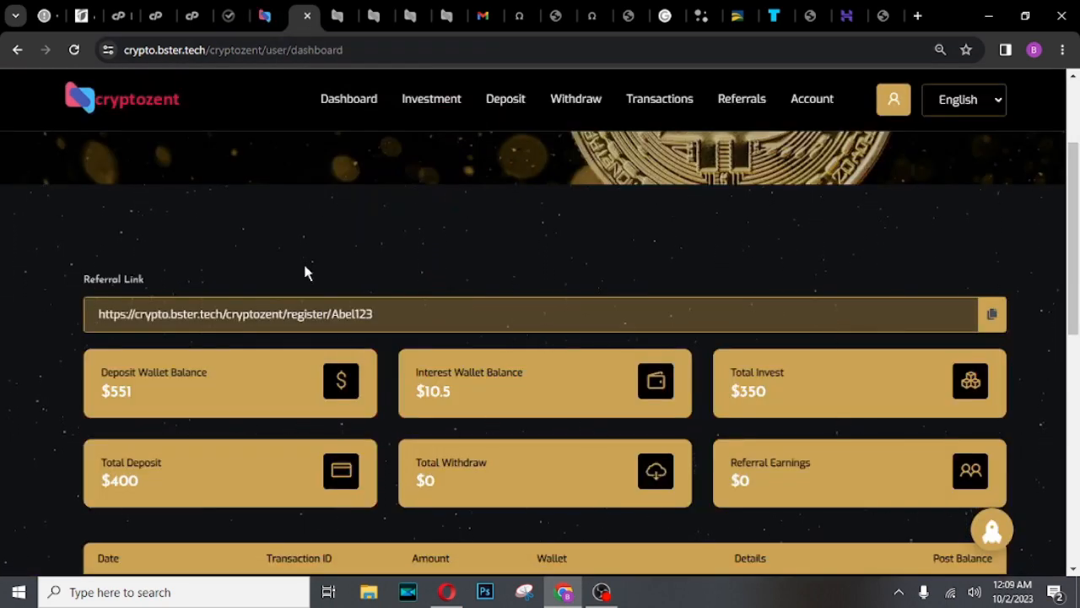
# Step: Confirm the updated Interest Wallet, then subtract $551 from the user's Deposit Wallet
pyautogui.click(73, 49)
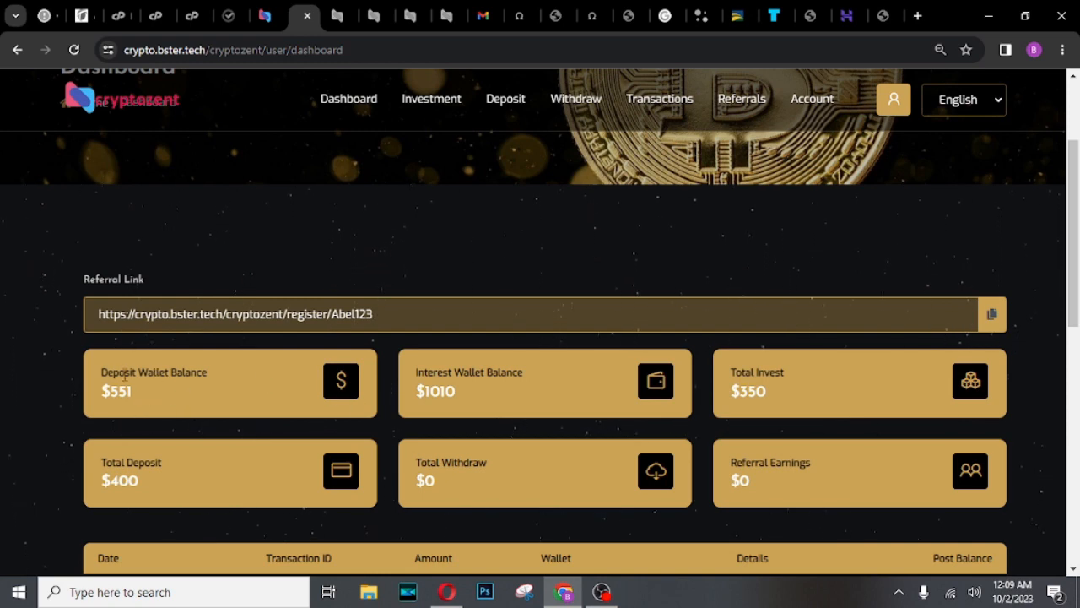
pyautogui.click(265, 16)
pyautogui.scroll(-4, 193, 433)
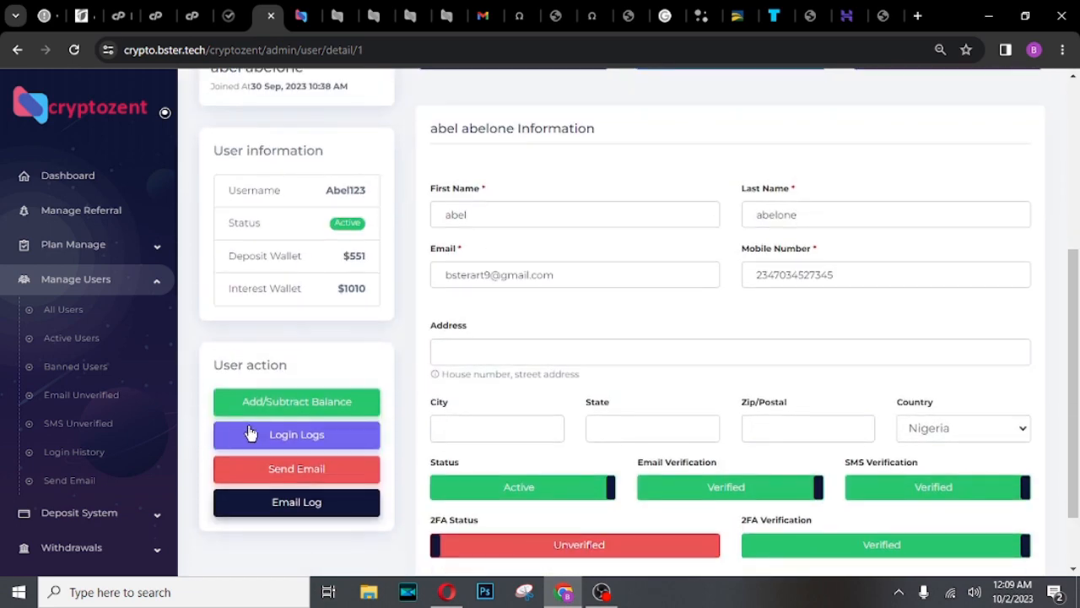
pyautogui.click(302, 400)
pyautogui.click(493, 160)
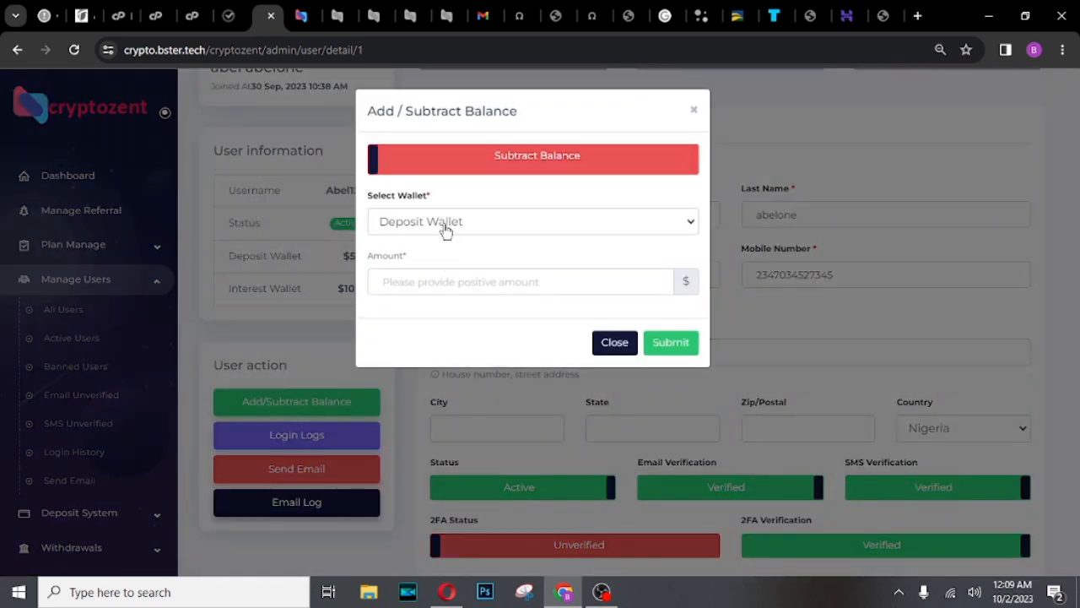
pyautogui.click(428, 285)
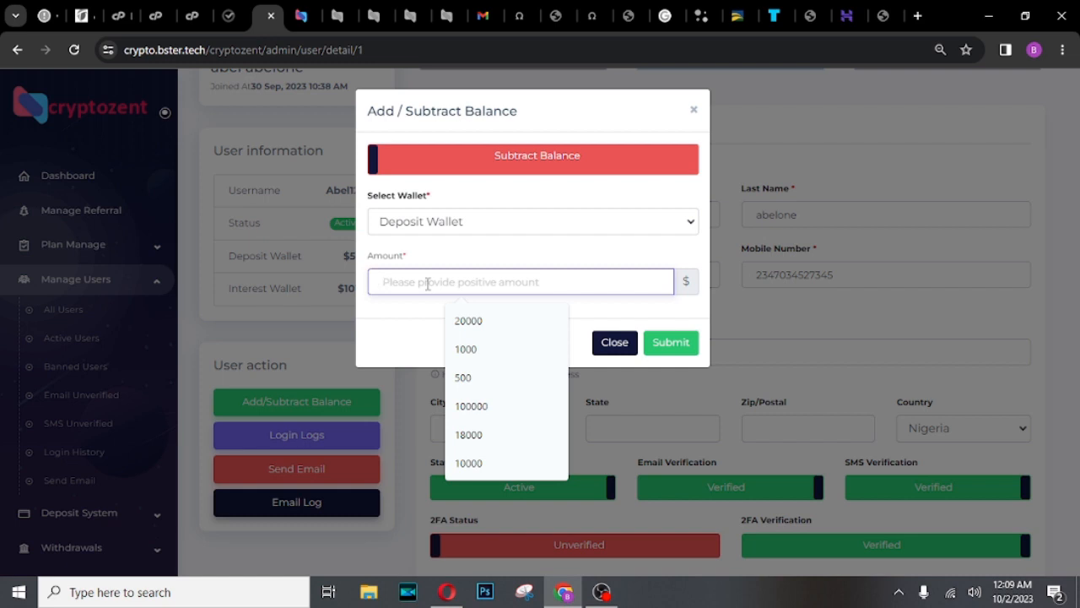
pyautogui.write('55')
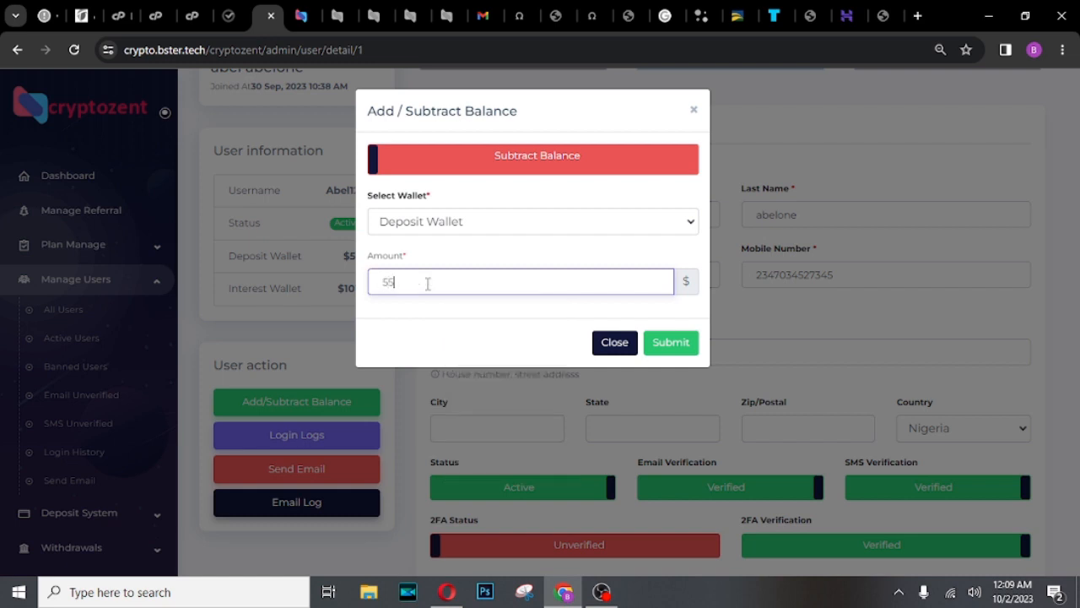
pyautogui.write('1')
pyautogui.click(673, 344)
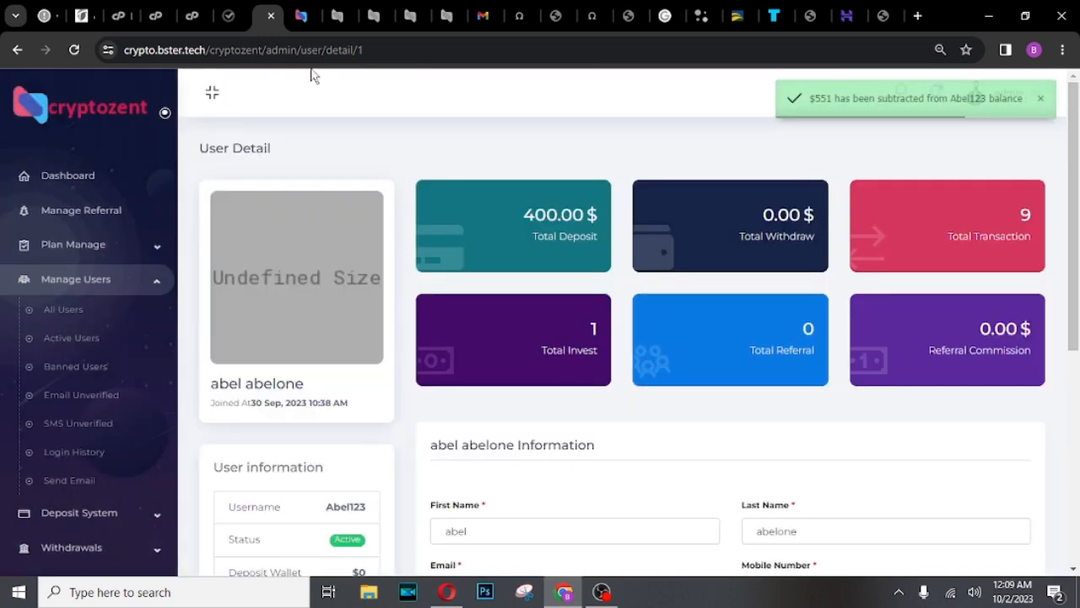
# Step: Reload the user dashboard to confirm the Deposit Wallet now shows $0
pyautogui.click(302, 15)
pyautogui.click(73, 52)
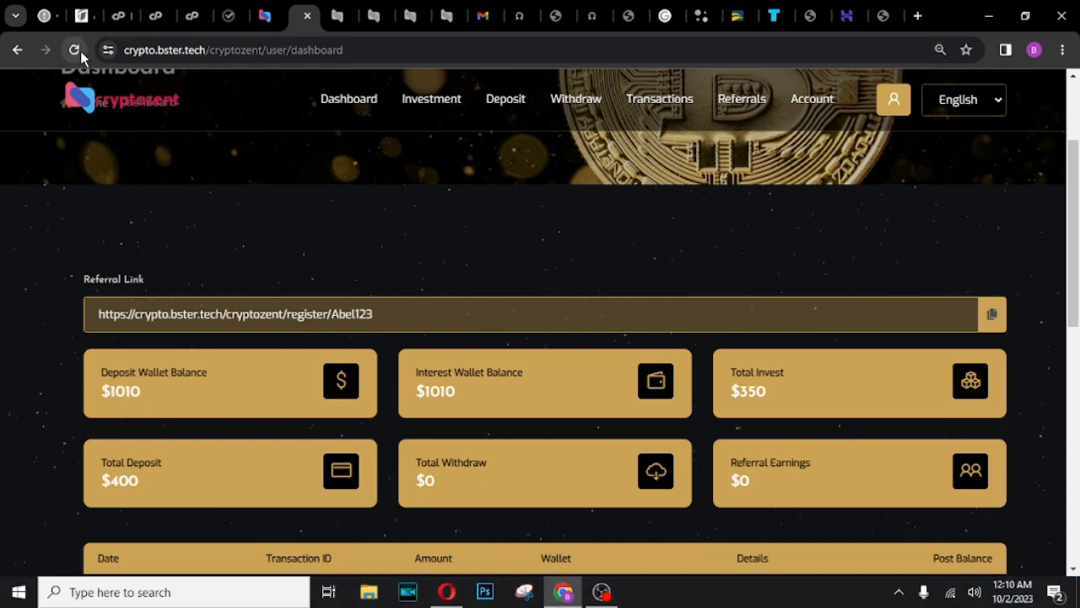
pyautogui.click(74, 50)
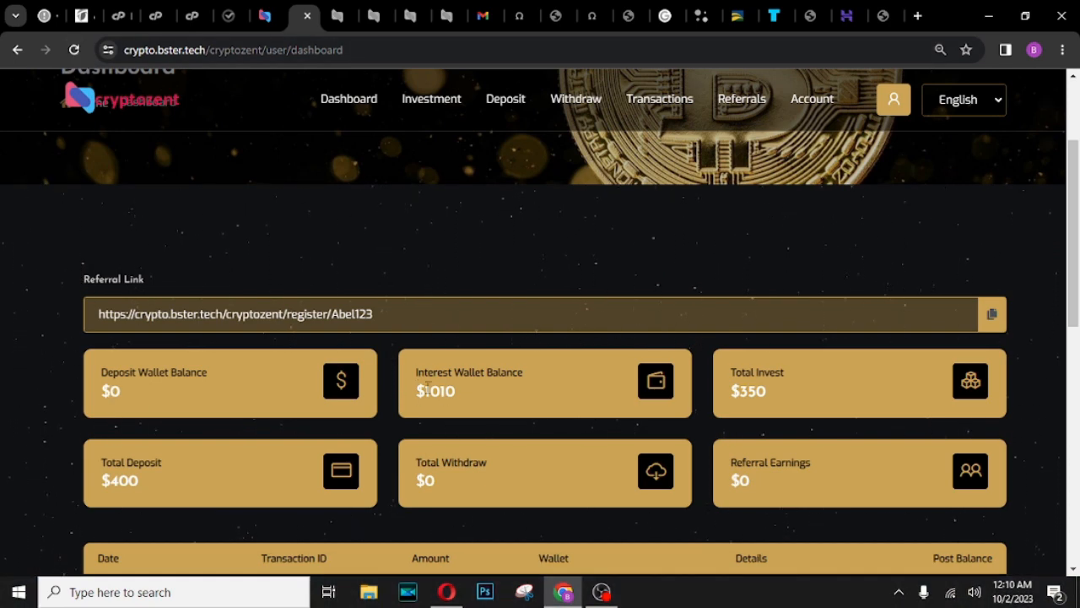
# Step: Recheck the user's dashboard balances, then bring up the admin balance form for the user
pyautogui.click(270, 21)
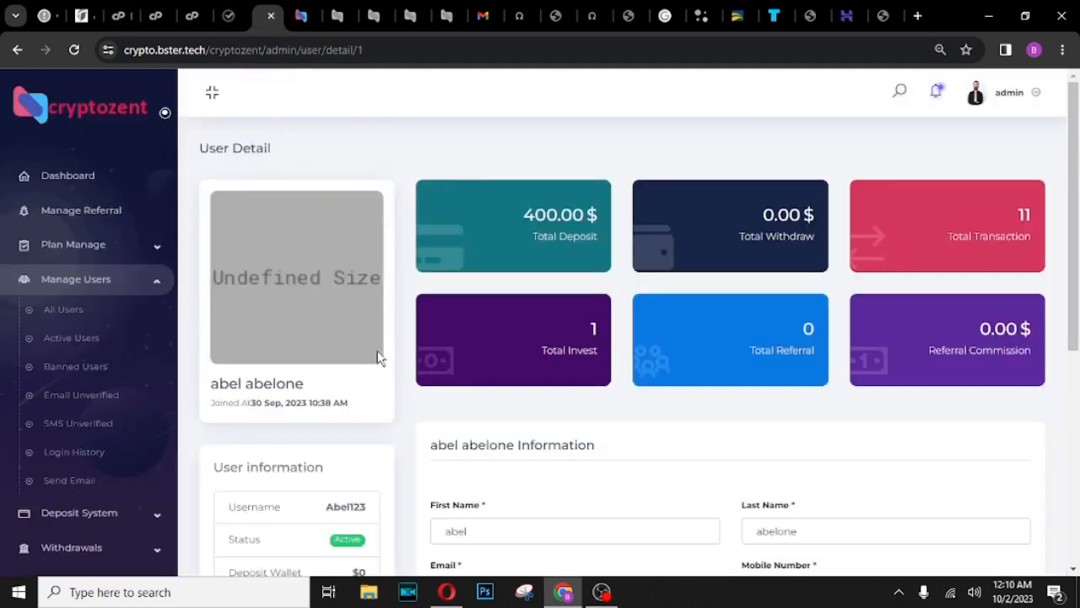
pyautogui.click(303, 17)
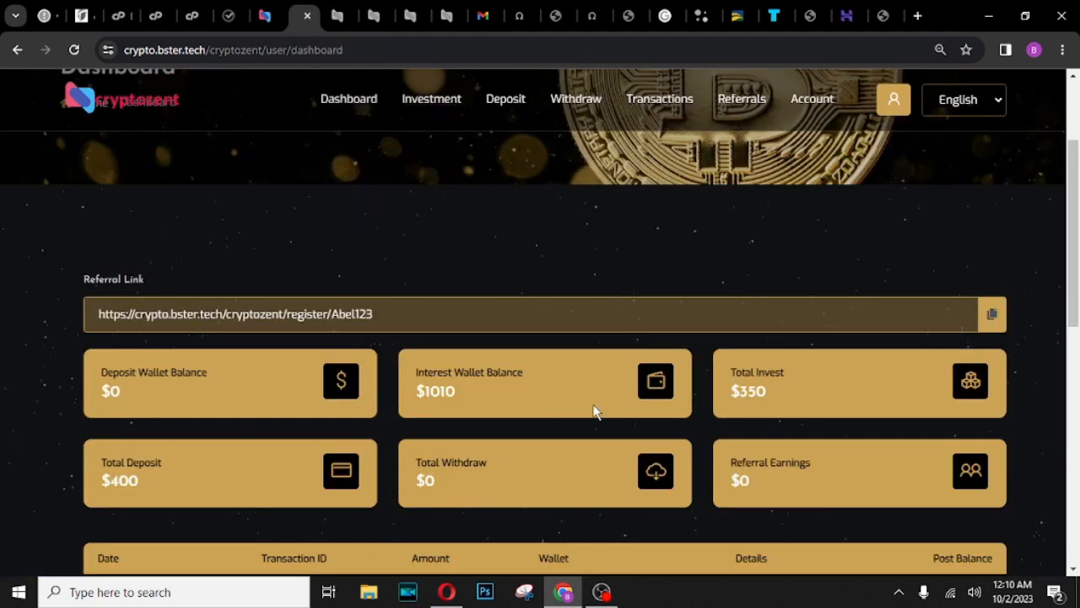
pyautogui.click(270, 17)
pyautogui.scroll(-3, 253, 431)
pyautogui.click(291, 480)
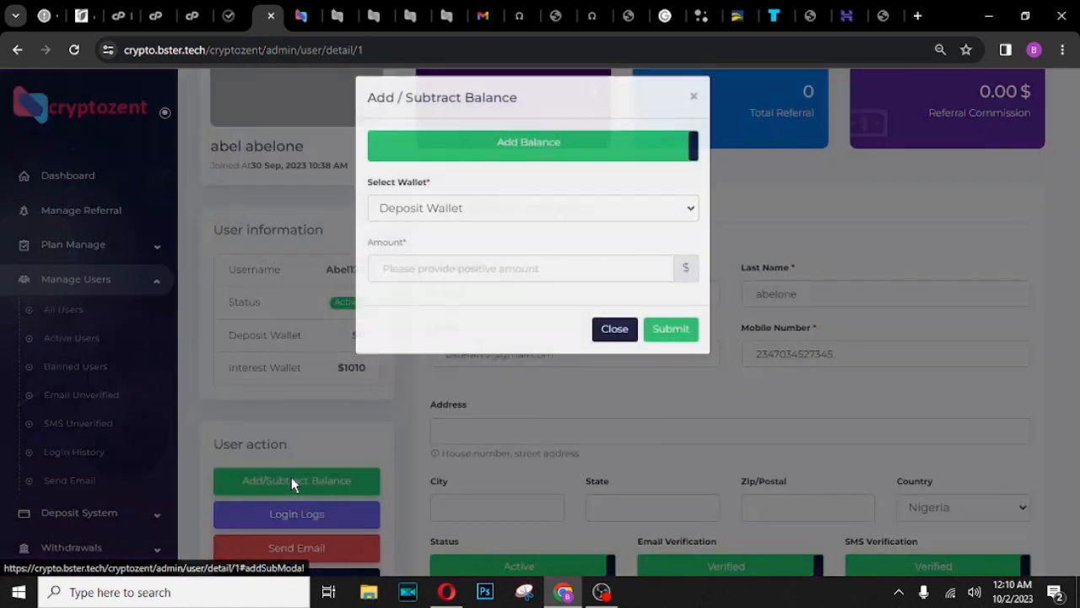
pyautogui.click(474, 286)
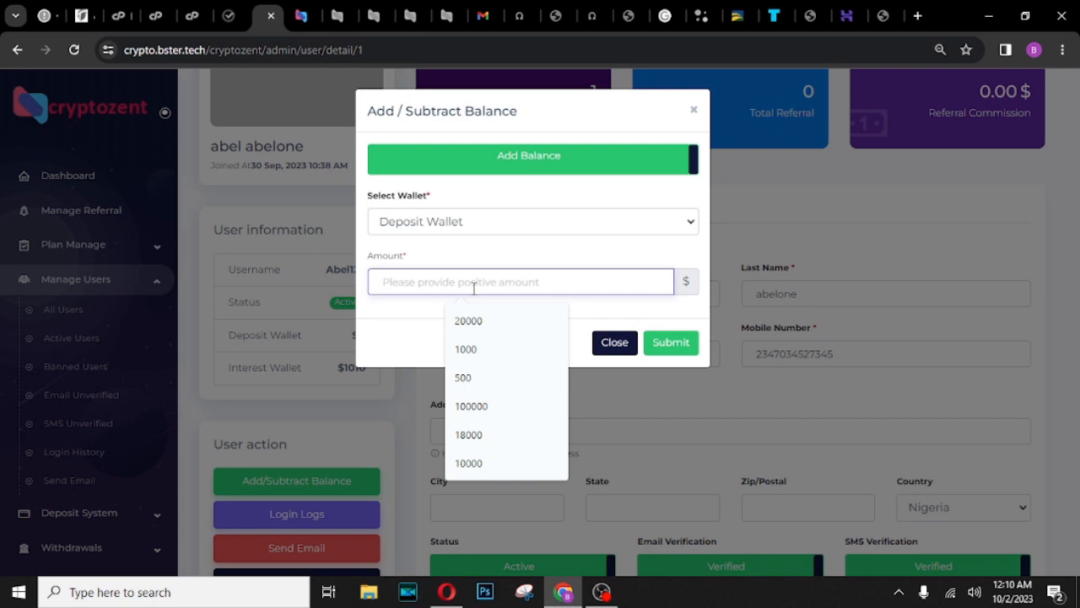
# Step: Subtract $1010 from the Interest Wallet and reload the dashboard to confirm it reads $0
pyautogui.click(492, 221)
pyautogui.click(456, 257)
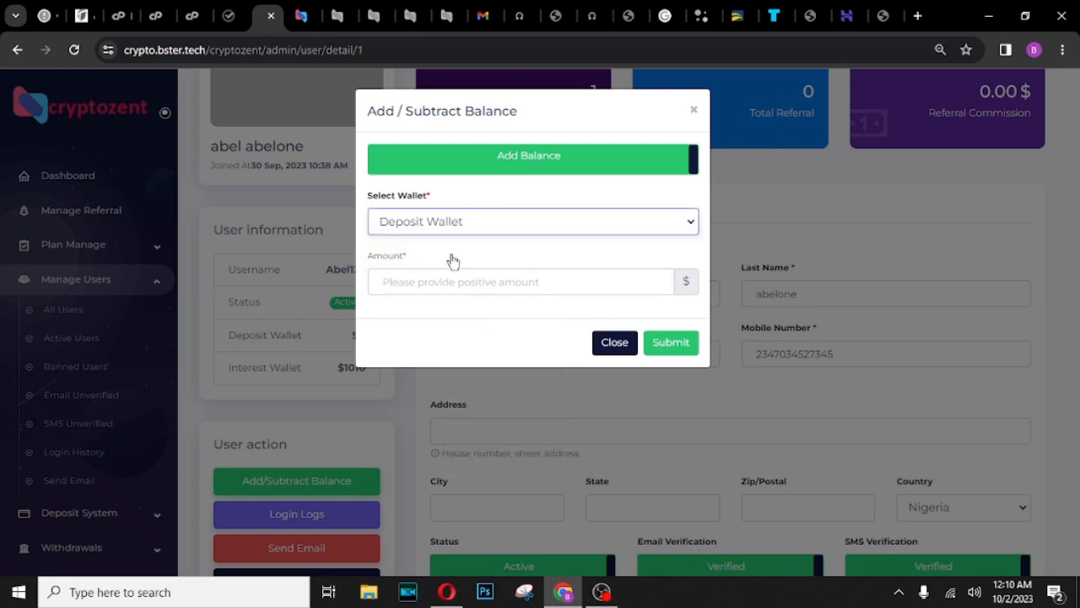
pyautogui.click(516, 165)
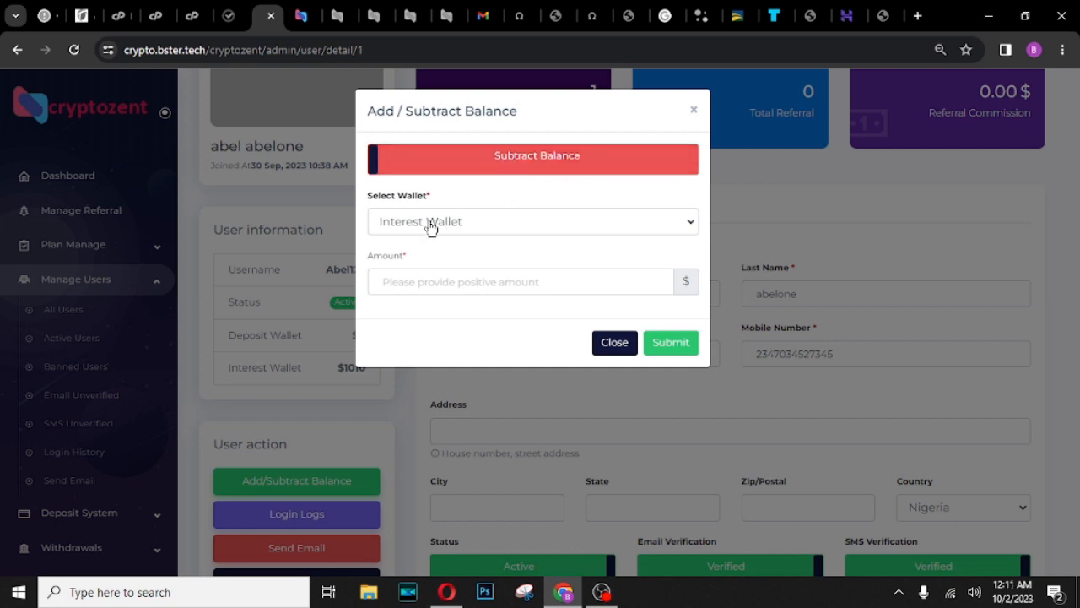
pyautogui.click(411, 290)
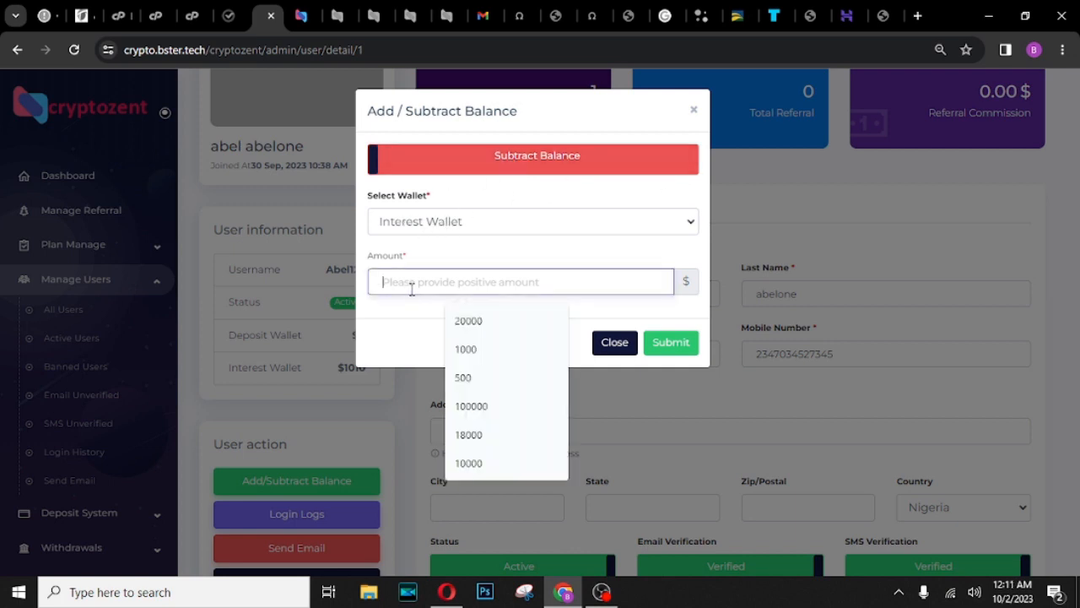
pyautogui.write('1010')
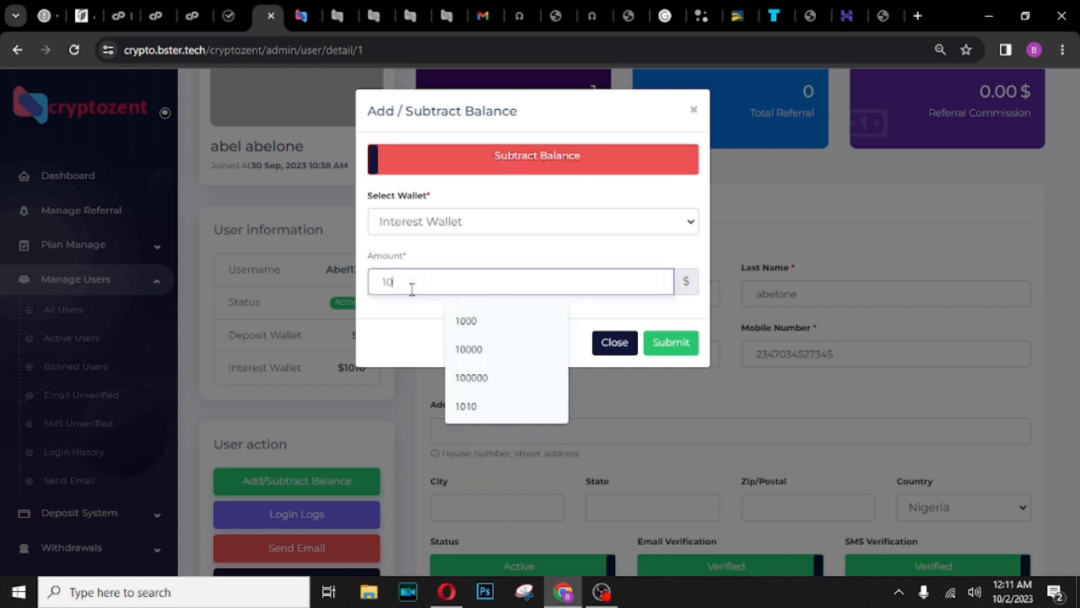
pyautogui.click(671, 343)
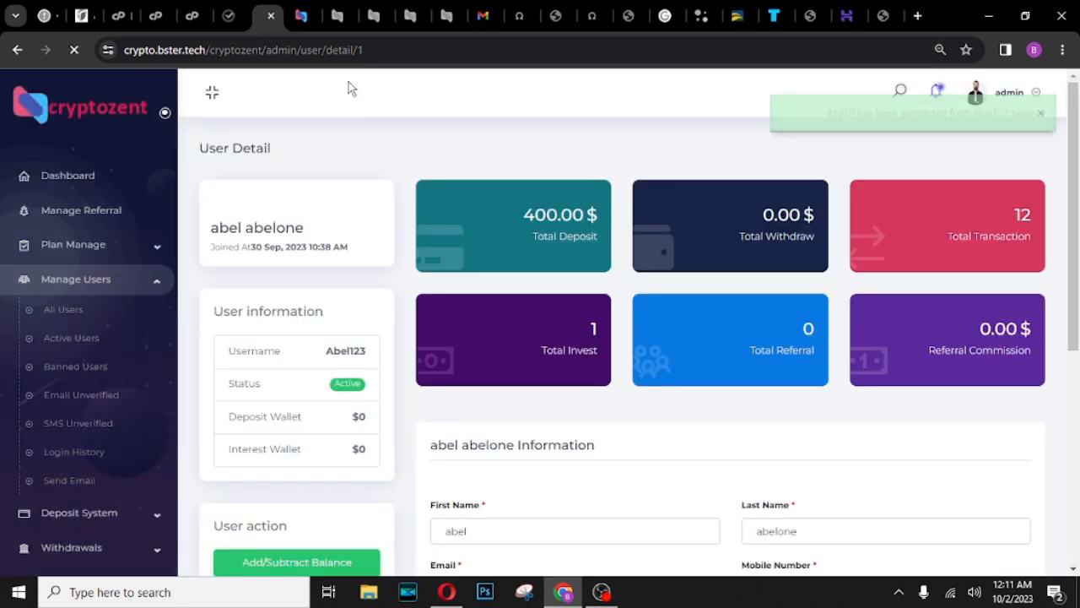
pyautogui.click(302, 16)
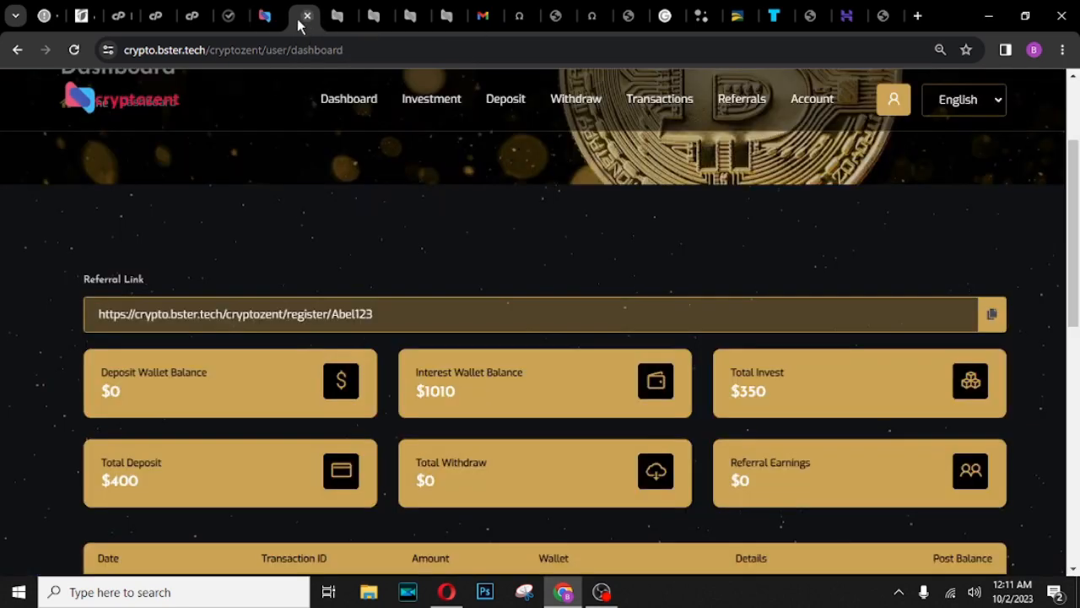
pyautogui.click(74, 50)
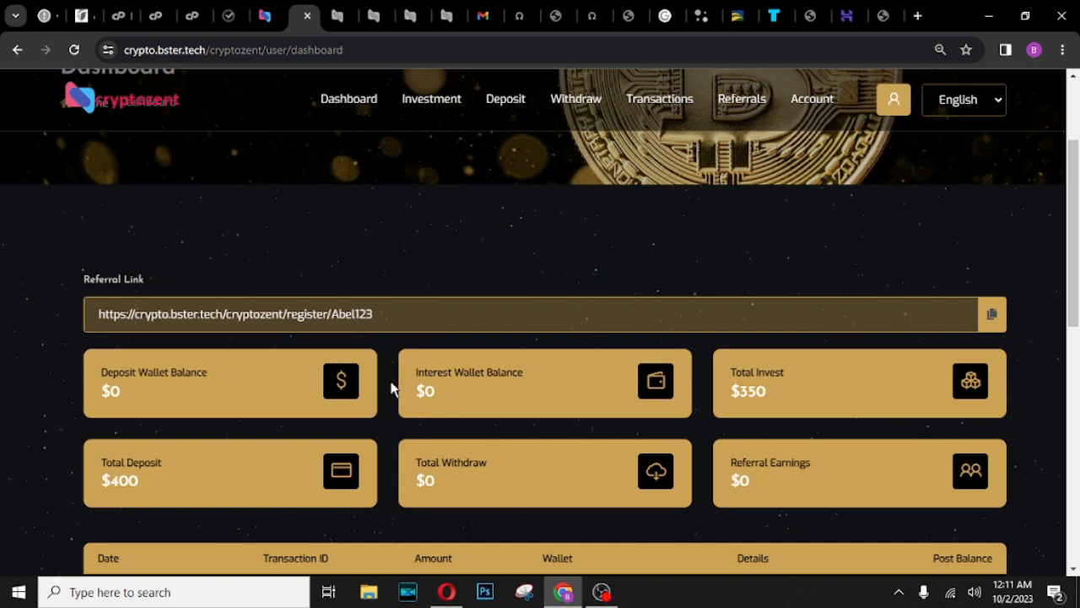